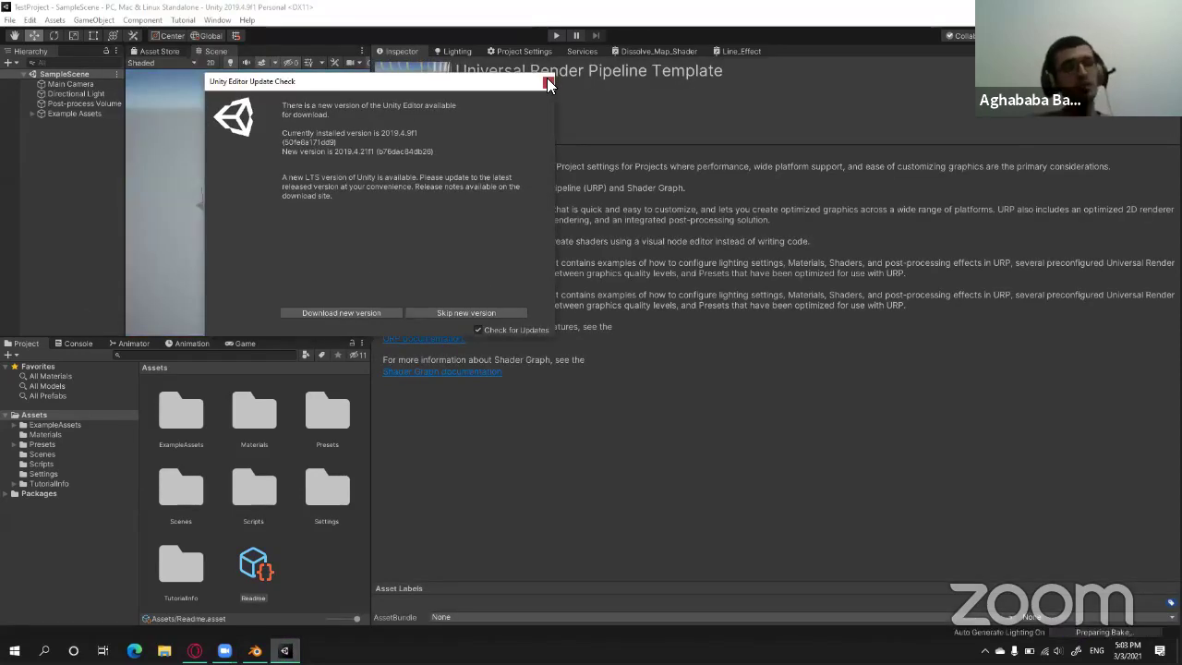
Close the Unity Editor update-check notice to reveal the URP sample scene and Readme.
left_click(547, 81)
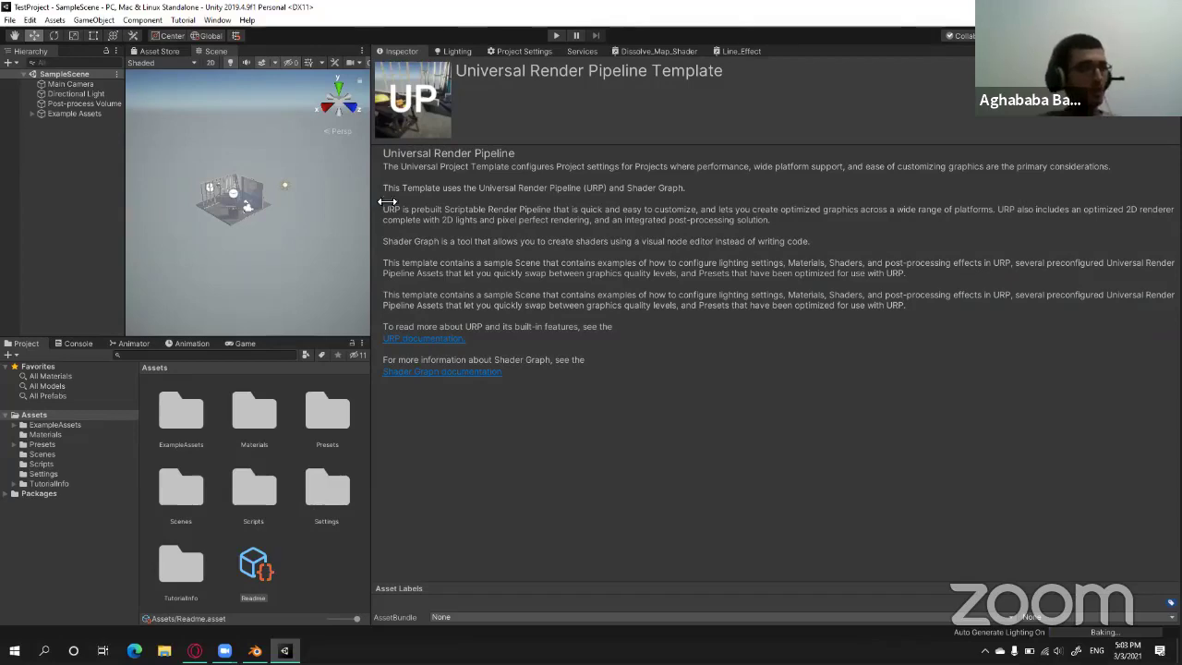
Resize the panel splitters so the Scene view gets more width and the Hierarchy narrows.
left_click_drag(373, 198, 880, 216)
left_click_drag(198, 197, 296, 189)
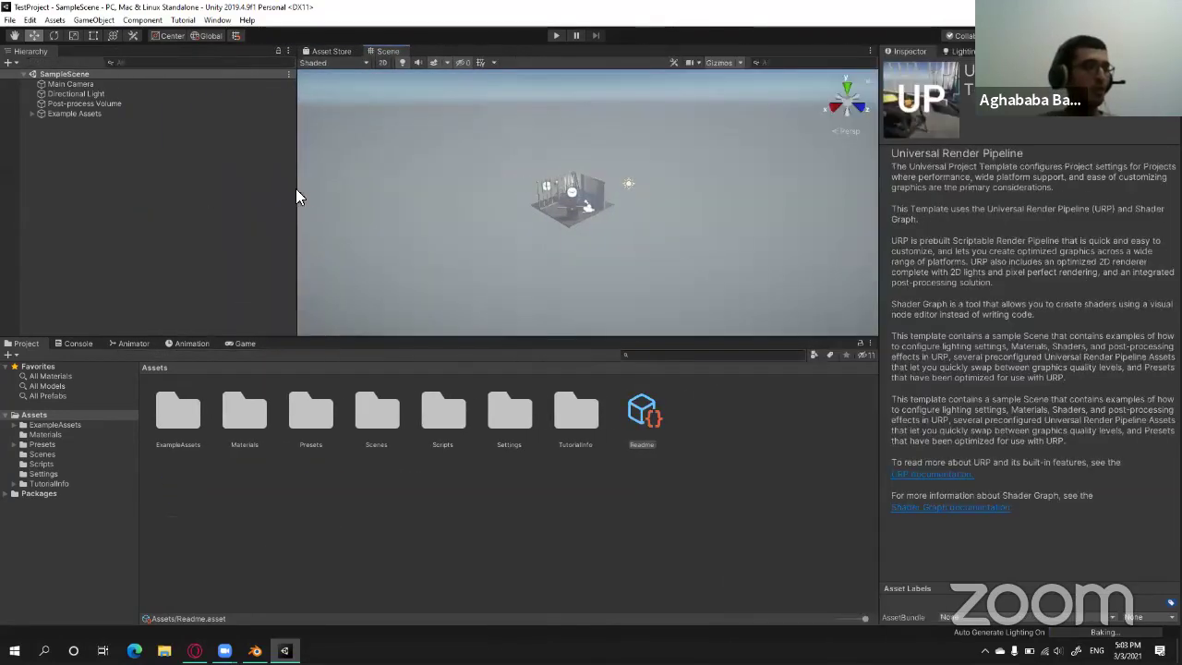
left_click_drag(214, 189, 157, 177)
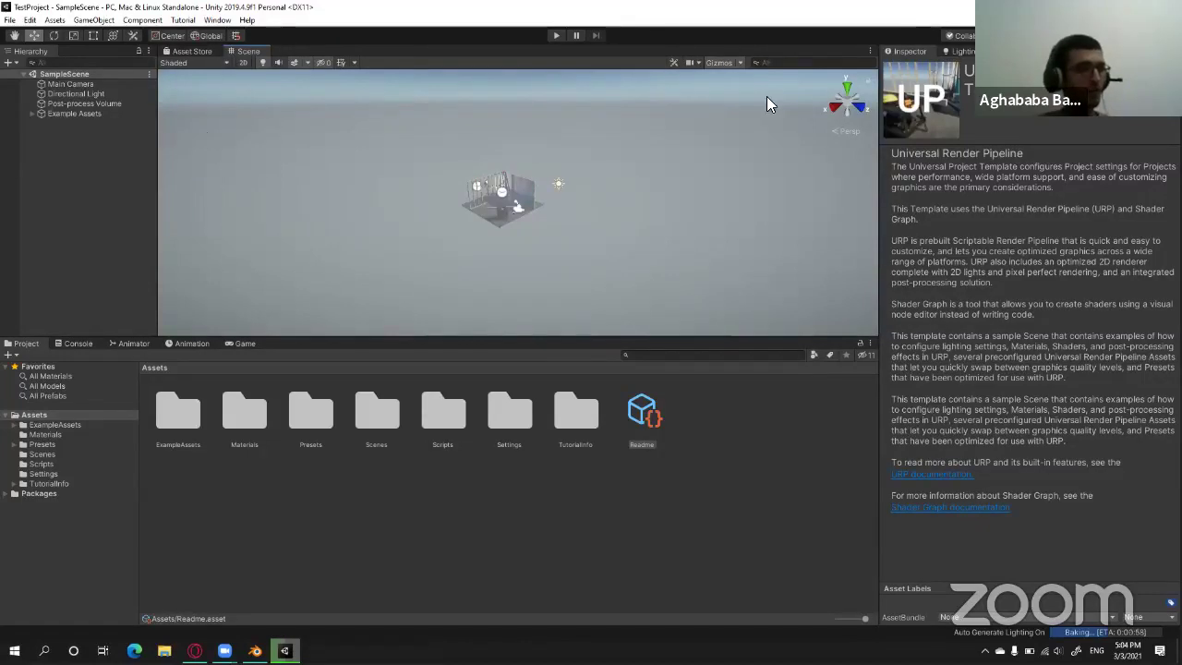
Zoom in and pan to bring the sample room close up, then return to the Move tool (W).
scroll(375, 245, "up", 2)
scroll(434, 212, "up", 3)
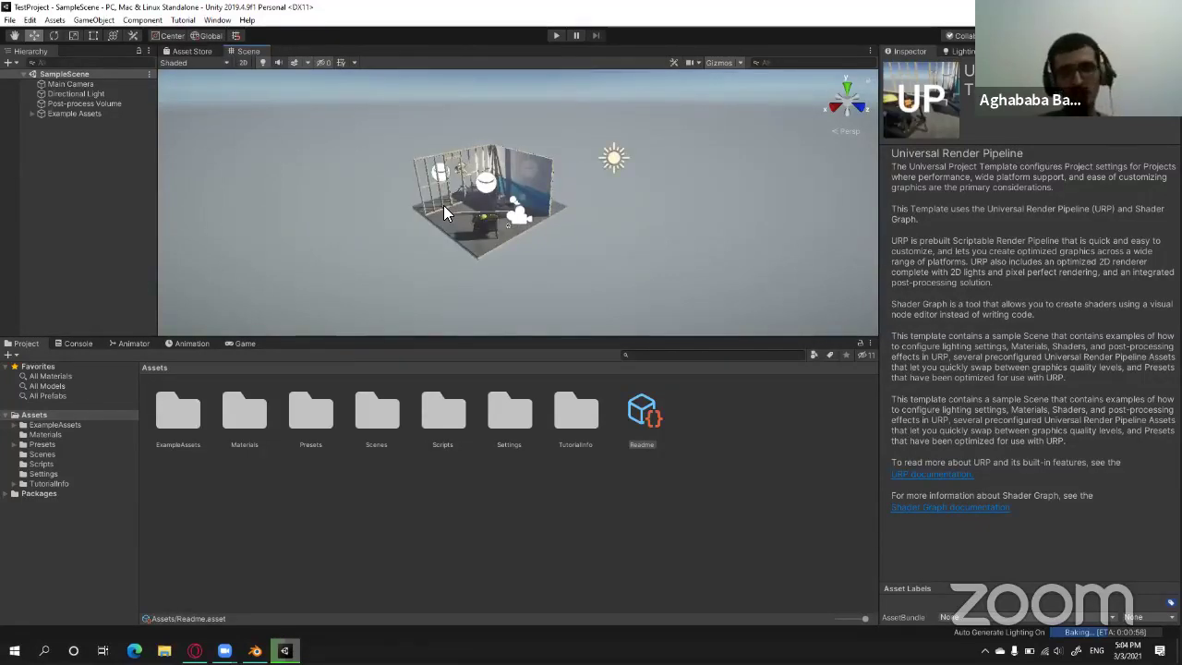
scroll(444, 205, "up", 3)
scroll(439, 212, "up", 2)
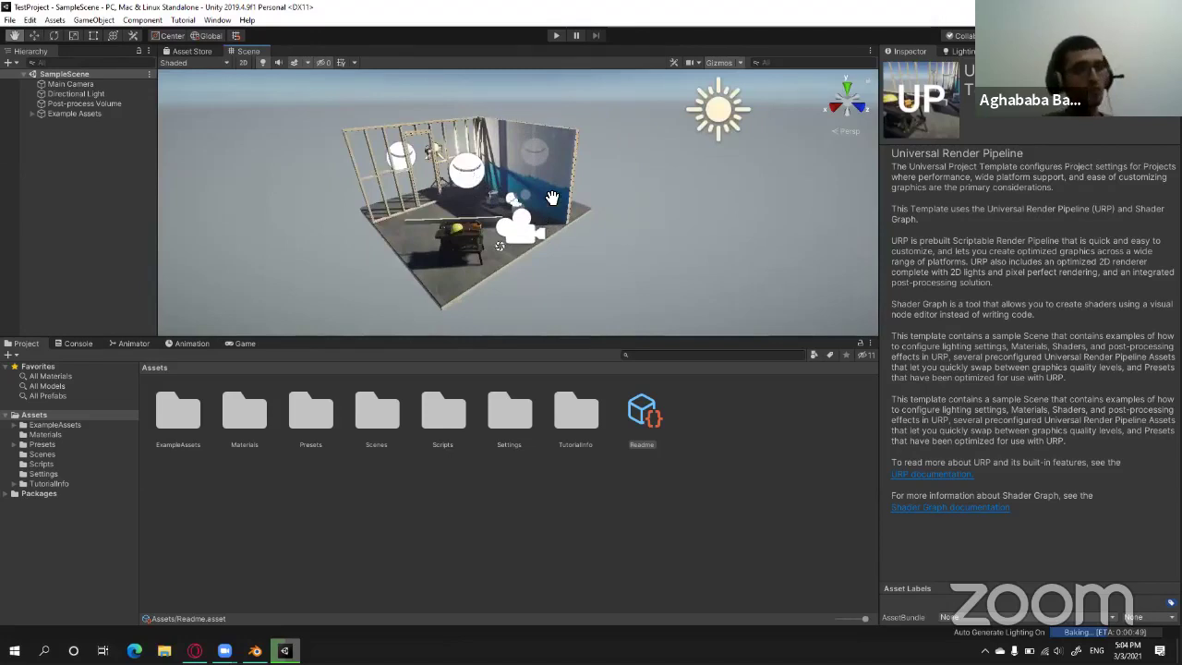
middle_click_drag(545, 224, 548, 197)
left_click_drag(548, 198, 493, 179)
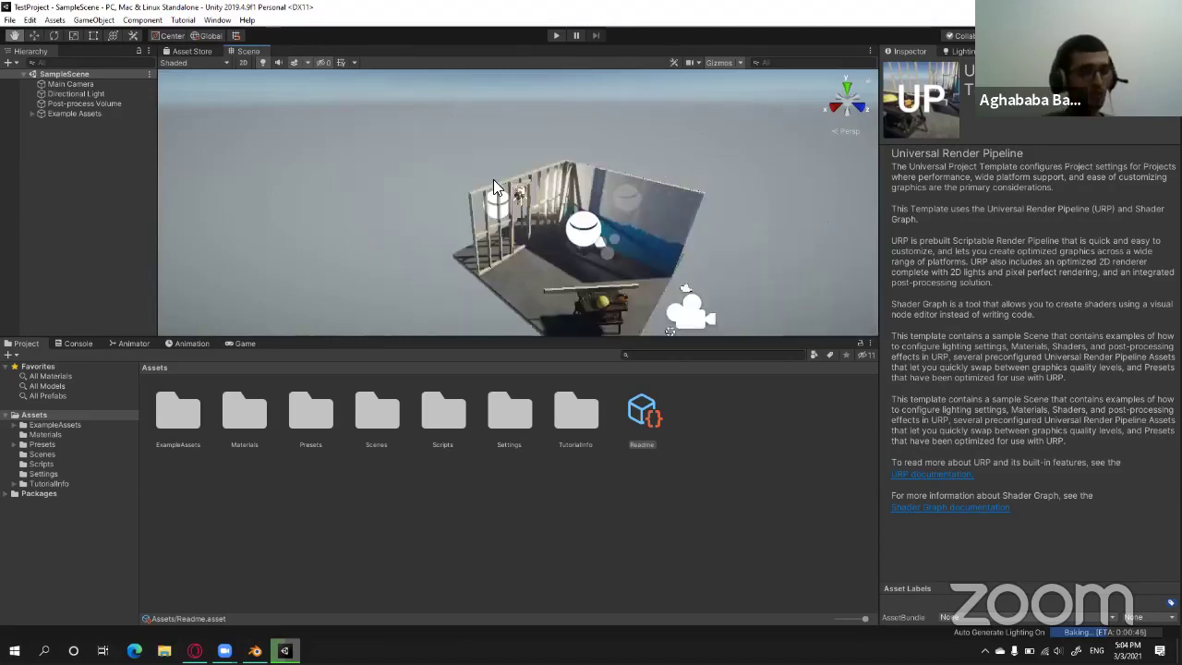
key("w")
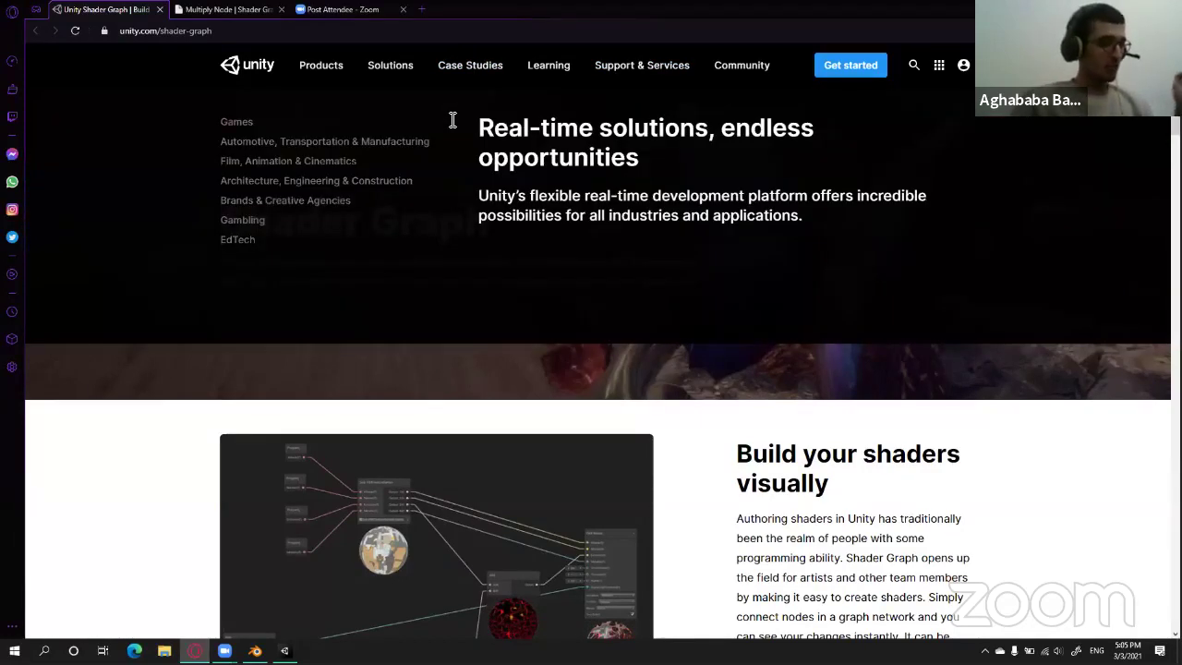
Minimise Chrome and open Unity Hub on Installs, showing 2019.4.9f1 (LTS) and 2019.2.17f1.
key("super+d")
double_click(65, 268)
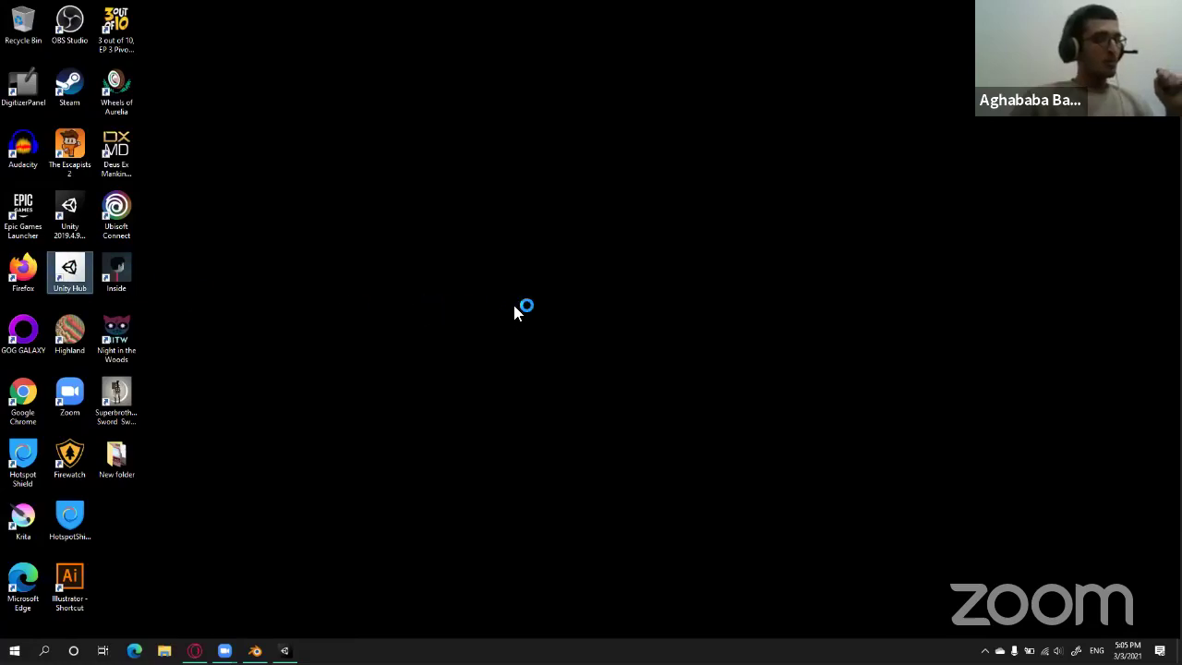
left_click(395, 279)
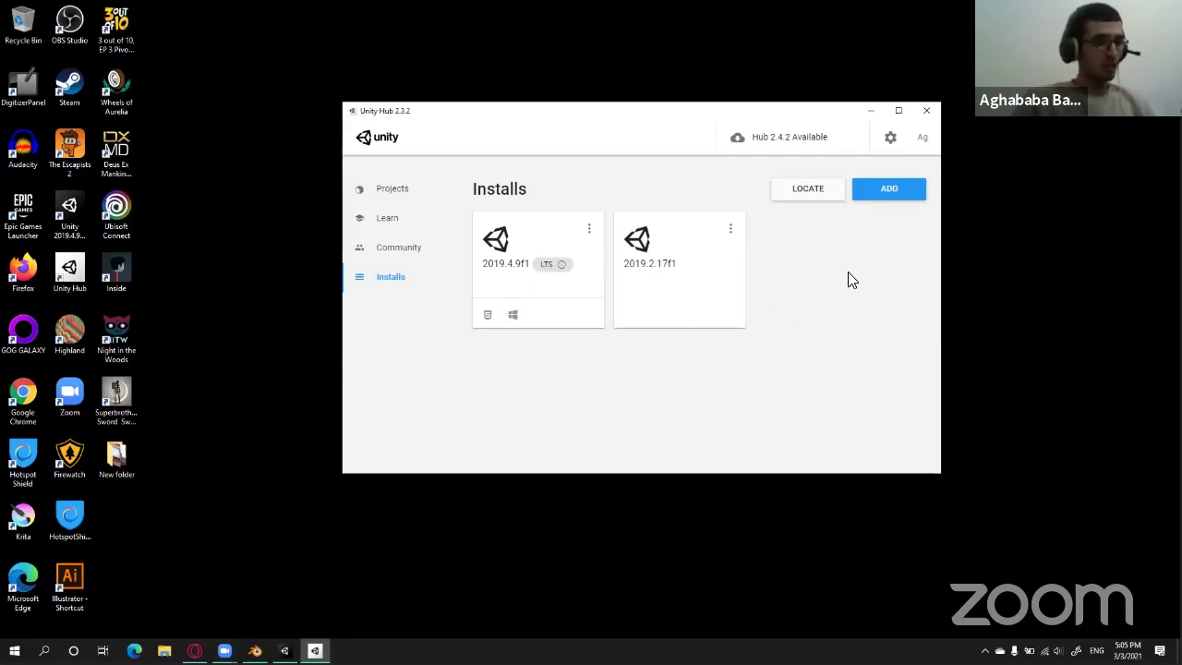
Look at a new project's name, location and Universal Render Pipeline template, then cancel it.
left_click(404, 192)
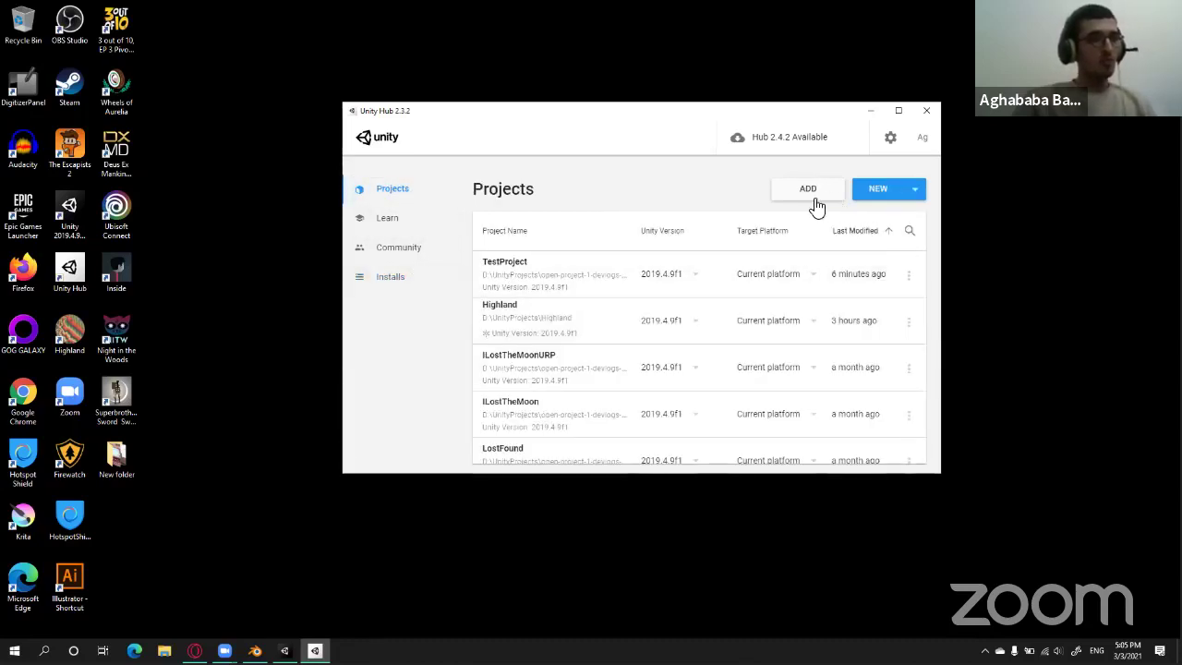
left_click(894, 192)
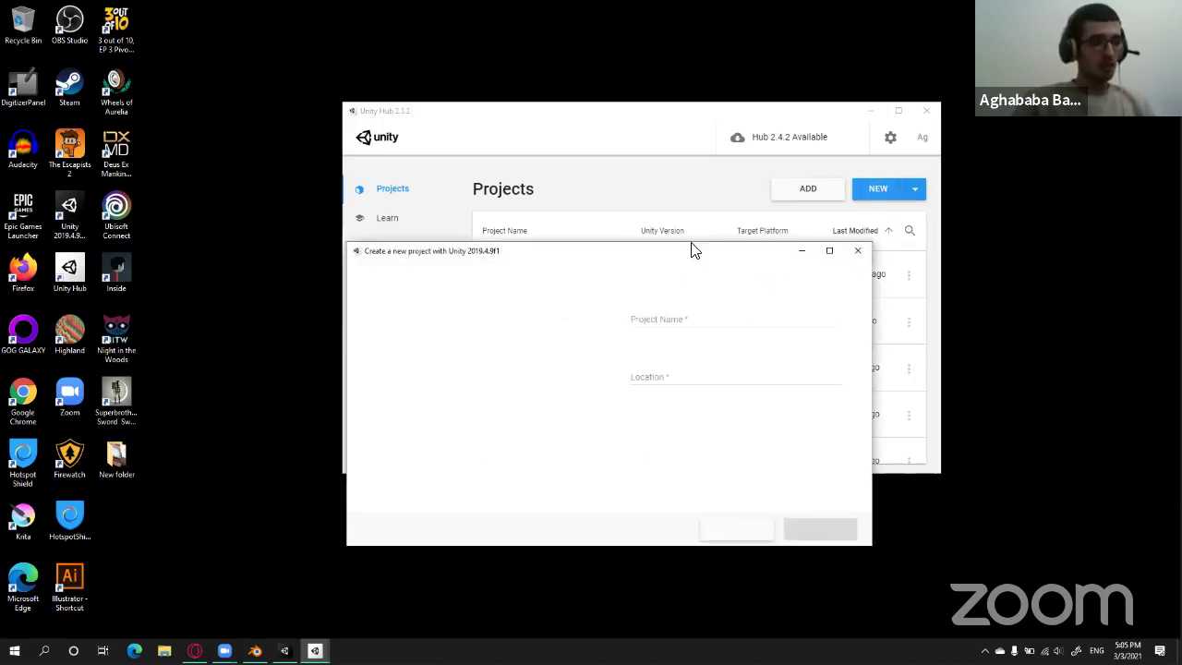
left_click(712, 213)
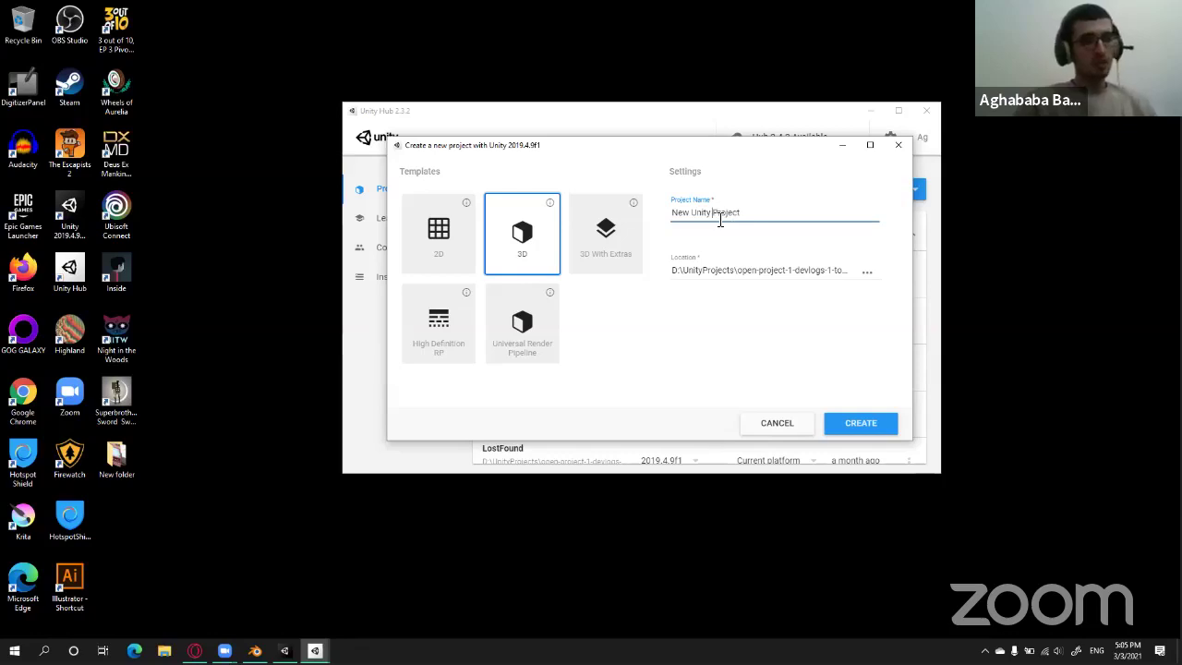
left_click(714, 271)
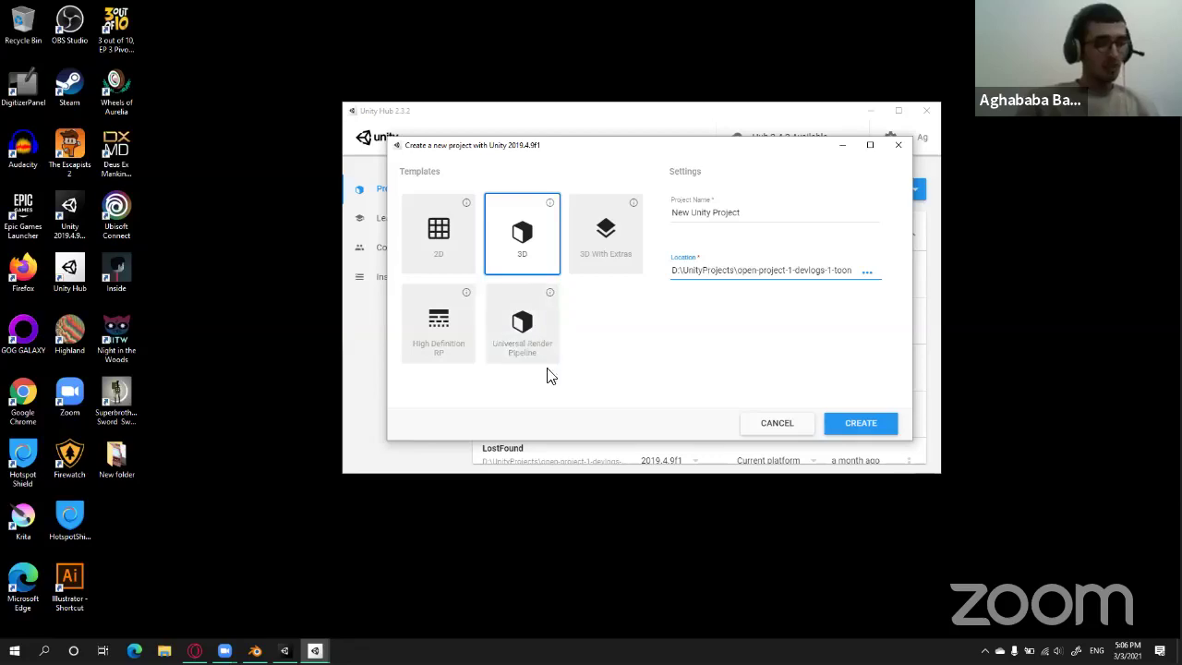
left_click(536, 343)
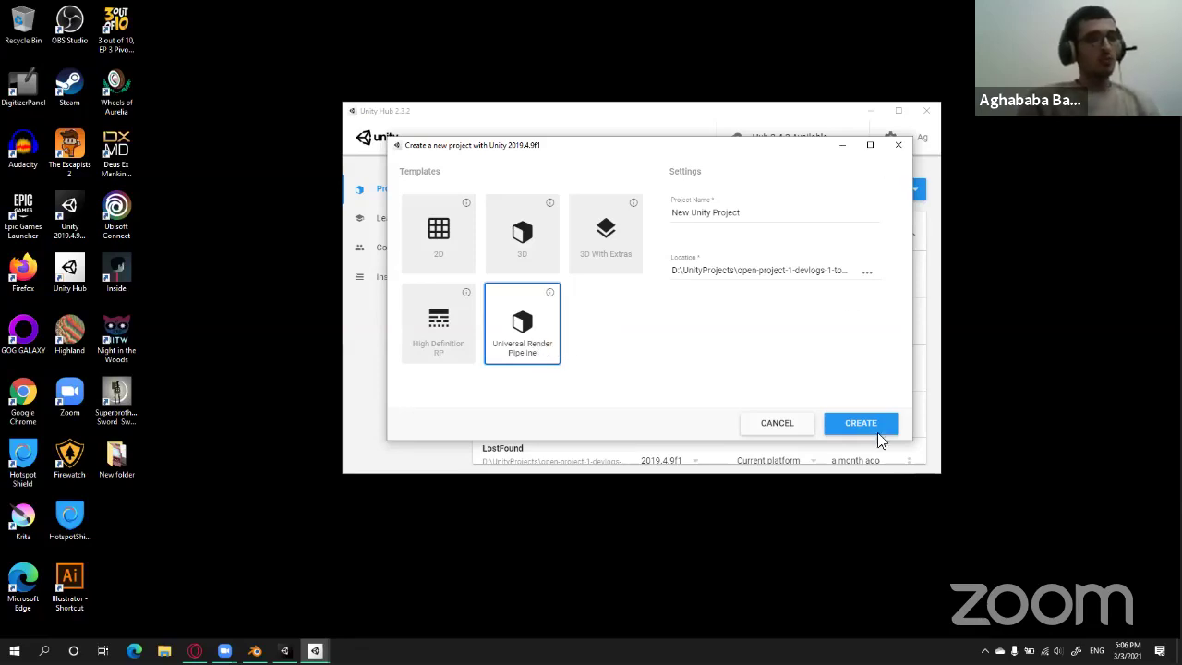
left_click(897, 145)
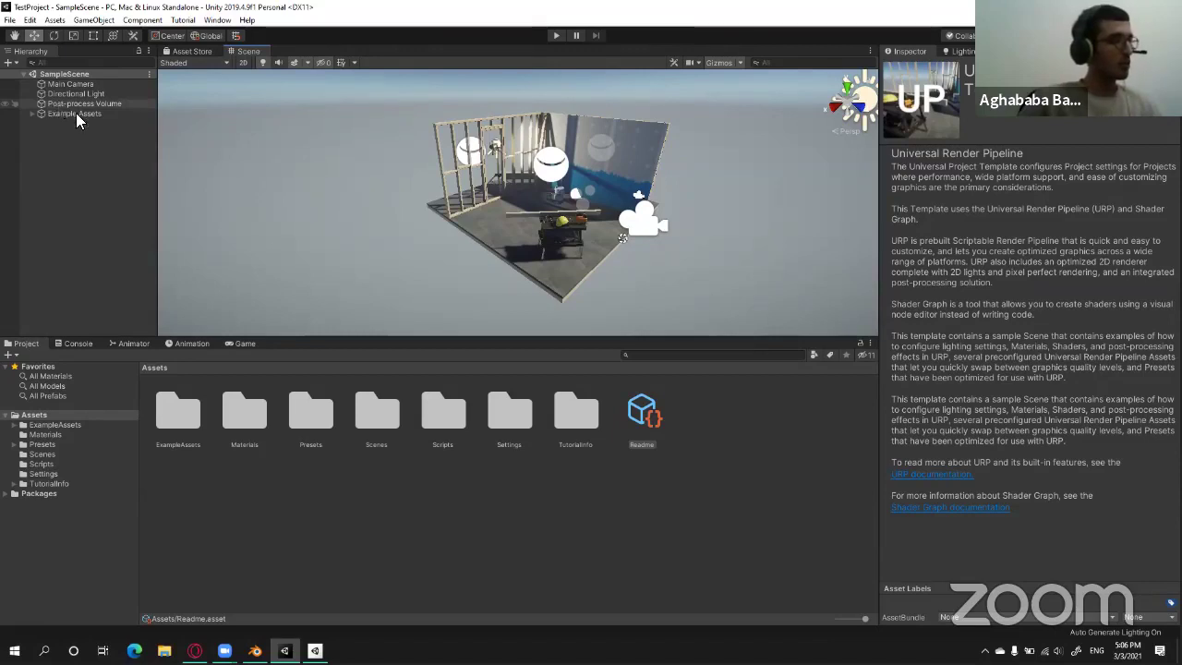
left_click(76, 112)
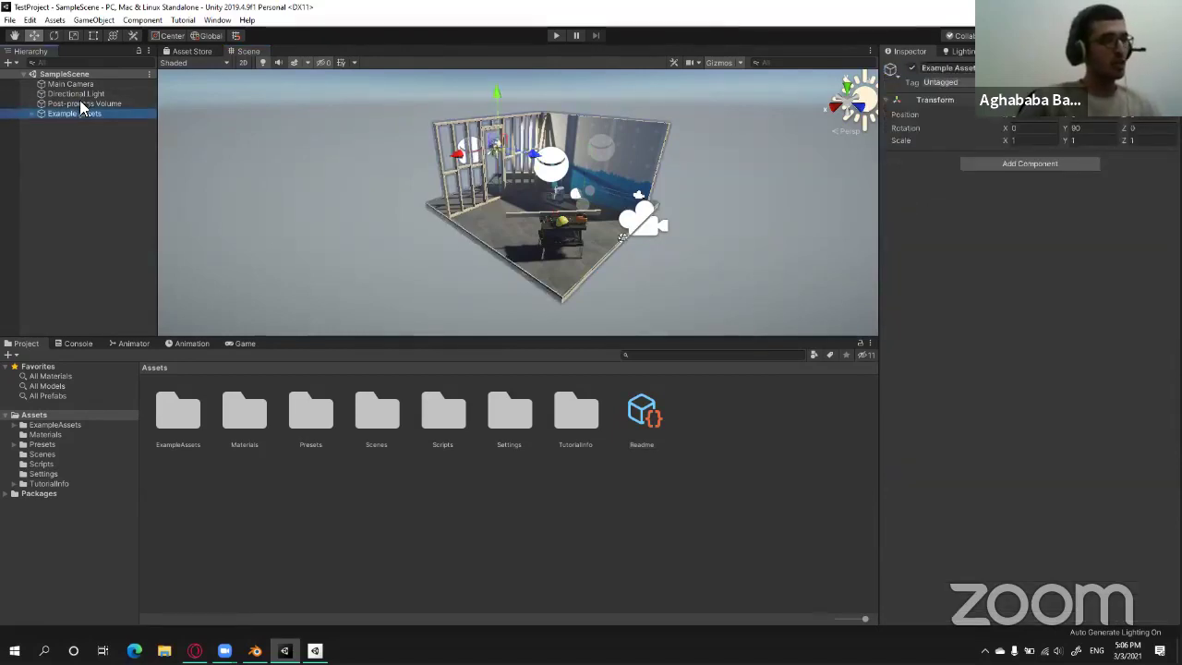
left_click(77, 94)
left_click(72, 83)
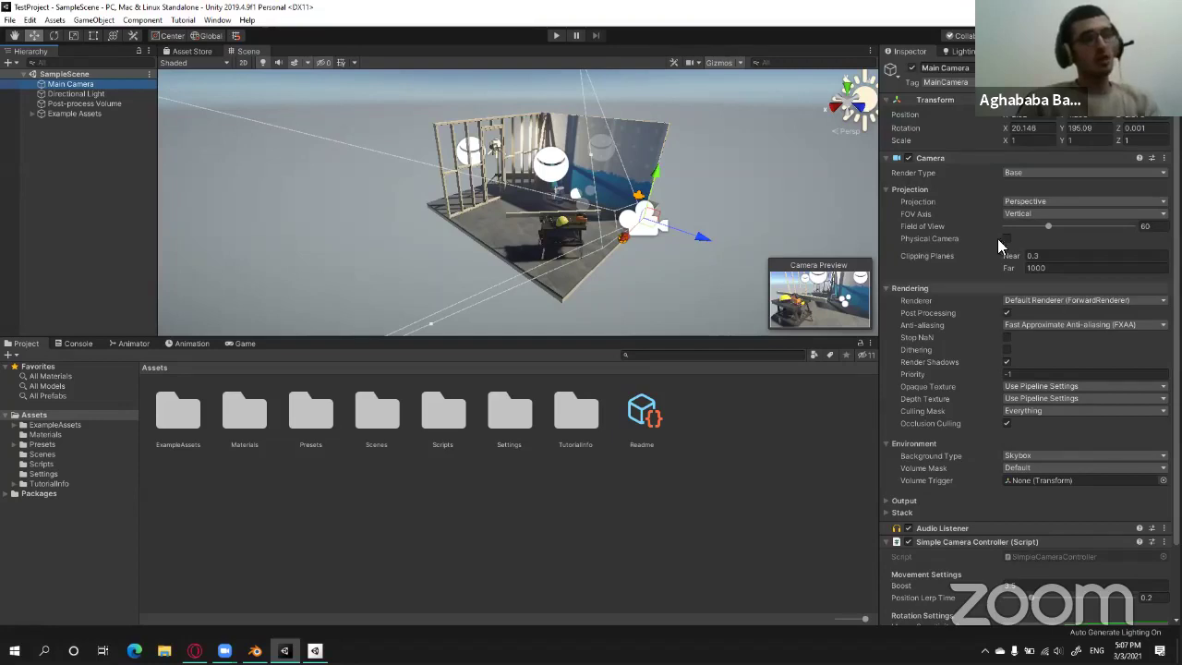
scroll(973, 319, "down", 3)
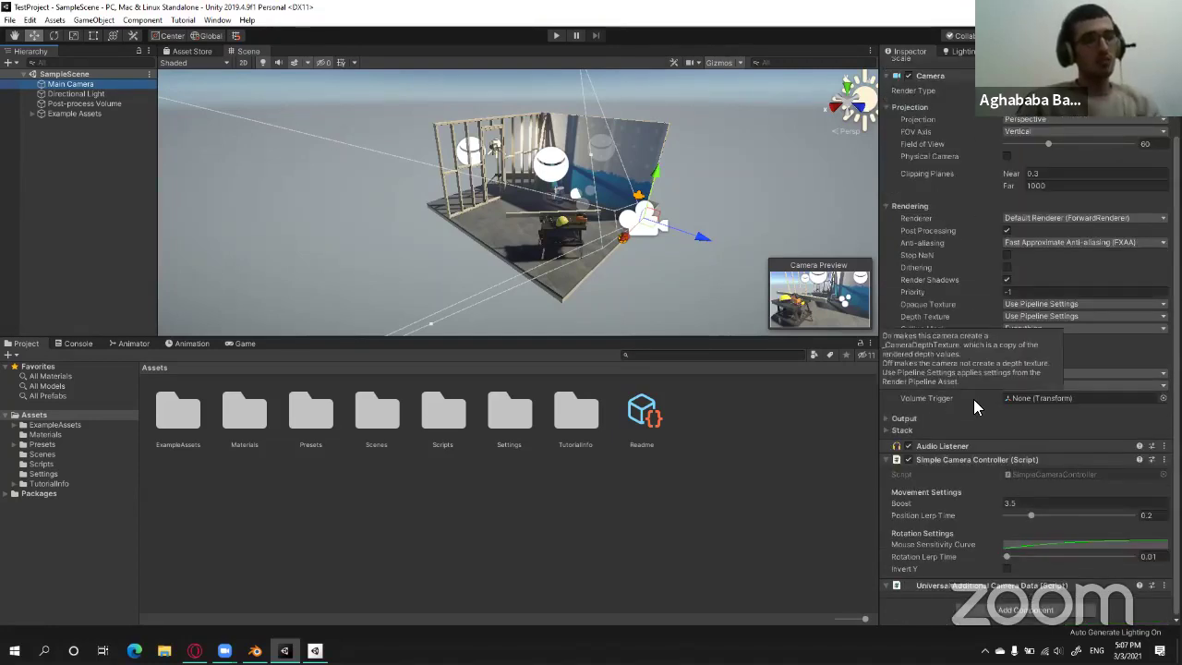
scroll(974, 392, "up", 3)
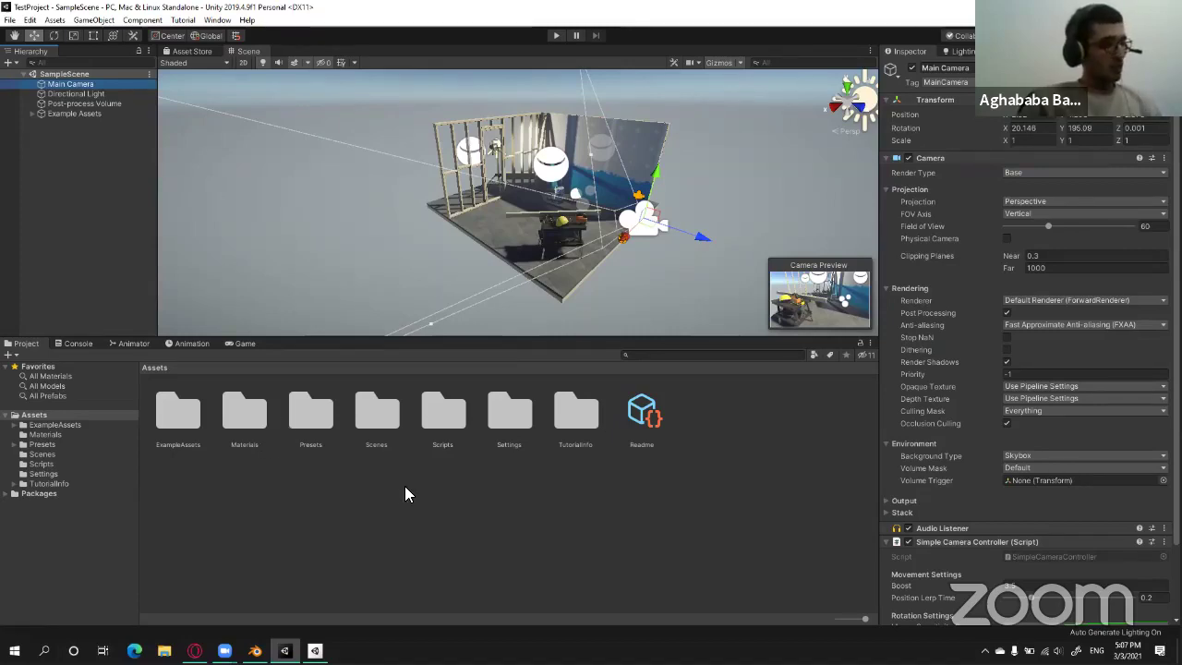
left_click(456, 489)
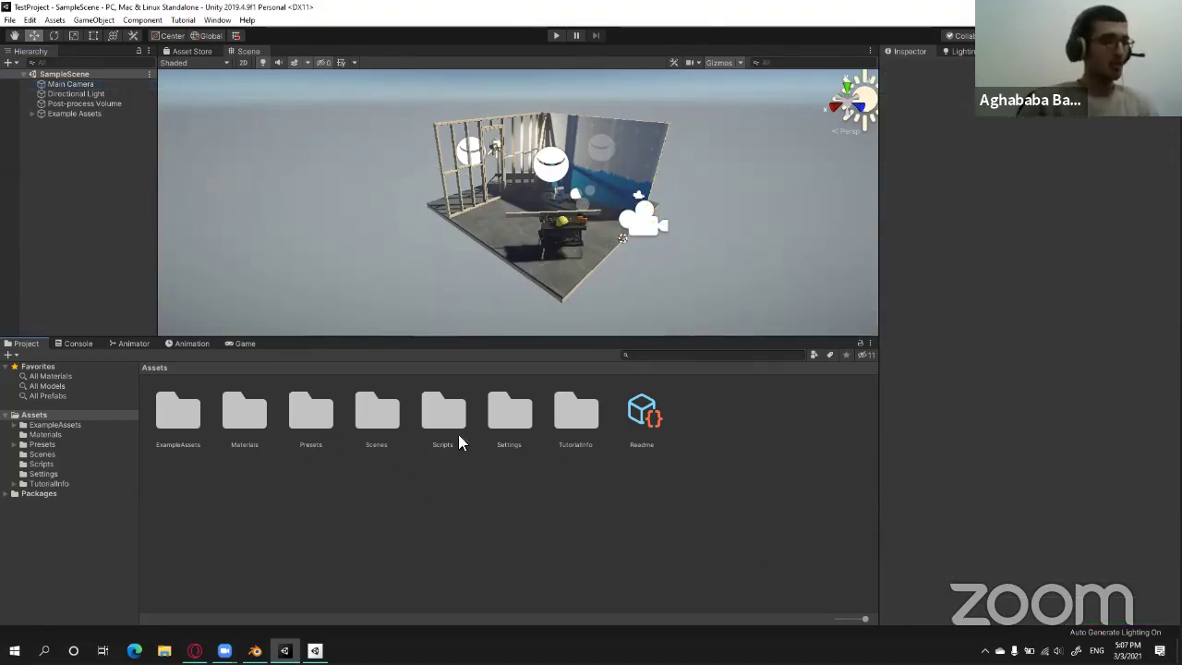
left_click(177, 411)
left_click(244, 411)
left_click(358, 421)
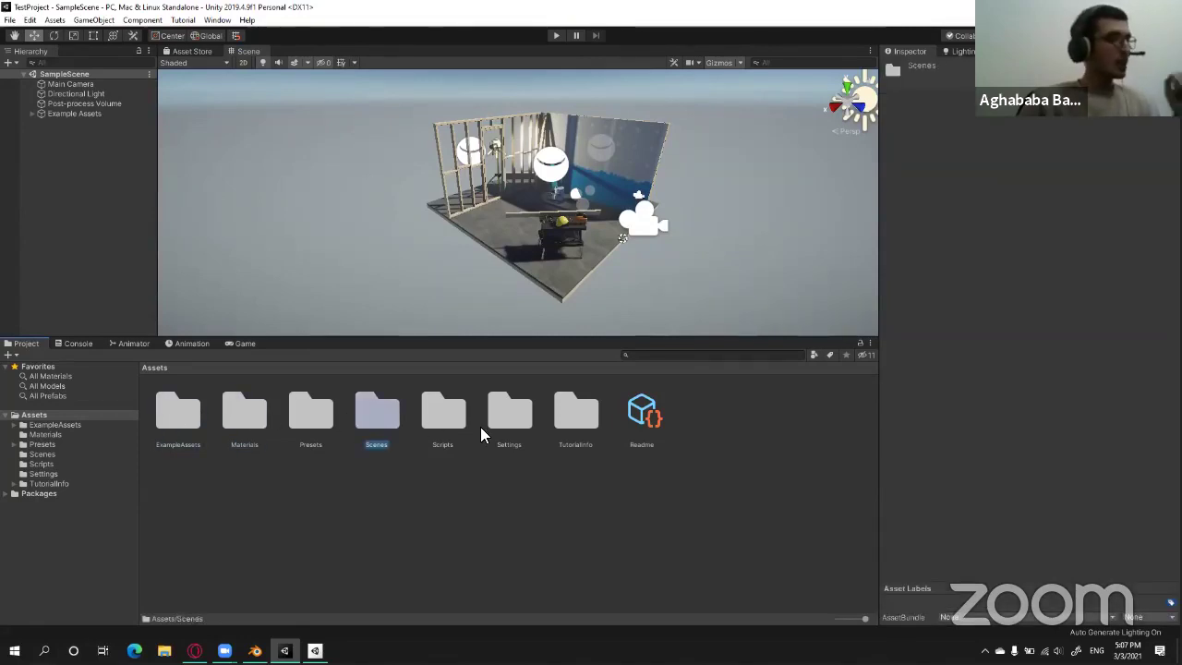
Check the shader types listed under Create > Shader in the Project panel, then open the Window menu.
left_click(220, 22)
right_click(468, 499)
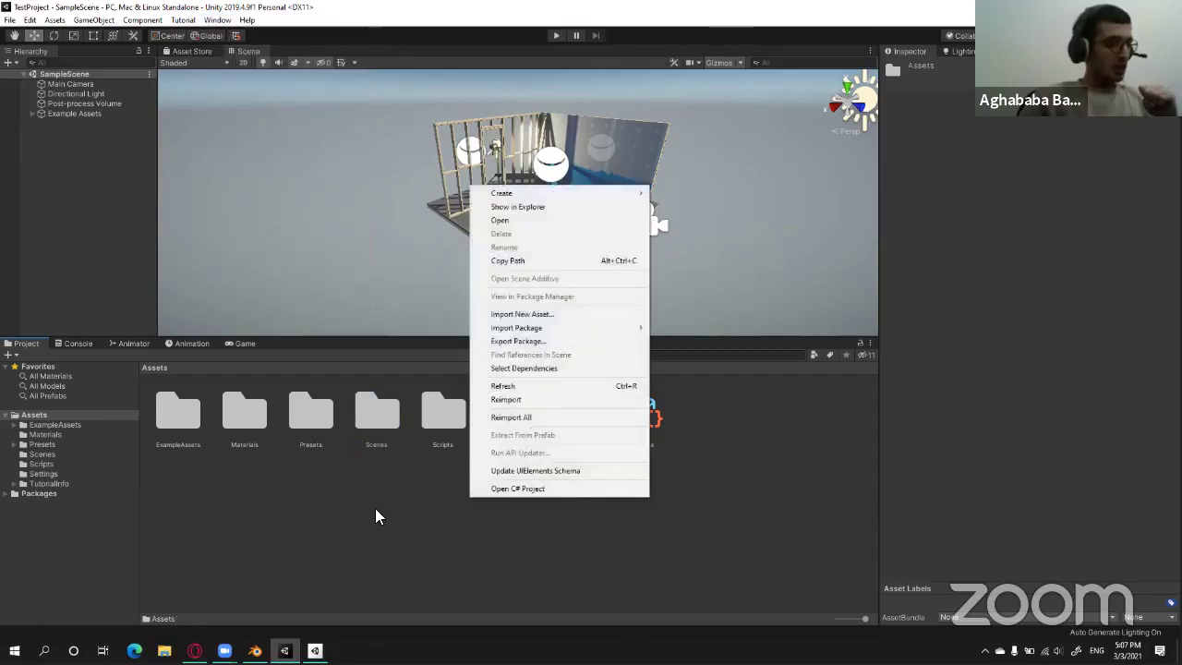
left_click(371, 510)
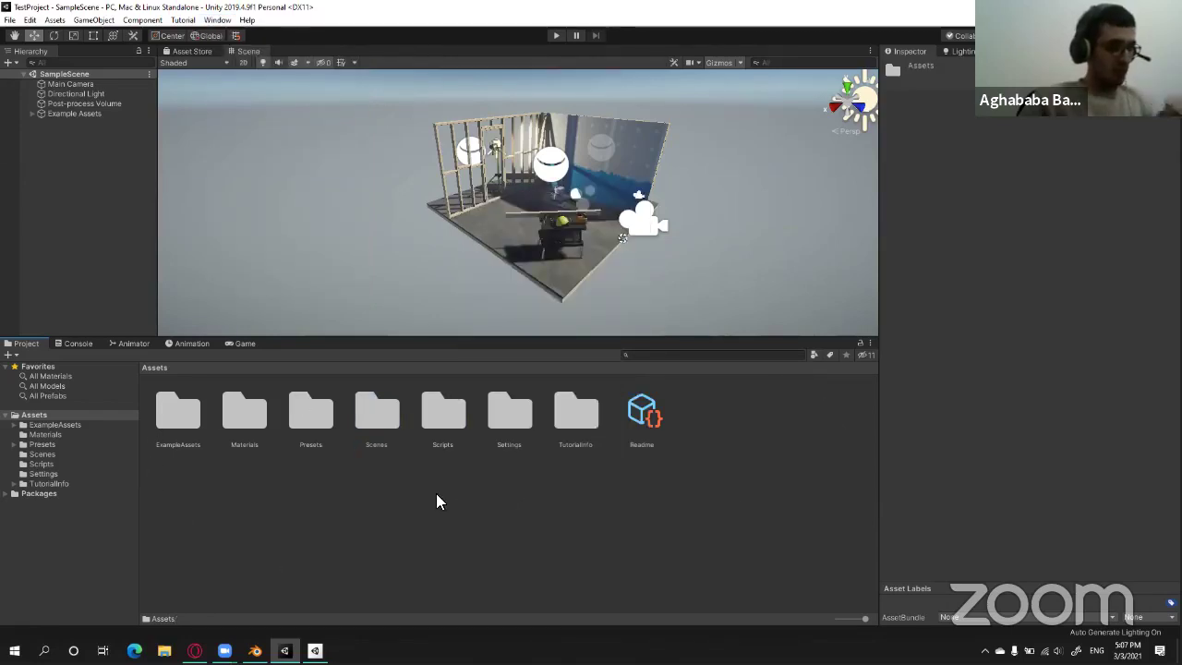
right_click(406, 501)
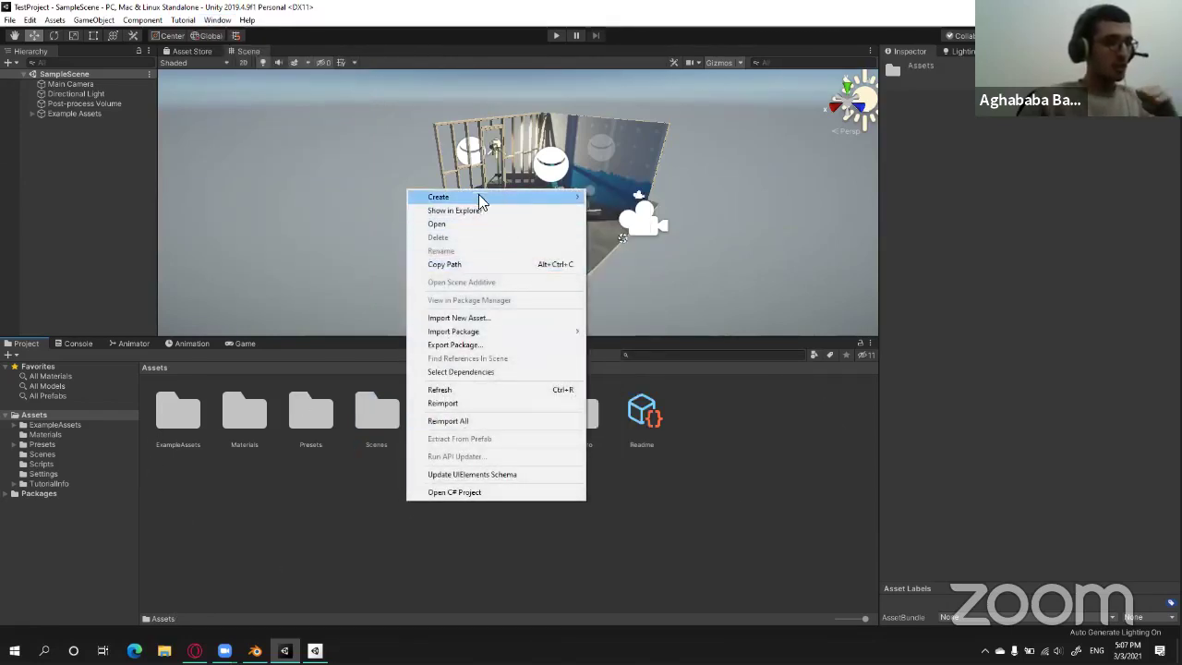
mouse_move(501, 196)
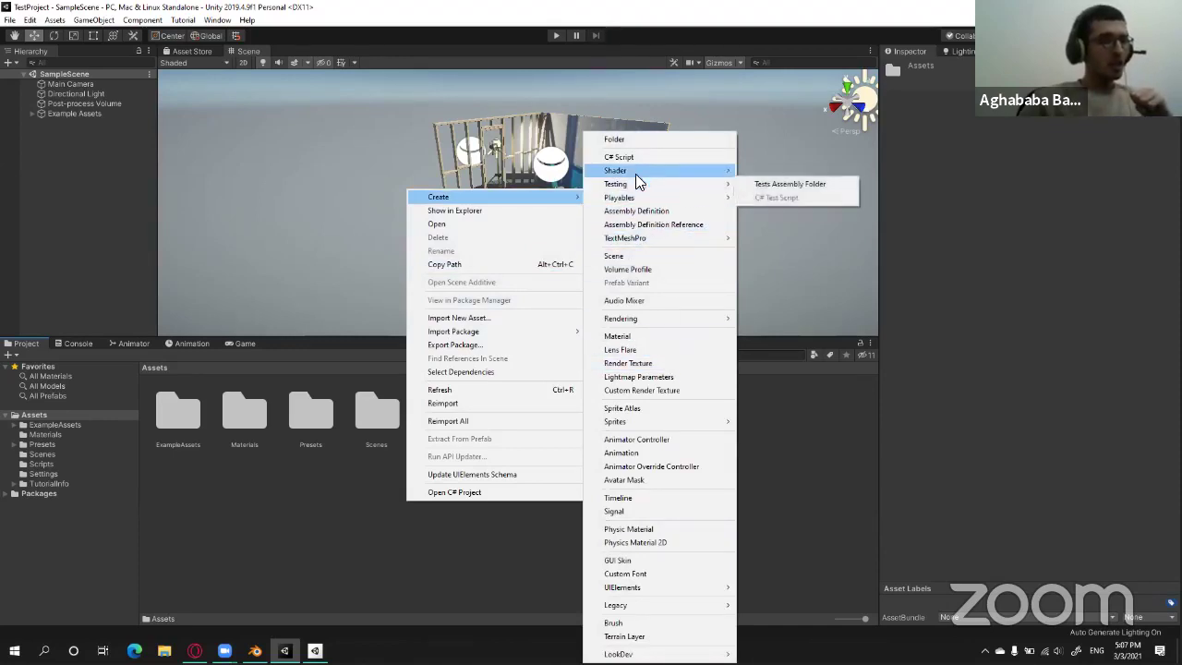
mouse_move(655, 170)
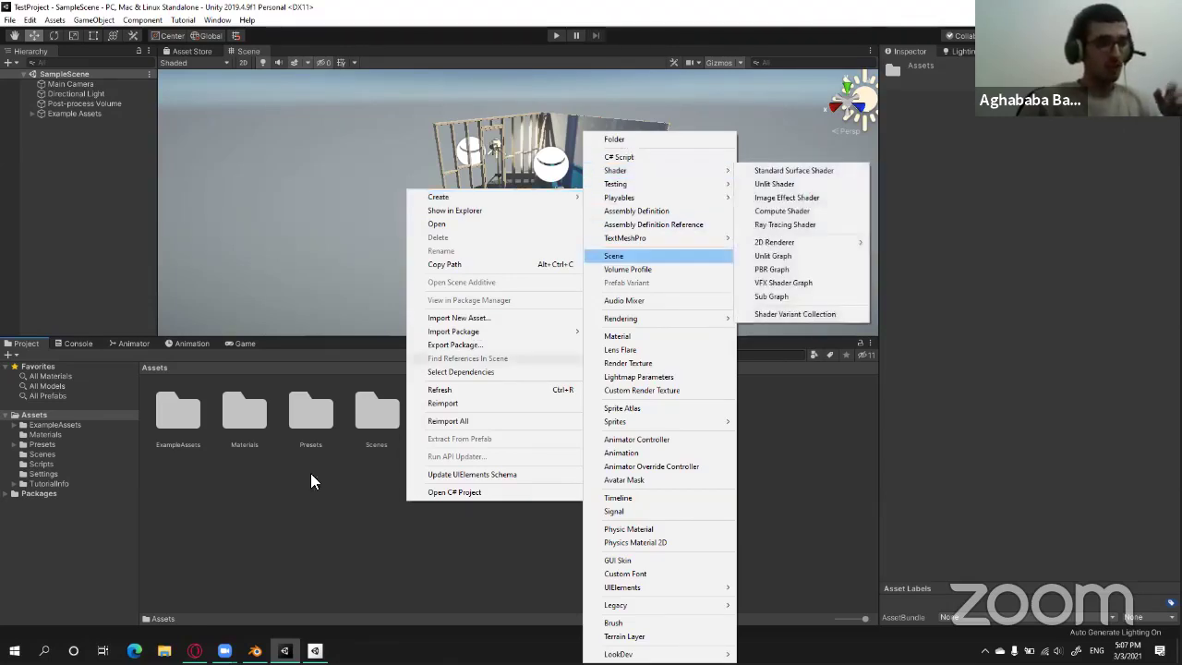
left_click(263, 497)
left_click(218, 20)
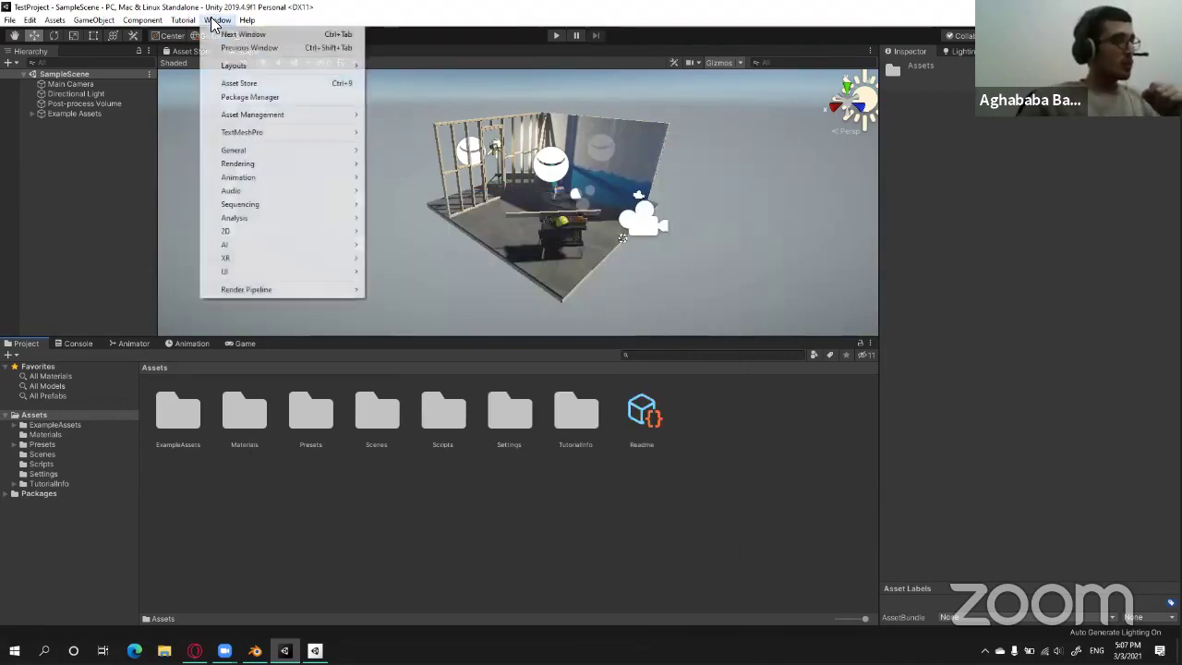
Open the Package Manager and browse the Unity Registry package list.
left_click(253, 99)
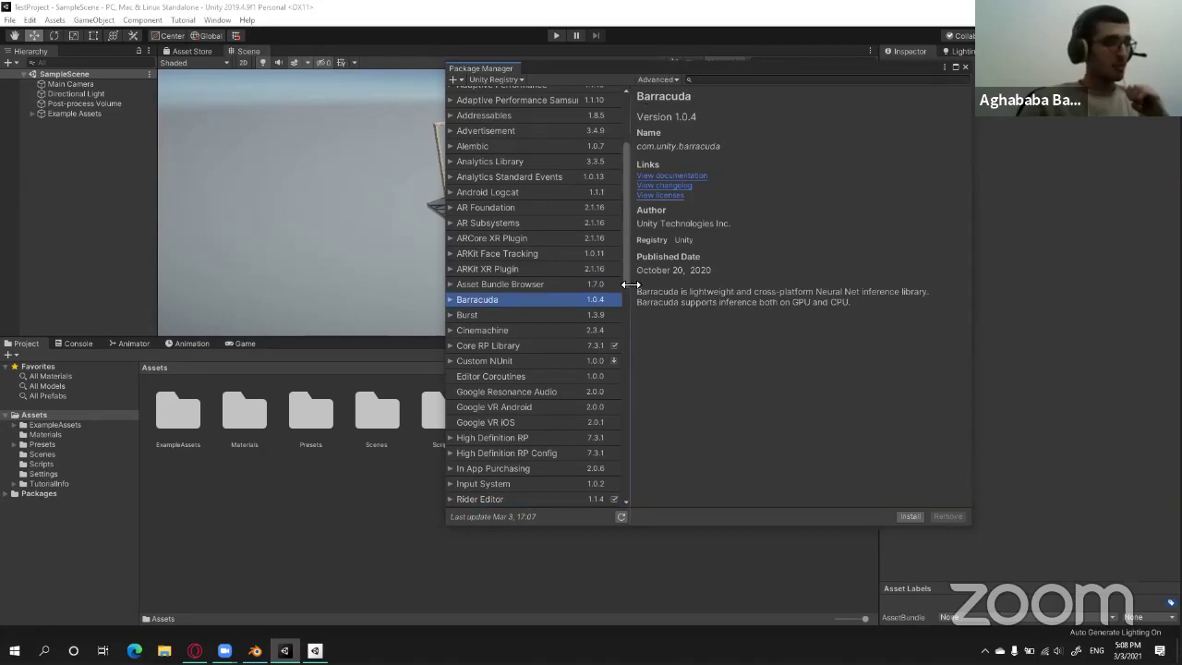
scroll(613, 283, "down", 1)
scroll(607, 334, "down", 5)
scroll(605, 334, "down", 4)
scroll(562, 319, "down", 3)
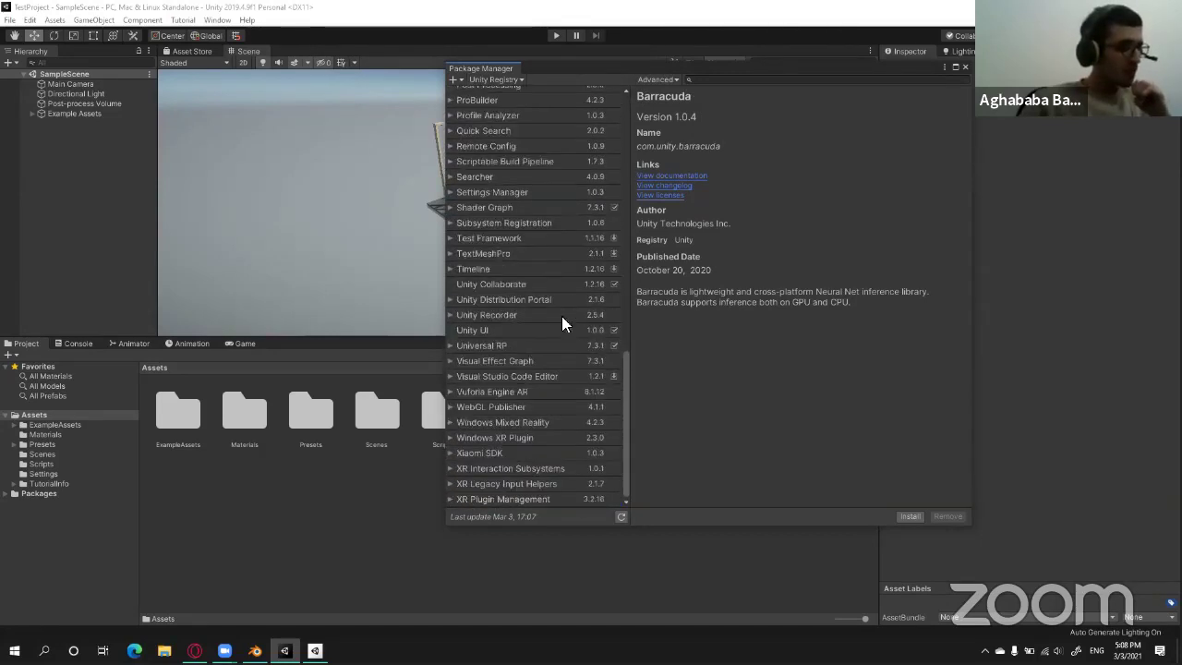
scroll(517, 277, "up", 3)
scroll(495, 242, "up", 3)
scroll(540, 212, "up", 5)
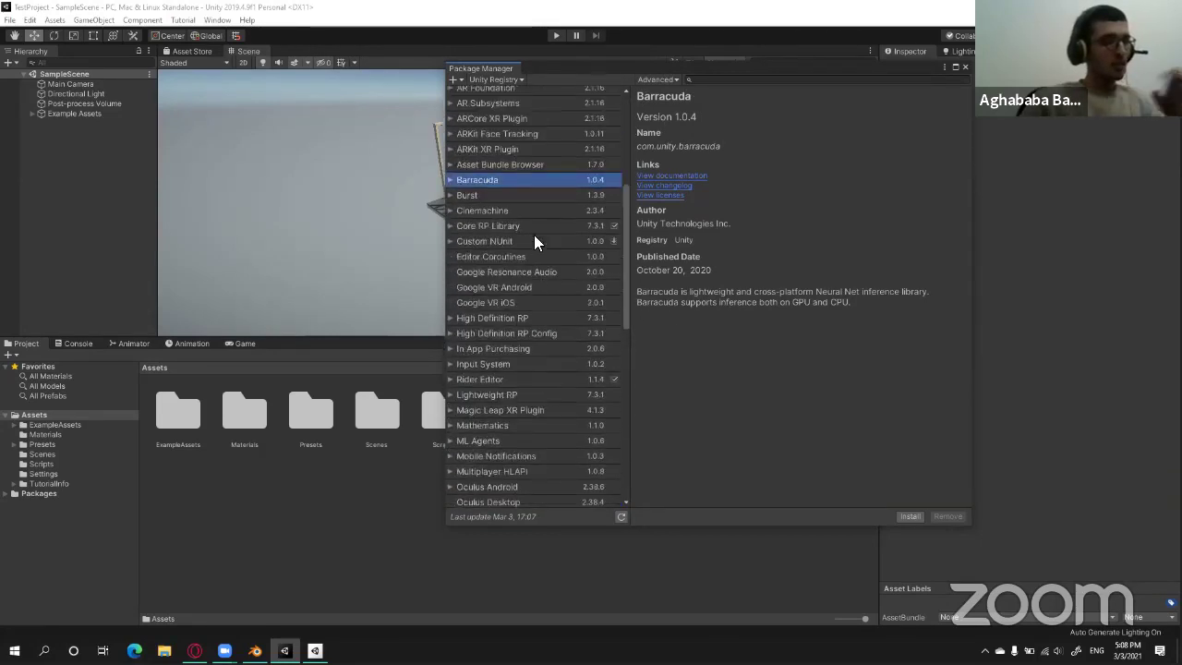
Search 'sha', confirm Shader Graph shows Up to date, and close the Package Manager.
left_click(725, 76)
type("sh")
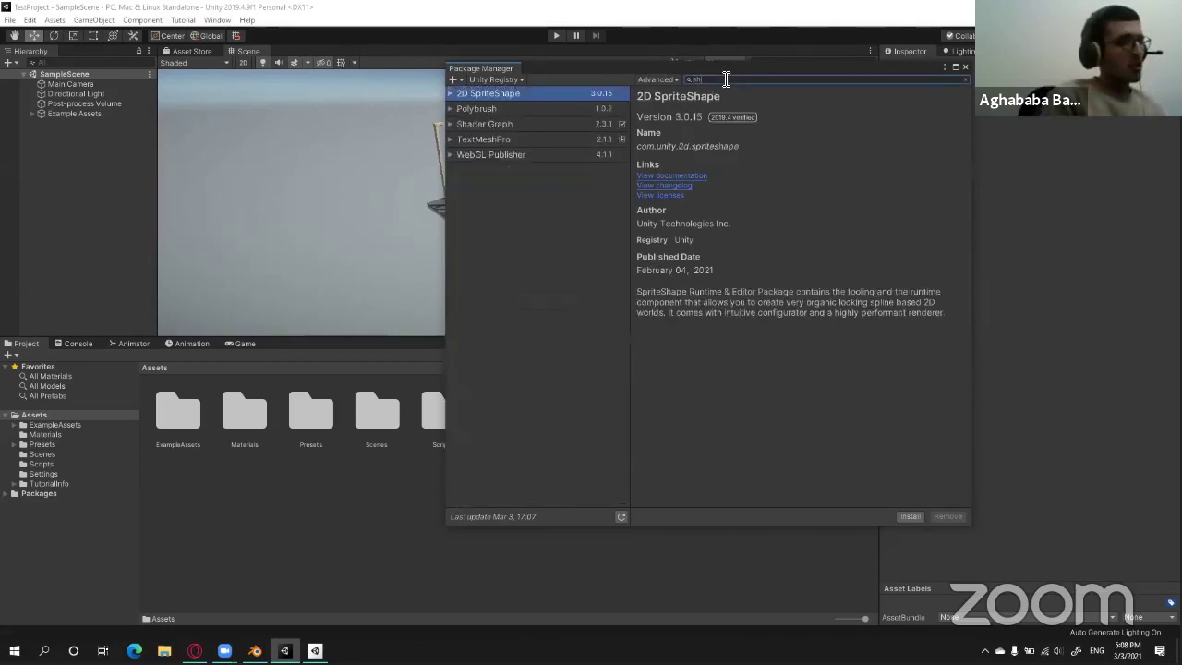
type("a")
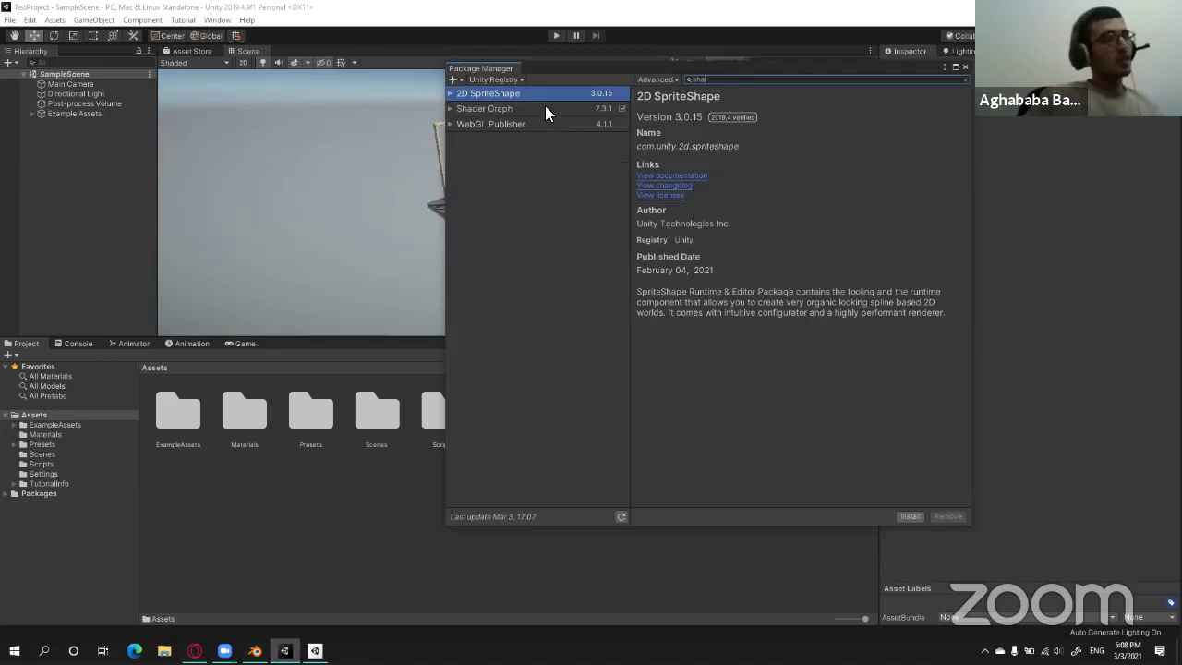
left_click(545, 109)
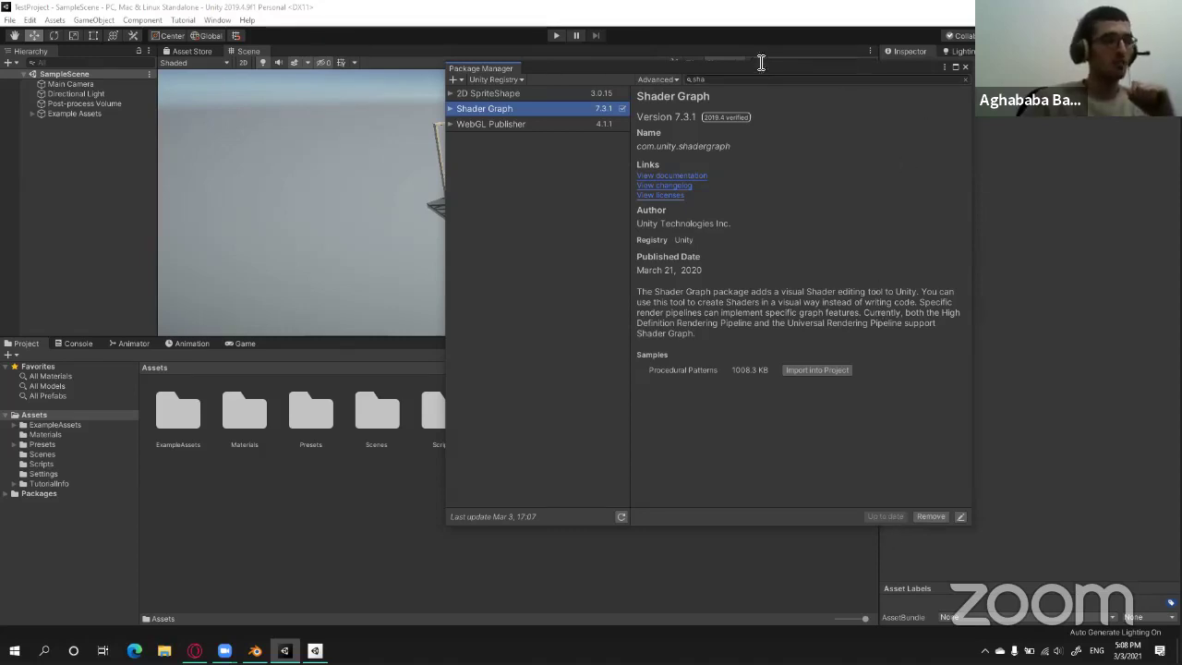
left_click_drag(707, 67, 587, 83)
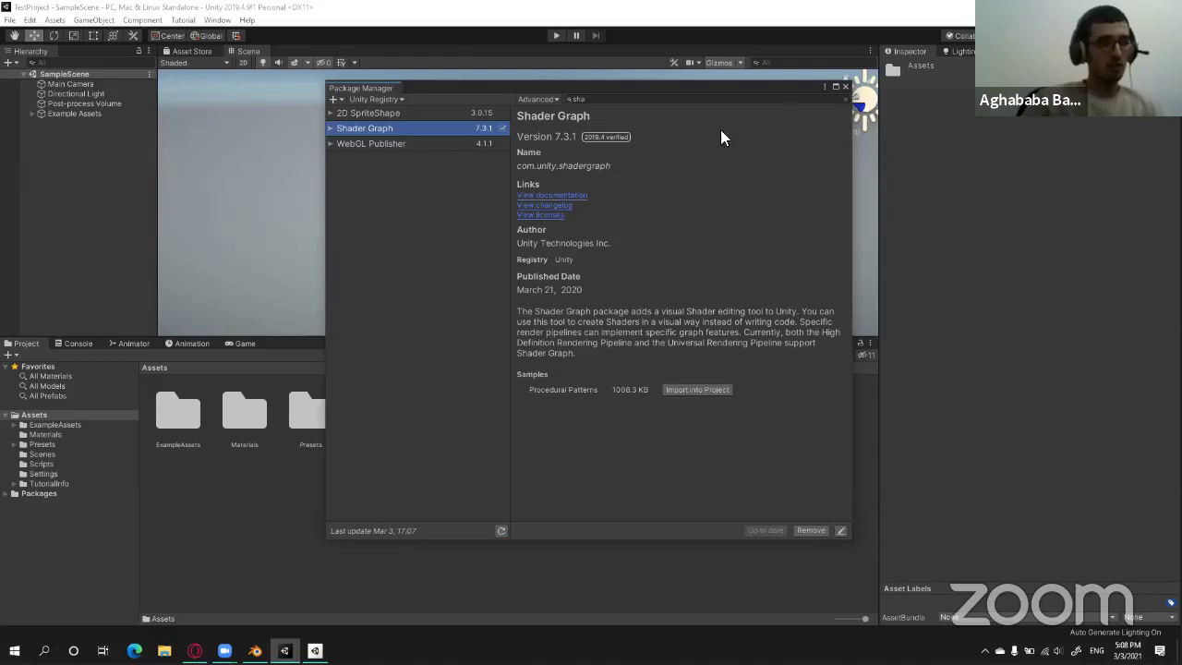
left_click(844, 85)
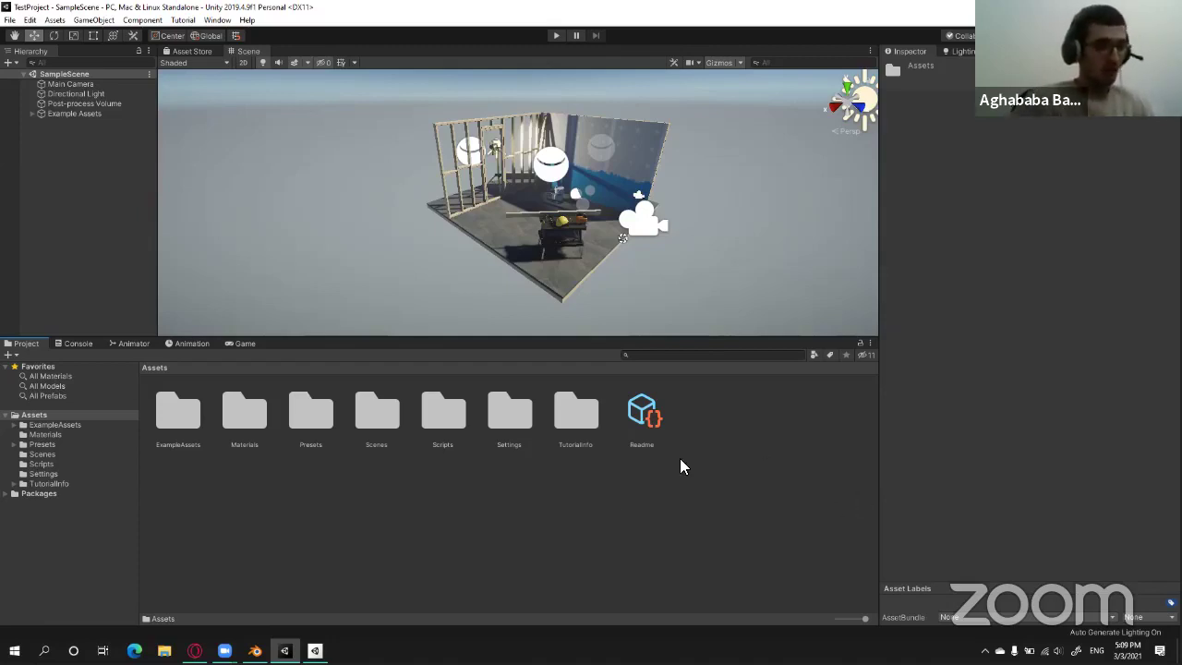
Create a folder named 'Shaders' in Assets through Create > Folder and open it.
right_click(593, 515)
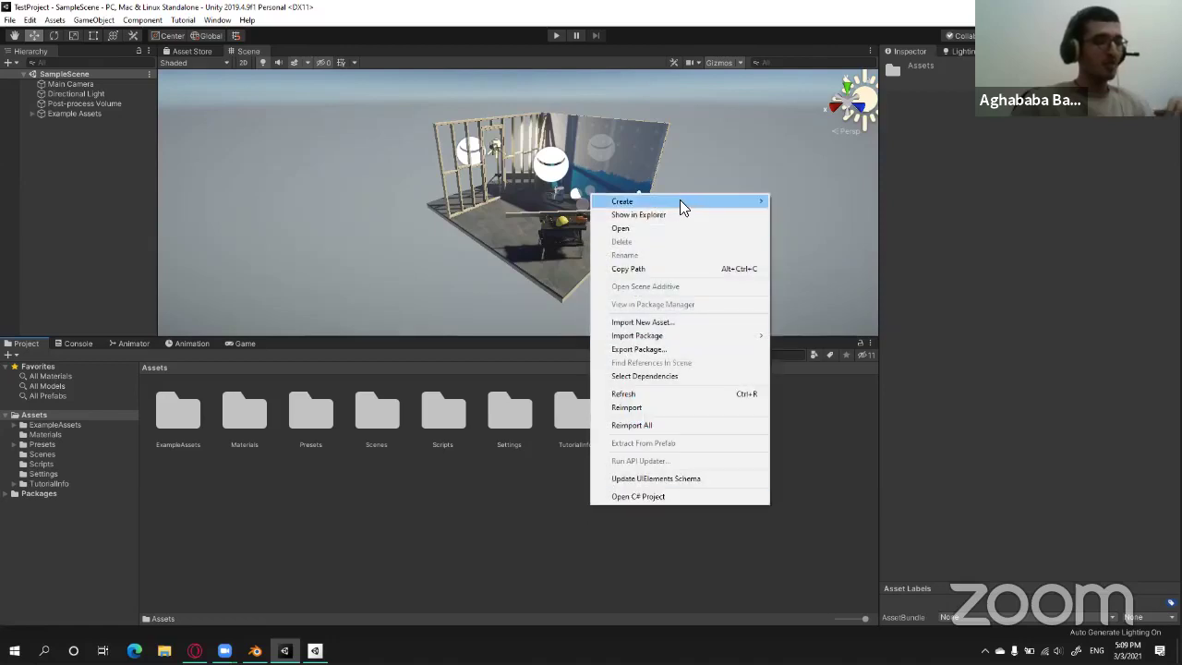
mouse_move(685, 200)
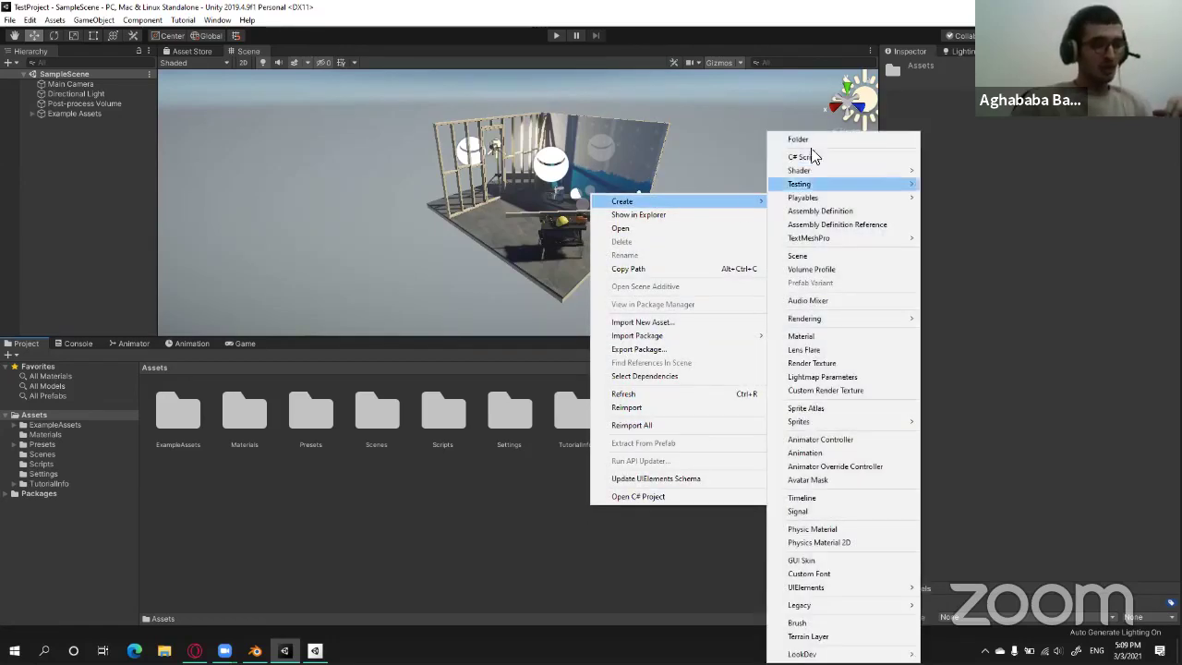
left_click(809, 148)
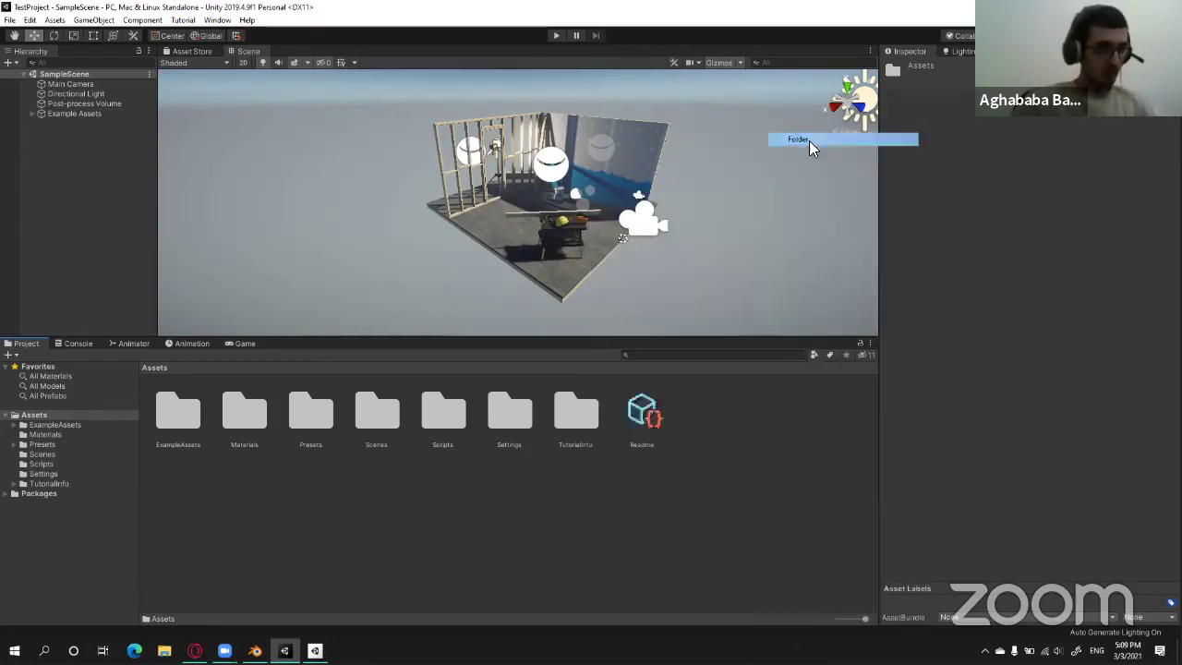
type("S")
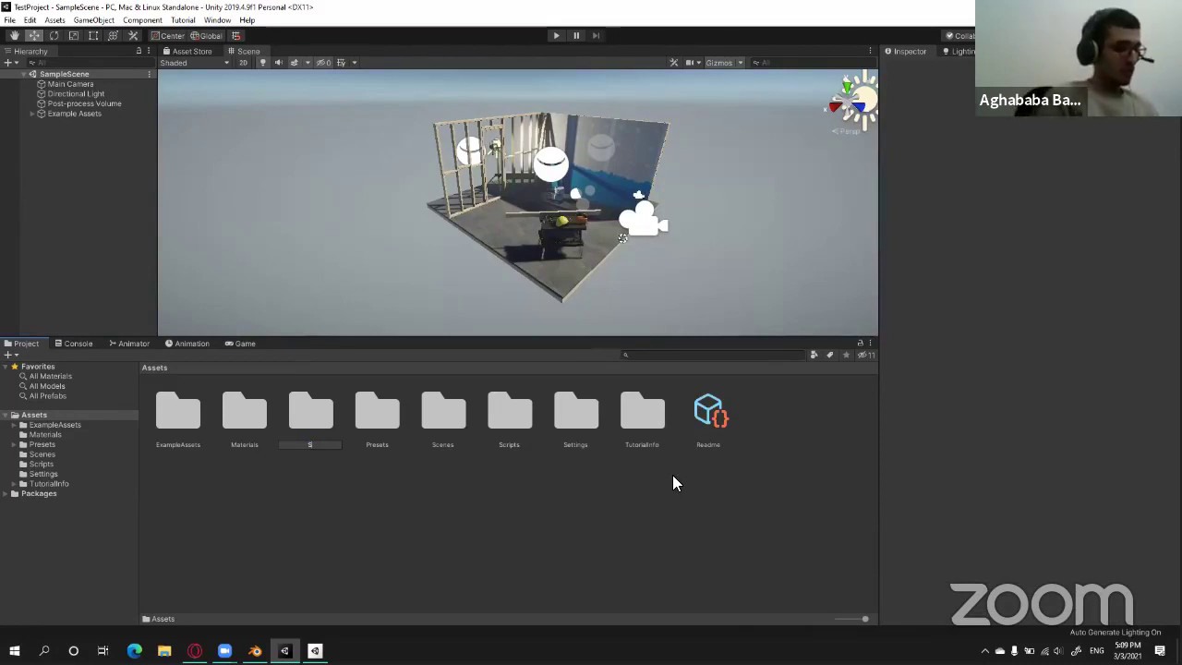
type("haders")
key("Return")
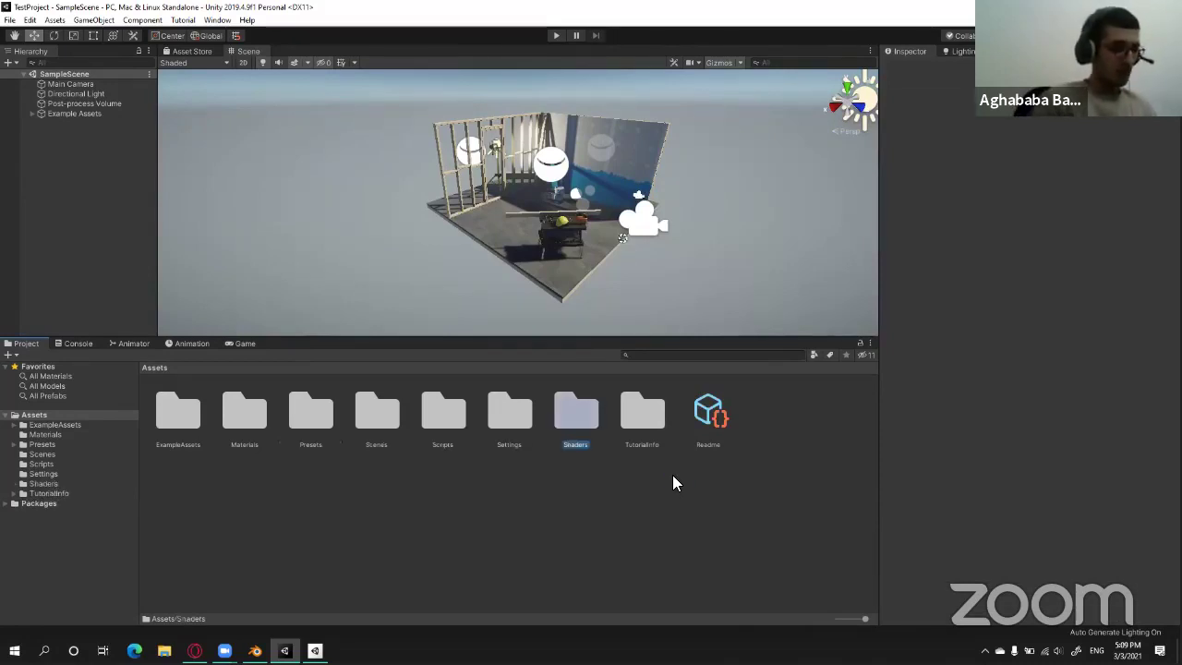
double_click(585, 415)
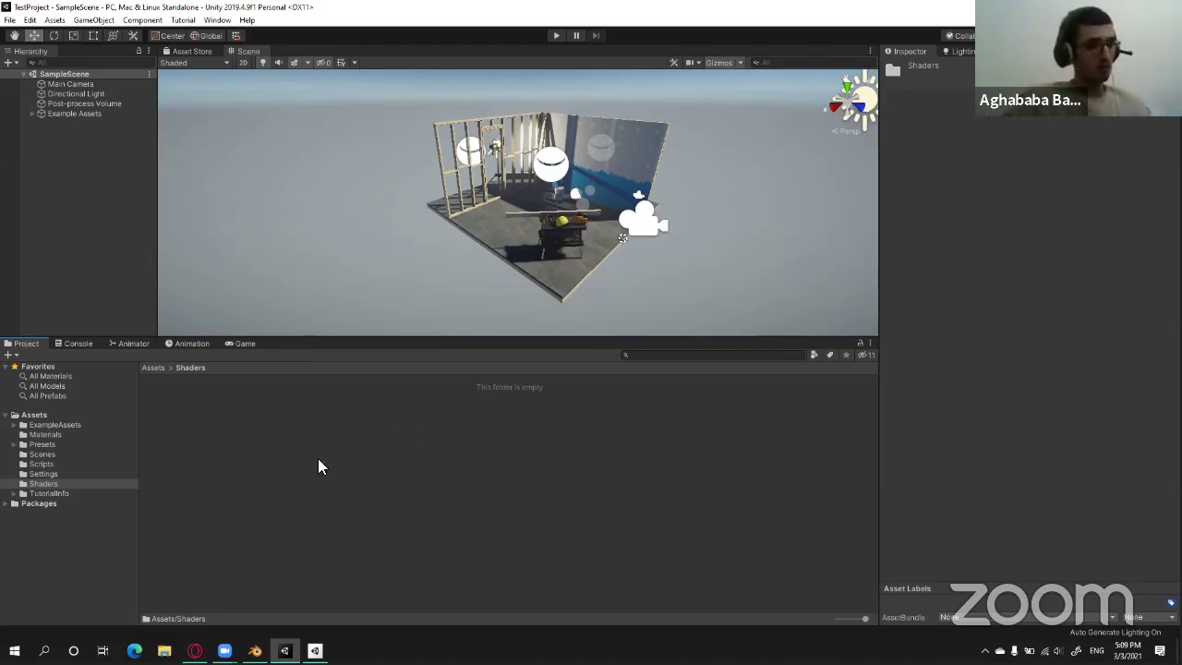
Add a Create > Shader > PBR Graph asset named 'test' to the Shaders folder.
right_click(284, 460)
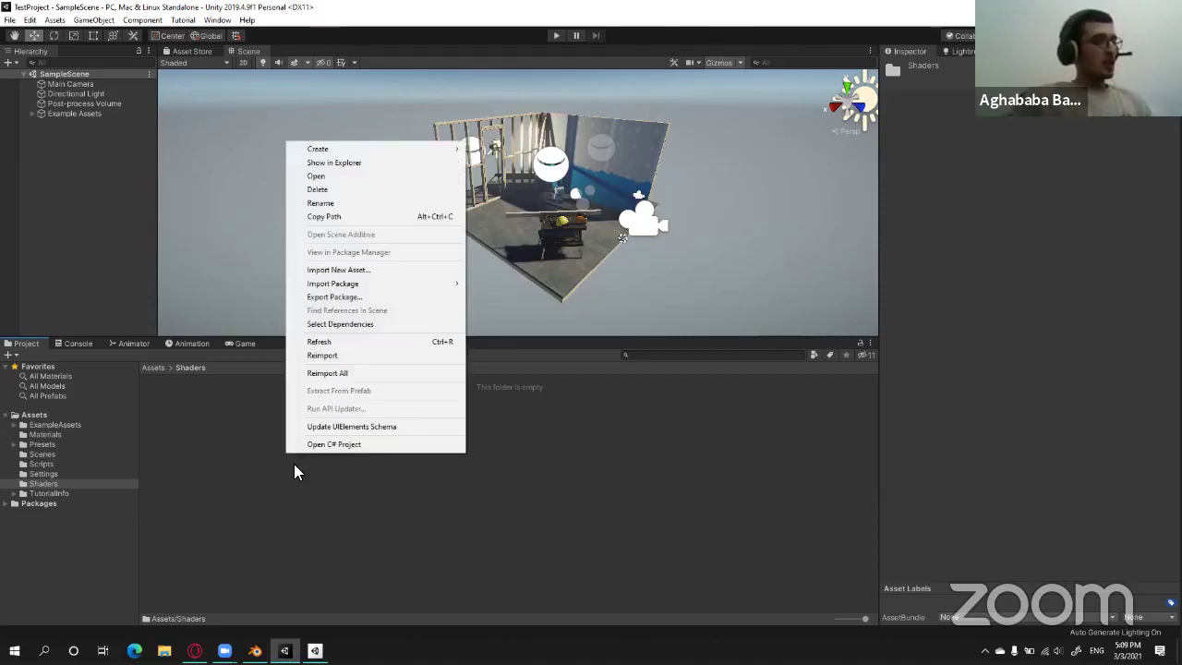
left_click(304, 469)
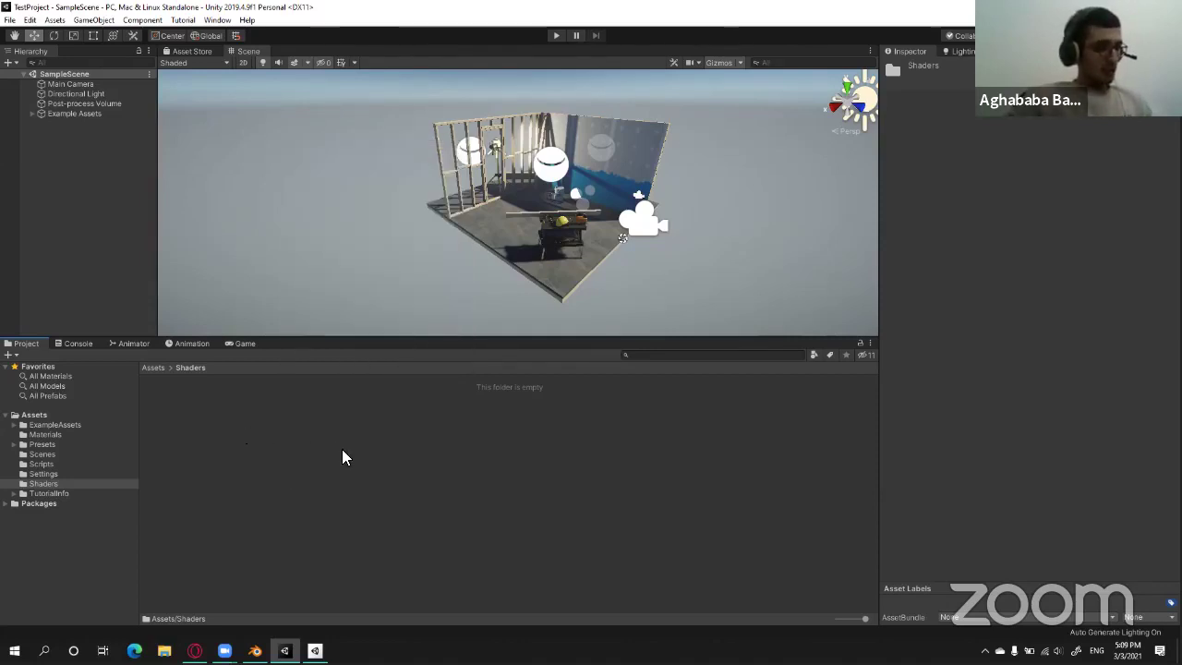
right_click(341, 449)
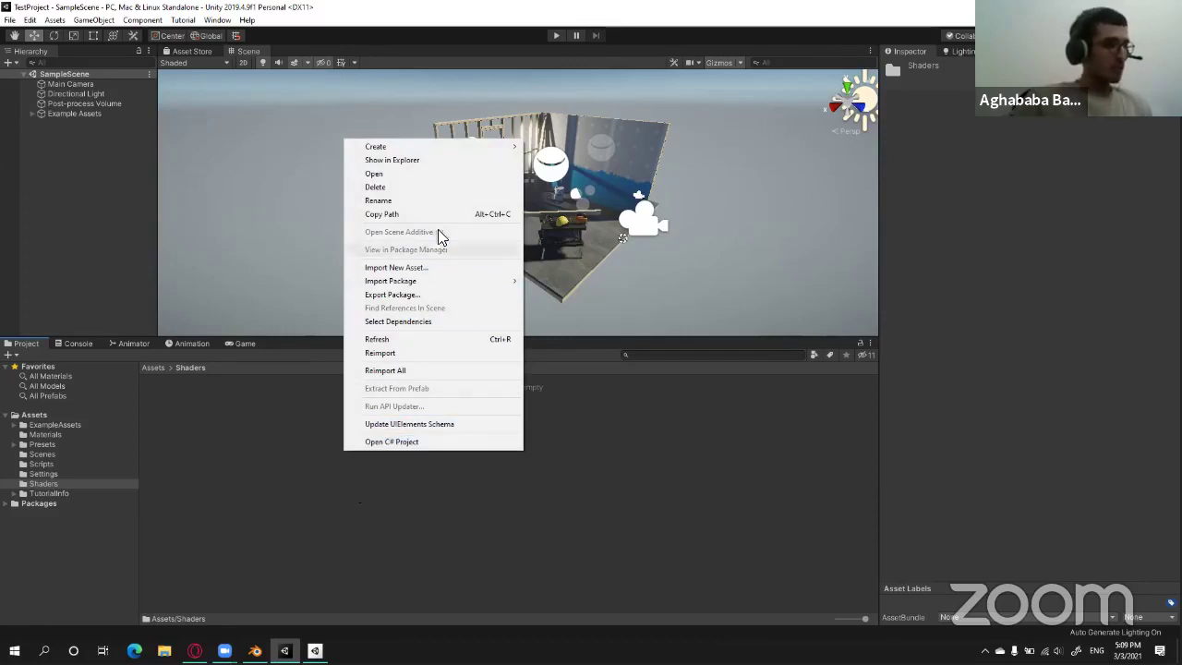
mouse_move(463, 145)
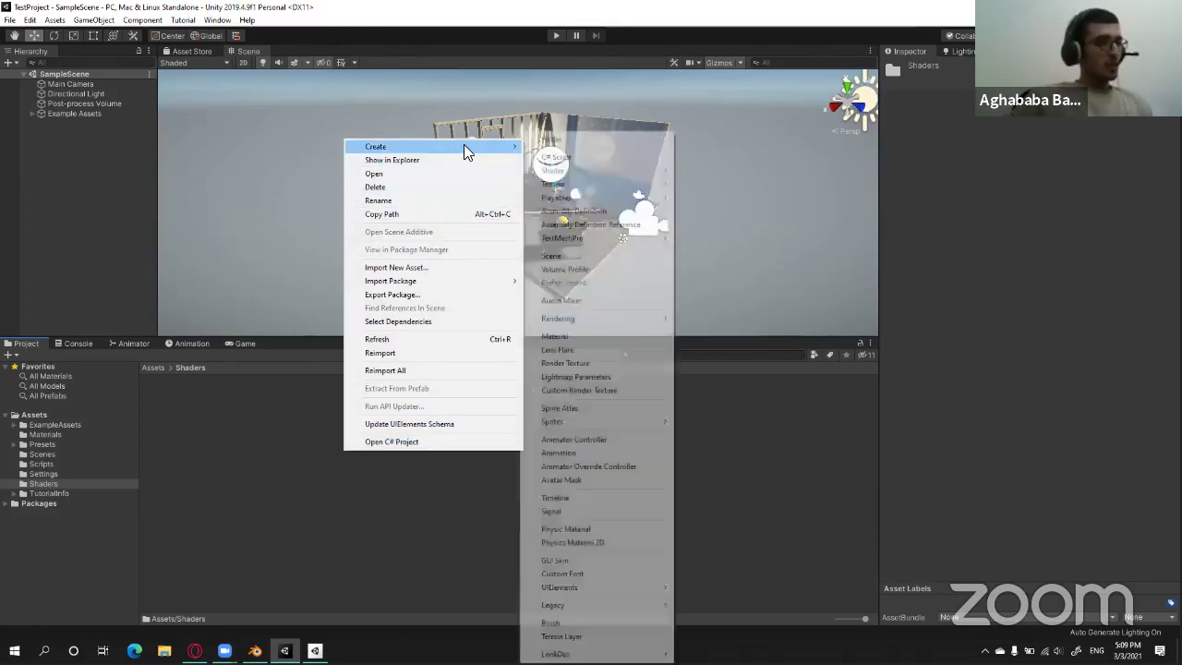
mouse_move(591, 170)
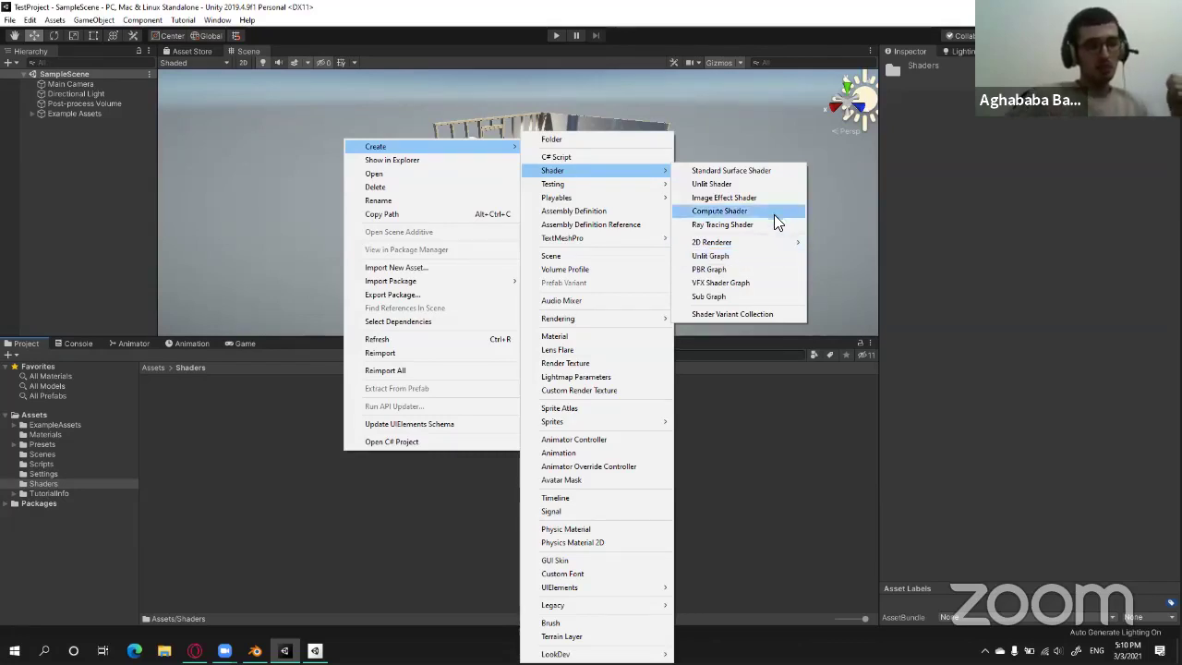
left_click(708, 269)
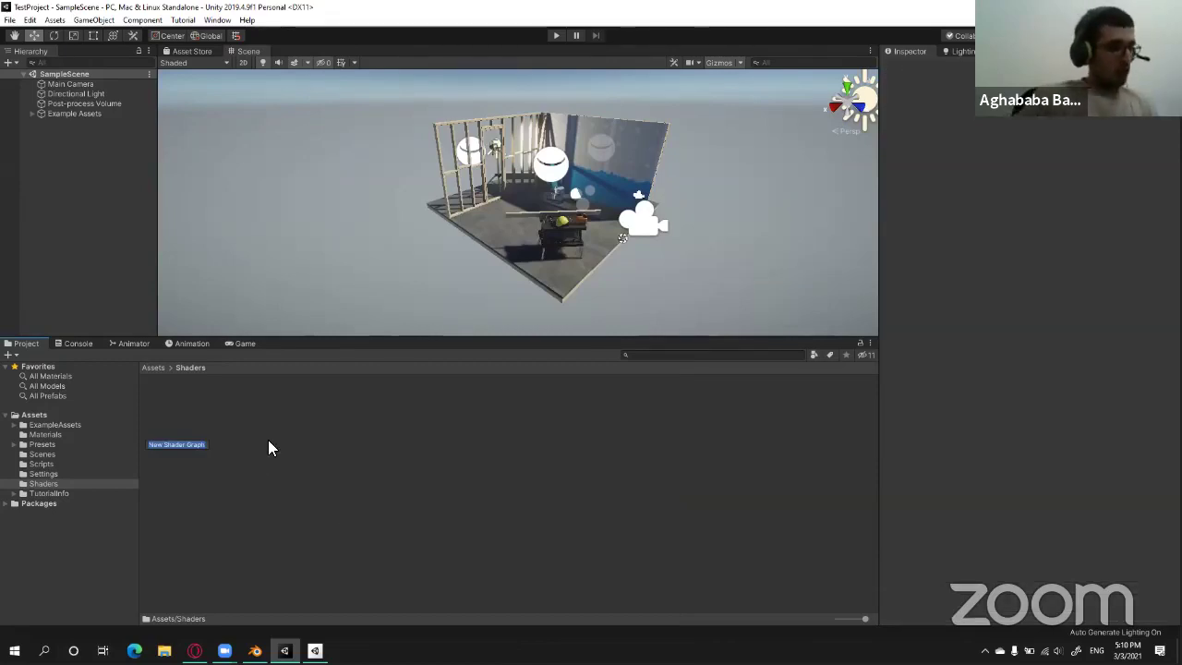
type("test")
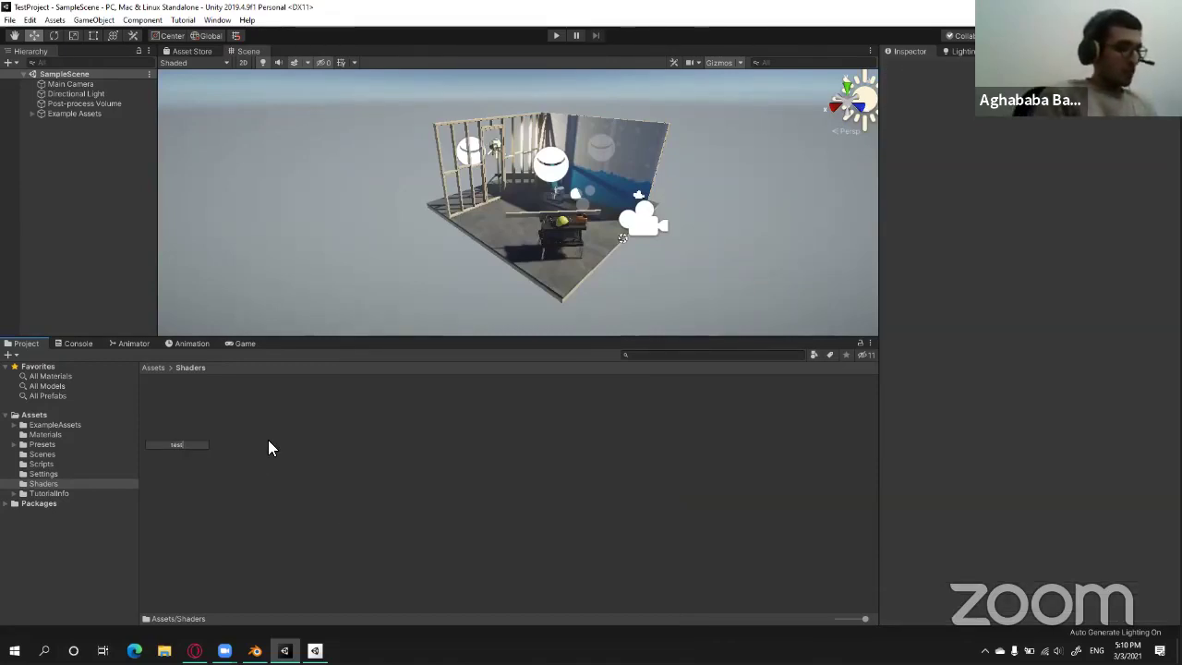
key("Return")
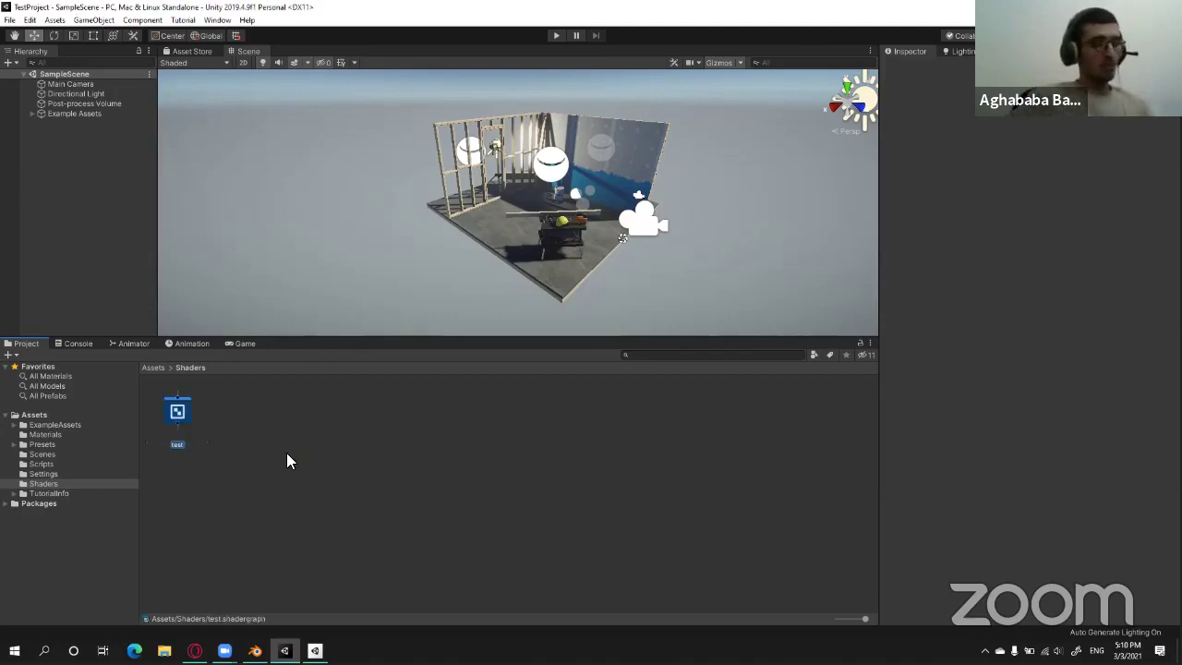
Open test.shadergraph in the Shader Graph editor, dock and maximise it, and centre the PBR Master node.
left_click(201, 424)
left_click(172, 417)
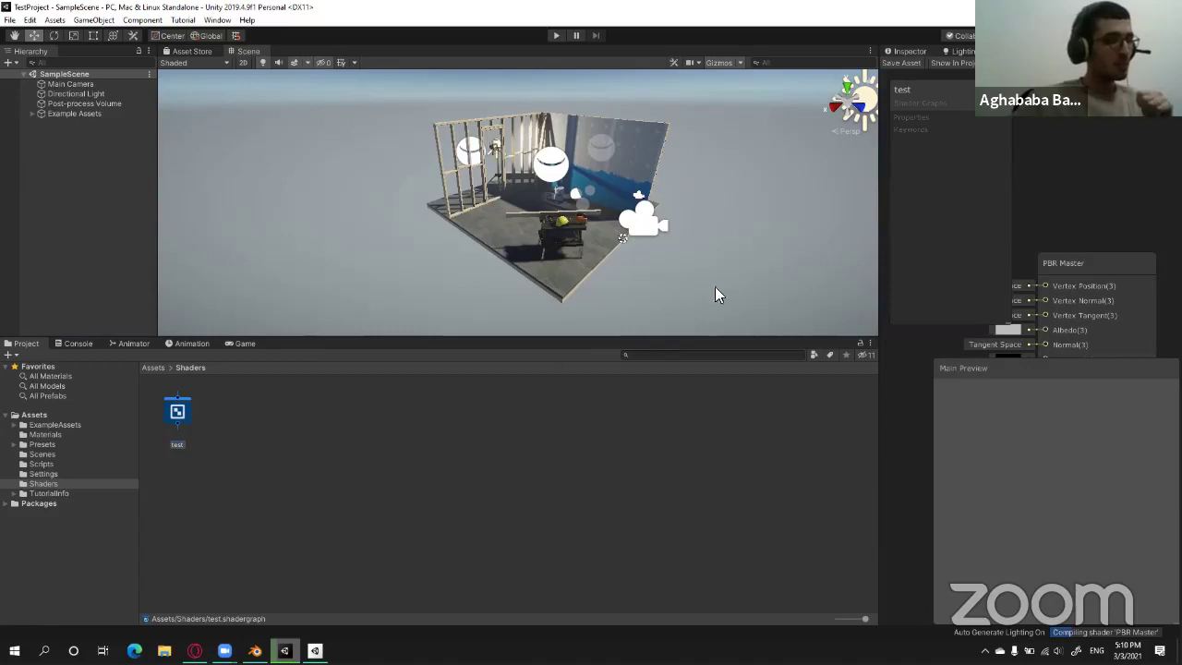
left_click_drag(878, 237, 603, 261)
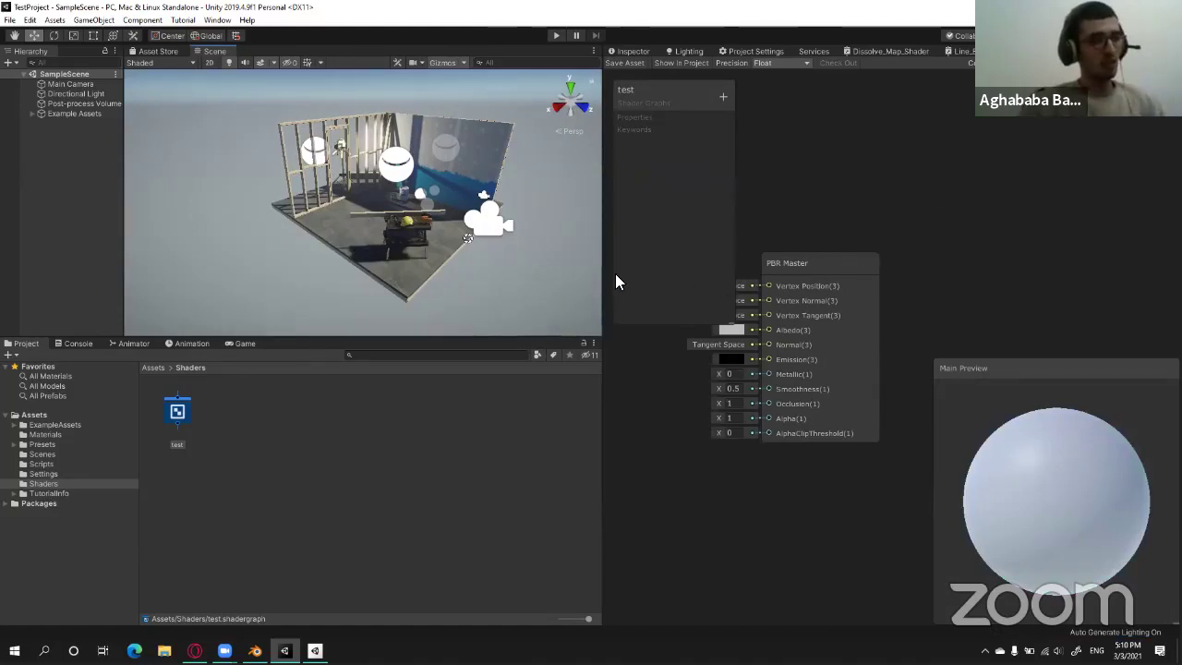
left_click_drag(605, 271, 477, 267)
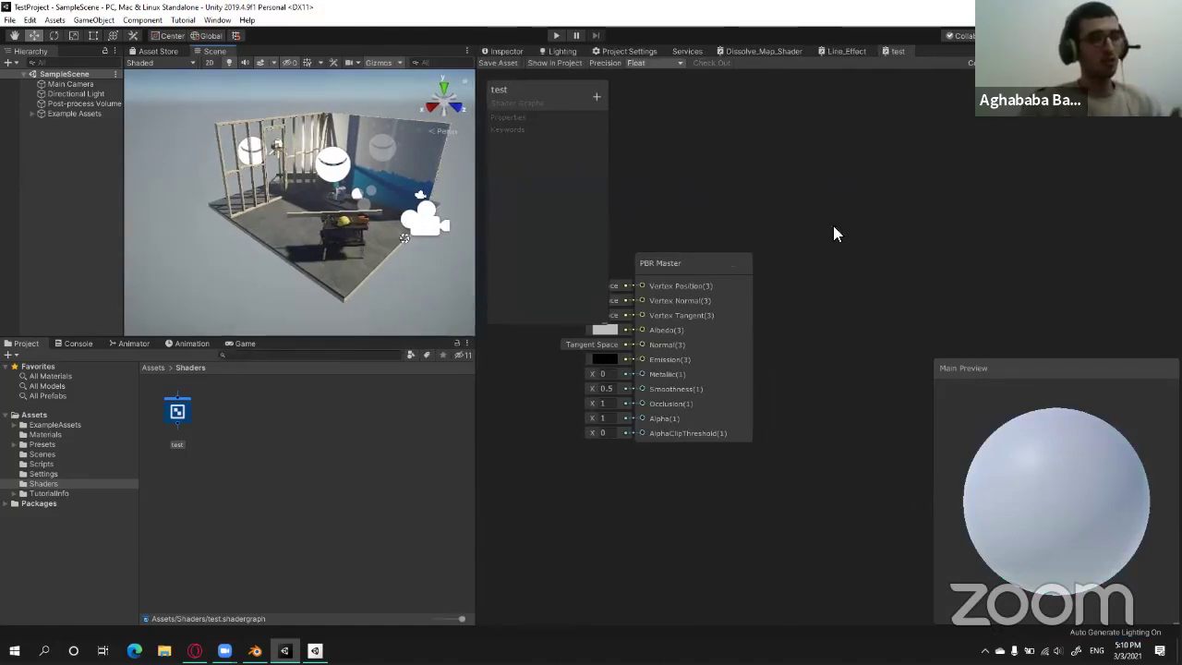
mouse_move(898, 50)
left_mouse_down()
mouse_move(345, 236)
mouse_move(344, 193)
left_mouse_up()
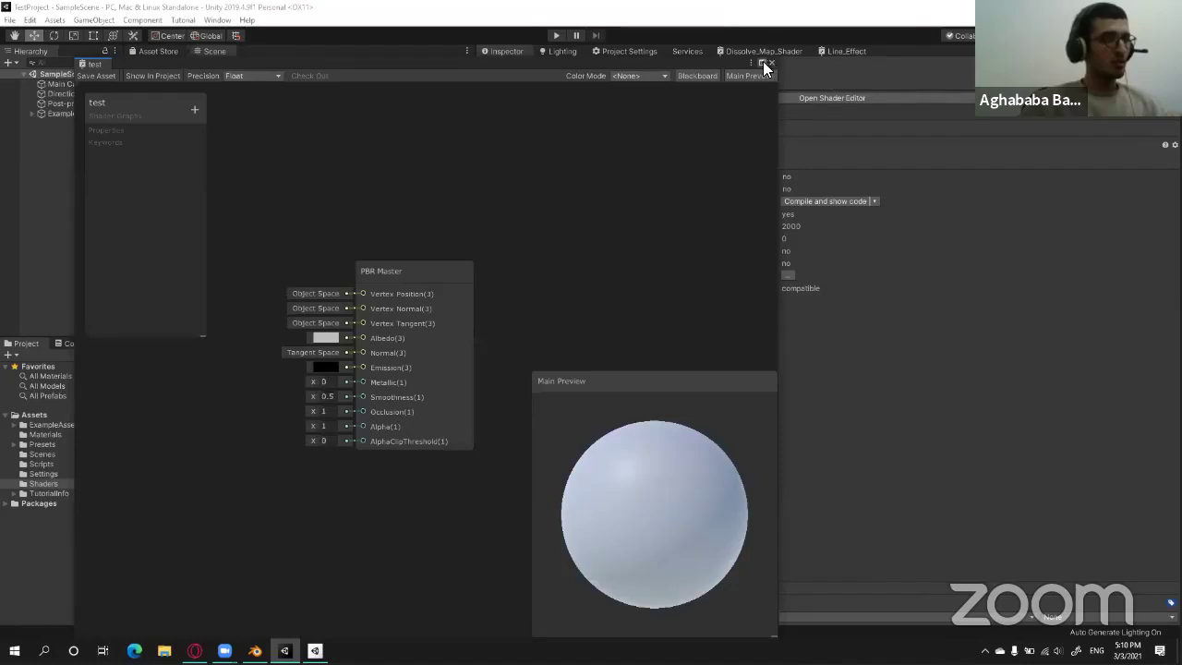
double_click(762, 61)
mouse_move(513, 292)
middle_mouse_down()
mouse_move(912, 288)
mouse_move(837, 274)
middle_mouse_up()
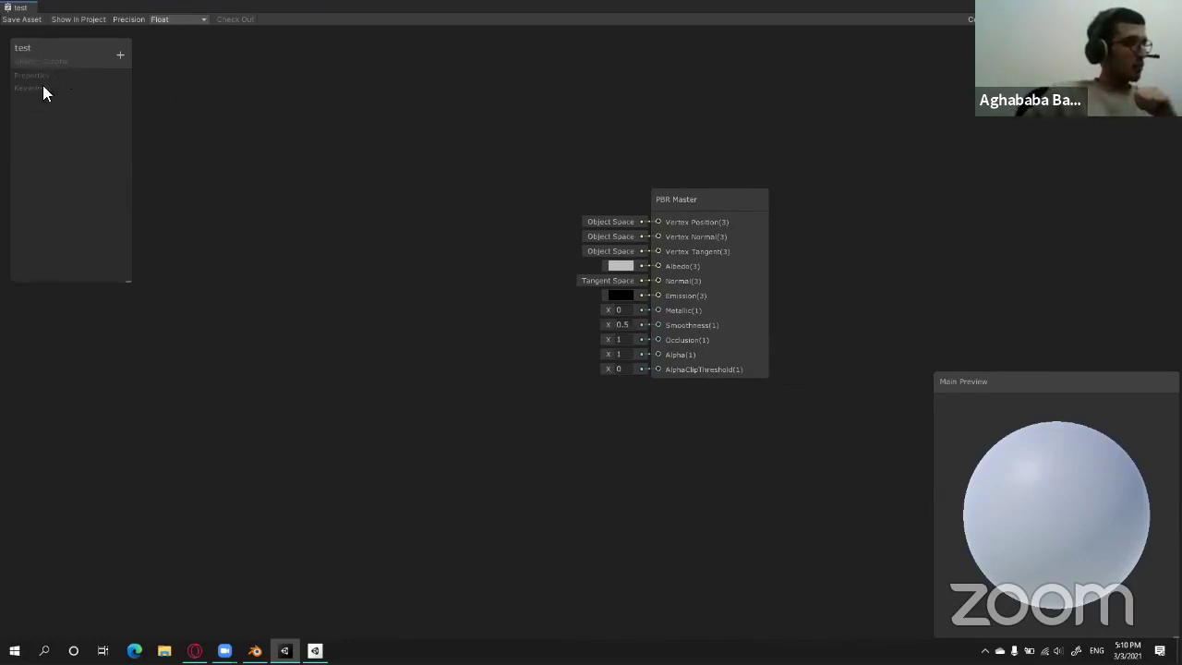
Nudge the Blackboard and preview panels, then shift the PBR Master node slightly right and down.
left_click_drag(50, 46, 48, 41)
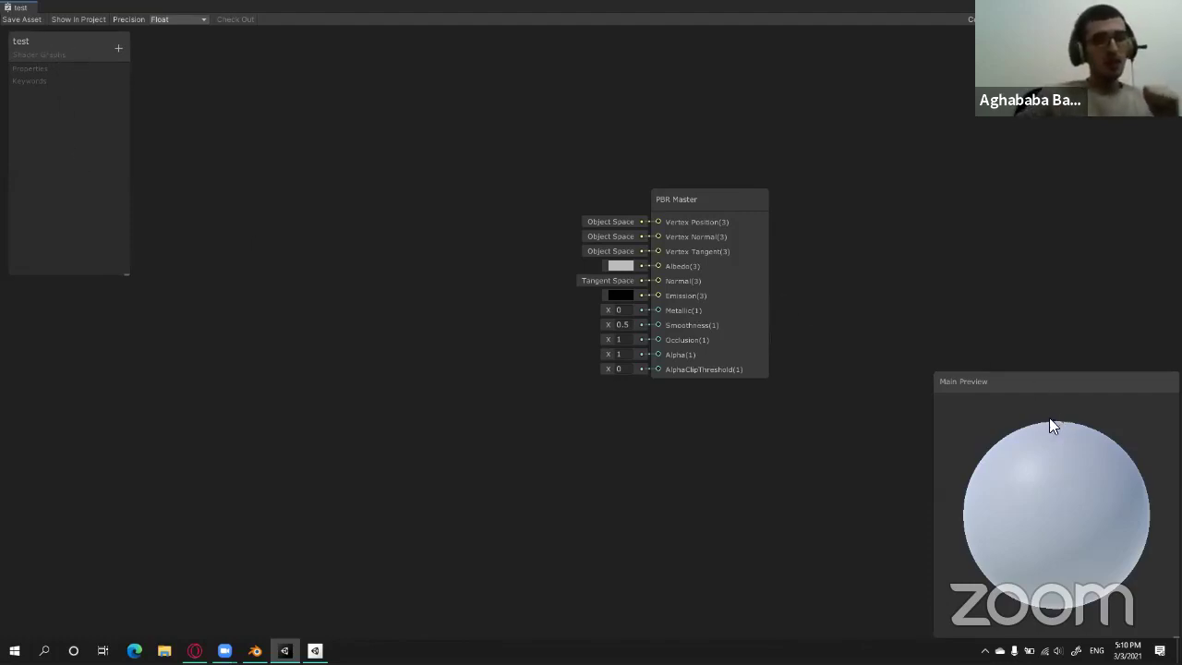
mouse_move(1051, 379)
left_mouse_down()
mouse_move(999, 375)
mouse_move(1055, 377)
left_mouse_up()
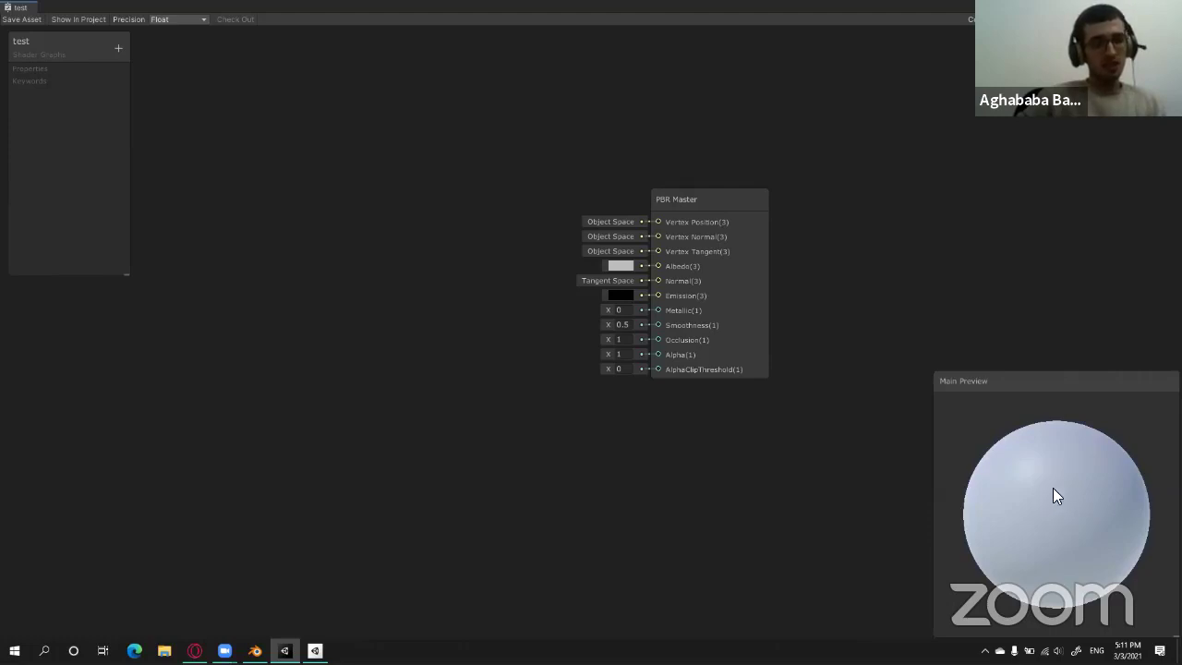
left_click(711, 205)
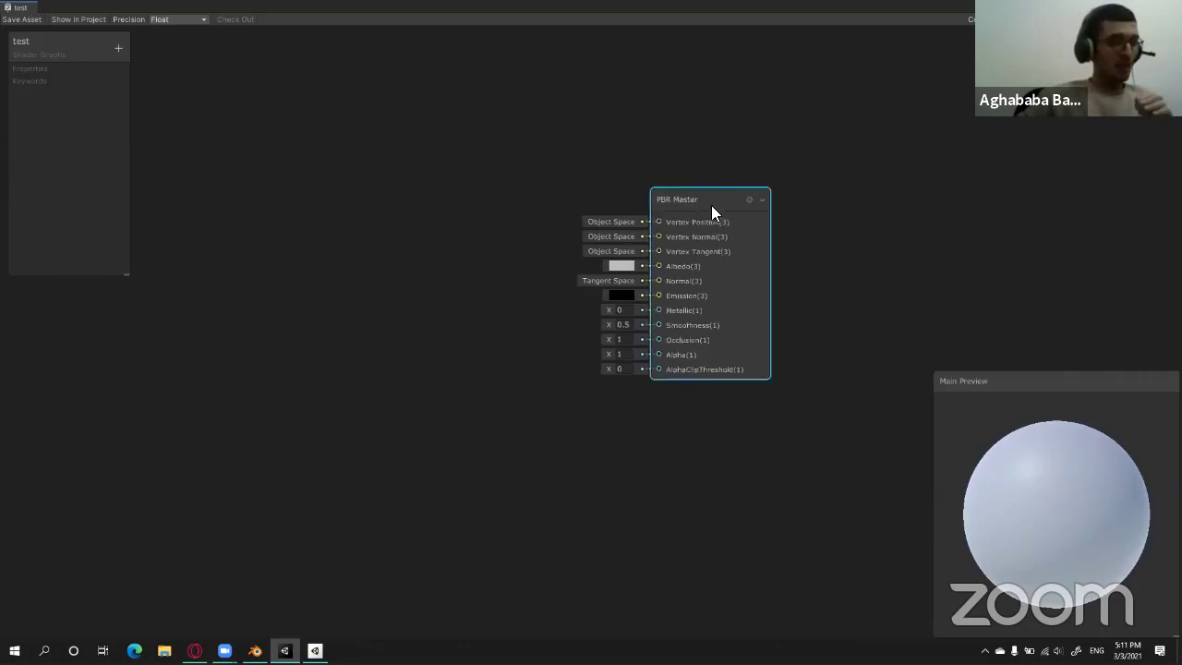
left_click_drag(710, 205, 770, 196)
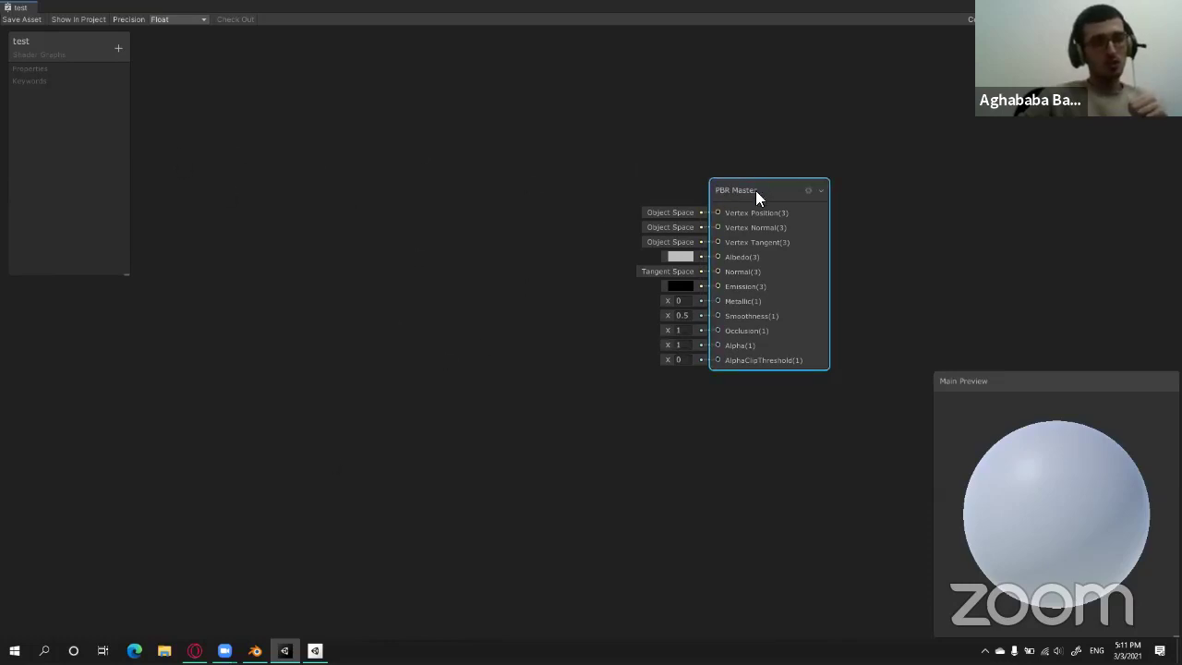
left_click_drag(755, 191, 776, 194)
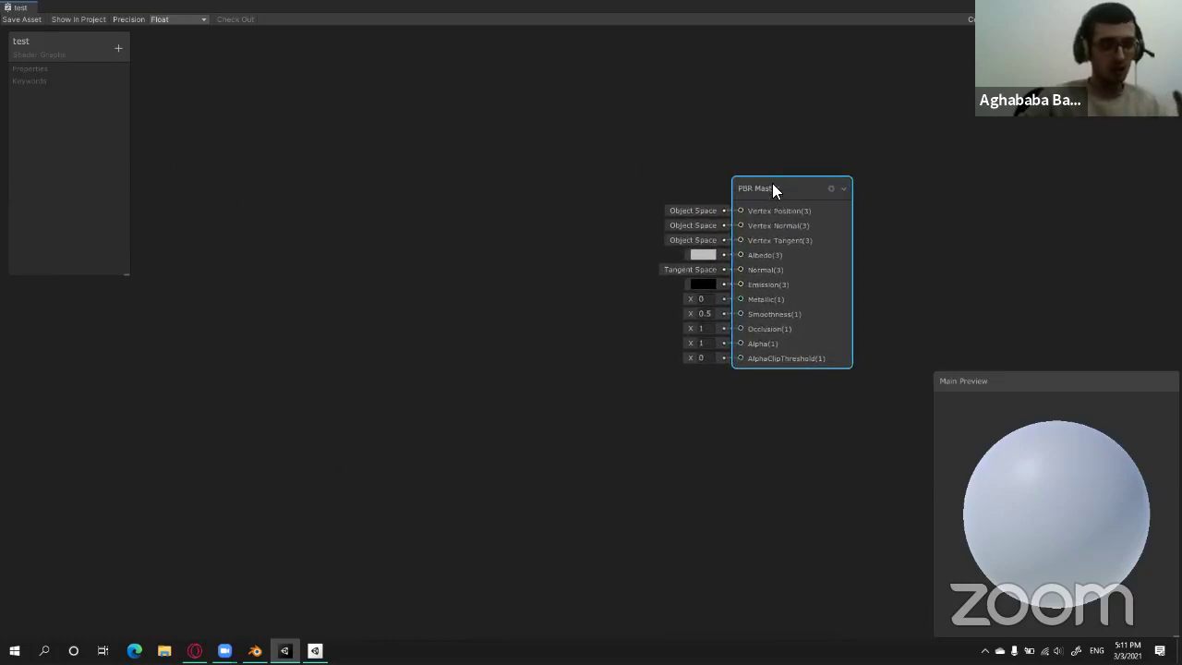
left_click_drag(773, 189, 778, 189)
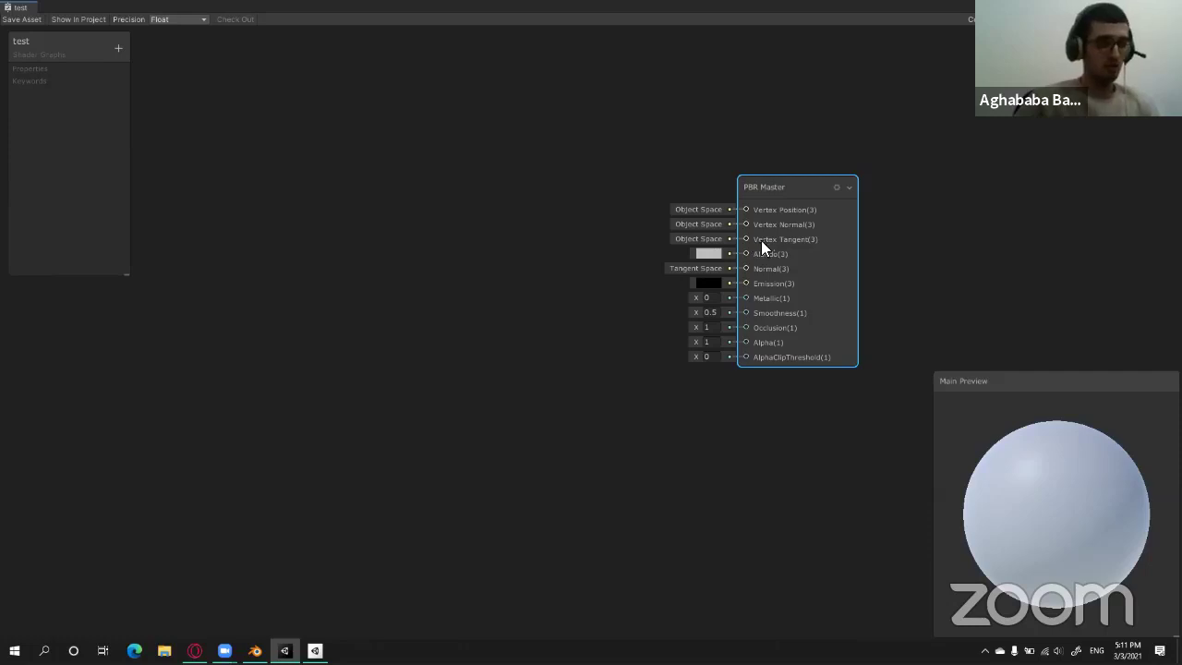
left_click_drag(787, 191, 787, 201)
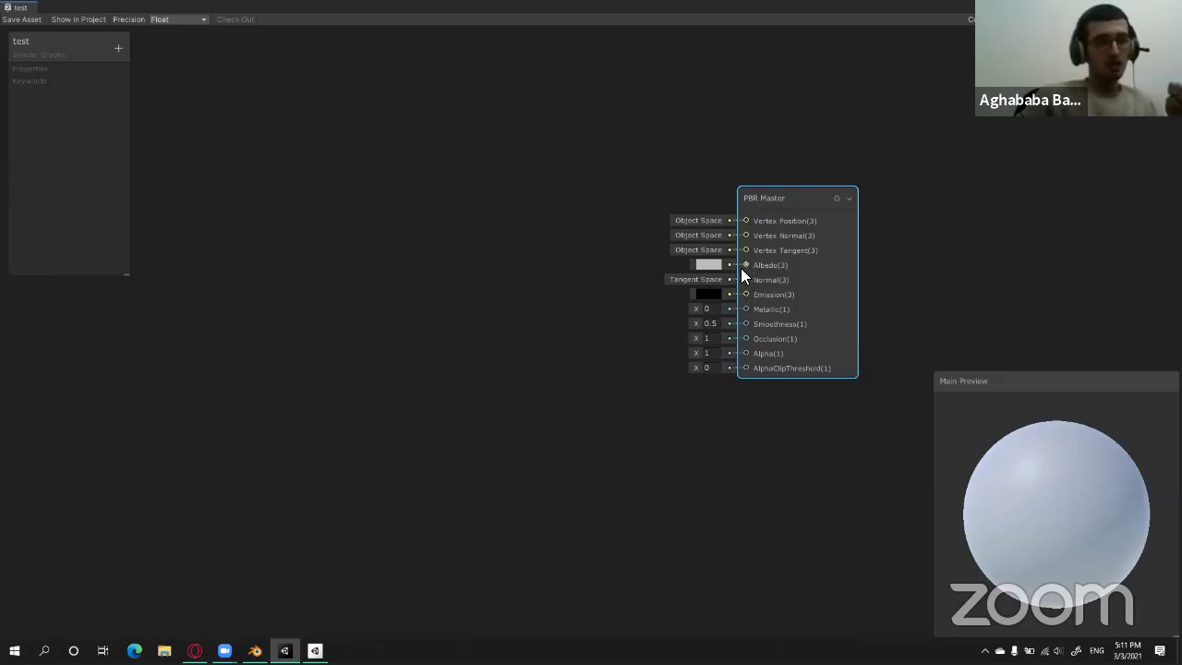
Set the PBR Master's Albedo colour to red.
left_click(707, 264)
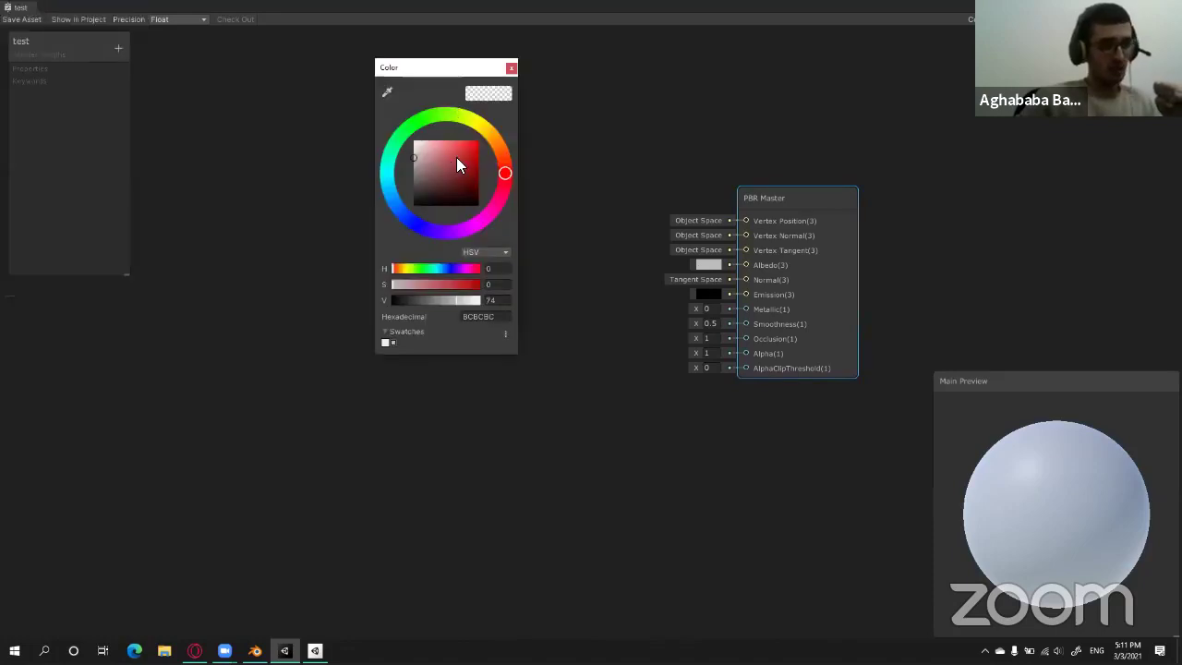
left_click_drag(456, 156, 473, 161)
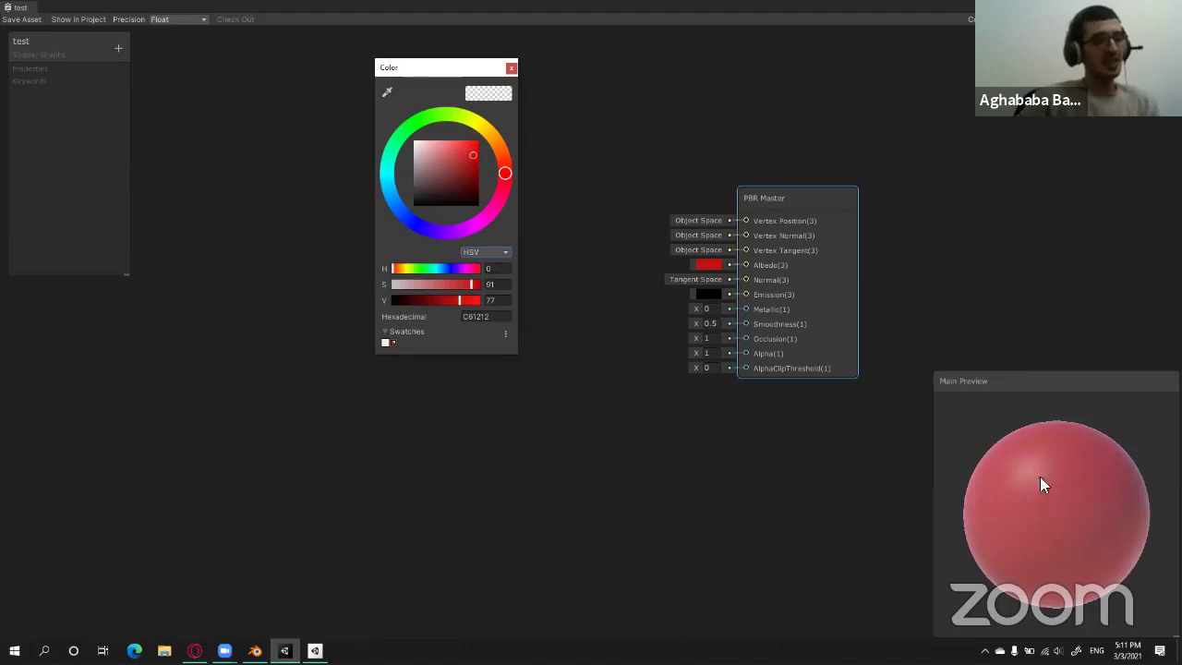
left_click_drag(467, 159, 473, 149)
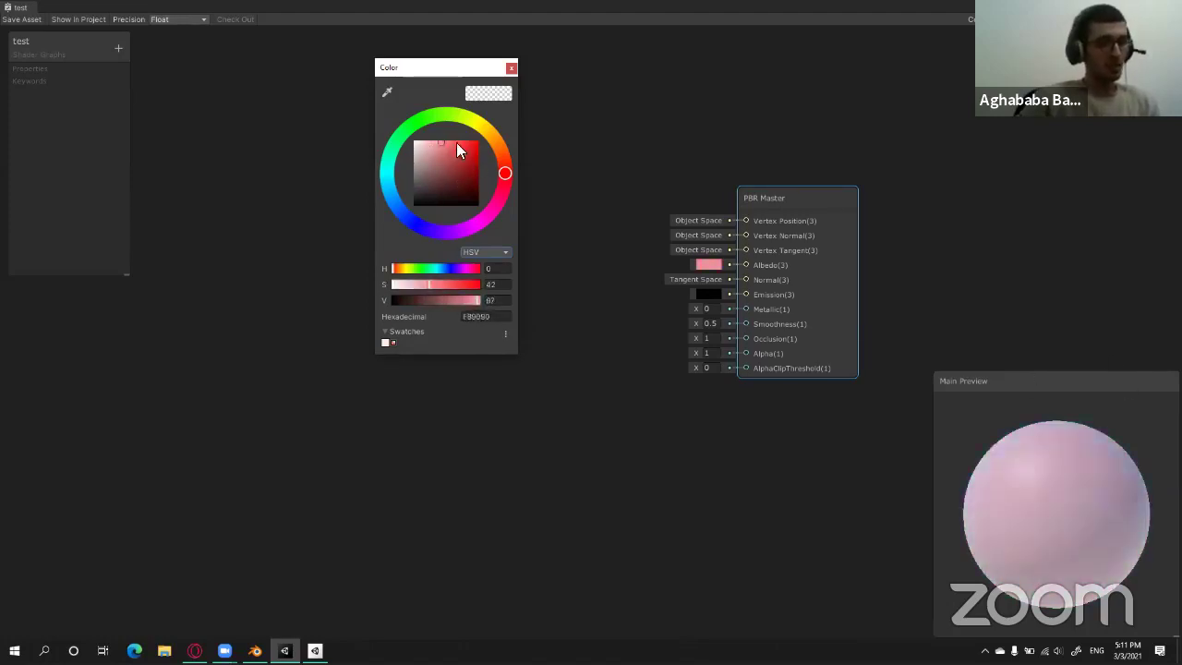
left_click(566, 275)
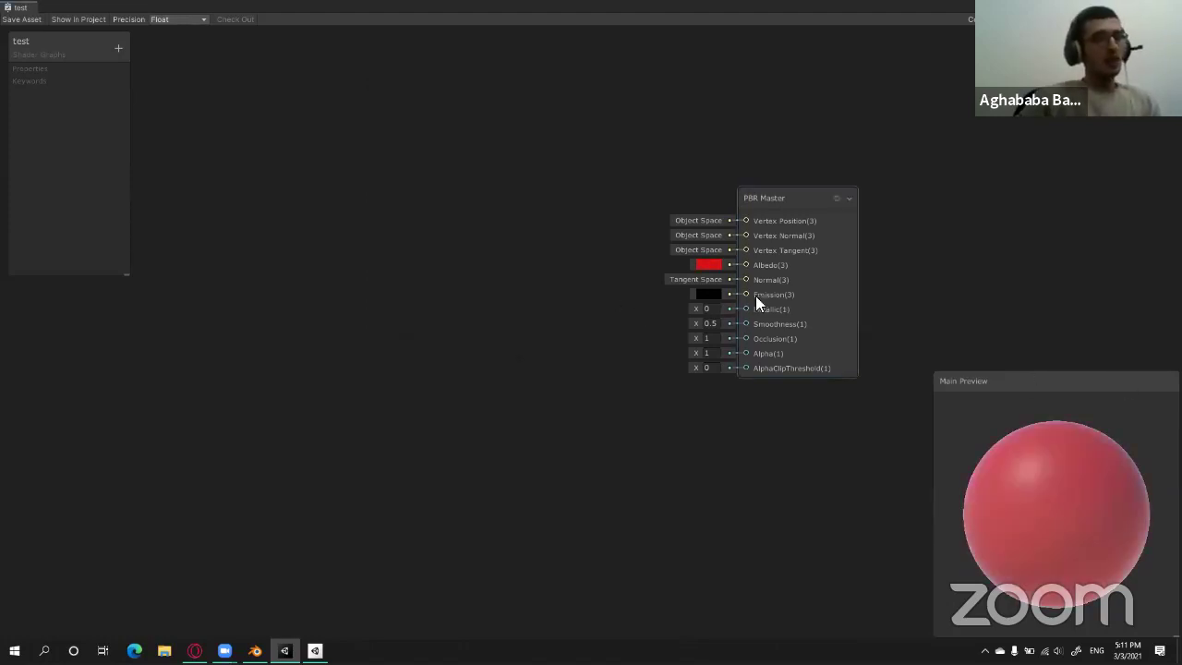
Experiment with pink, black, light red and white Emission colours in the colour picker.
left_click(713, 294)
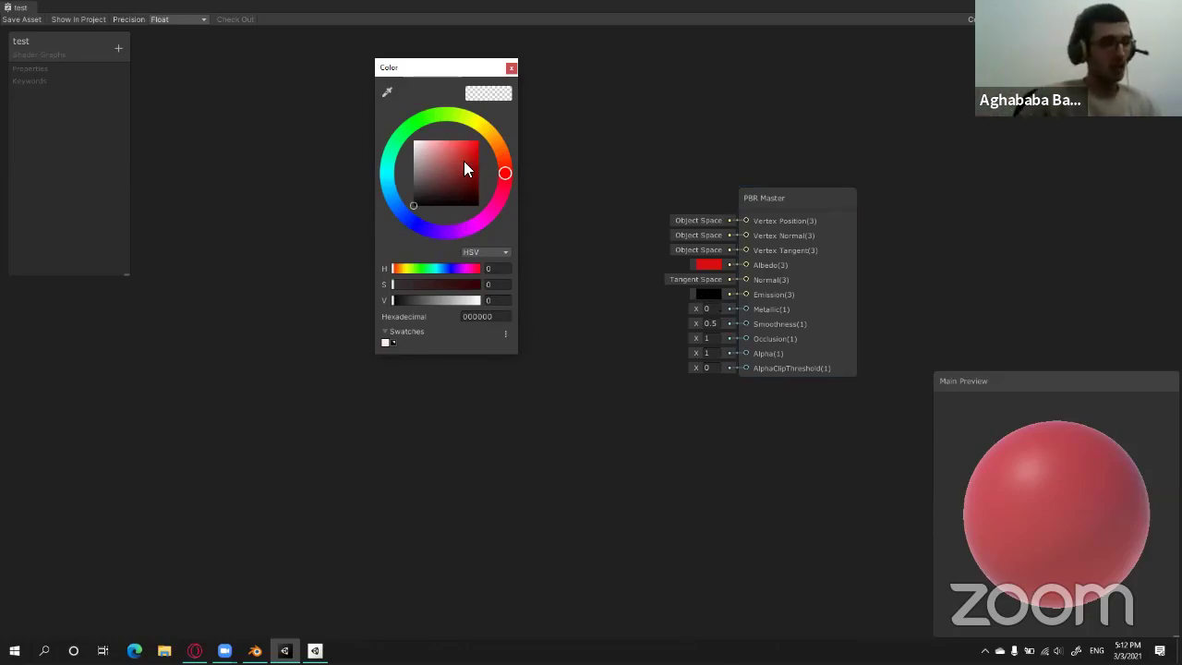
mouse_move(464, 164)
left_mouse_down()
mouse_move(424, 141)
mouse_move(486, 141)
left_mouse_up()
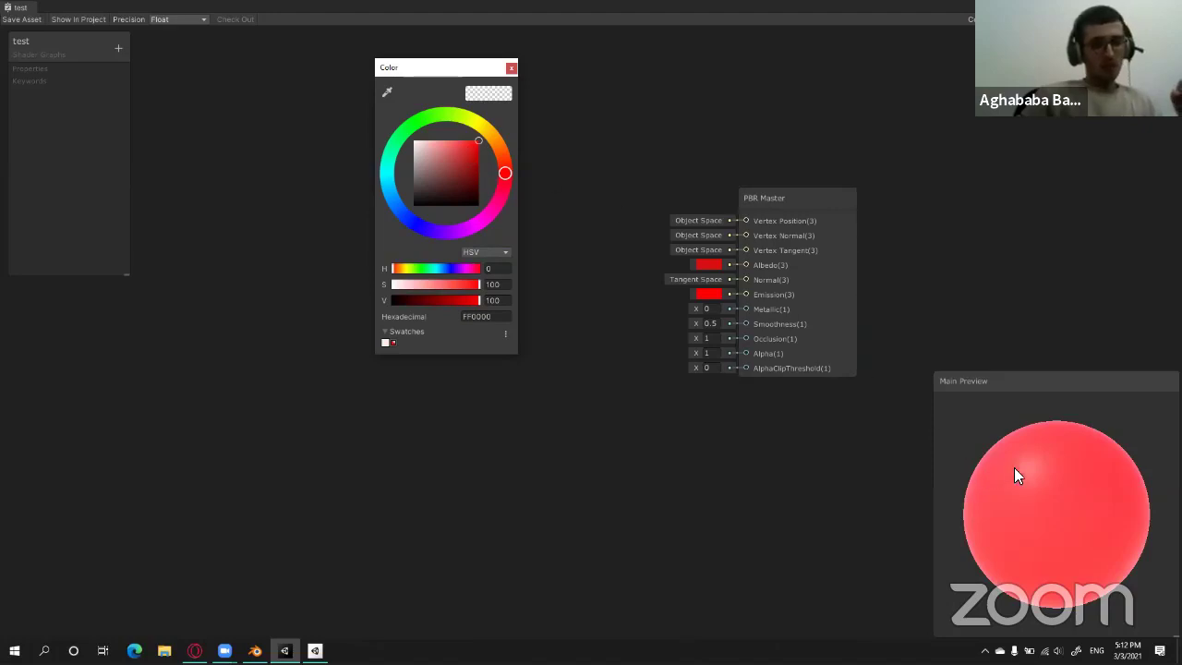
mouse_move(461, 163)
left_mouse_down()
mouse_move(390, 218)
mouse_move(458, 225)
left_mouse_up()
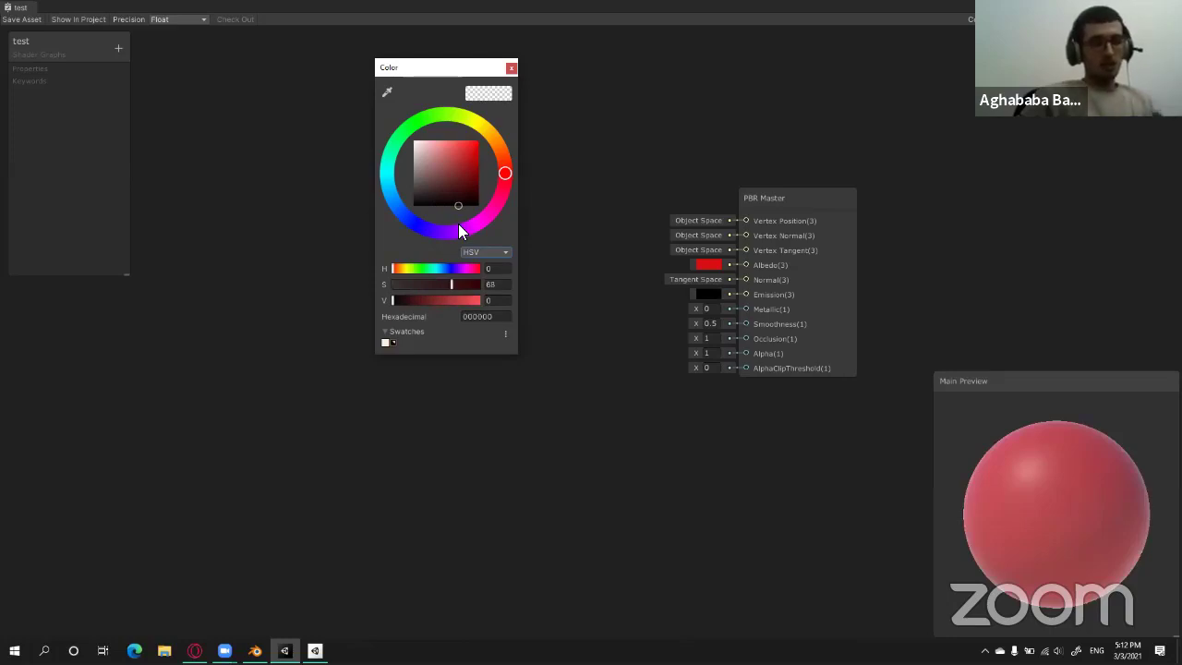
mouse_move(456, 223)
left_mouse_down()
mouse_move(468, 116)
mouse_move(412, 94)
left_mouse_up()
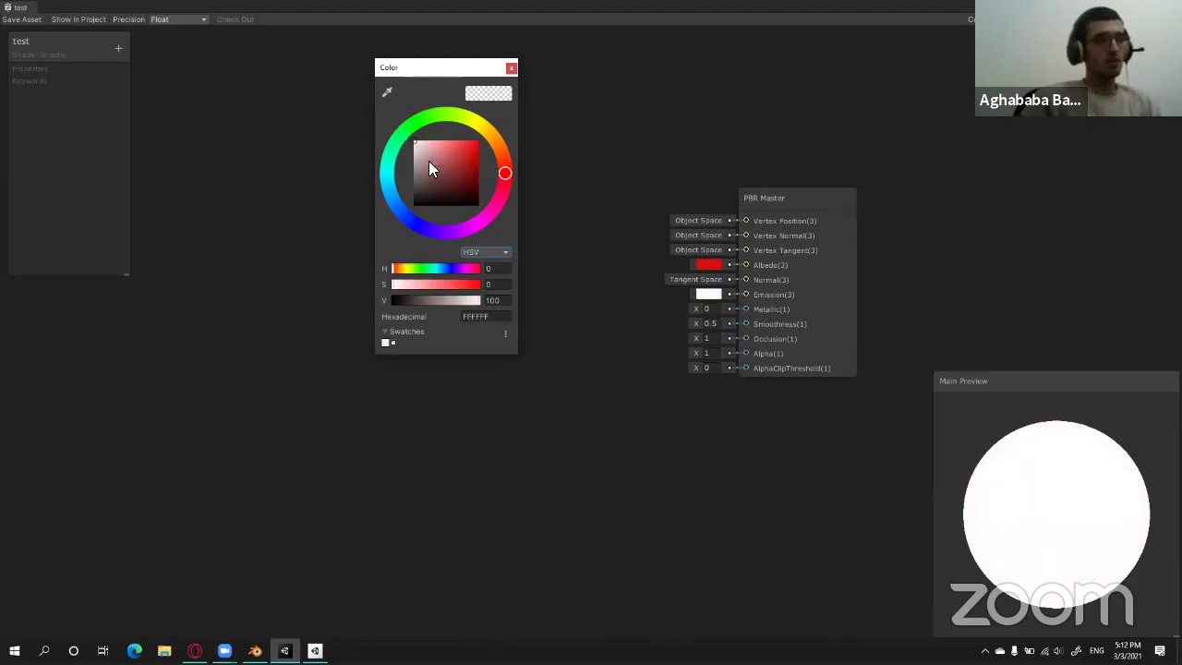
mouse_move(429, 167)
left_mouse_down()
mouse_move(404, 141)
mouse_move(414, 207)
left_mouse_up()
left_click(511, 70)
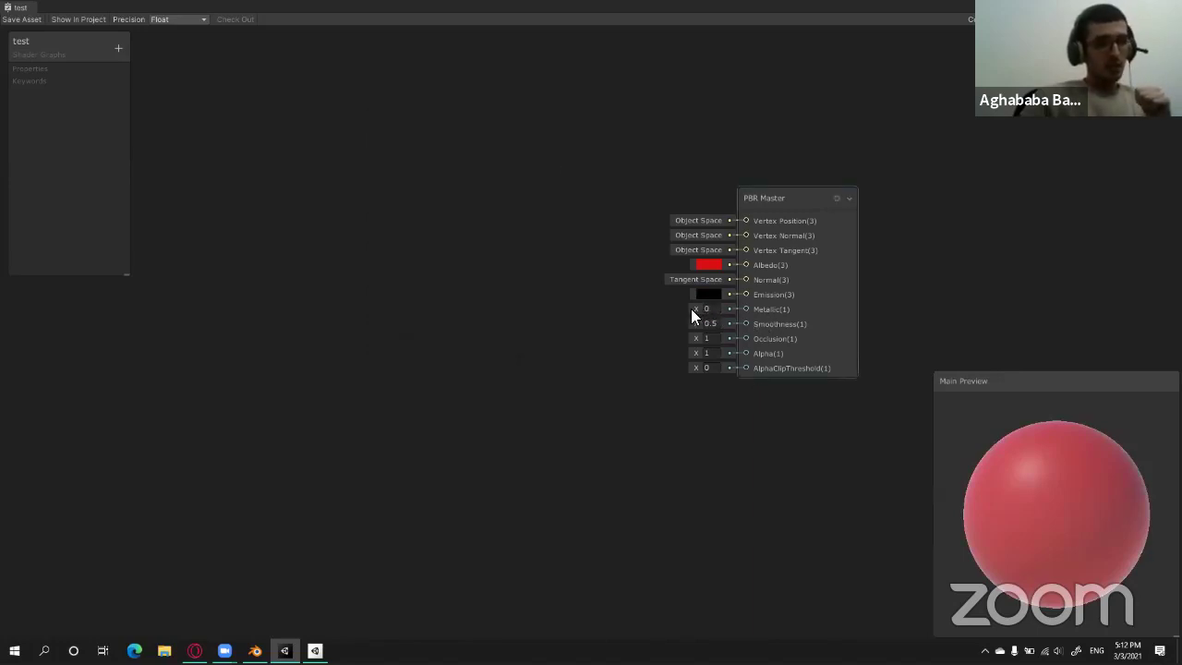
Preview a higher Metallic value, then set Metallic back to 0.
left_click_drag(697, 311, 729, 301)
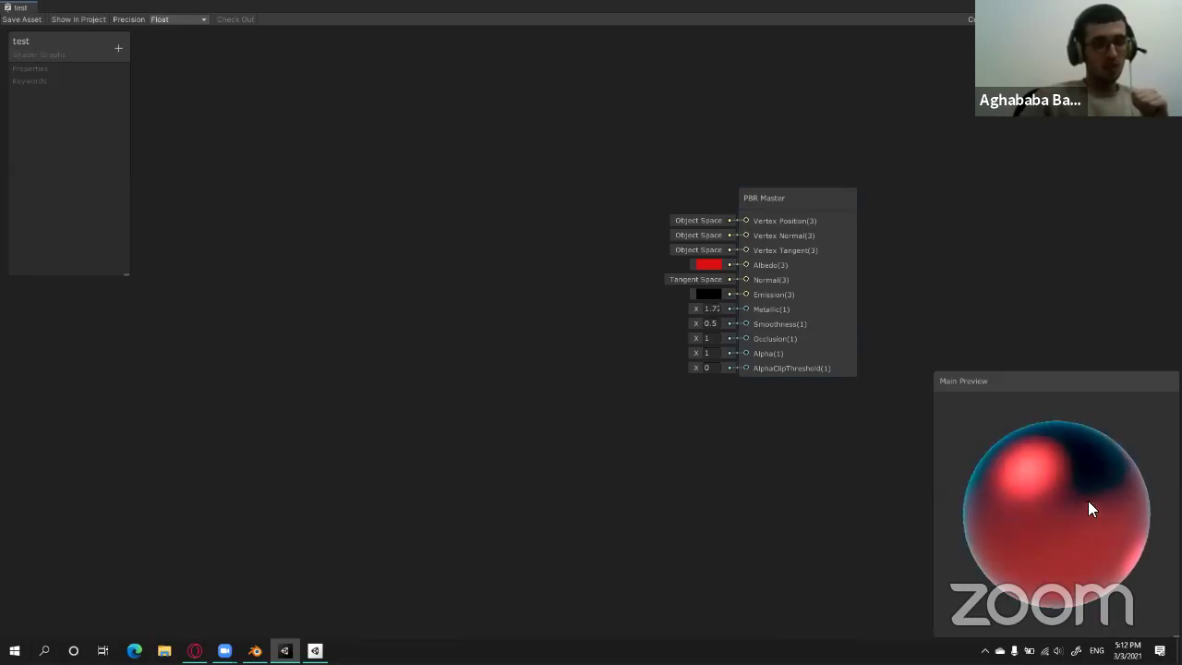
left_click(719, 309)
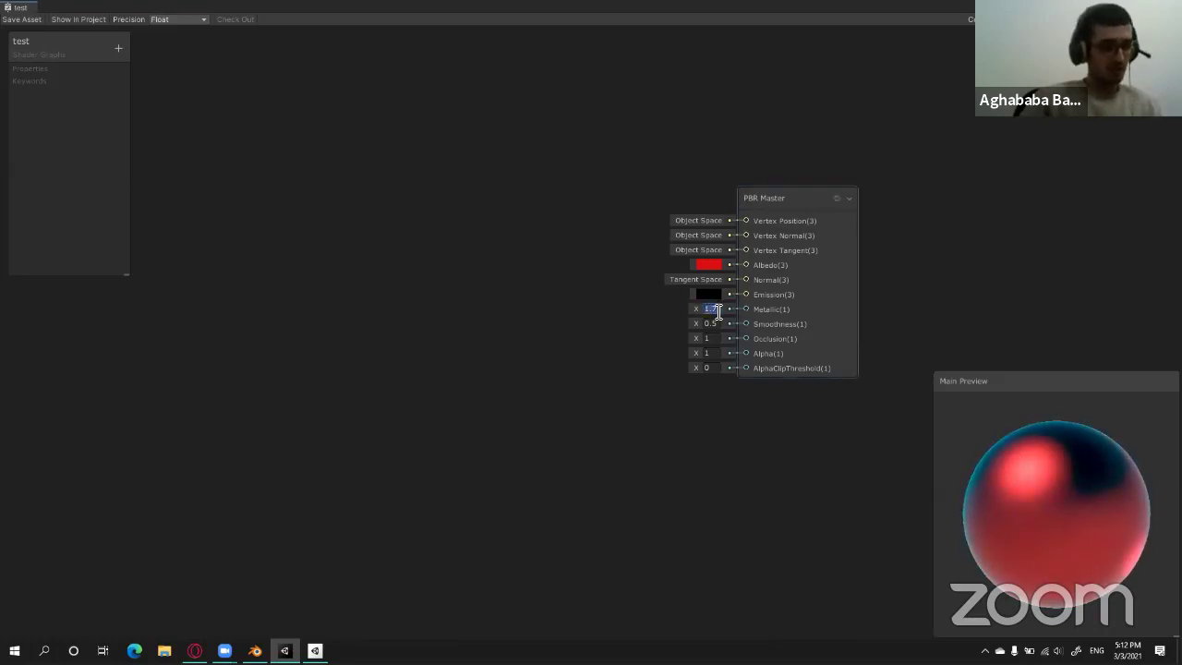
type("0")
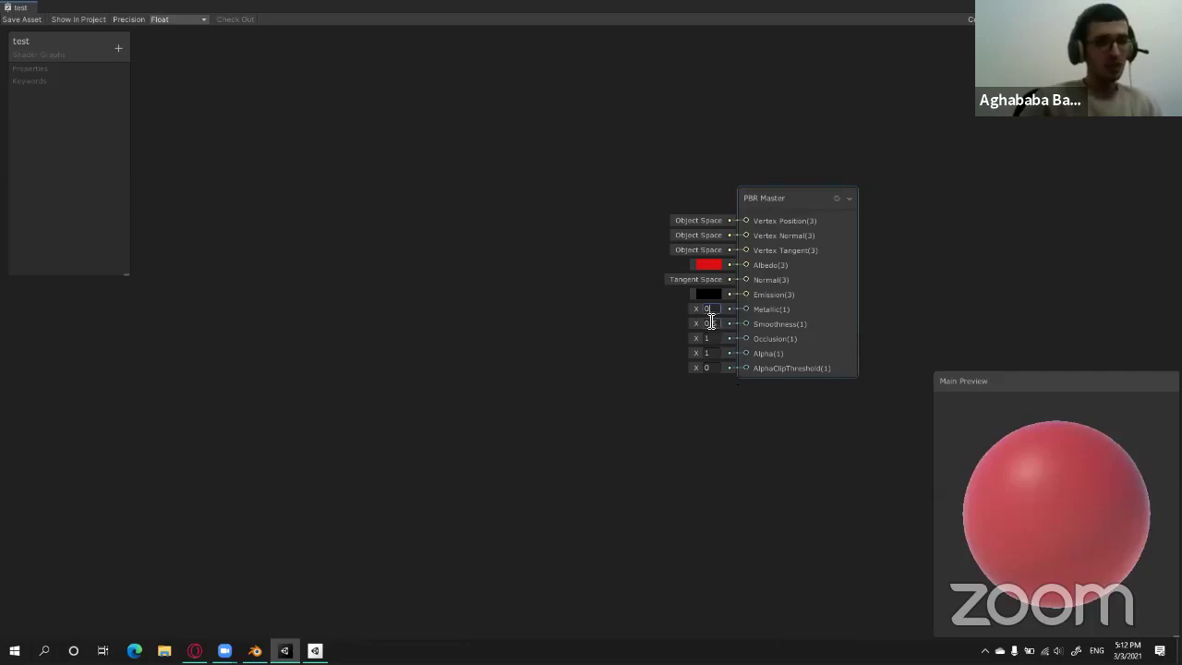
Set Smoothness to 0 for a matte sphere and reposition the PBR Master node.
left_click_drag(698, 323, 748, 342)
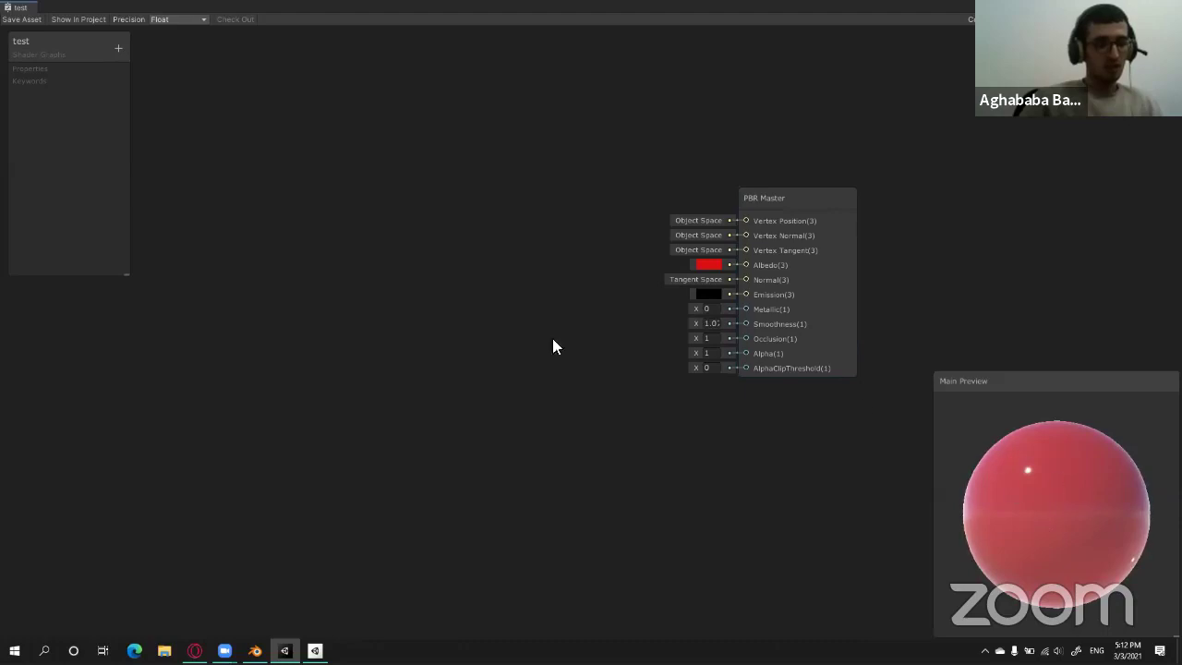
left_click(710, 325)
type("0")
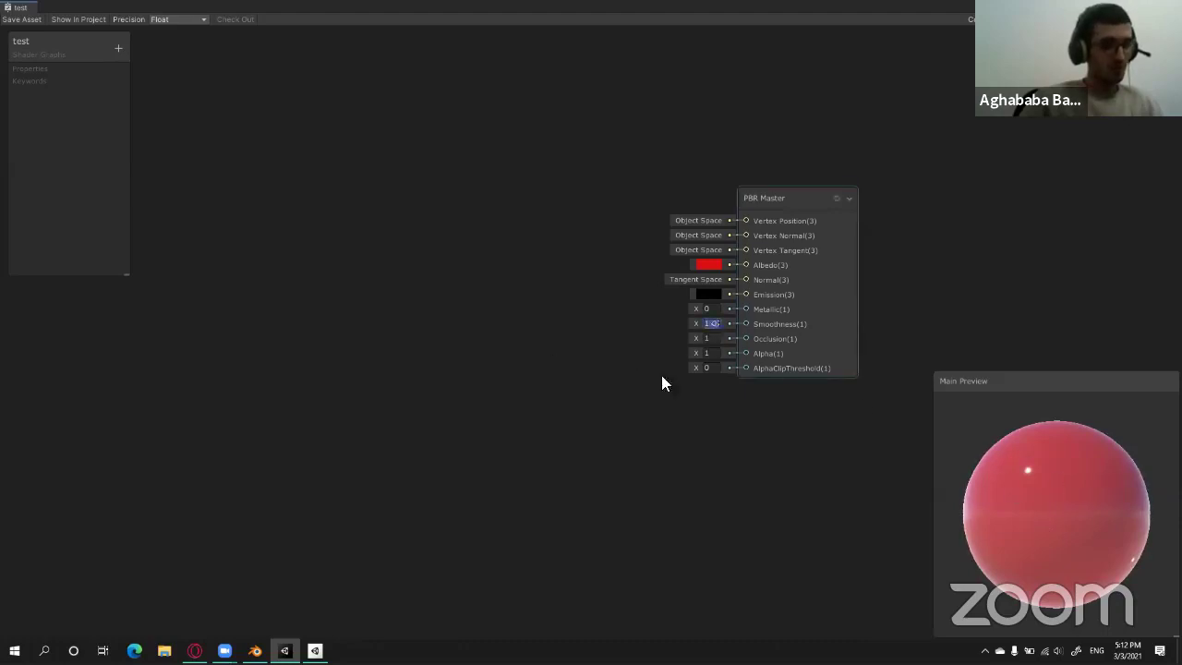
left_click(632, 371)
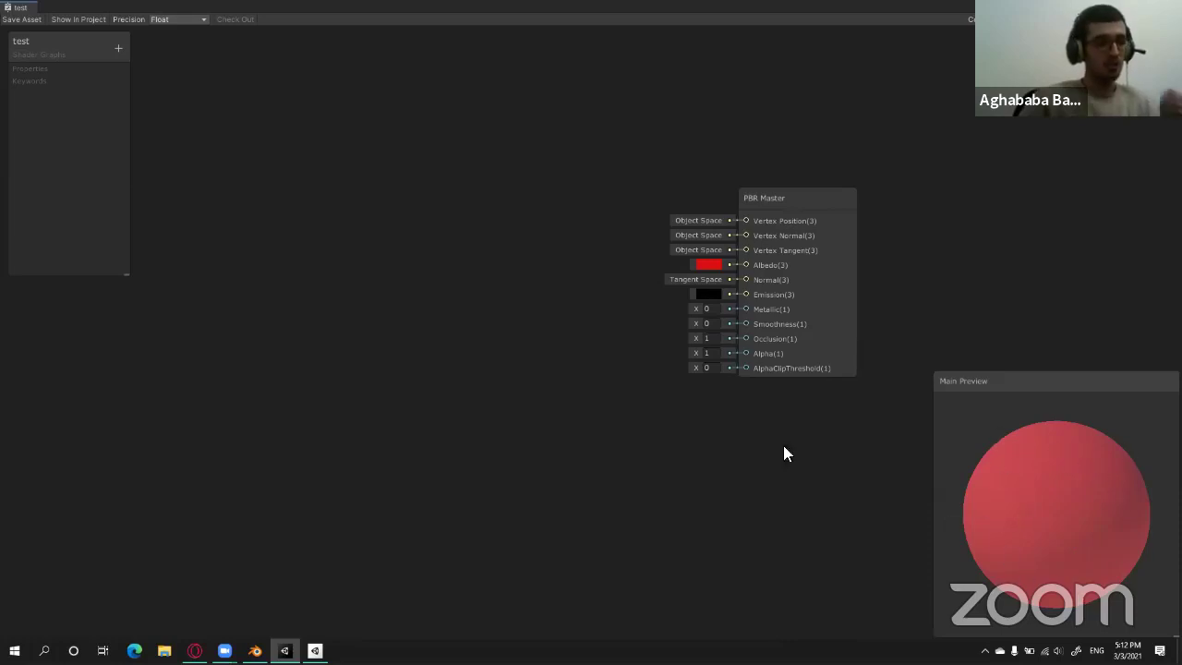
left_click_drag(781, 202, 818, 172)
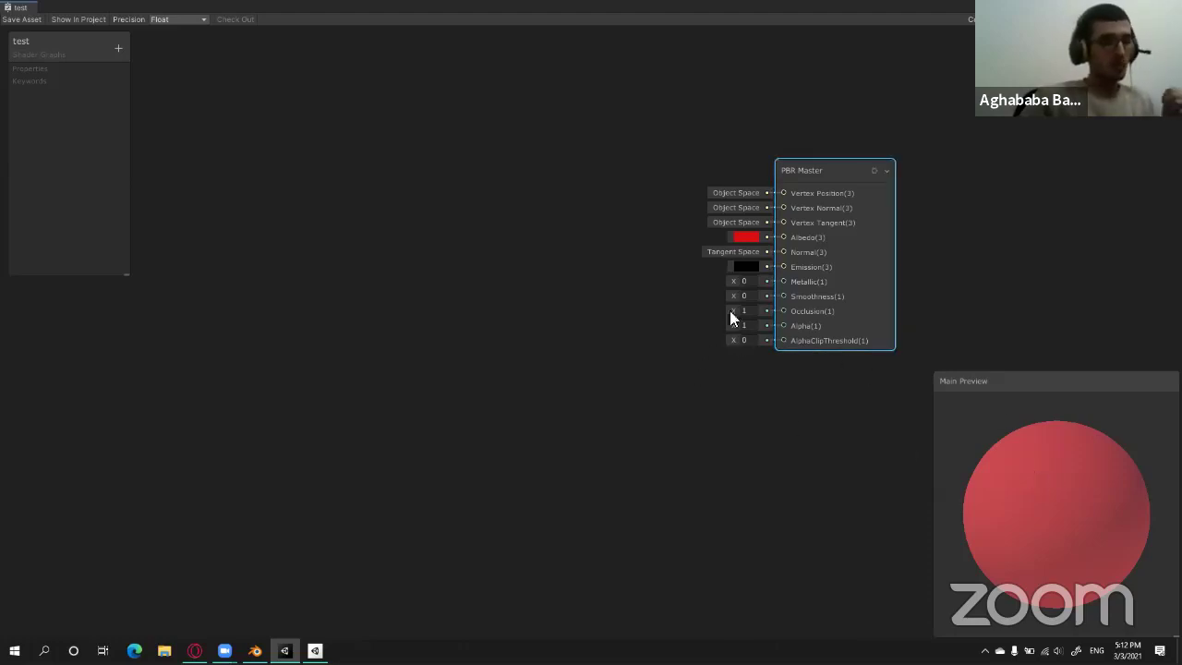
left_click_drag(809, 170, 798, 170)
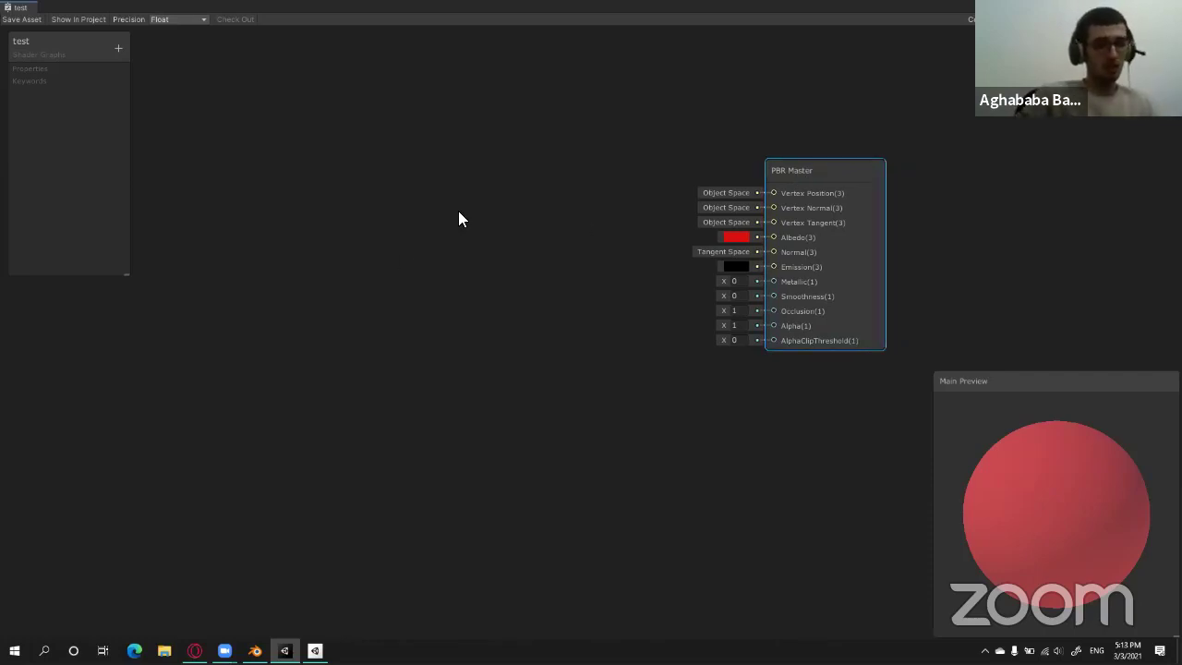
Add a Color node and connect it to the PBR Master's Albedo.
right_click(421, 202)
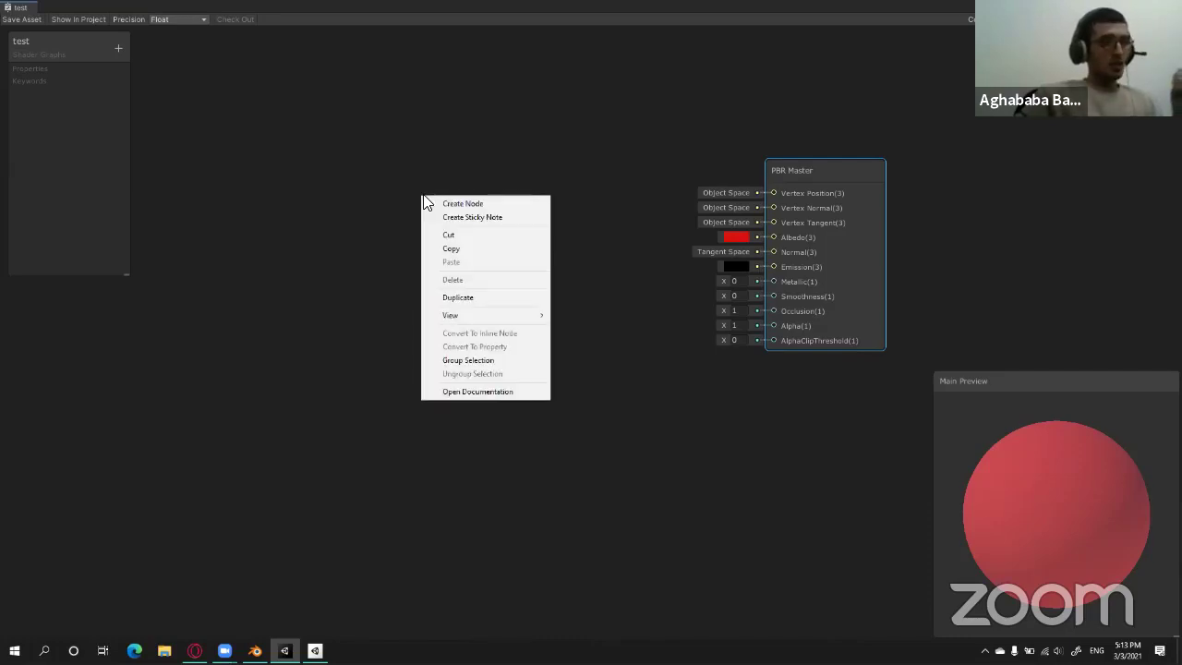
left_click(472, 204)
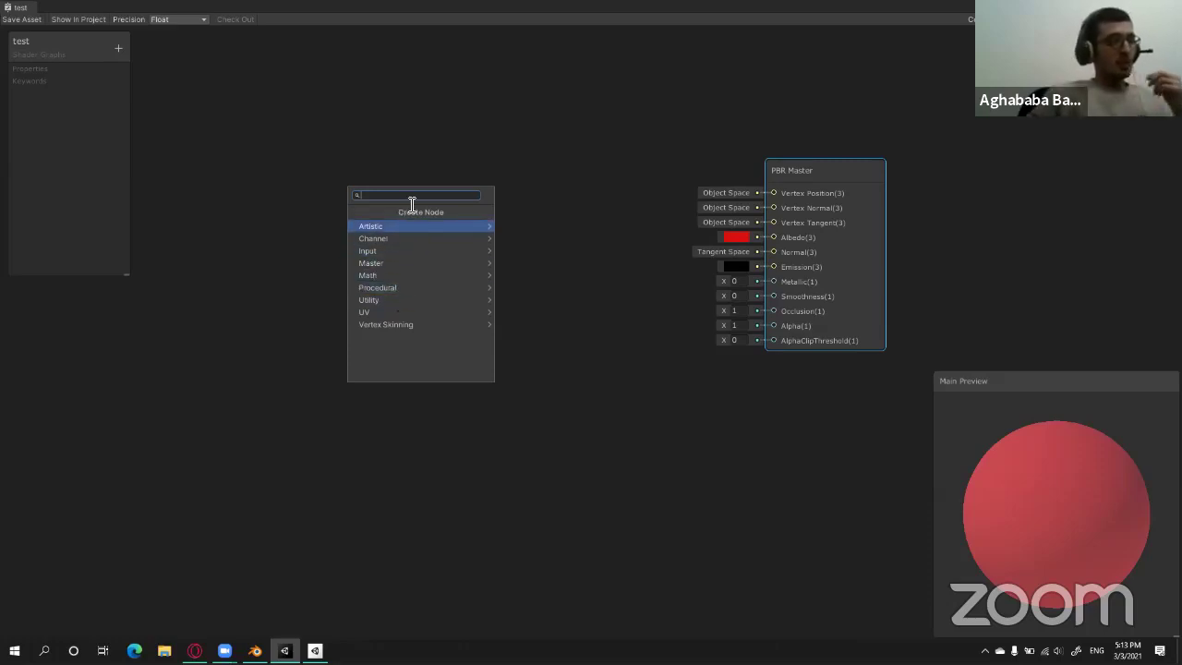
type("colo")
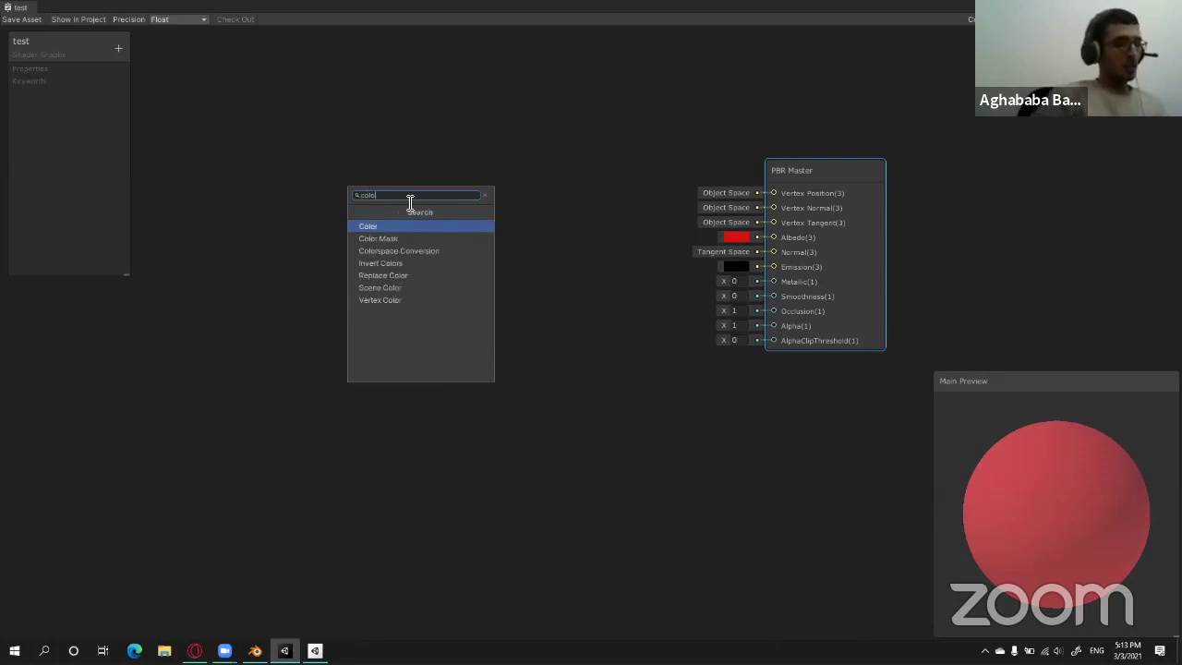
left_click(411, 224)
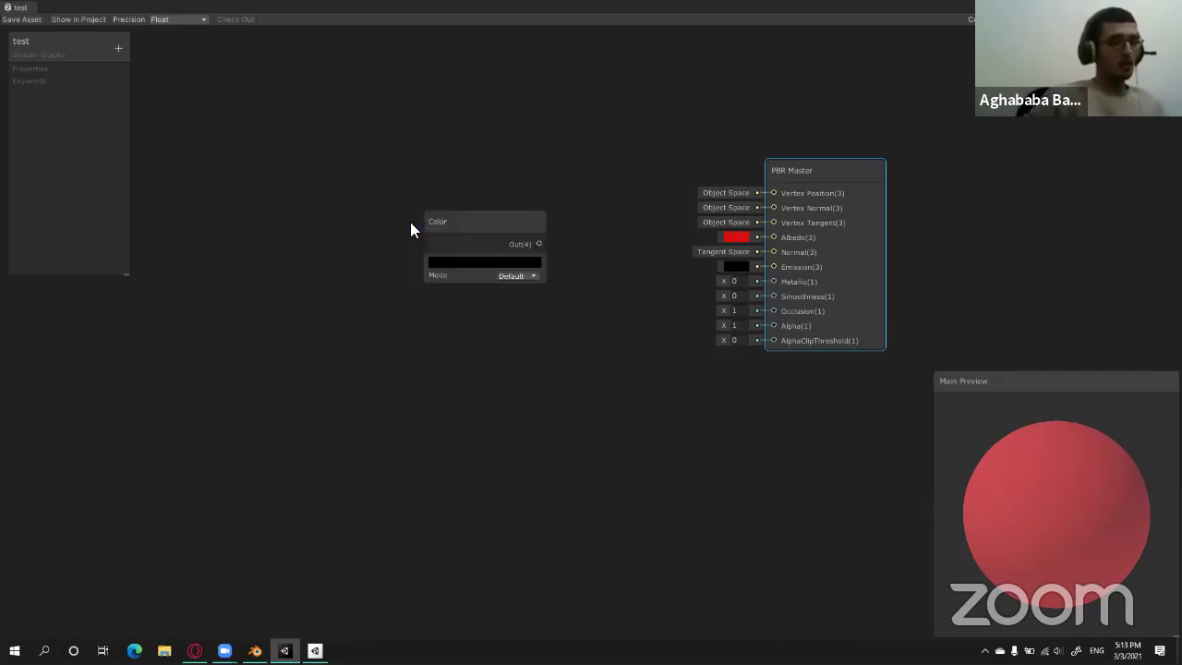
mouse_move(505, 221)
left_mouse_down()
mouse_move(756, 248)
mouse_move(770, 237)
left_mouse_up()
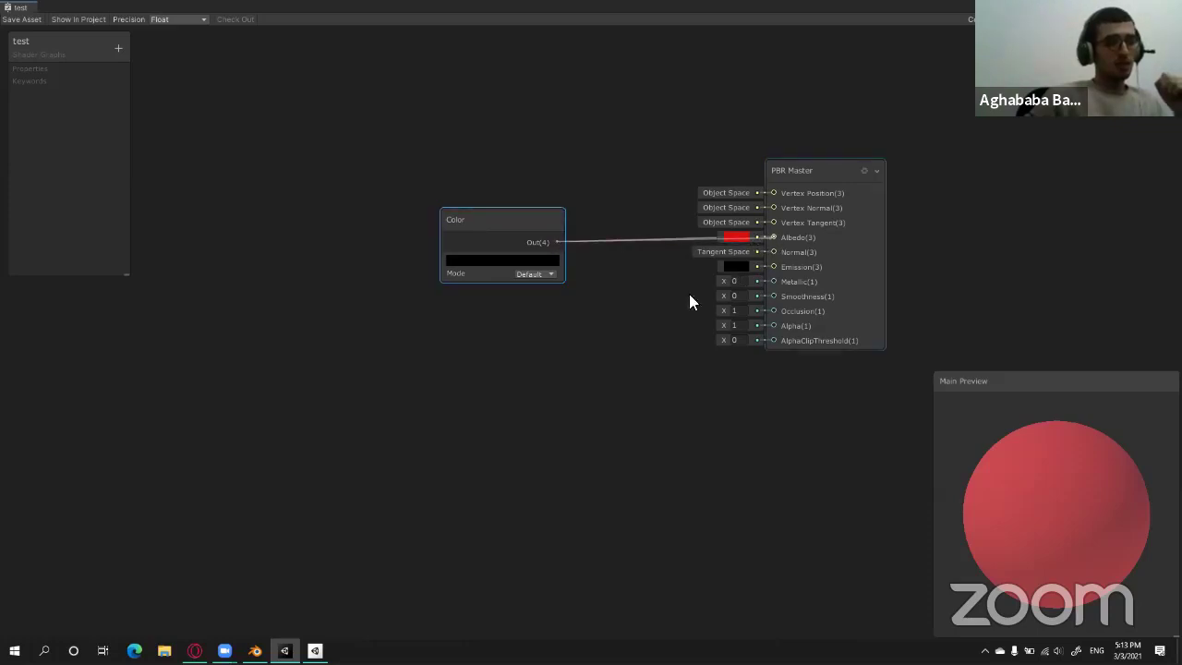
Make the Color node bright red and place it beside the PBR Master.
left_click(531, 261)
left_click_drag(440, 177, 462, 154)
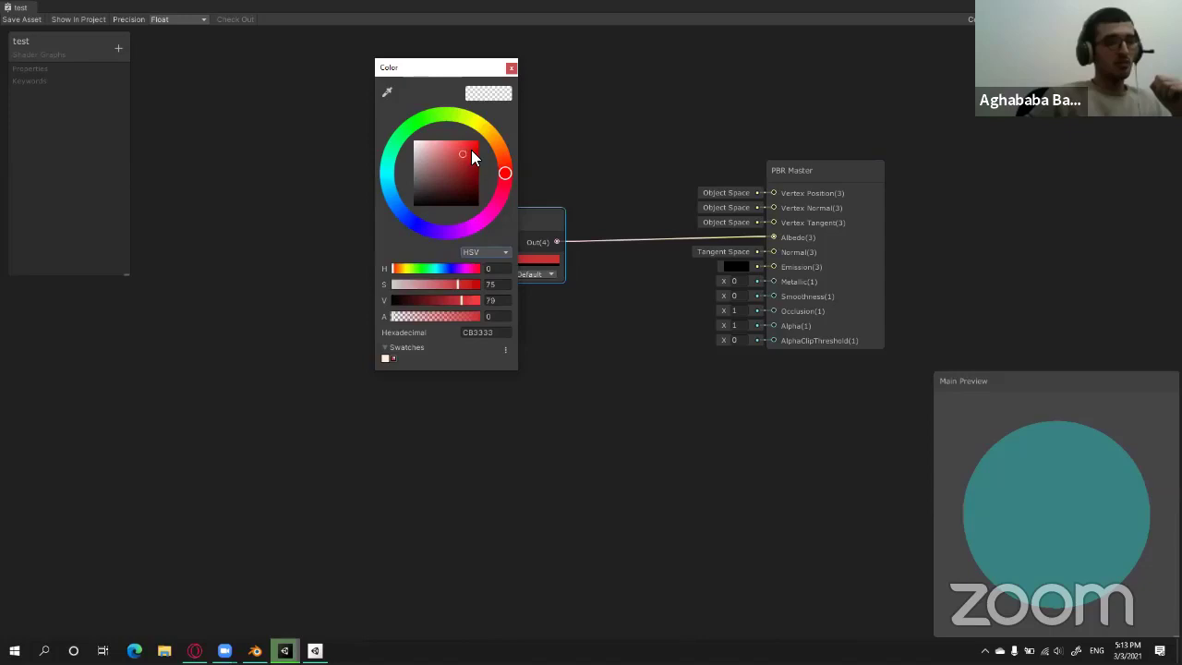
left_click_drag(470, 151, 475, 146)
left_click(511, 67)
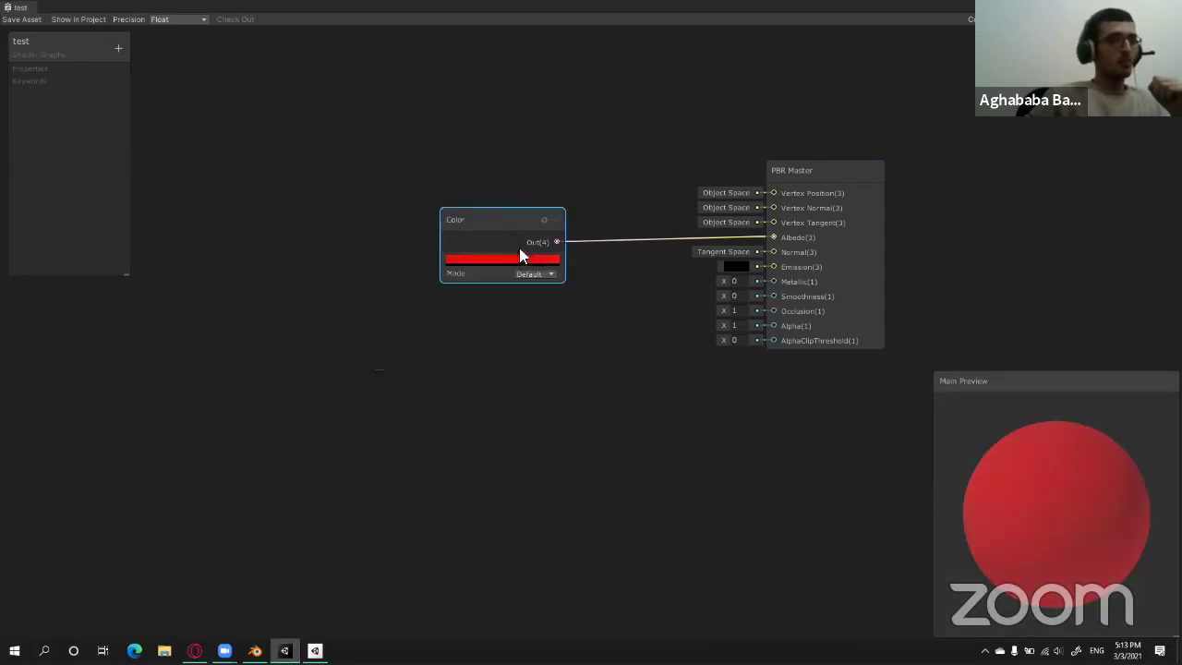
left_click_drag(524, 238, 526, 168)
left_click_drag(799, 164, 821, 146)
left_click_drag(498, 153, 409, 184)
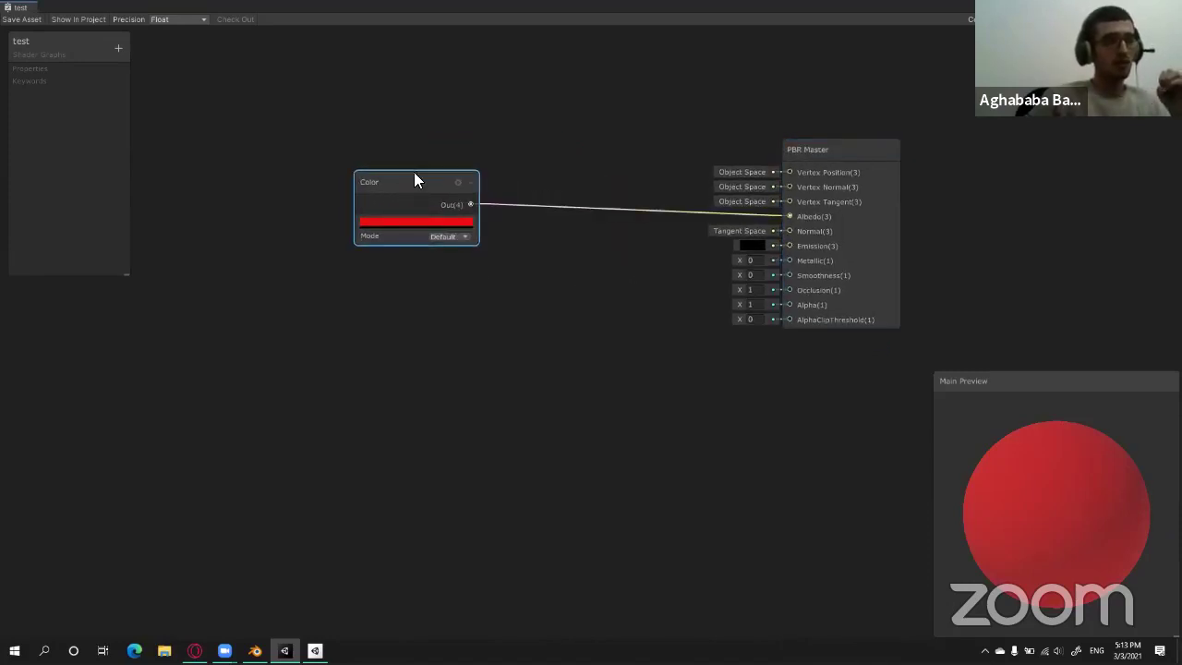
left_click_drag(415, 186, 528, 192)
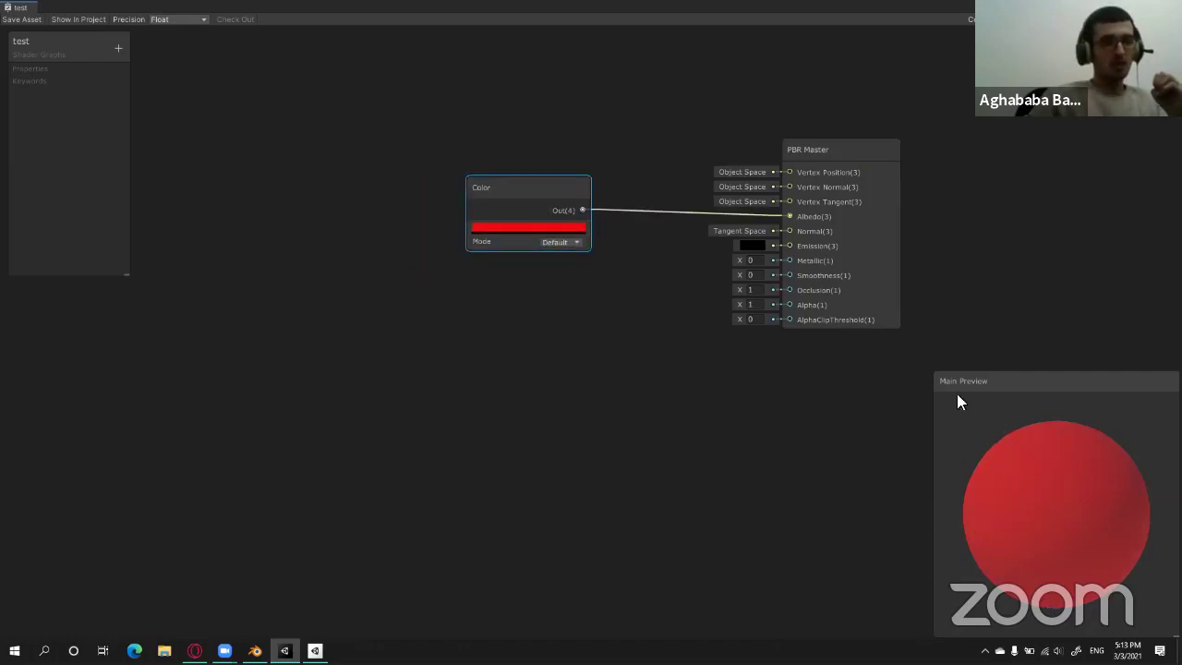
left_click_drag(504, 181, 549, 189)
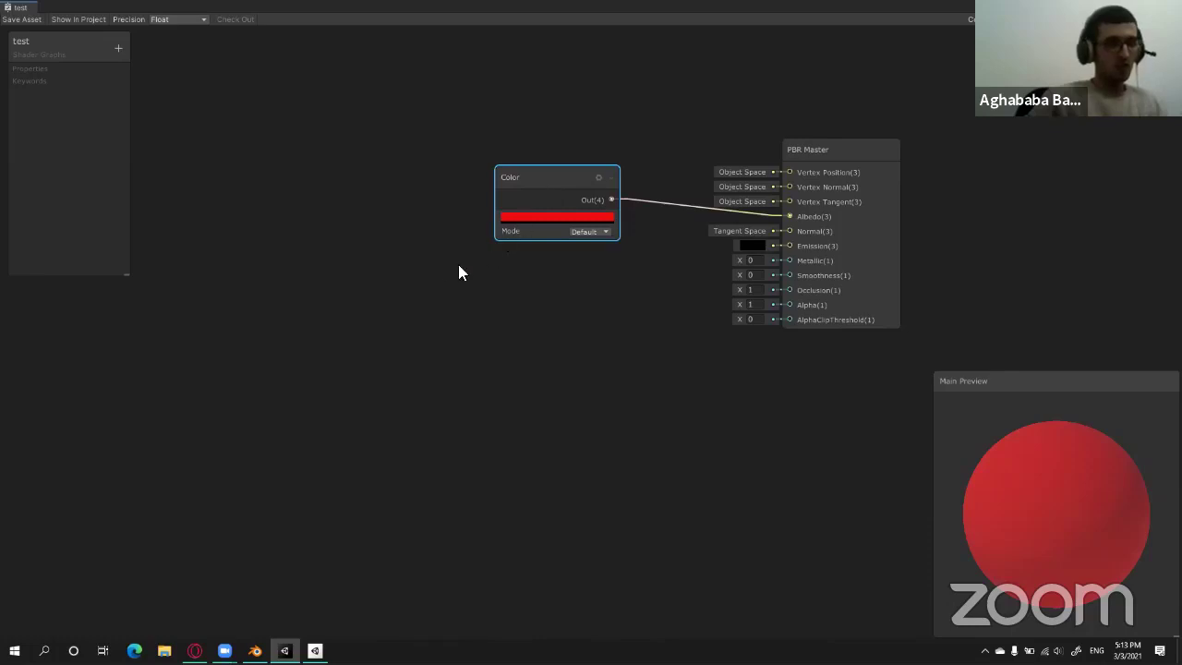
Add a Fresnel Effect node to the graph via the 'fre' search.
right_click(351, 231)
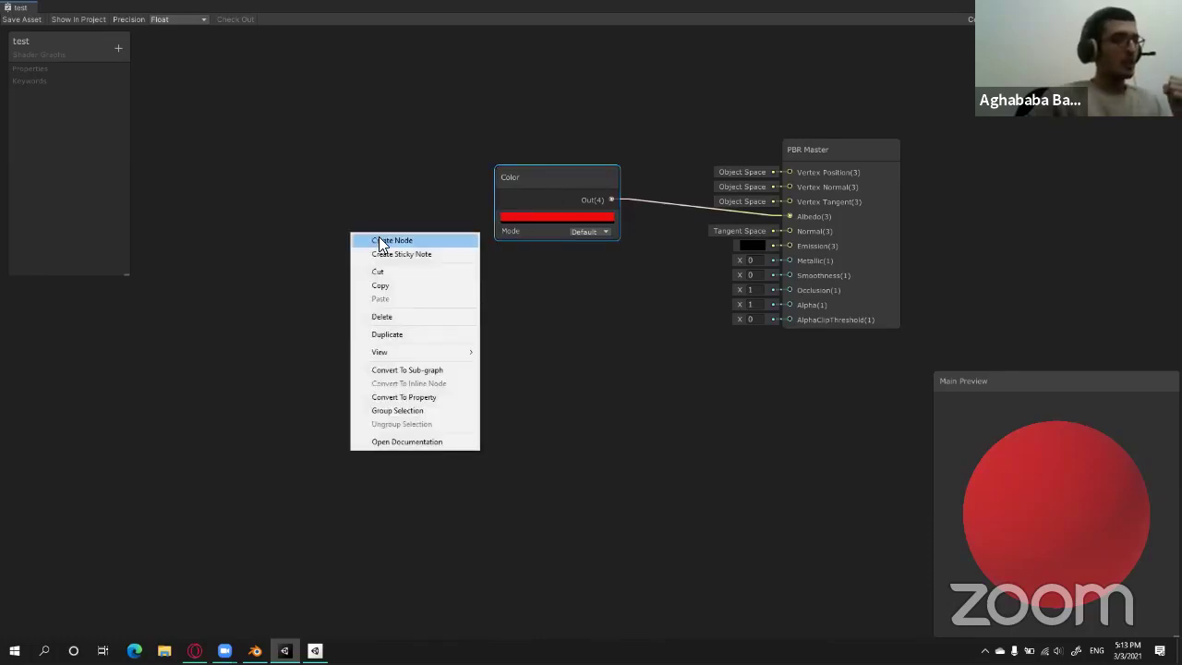
left_click(381, 241)
type("f")
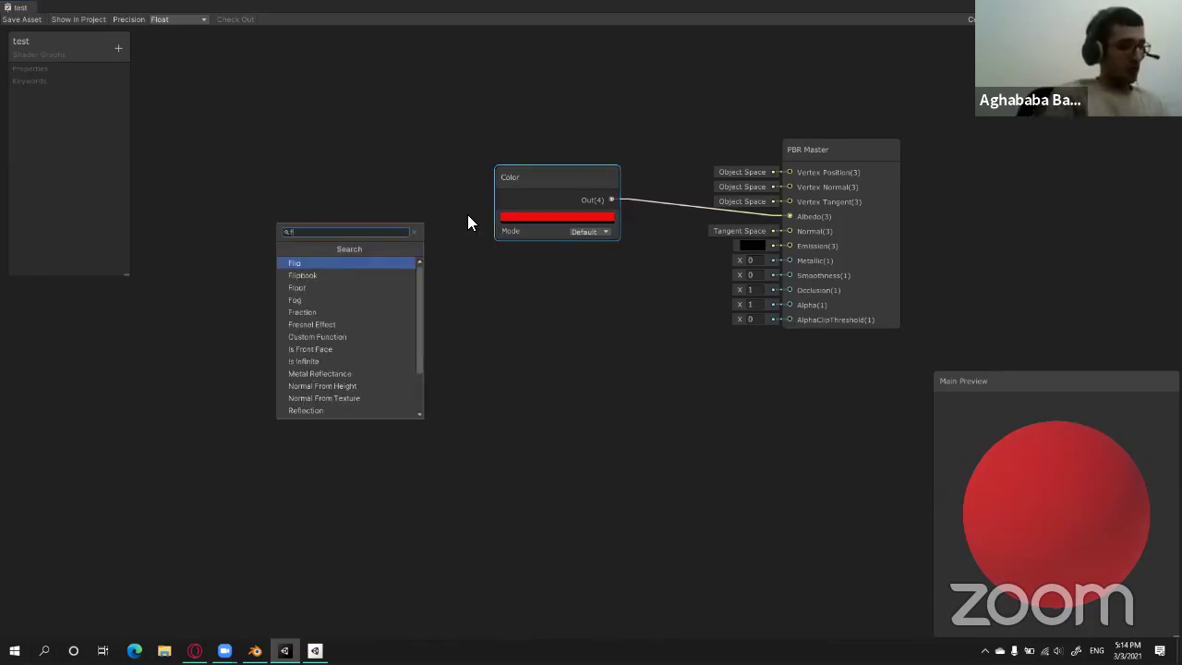
type("re")
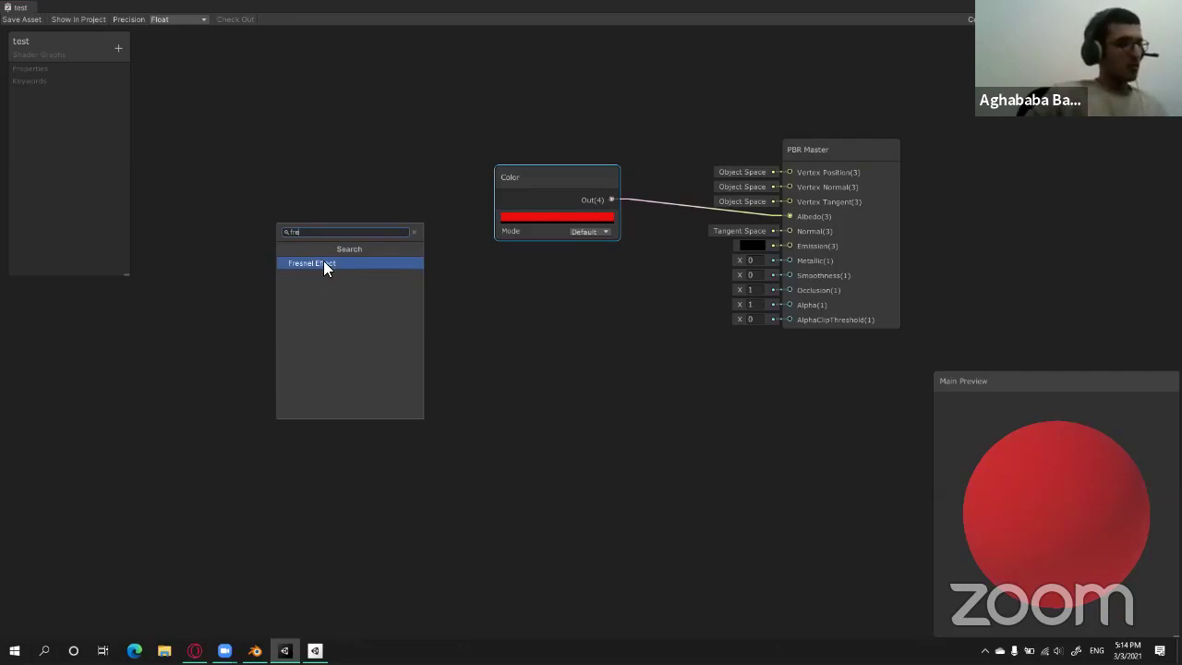
left_click(323, 263)
Wire Fresnel Effect Out into Emission and set its Power to about 3.5.
left_click_drag(412, 257, 469, 277)
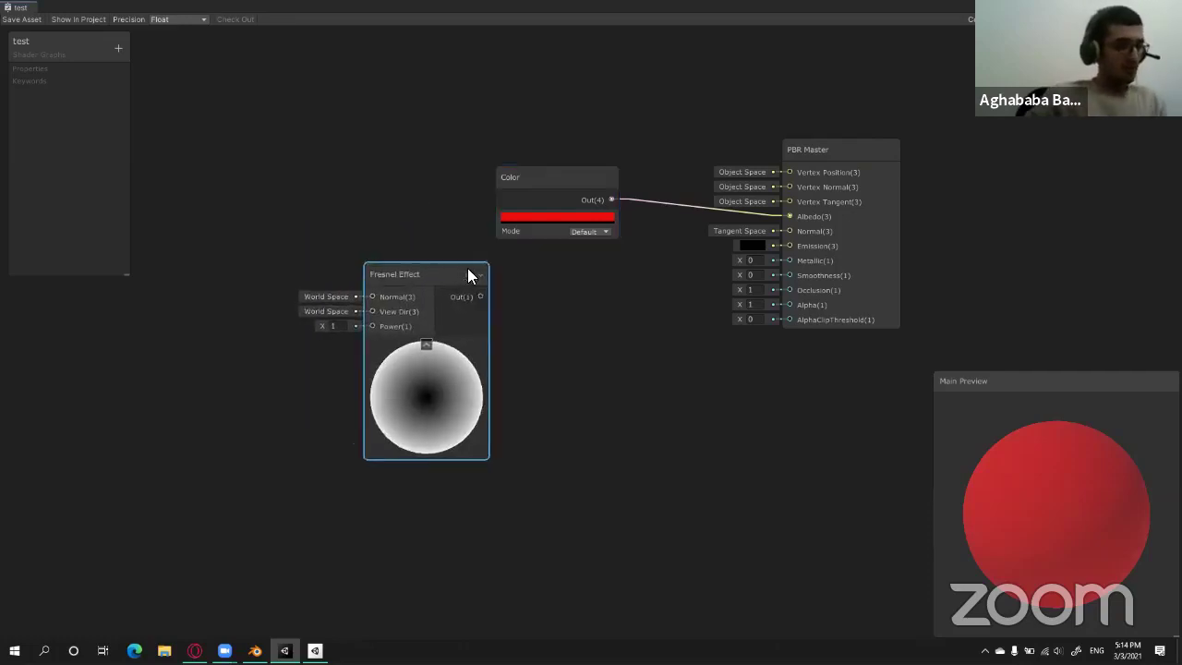
left_click_drag(541, 177, 465, 167)
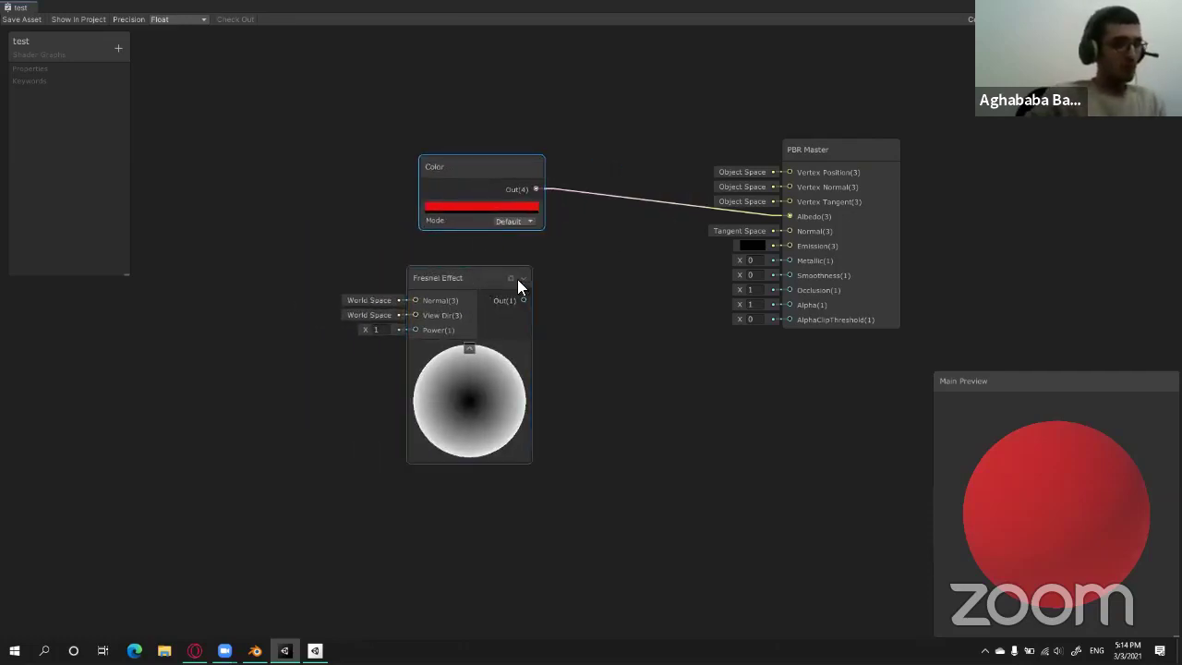
left_click_drag(517, 279, 568, 275)
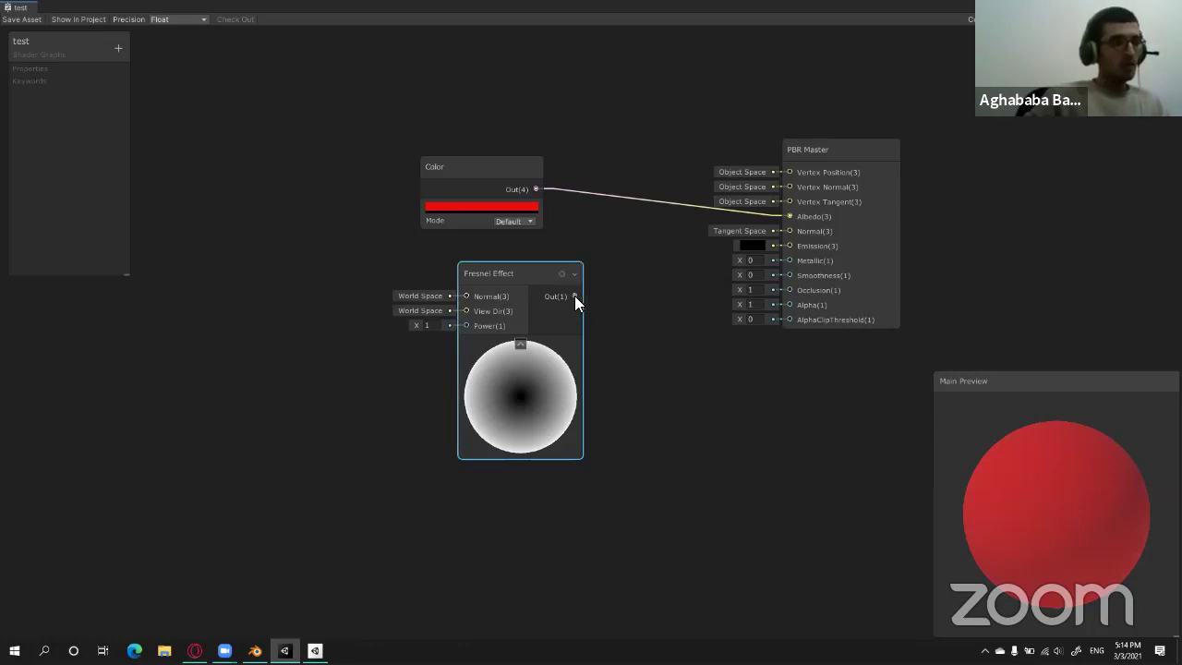
left_click_drag(575, 296, 791, 246)
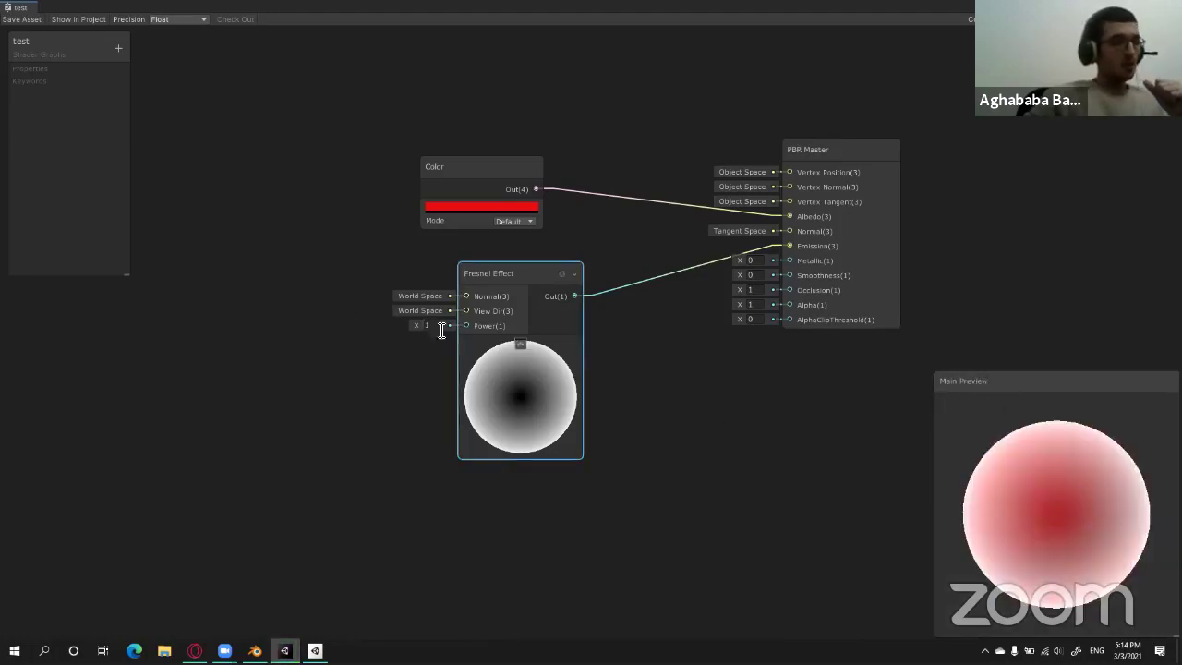
left_click_drag(418, 325, 463, 320)
left_click_drag(499, 274, 418, 284)
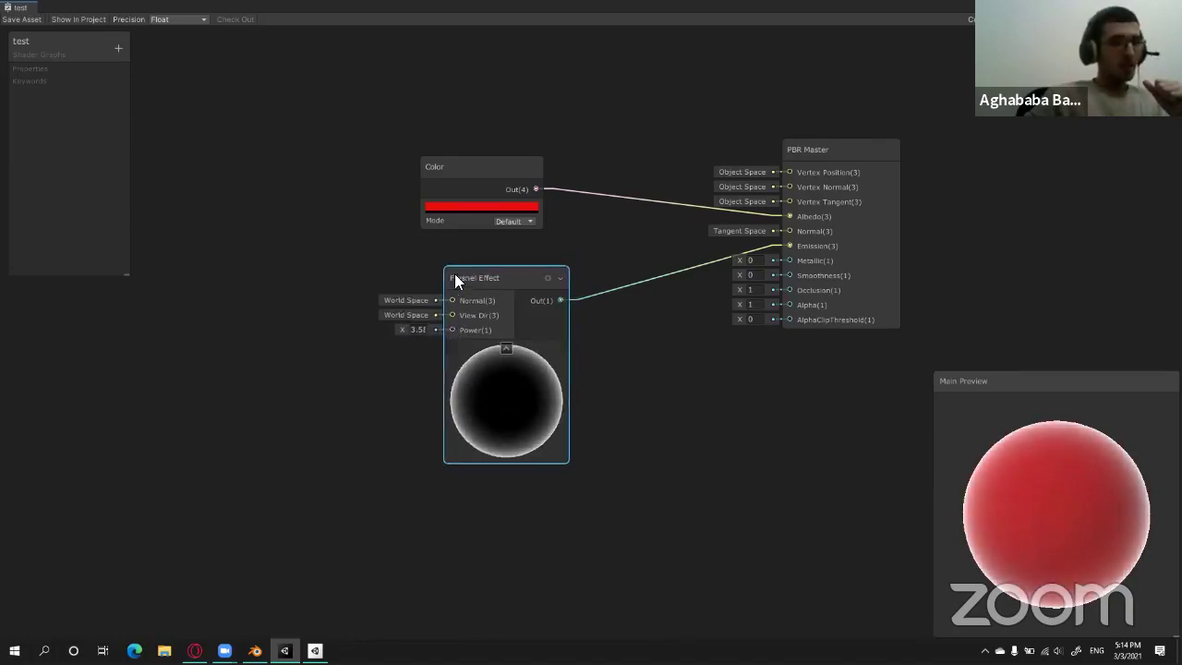
Change the albedo Color node to blue-violet (3700F3) and move it up-left.
left_click(480, 208)
left_click(436, 141)
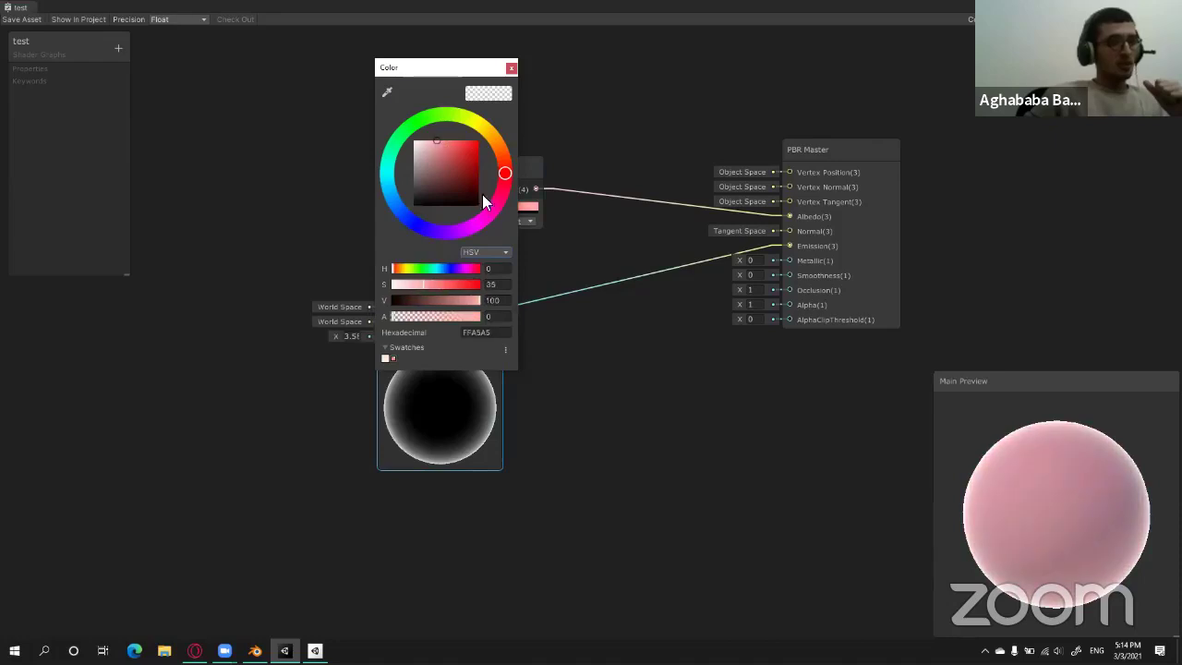
left_click_drag(459, 235, 430, 229)
left_click_drag(458, 153, 479, 144)
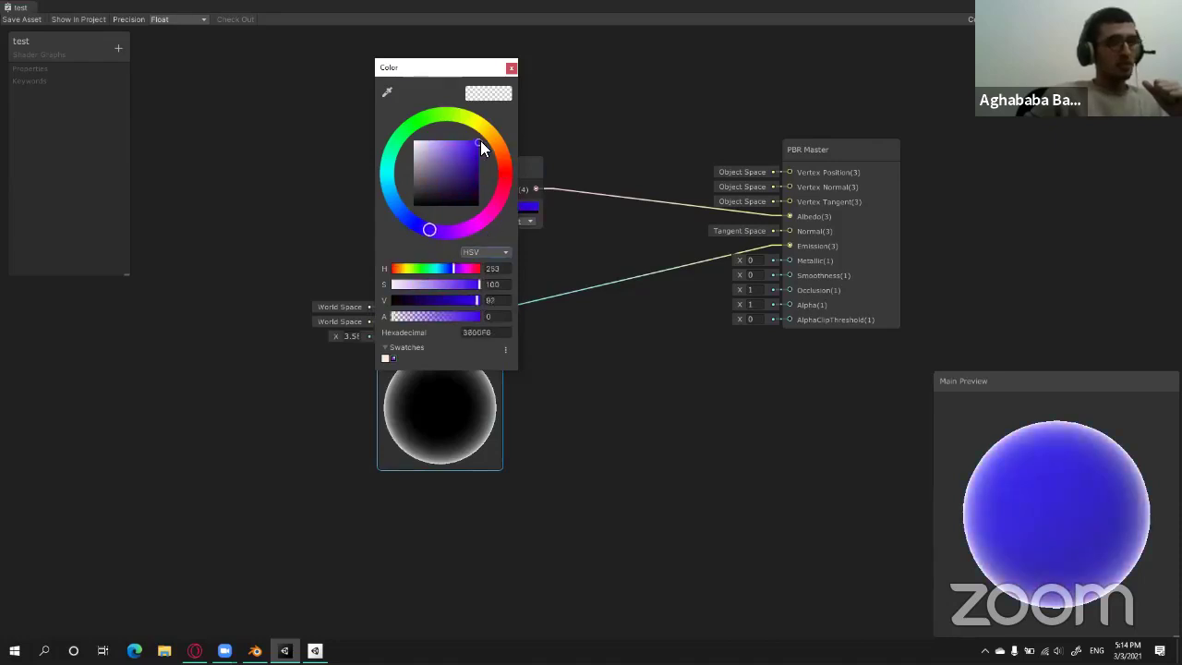
left_click(591, 367)
left_click(493, 160)
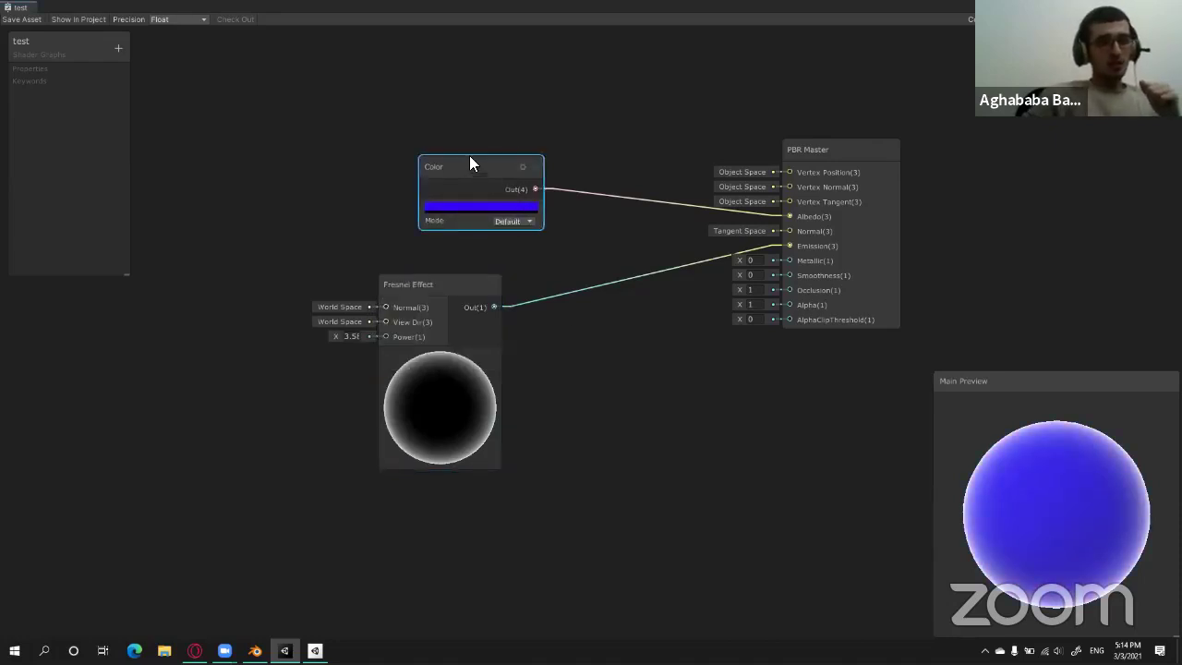
left_click_drag(470, 161, 451, 142)
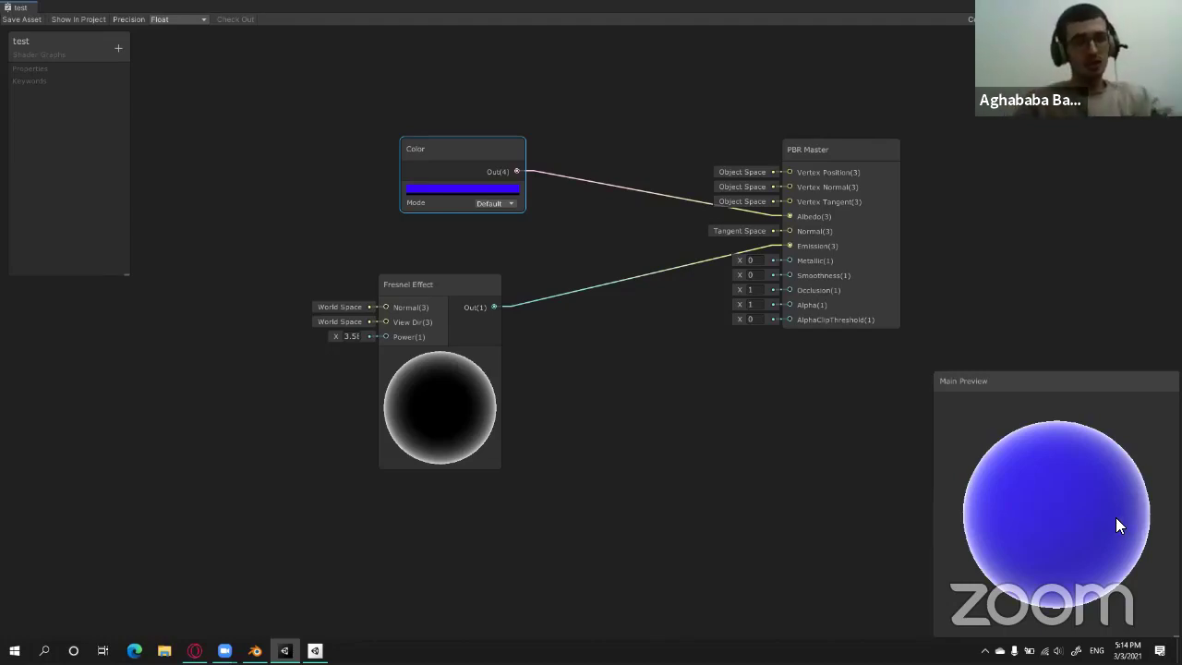
Move the Fresnel Effect and blue Color nodes further left in the graph.
left_click(458, 284)
left_click_drag(452, 284, 446, 284)
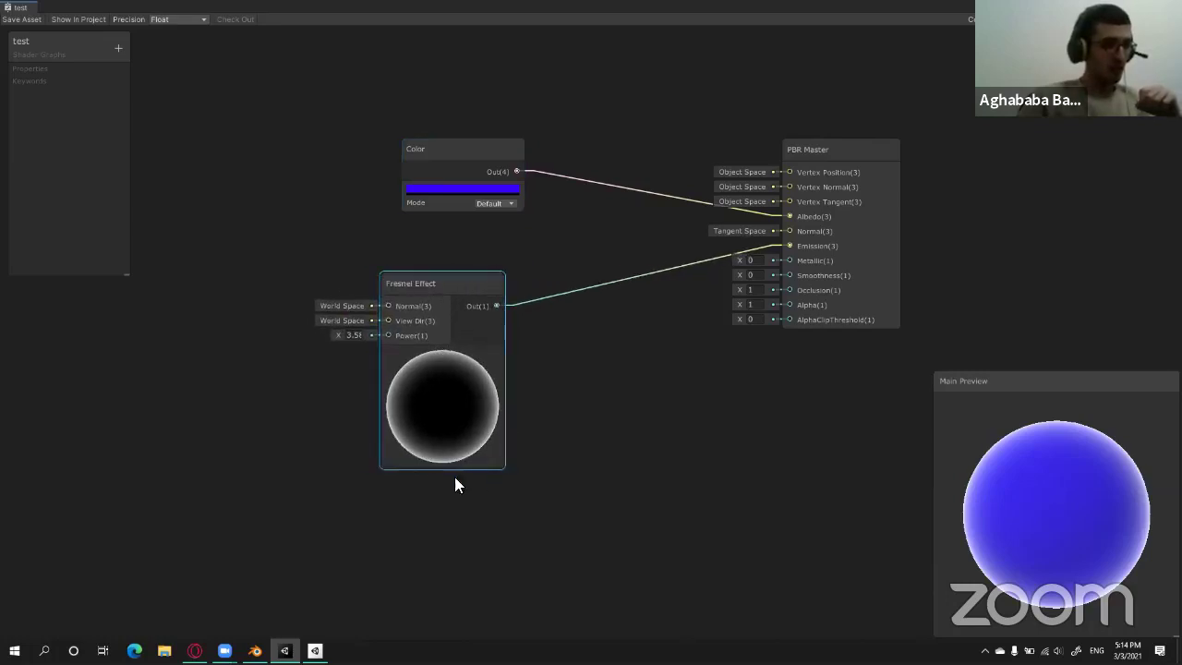
left_click_drag(464, 283, 484, 280)
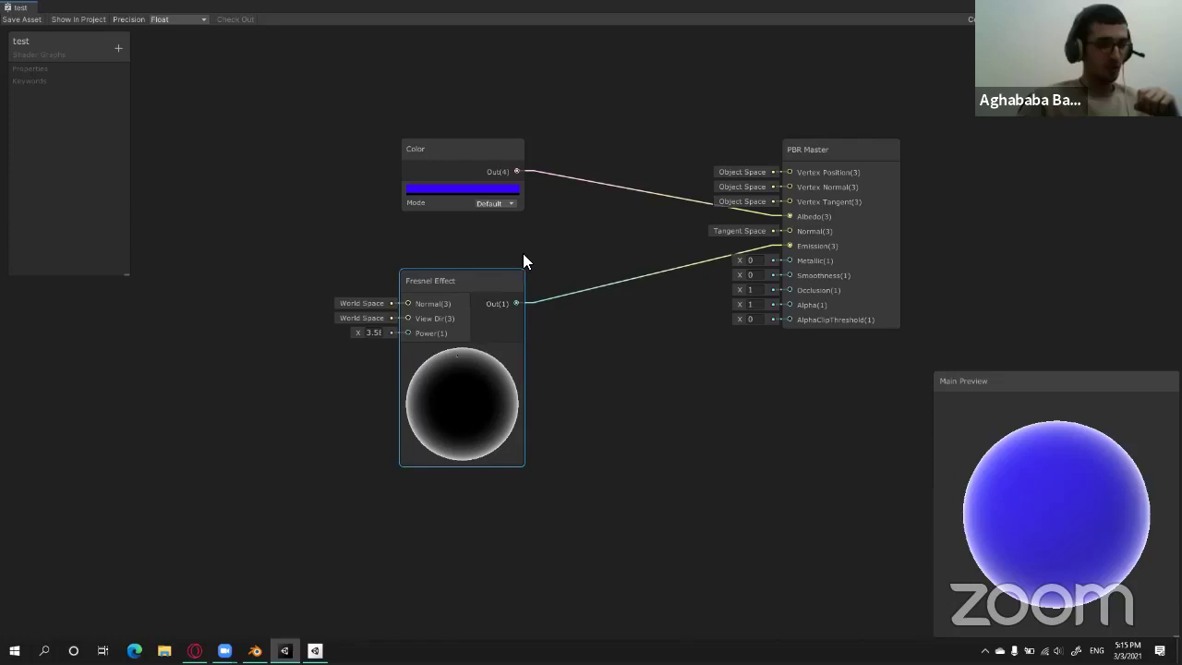
left_click(466, 505)
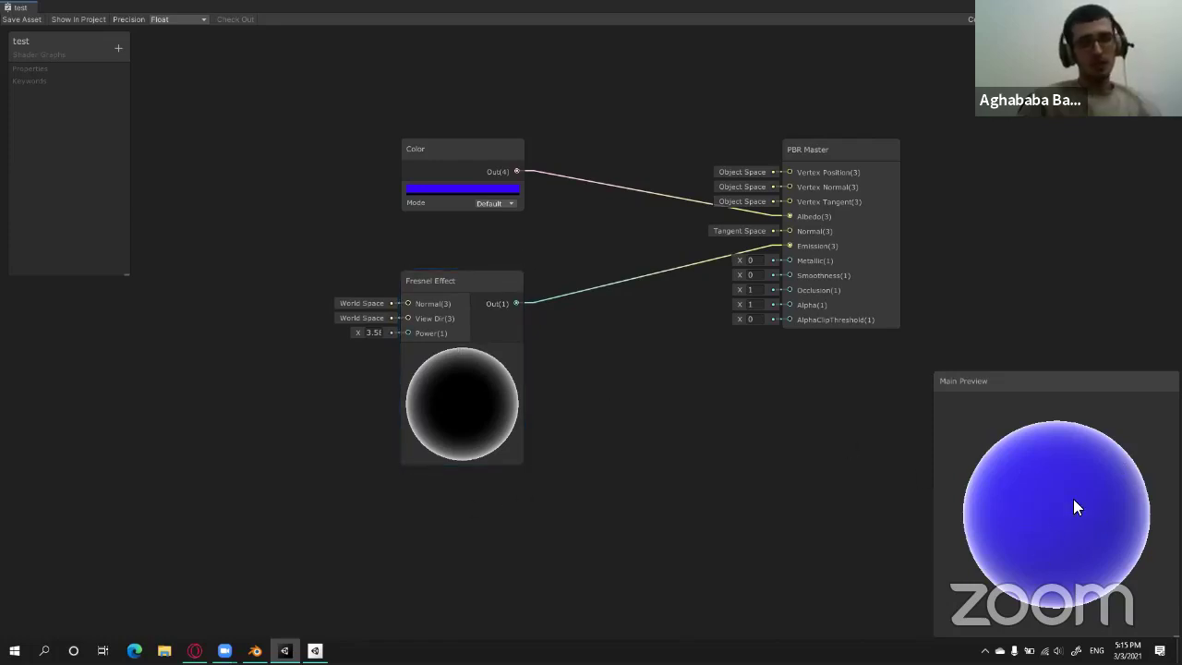
left_click_drag(453, 282, 369, 267)
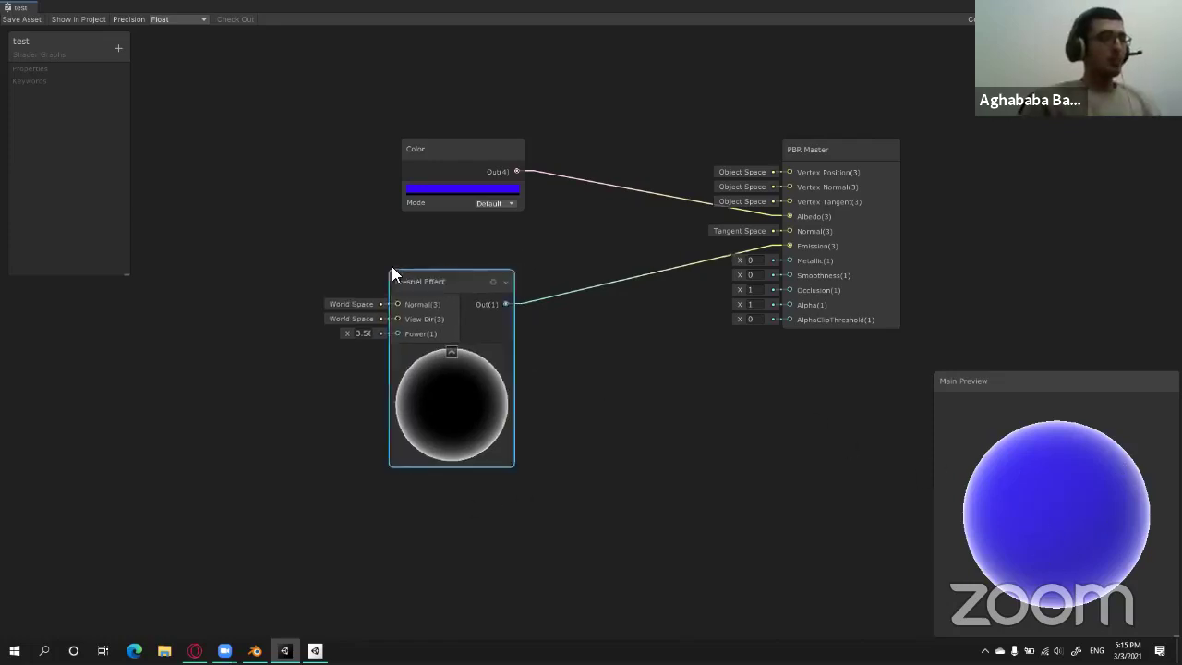
left_click_drag(418, 143, 365, 140)
mouse_move(382, 266)
left_mouse_down()
mouse_move(393, 261)
mouse_move(375, 268)
mouse_move(386, 273)
left_mouse_up()
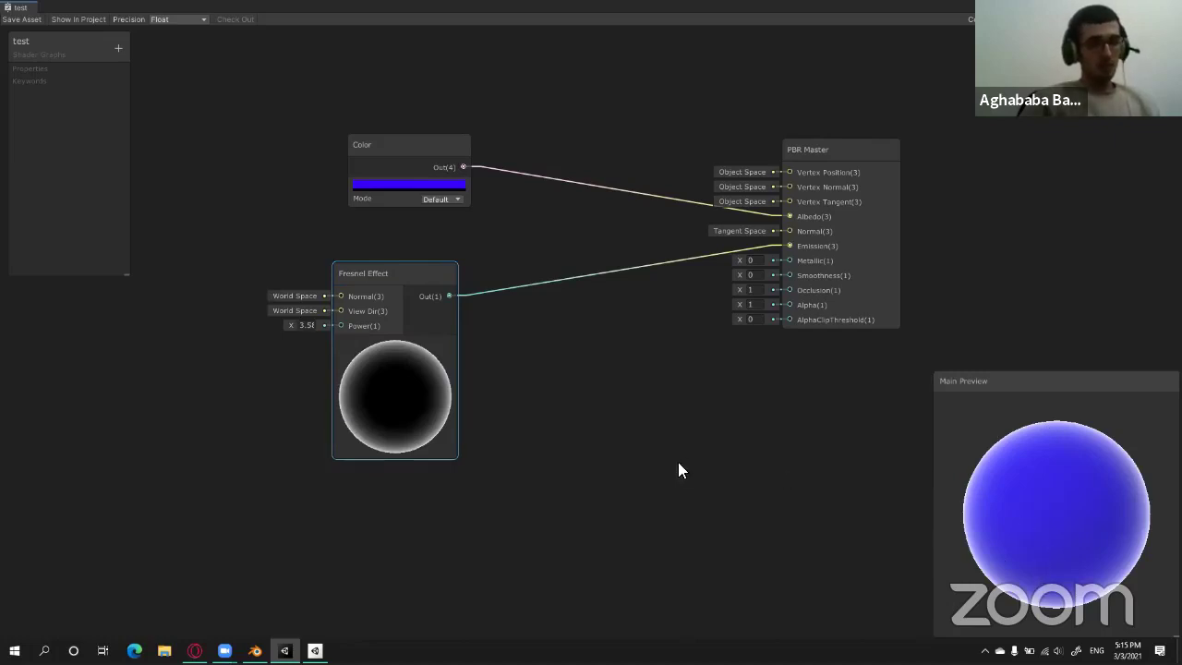
Add a second Color node and place it near the Fresnel Effect node.
right_click(539, 301)
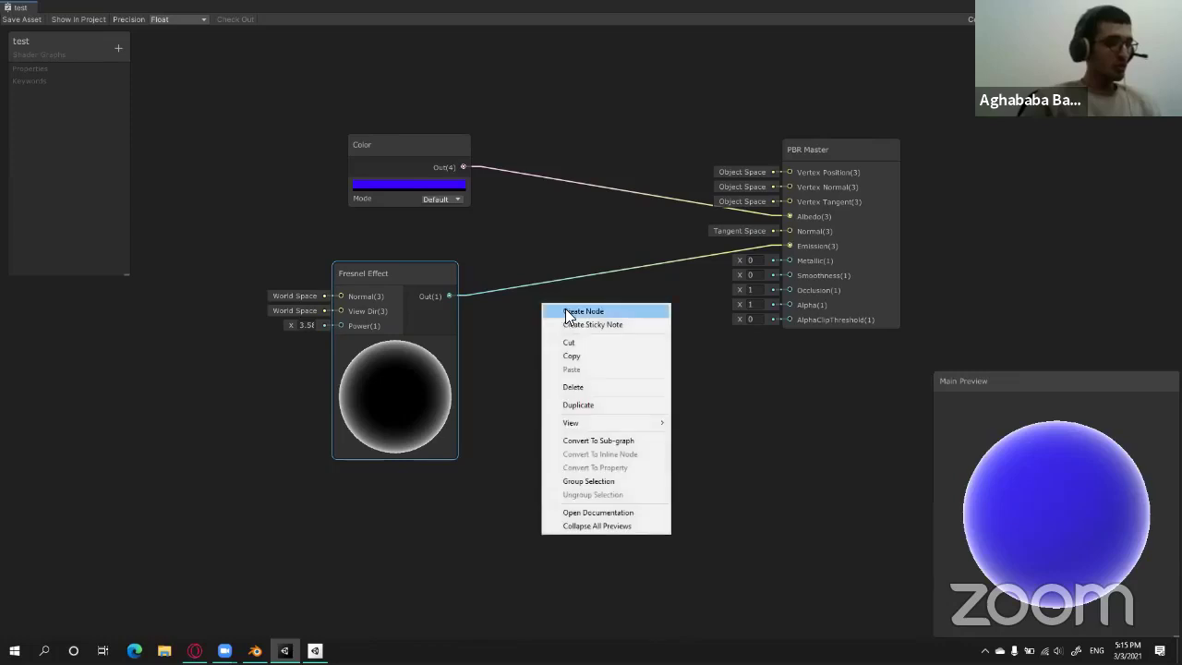
left_click(565, 311)
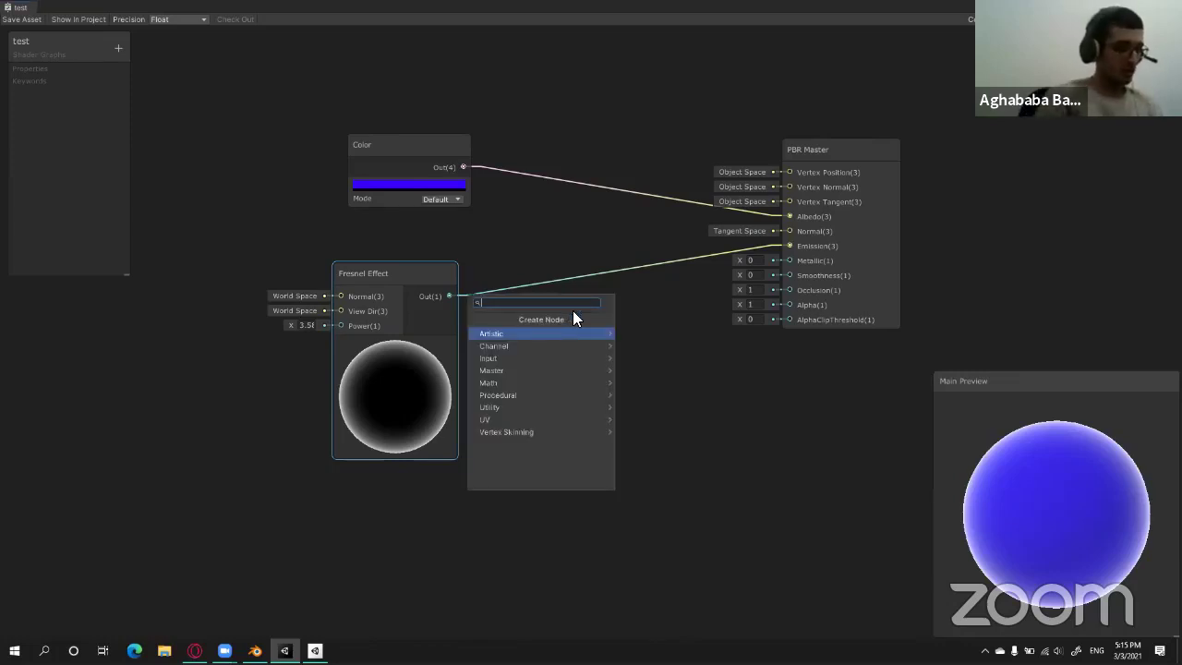
type("co")
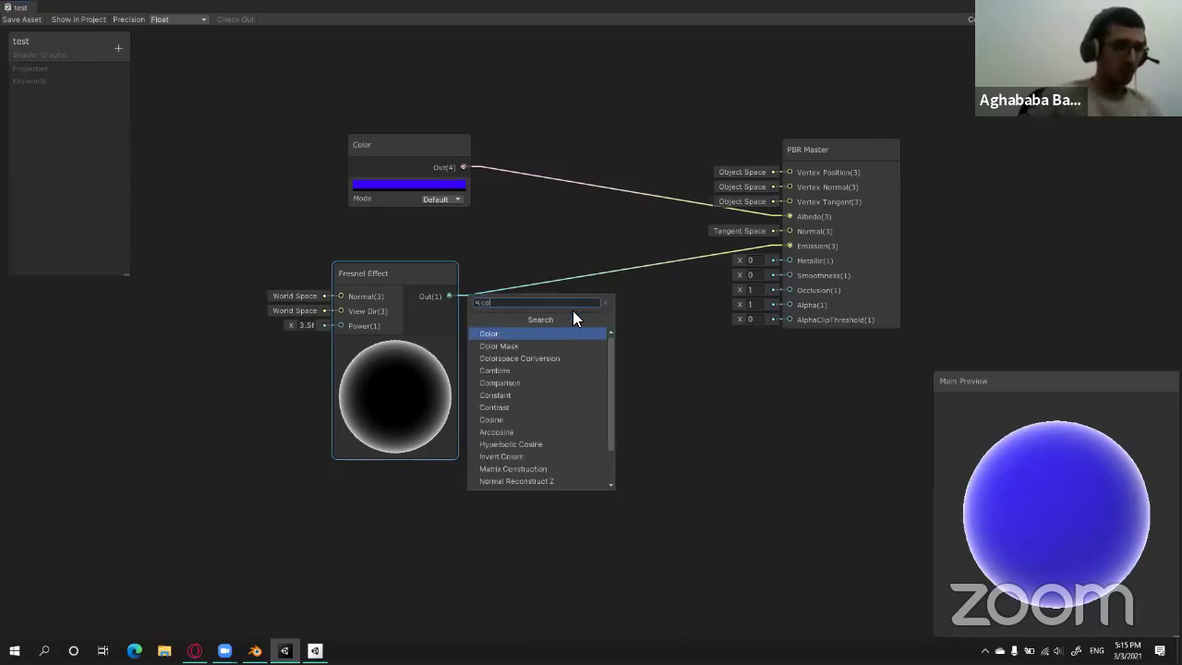
left_click(554, 334)
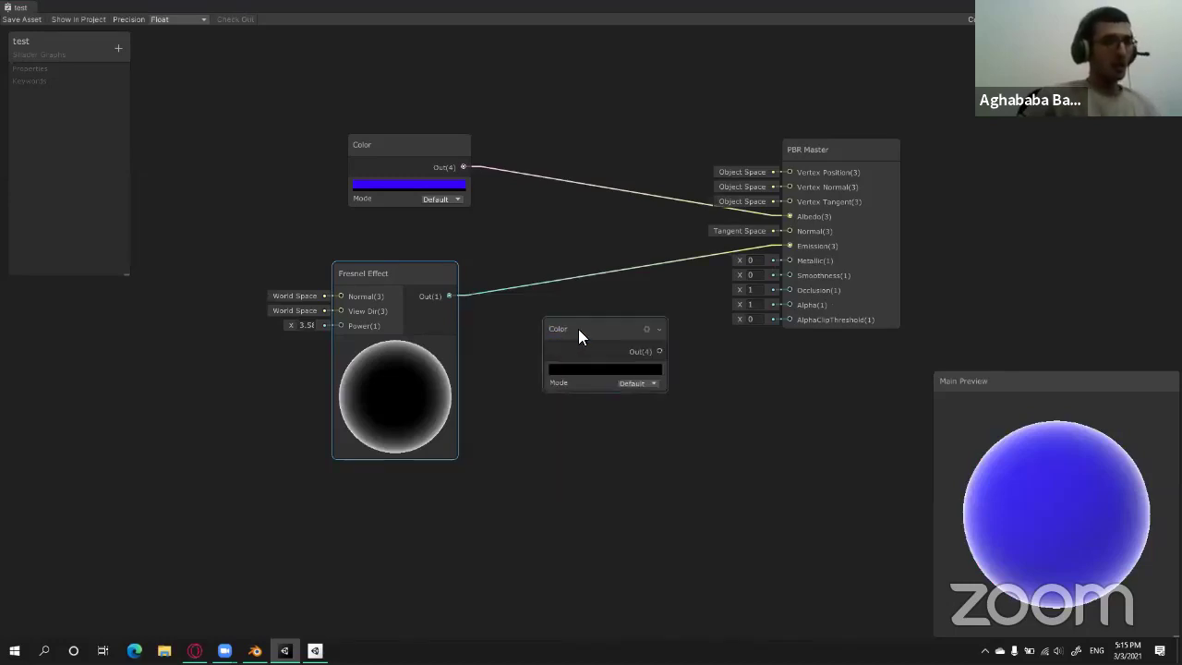
left_click_drag(578, 331, 533, 410)
left_click_drag(351, 279, 298, 267)
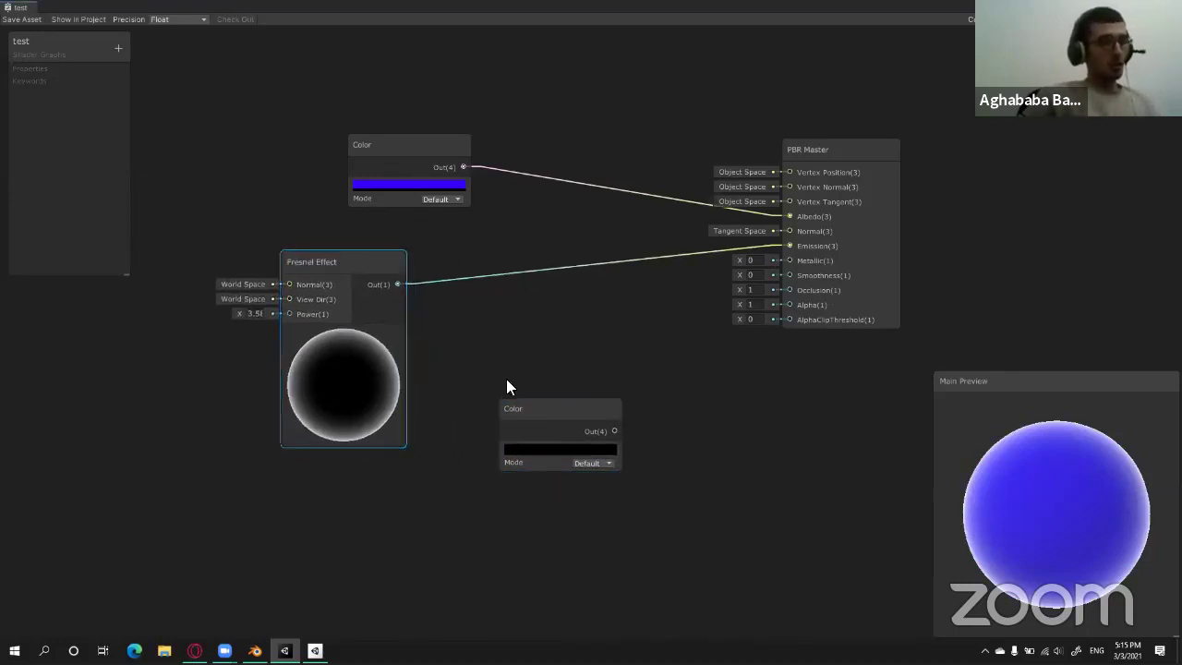
left_click_drag(526, 428, 473, 430)
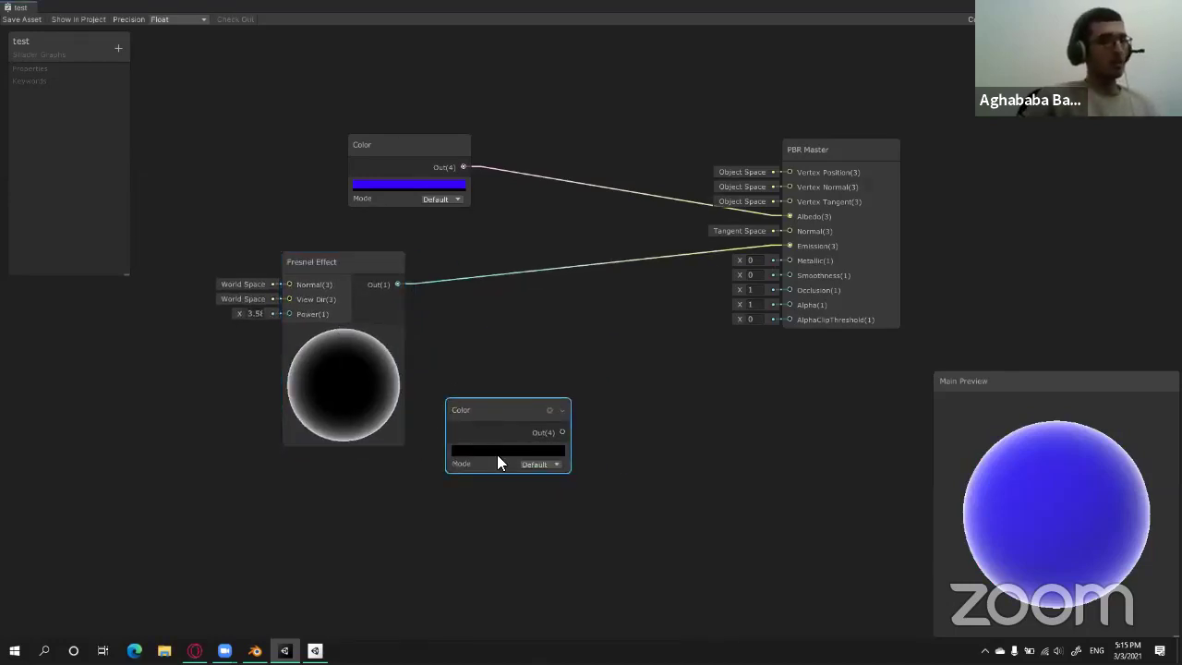
Set the new Color node to yellow FFF000 and position it below the Fresnel node.
left_click(496, 451)
left_click_drag(471, 157, 478, 142)
left_click(478, 124)
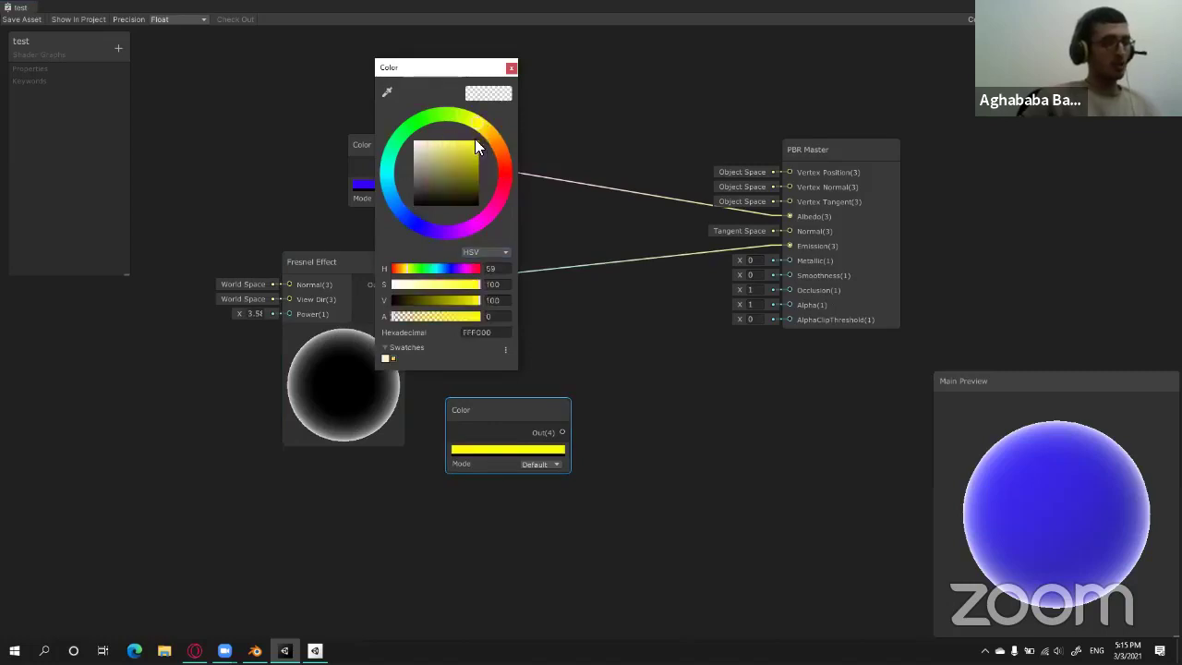
left_click(512, 69)
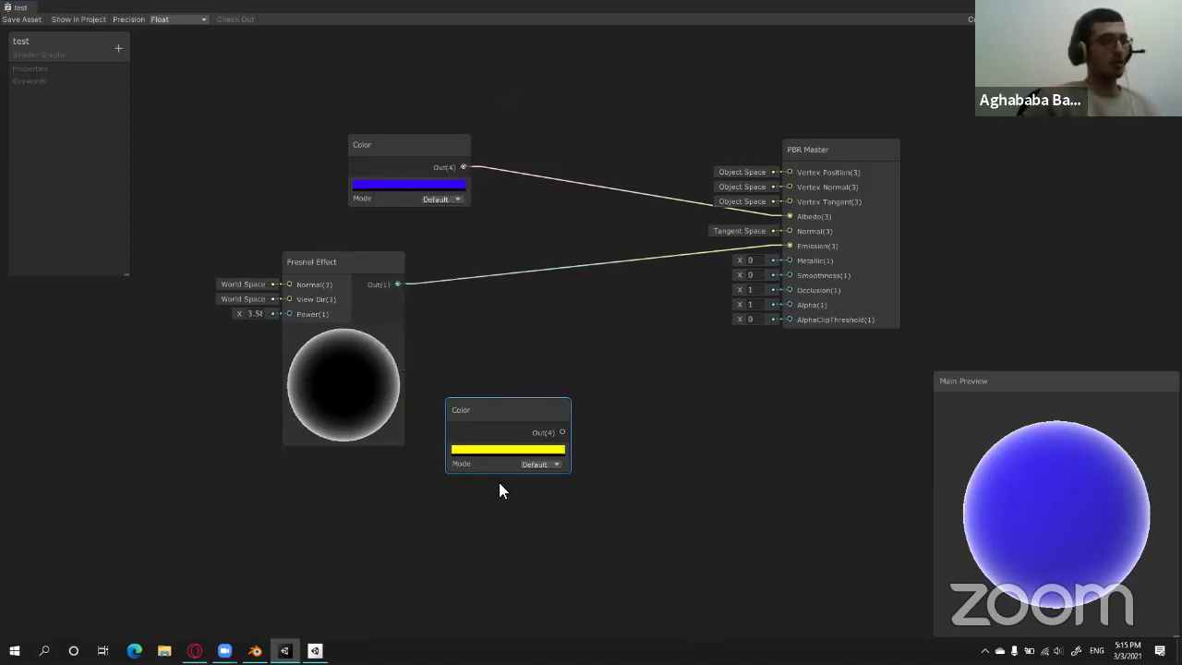
left_click_drag(498, 414, 456, 449)
middle_click_drag(513, 382, 551, 373)
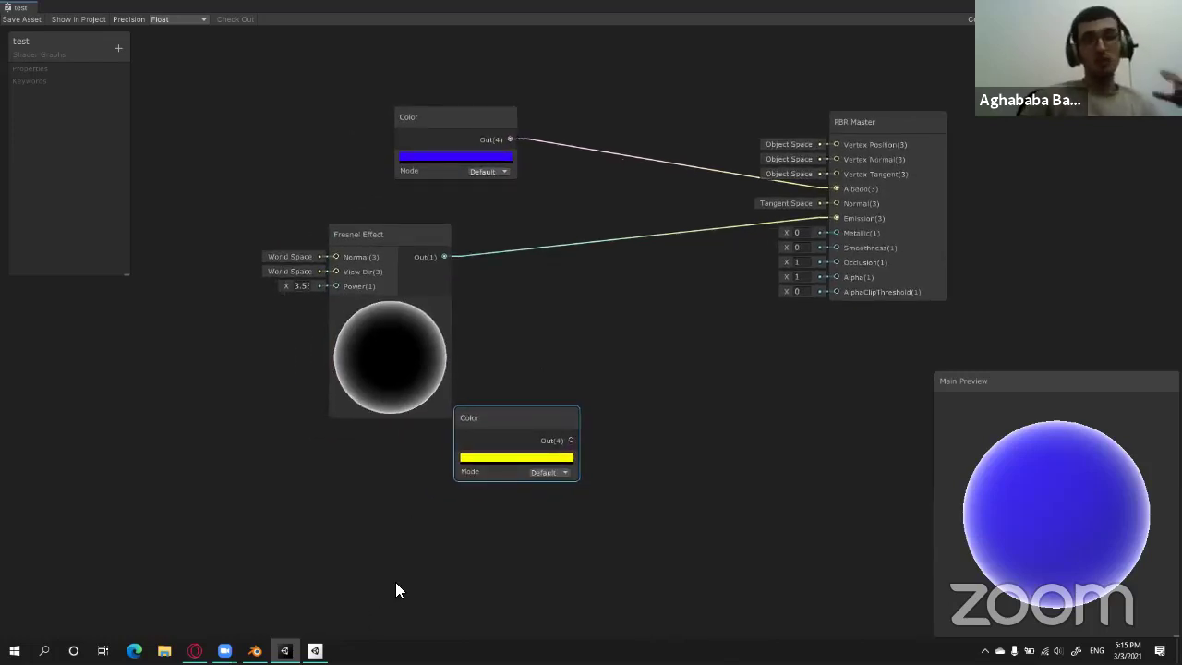
Read the Multiply Node documentation, highlighting its A * B expression.
left_click(314, 650)
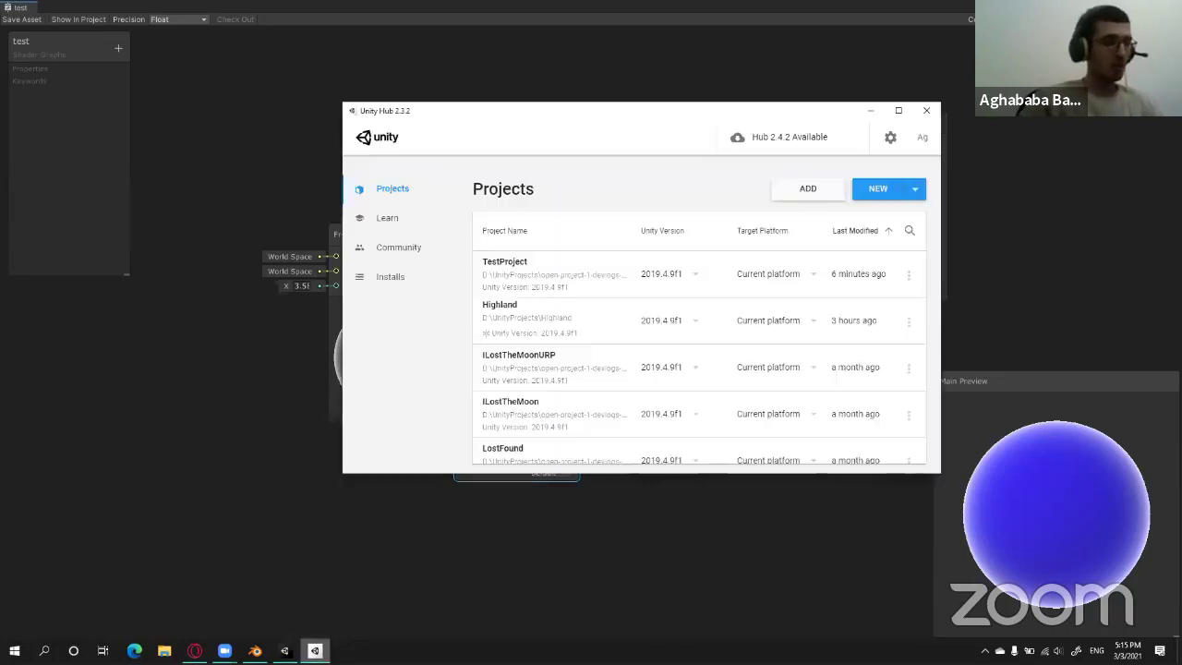
key("alt+Tab")
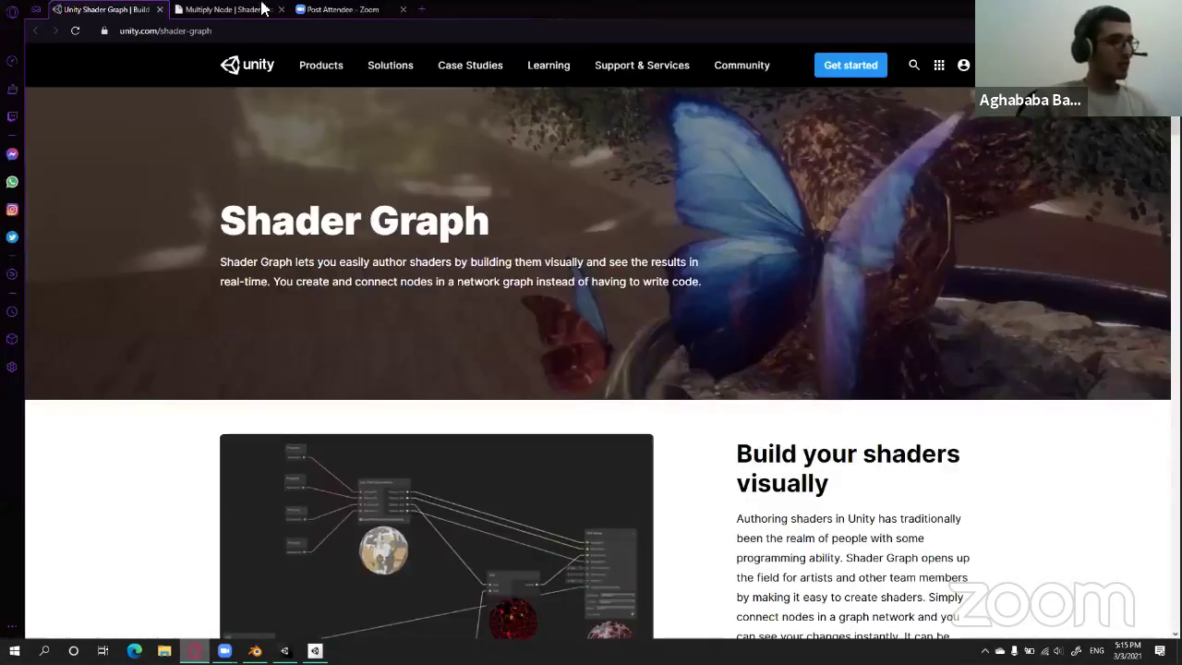
left_click(224, 18)
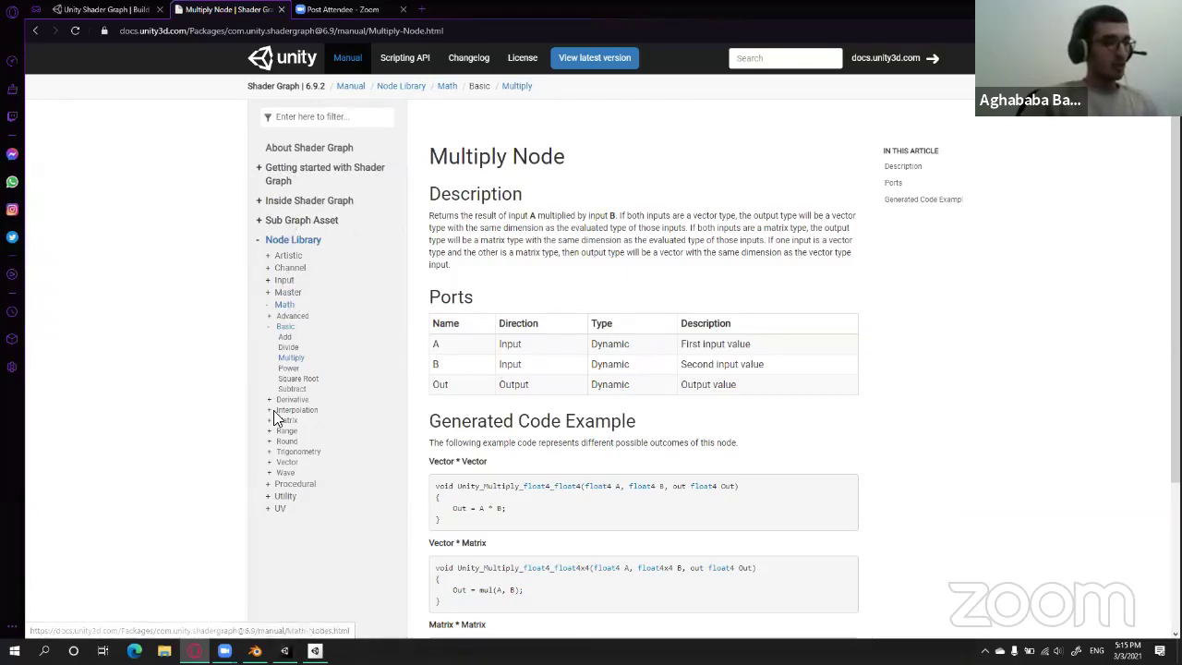
left_click_drag(490, 154, 567, 159)
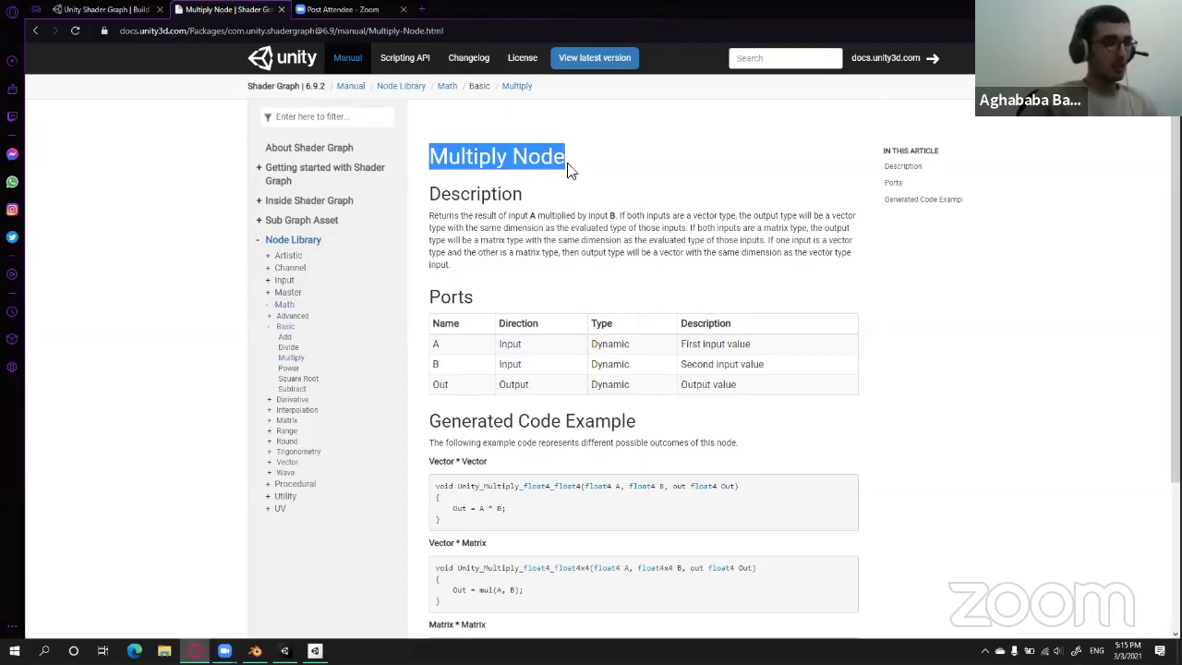
left_click(478, 184)
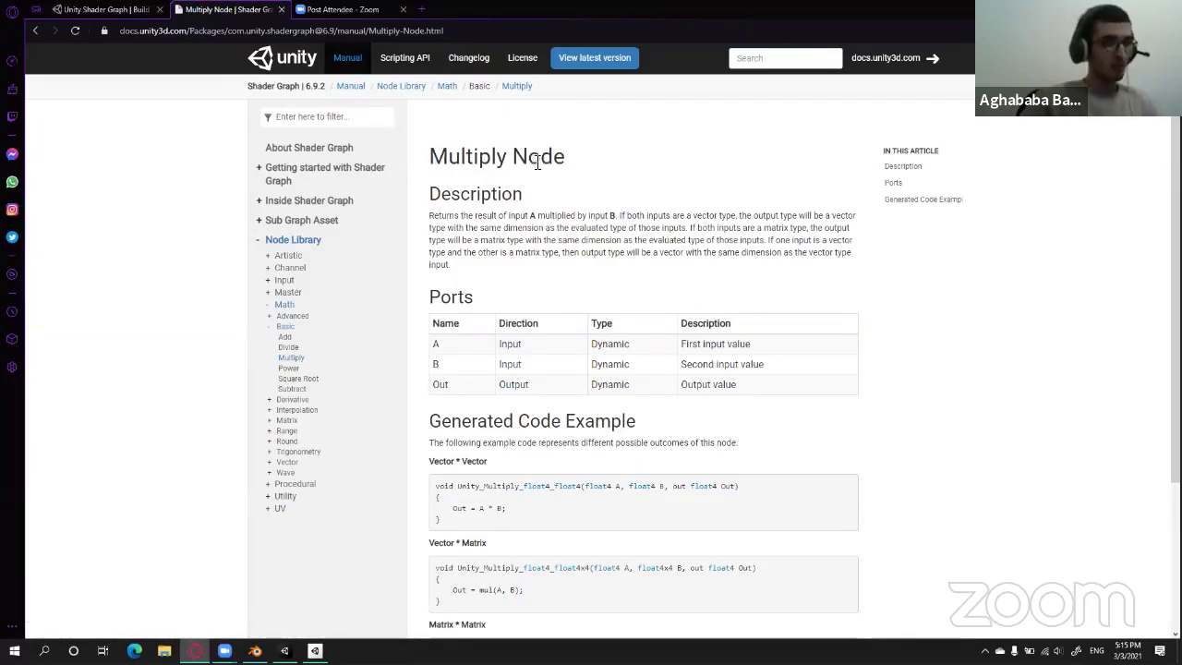
scroll(489, 443, "down", 3)
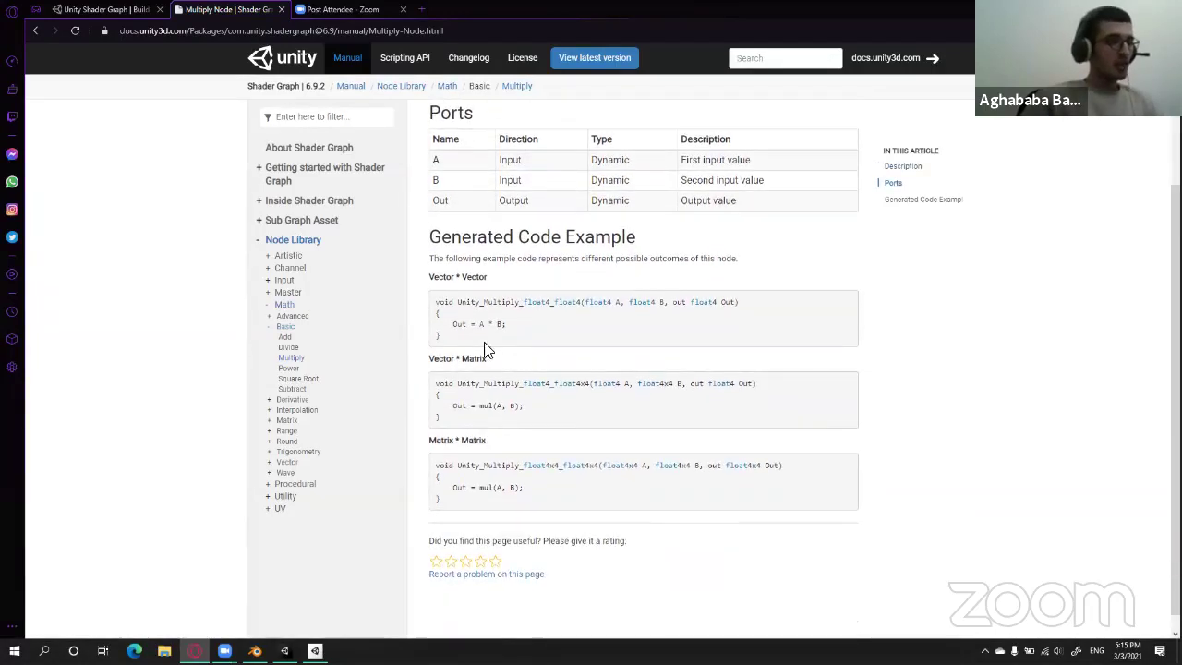
scroll(528, 373, "up", 3)
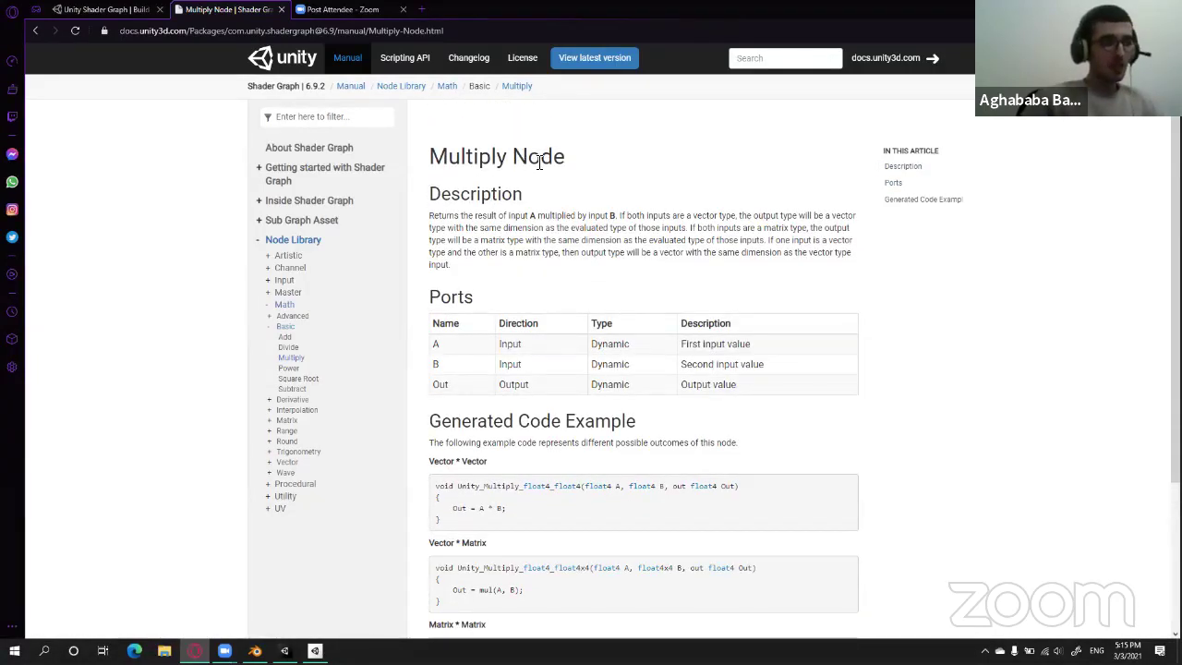
scroll(517, 267, "down", 3)
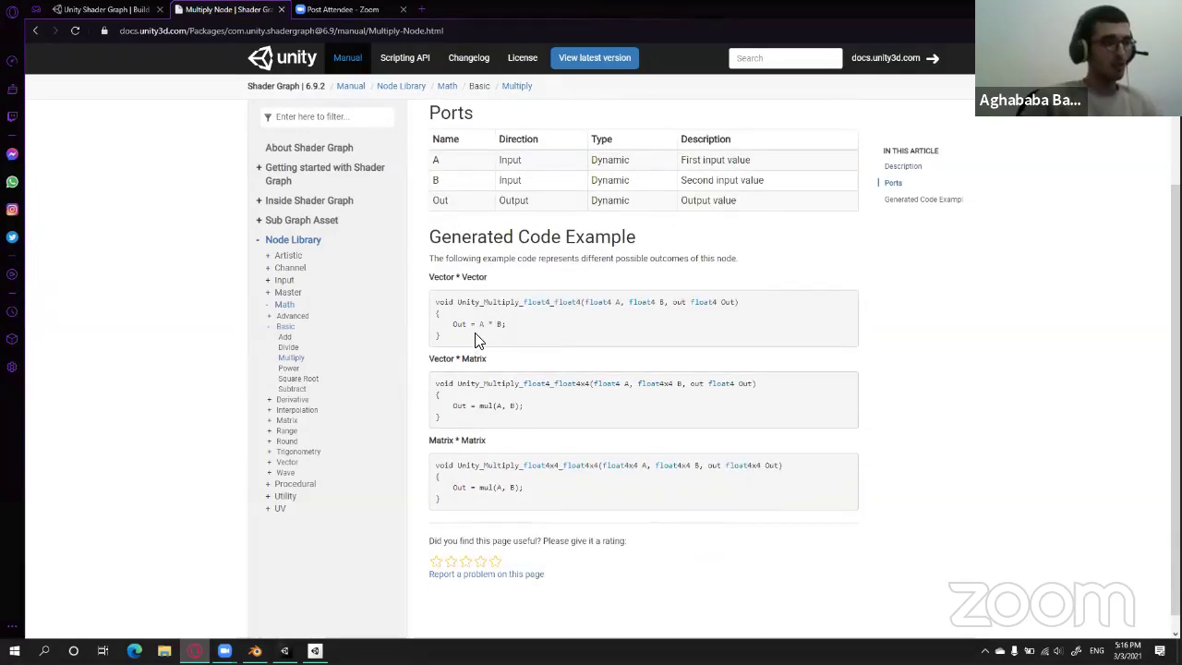
left_click_drag(481, 329, 508, 327)
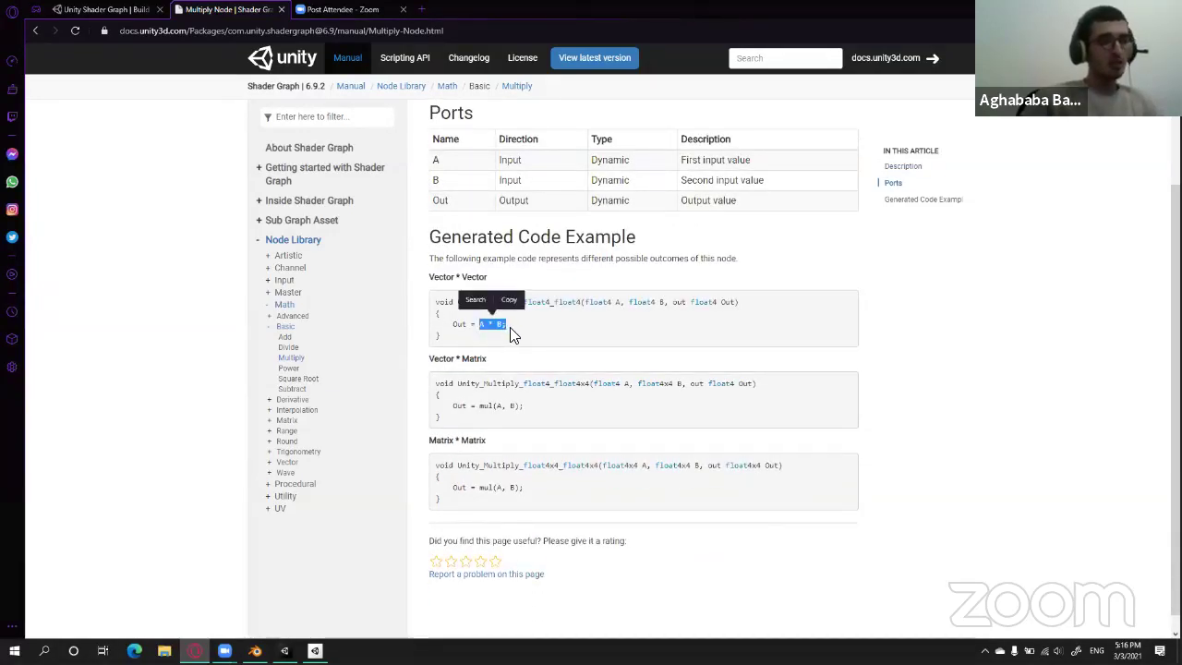
left_click(514, 336)
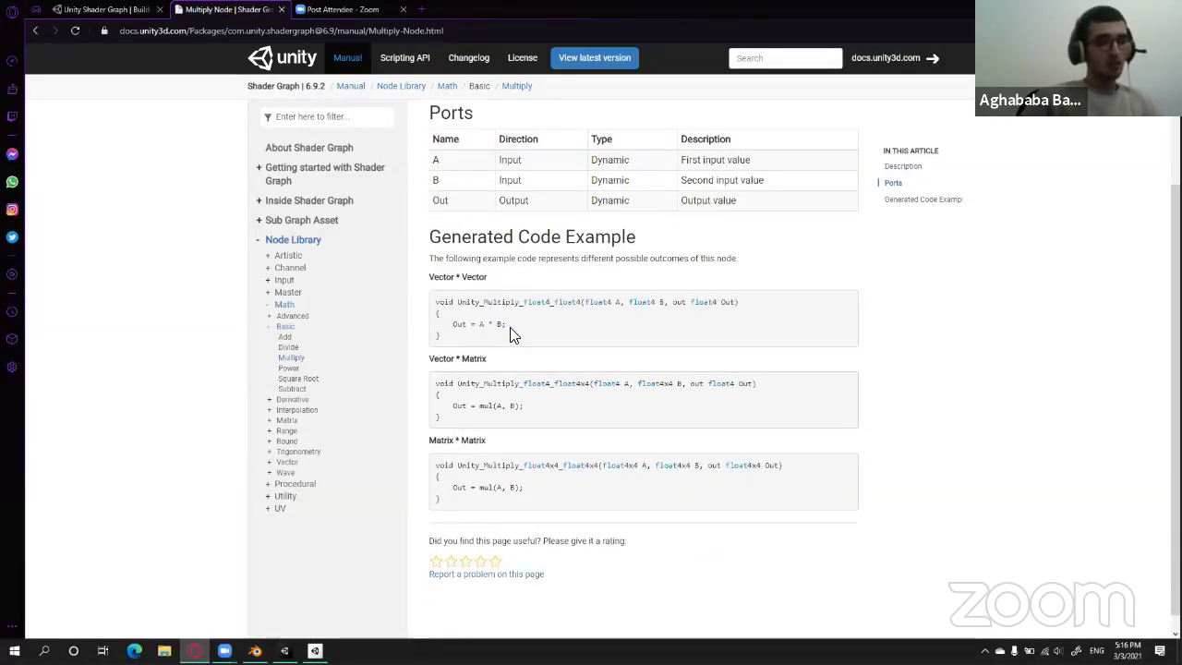
Read the Add Node page's A + B expression, then return to the Shader Graph editor.
left_click(284, 338)
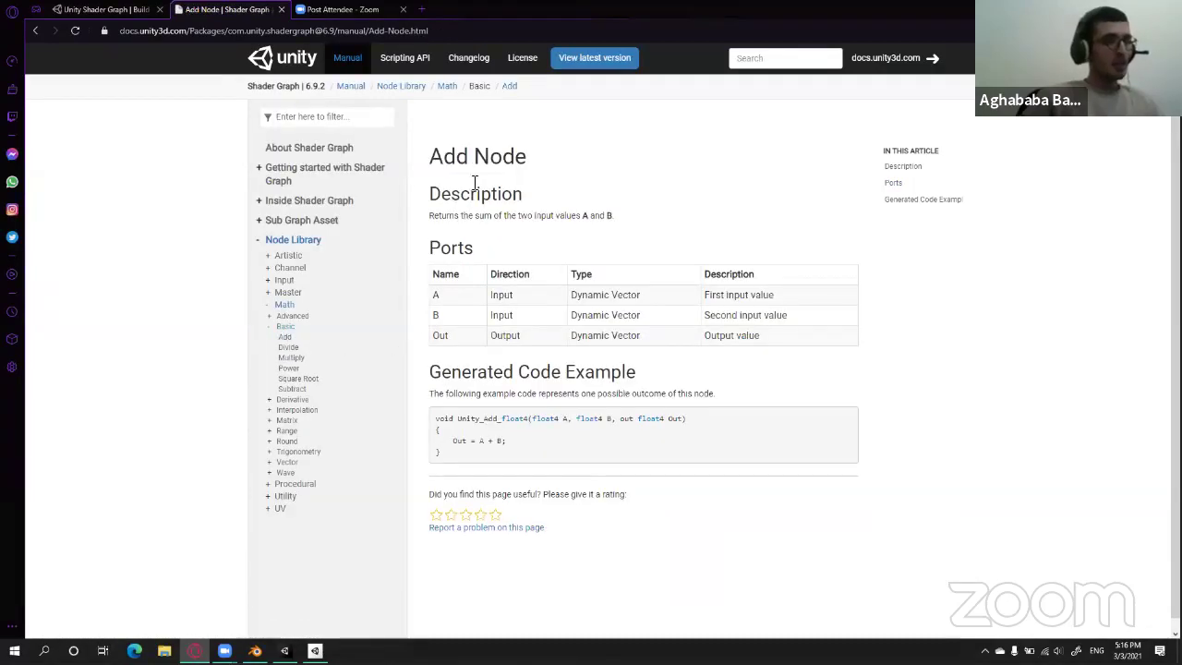
scroll(489, 433, "down", 1)
double_click(481, 428)
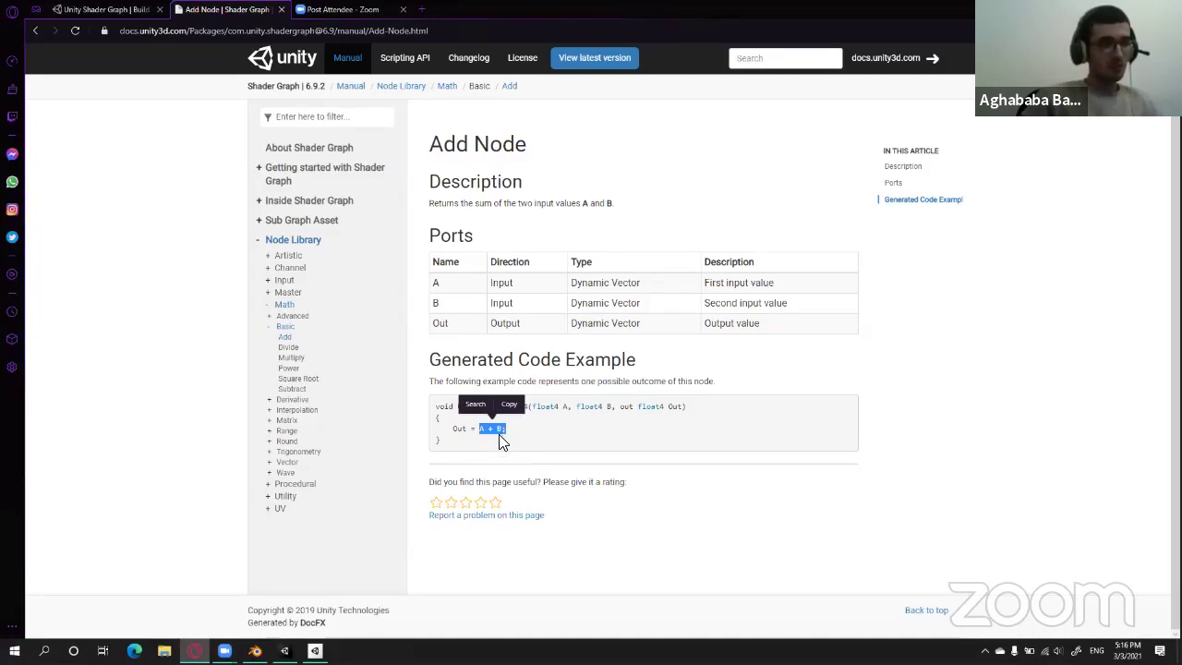
left_click(503, 439)
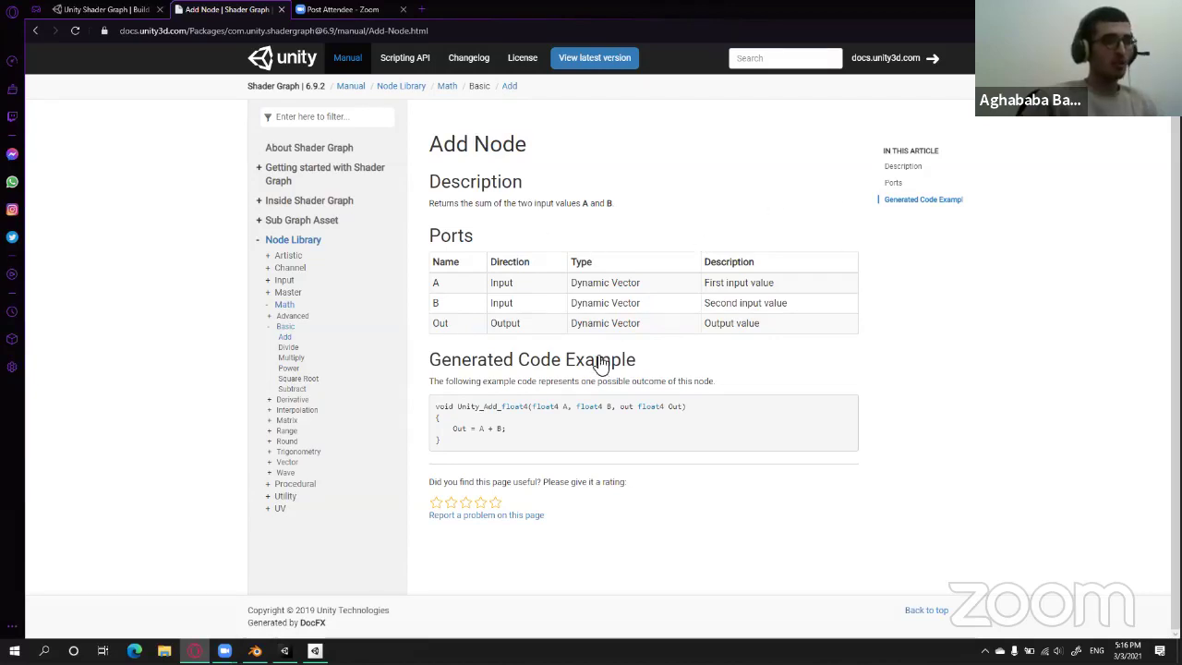
key("alt+Tab")
left_click(707, 72)
Add a Multiply node taking Fresnel Effect into A and the yellow Color into B.
right_click(622, 304)
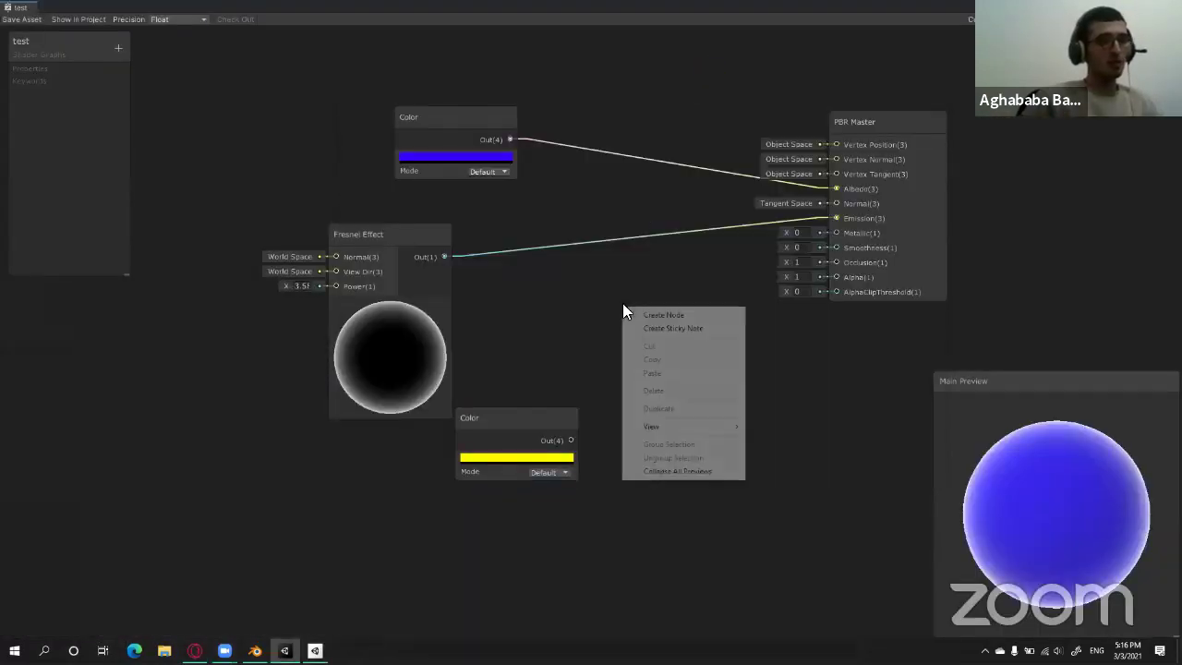
left_click(647, 312)
type("mul")
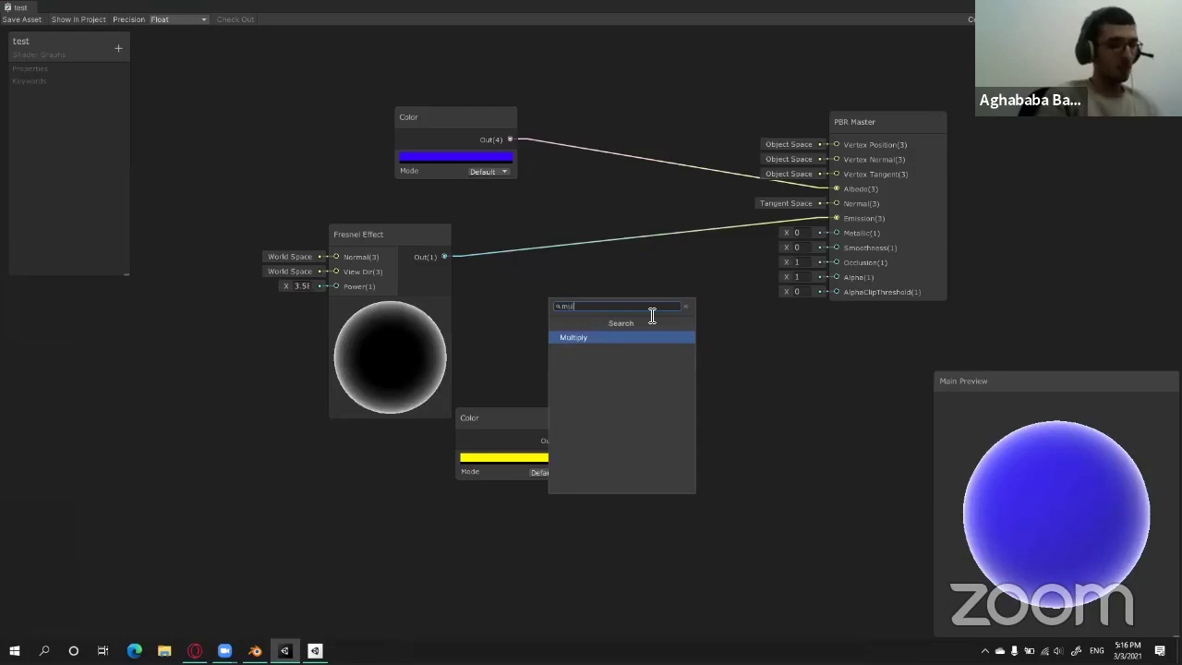
left_click(625, 342)
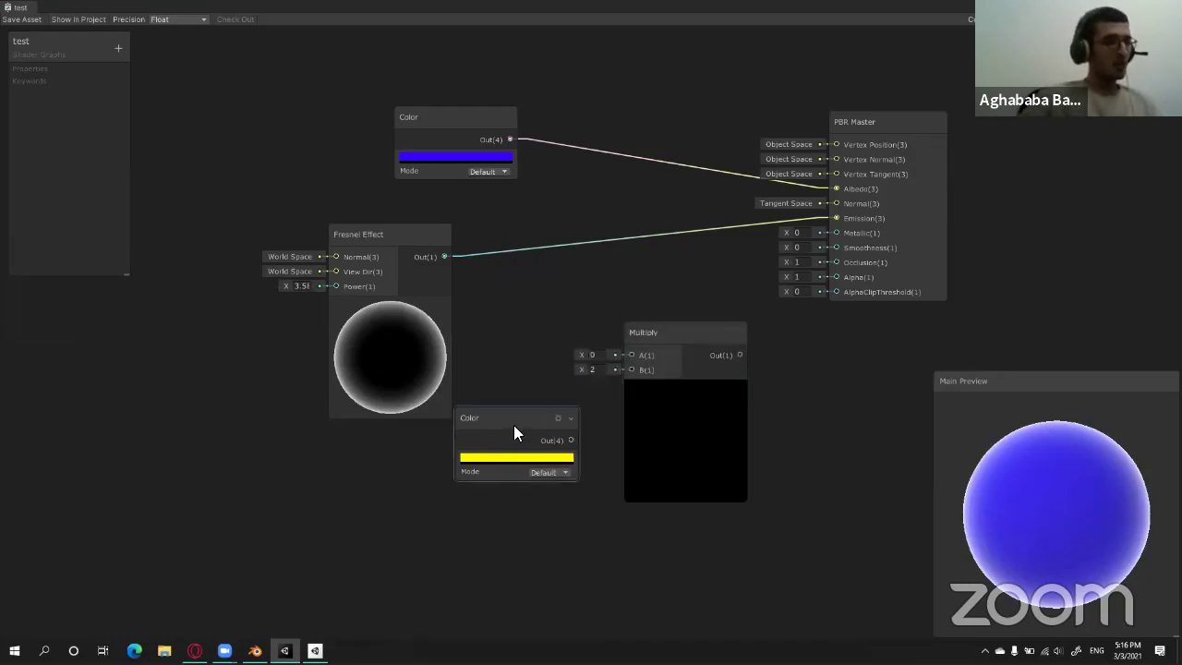
left_click_drag(515, 422, 491, 450)
left_click_drag(665, 333, 653, 309)
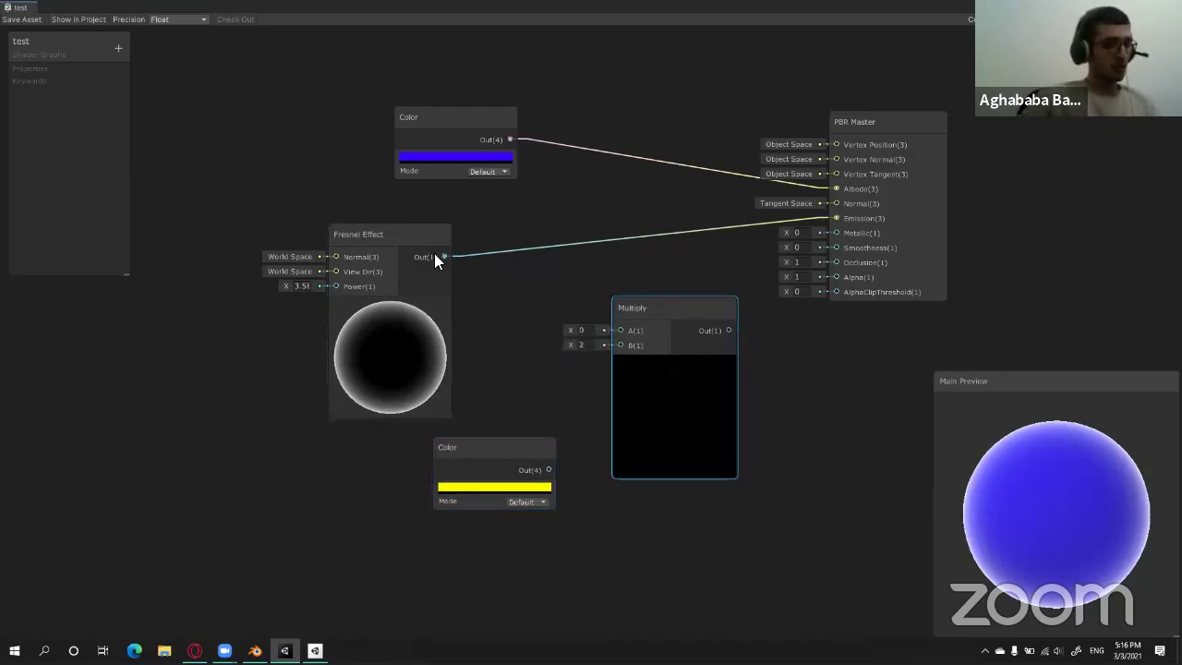
mouse_move(444, 256)
left_mouse_down()
mouse_move(598, 330)
mouse_move(431, 257)
mouse_move(615, 334)
left_mouse_up()
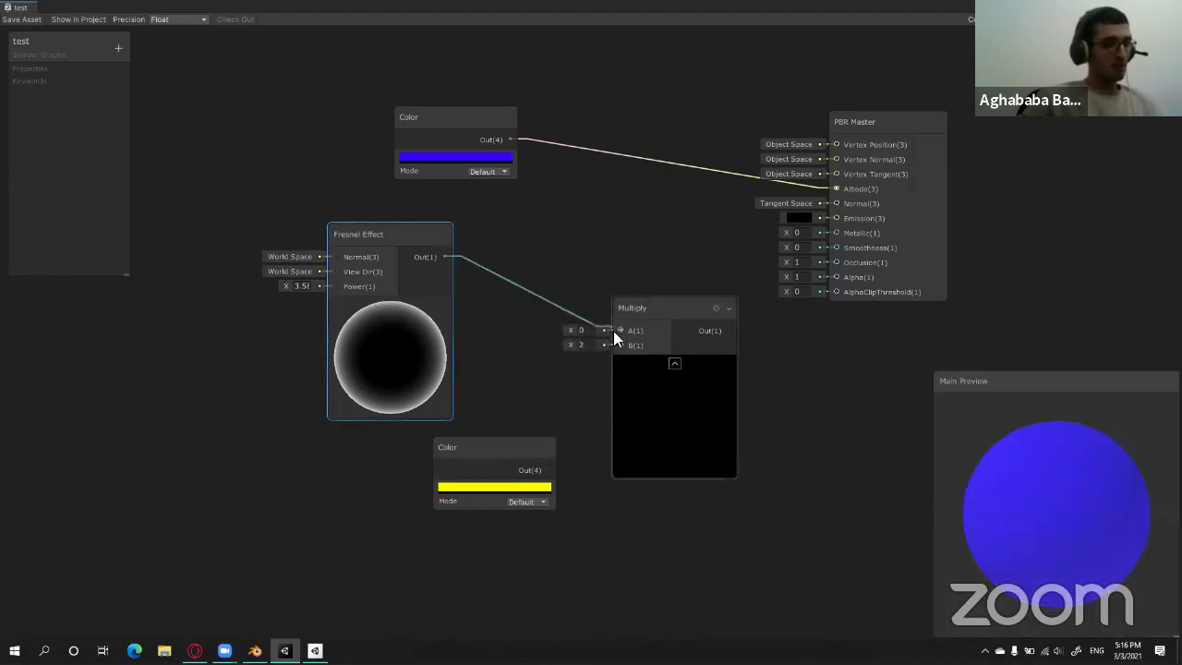
left_click_drag(548, 469, 620, 346)
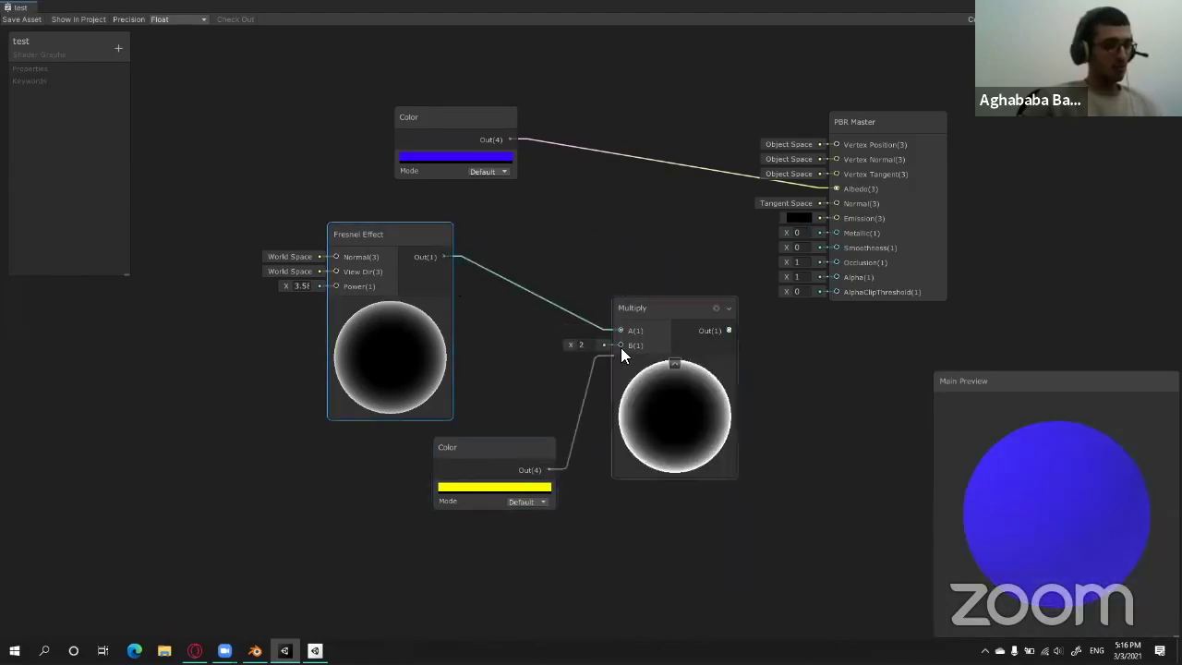
Route the Multiply output into the PBR Master's Emission.
left_click_drag(462, 449, 413, 450)
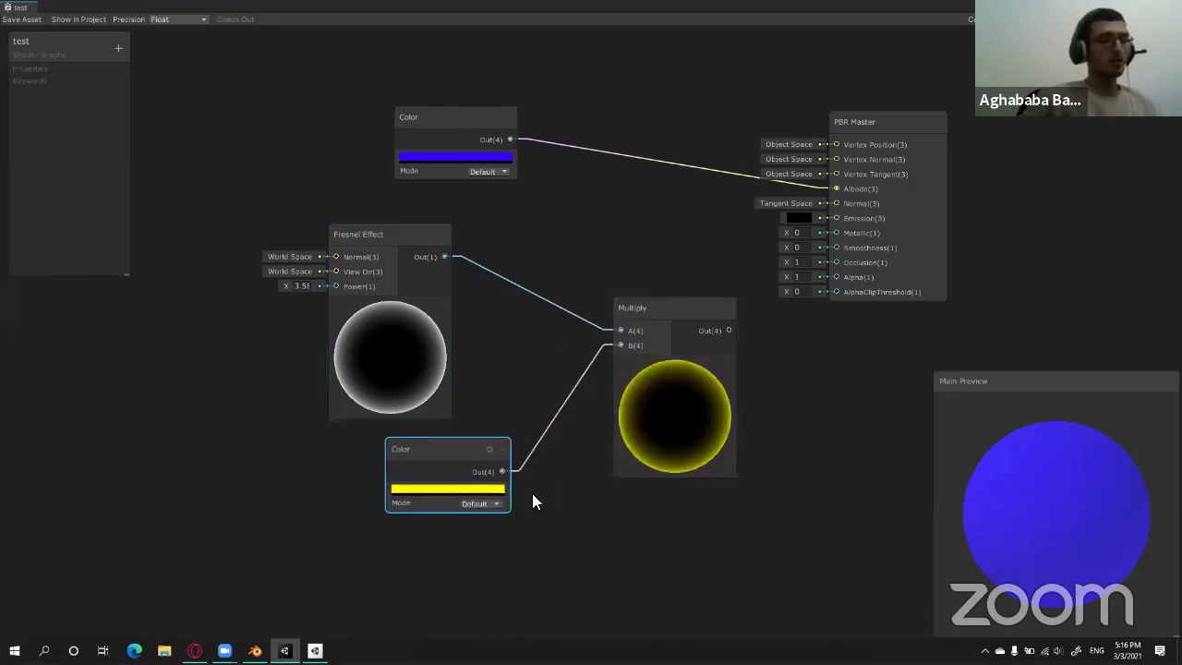
left_click_drag(651, 447, 617, 410)
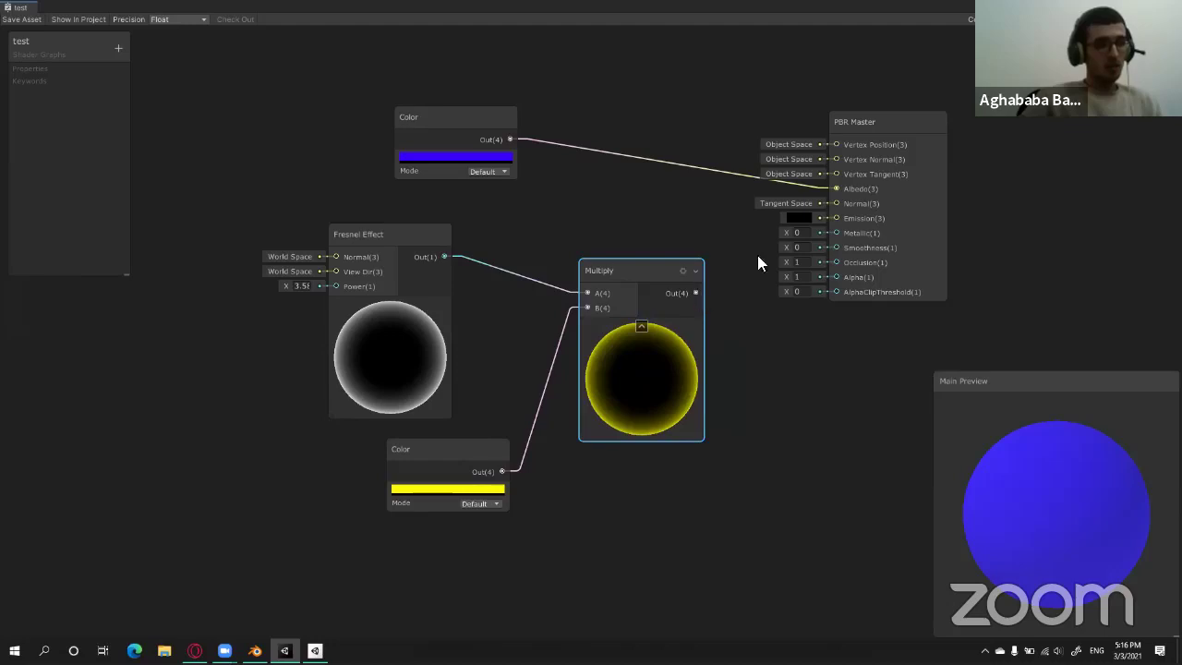
left_click_drag(696, 292, 837, 218)
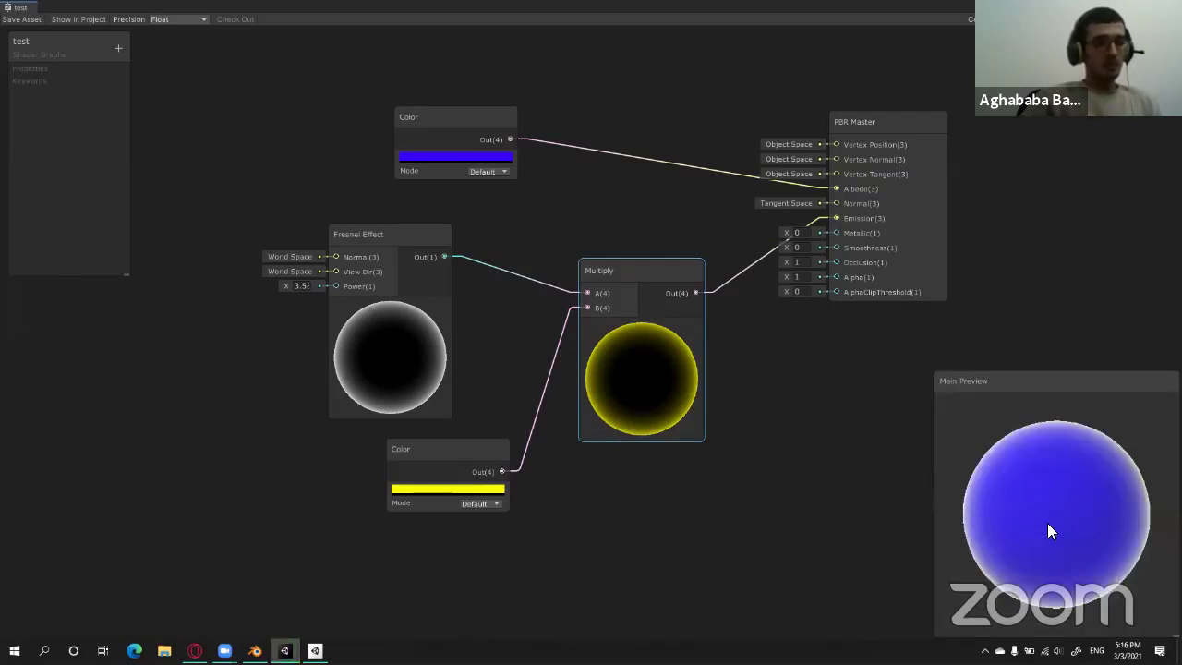
Tidy the Multiply, yellow and blue Color nodes, then save the shader graph.
left_click_drag(440, 449, 425, 453)
left_click(437, 495)
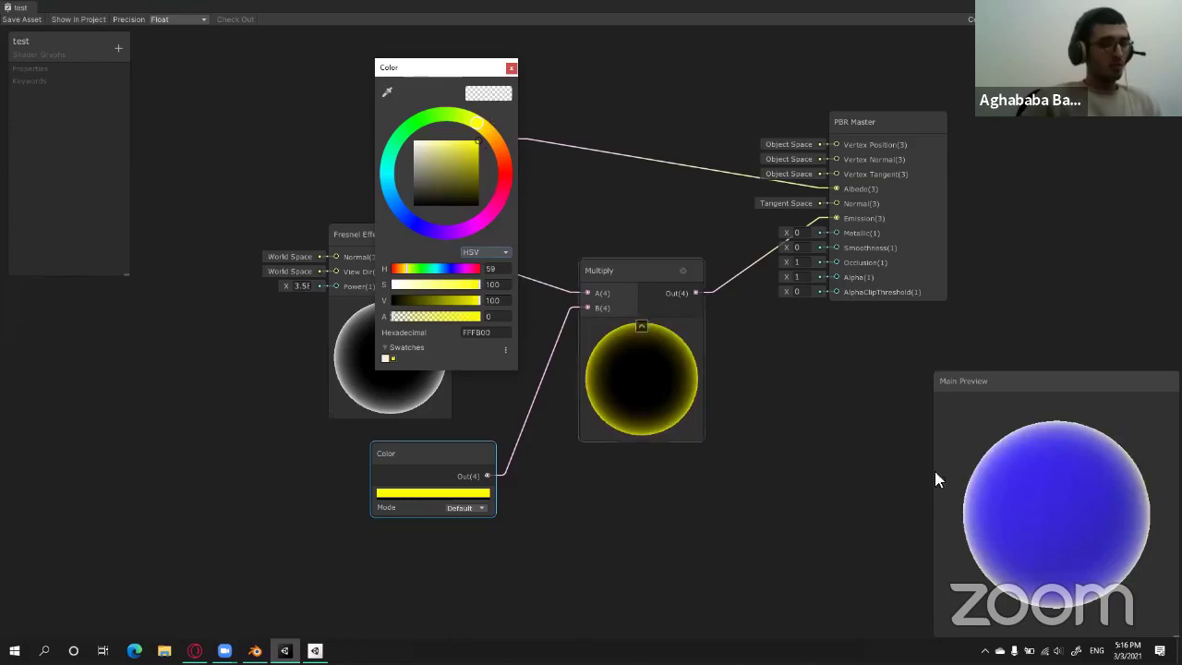
left_click(810, 325)
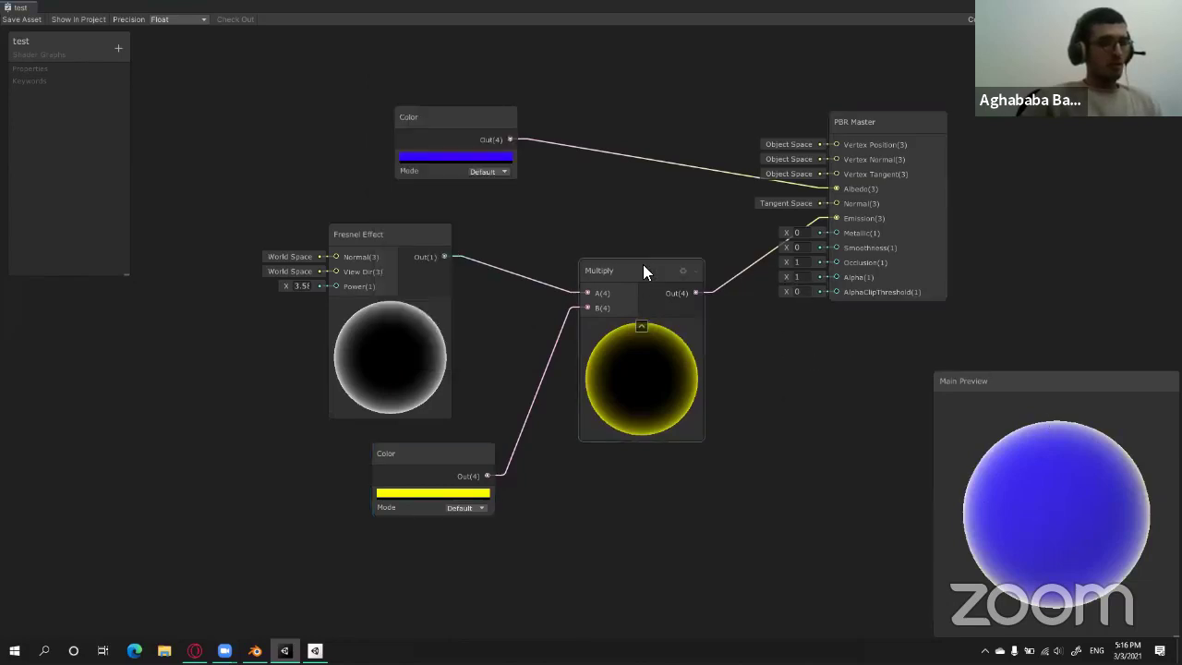
left_click_drag(643, 266, 650, 231)
left_click_drag(475, 130, 478, 104)
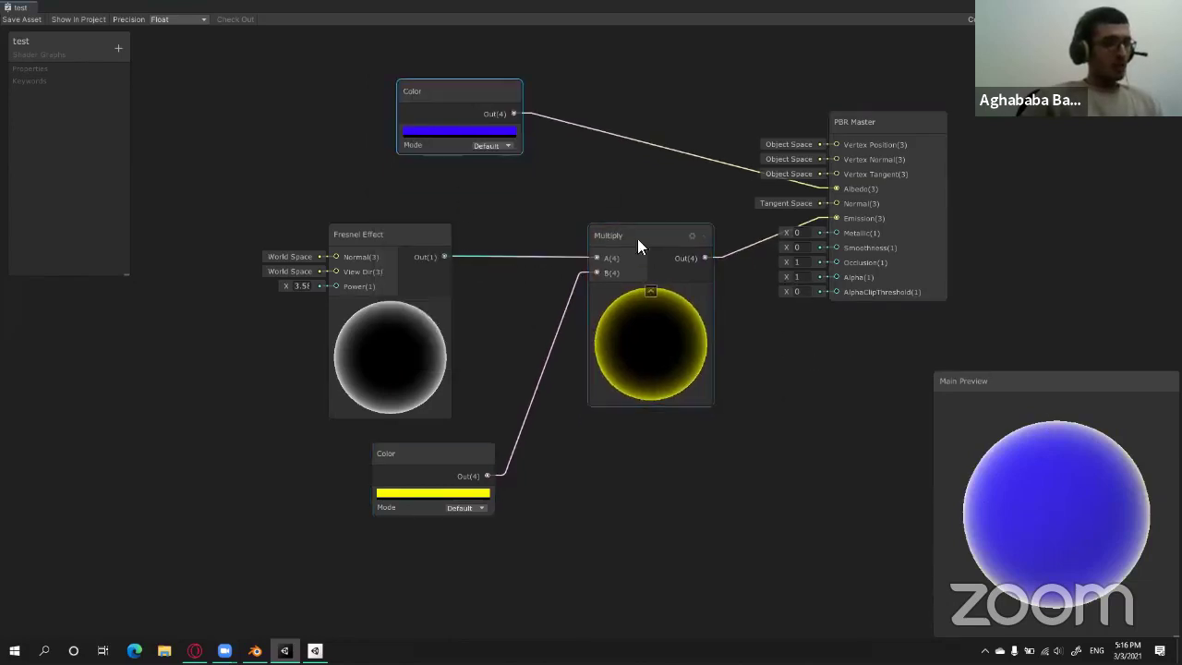
left_click_drag(637, 238, 612, 298)
left_click_drag(447, 456, 389, 474)
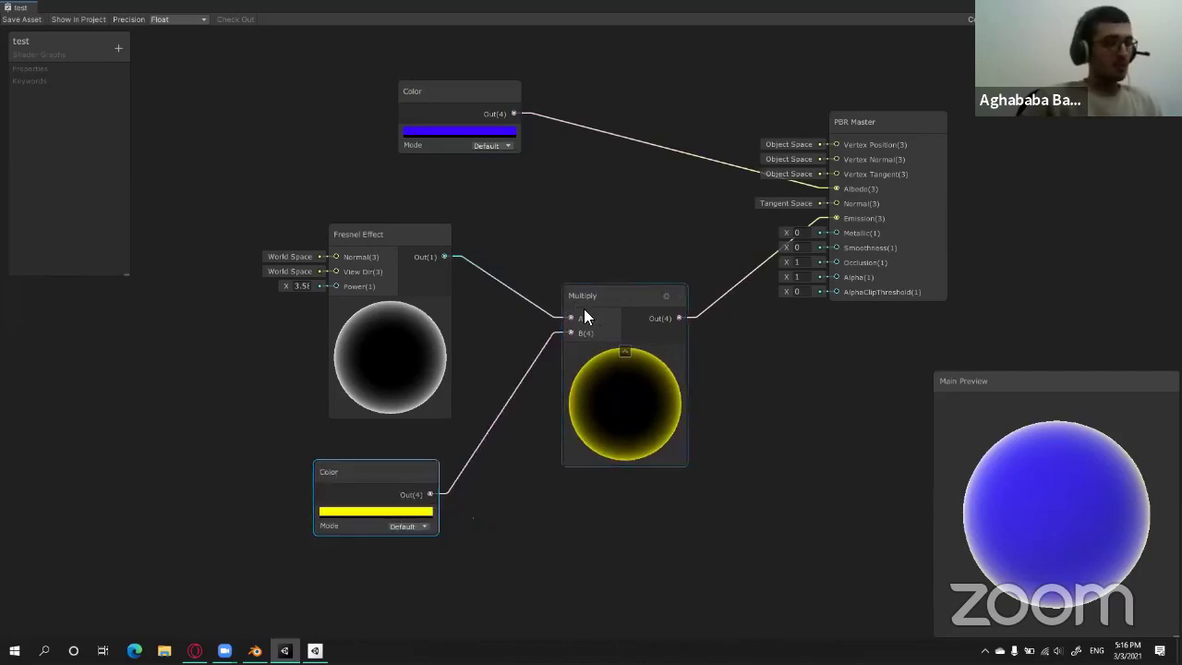
left_click_drag(583, 308, 560, 325)
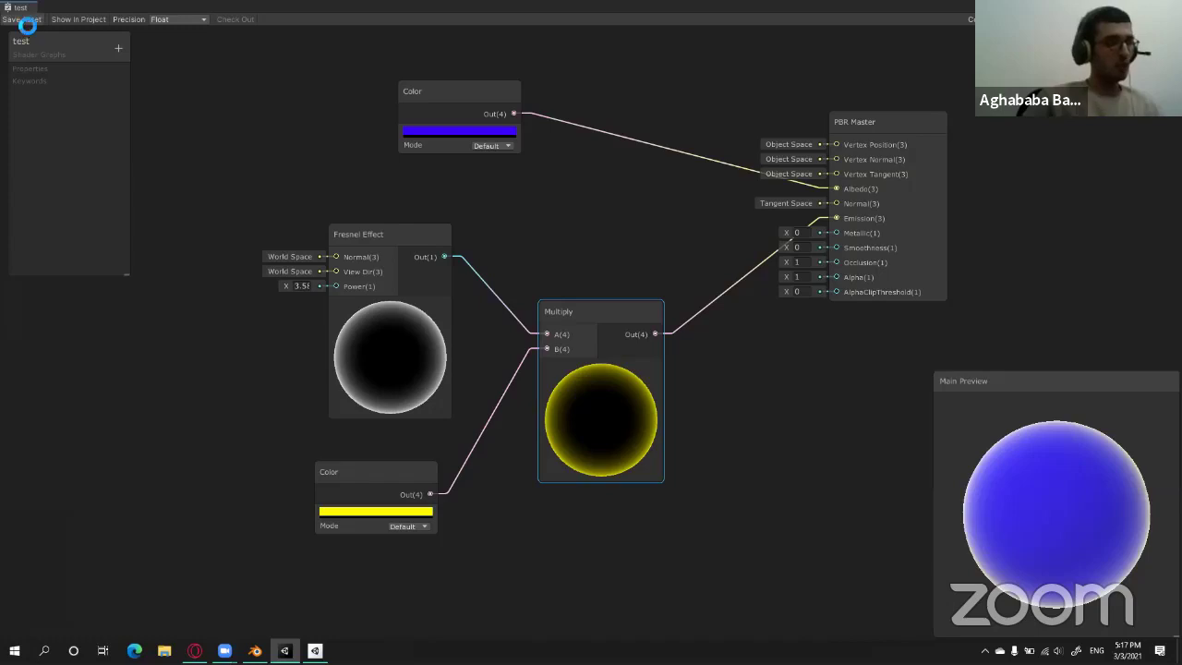
left_click(23, 21)
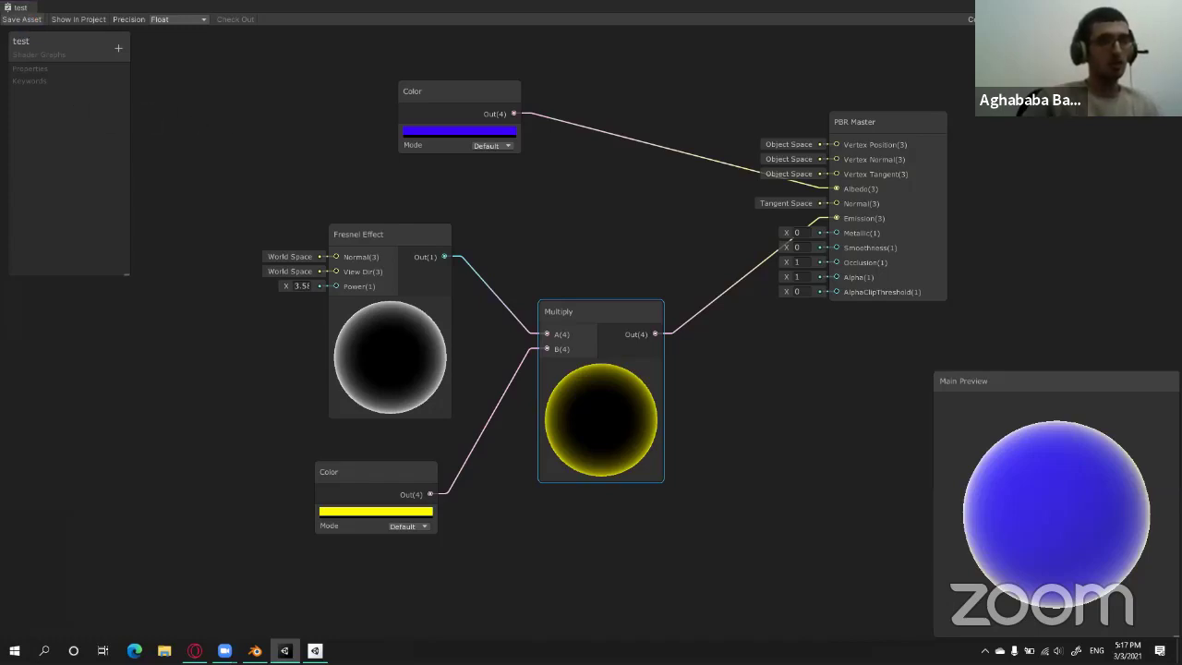
key("shift+space")
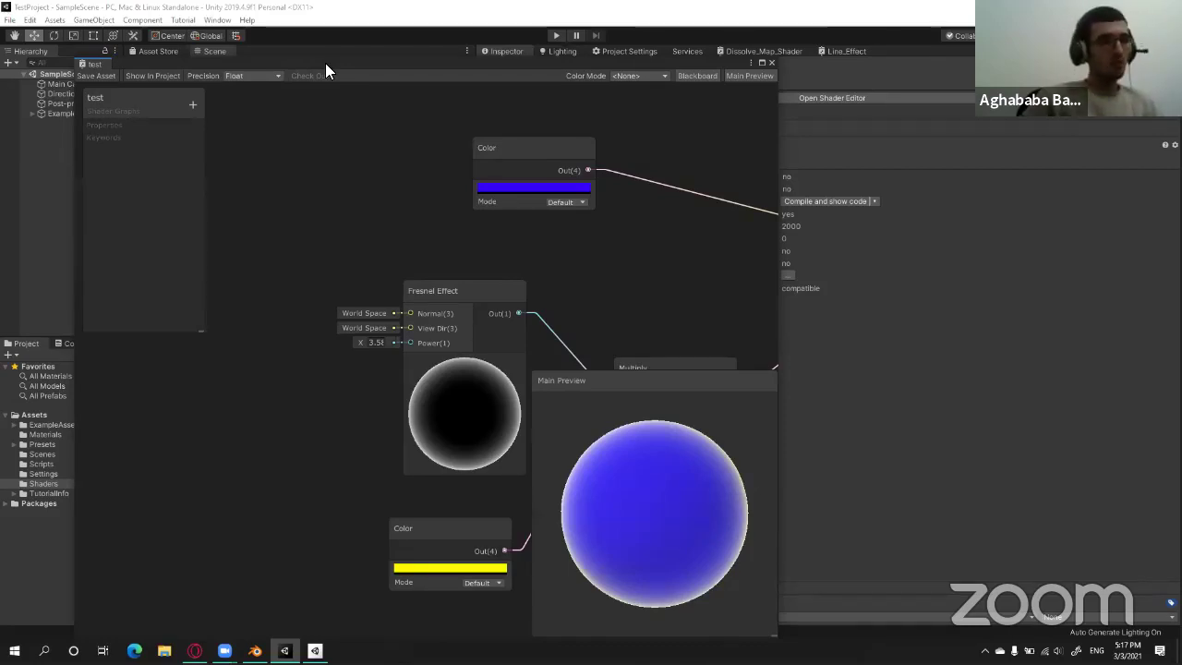
Widen the Scene view and deactivate the Example Assets object in the Inspector.
key("shift+space")
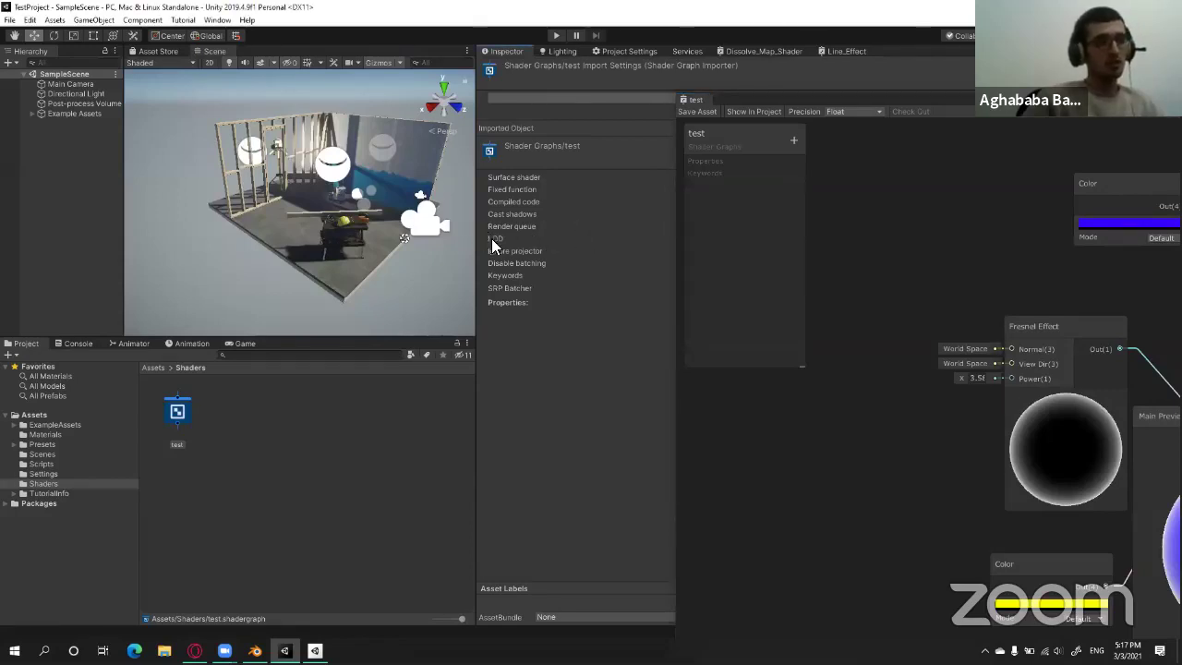
left_click_drag(476, 236, 725, 237)
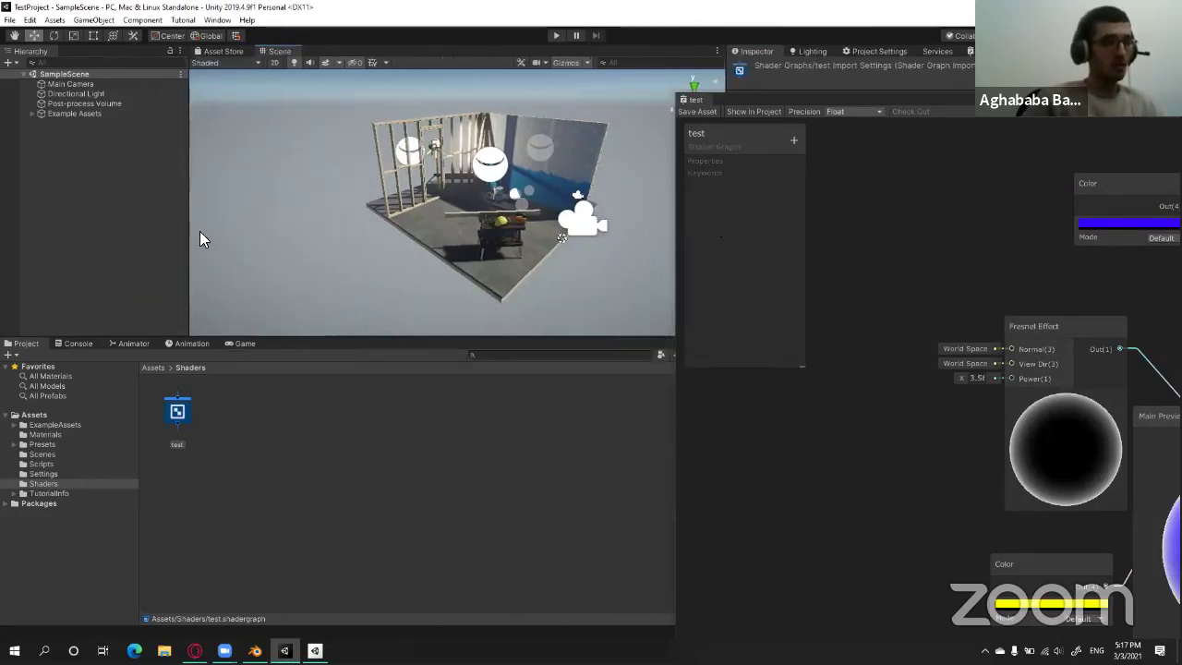
left_click_drag(178, 225, 147, 226)
scroll(424, 199, "up", 2)
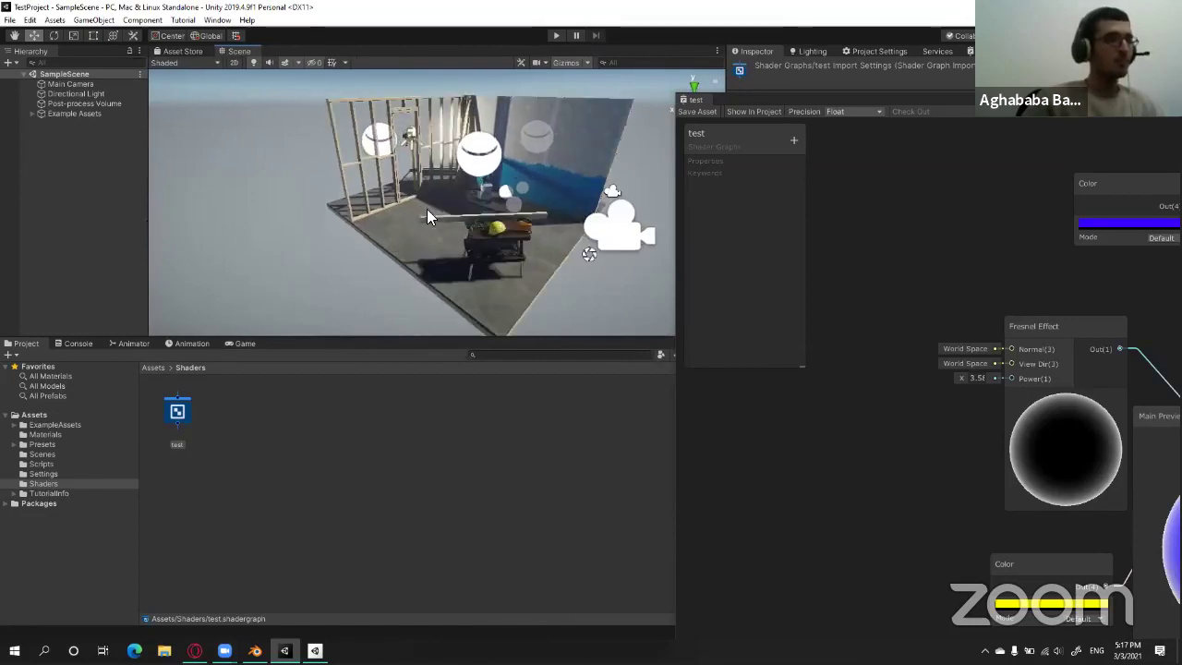
left_click(76, 95)
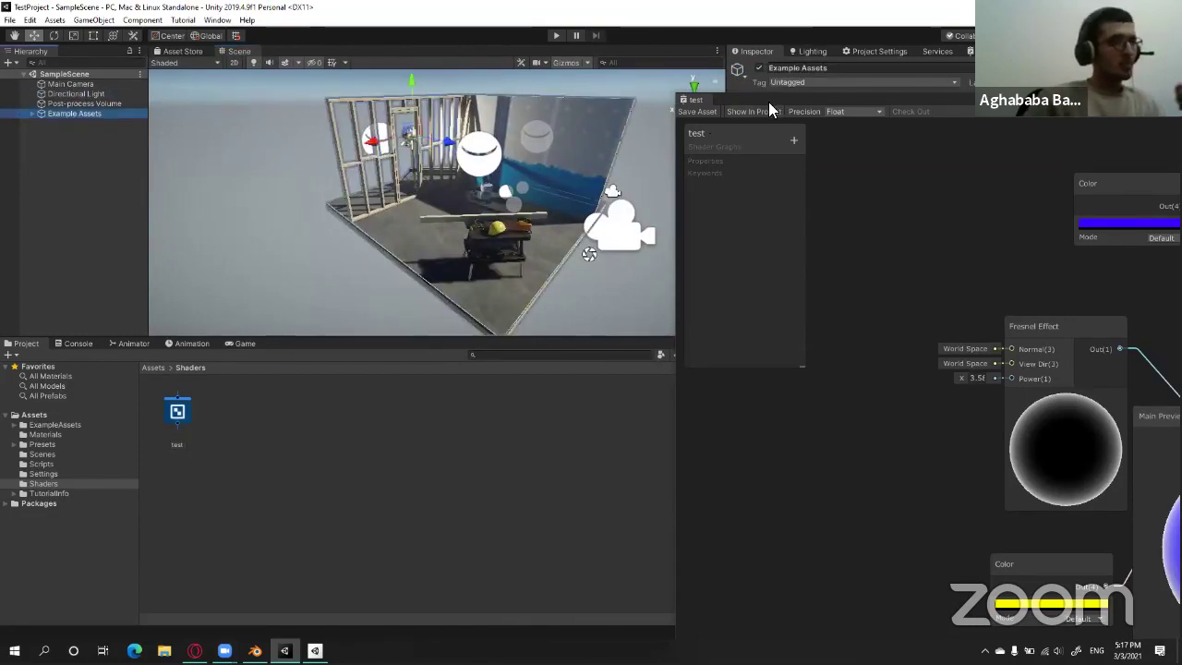
left_click(770, 102)
left_click(759, 68)
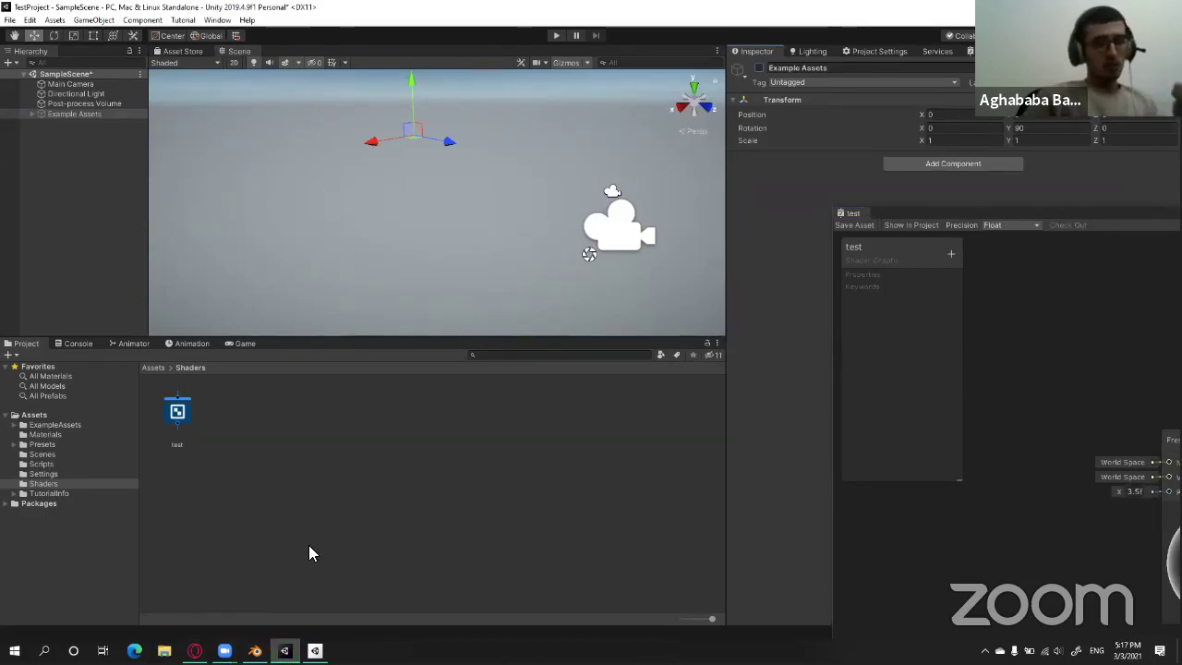
In Blender, add a Suzanne monkey head mesh and shade it smooth.
left_click(266, 646)
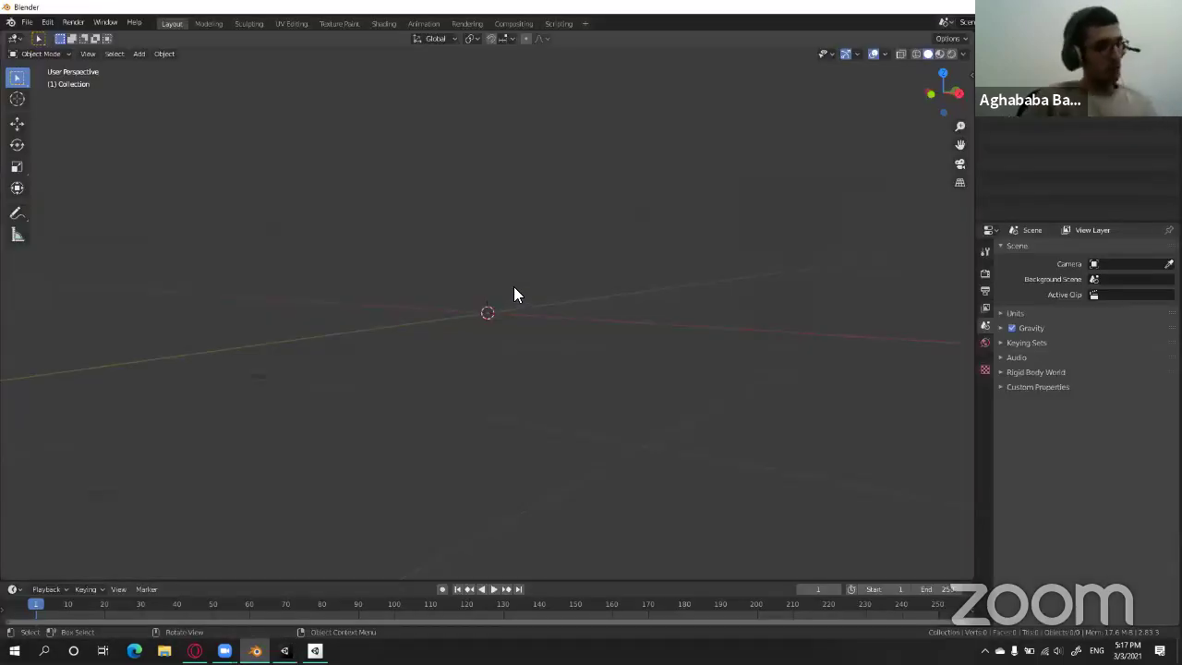
key("shift+a")
mouse_move(493, 286)
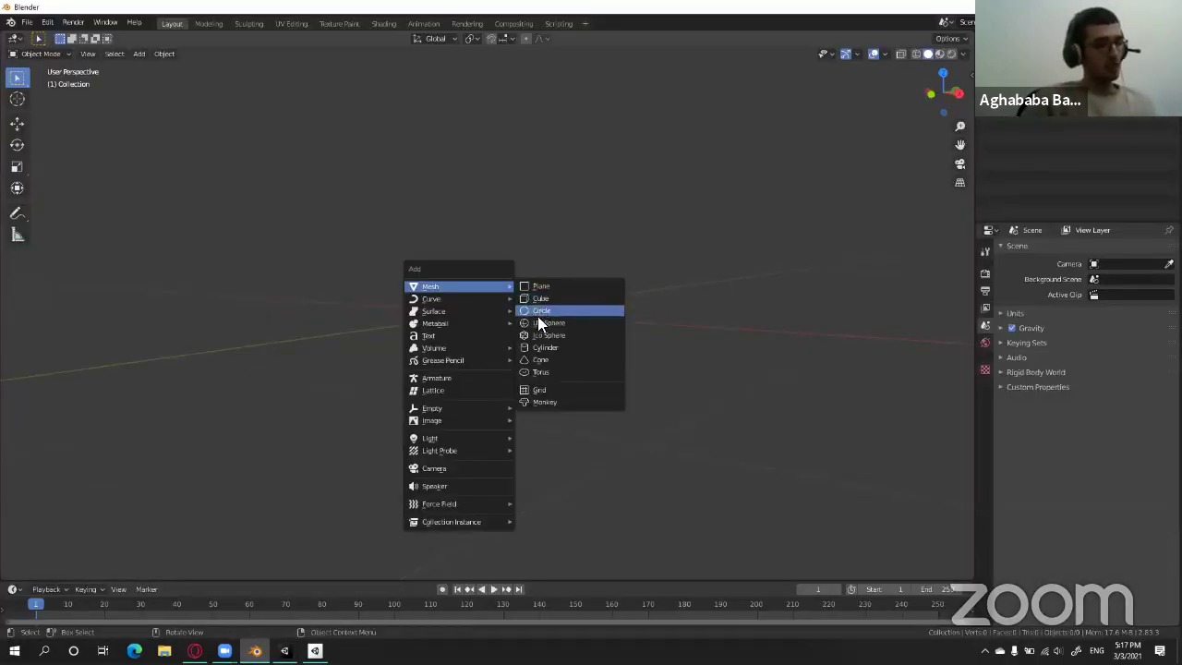
left_click(550, 401)
mouse_move(536, 406)
middle_mouse_down()
mouse_move(573, 362)
mouse_move(534, 268)
middle_mouse_up()
right_click(534, 267)
left_click(534, 269)
mouse_move(624, 367)
middle_mouse_down()
mouse_move(607, 403)
mouse_move(590, 407)
middle_mouse_up()
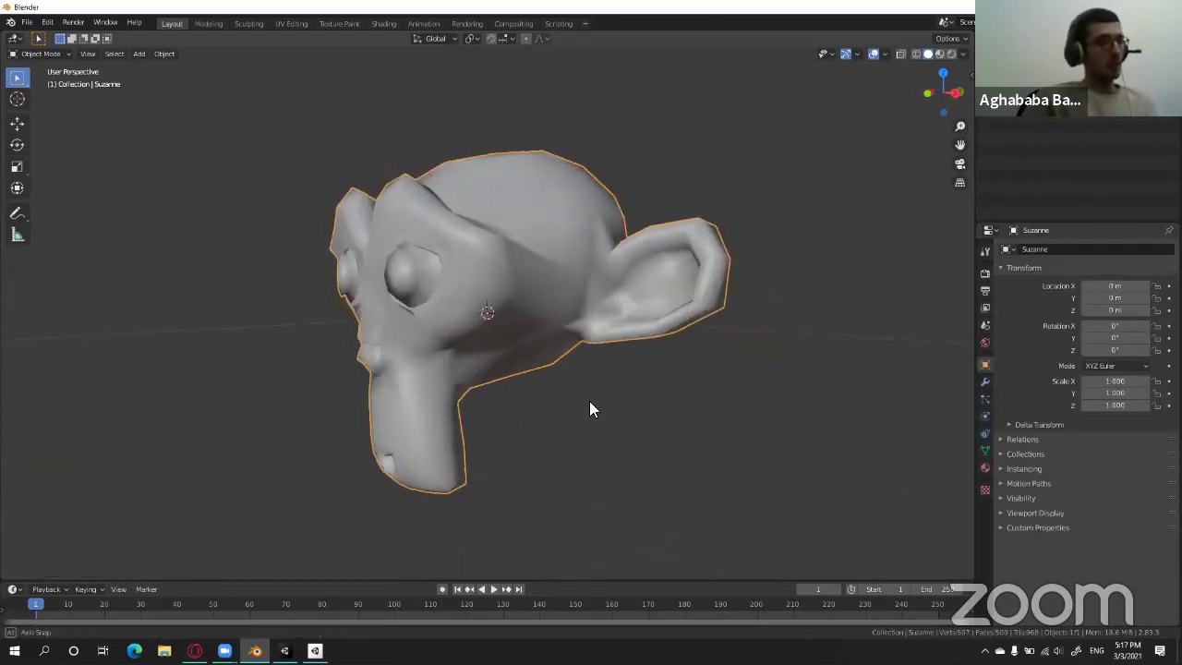
Export only the selected monkey as meymun.fbx to the Desktop, then return to Unity.
left_click(27, 22)
mouse_move(70, 198)
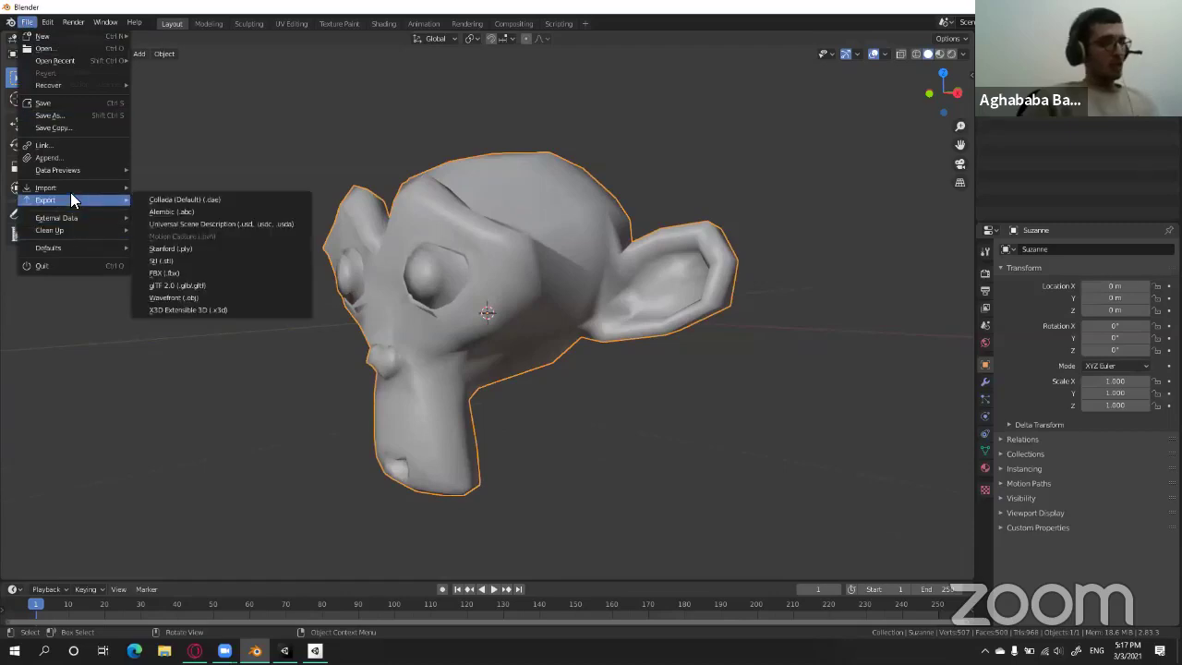
left_click(175, 274)
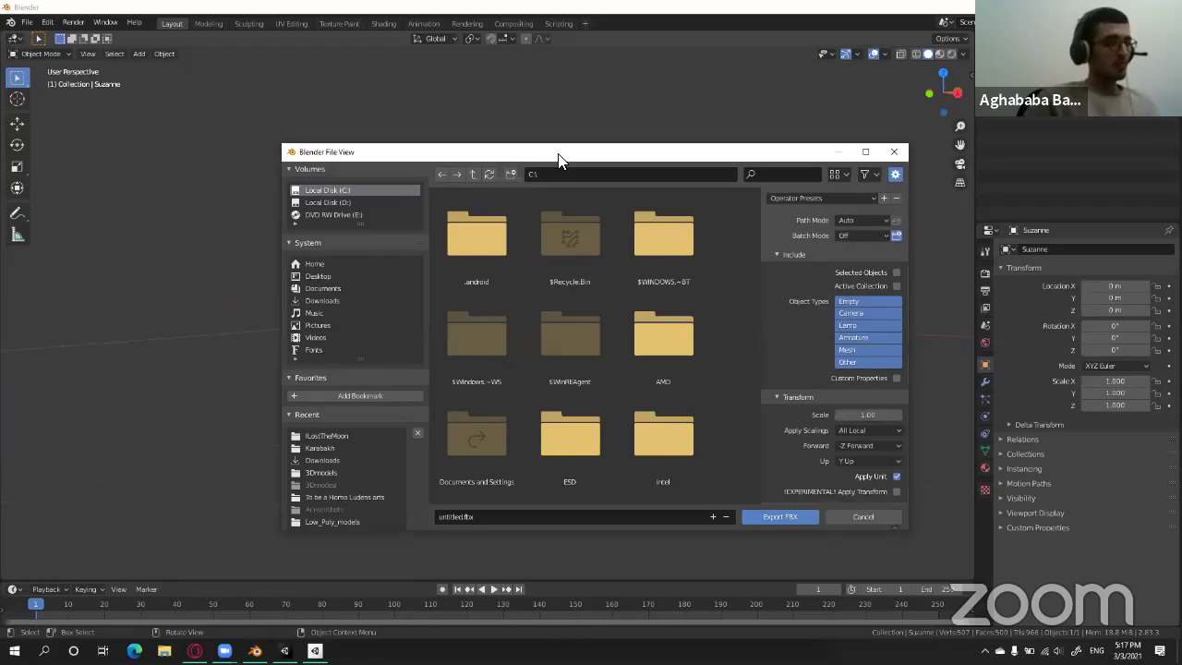
left_click(276, 231)
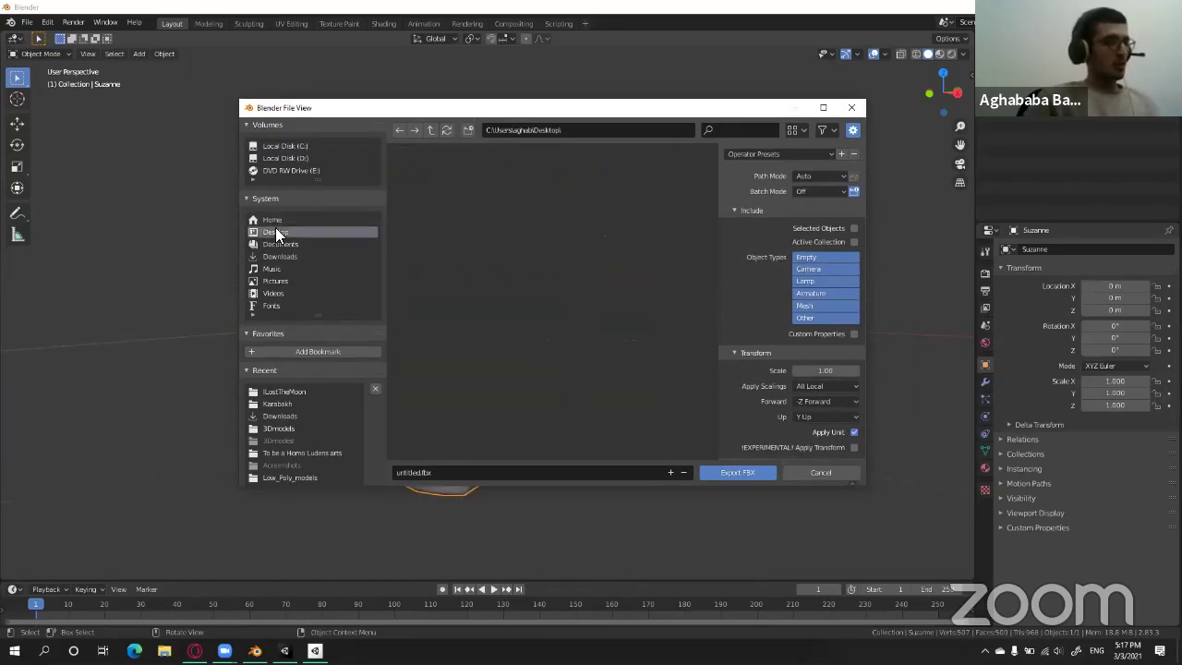
left_click(495, 473)
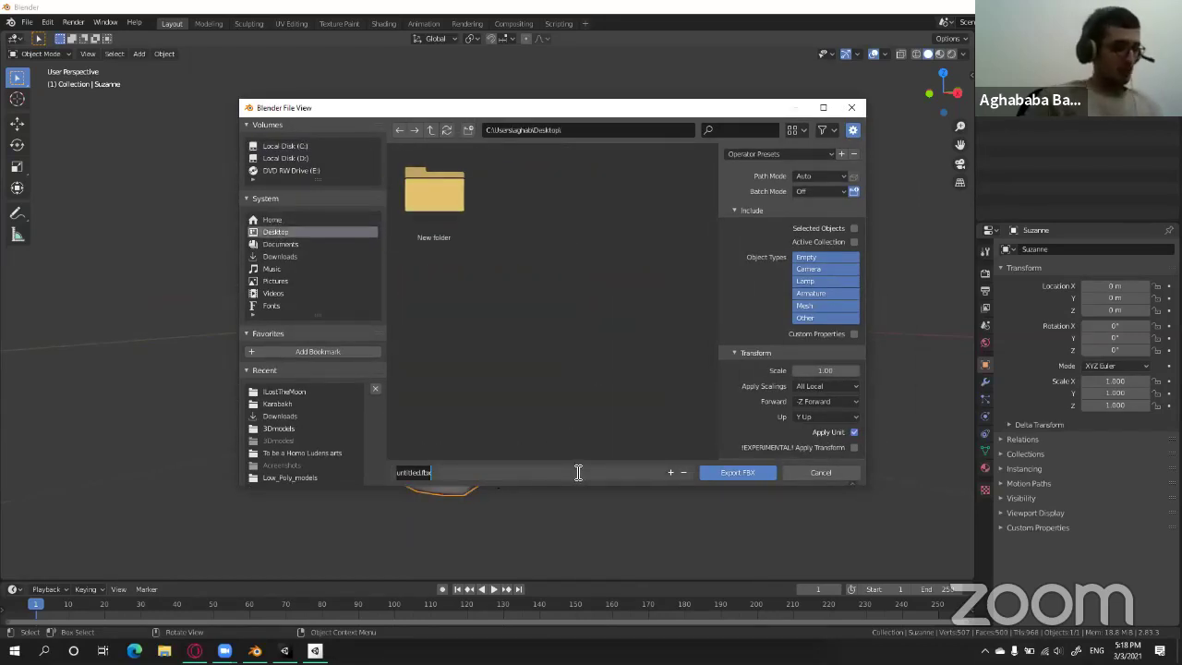
type("mee")
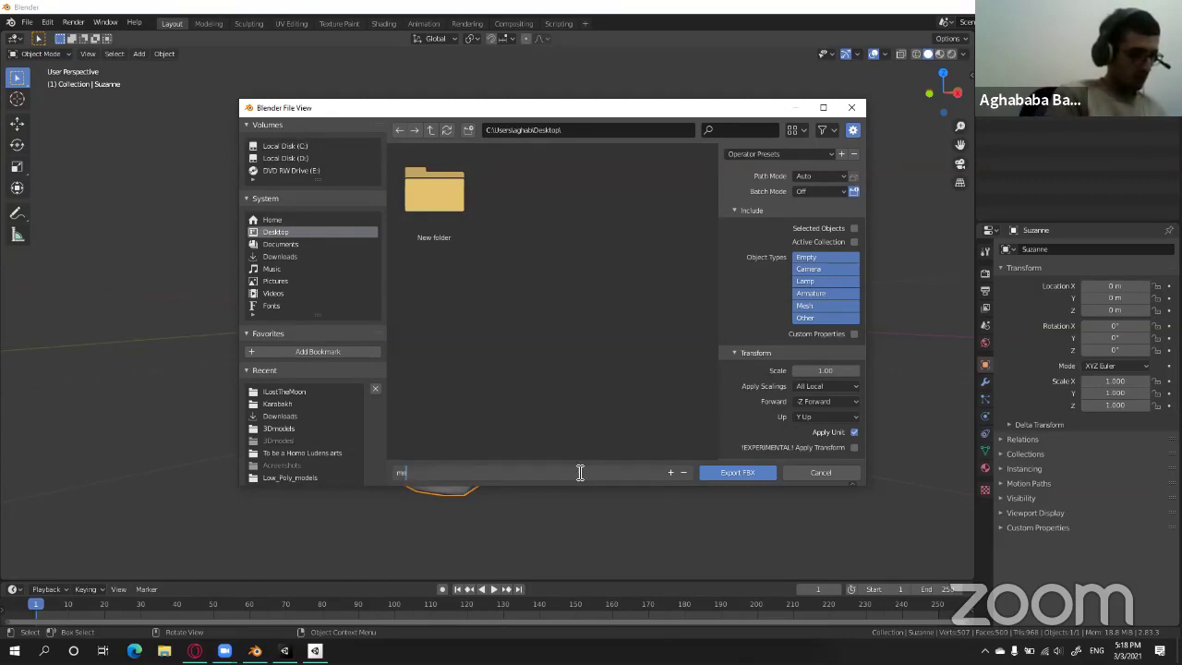
type("mun")
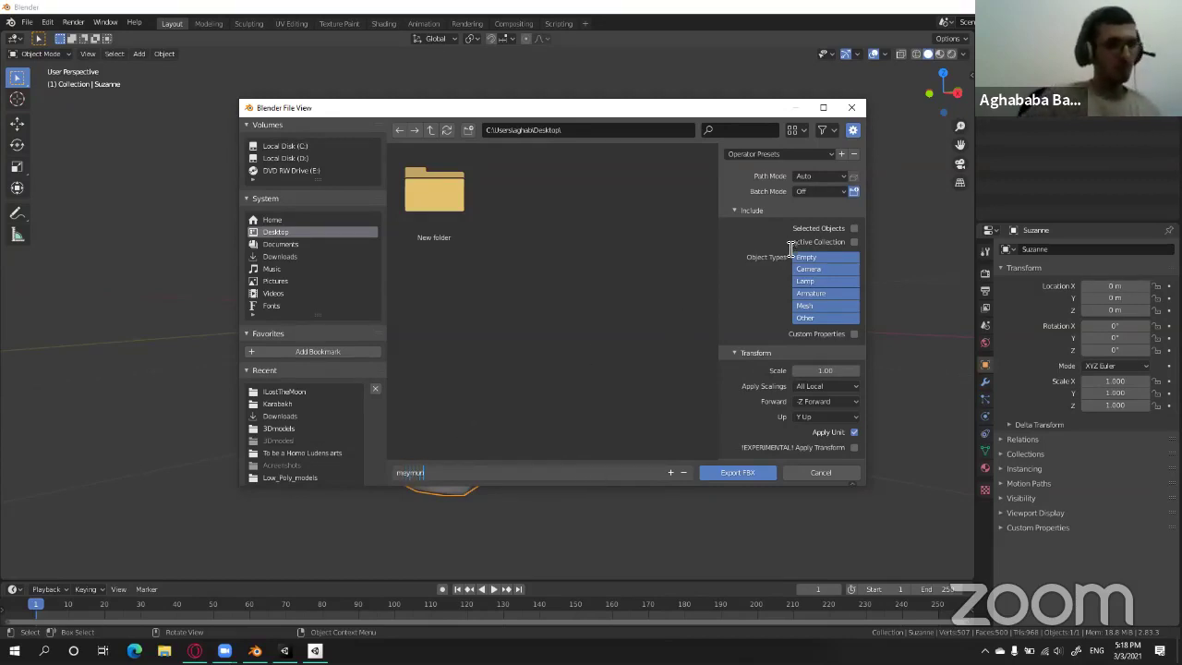
left_click(853, 228)
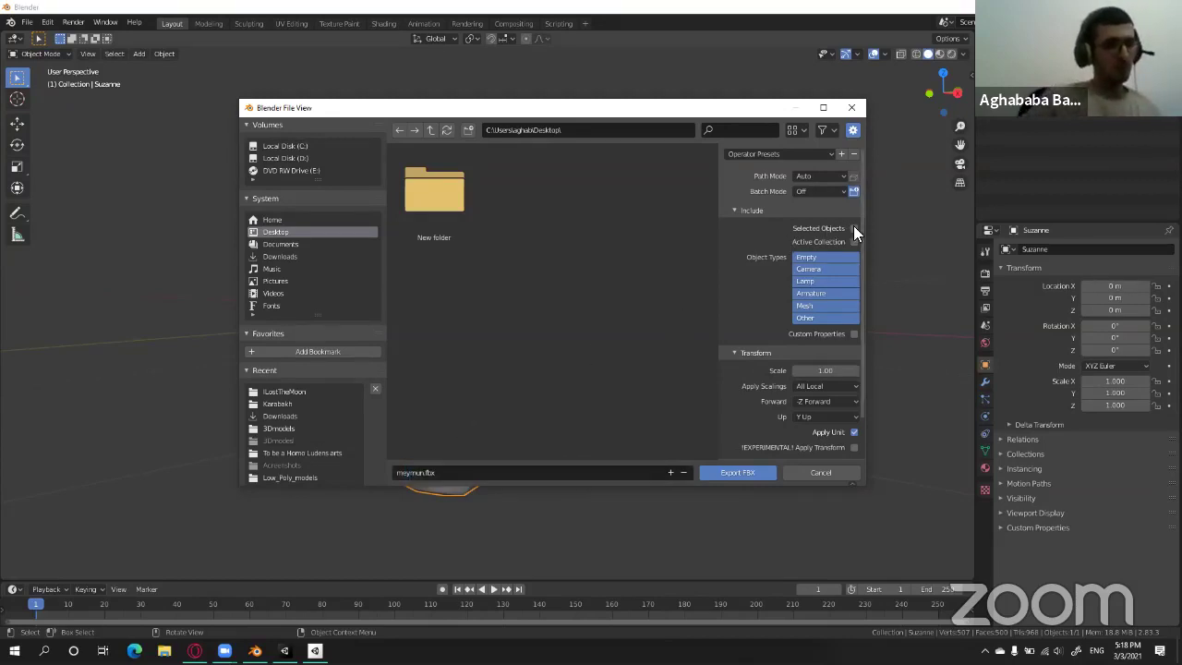
left_click(744, 472)
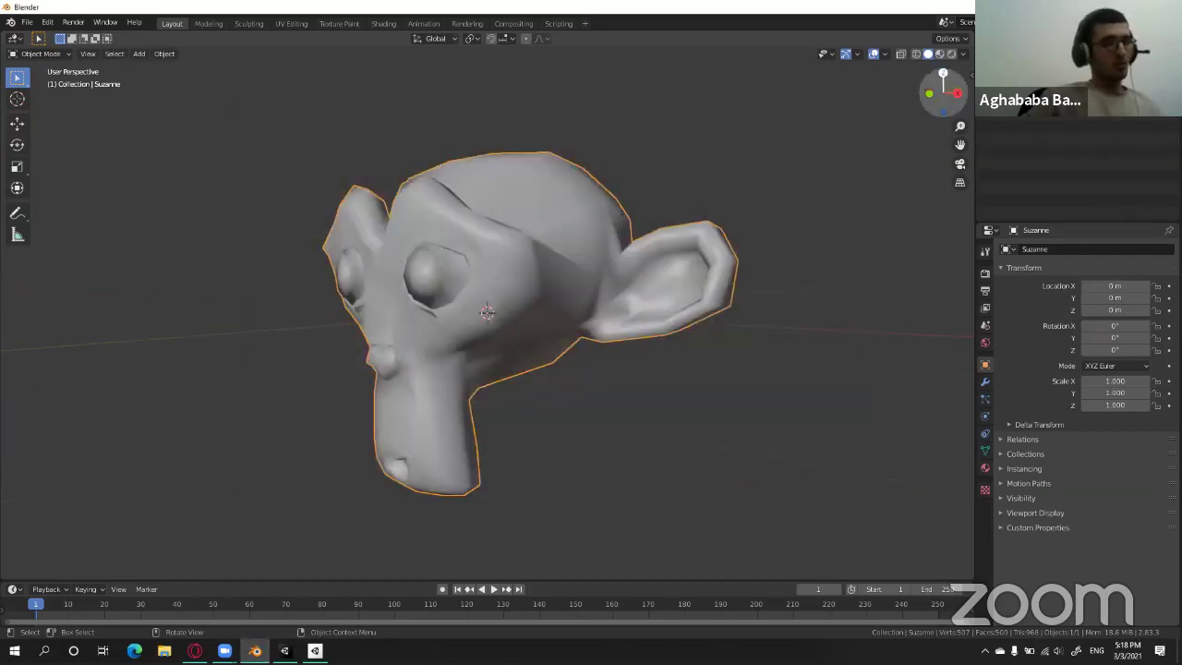
key("alt+Tab")
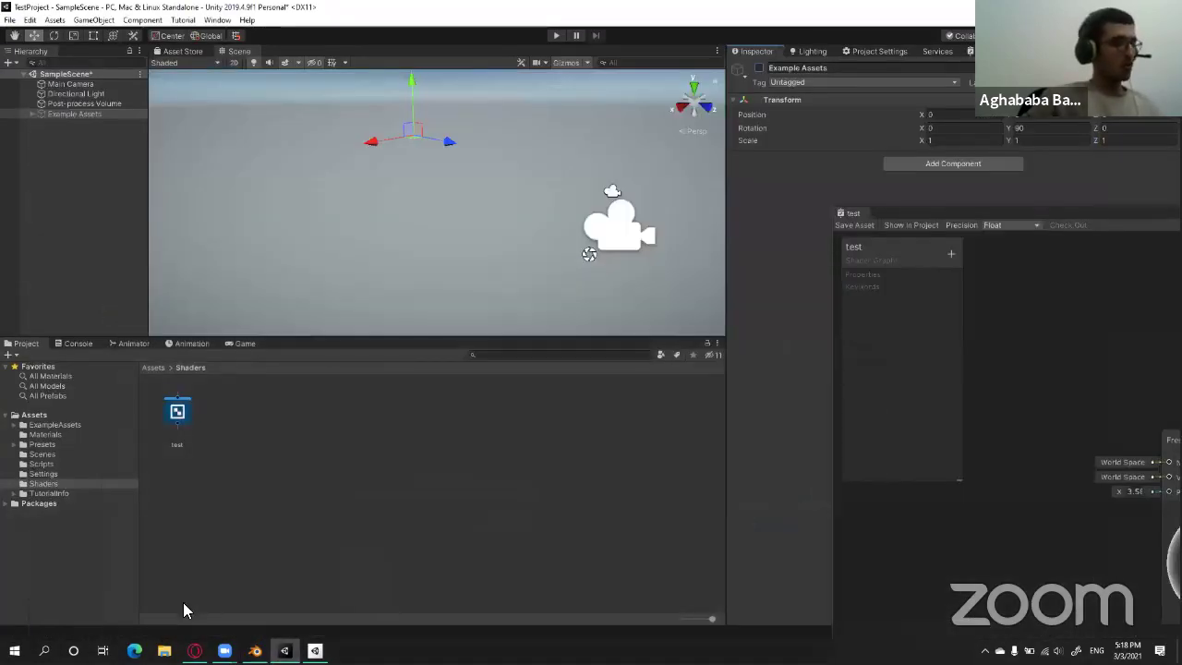
Restore, move and re-maximize the Unity editor window.
double_click(309, 6)
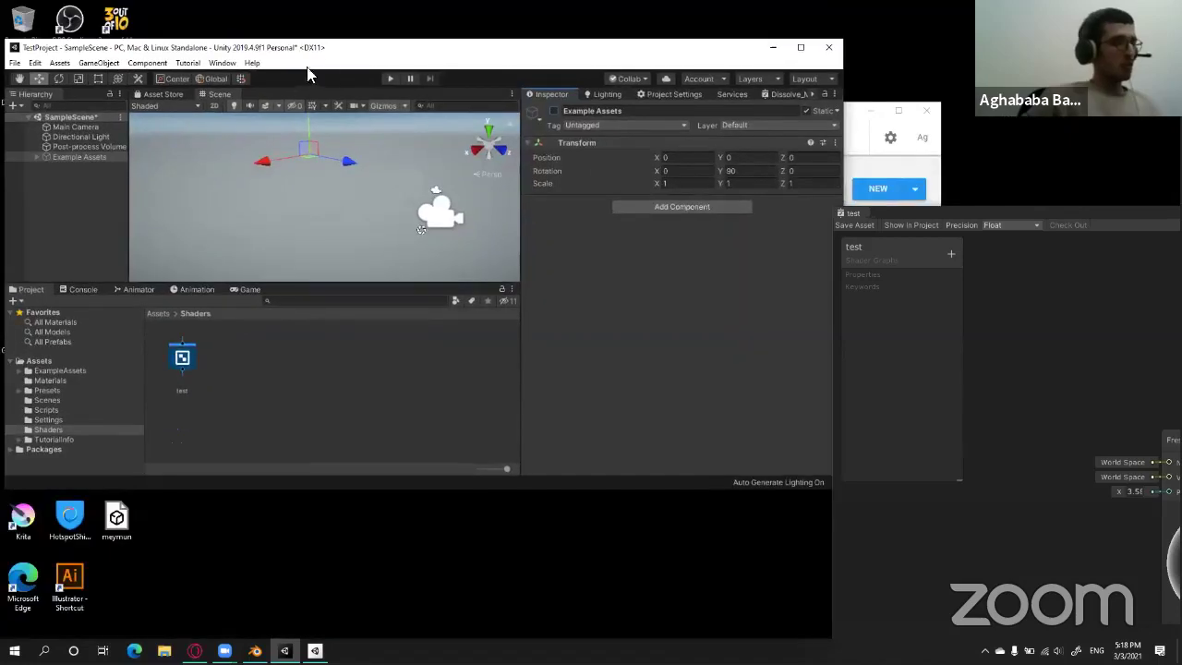
left_click_drag(343, 52, 543, 43)
double_click(544, 58)
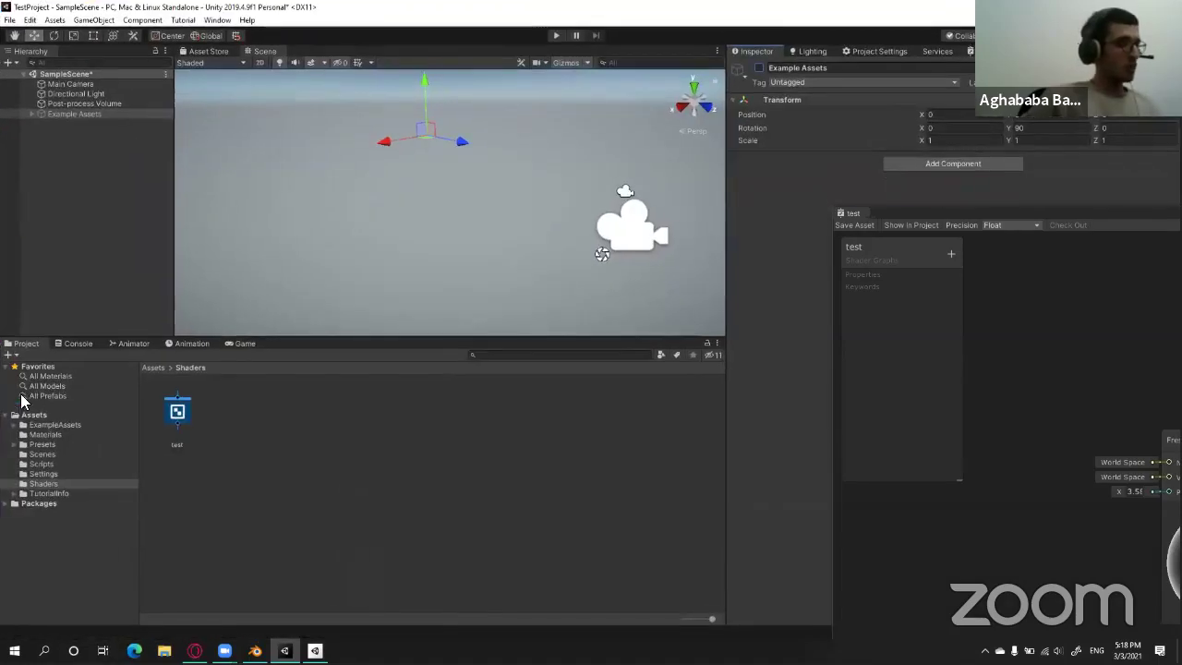
Create a folder named 3dmodels under Assets and enter it, finding it empty.
left_click(37, 420)
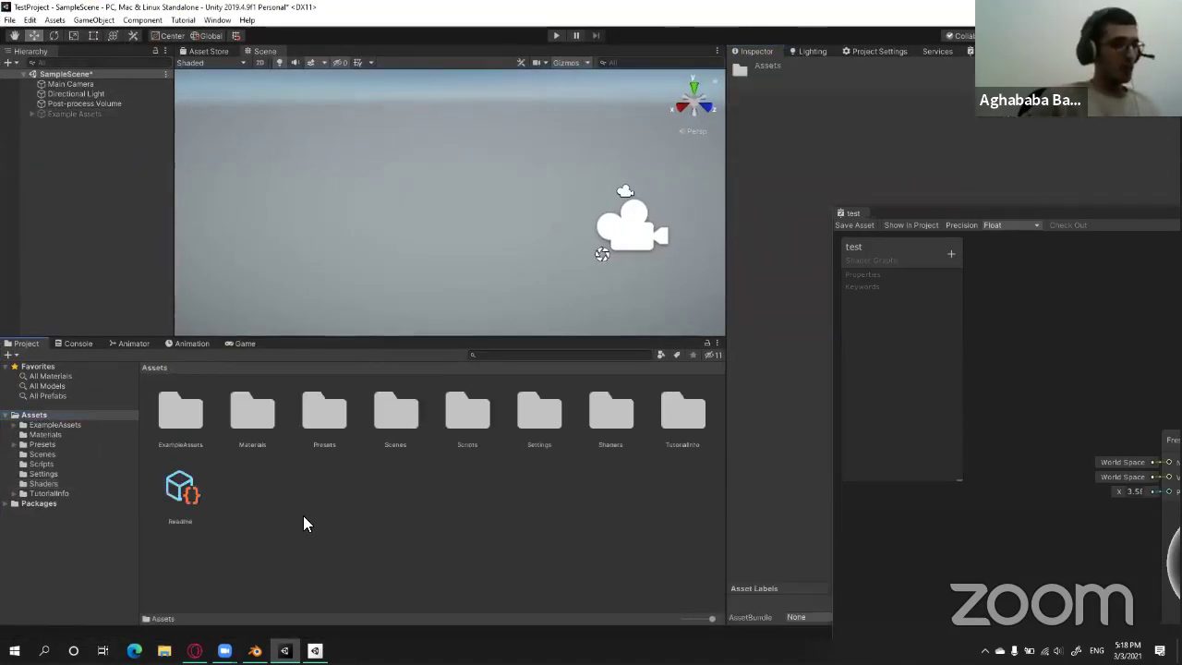
right_click(303, 516)
mouse_move(407, 210)
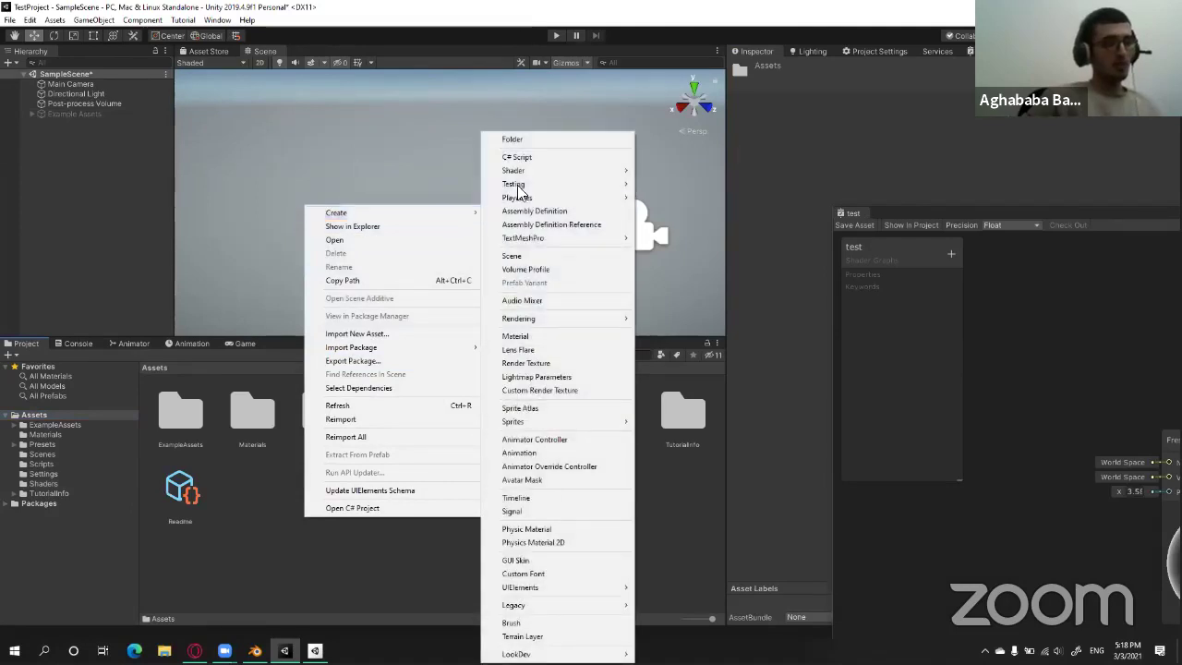
left_click(538, 141)
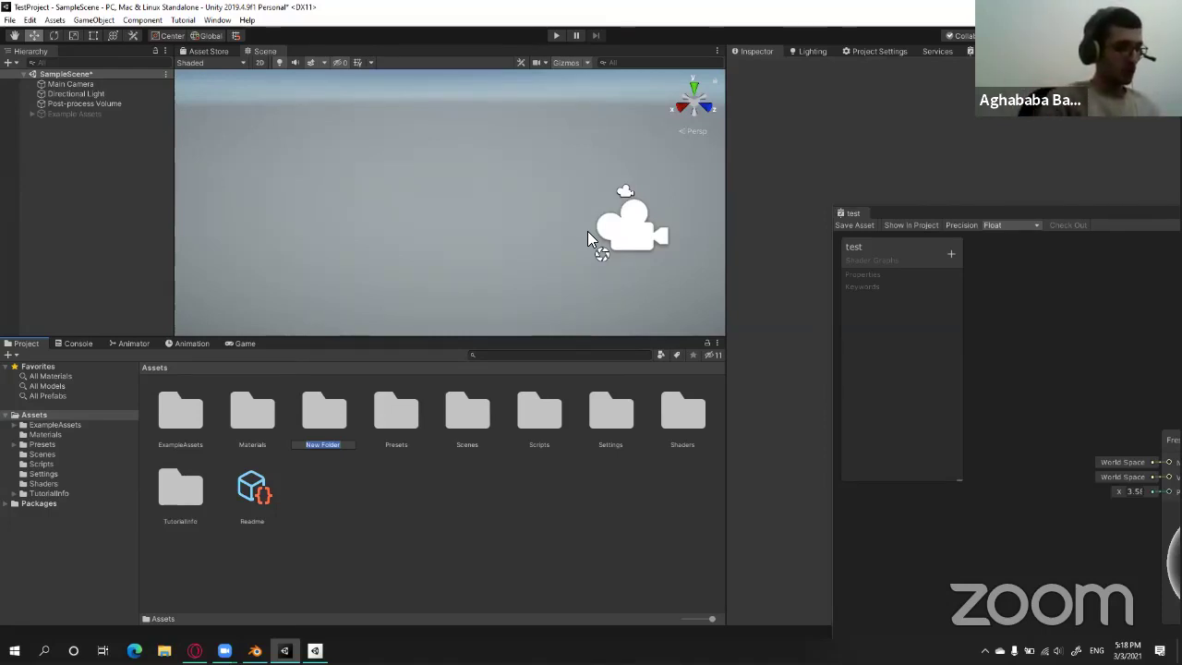
type("S")
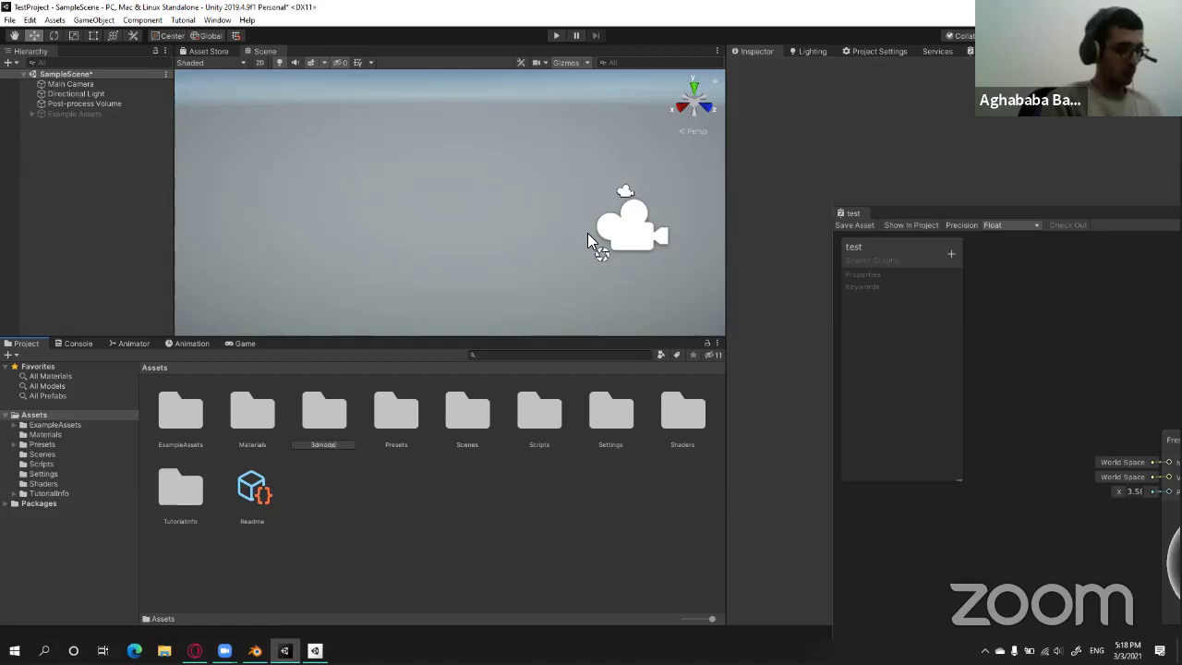
key("Return")
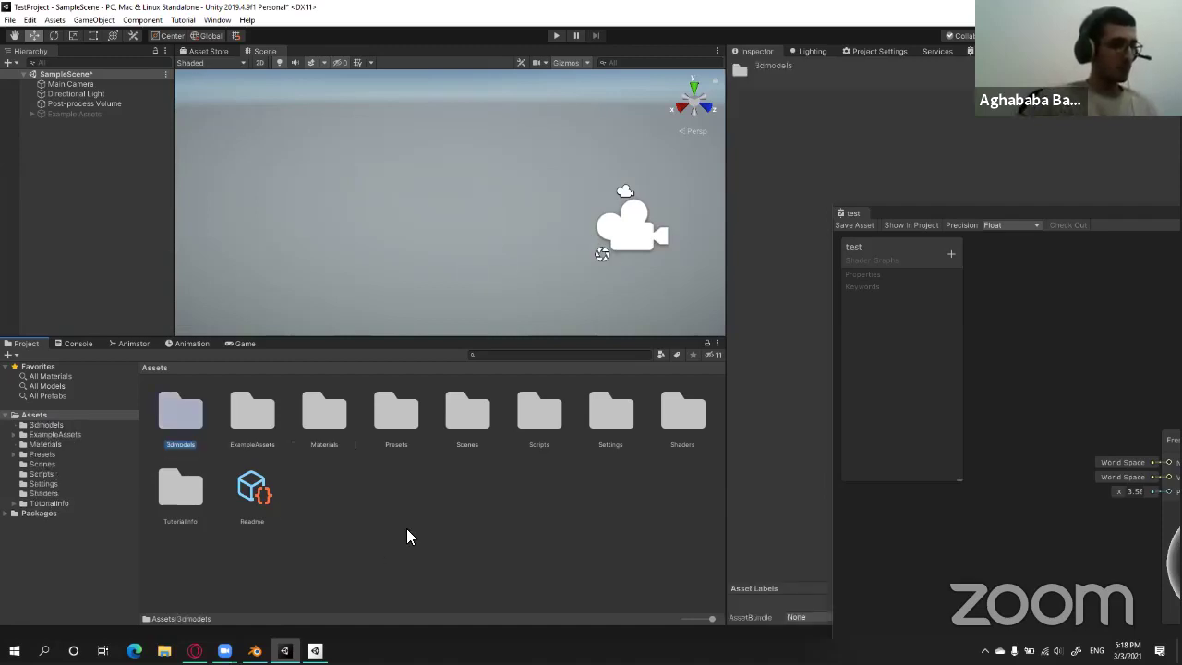
double_click(187, 423)
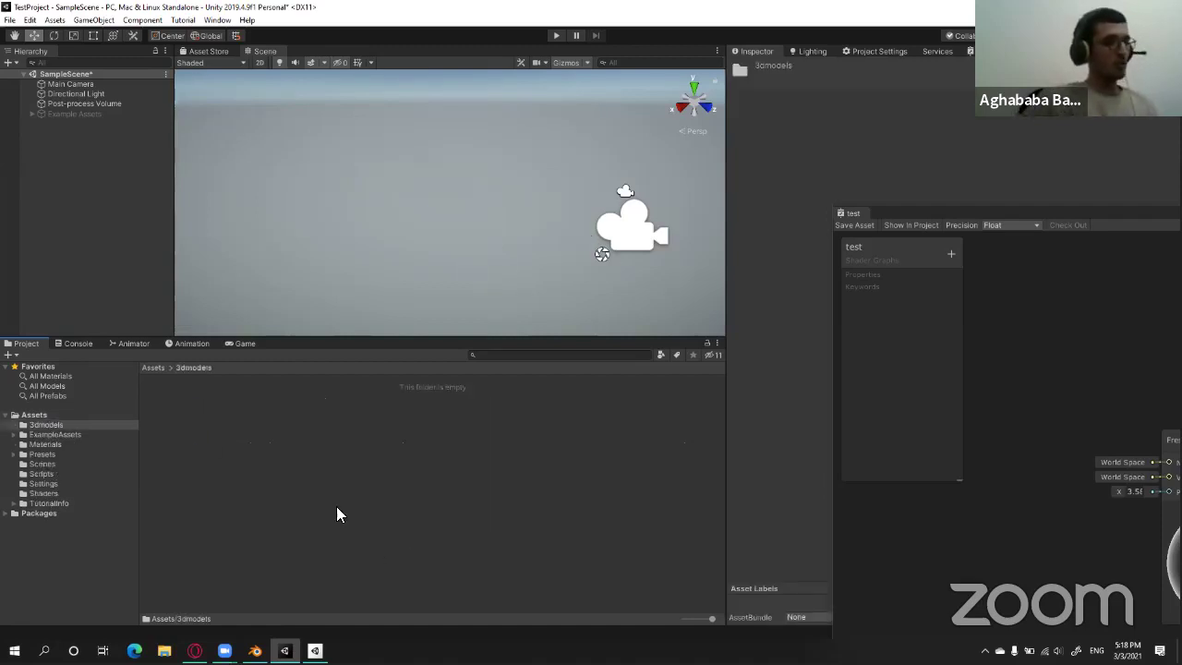
Import meymun.fbx from the Desktop into the 3dmodels folder.
right_click(294, 450)
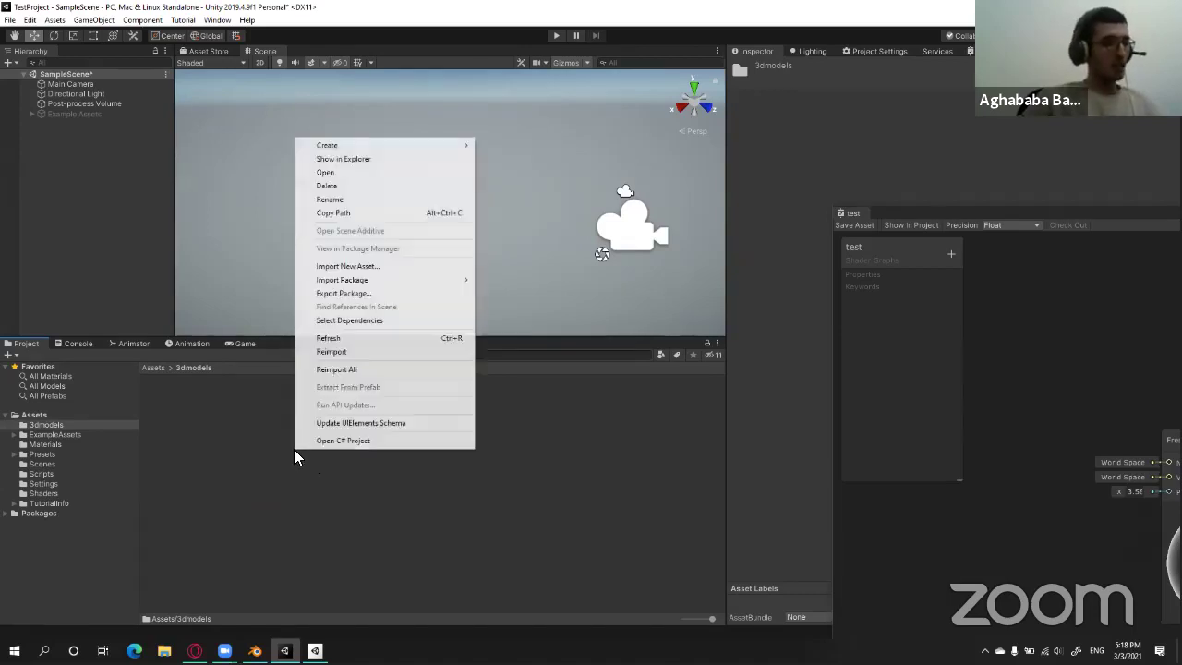
left_click(357, 268)
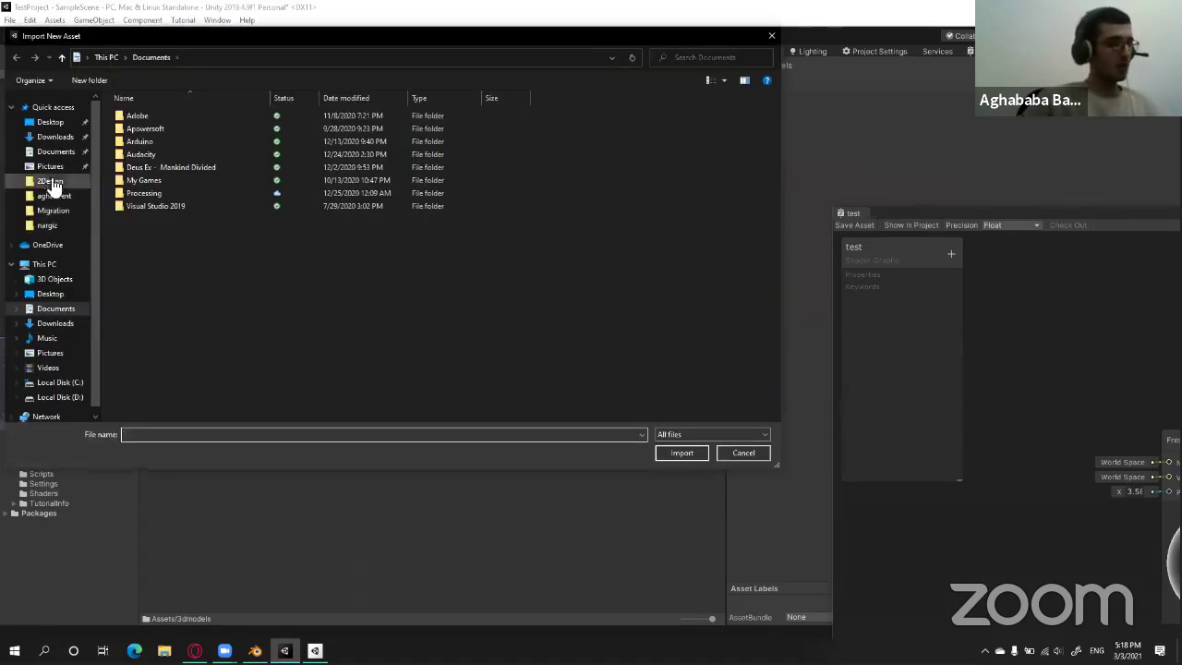
left_click(50, 122)
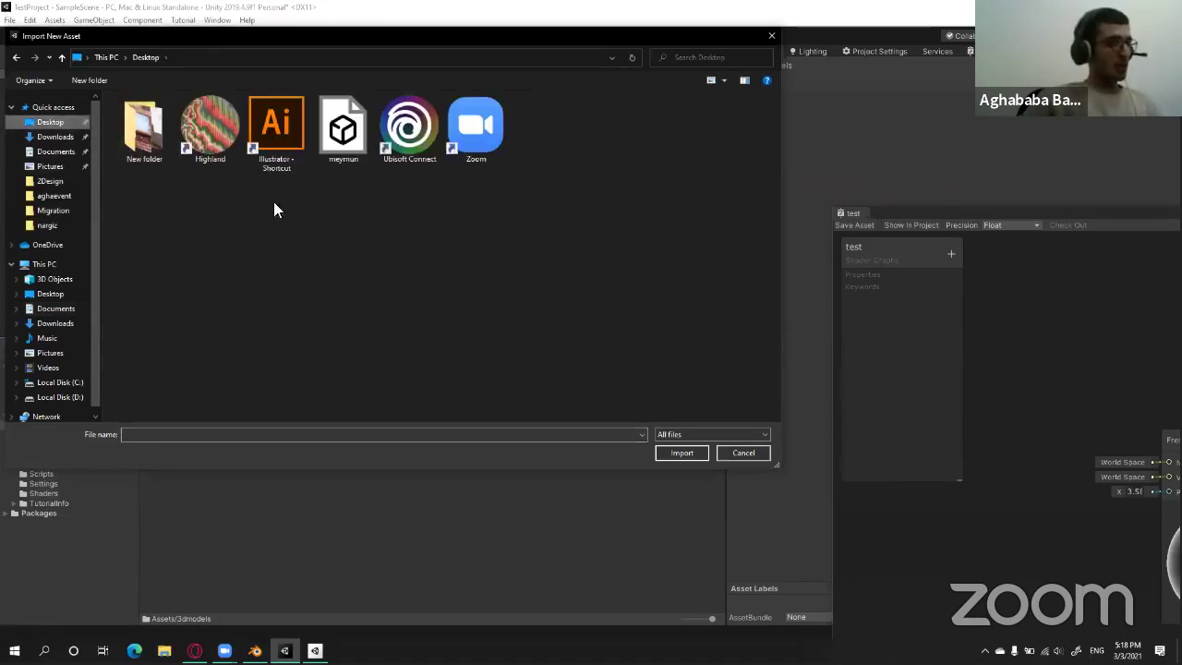
left_click(340, 152)
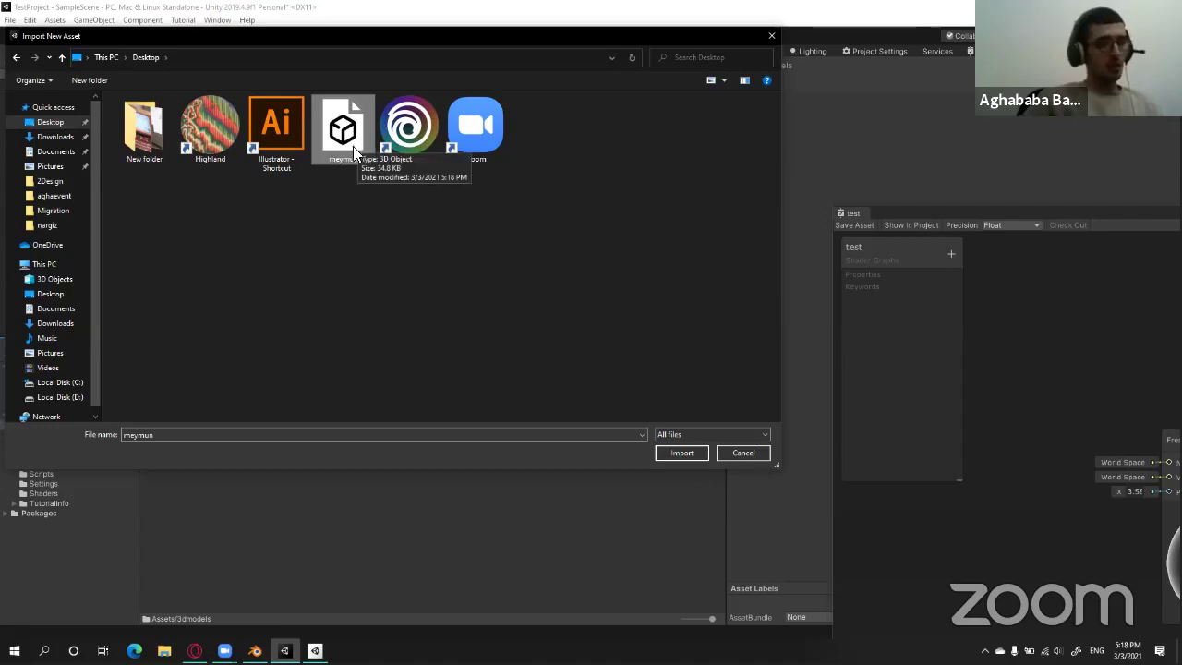
left_click(677, 452)
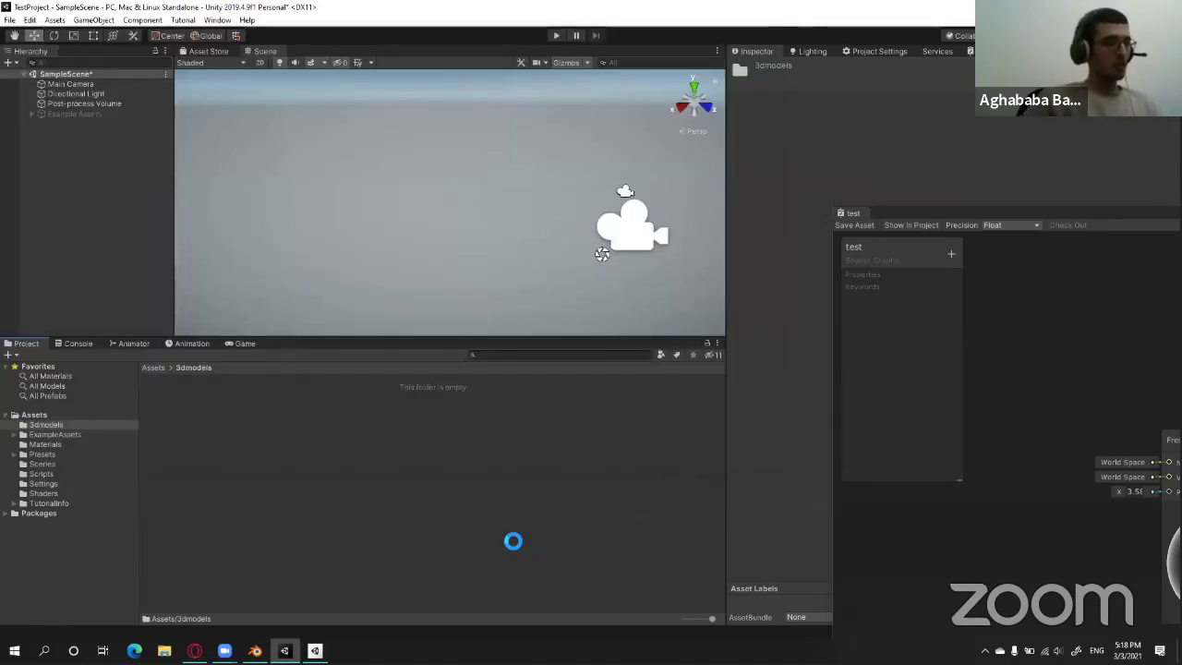
Place the meymun model in the scene, frame it from the front, and deselect it.
left_click(330, 473)
mouse_move(128, 180)
left_mouse_down()
mouse_move(103, 152)
mouse_move(115, 163)
left_mouse_up()
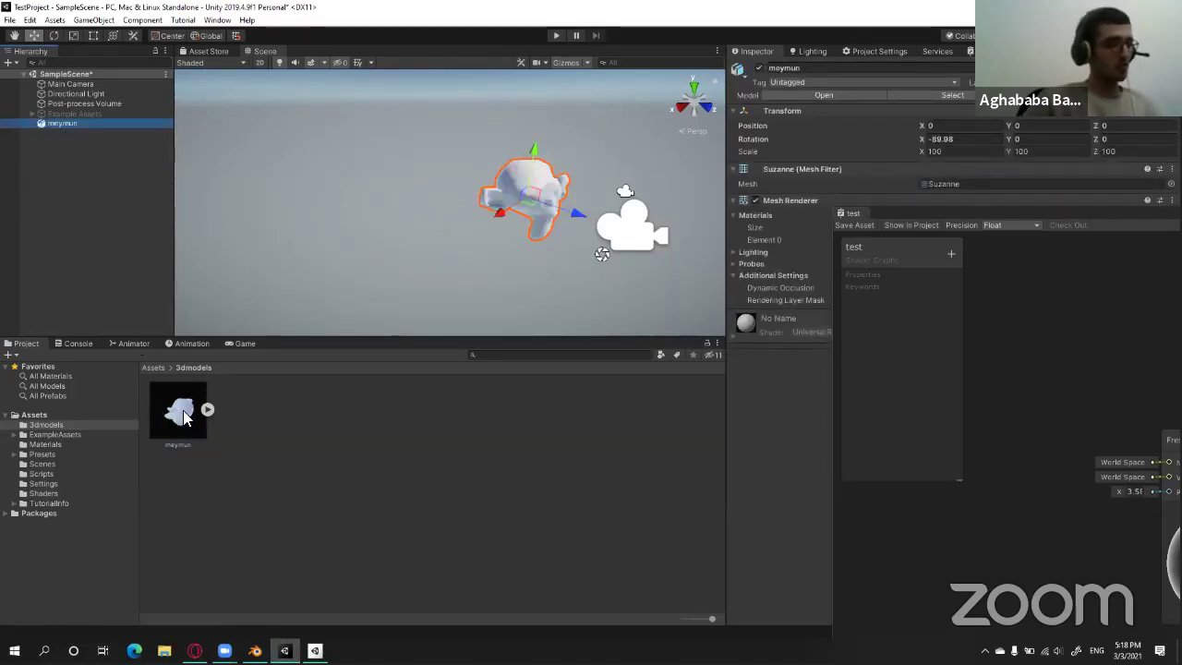
key("f")
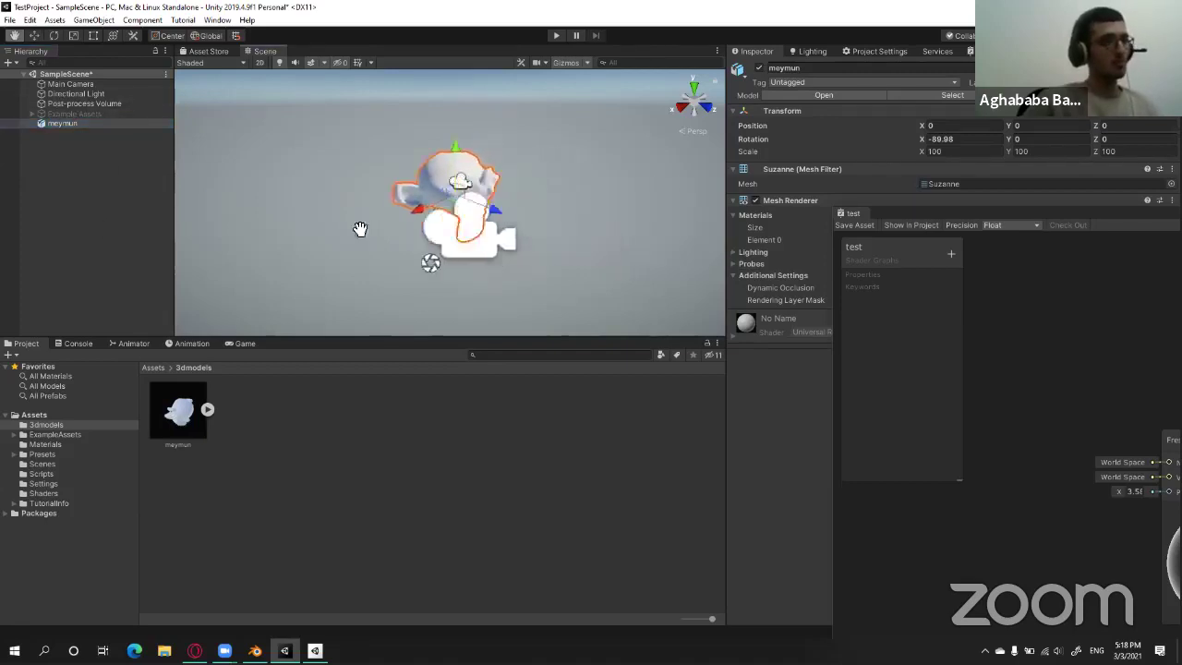
mouse_move(528, 242)
left_mouse_down("alt")
mouse_move(297, 164)
mouse_move(569, 255)
mouse_move(374, 173)
mouse_move(549, 237)
mouse_move(567, 267)
mouse_move(588, 203)
mouse_move(558, 234)
left_mouse_up("alt")
left_click(588, 203)
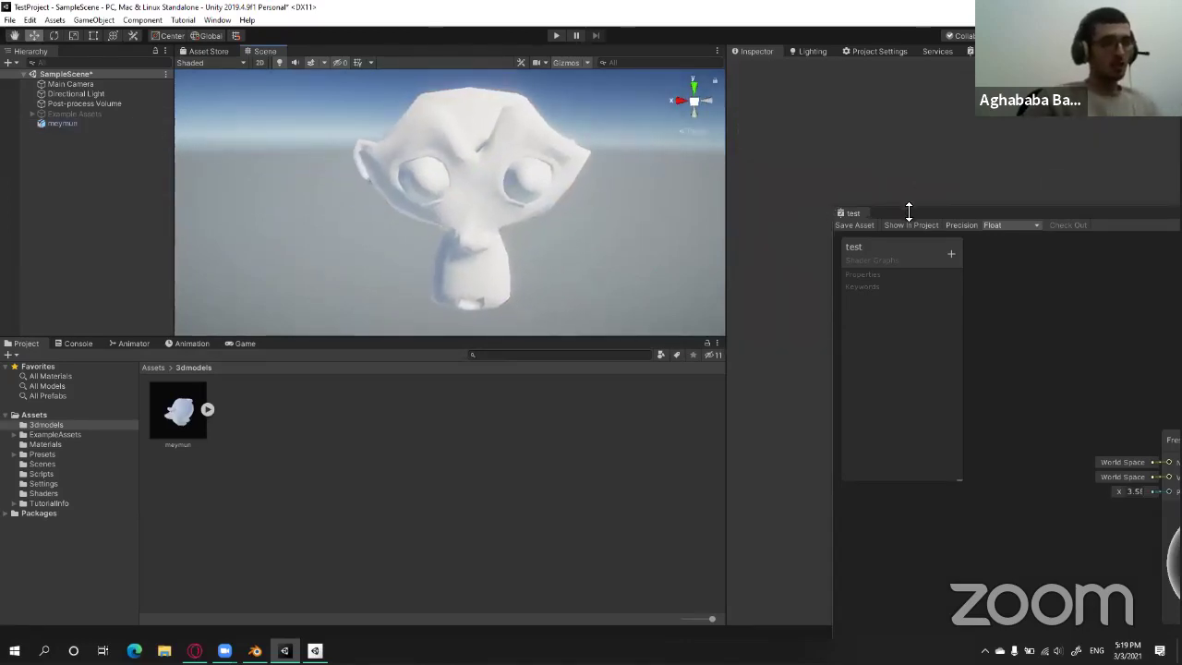
Create a material from the test shader graph in Shaders, keeping the name Shader Graphs_test.
left_click_drag(906, 211, 862, 200)
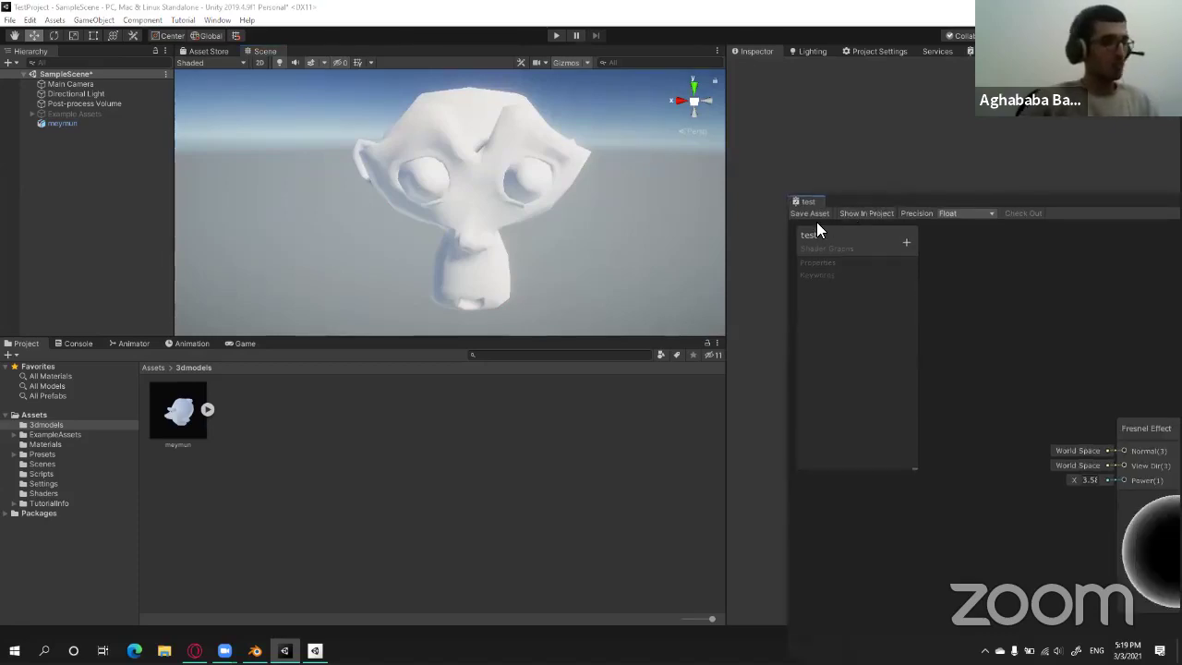
left_click(44, 494)
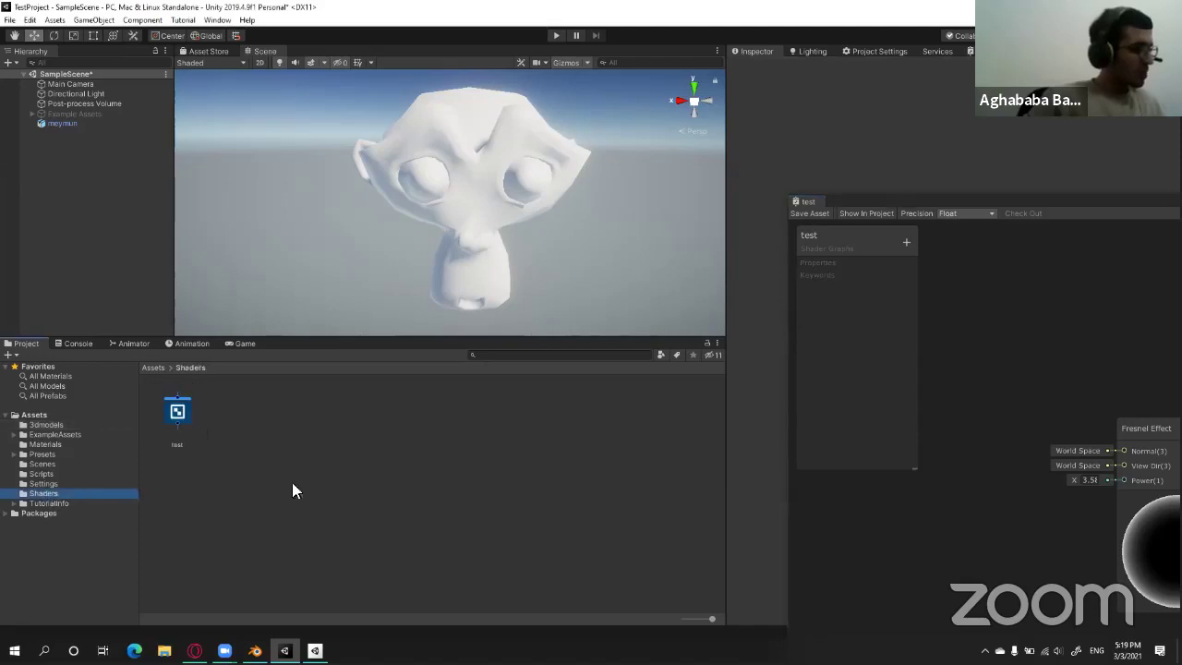
left_click(177, 413)
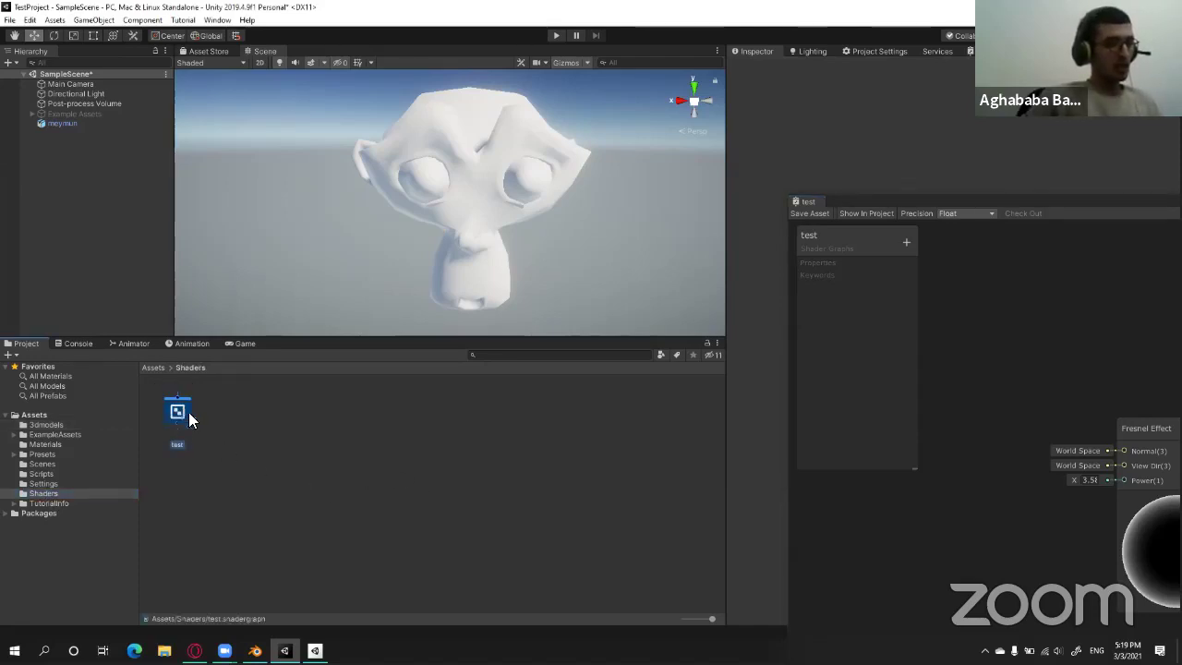
right_click(177, 412)
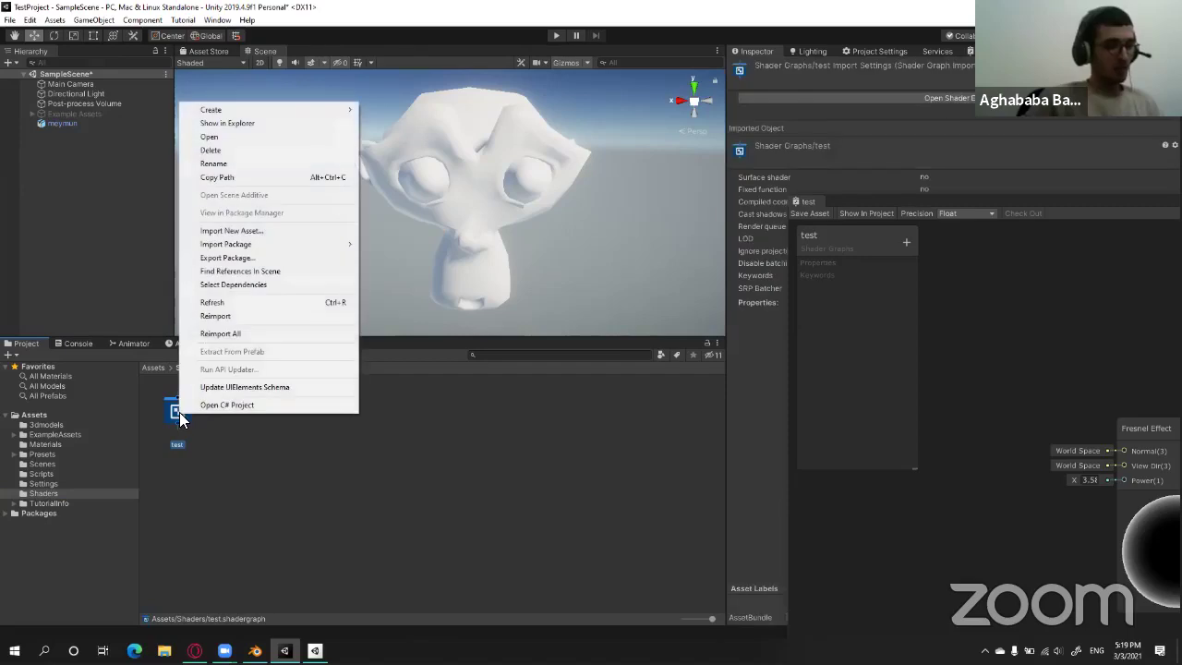
mouse_move(323, 118)
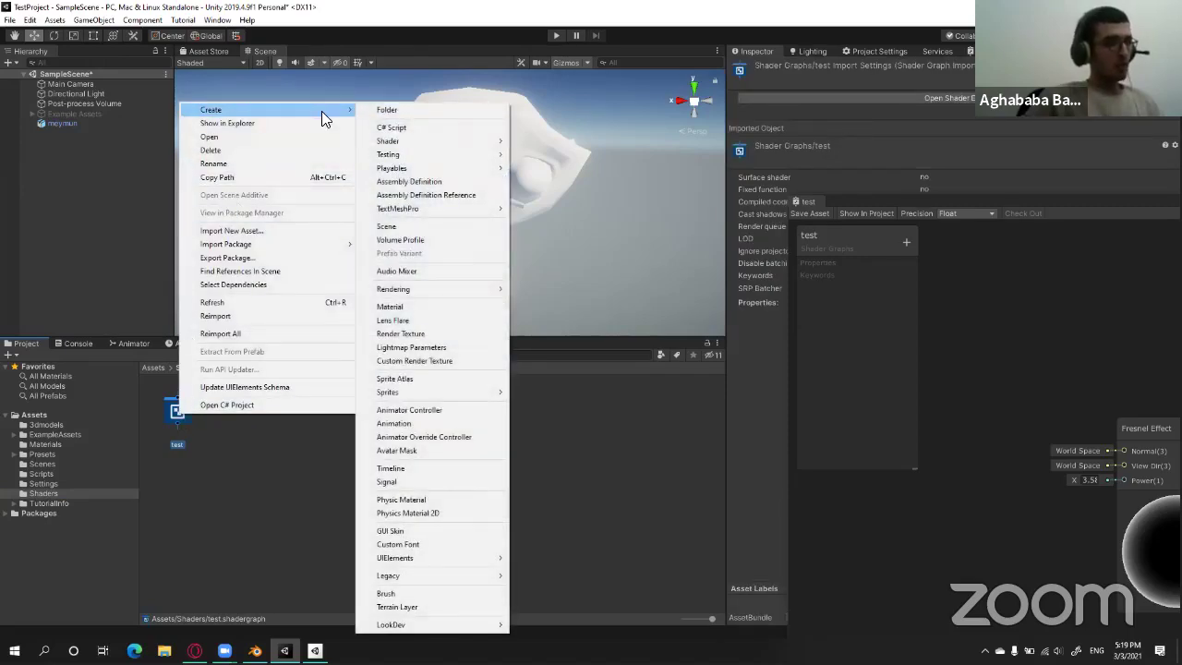
left_click(403, 306)
key("Return")
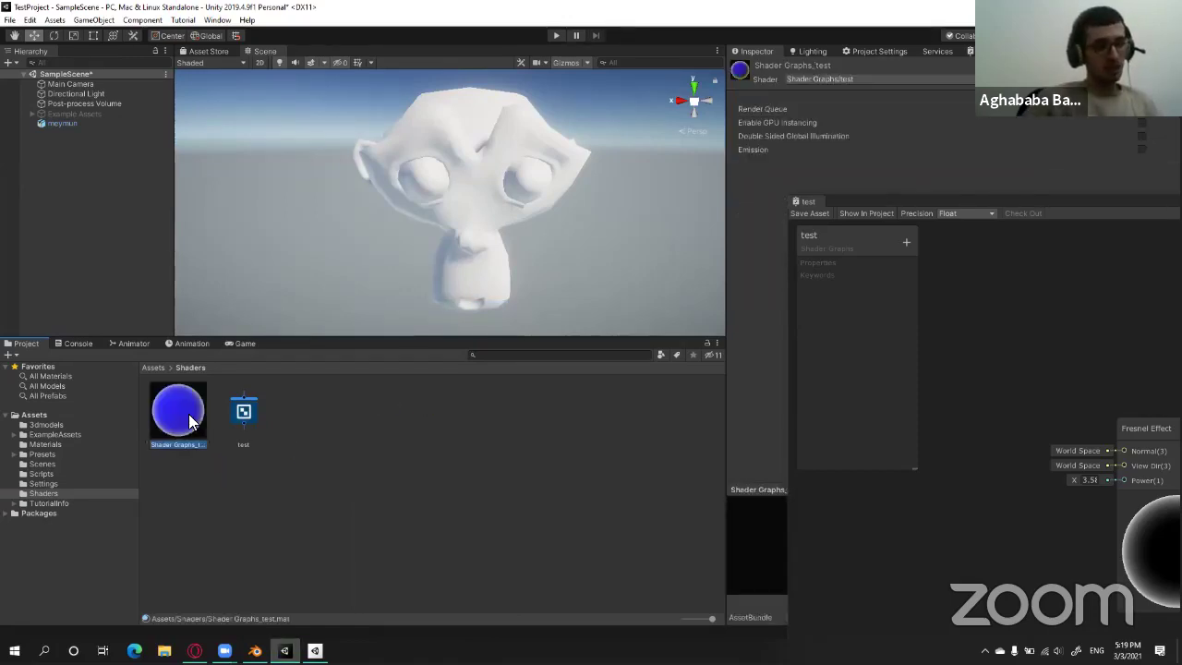
Bring up the Shaders folder's right-click Create menu again.
right_click(334, 428)
mouse_move(456, 124)
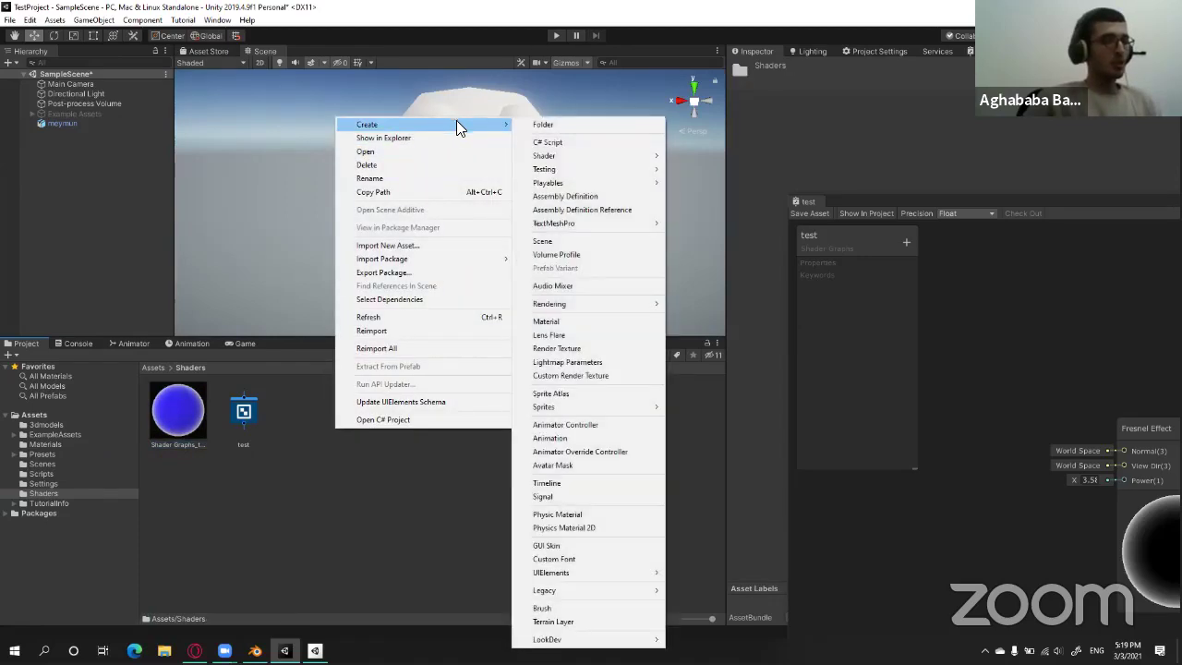
right_click(343, 440)
Create a new blank material in Shaders named test.
right_click(339, 440)
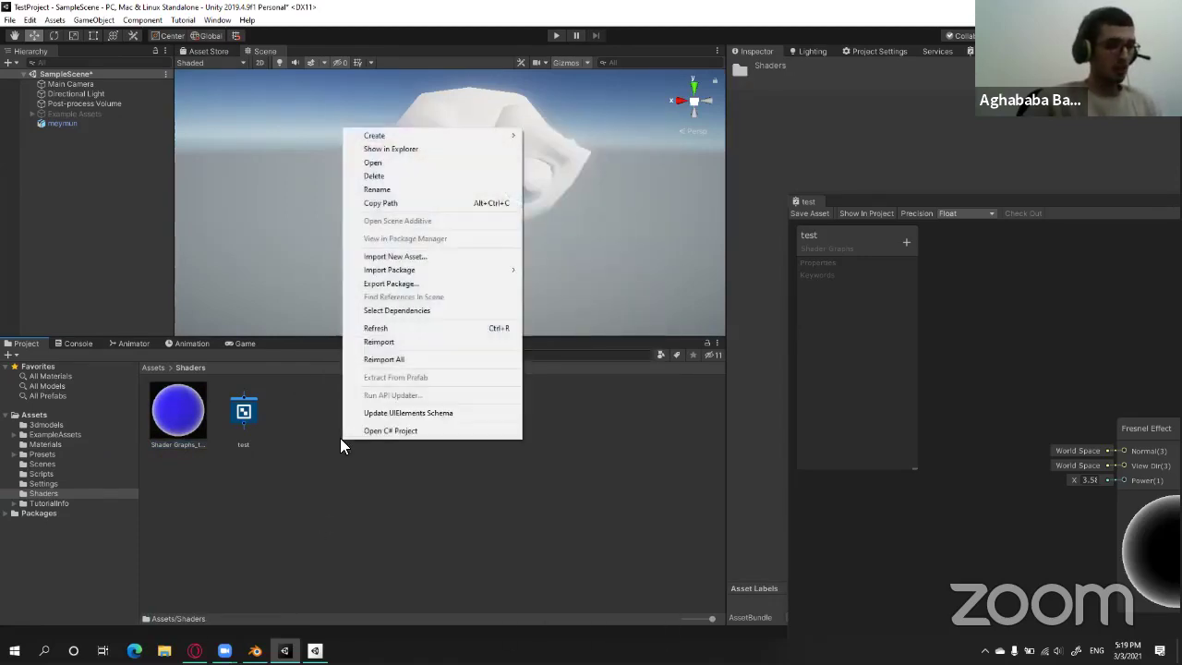
mouse_move(487, 133)
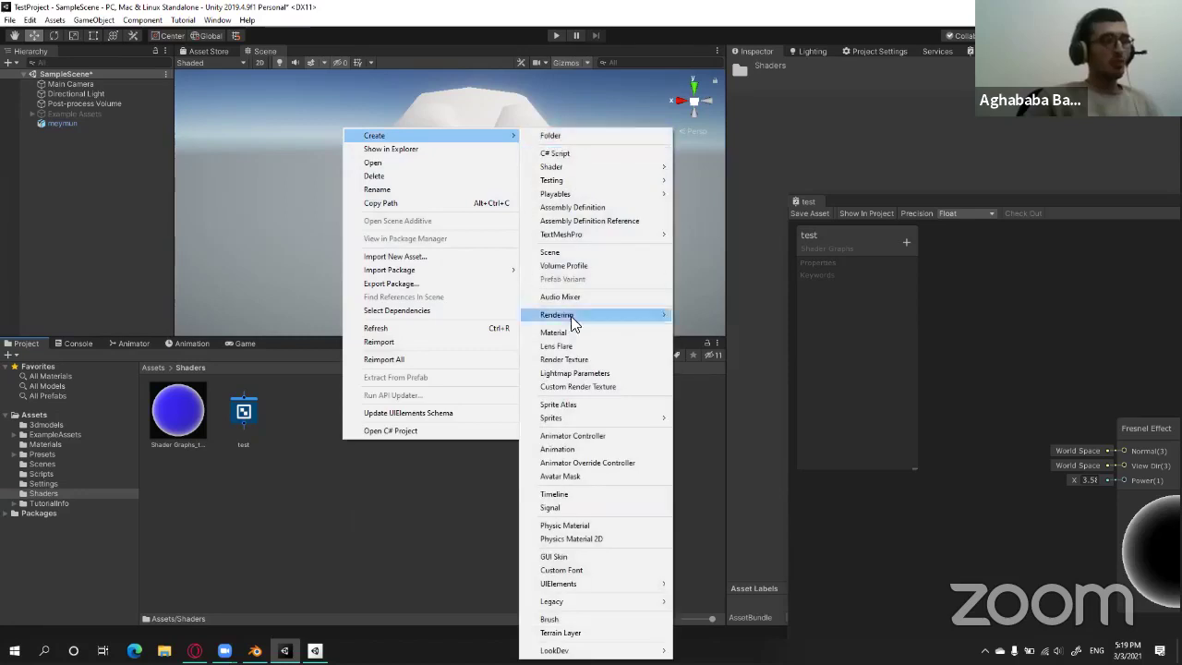
left_click(568, 333)
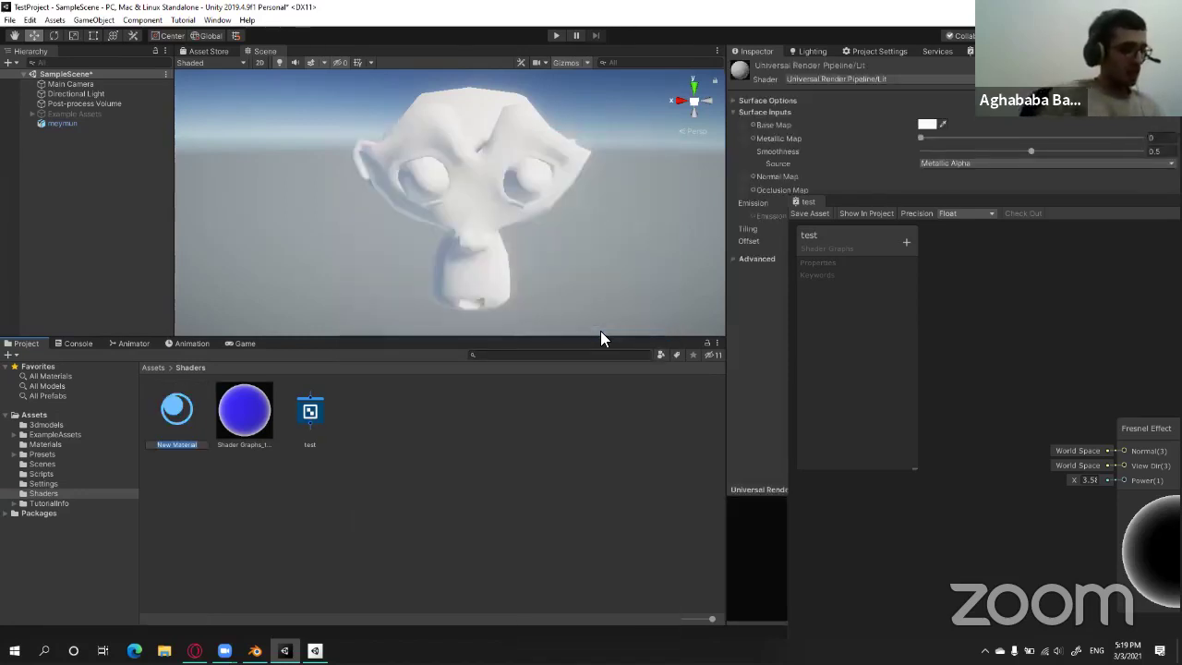
type("test")
key("Return")
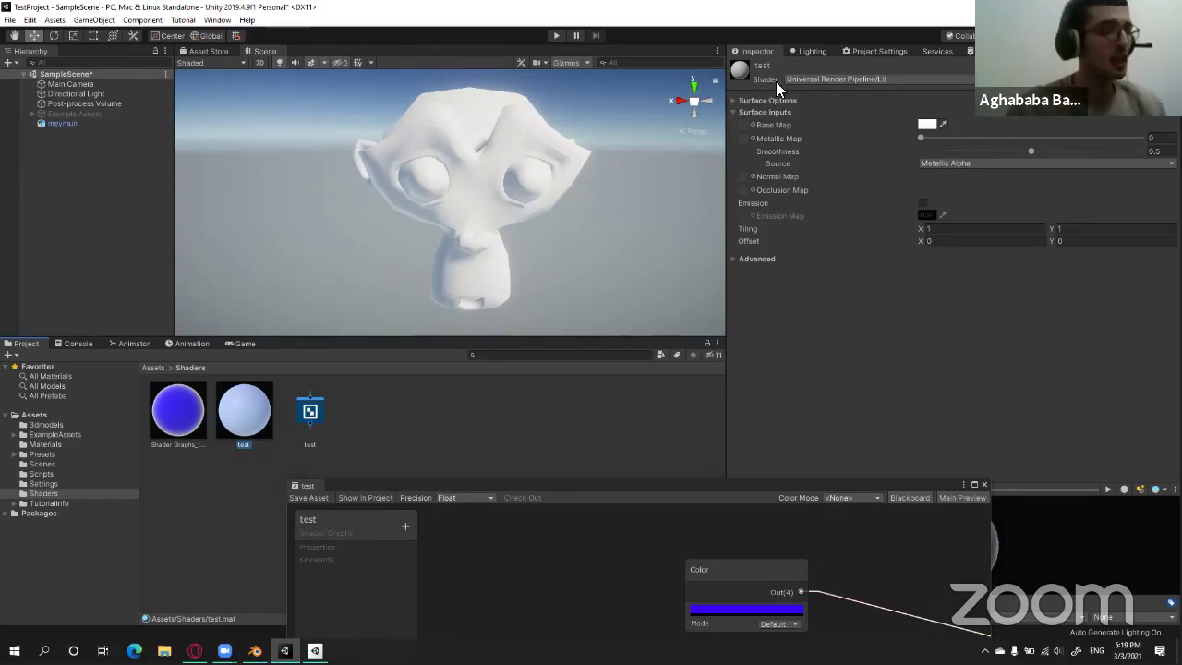
Set the test material's shader to Shader Graphs/test.
left_click(802, 79)
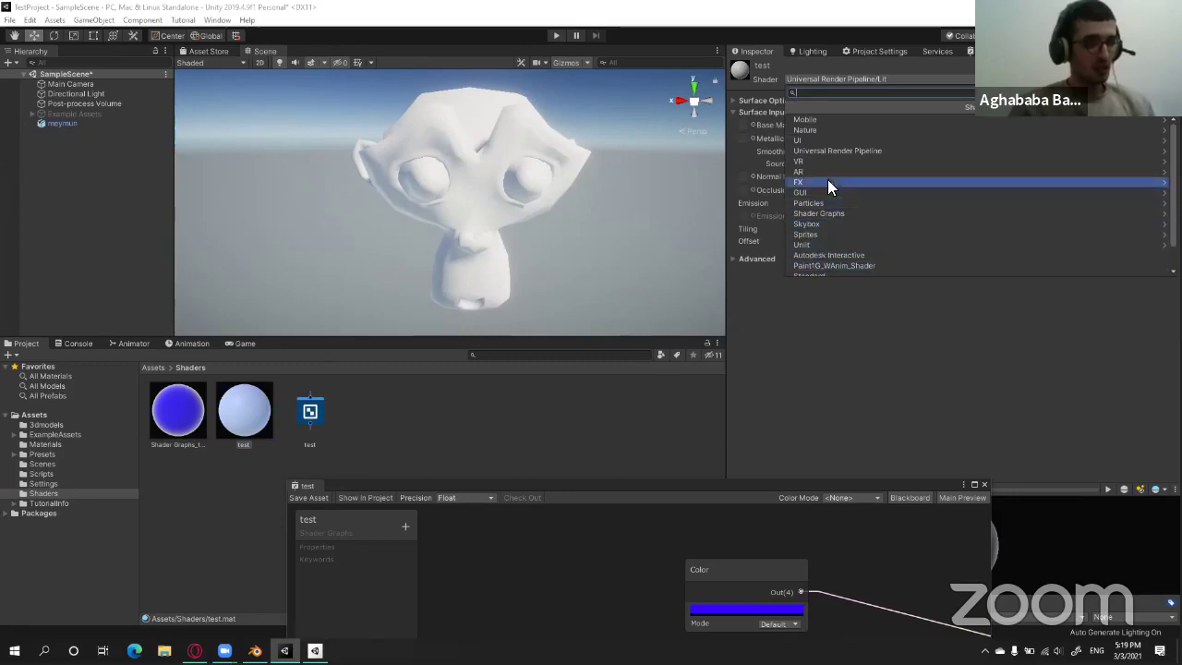
scroll(820, 231, "down", 2)
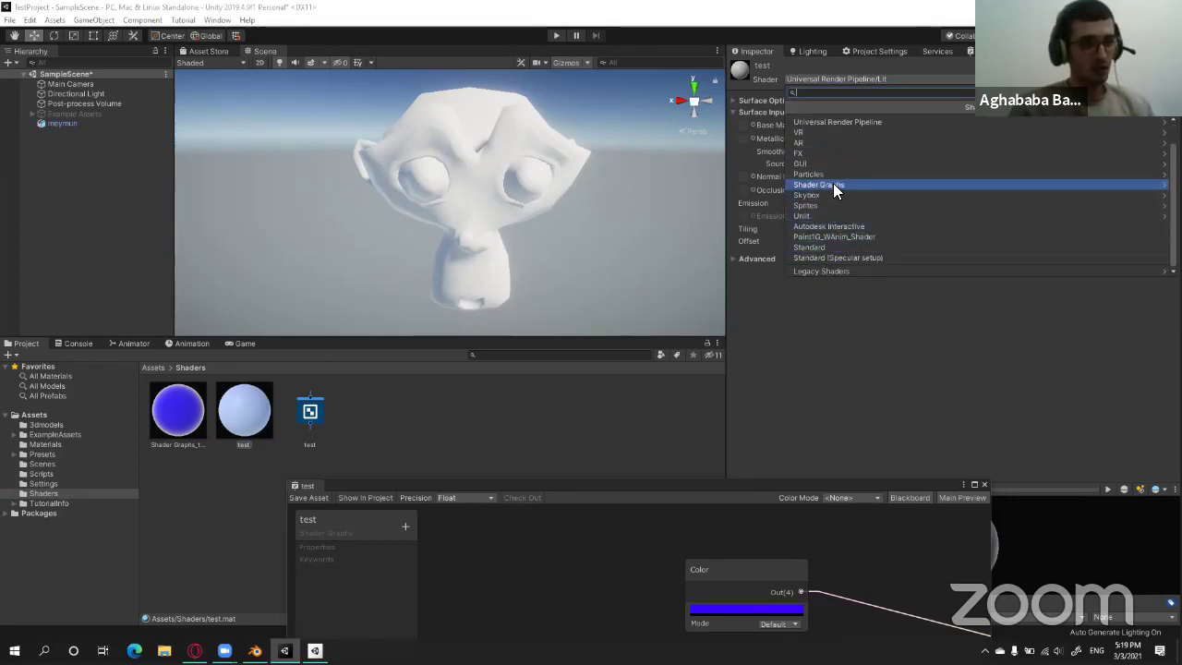
left_click(832, 183)
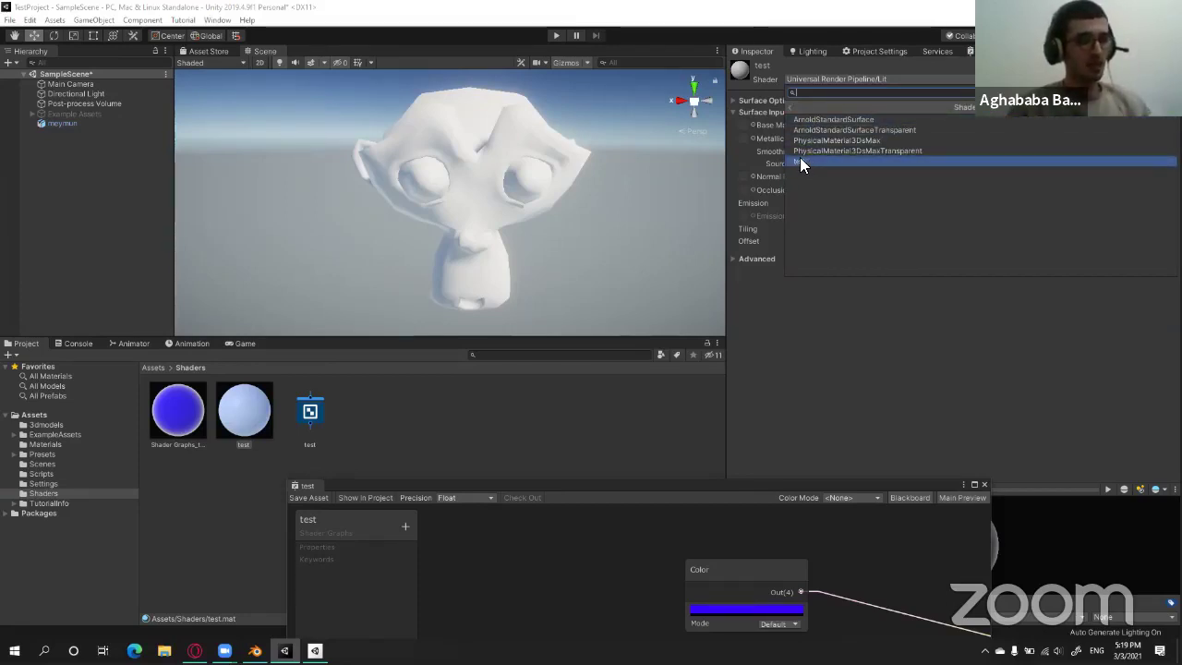
left_click(807, 160)
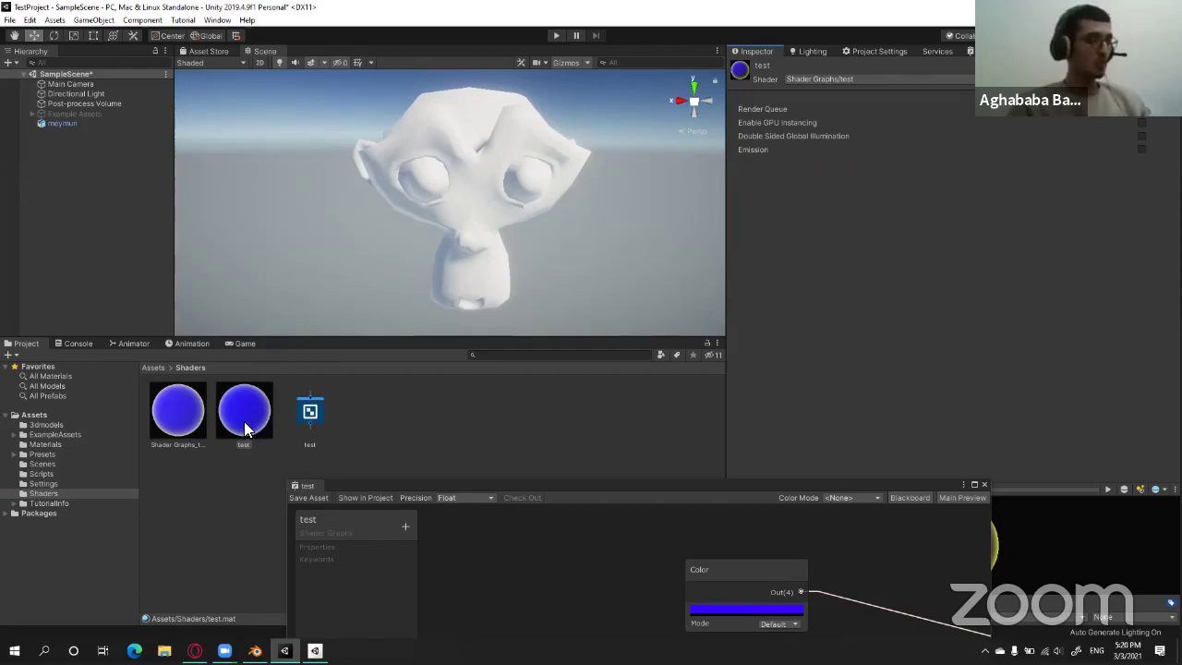
Drag the test material onto the meymun monkey and orbit to check its blue, rim-lit look.
left_click_drag(245, 427, 497, 187)
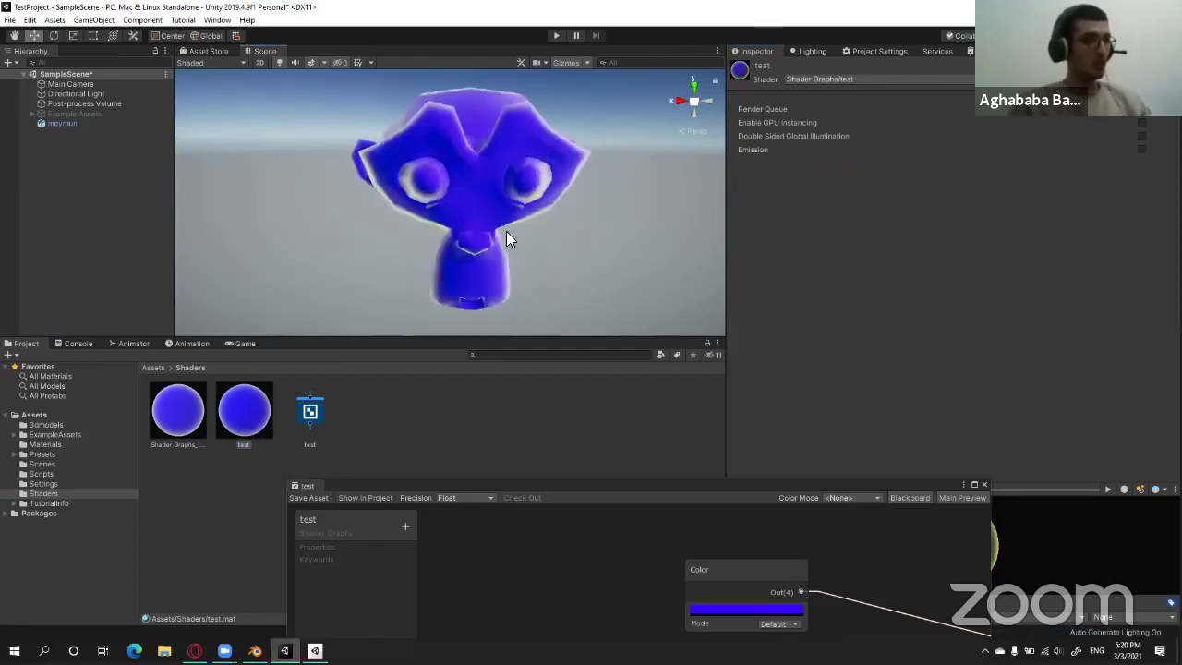
mouse_move(571, 247)
left_mouse_down("alt")
mouse_move(599, 224)
mouse_move(610, 233)
mouse_move(596, 317)
left_mouse_up("alt")
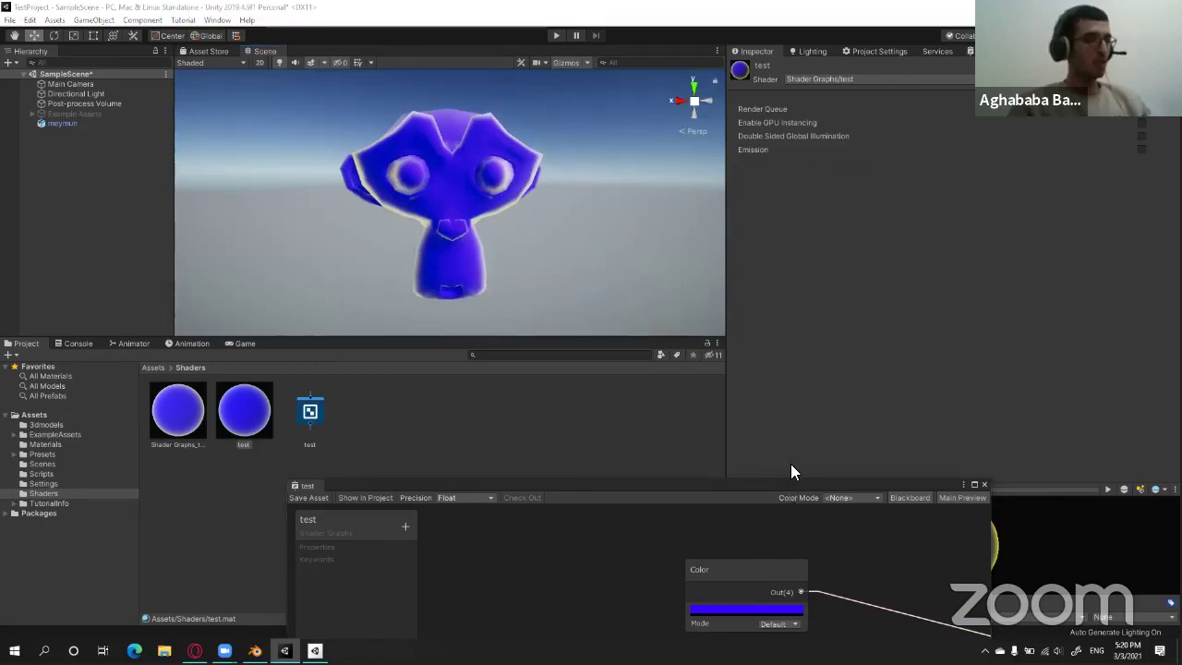
left_click_drag(790, 485, 864, 294)
left_click_drag(480, 185, 478, 190, "alt")
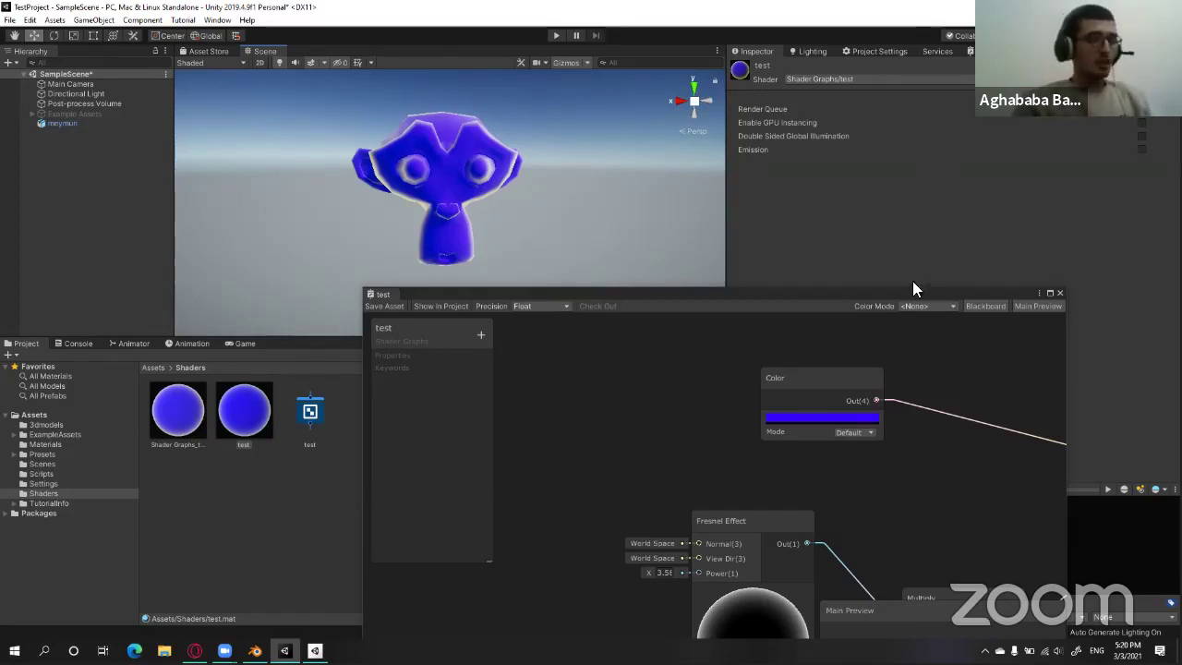
Maximize the test shader graph window and pan to see all its nodes.
left_click_drag(921, 292, 848, 245)
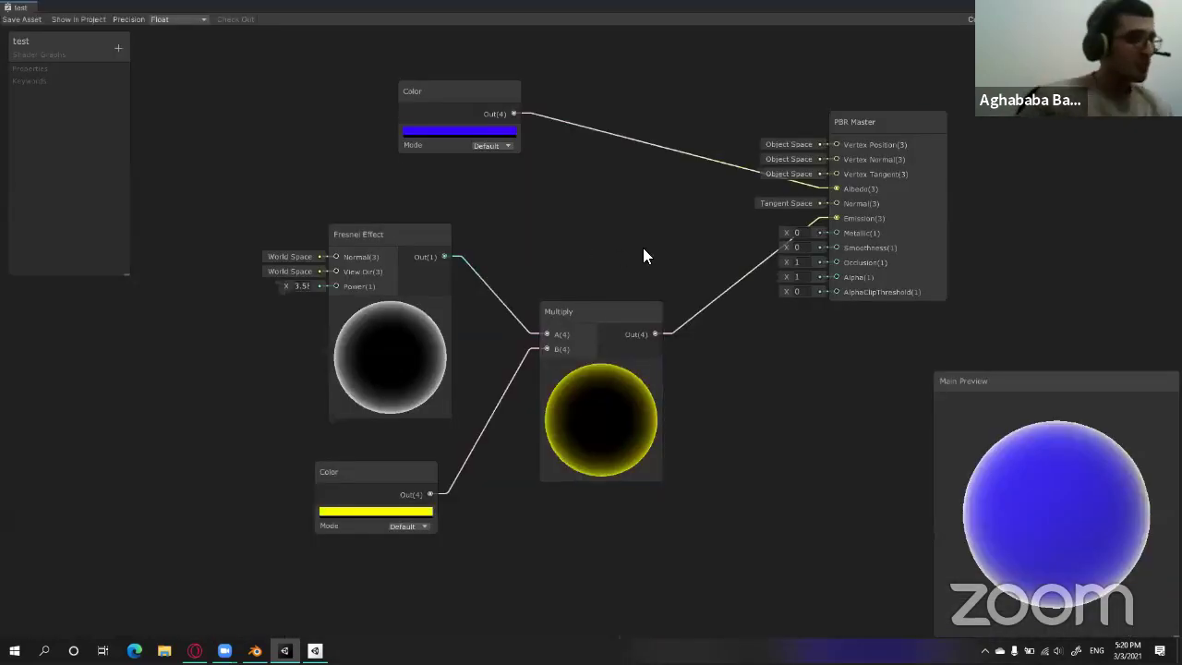
mouse_move(642, 248)
middle_mouse_down()
mouse_move(681, 251)
mouse_move(670, 212)
middle_mouse_up()
scroll(406, 219, "down", 1)
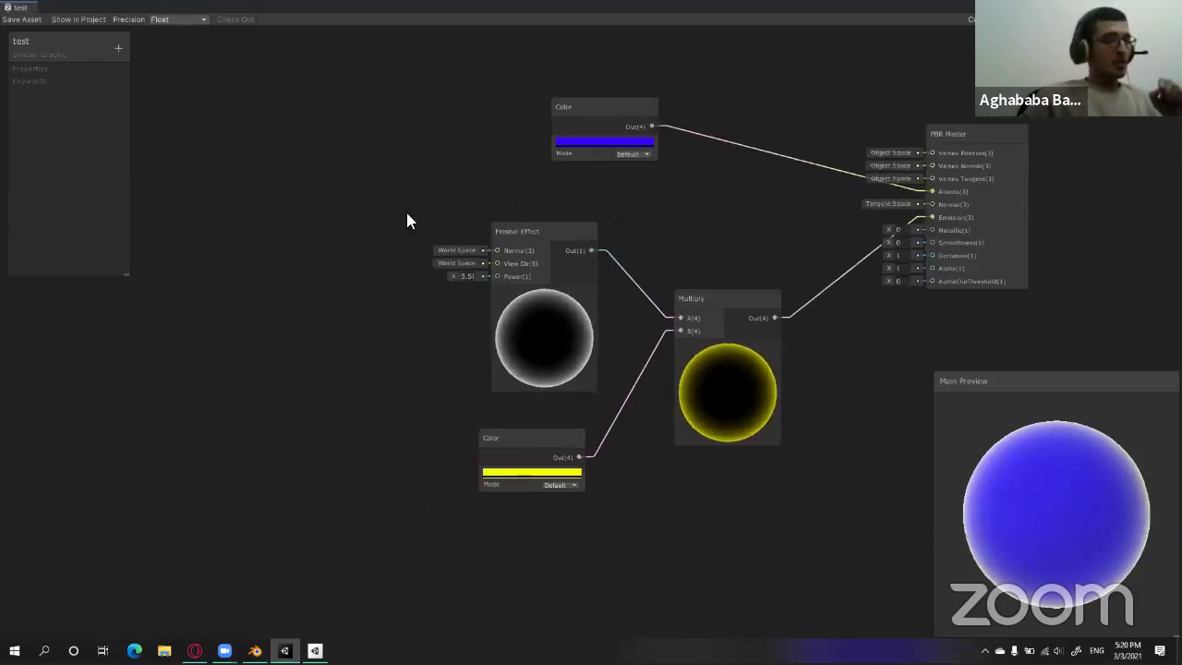
mouse_move(406, 219)
middle_mouse_down()
mouse_move(437, 242)
mouse_move(424, 242)
middle_mouse_up()
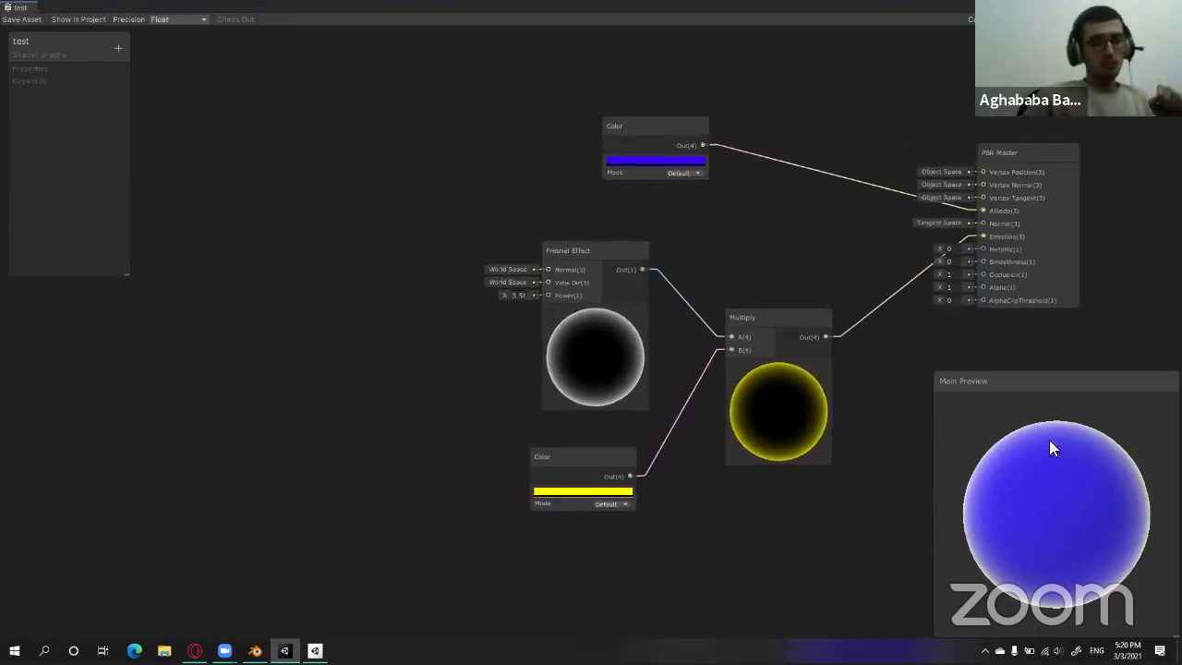
Add a Procedural > Checkerboard node to the graph.
right_click(317, 185)
left_click(362, 194)
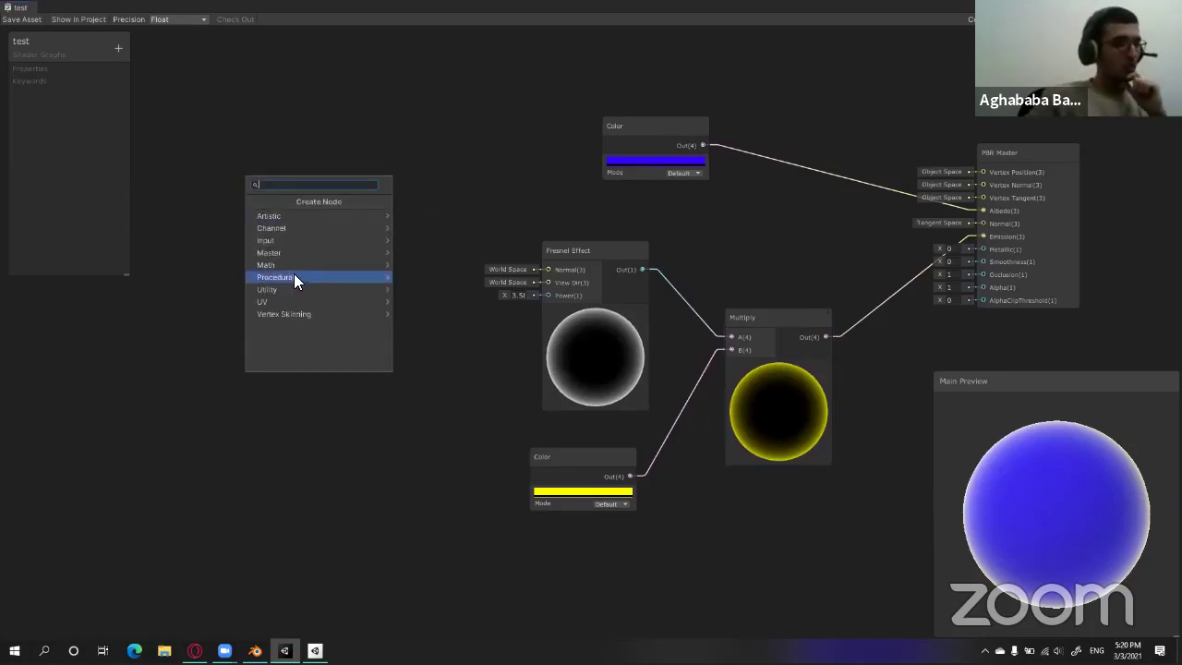
left_click(295, 276)
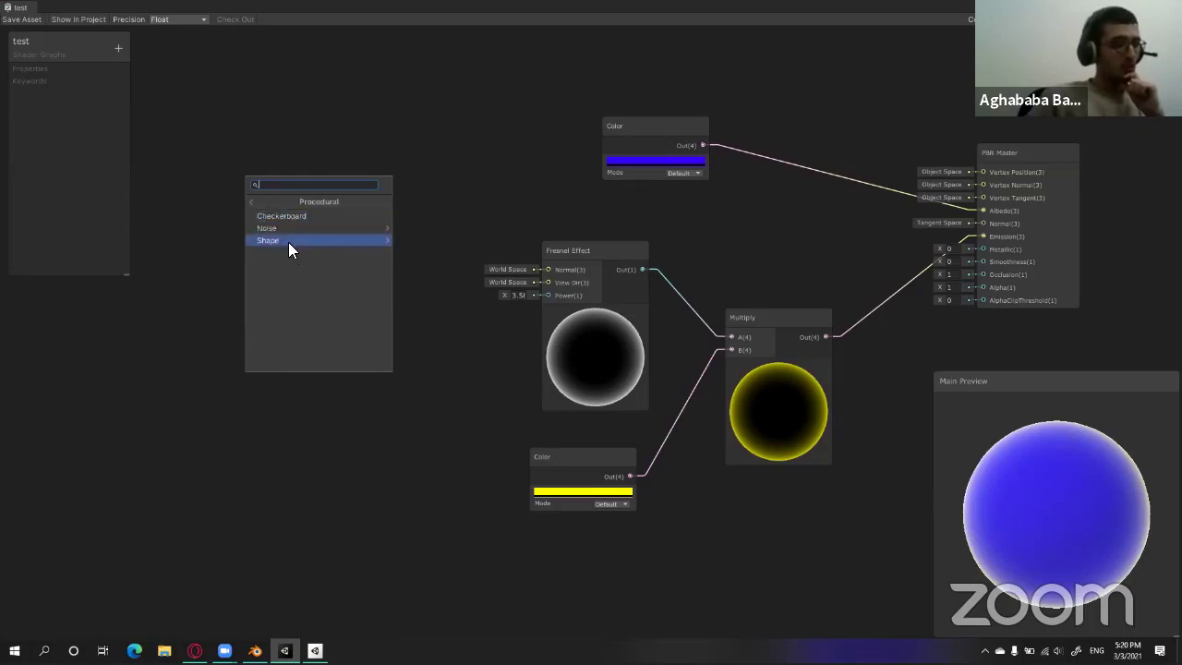
left_click(292, 240)
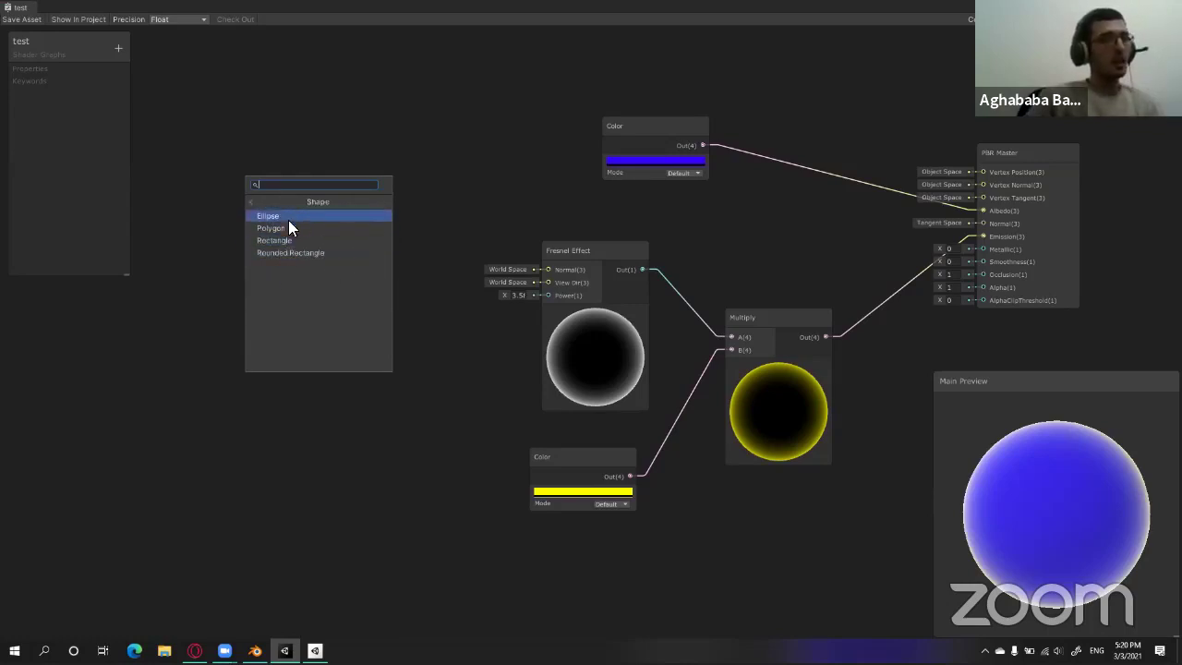
left_click(251, 204)
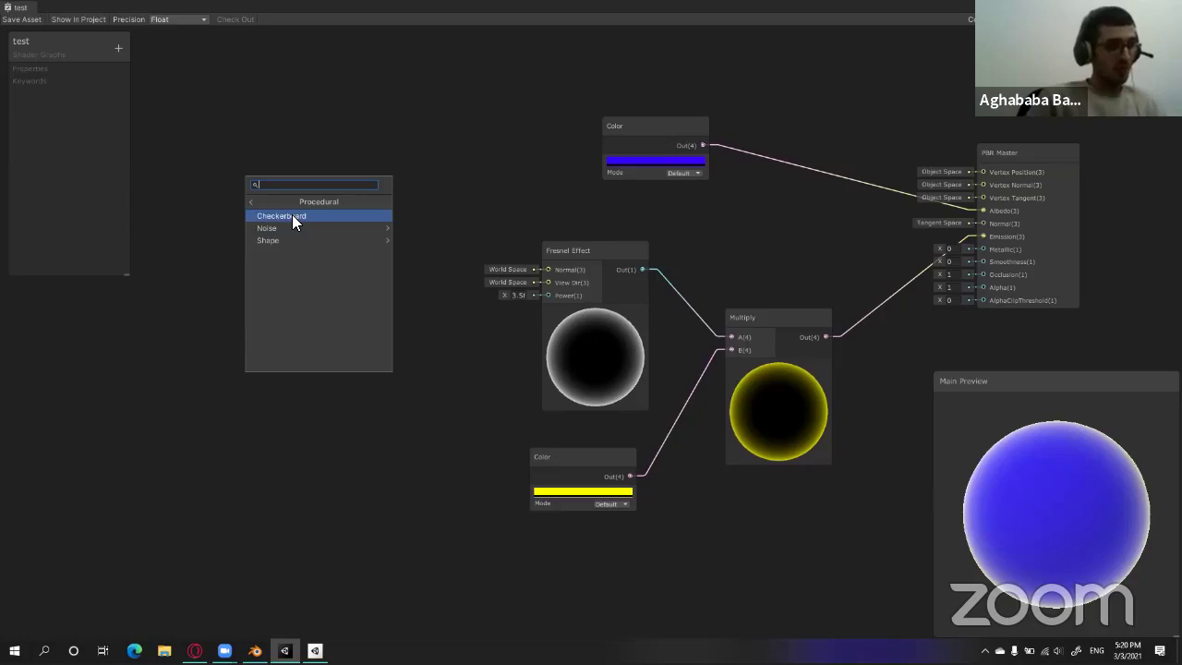
left_click(291, 214)
Arrange the Fresnel Effect and Checkerboard nodes and check the preview sphere.
middle_click_drag(504, 214, 552, 218)
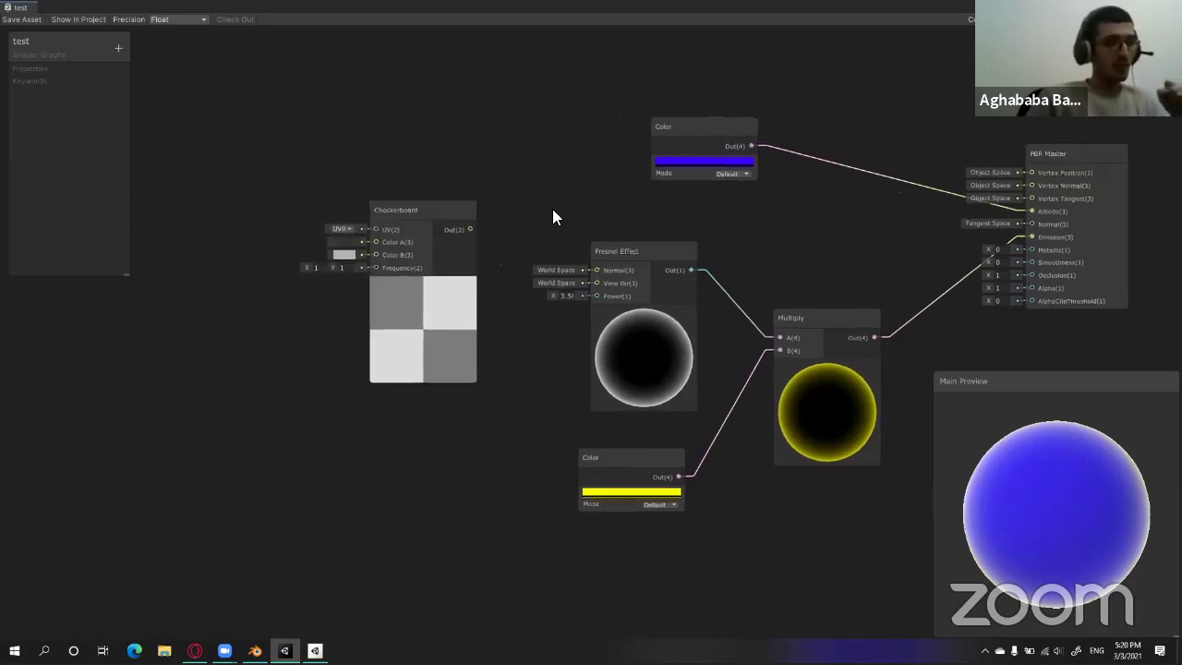
left_click_drag(635, 255, 613, 260)
mouse_move(447, 234)
left_mouse_down()
mouse_move(497, 203)
mouse_move(569, 124)
left_mouse_up()
middle_click_drag(655, 122, 461, 221)
mouse_move(402, 243)
left_mouse_down()
mouse_move(477, 178)
mouse_move(850, 318)
left_mouse_up()
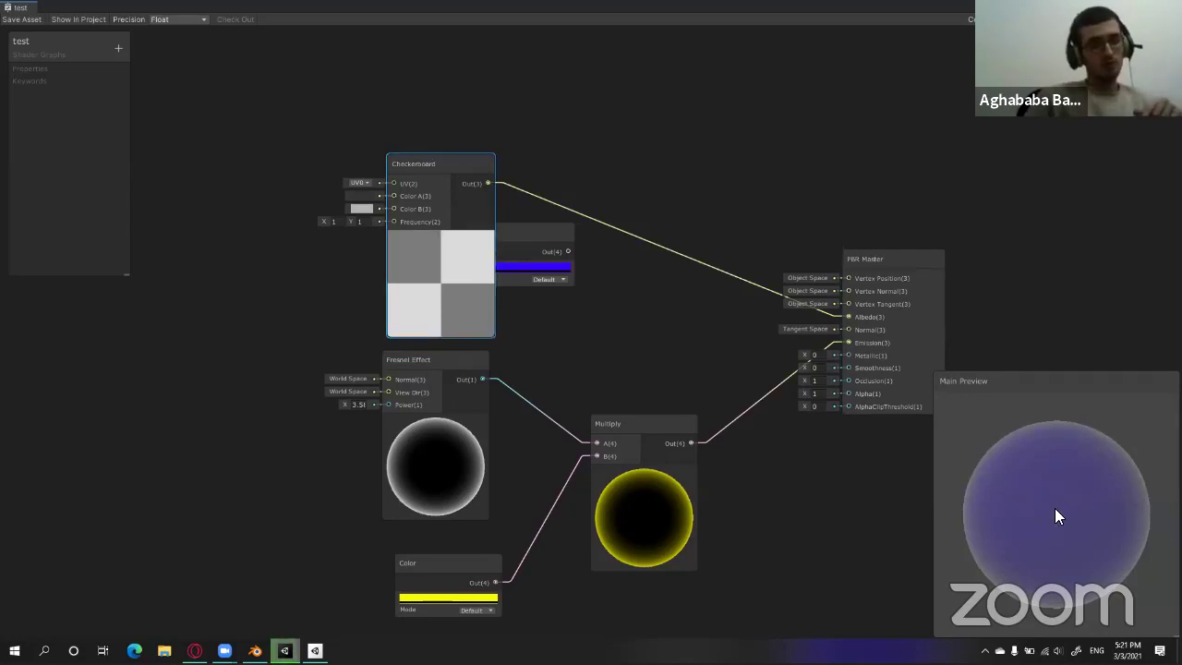
left_click_drag(1032, 471, 1045, 514)
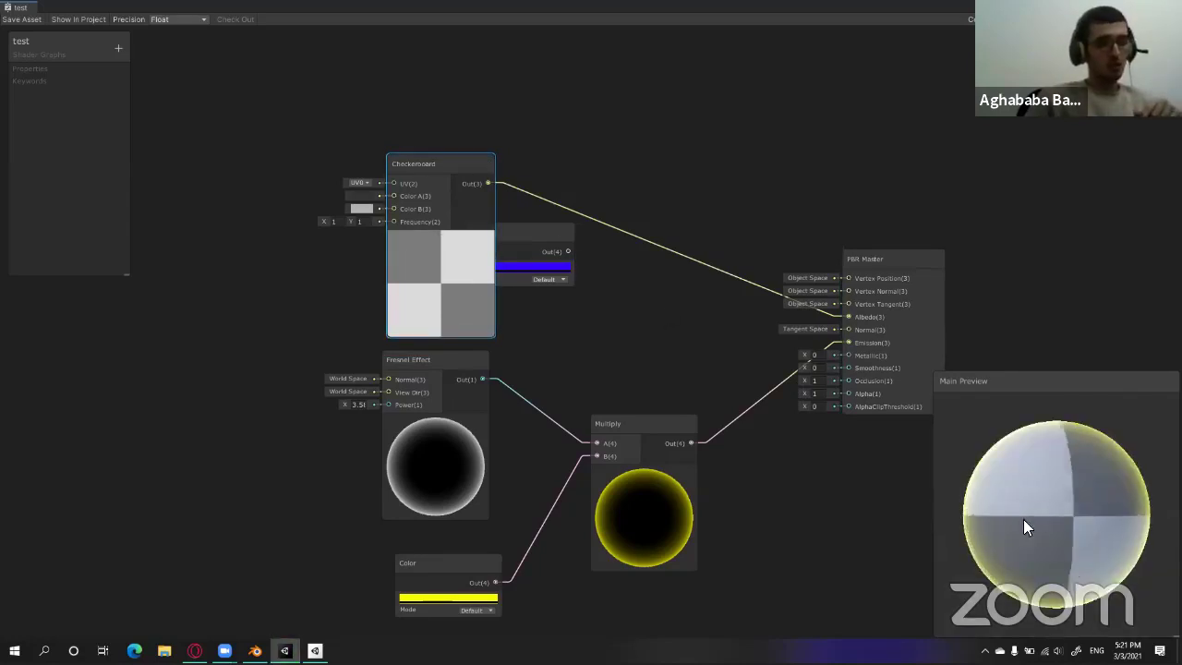
Set Checkerboard Color A to red and Color B to white, then un-maximize the graph.
left_click(364, 195)
left_click(473, 157)
left_click(643, 123)
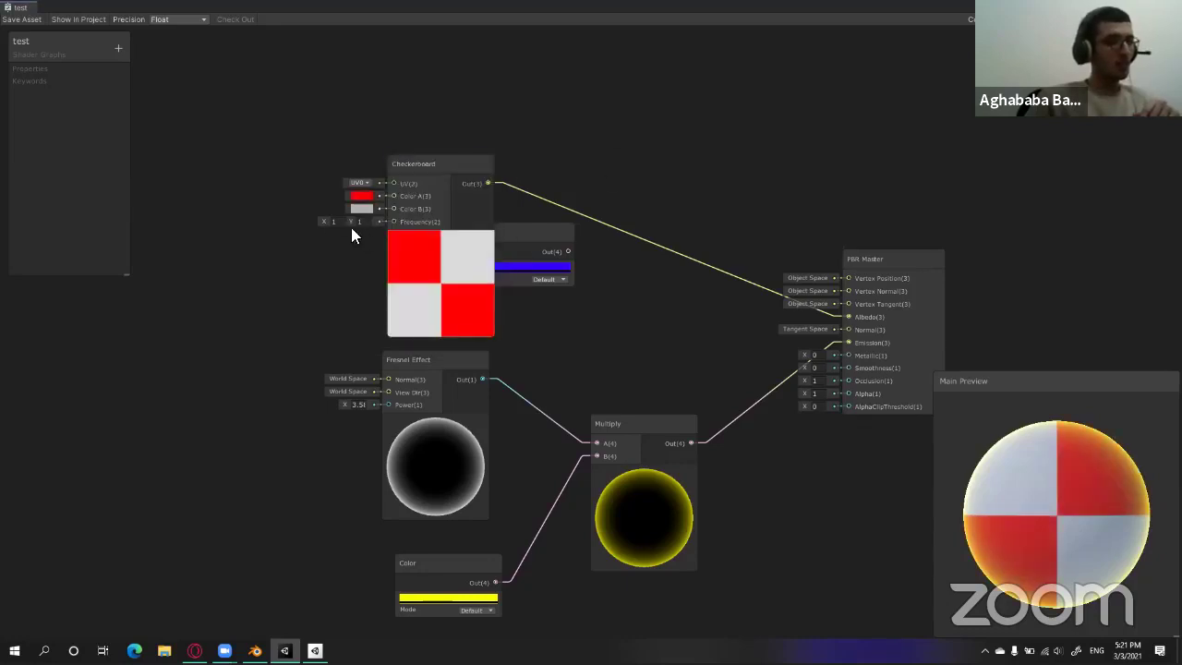
left_click(358, 209)
left_click_drag(450, 166, 395, 130)
left_click(713, 163)
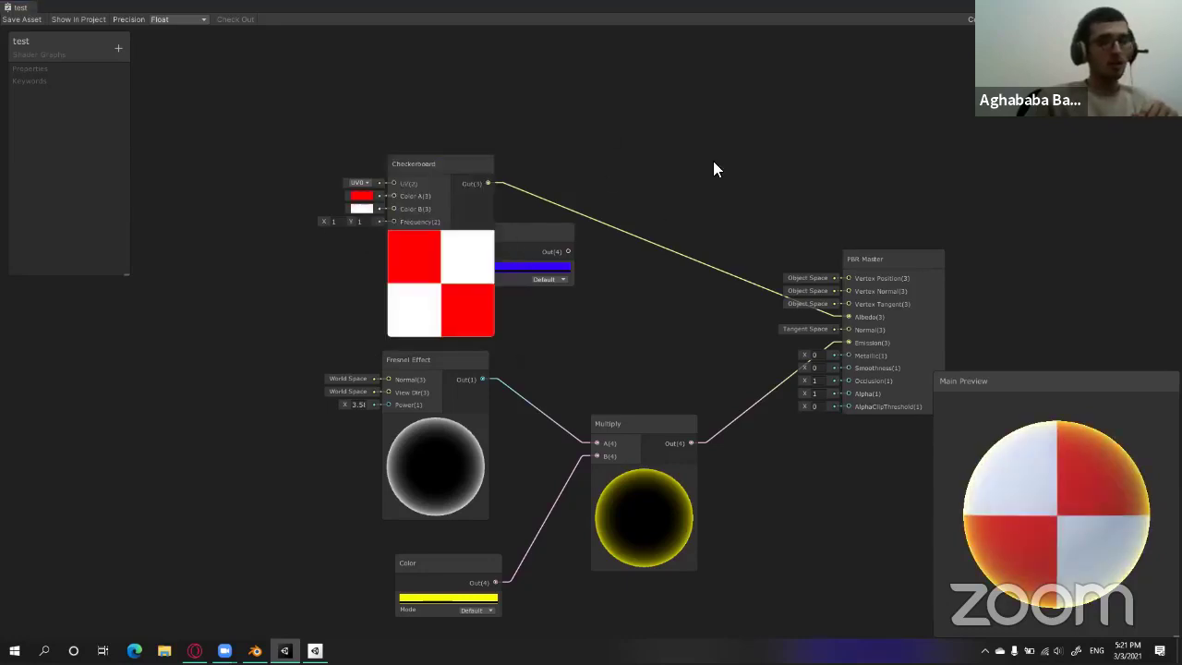
mouse_move(1055, 478)
left_mouse_down()
mouse_move(1113, 478)
mouse_move(1024, 491)
mouse_move(1151, 538)
left_mouse_up()
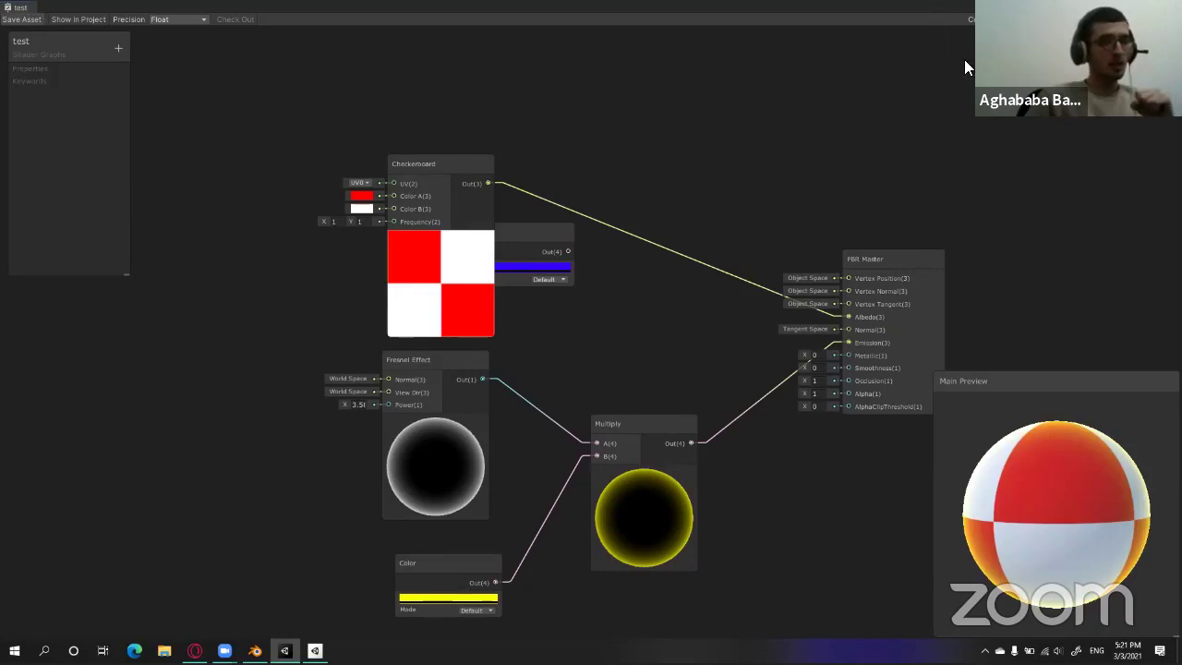
double_click(882, 11)
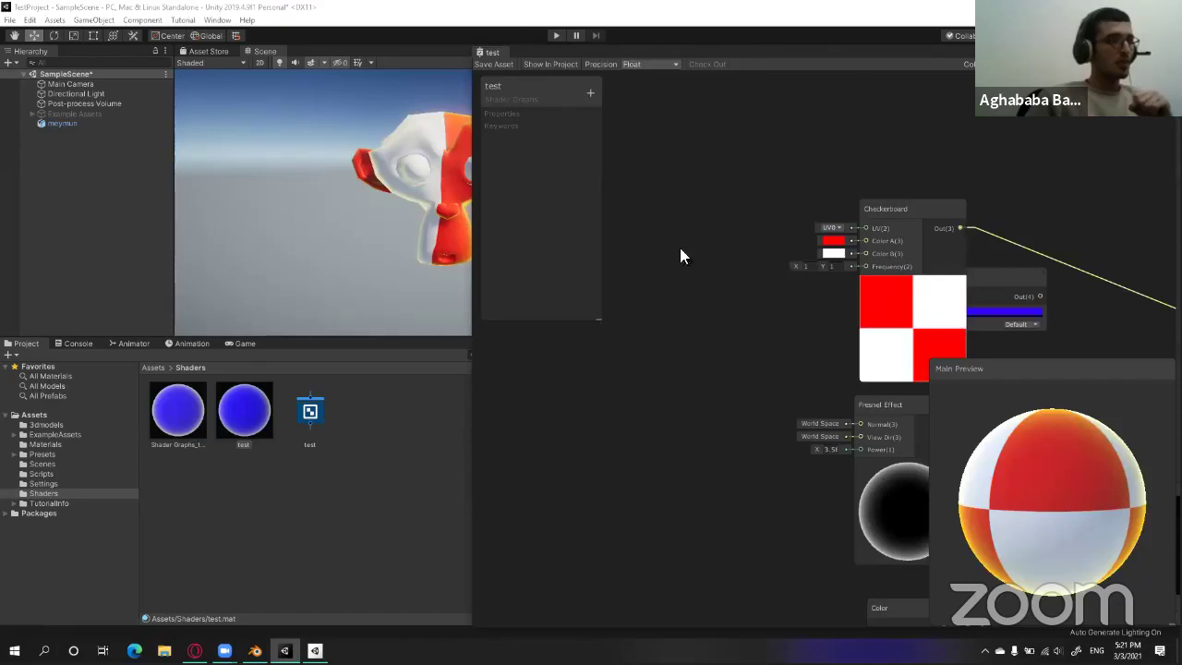
Float the shader graph, orbit to the checkered monkey's front, then maximize the graph again.
left_click_drag(750, 51, 680, 256)
mouse_move(479, 197)
left_mouse_down("alt")
mouse_move(463, 190)
mouse_move(509, 190)
left_mouse_up("alt")
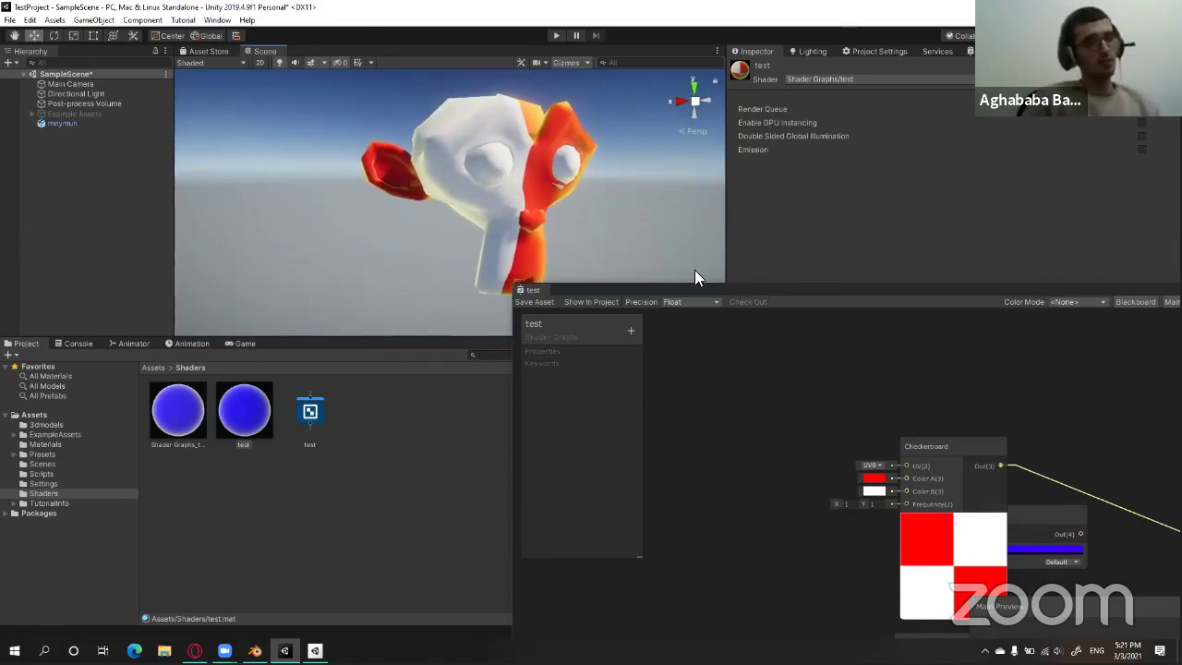
left_click_drag(724, 288, 586, 265)
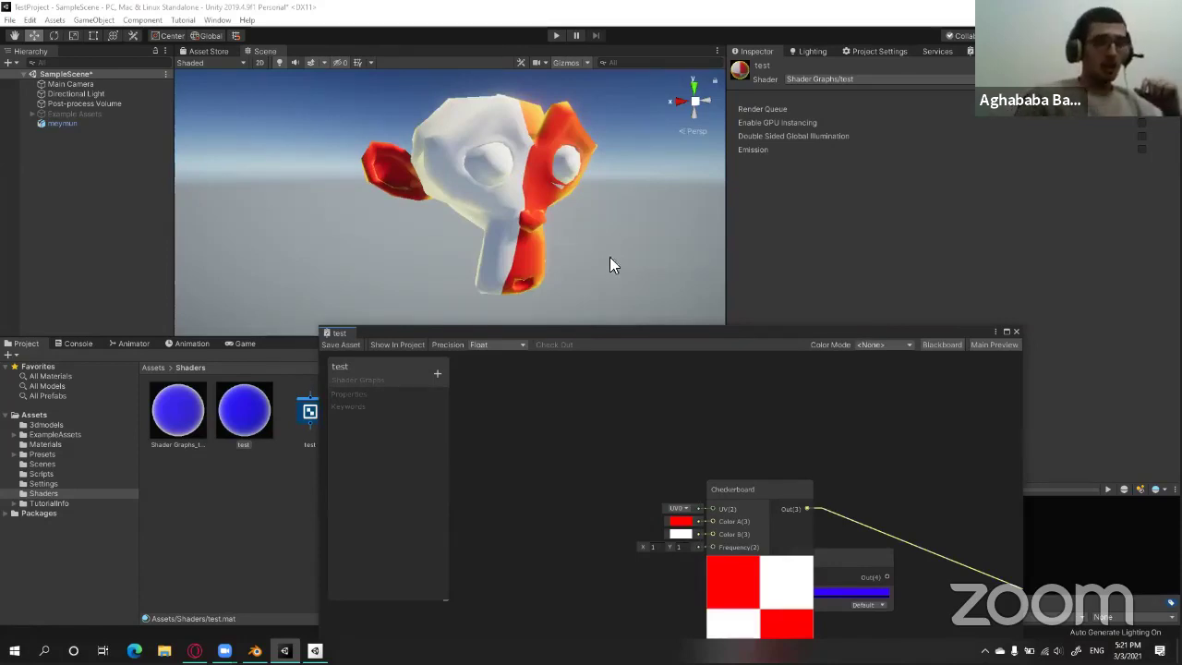
left_click_drag(792, 329, 755, 178)
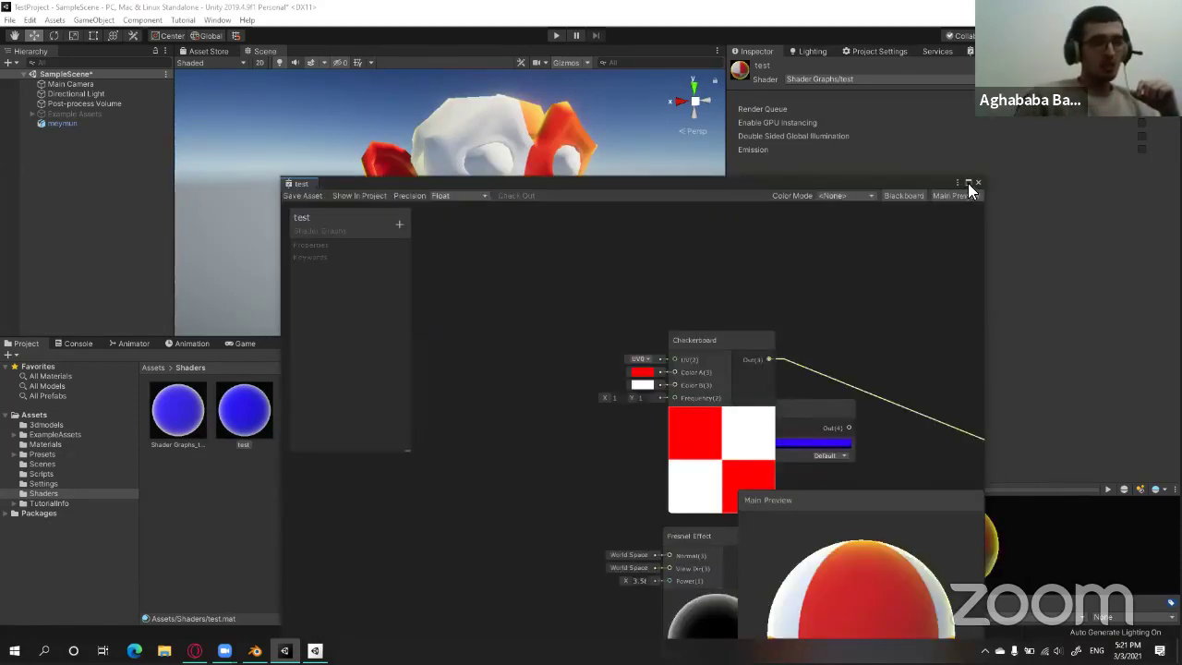
left_click(967, 183)
left_click_drag(562, 210, 569, 159)
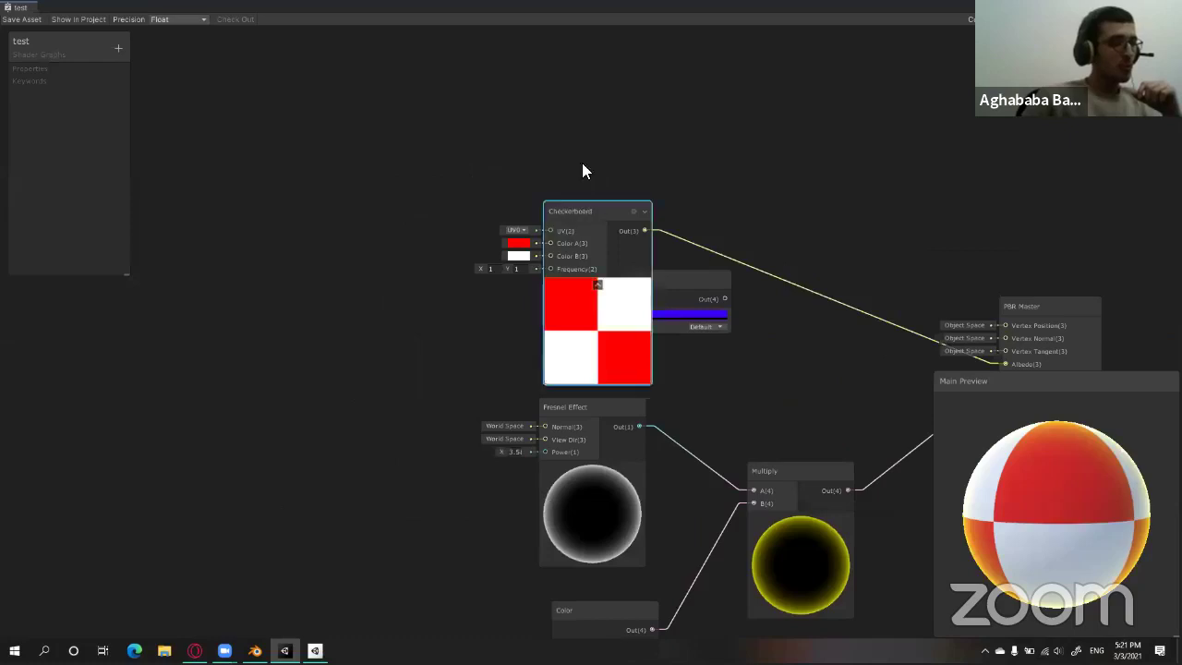
scroll(377, 264, "up", 2)
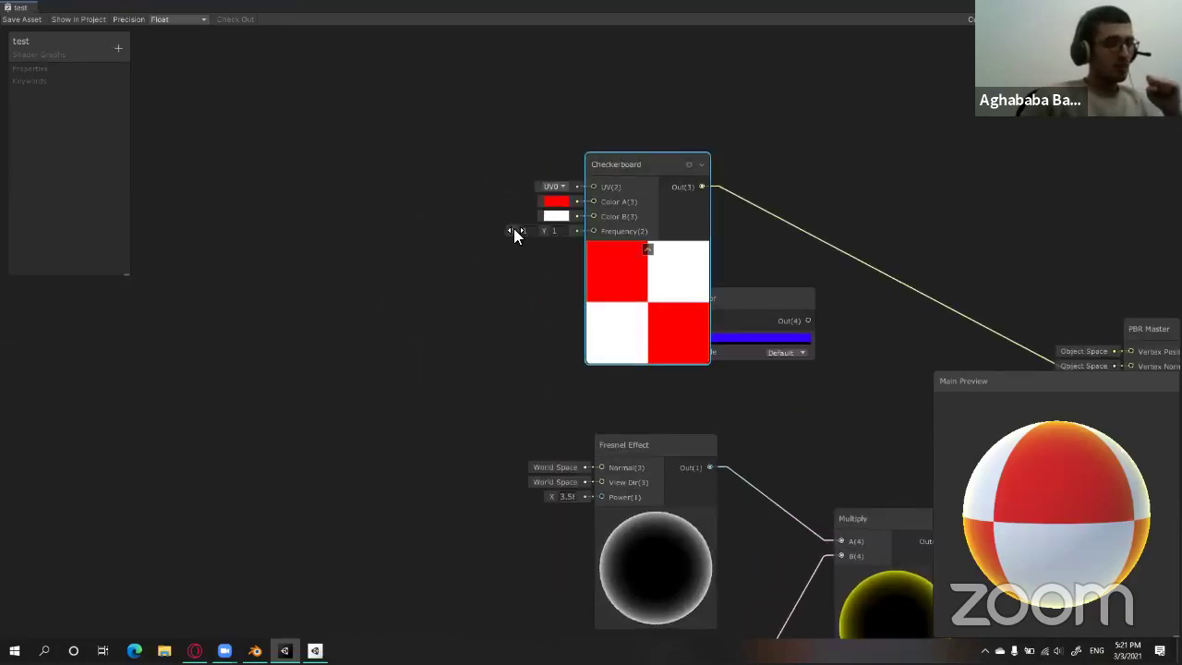
left_click_drag(514, 230, 524, 231)
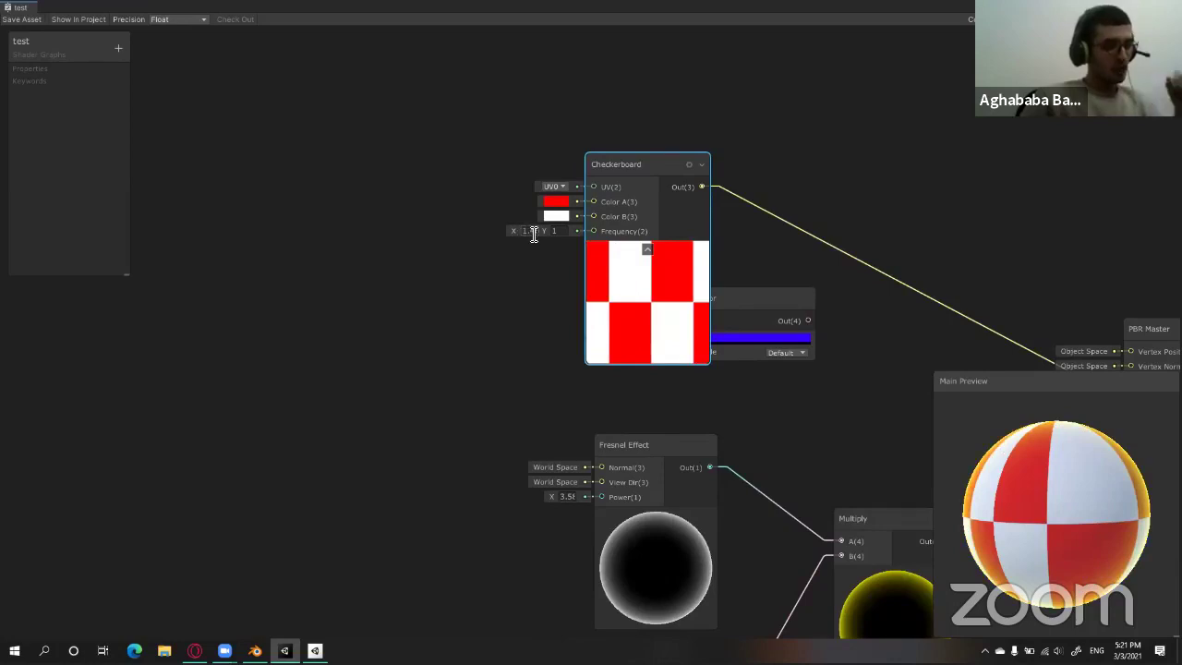
left_click(533, 231)
type("5")
key("Tab")
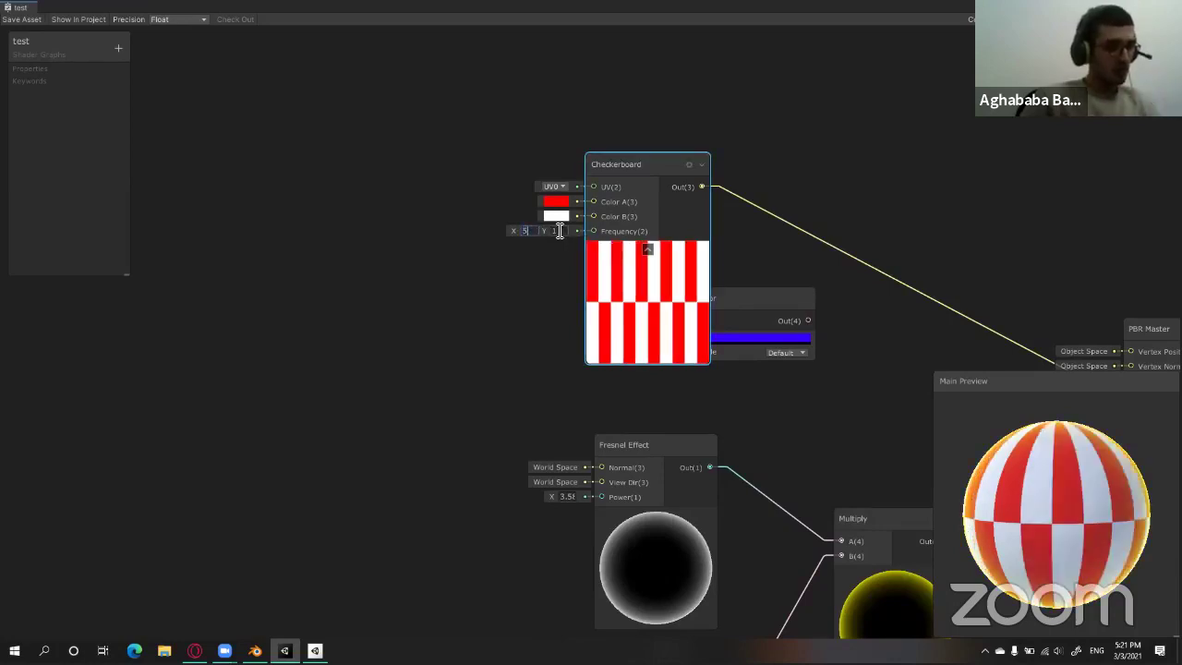
type("5")
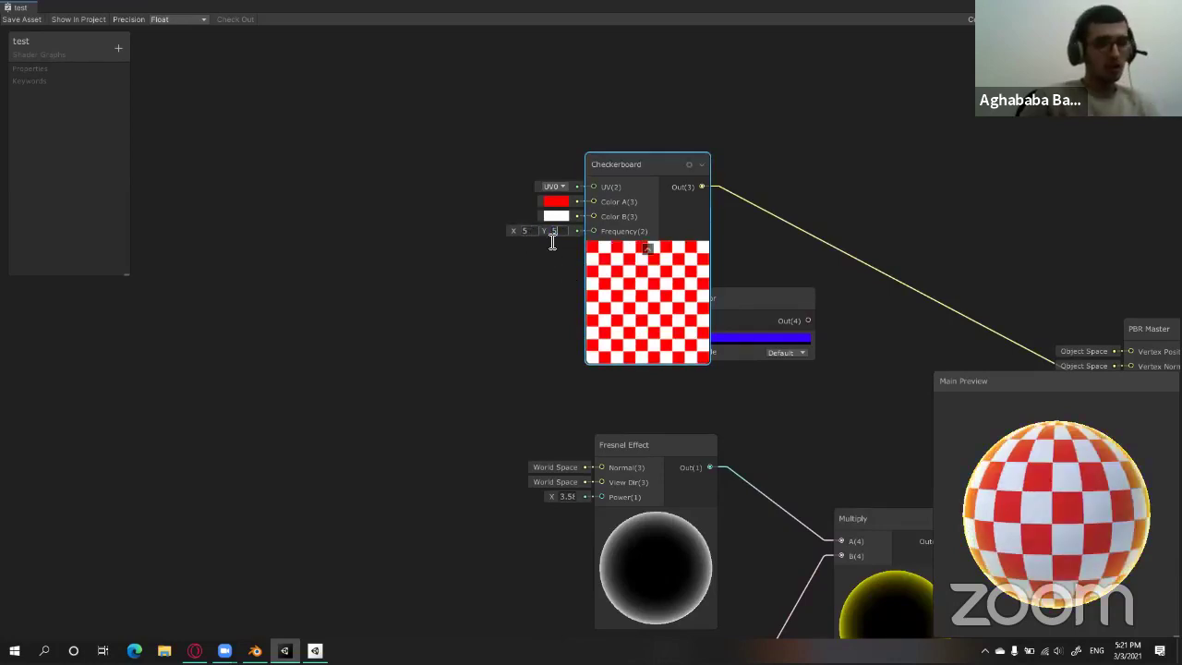
left_click_drag(1106, 522, 1071, 510)
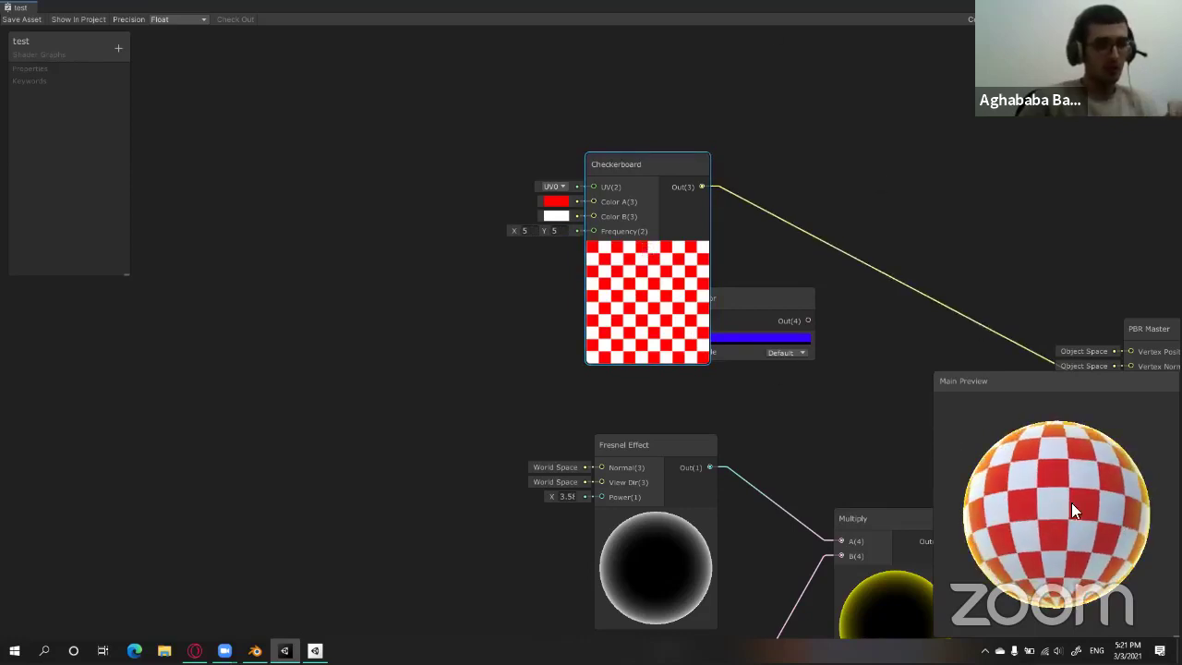
type("1")
key("Tab")
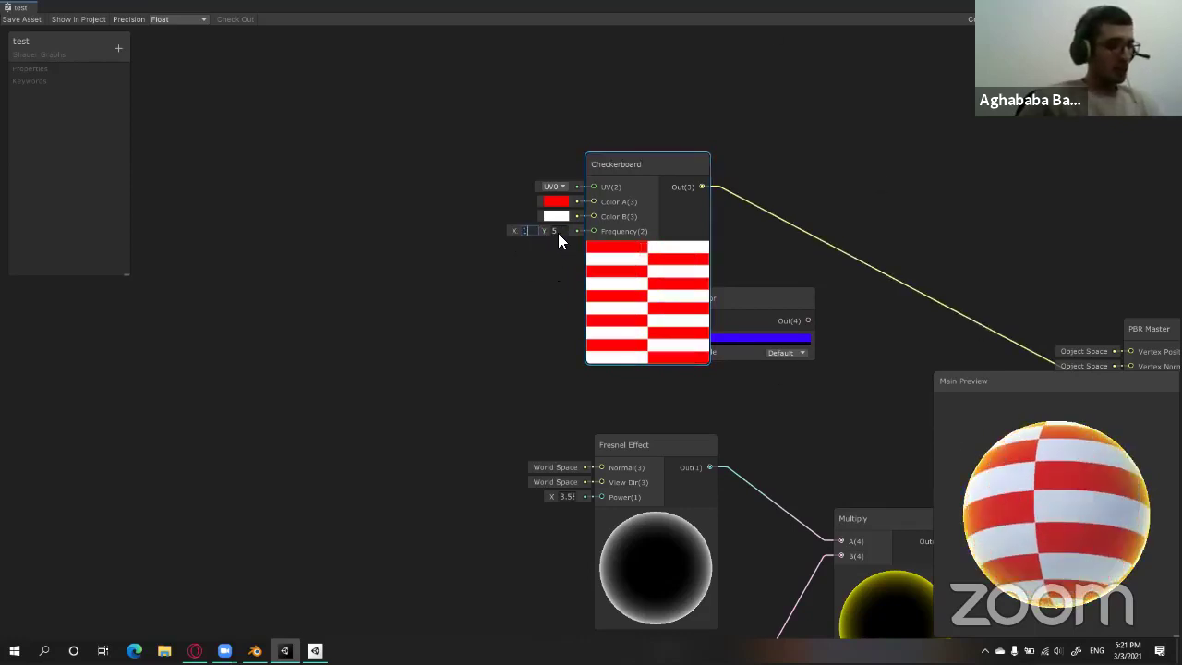
type("1")
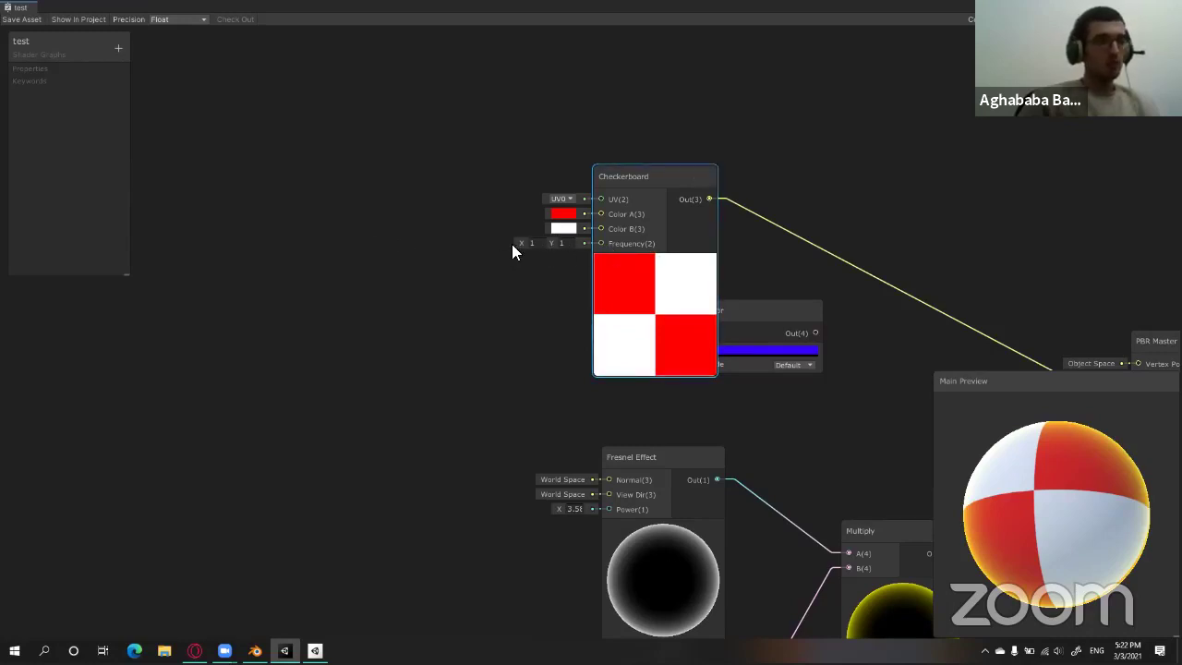
Add a UV > Tiling And Offset node and connect its Out to the Checkerboard's UV input.
right_click(290, 243)
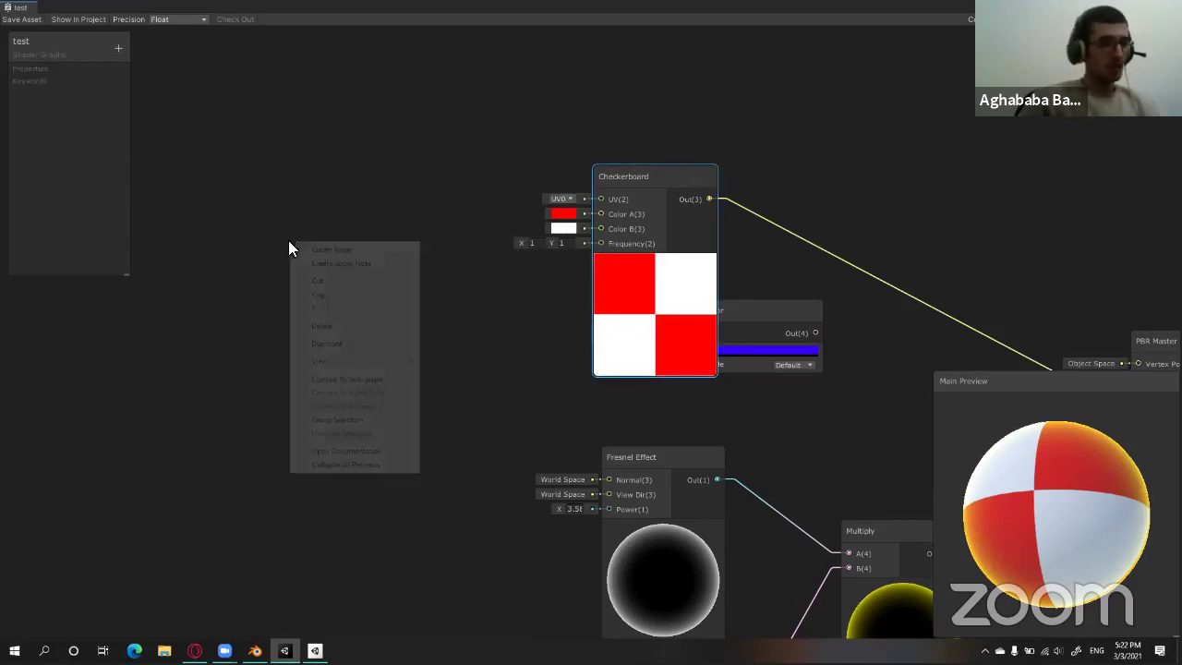
left_click(343, 251)
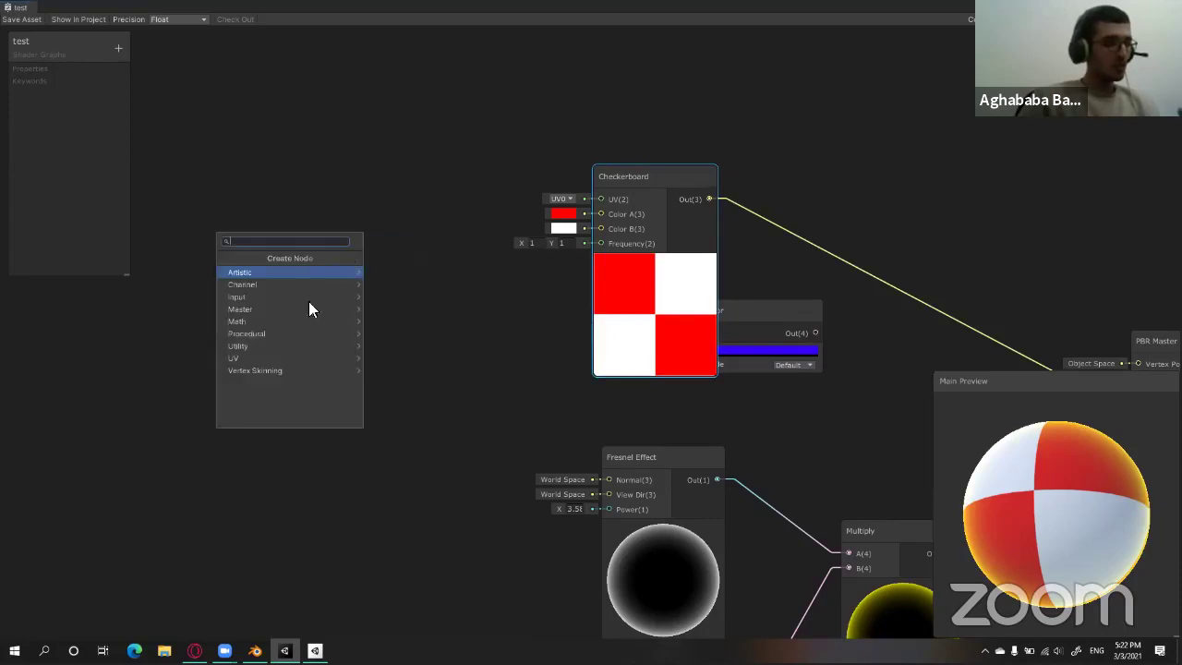
left_click(270, 358)
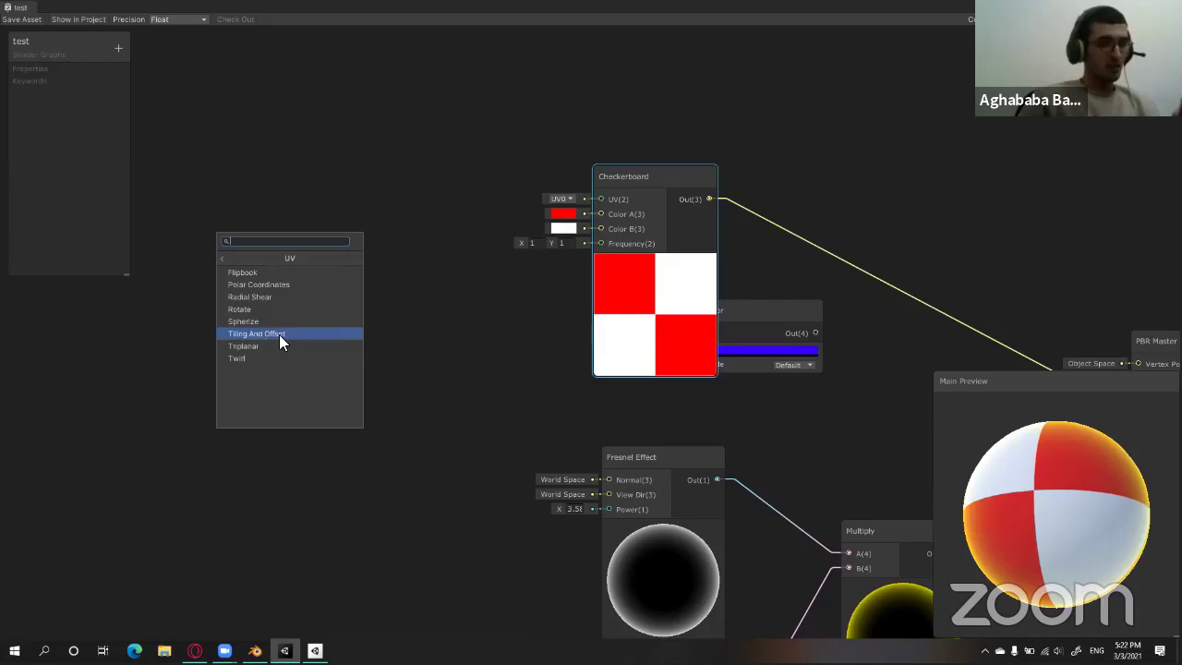
left_click(281, 332)
left_click_drag(357, 267, 381, 190)
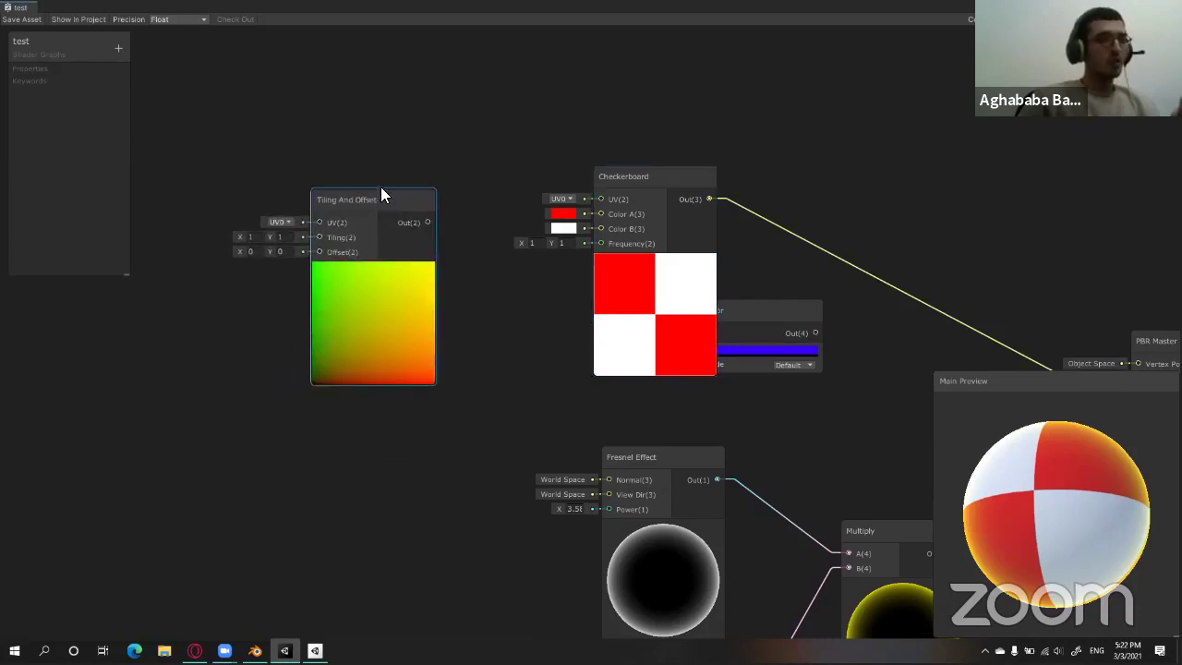
middle_click_drag(486, 261, 526, 237)
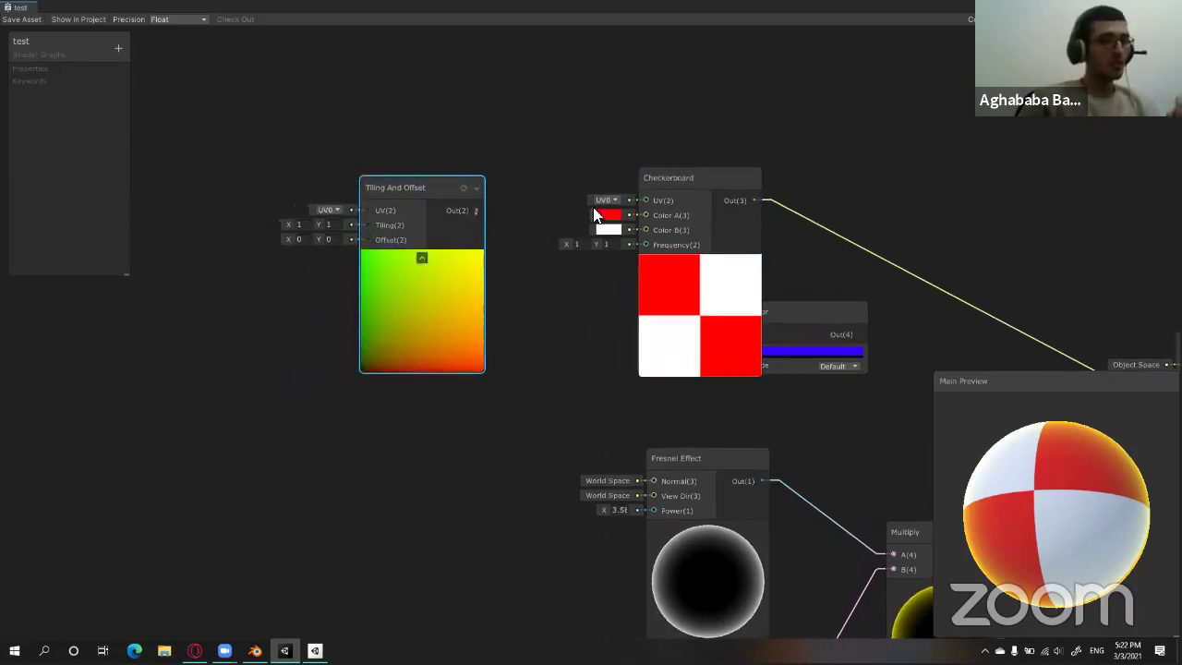
left_click_drag(596, 214, 644, 200)
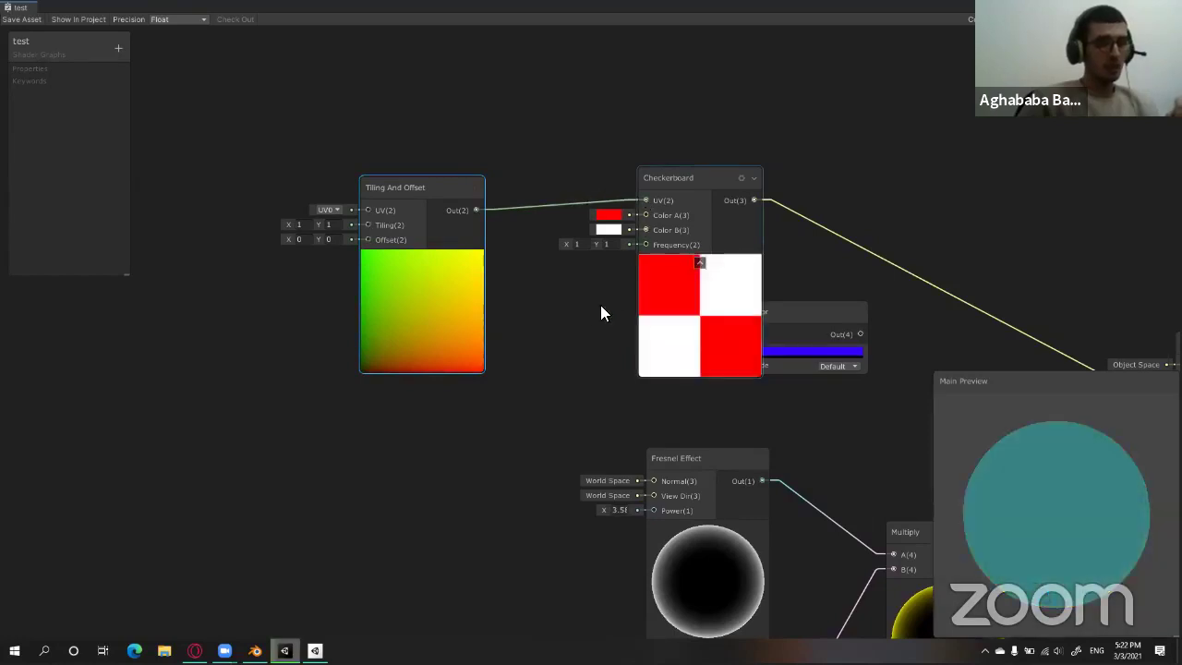
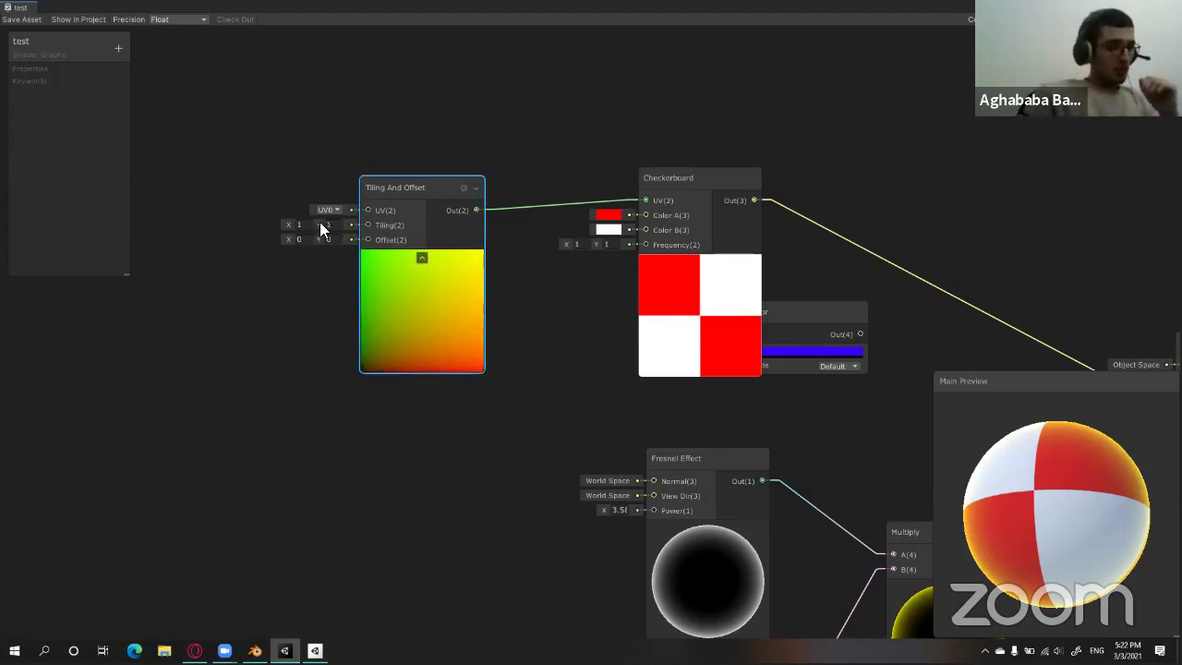
Set the Tiling And Offset node's tiling to 5 by 5 so the checkerboard repeats.
left_click_drag(319, 222, 333, 230)
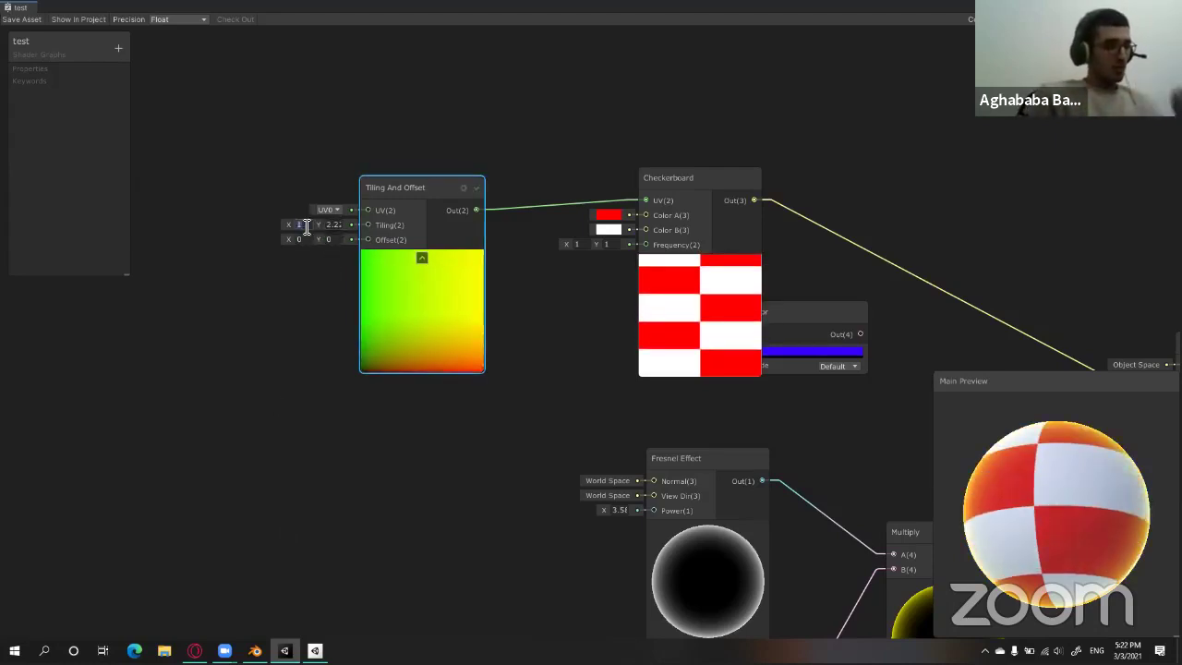
type("5")
key("Tab")
type("5")
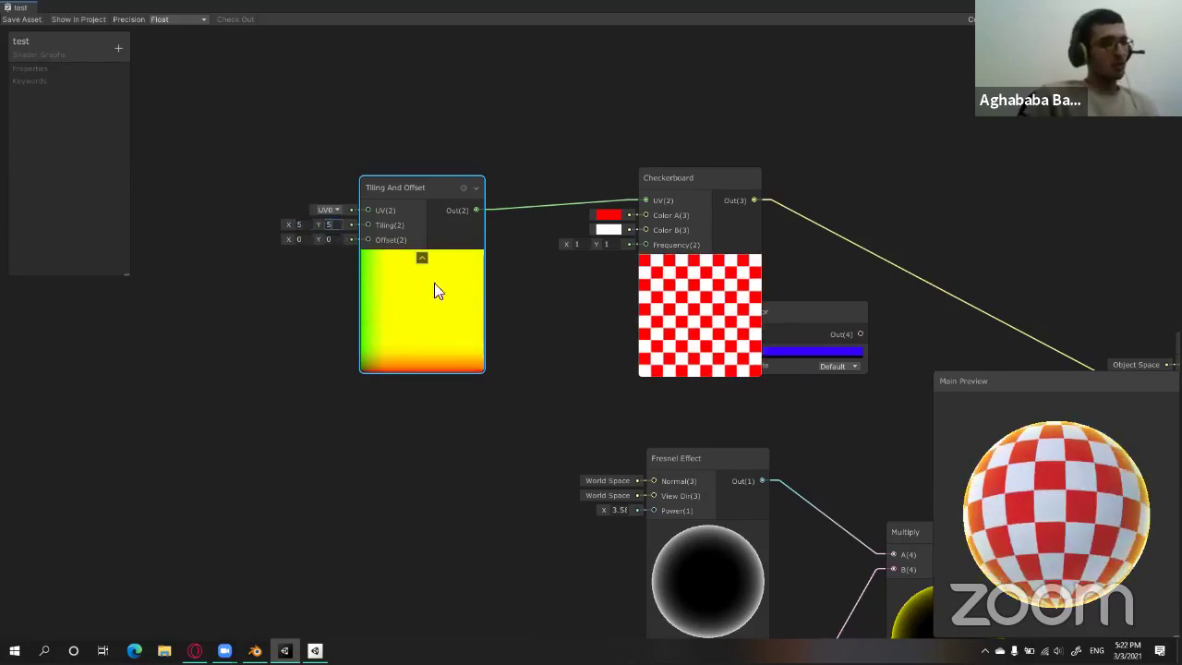
Rotate the Main Preview sphere to inspect the checks, then save the graph.
left_click_drag(1013, 529, 1027, 441)
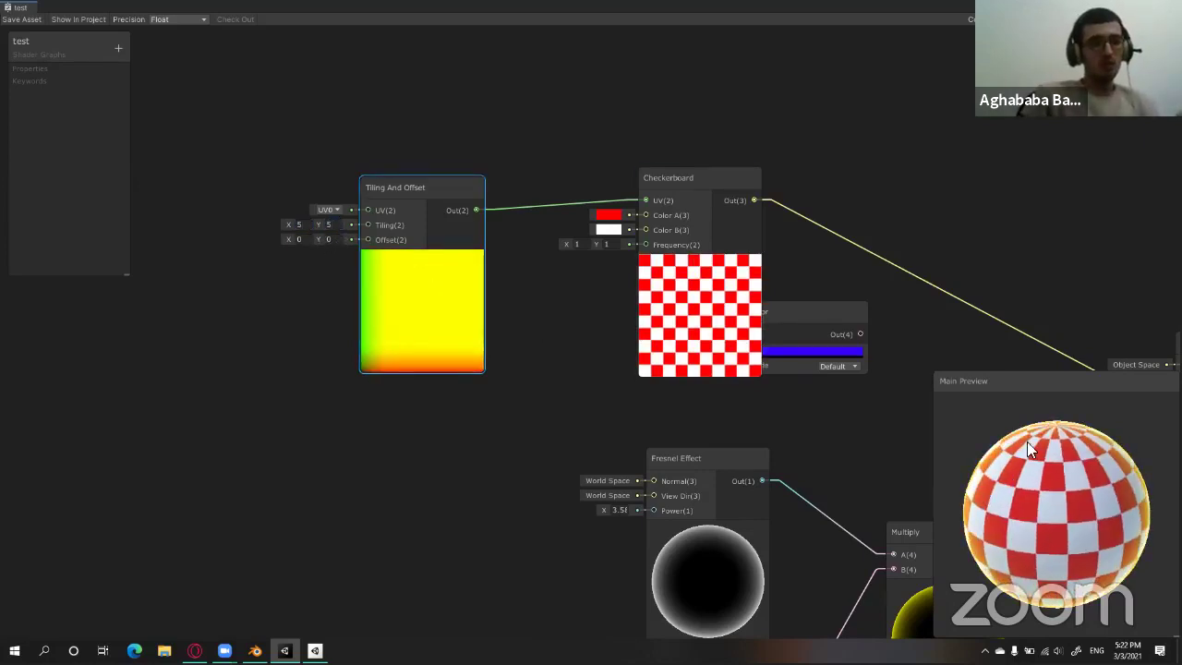
left_click_drag(1058, 533, 1049, 506)
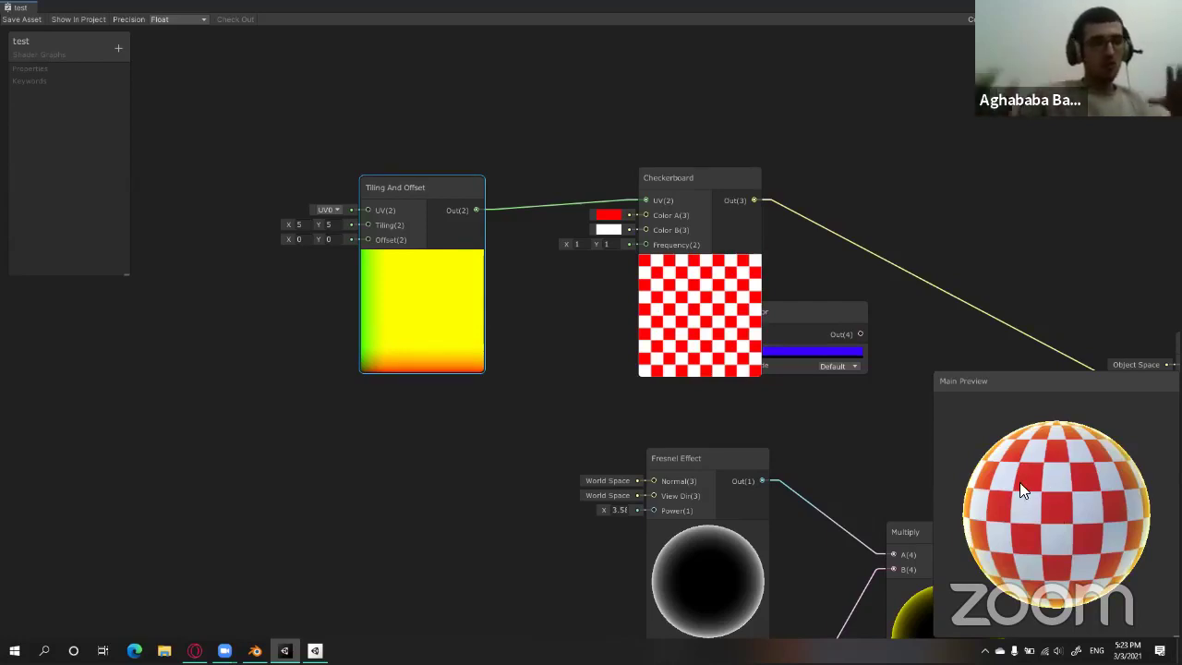
left_click(23, 20)
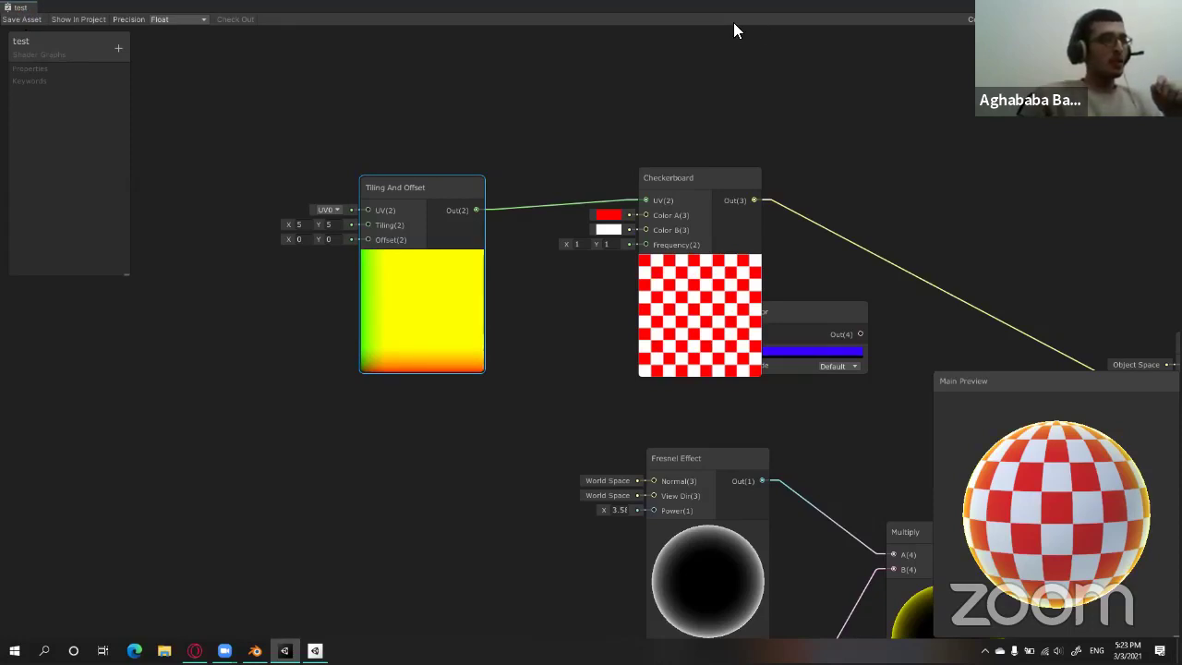
key("shift+space")
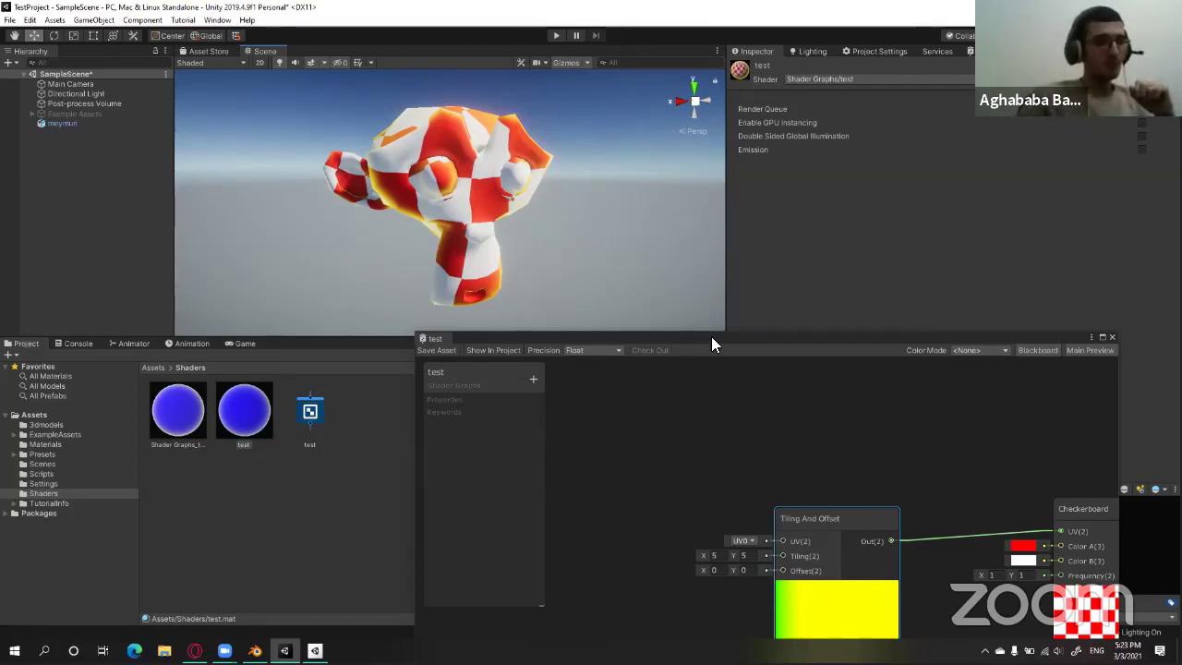
left_click_drag(712, 345, 1009, 155)
Maximize the graph and move the blue Color node beside the Checkerboard node.
left_click(990, 146)
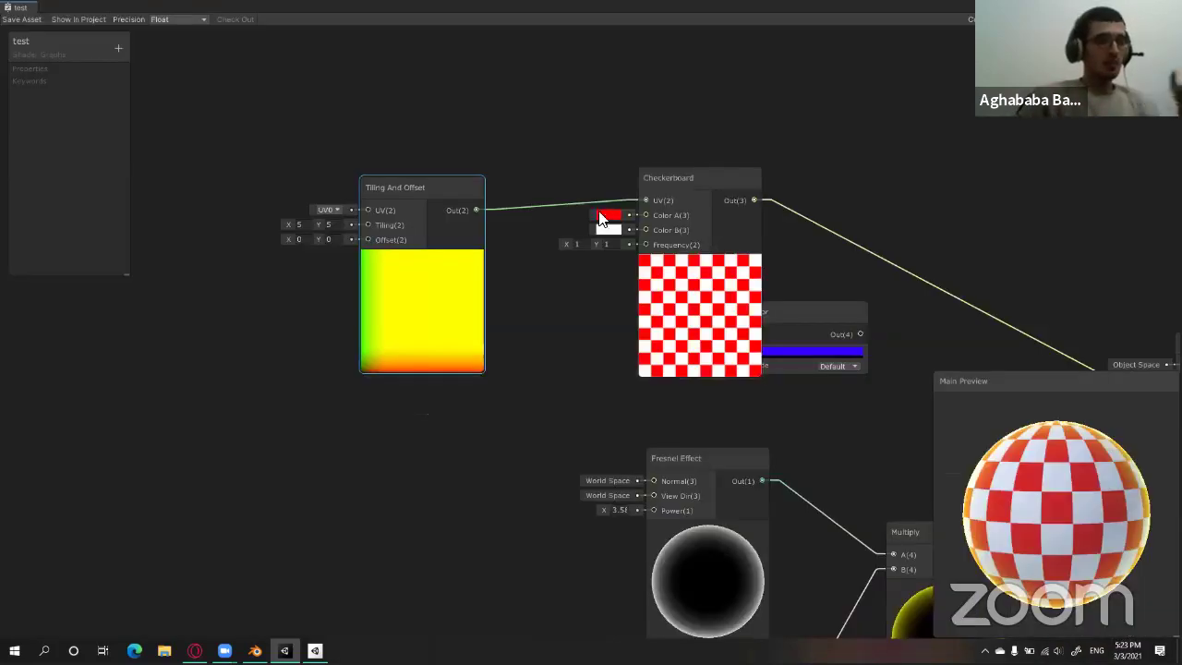
middle_click_drag(862, 229, 778, 135)
mouse_move(730, 219)
left_mouse_down()
mouse_move(831, 227)
mouse_move(826, 260)
left_mouse_up()
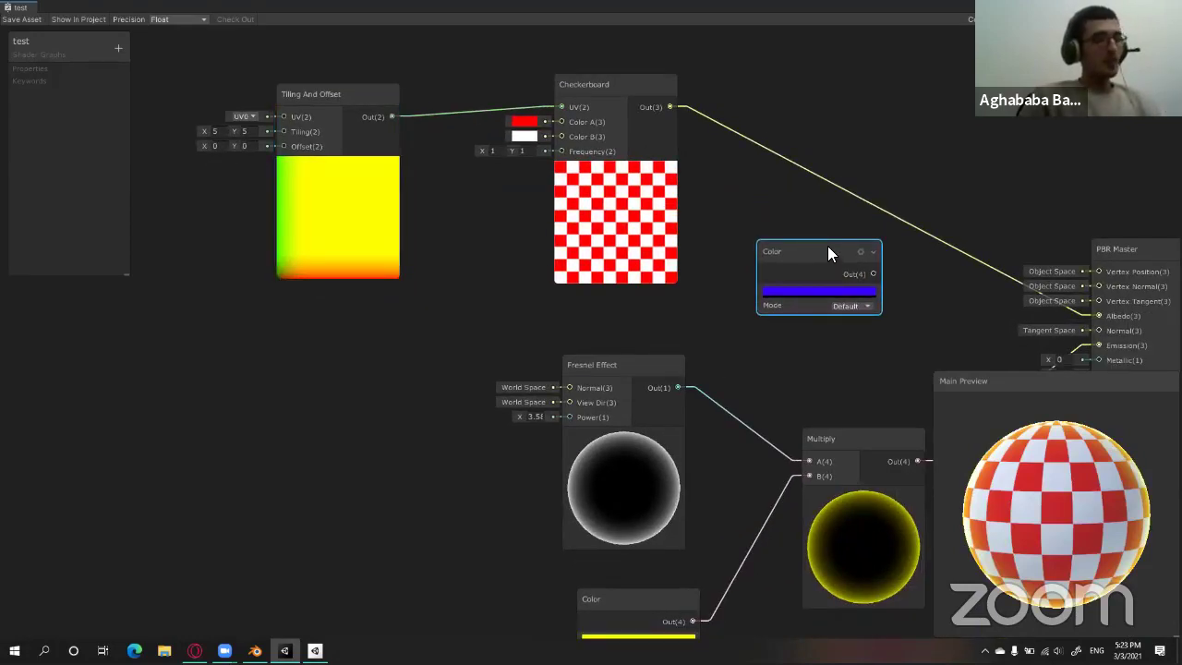
middle_click_drag(757, 209, 796, 197)
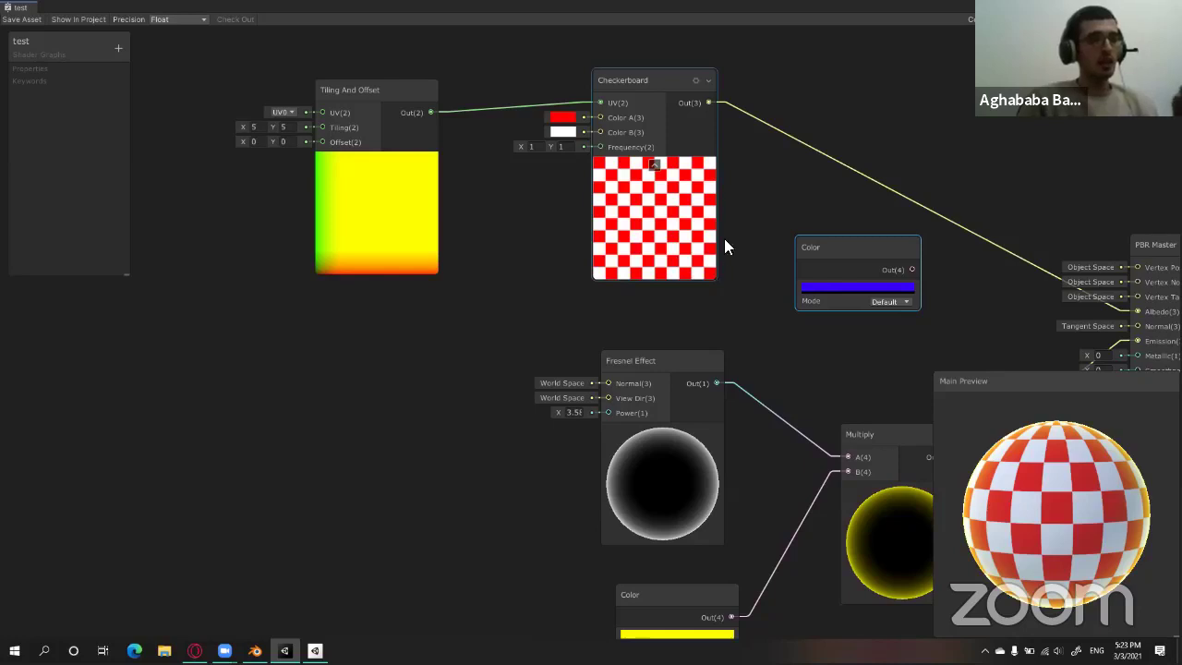
Shift the Checkerboard node slightly right and up to tidy the layout.
mouse_move(637, 112)
left_mouse_down()
mouse_move(618, 92)
mouse_move(665, 115)
left_mouse_up()
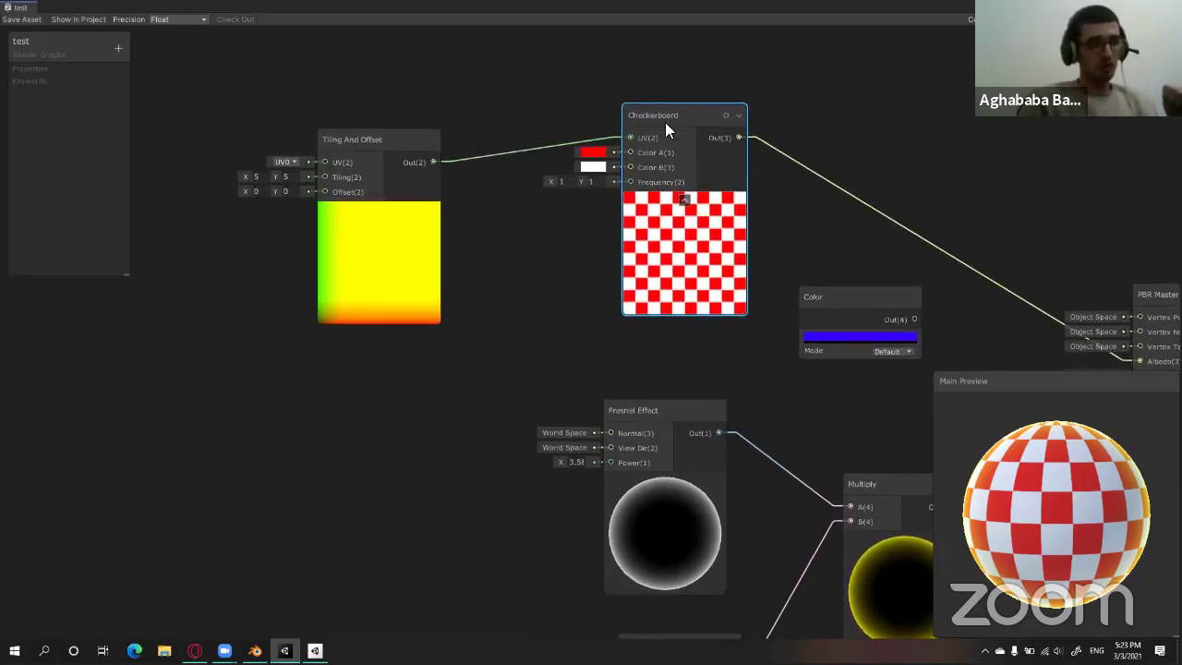
left_click_drag(650, 126, 653, 109)
scroll(639, 249, "down", 3)
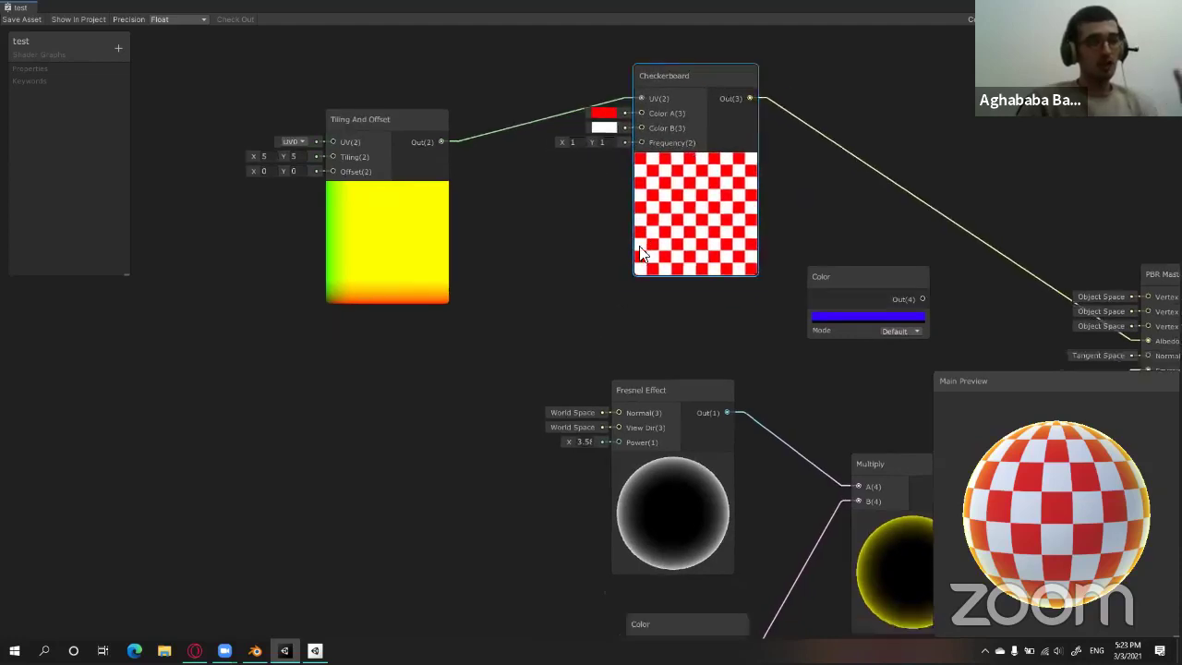
scroll(639, 249, "down", 2)
middle_click_drag(546, 268, 446, 275)
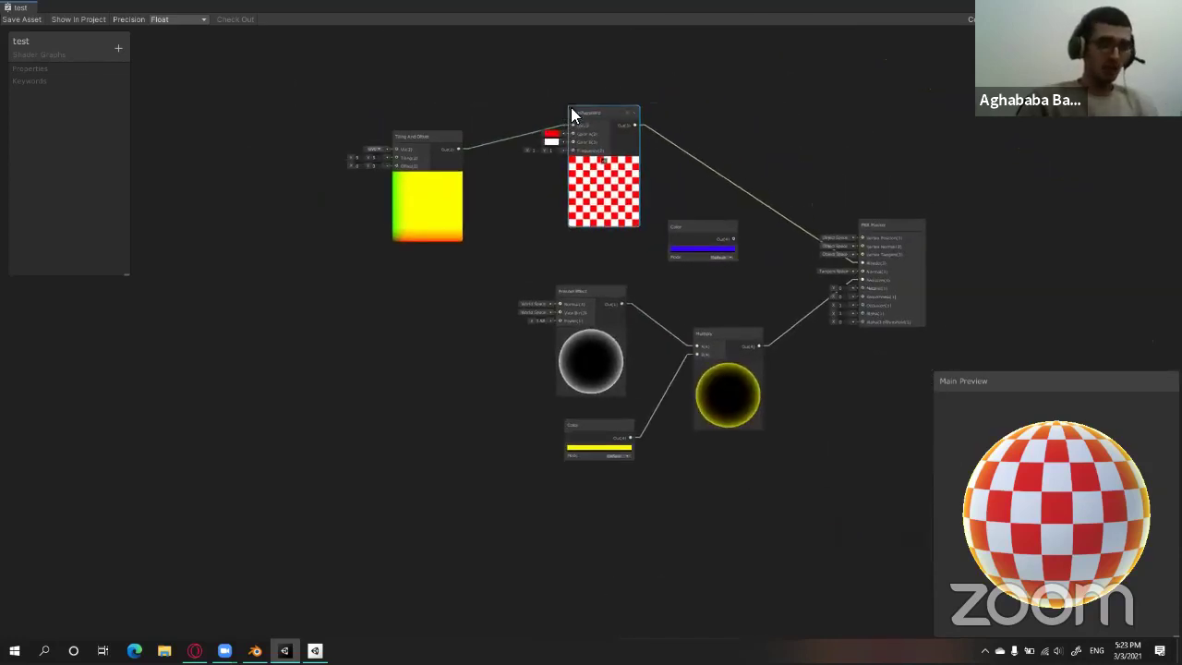
scroll(574, 223, "up", 3)
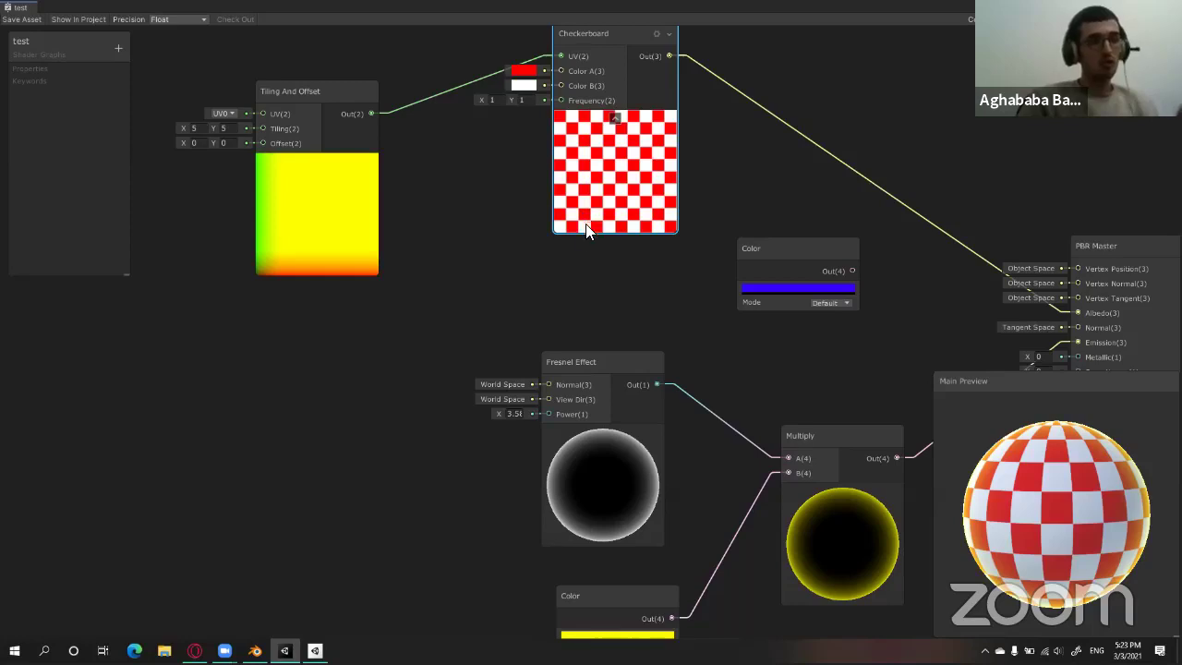
Open and dismiss the Create Node search, then pan to free space on the left.
right_click(476, 197)
left_click(493, 197)
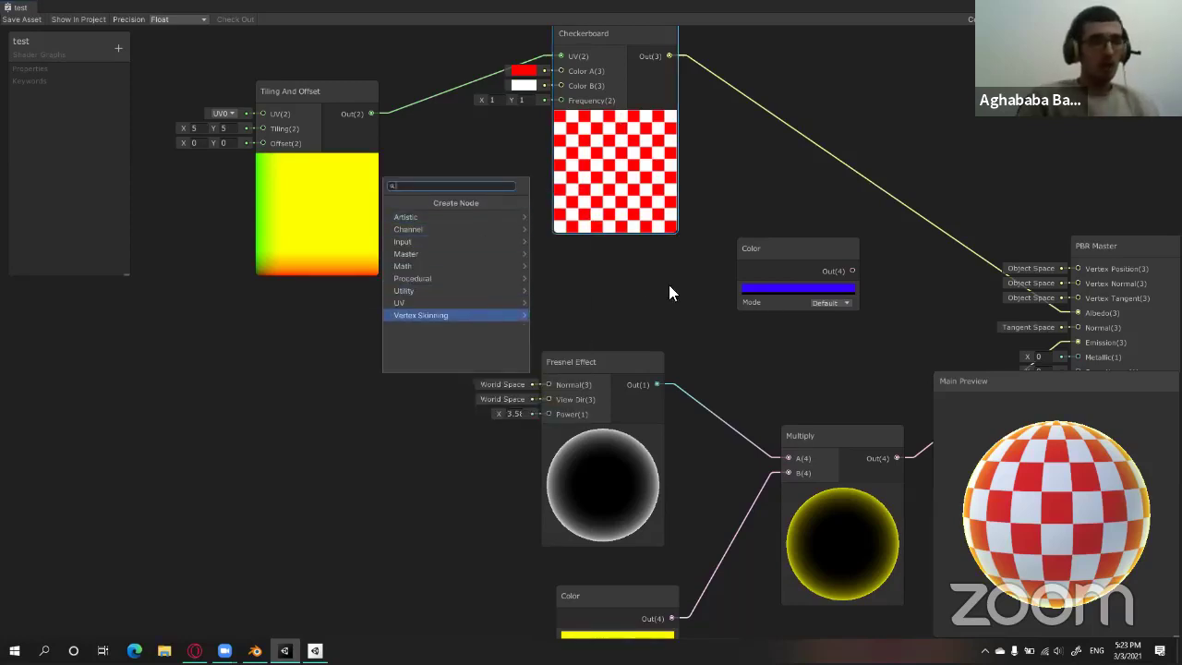
left_click(643, 279)
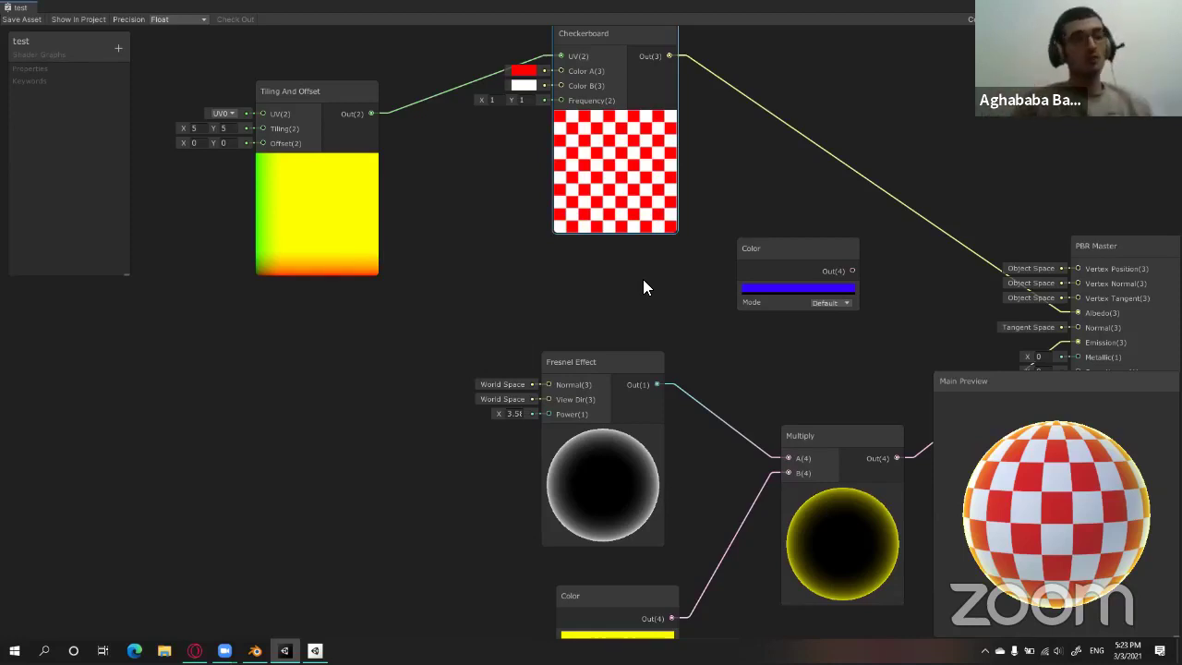
scroll(662, 325, "down", 2)
scroll(744, 264, "down", 1)
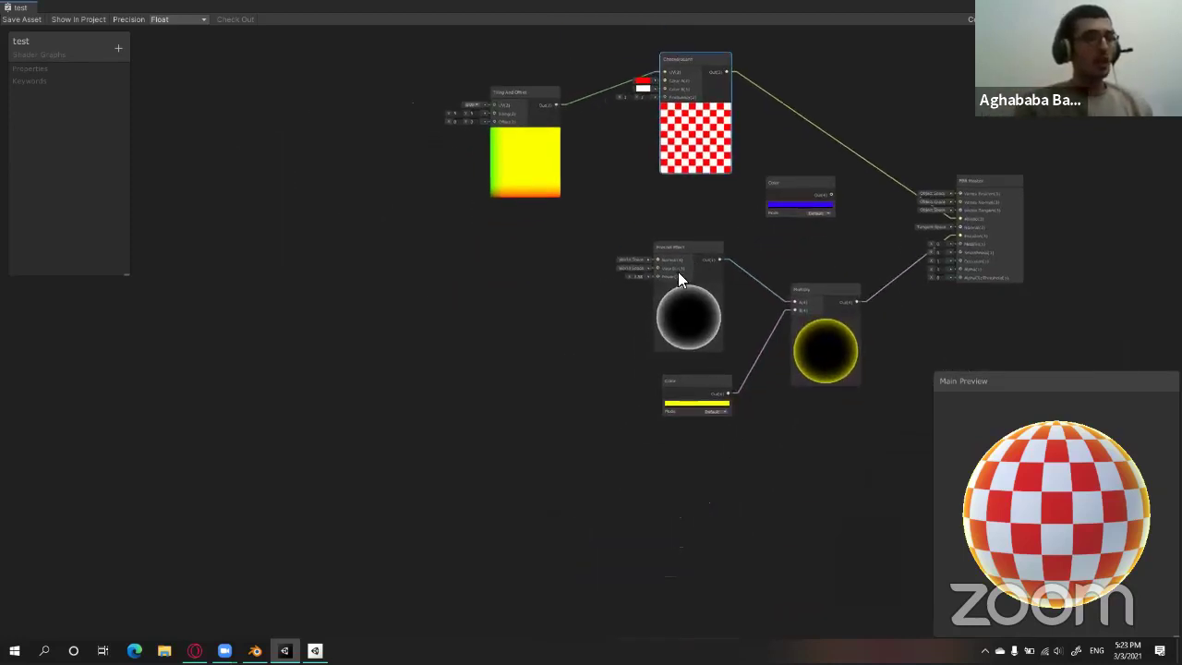
middle_click_drag(578, 290, 554, 258)
scroll(539, 264, "up", 2)
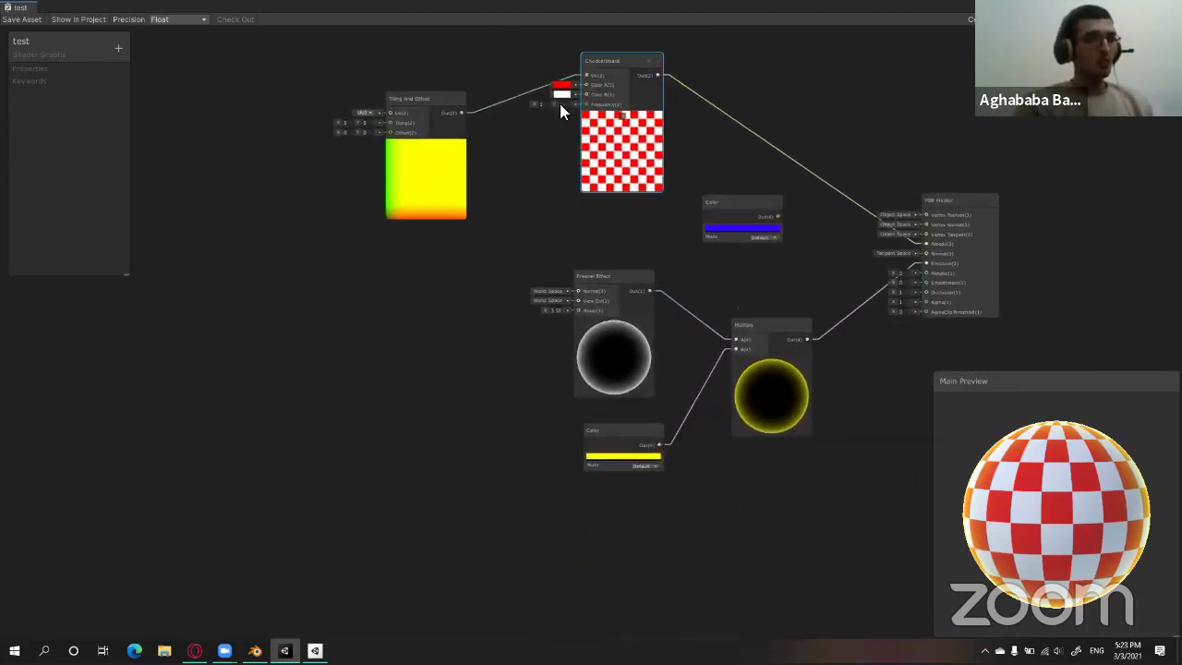
middle_click_drag(533, 305, 565, 273)
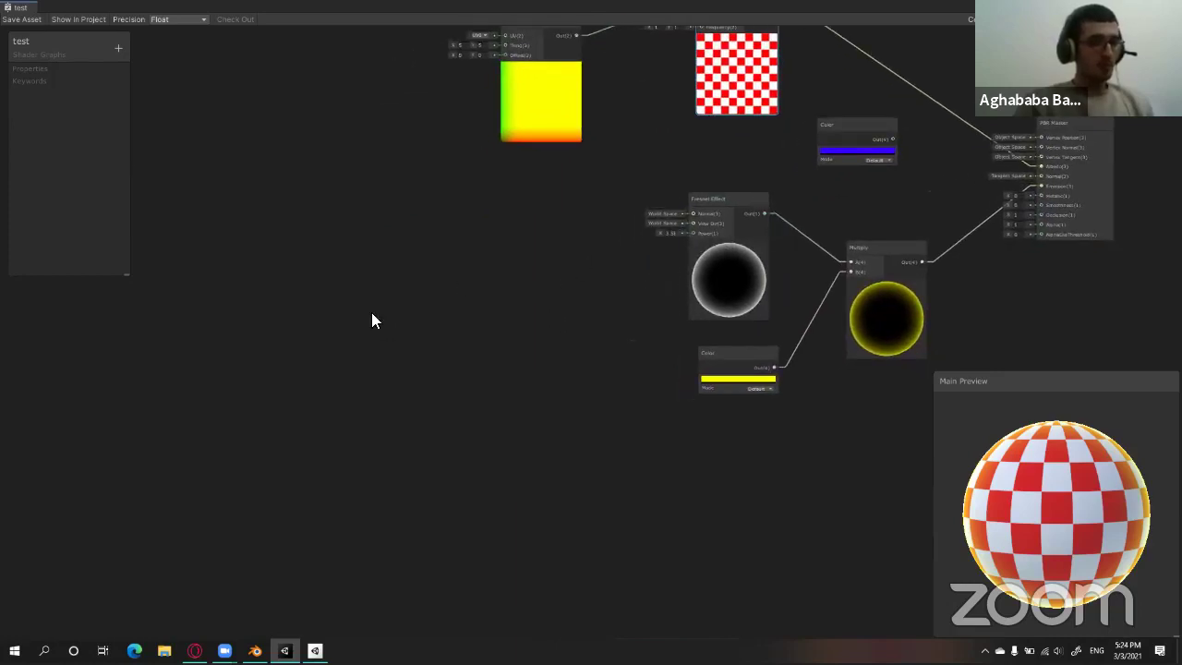
Add a Rectangle node from Create Node > Procedural > Shape > Rectangle.
right_click(362, 296)
left_click(397, 305)
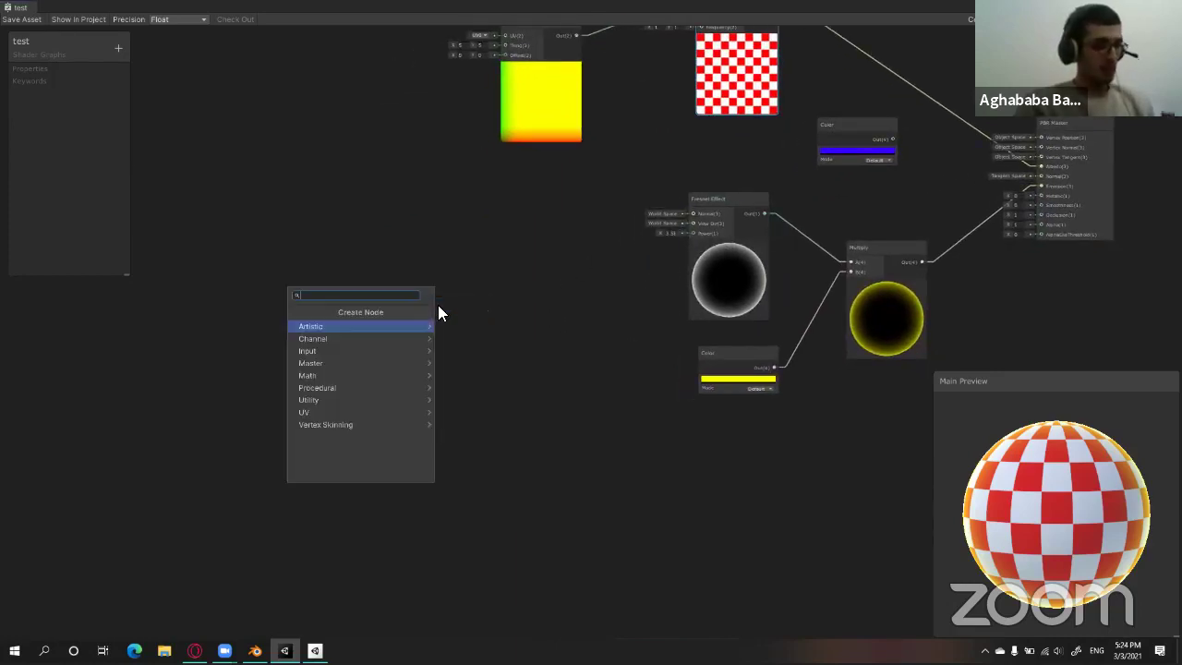
left_click(332, 389)
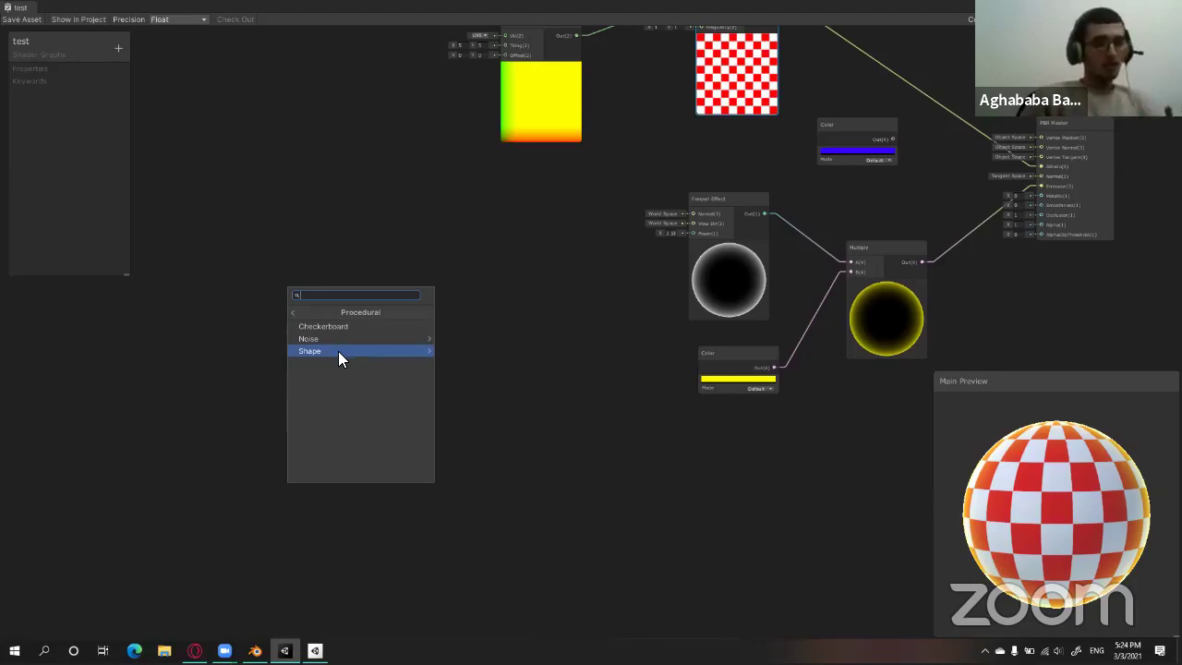
left_click(338, 351)
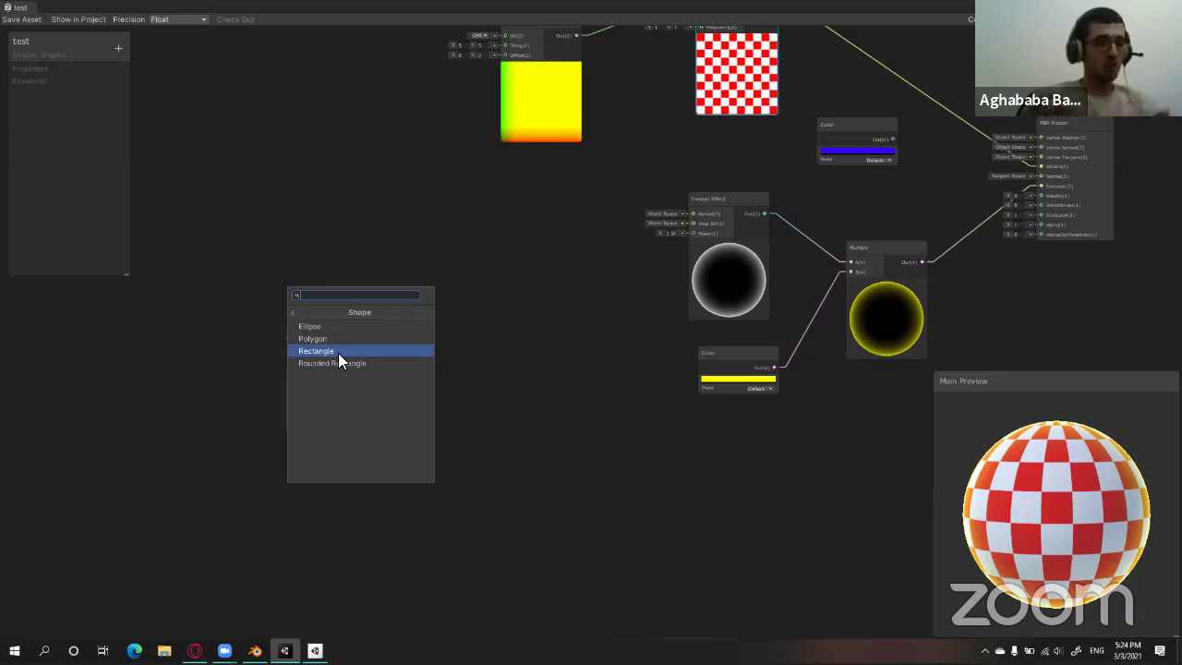
left_click(338, 353)
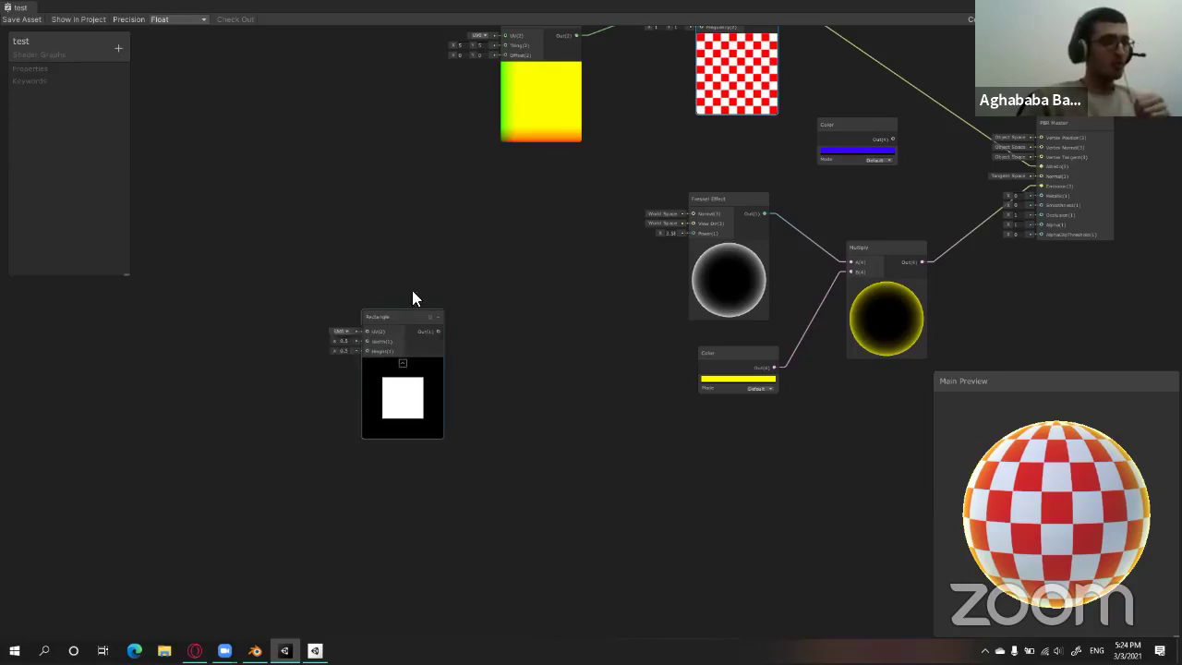
Move the new Rectangle node into position and centre it in the view.
middle_click_drag(415, 298, 509, 304)
left_click_drag(541, 298, 559, 331)
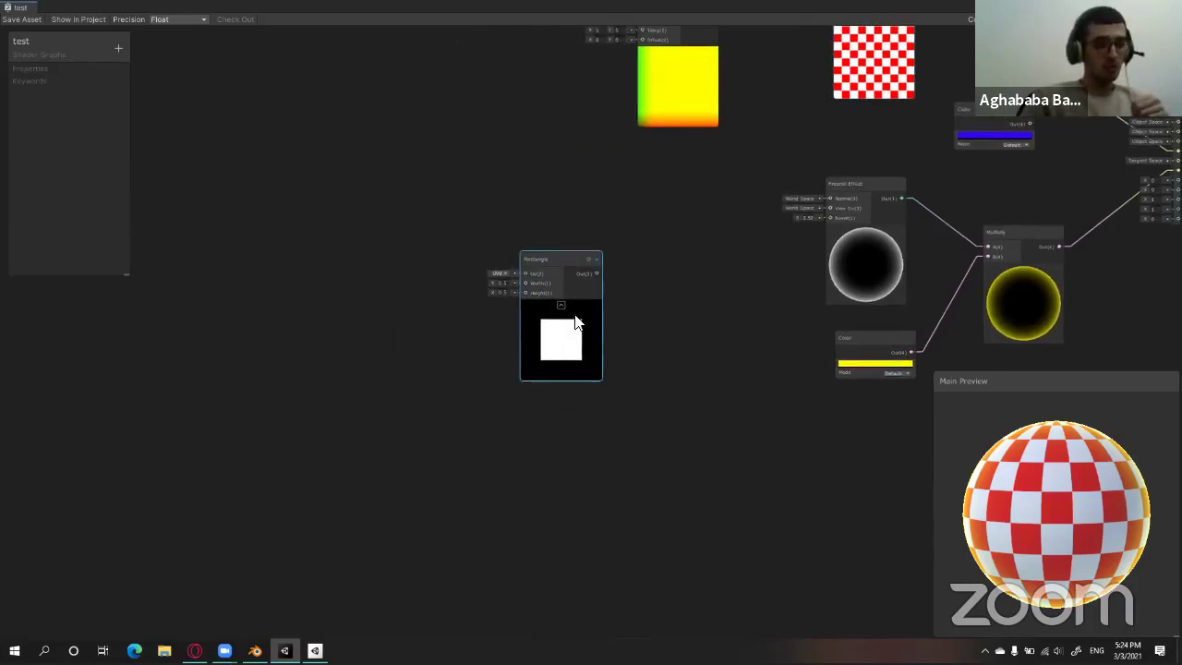
scroll(549, 355, "up", 1)
scroll(556, 355, "up", 2)
middle_click_drag(702, 329, 612, 477)
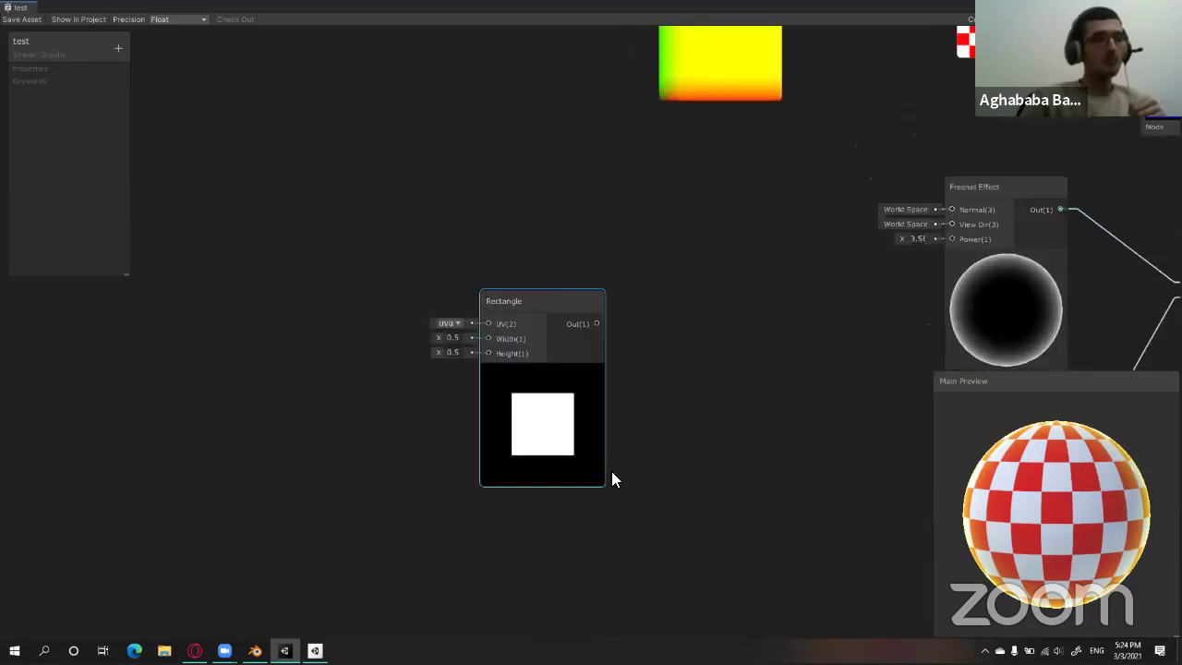
left_click_drag(476, 360, 654, 292)
left_click(563, 380)
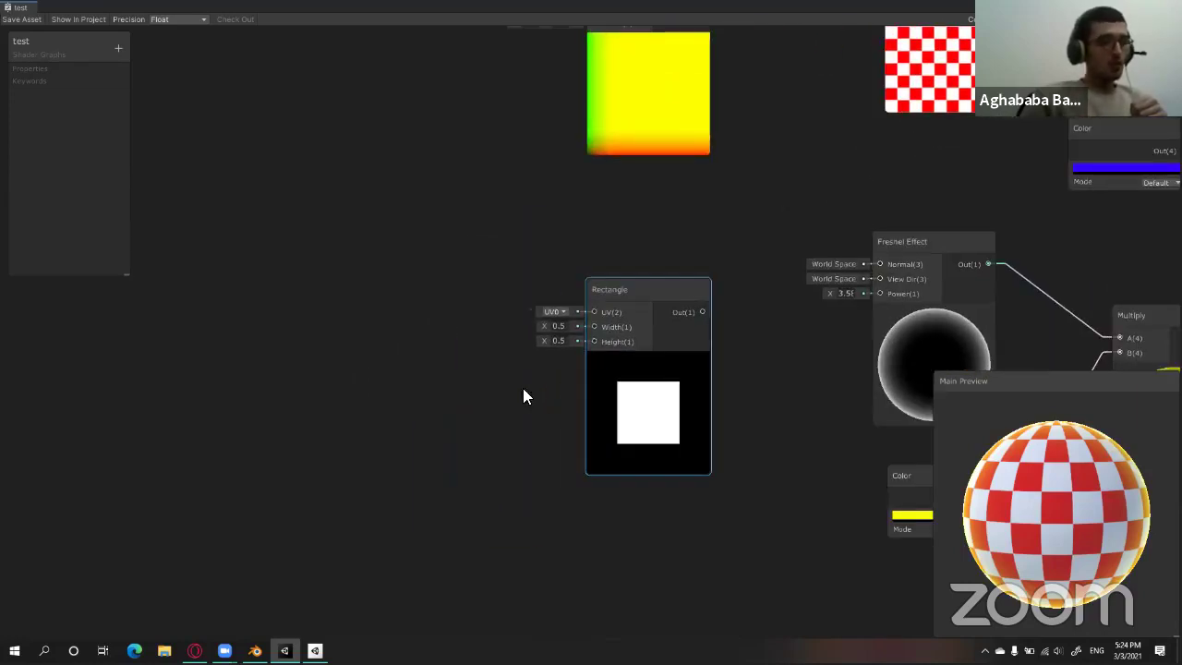
middle_click_drag(570, 357, 541, 336)
left_click(572, 301)
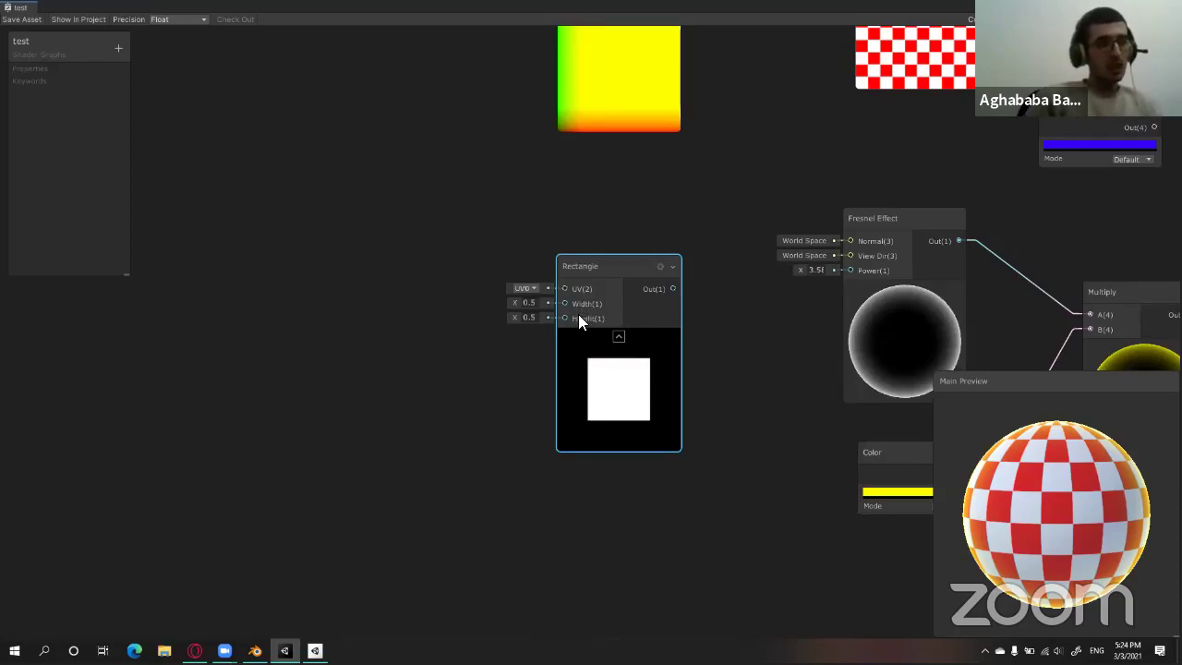
Set the Rectangle's Width and Height to 0.5 for a centred white square.
left_click(533, 302)
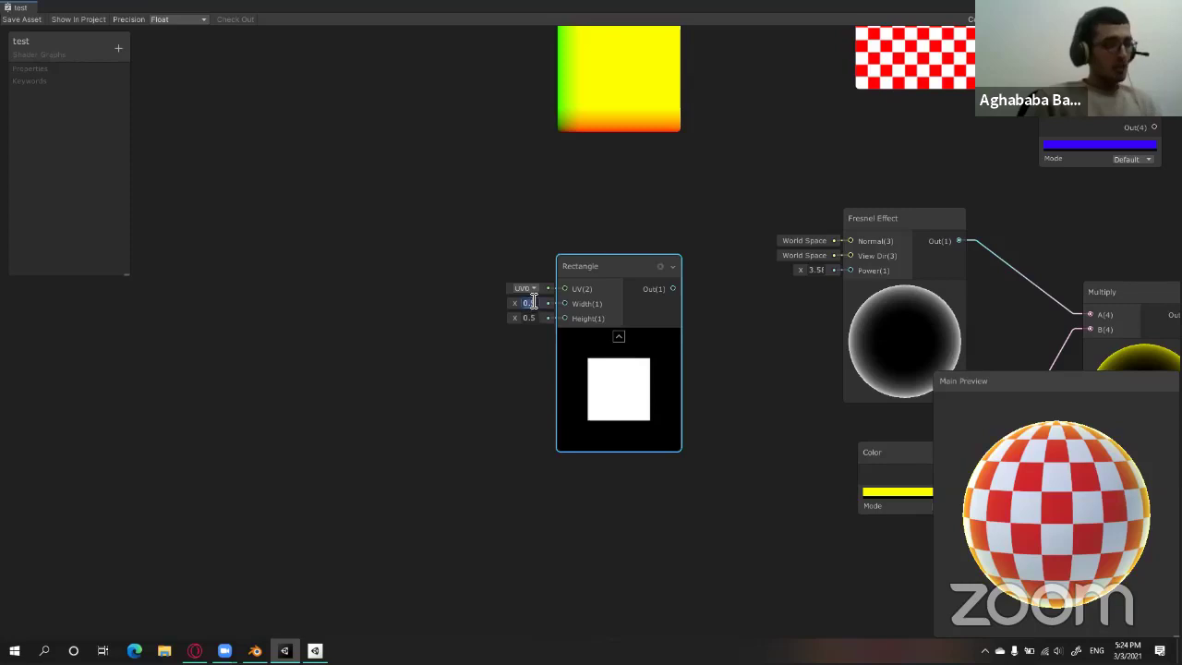
type("11")
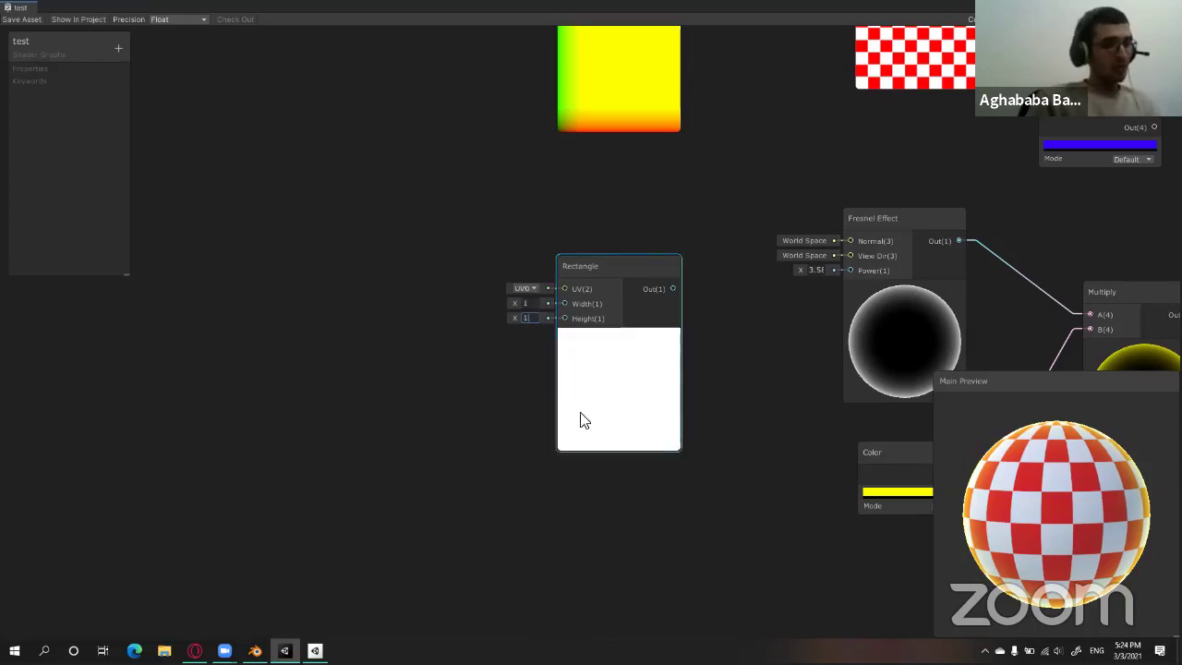
left_click(526, 303)
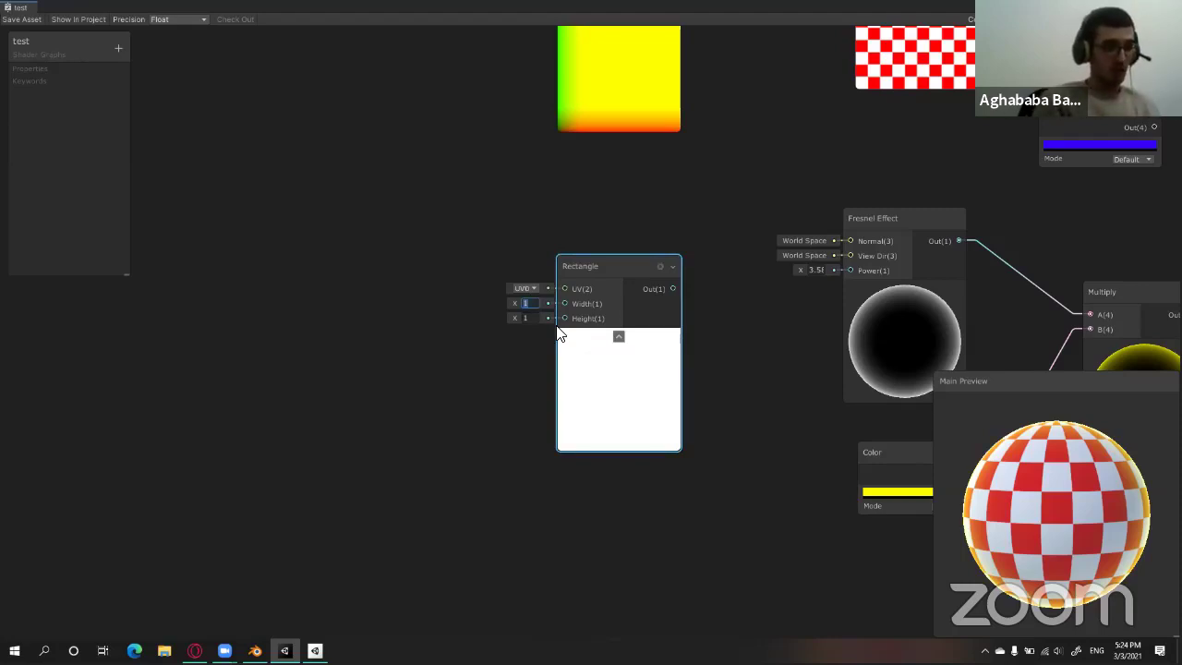
type("0.5")
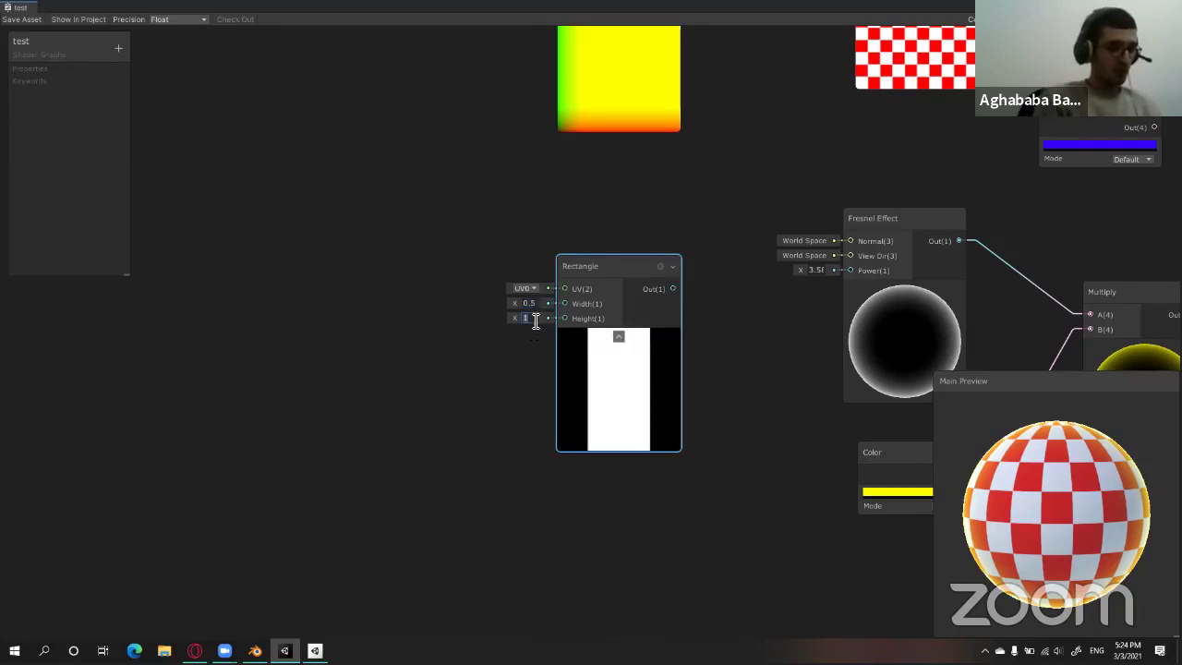
type("0.5")
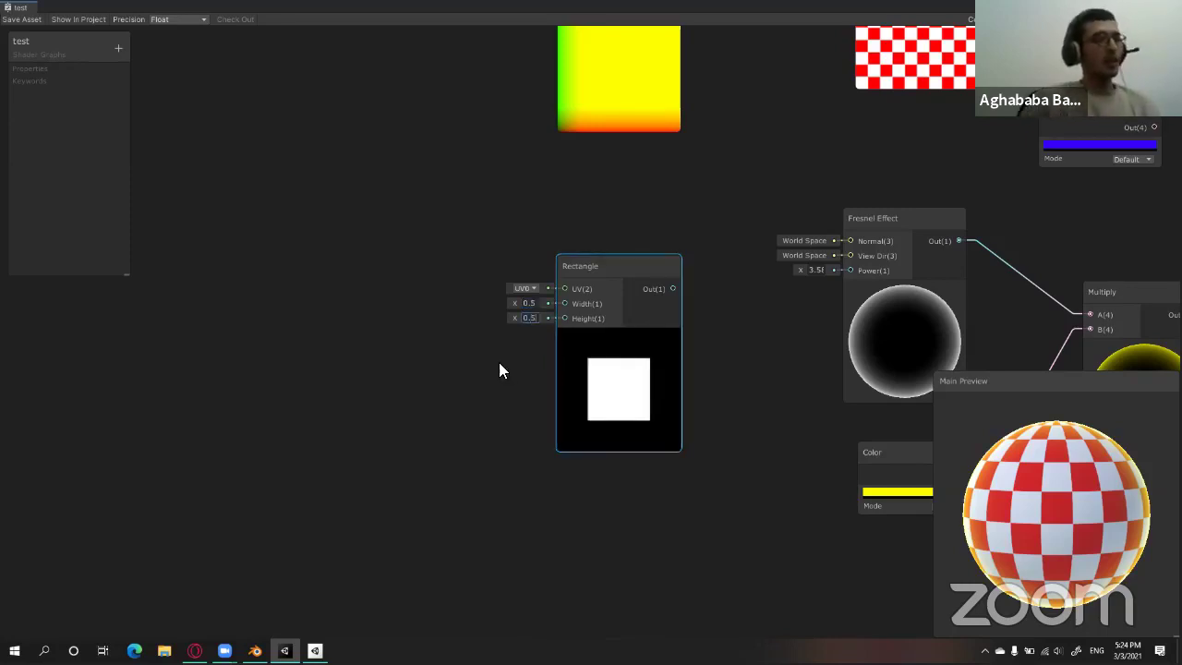
left_click(498, 365)
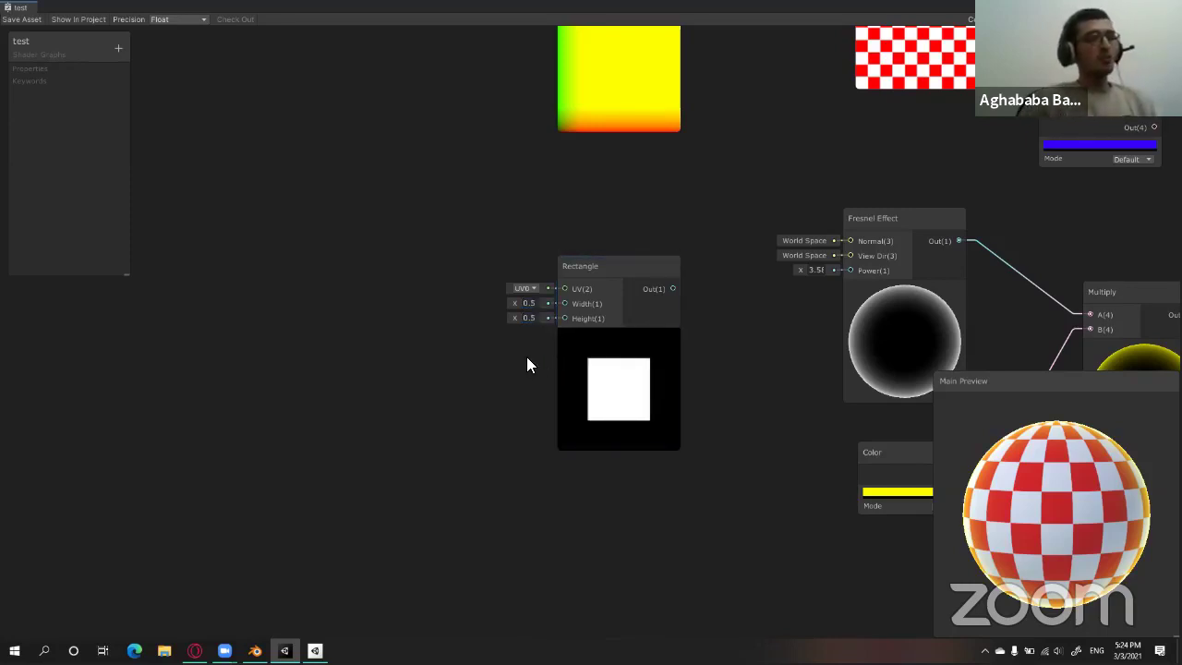
left_click(614, 270)
Disconnect Tiling And Offset from the Checkerboard's UV input, leaving a 2x2 pattern.
mouse_move(729, 269)
middle_mouse_down()
mouse_move(568, 409)
mouse_move(586, 497)
middle_mouse_up()
middle_click_drag(639, 69, 629, 96)
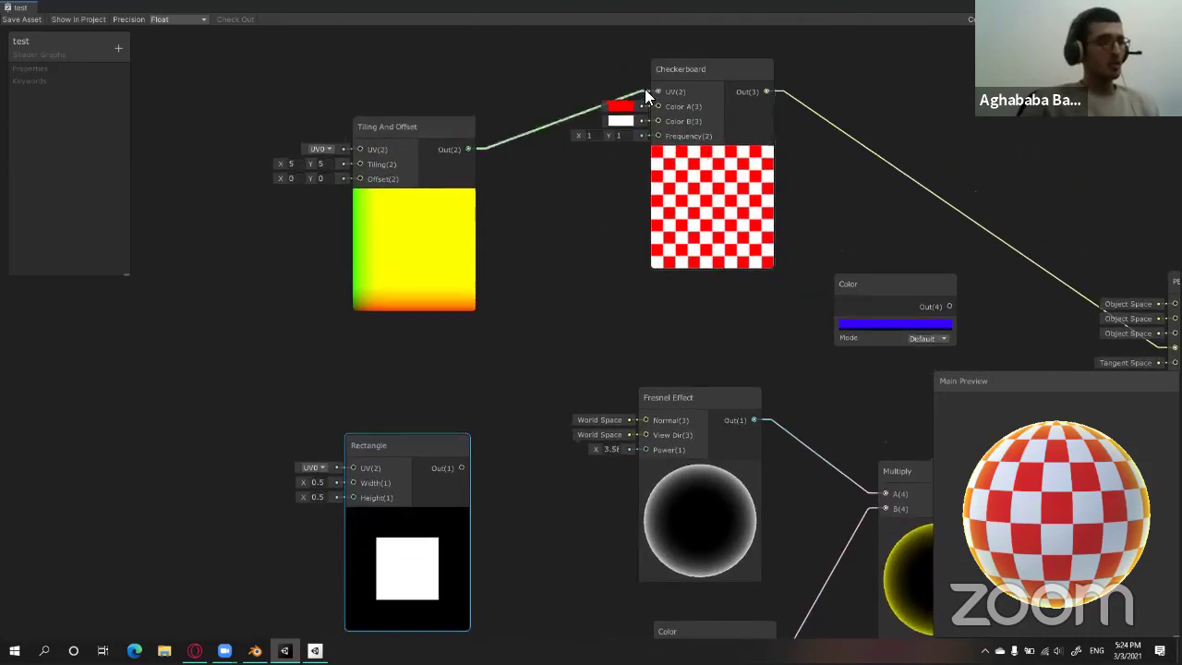
left_click_drag(644, 89, 576, 220)
left_click(694, 263)
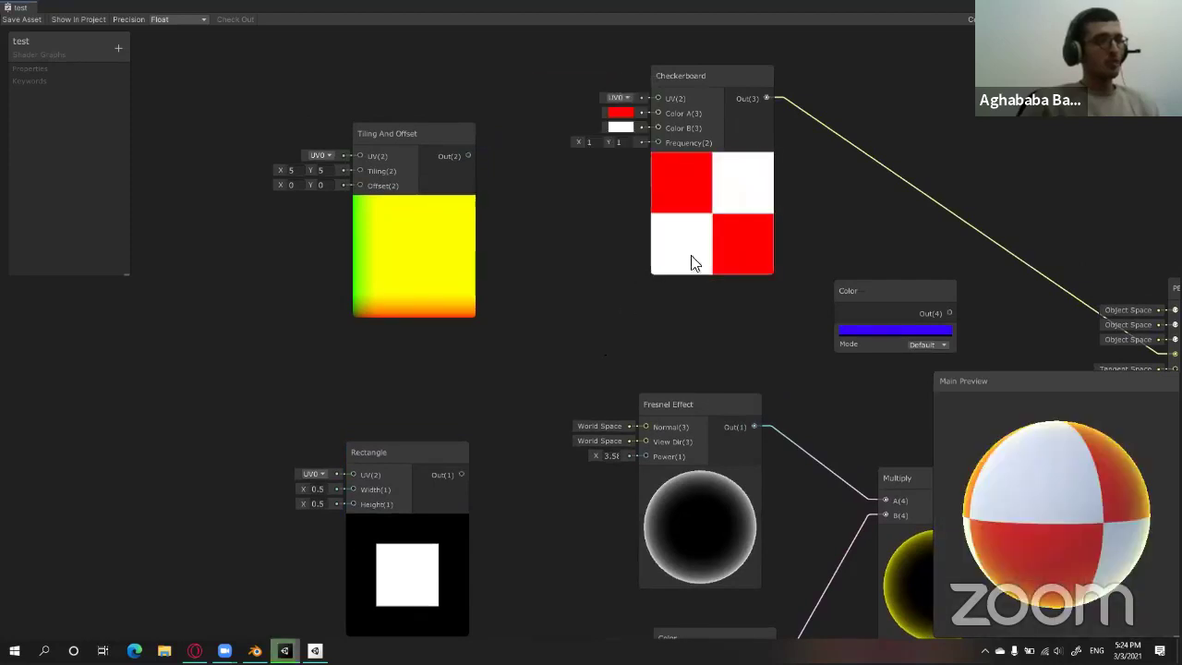
Move Tiling And Offset next to the Rectangle and wire its output into the Rectangle's UV.
middle_click_drag(541, 284, 602, 202)
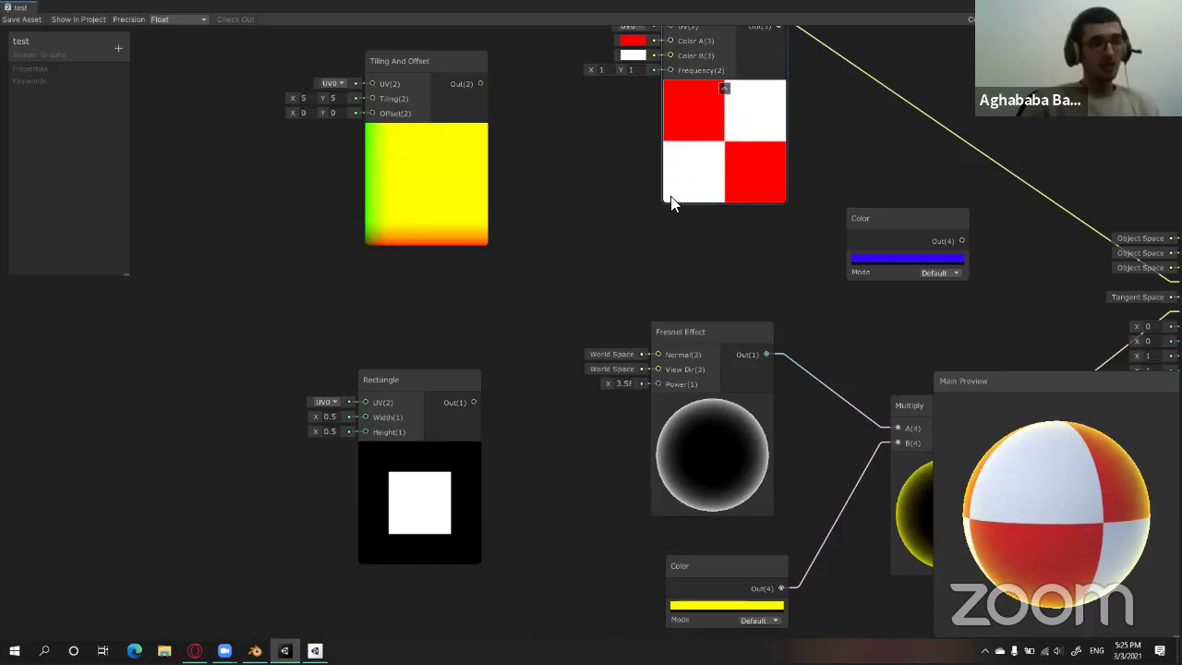
middle_click_drag(643, 233, 704, 225)
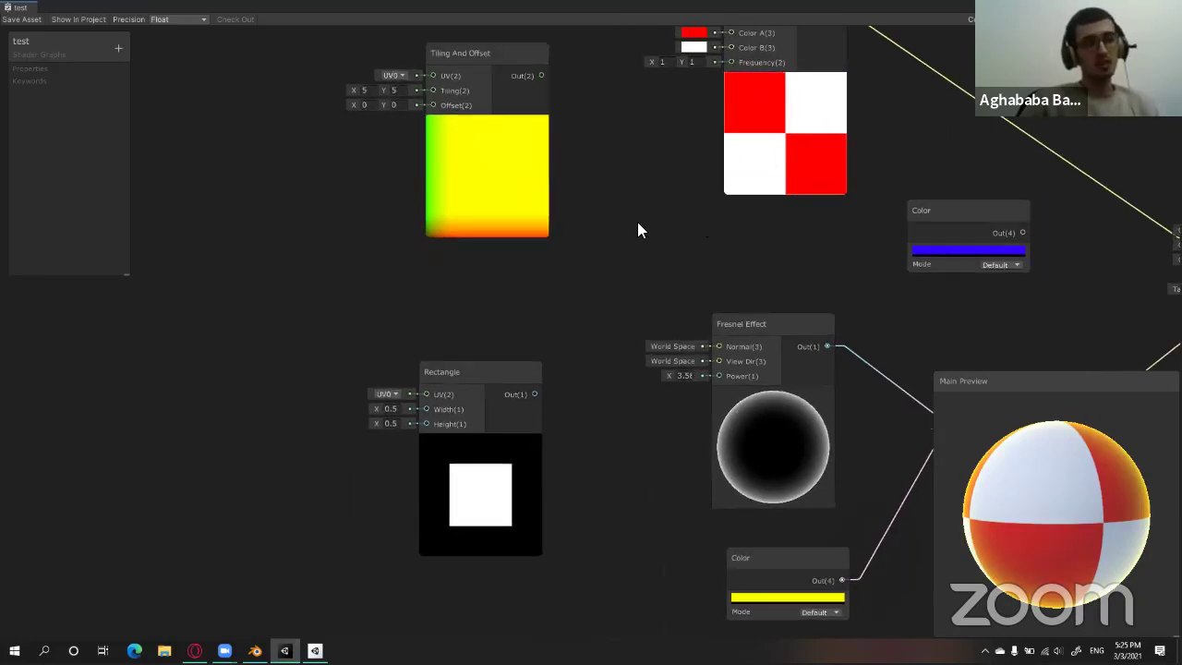
scroll(619, 268, "down", 3)
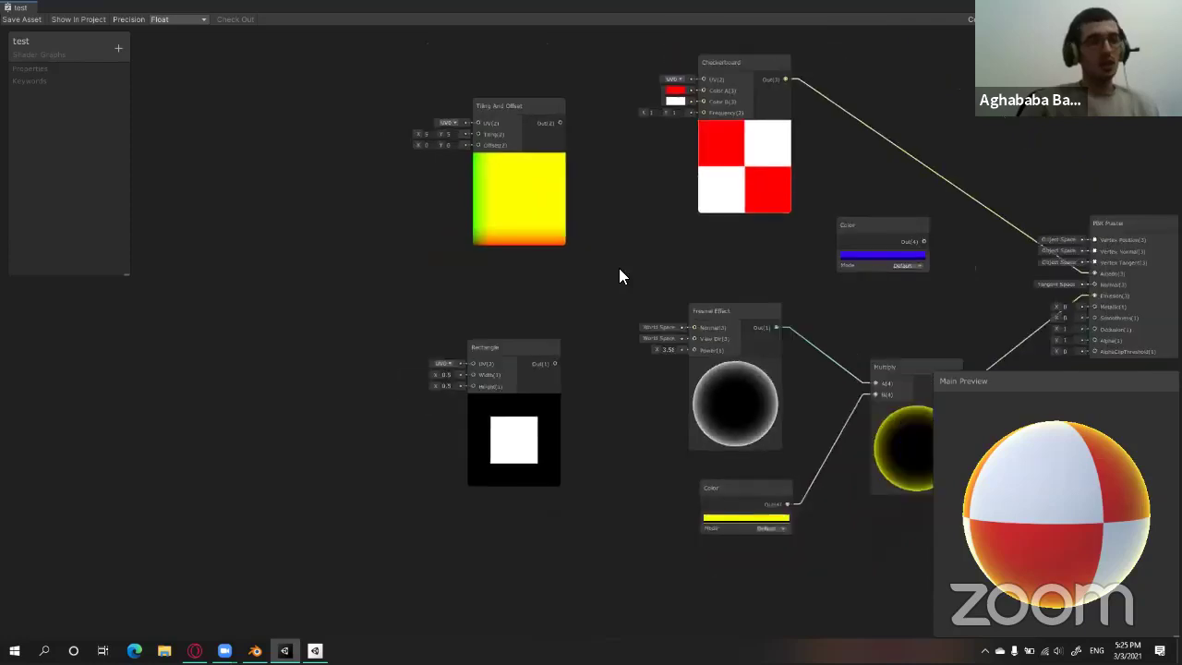
scroll(619, 268, "down", 2)
scroll(540, 166, "up", 2)
scroll(551, 151, "up", 2)
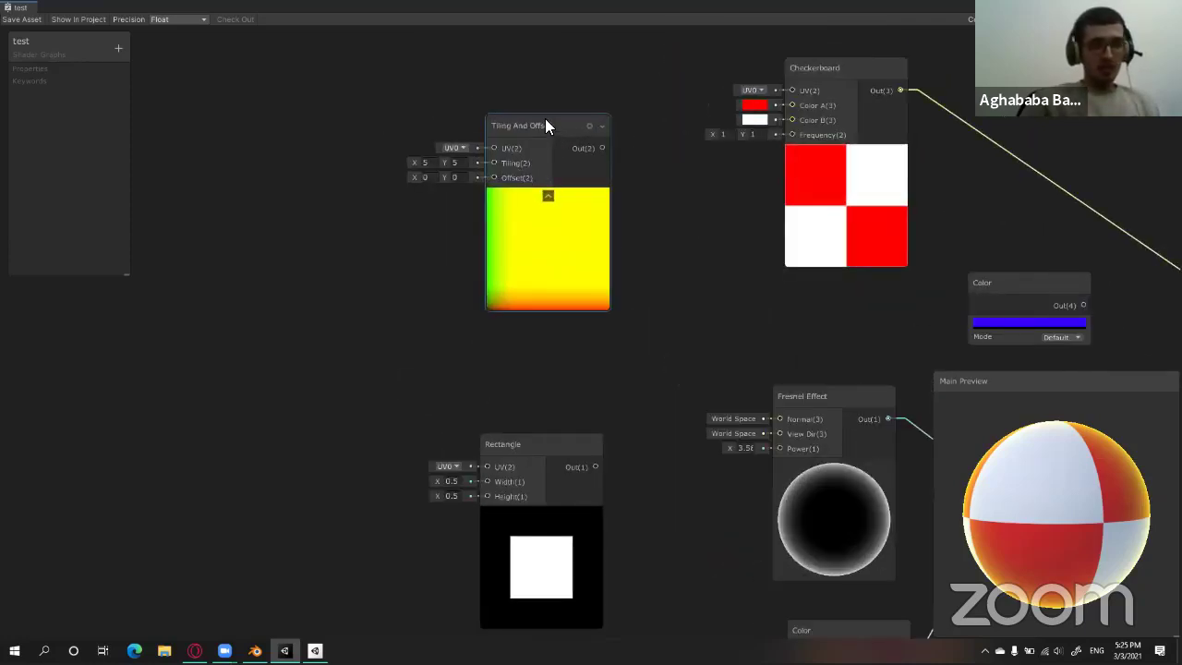
left_click_drag(544, 118, 245, 472)
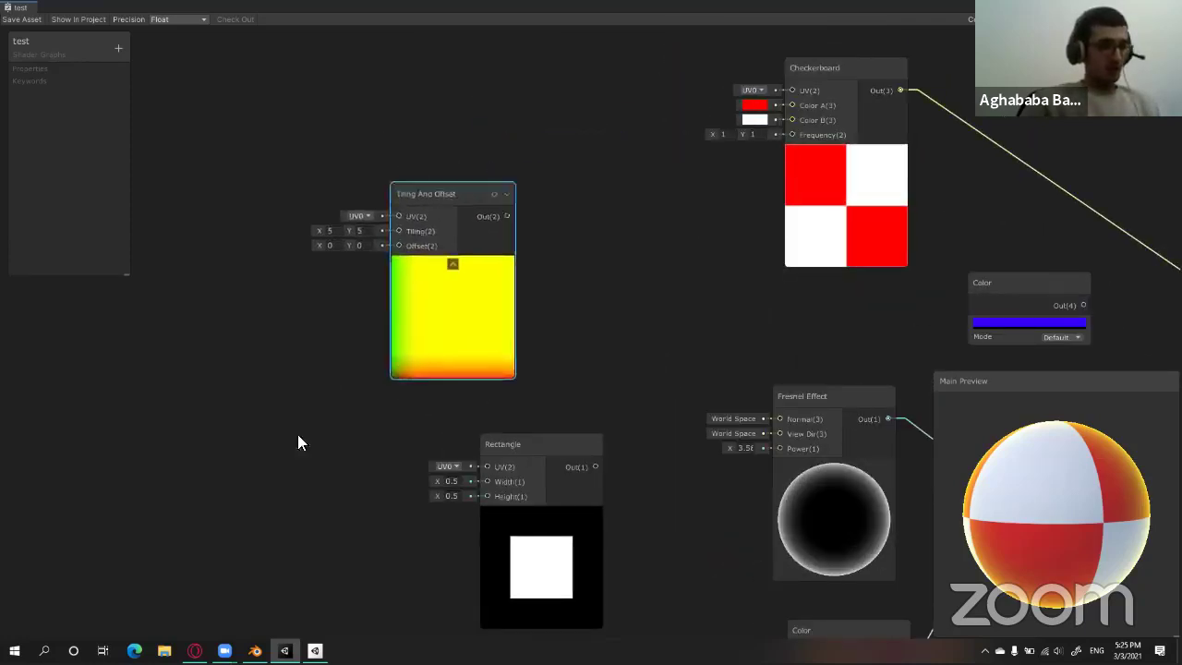
middle_click_drag(458, 460, 580, 338)
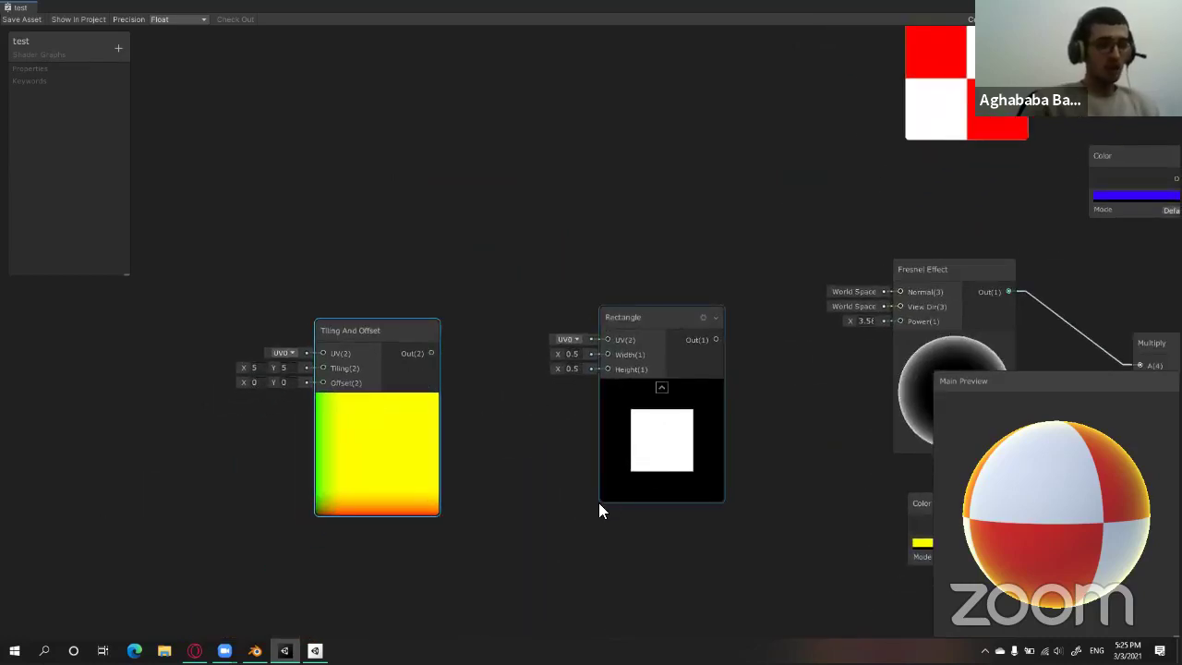
left_click_drag(431, 353, 607, 340)
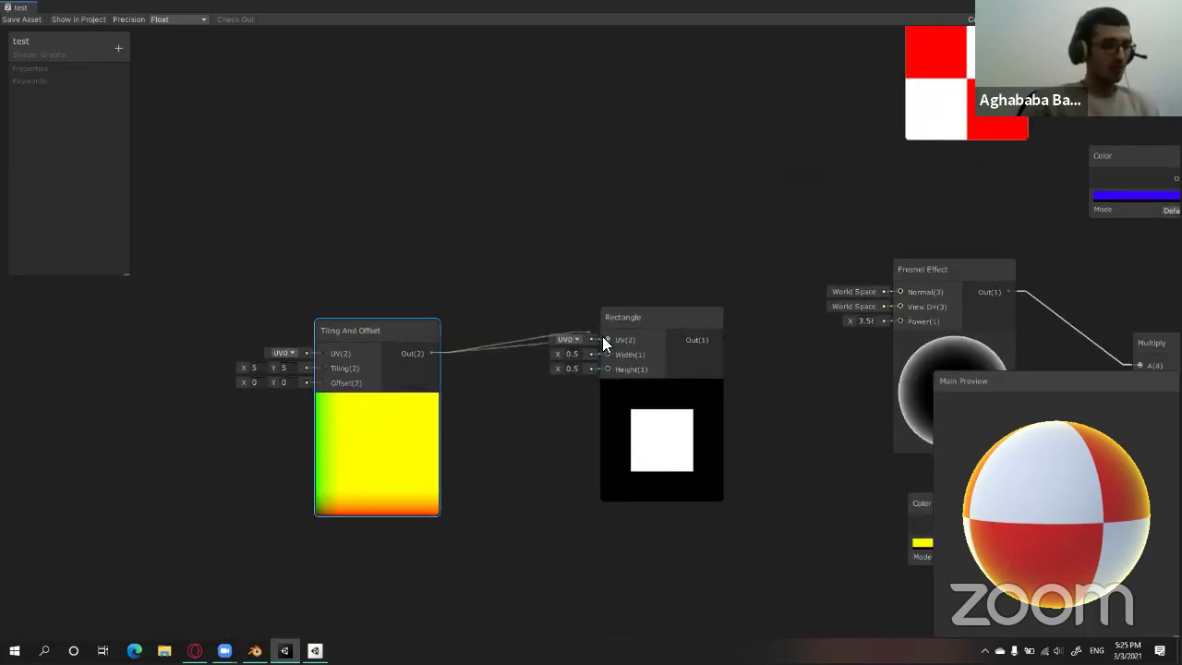
Give Tiling And Offset tiling 1, 1 and offset 0.25, 0.25, moving the square bottom-left.
middle_click_drag(328, 429, 395, 406)
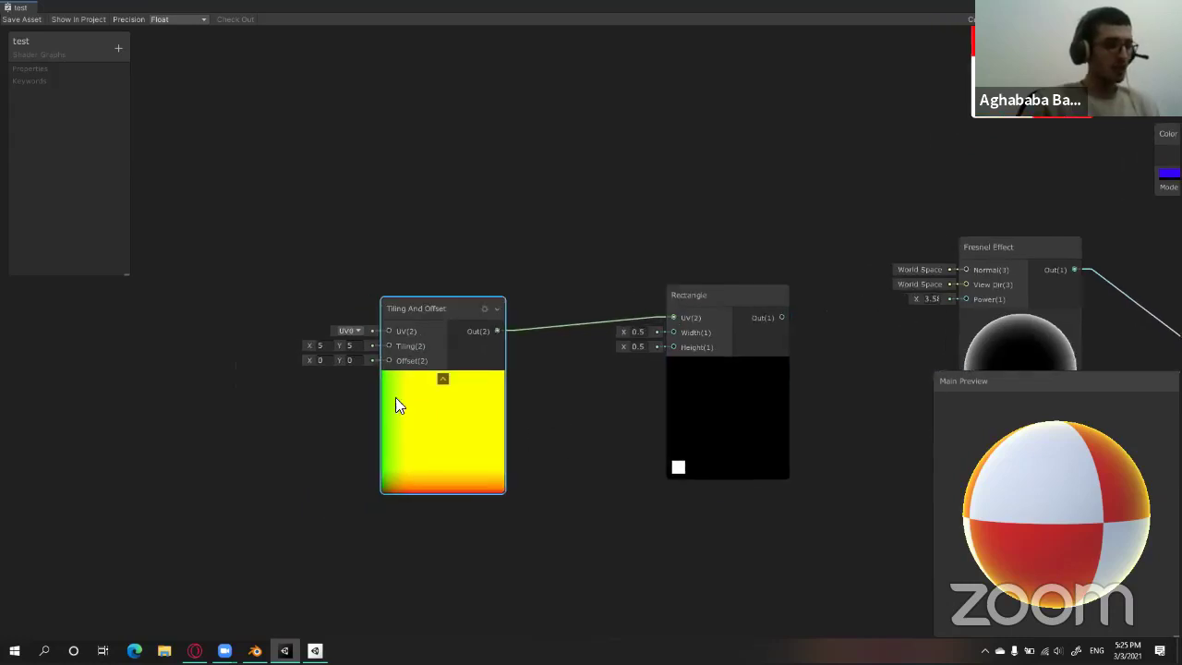
left_click(328, 347)
type("1")
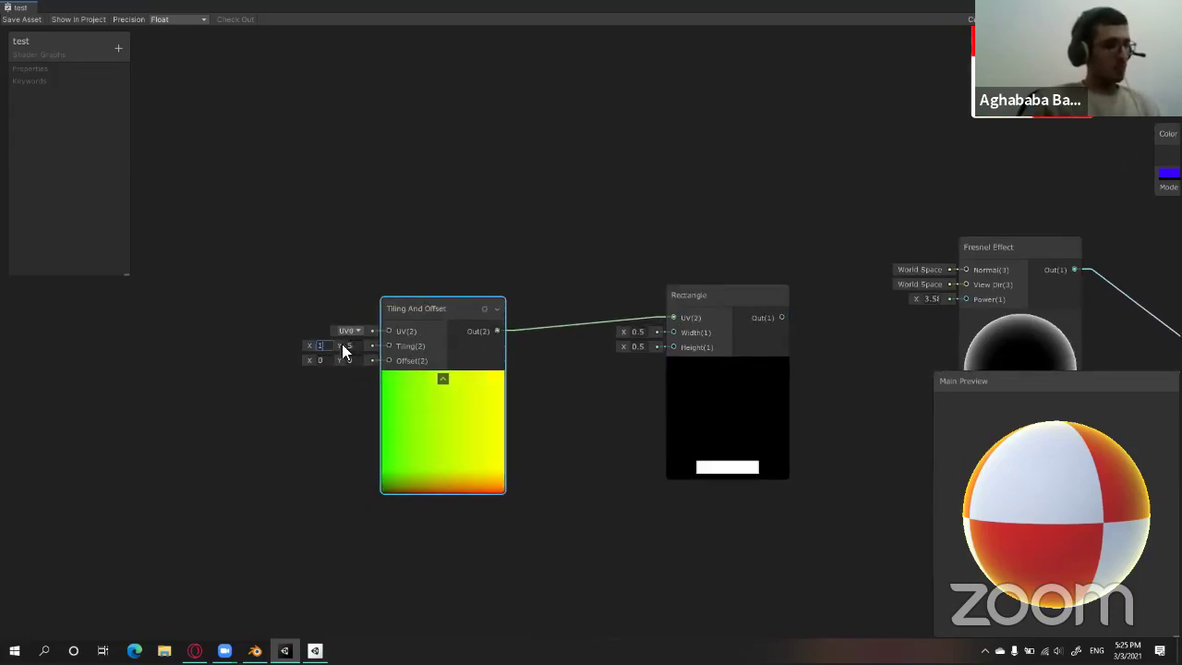
type("1")
left_click_drag(426, 312, 478, 285)
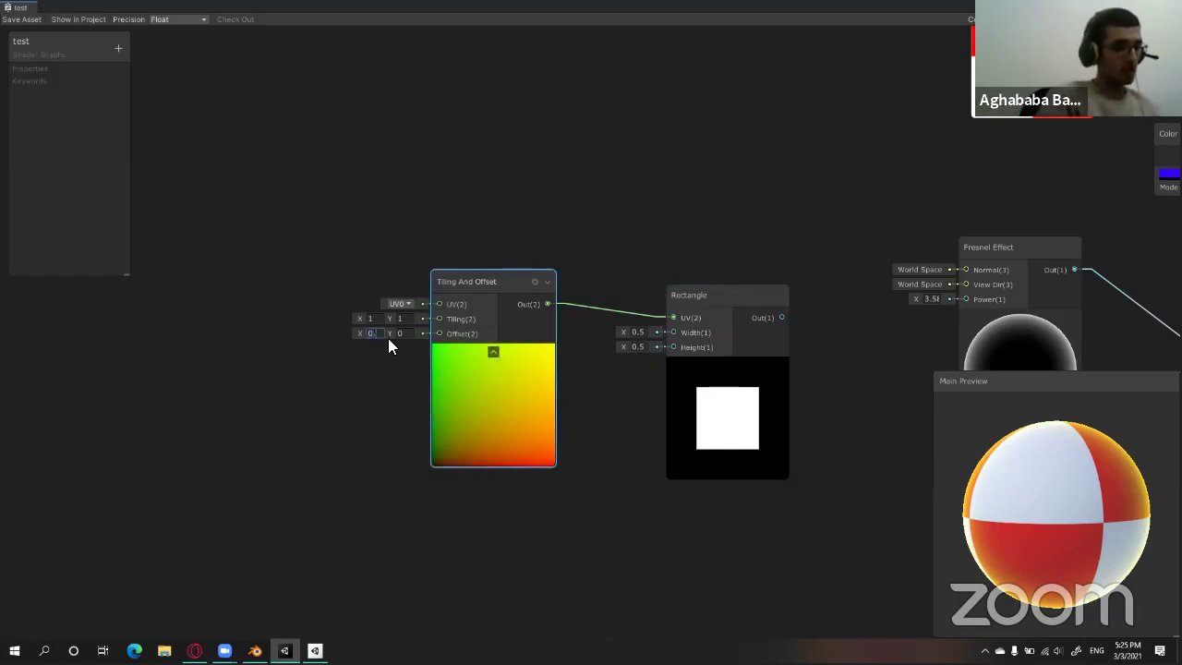
type("25")
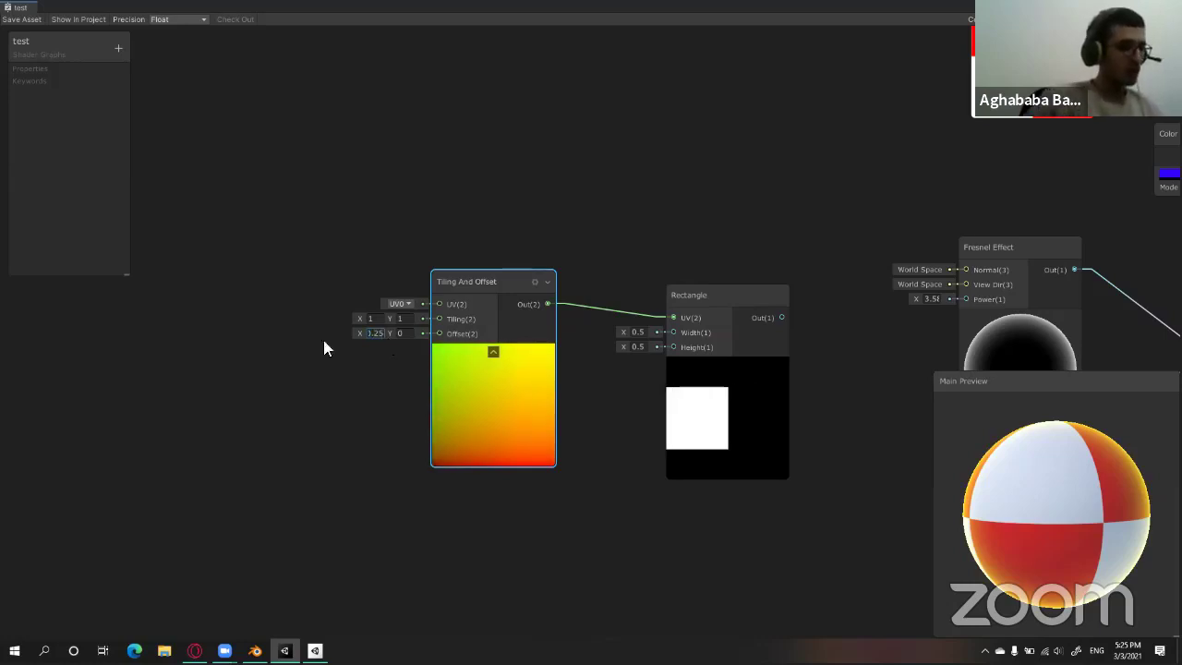
left_click(412, 334)
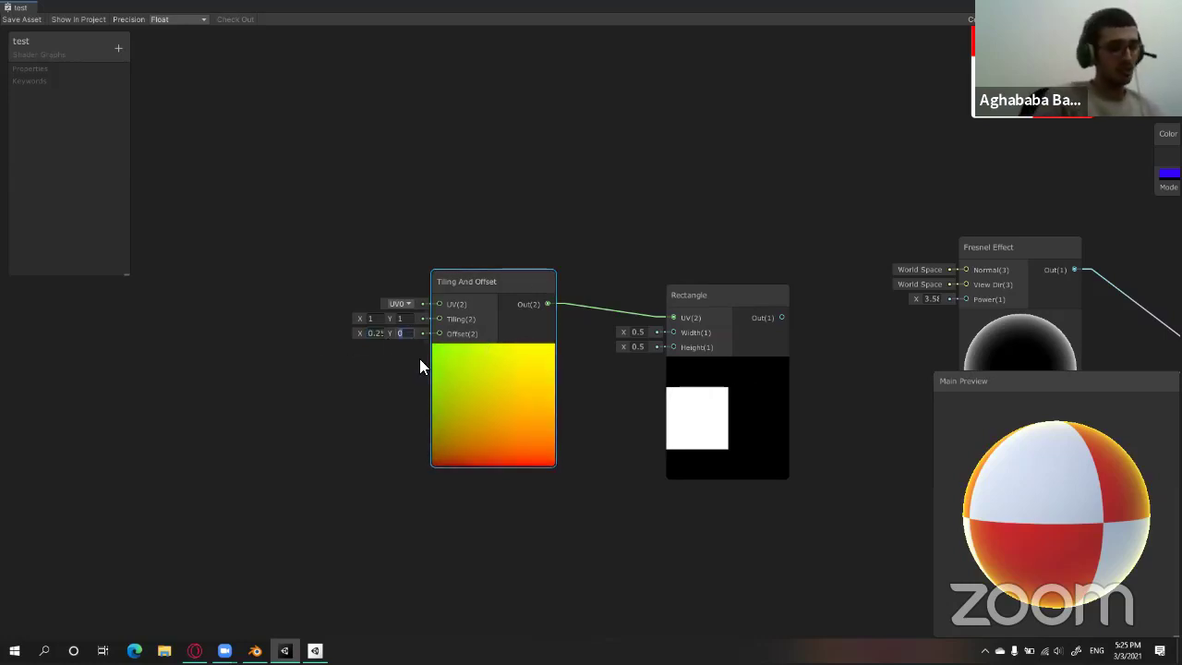
type(".25")
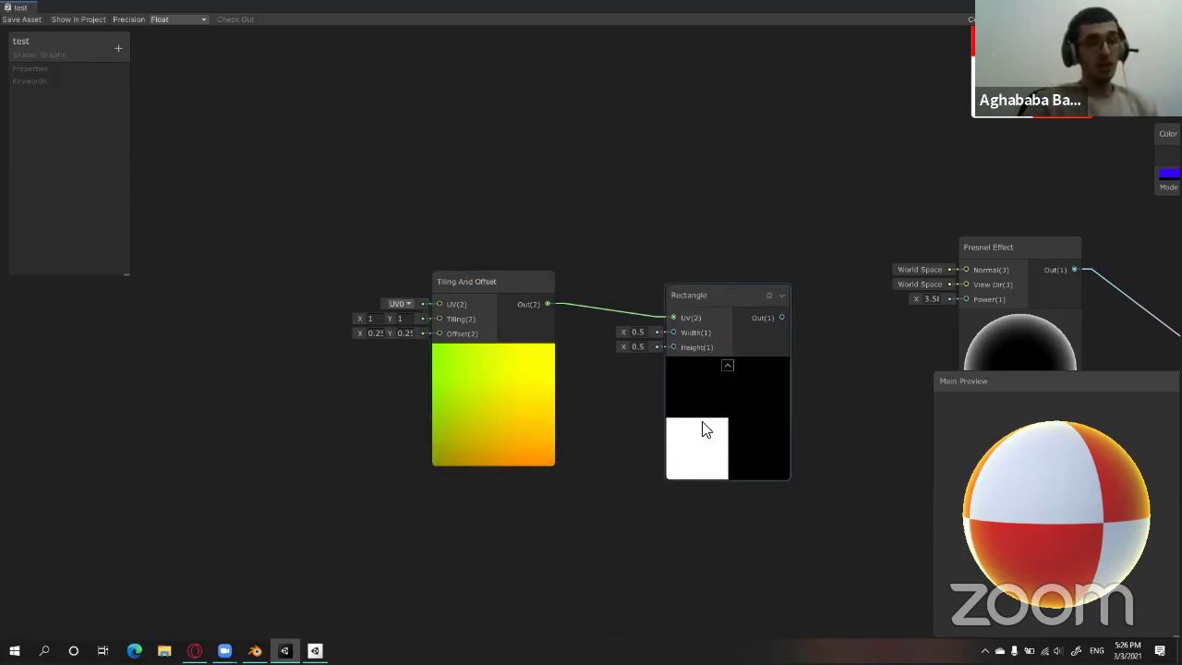
Box-select the Tiling And Offset and Rectangle pair and reposition it.
left_click_drag(409, 224, 767, 380)
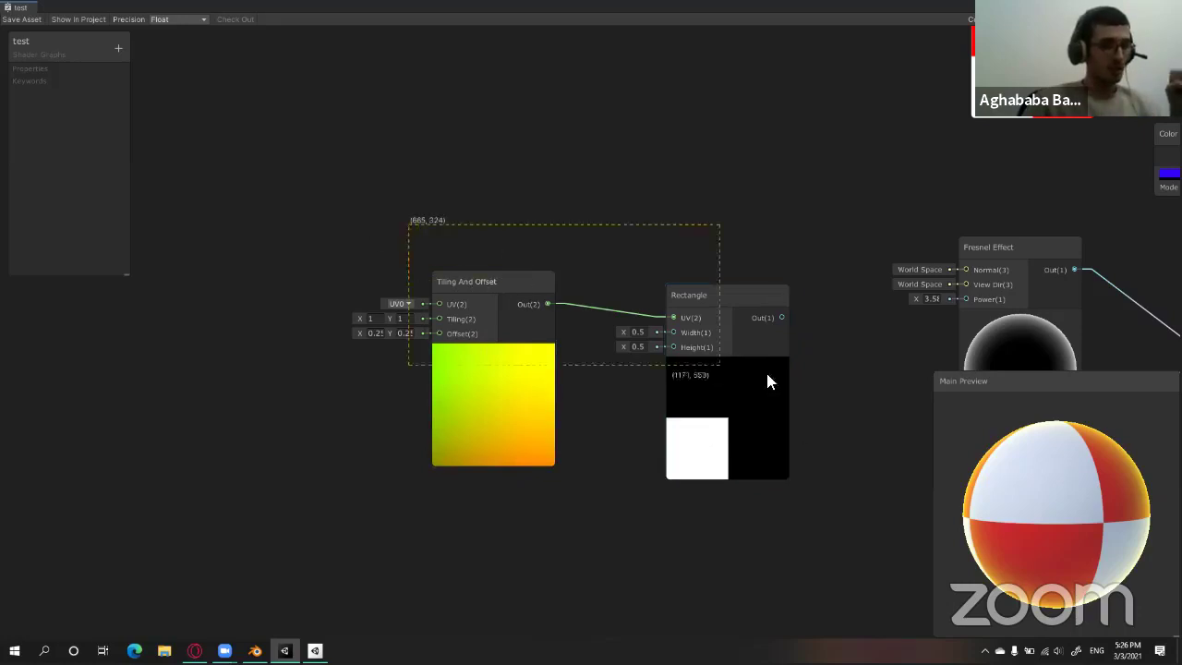
left_click_drag(697, 297, 577, 238)
key("a")
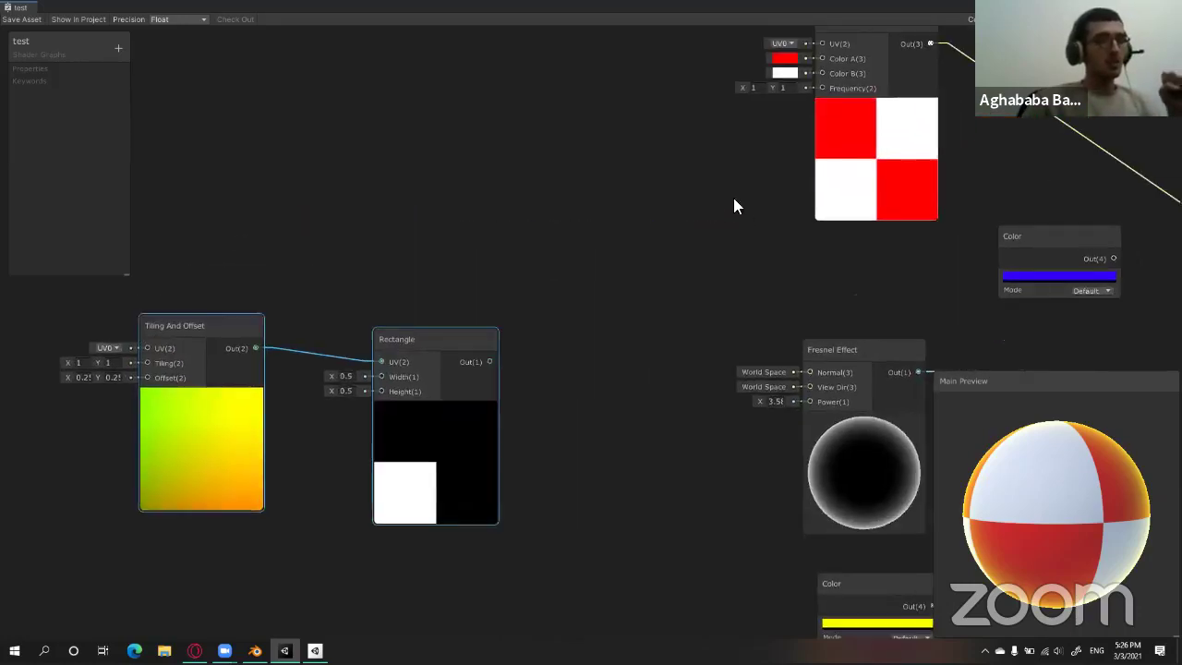
middle_click_drag(543, 325, 613, 286)
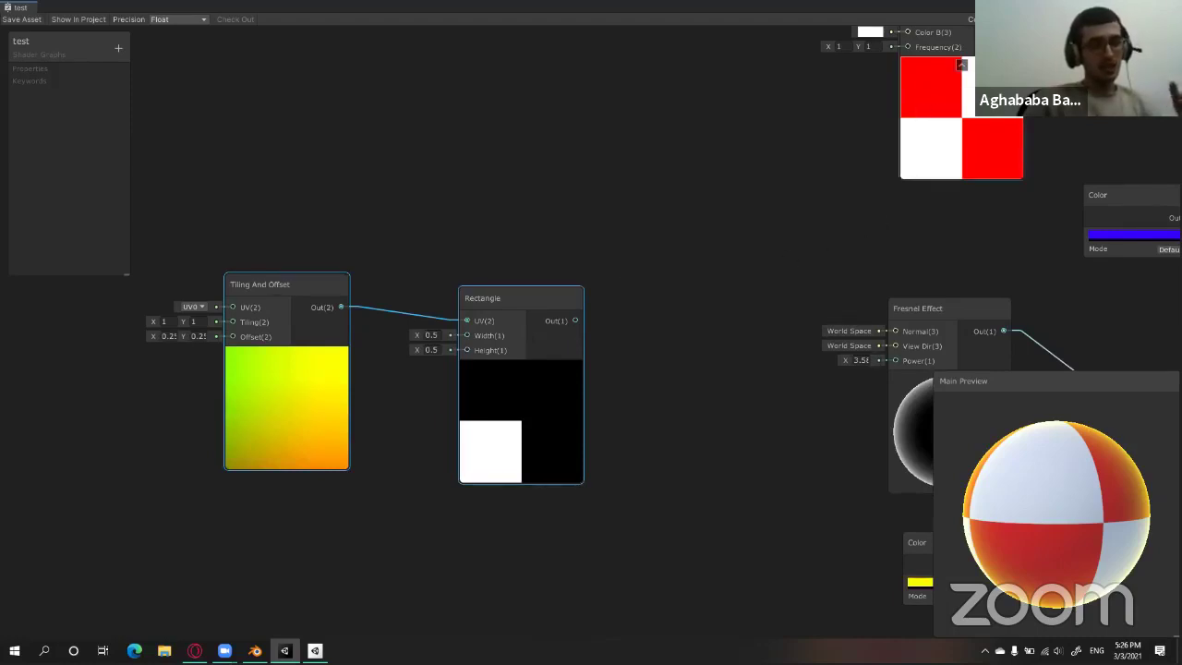
middle_click_drag(707, 229, 720, 188)
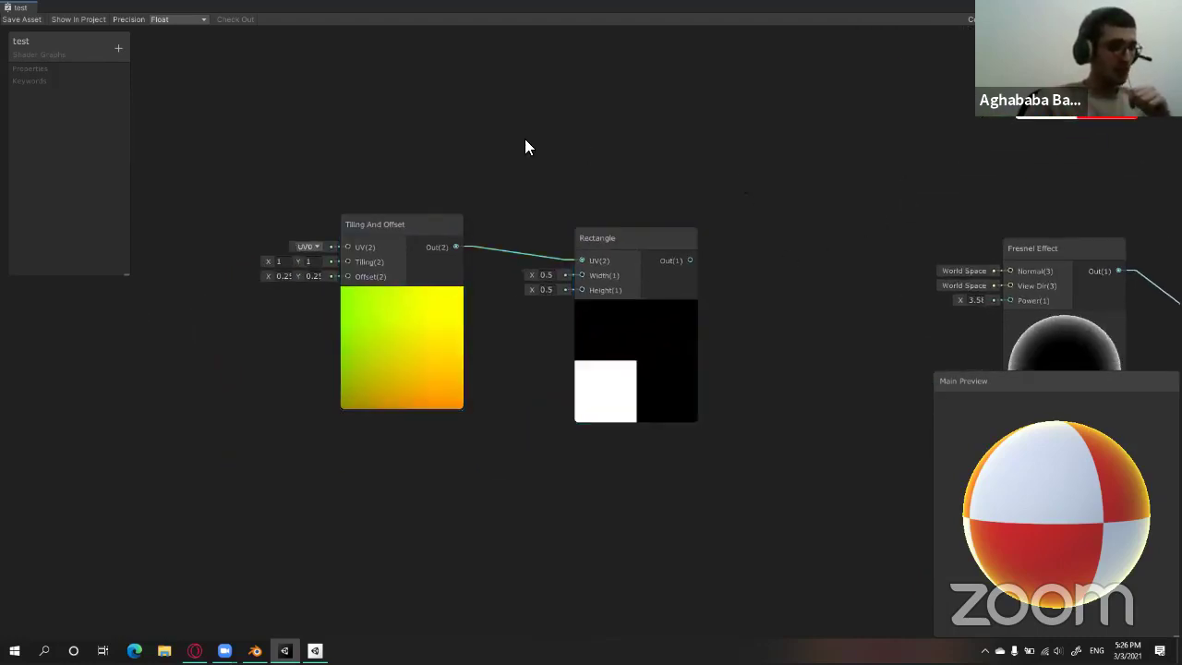
left_click_drag(294, 153, 699, 379)
left_click_drag(619, 244, 607, 173)
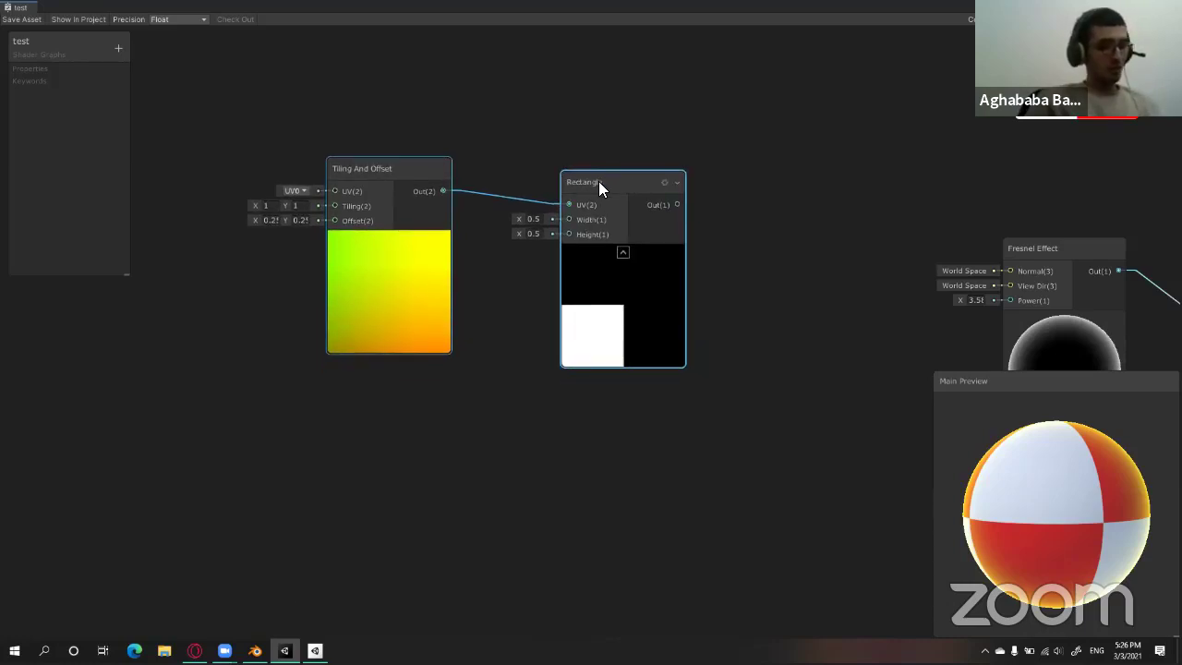
Duplicate the pair below the originals and set the copy's offset to -0.25, -0.25.
key("ctrl+d")
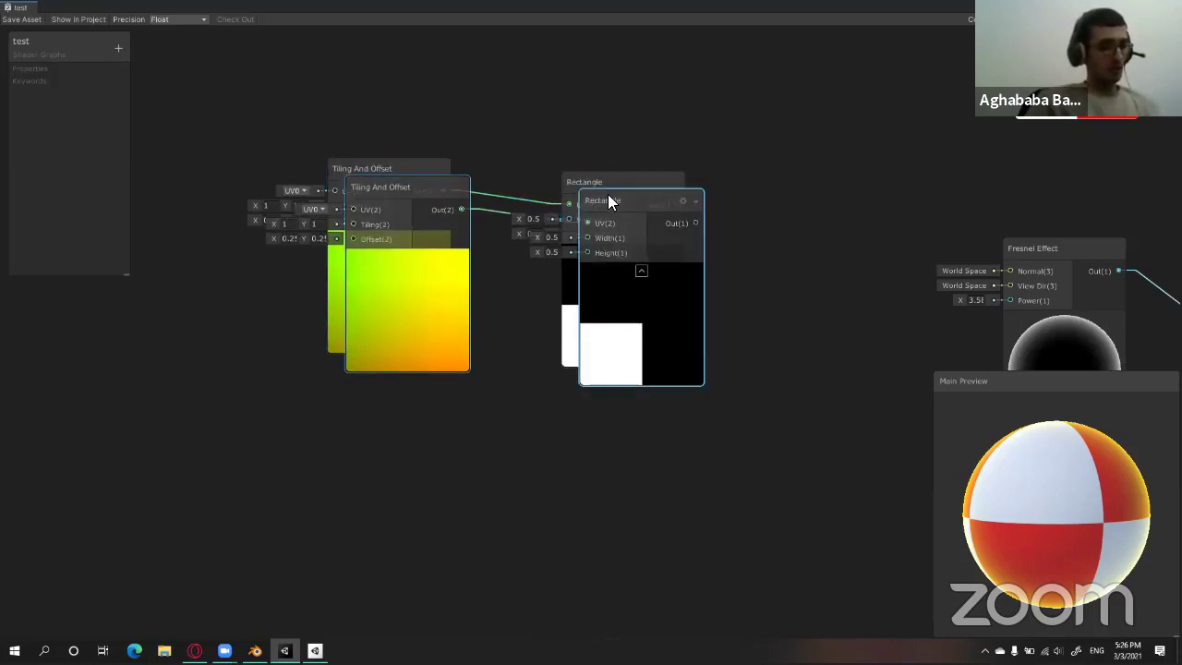
mouse_move(599, 218)
left_mouse_down()
mouse_move(574, 449)
mouse_move(595, 551)
left_mouse_up()
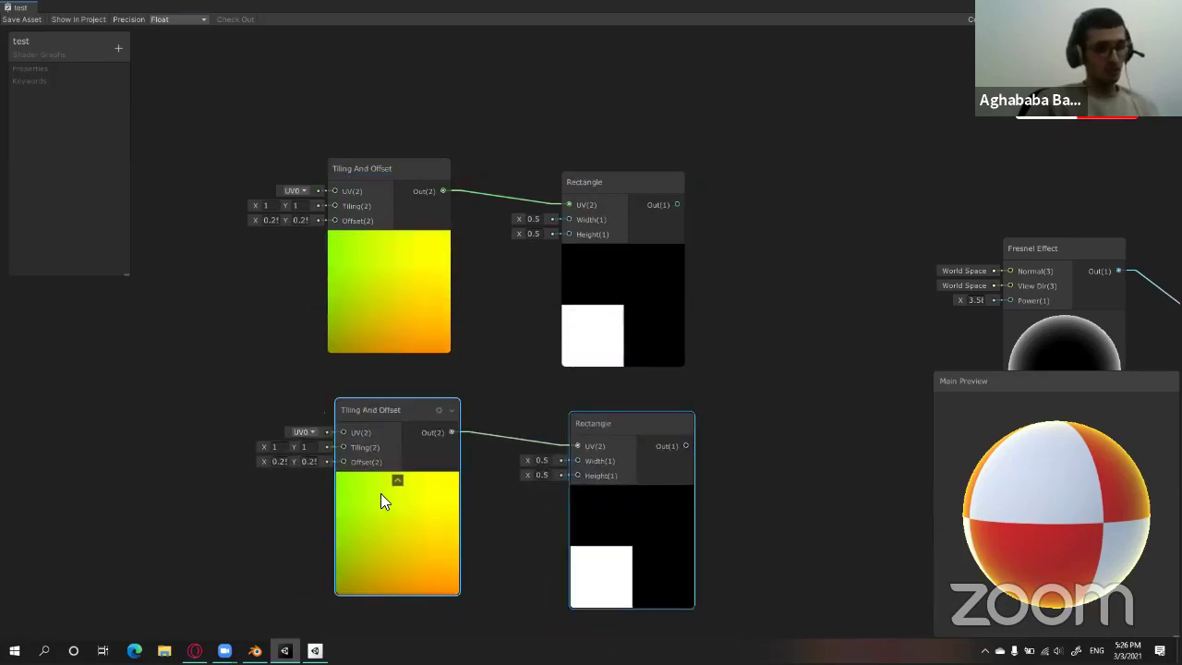
middle_click_drag(737, 372, 759, 276)
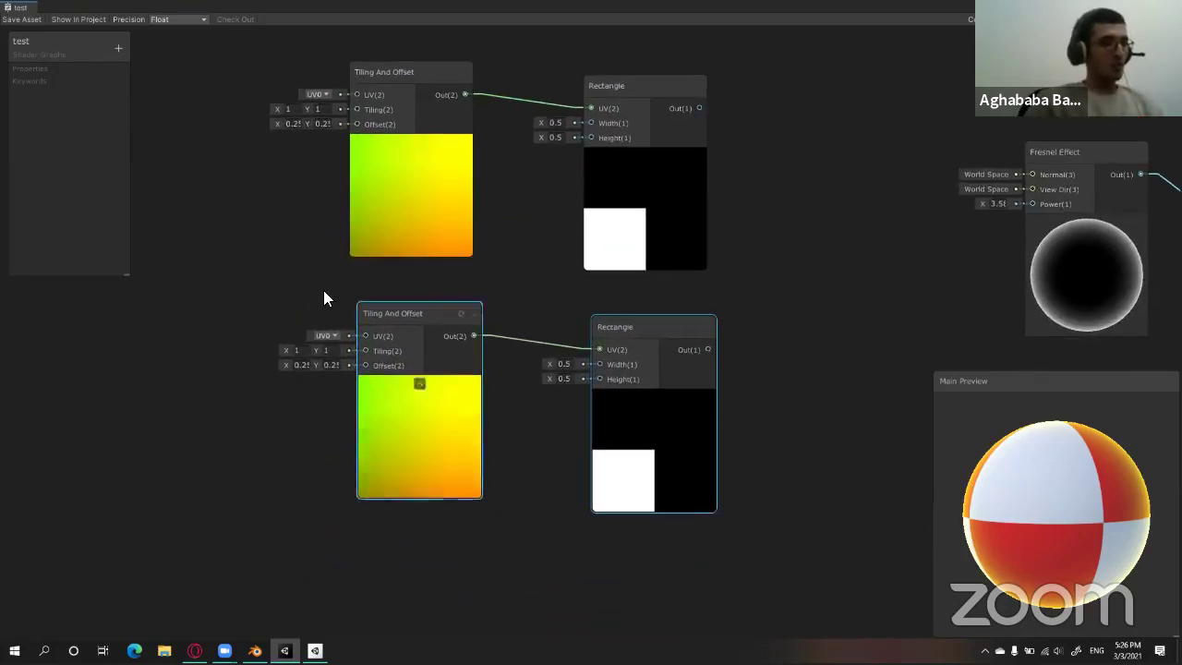
left_click_drag(600, 340, 570, 349)
left_click(744, 323)
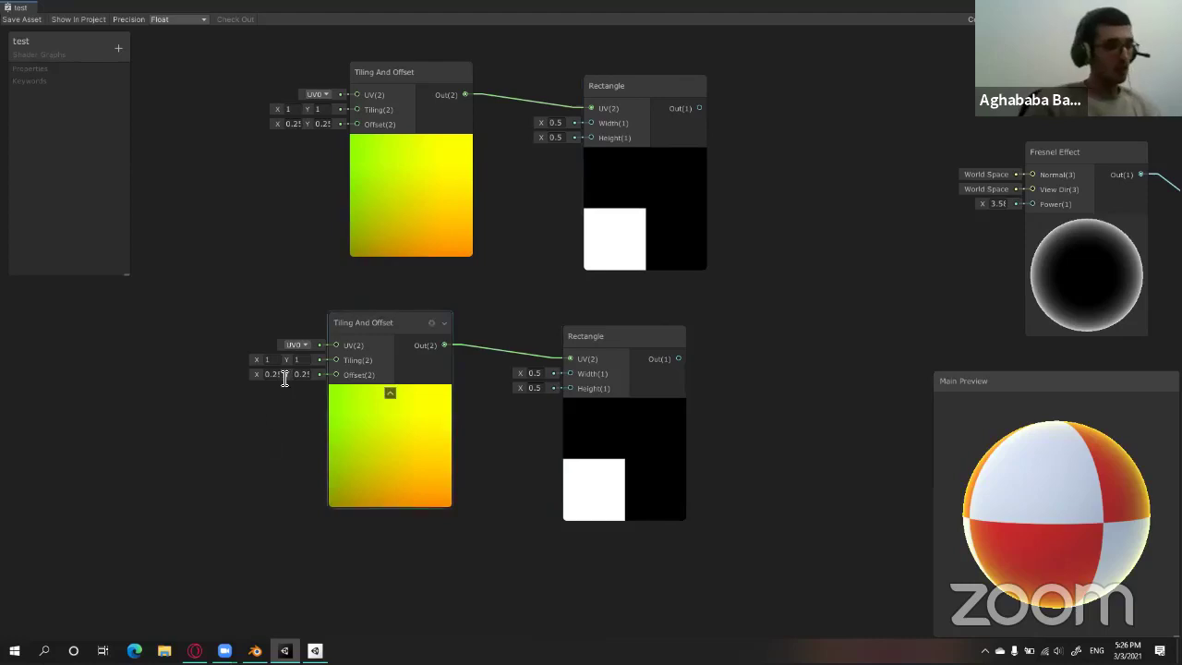
type("-0.25")
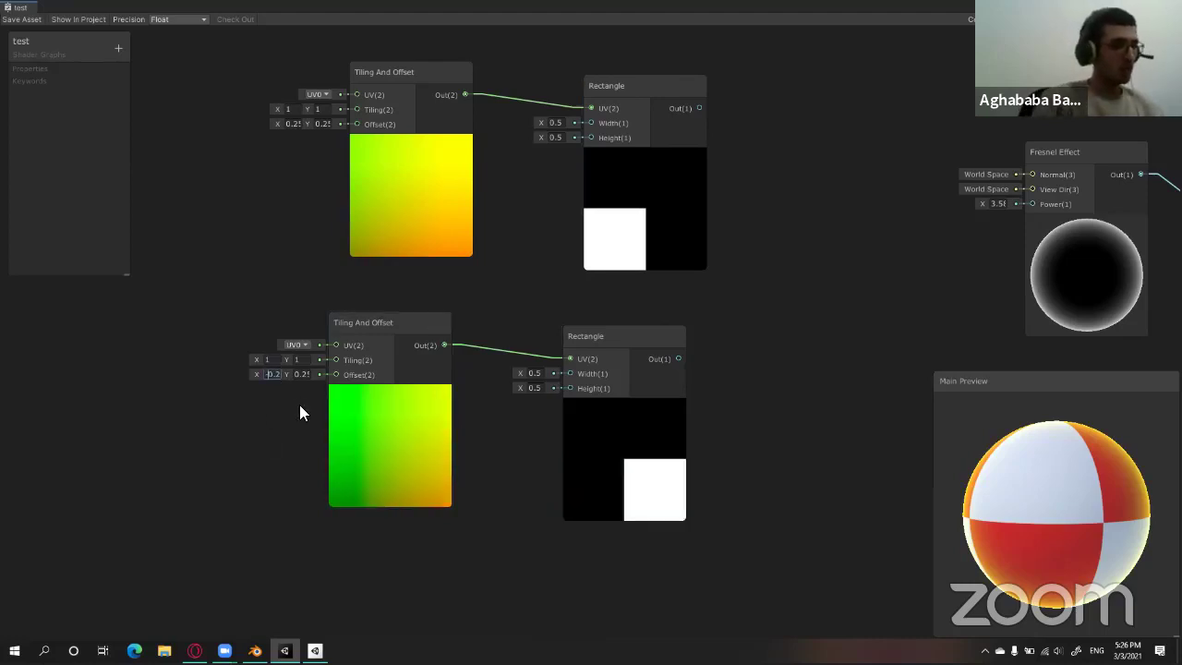
key("Tab")
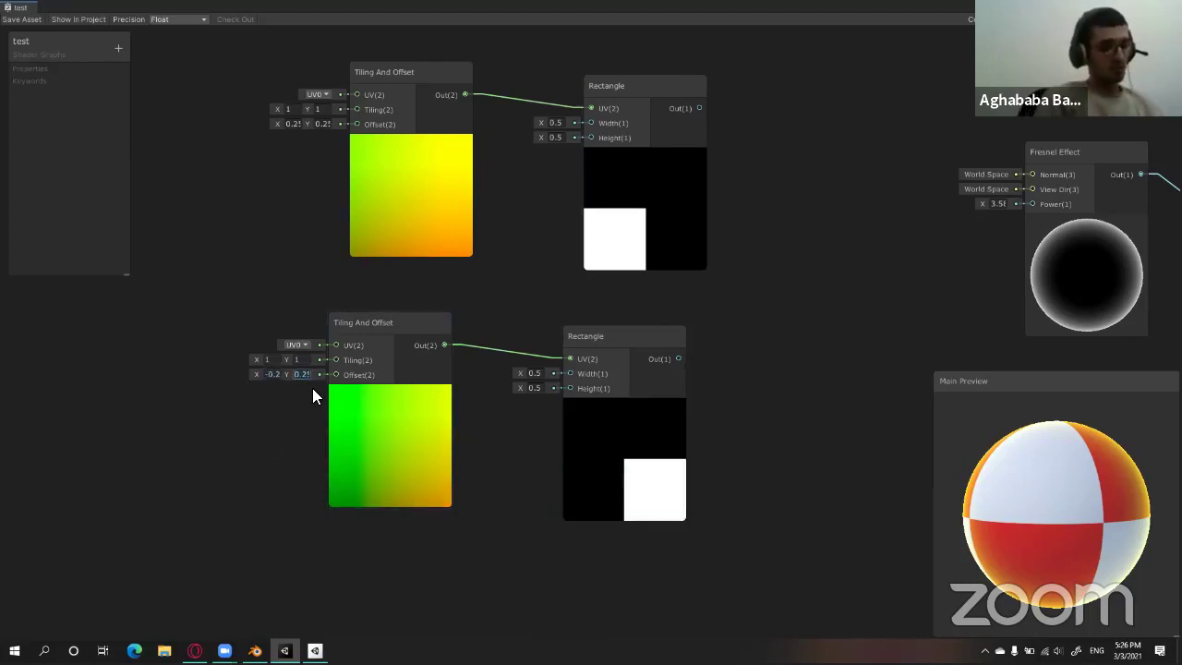
type("-0.25")
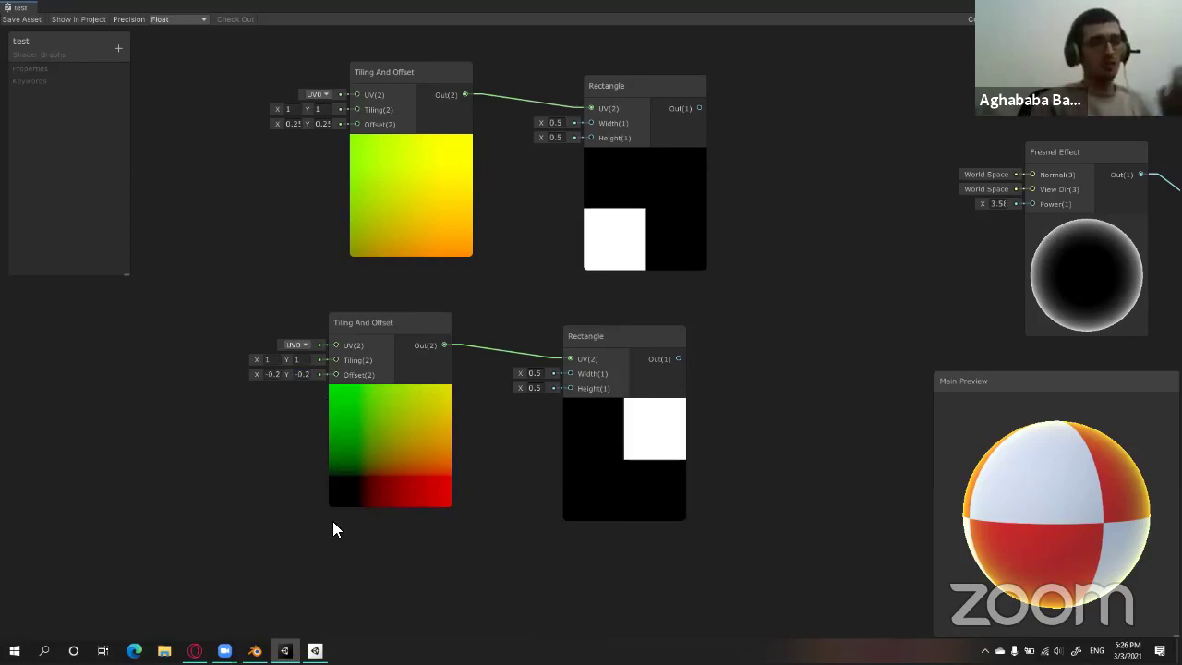
Nudge the lower Tiling And Offset node down and dismiss the node search unused.
left_click_drag(410, 327, 408, 338)
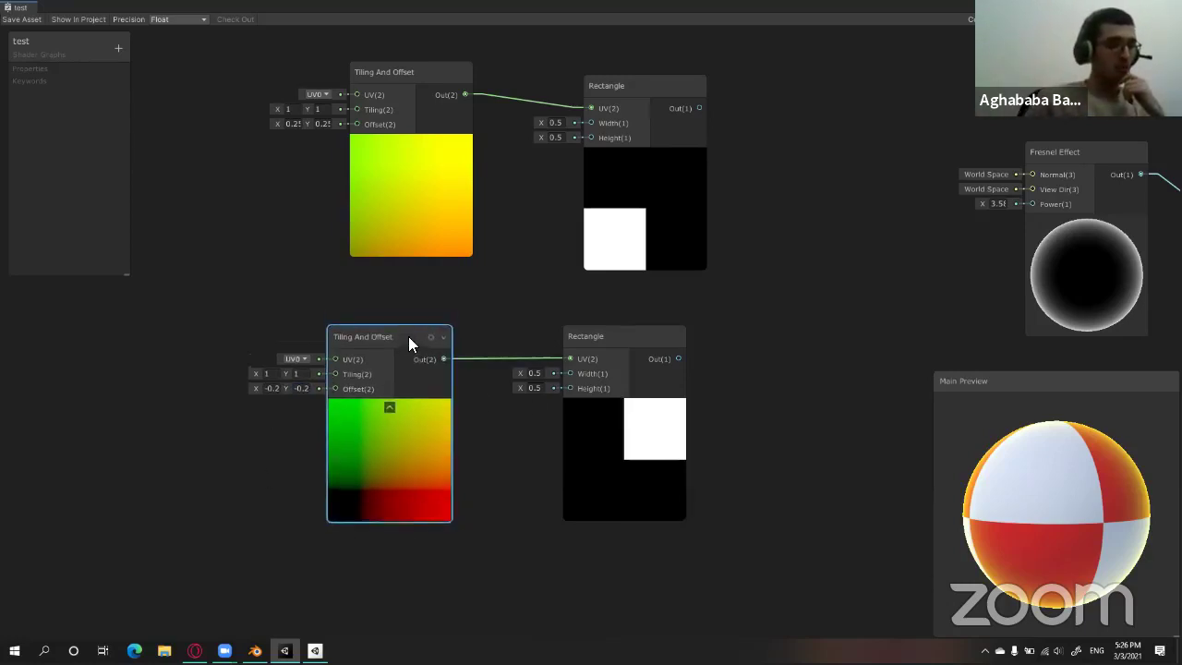
right_click(283, 277)
left_click(330, 286)
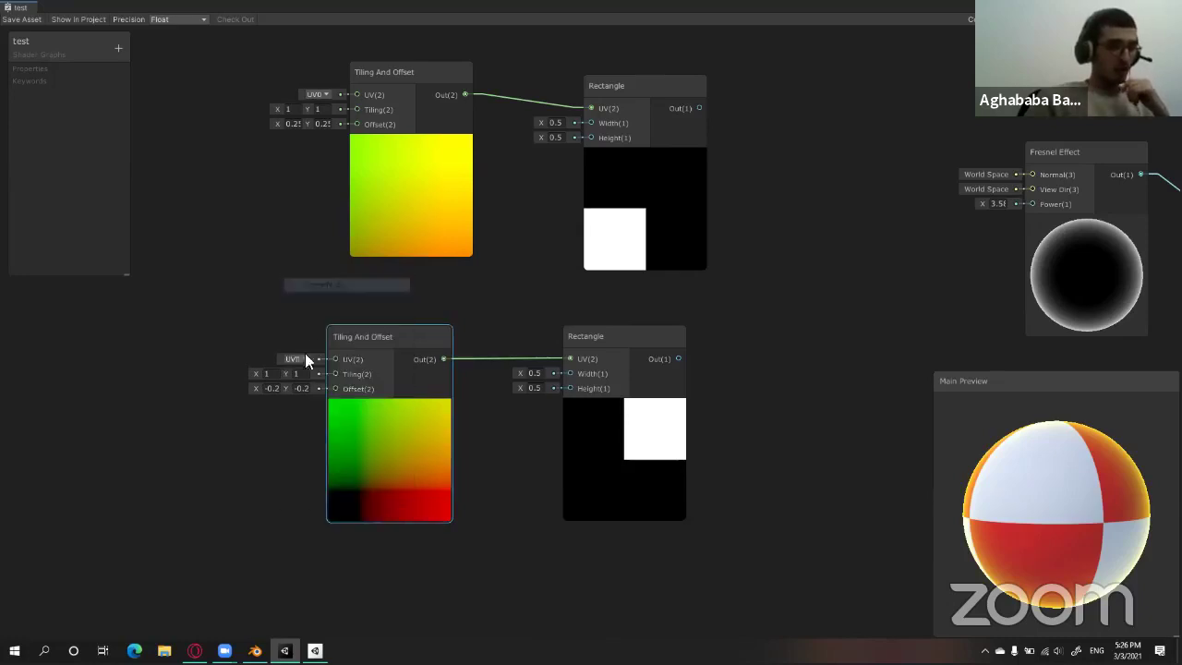
left_click(260, 357)
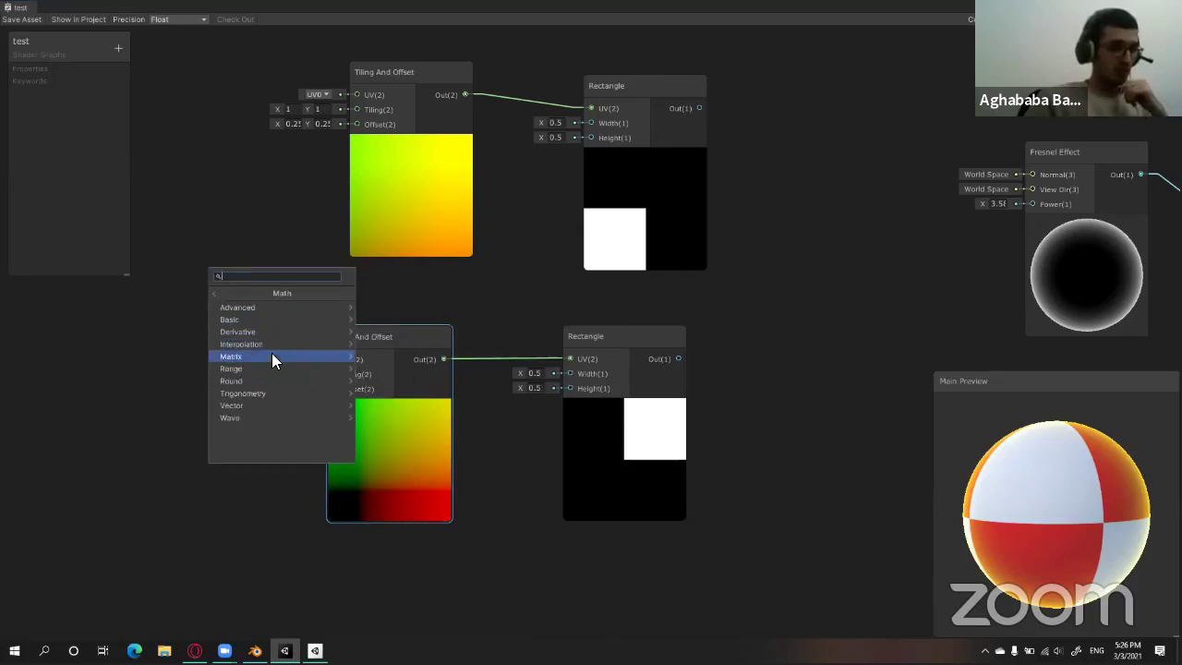
left_click(244, 212)
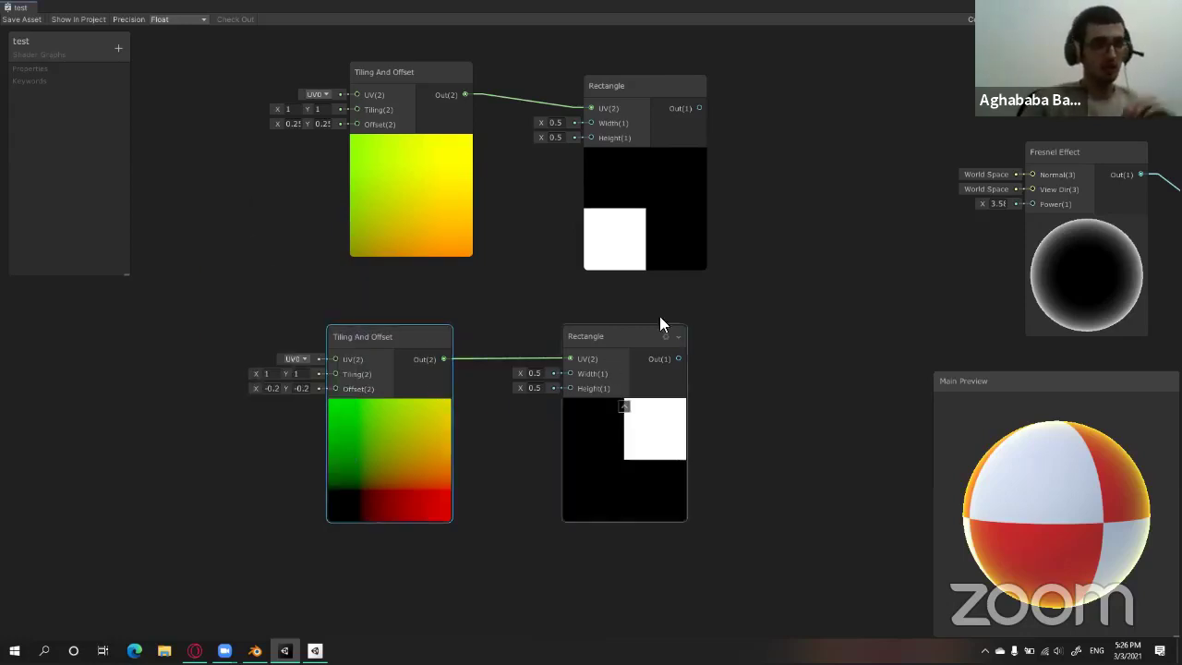
Nudge the upper Tiling And Offset node slightly down into alignment.
mouse_move(370, 47)
left_mouse_down()
mouse_move(622, 118)
mouse_move(608, 81)
mouse_move(608, 98)
left_mouse_up()
middle_click_drag(798, 227, 687, 229)
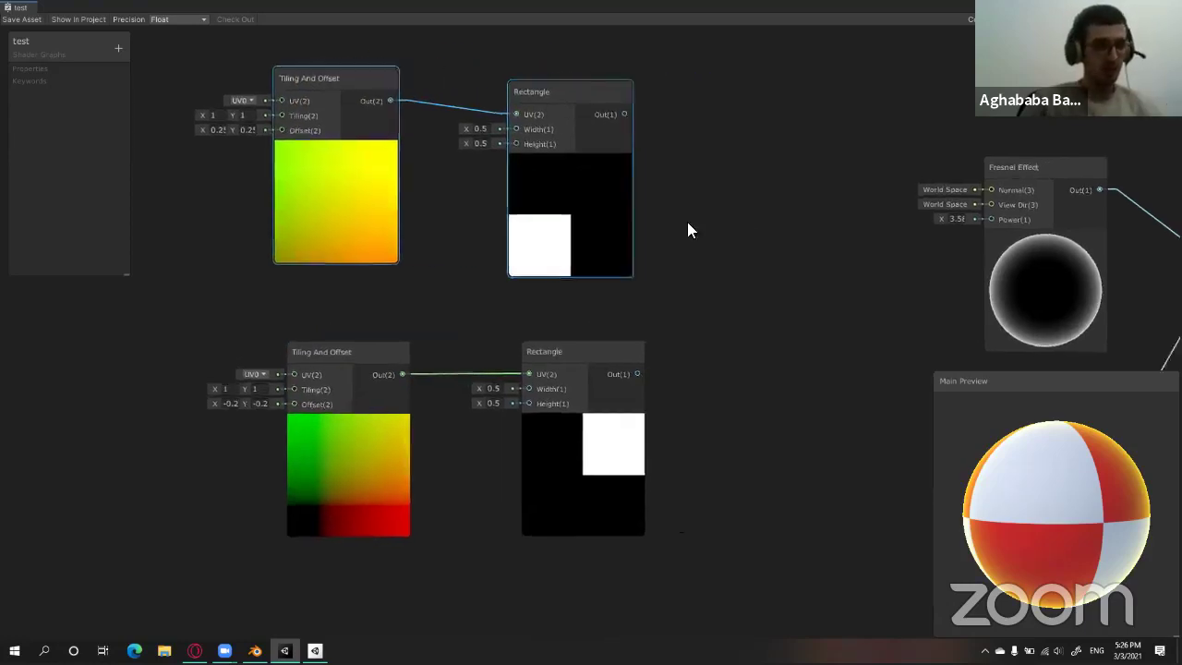
left_click(406, 80)
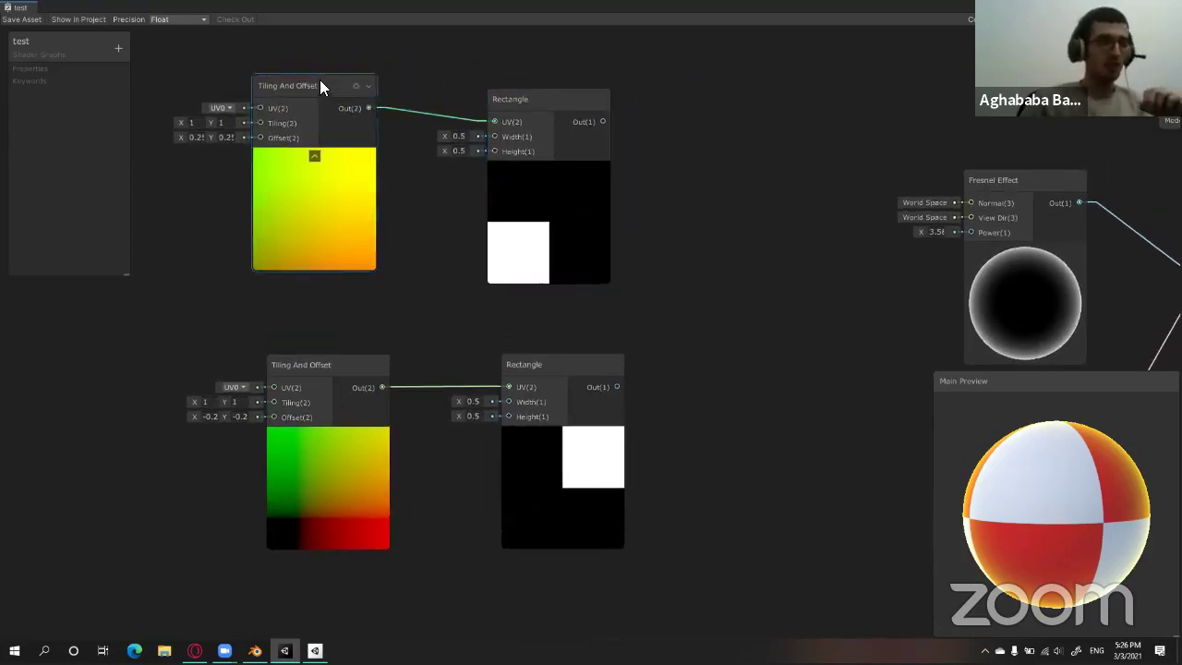
left_click_drag(321, 81, 317, 93)
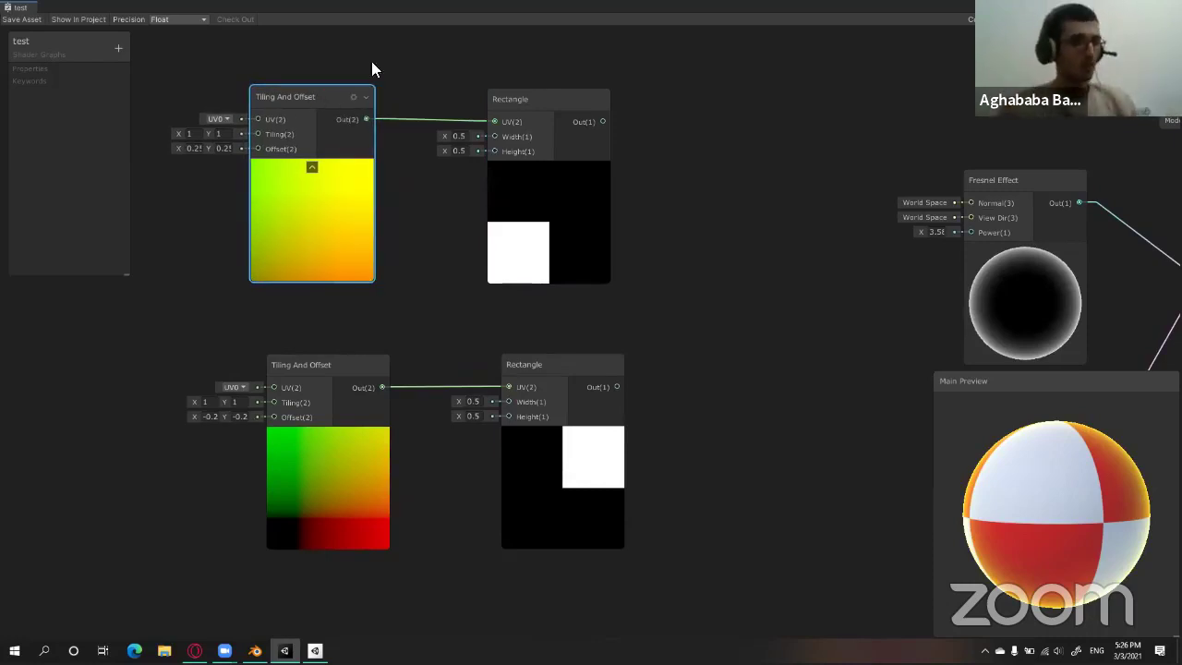
middle_click_drag(622, 174, 567, 184)
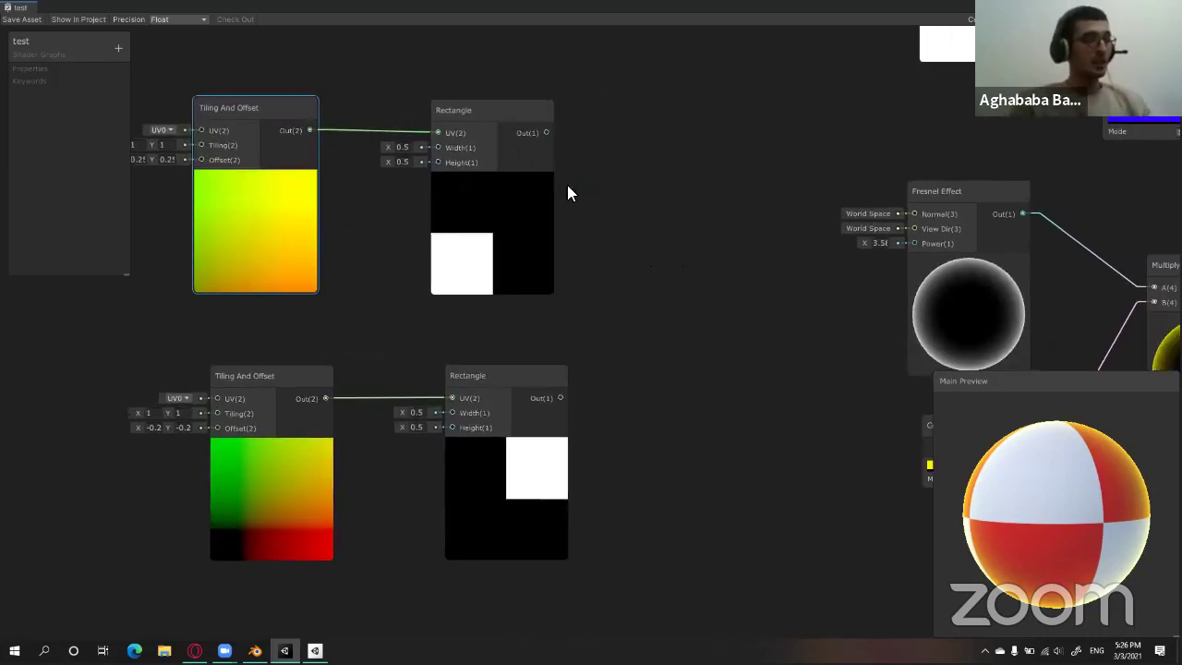
left_click(513, 116)
Move the Fresnel Multiply node near the PBR Master slightly up.
scroll(662, 261, "down", 2)
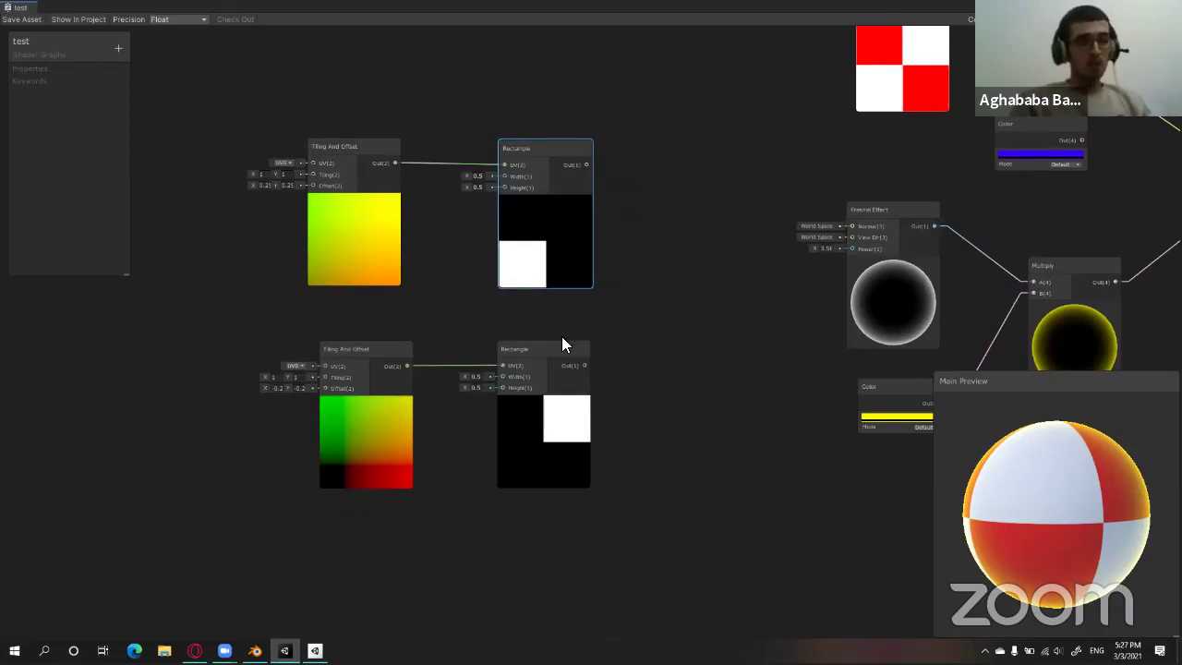
middle_click_drag(636, 375, 398, 384)
scroll(818, 288, "up", 2)
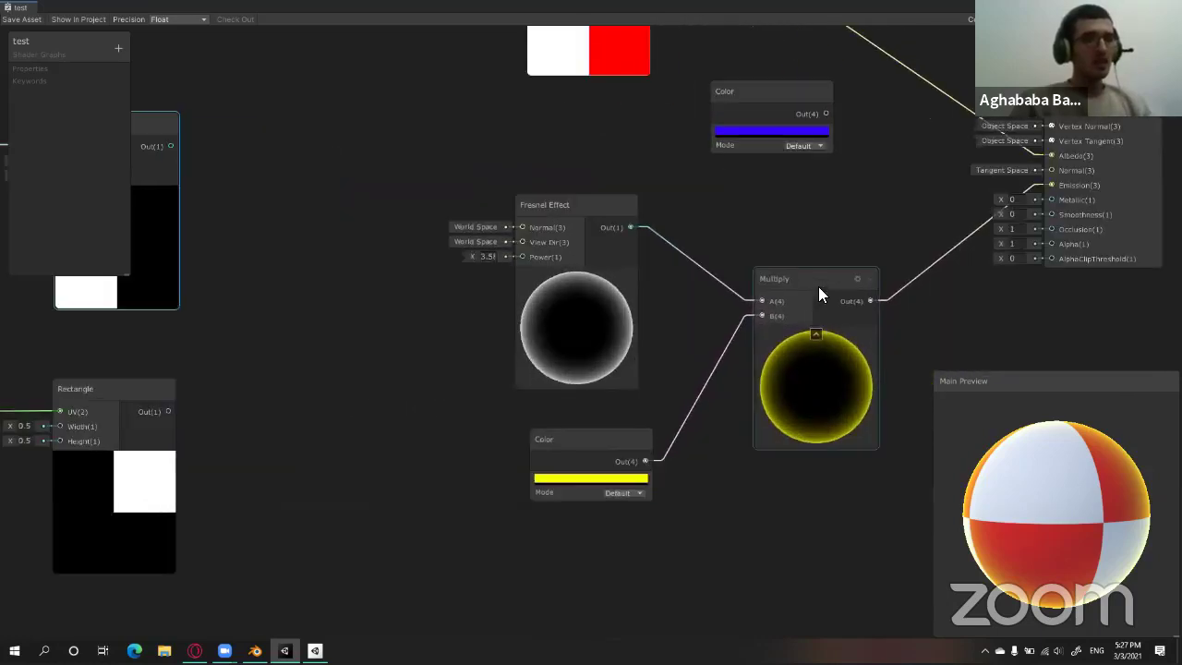
left_click(799, 286)
left_click_drag(793, 294, 807, 286)
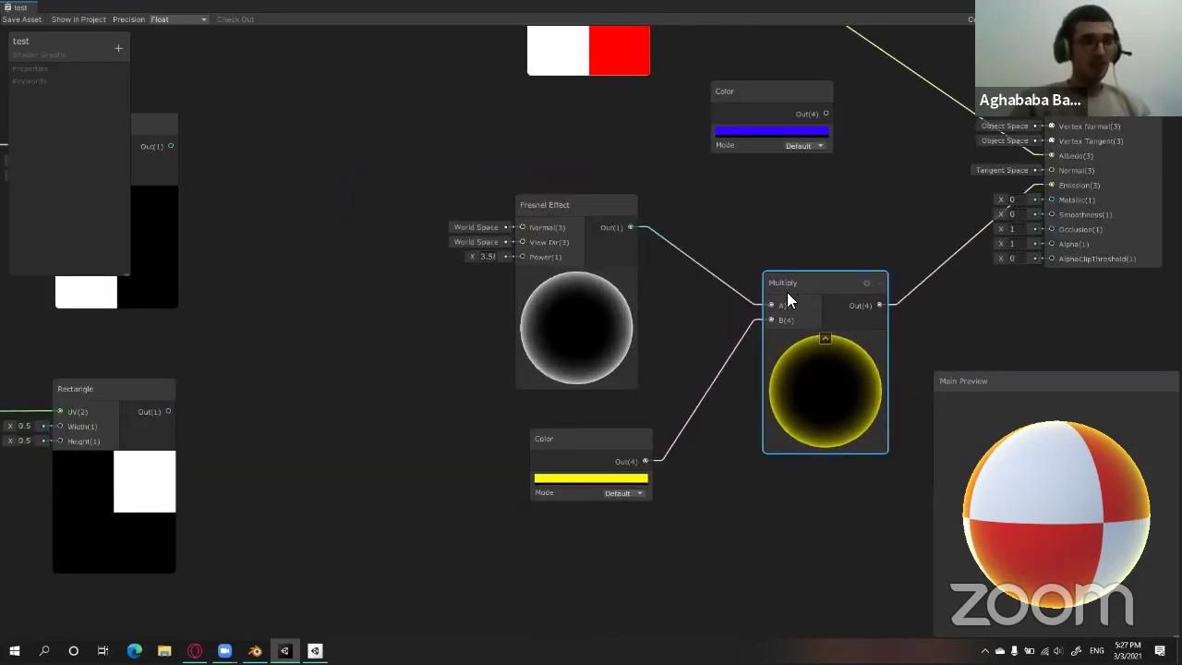
middle_click_drag(694, 395, 531, 213)
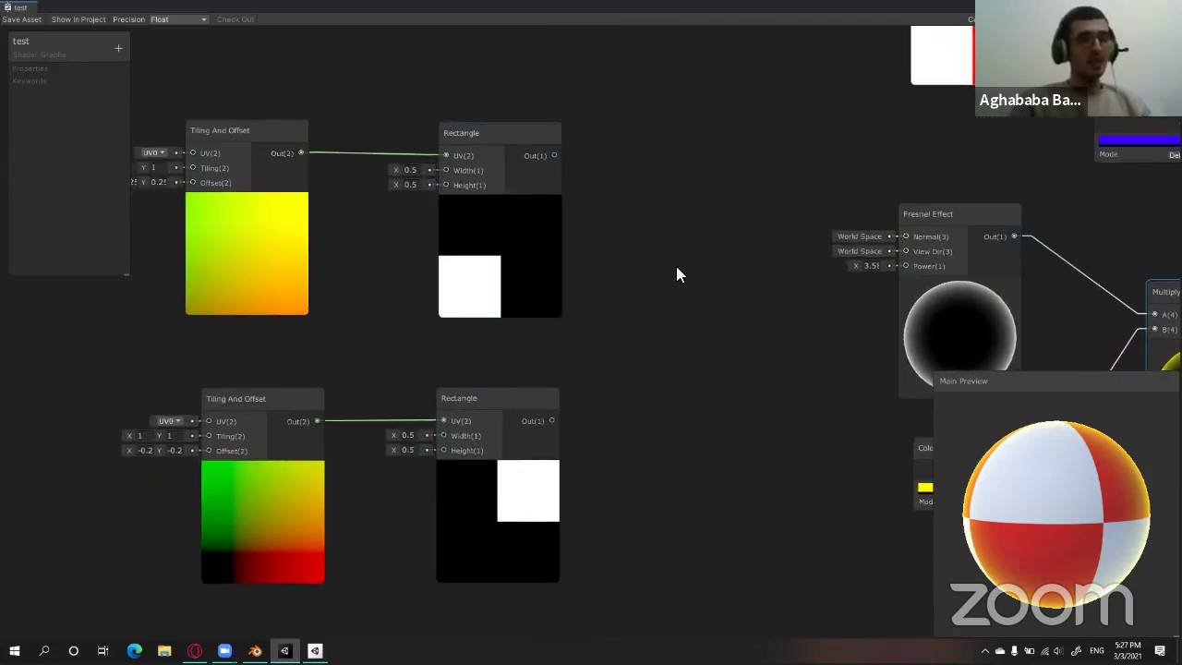
right_click(677, 267)
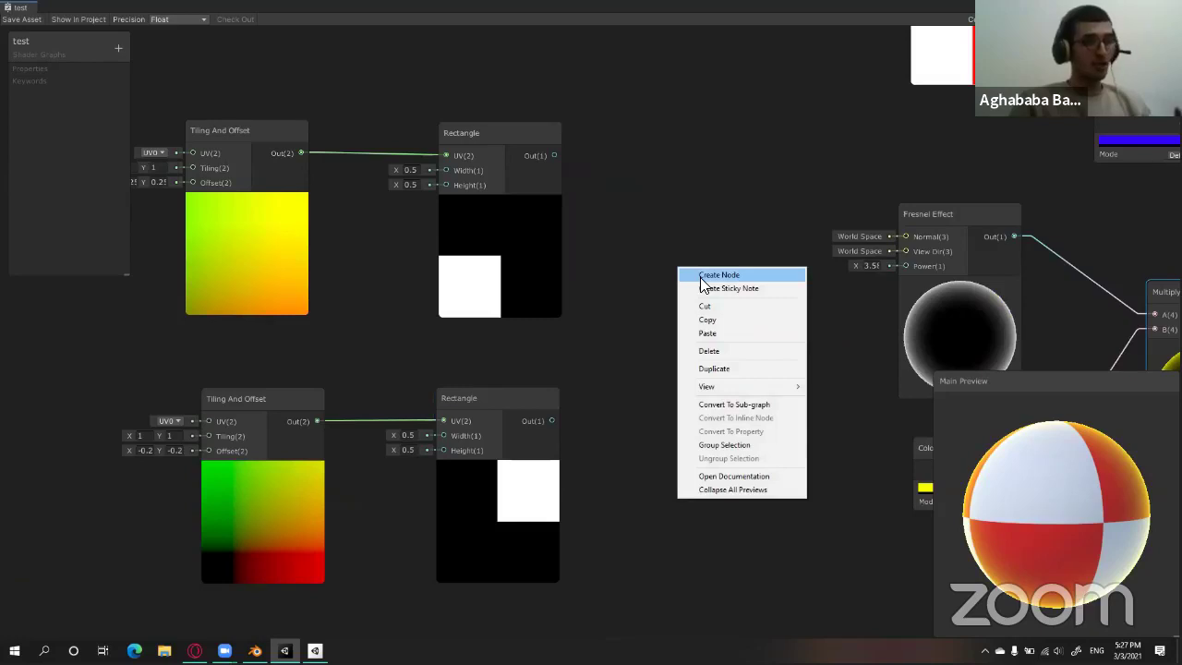
left_click(718, 275)
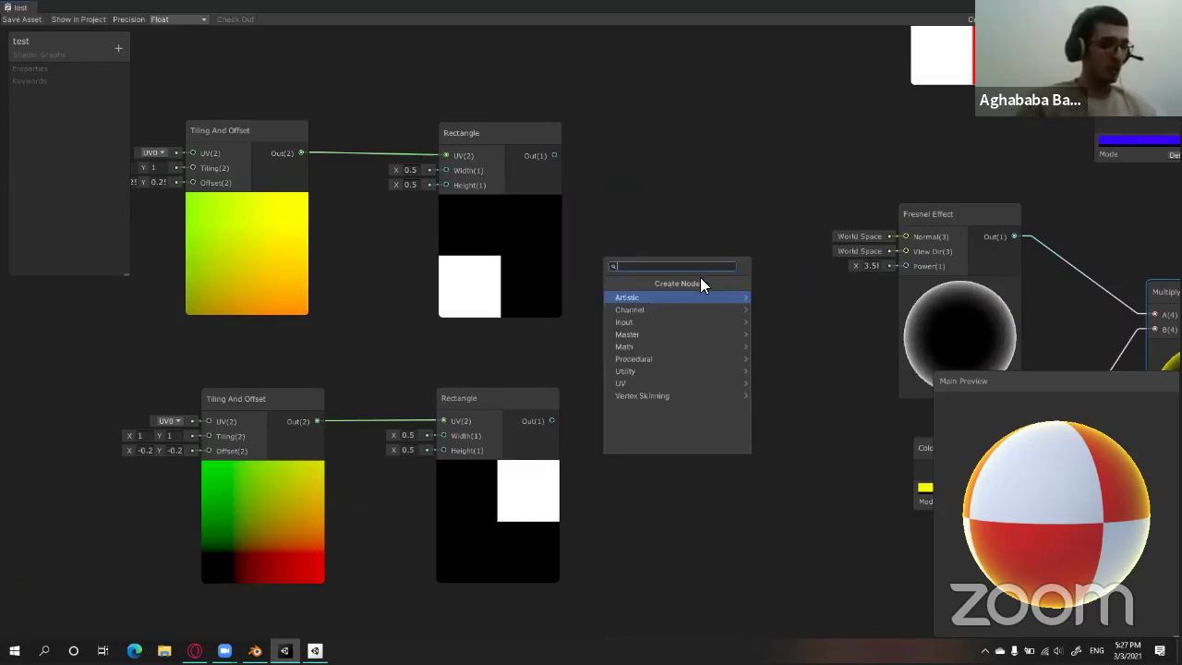
type("mu")
left_click(654, 297)
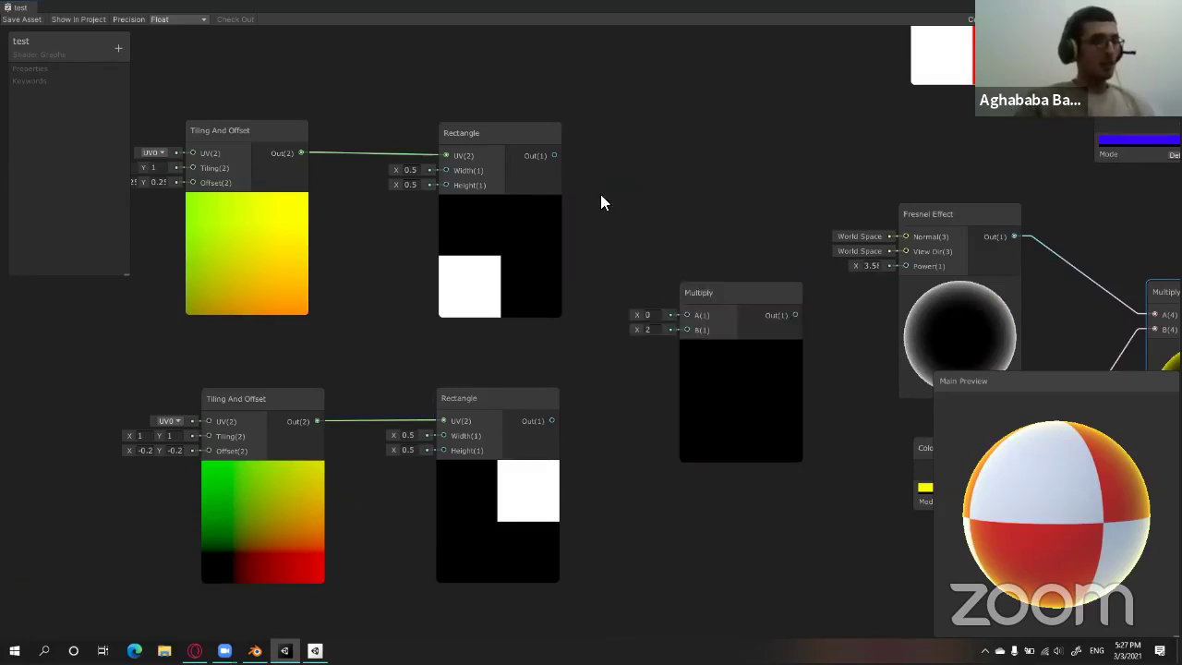
left_click_drag(554, 155, 687, 314)
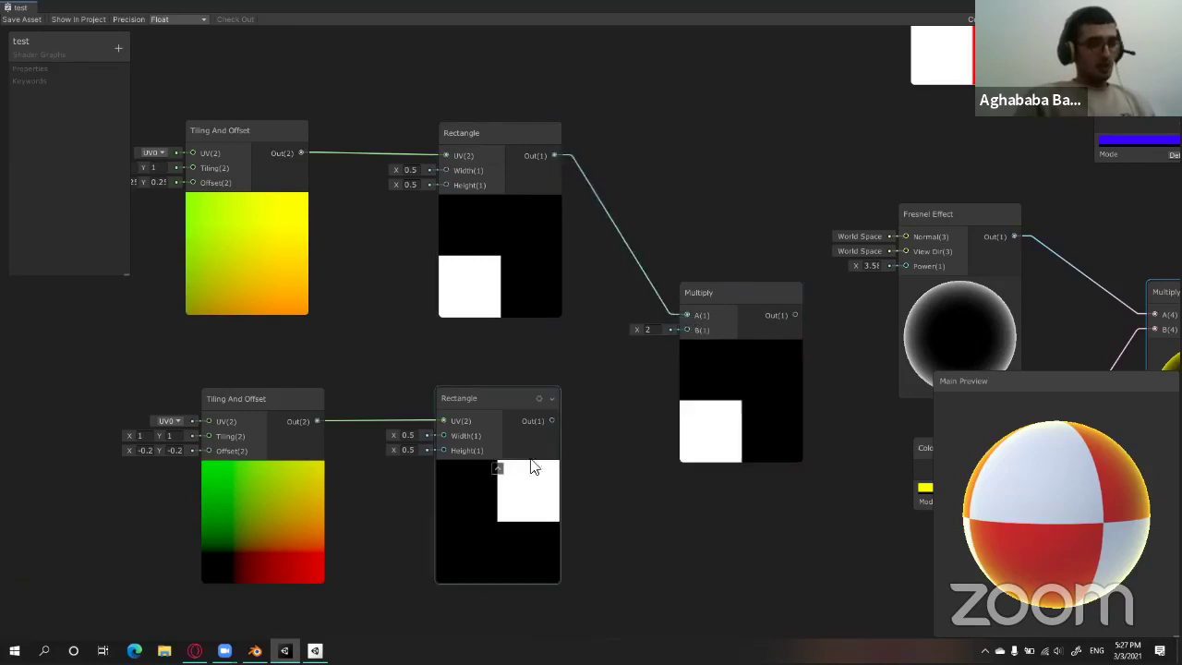
left_click_drag(553, 421, 687, 330)
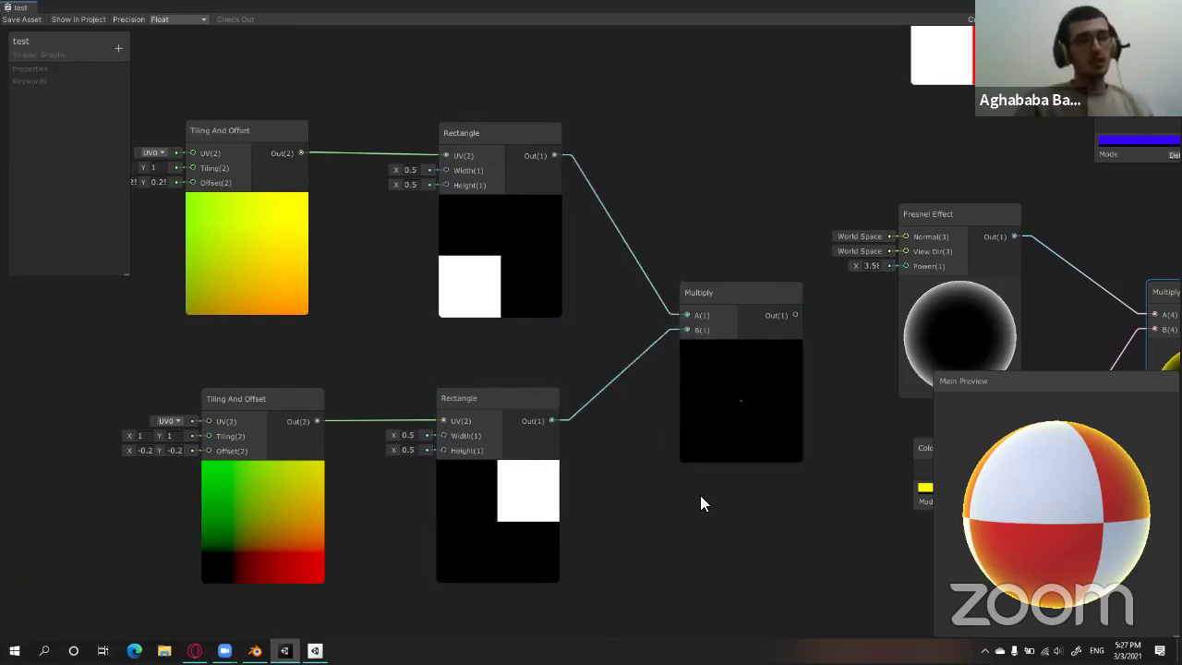
middle_click_drag(716, 505, 748, 492)
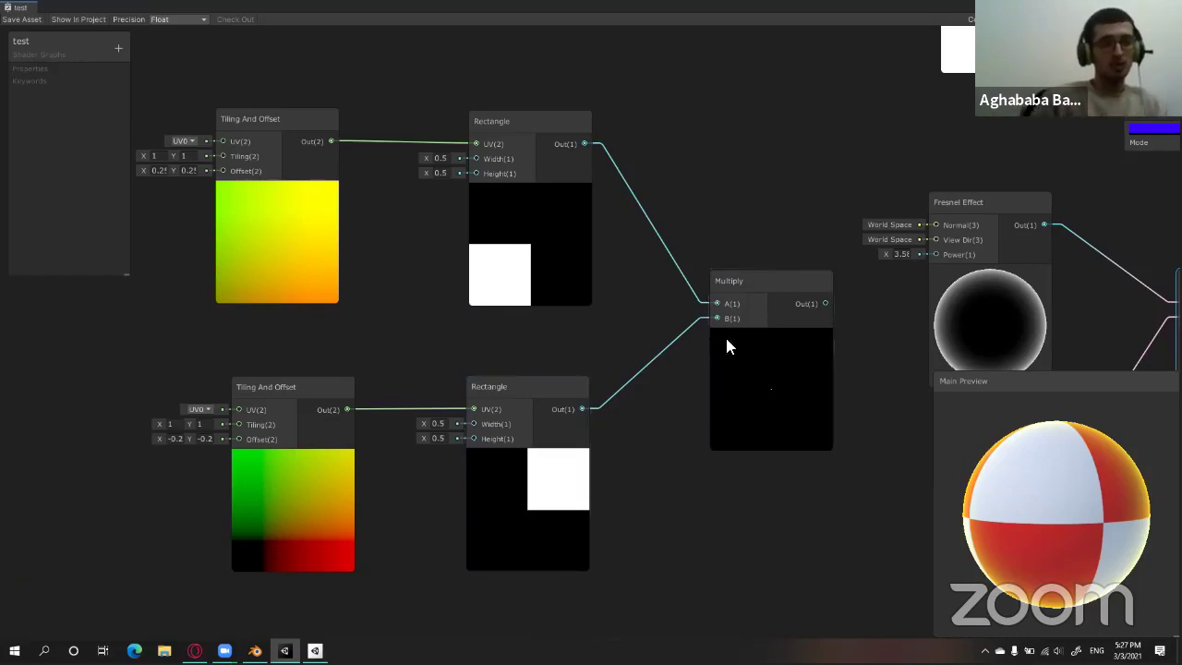
left_click(764, 288)
key("Delete")
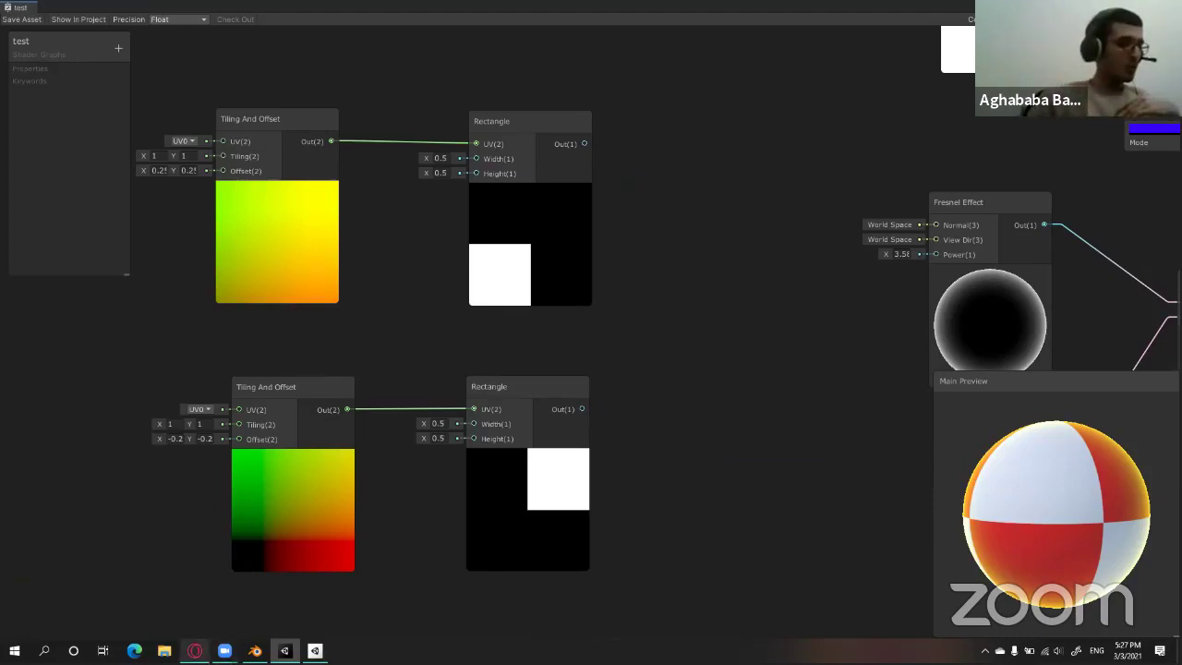
left_click(194, 650)
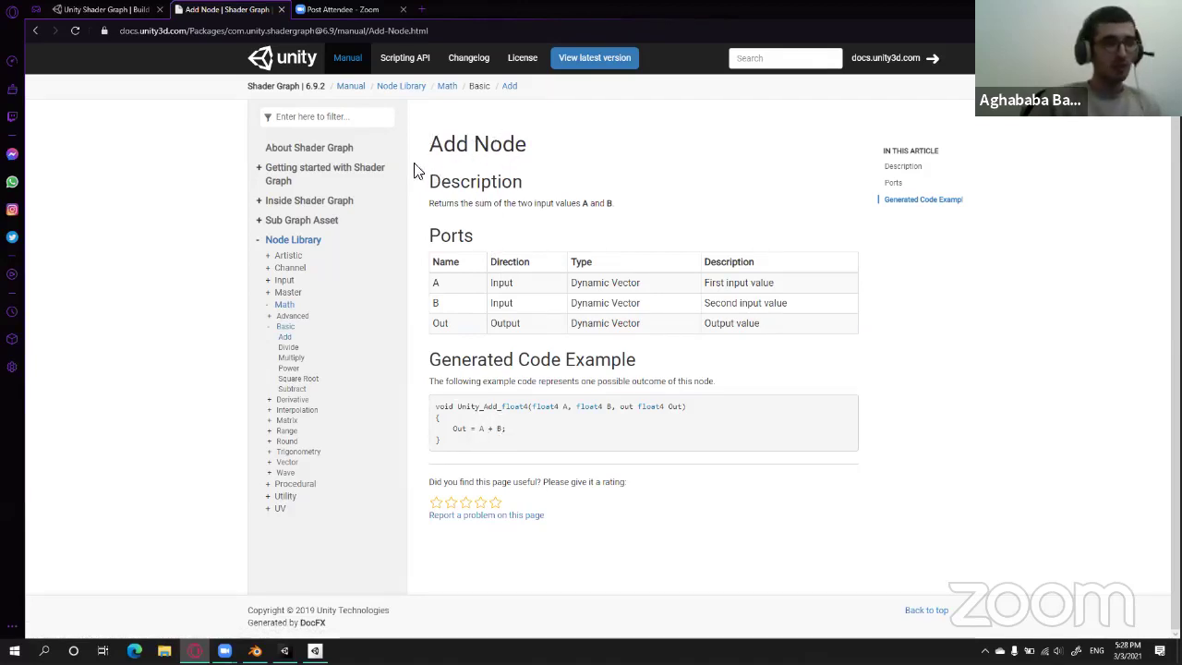
Create an Add node by searching 'add' in Create Node.
key("alt+Tab")
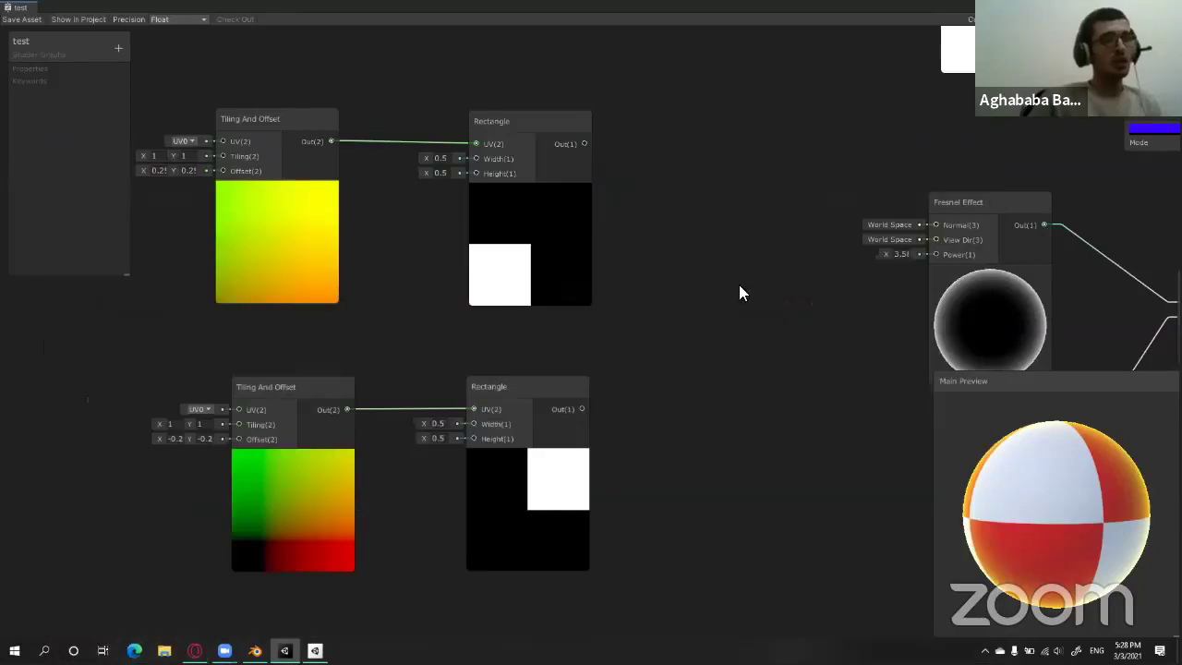
right_click(723, 285)
left_click(768, 293)
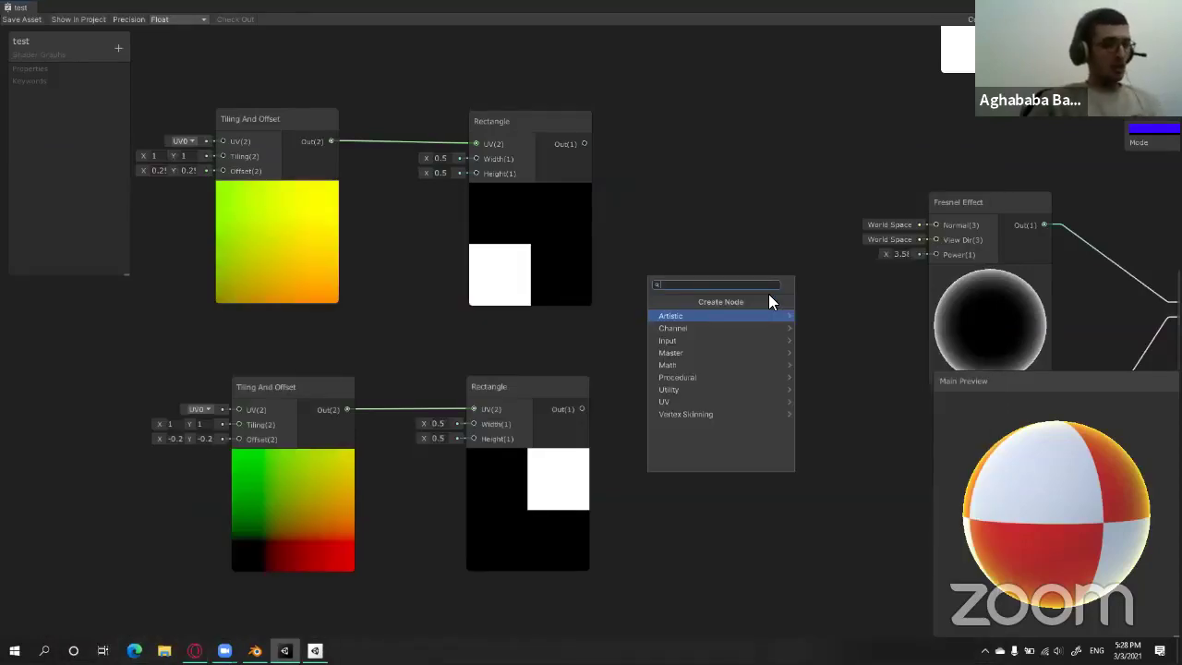
type("add")
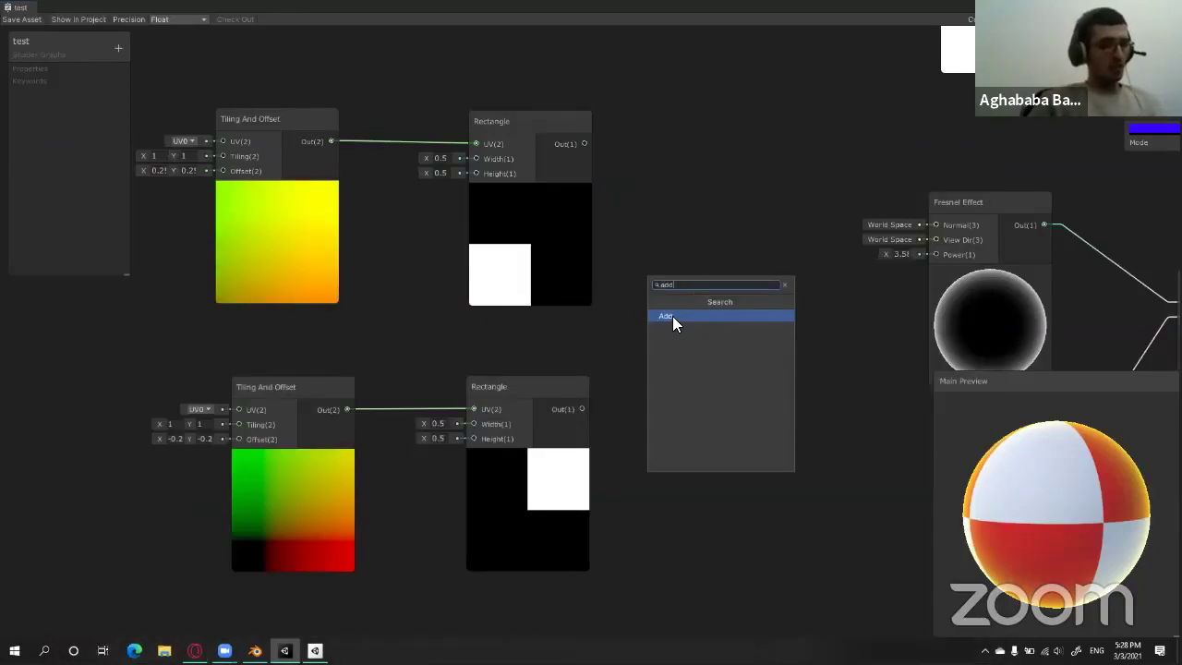
left_click(672, 316)
left_click_drag(761, 321, 758, 309)
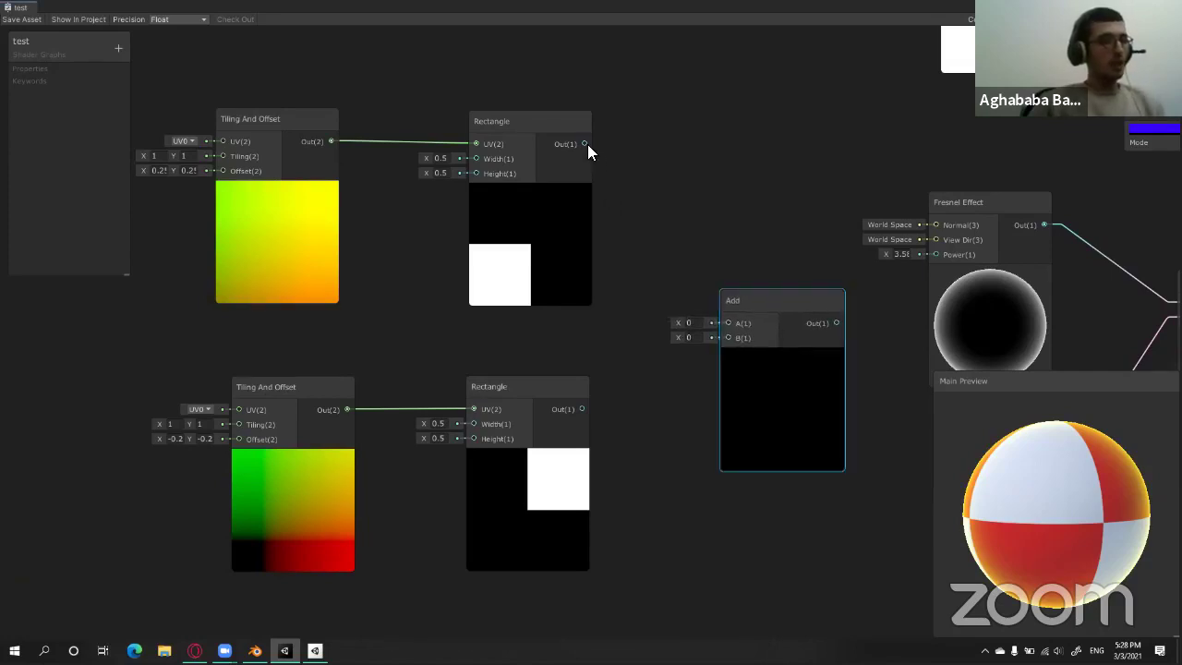
Connect the upper Rectangle to Add input A and the lower Rectangle to B, then frame all nodes.
left_click_drag(585, 144, 710, 337)
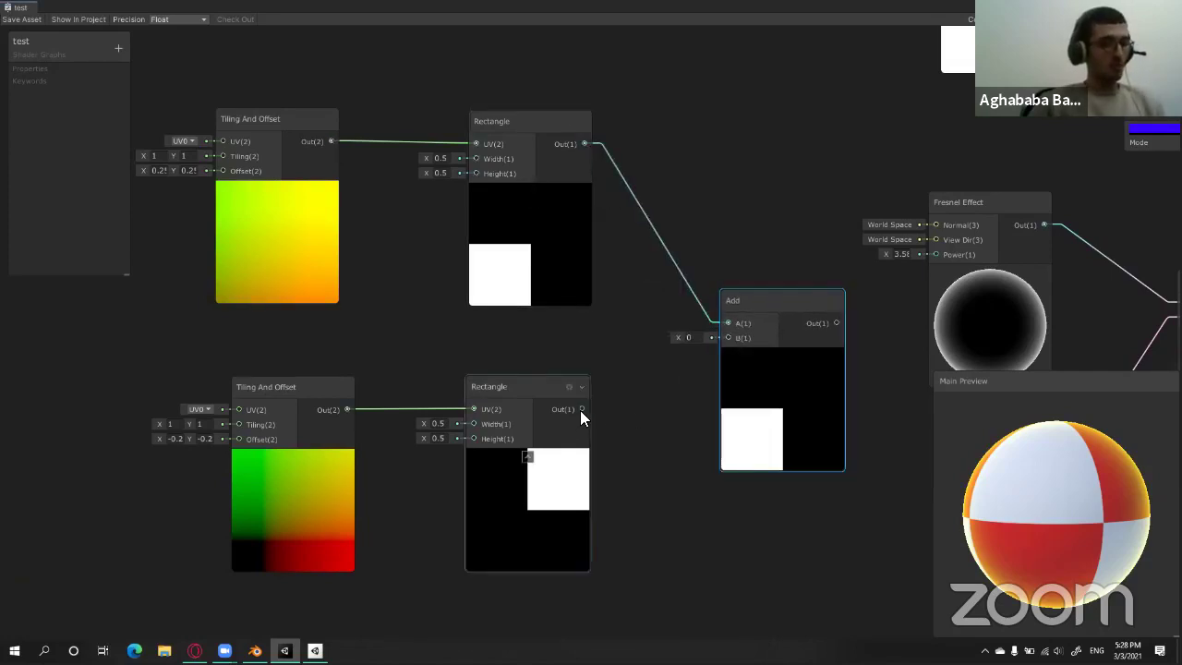
left_click_drag(581, 409, 727, 338)
middle_click_drag(785, 231, 719, 246)
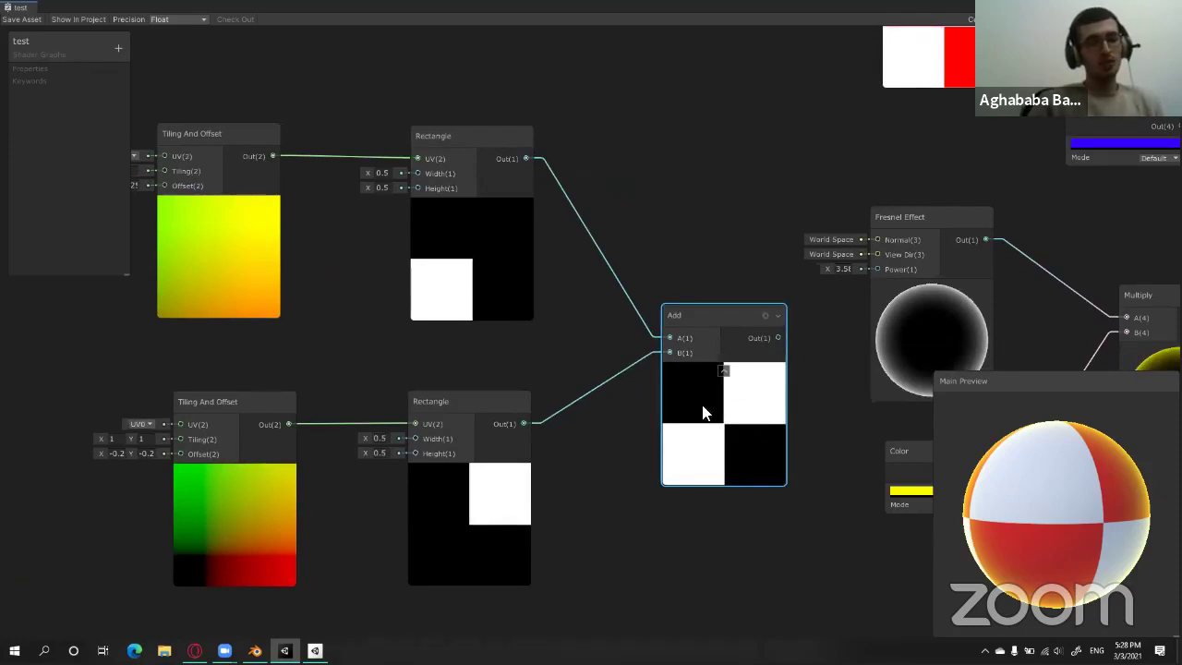
key("a")
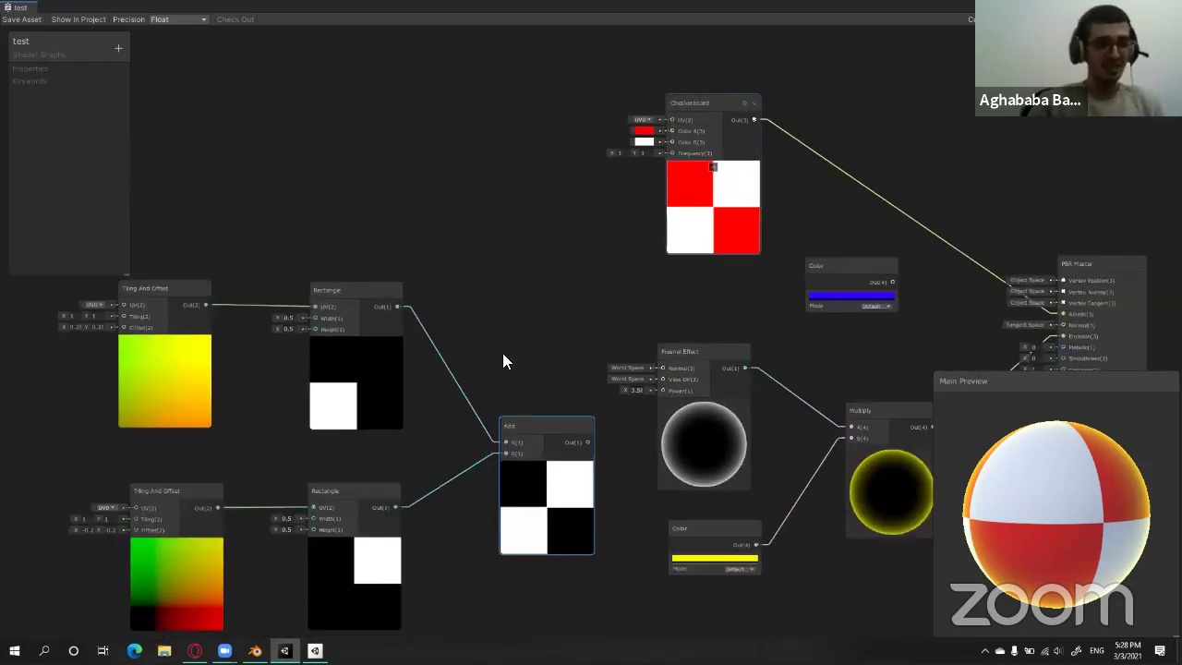
scroll(588, 349, "up", 2)
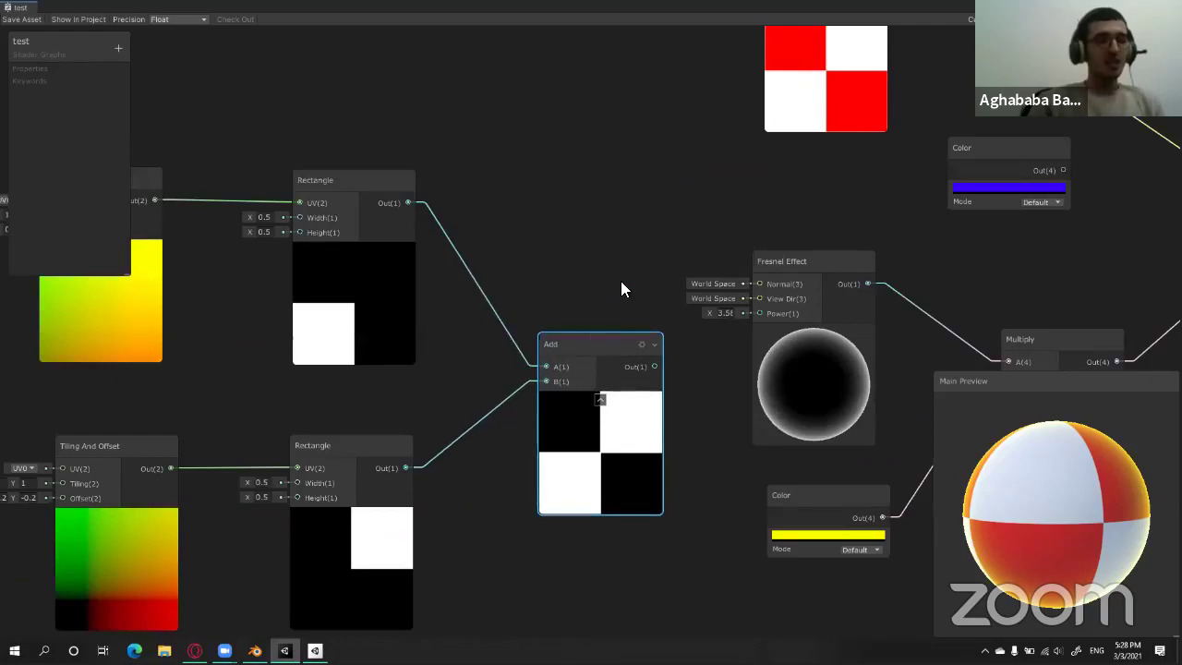
scroll(620, 282, "down", 2)
scroll(647, 259, "down", 1)
scroll(545, 397, "up", 1)
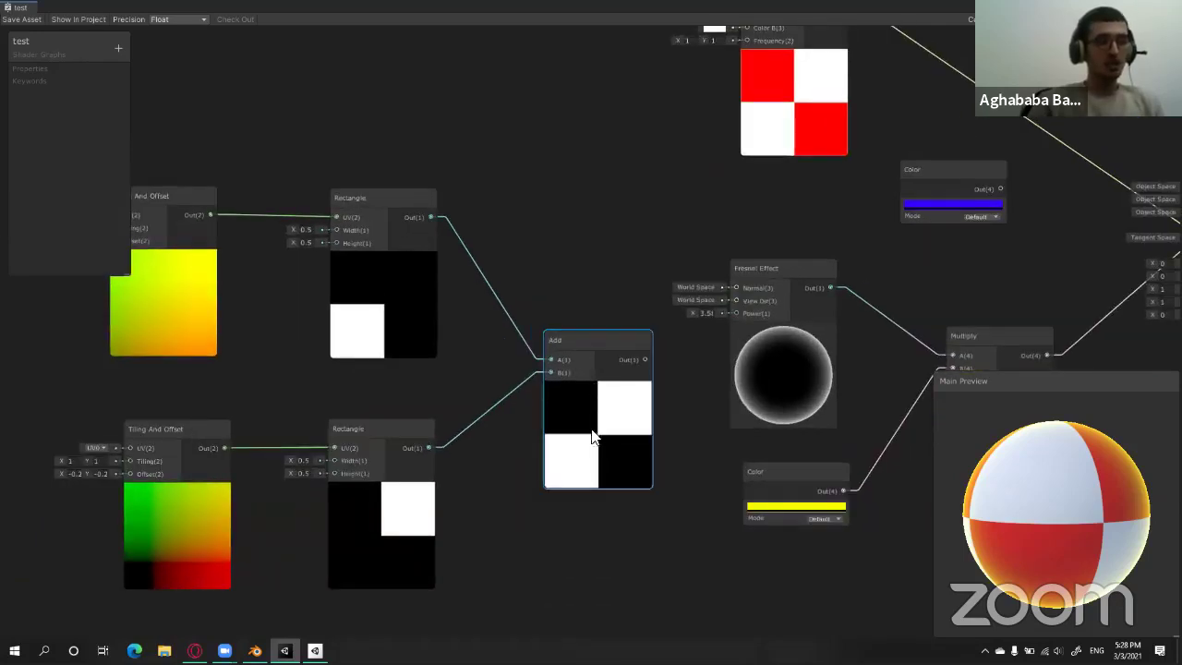
Duplicate both Tiling And Offset–Rectangle pairs and place the copies below the originals.
key("a")
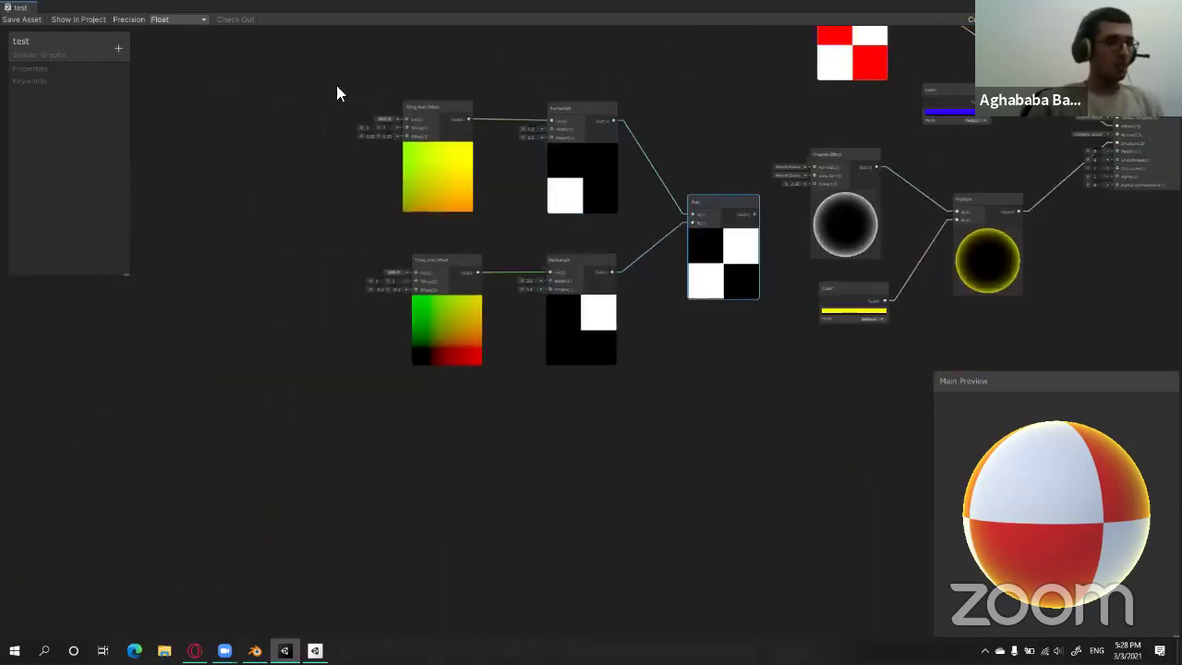
left_click_drag(336, 92, 665, 388)
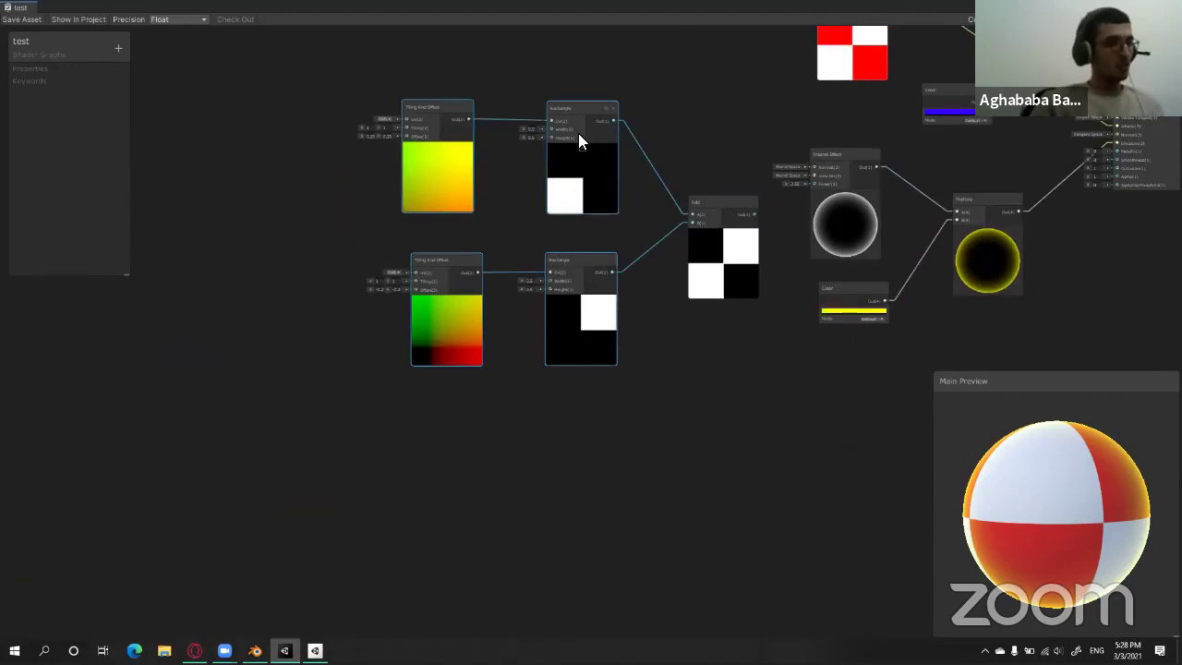
key("ctrl+d")
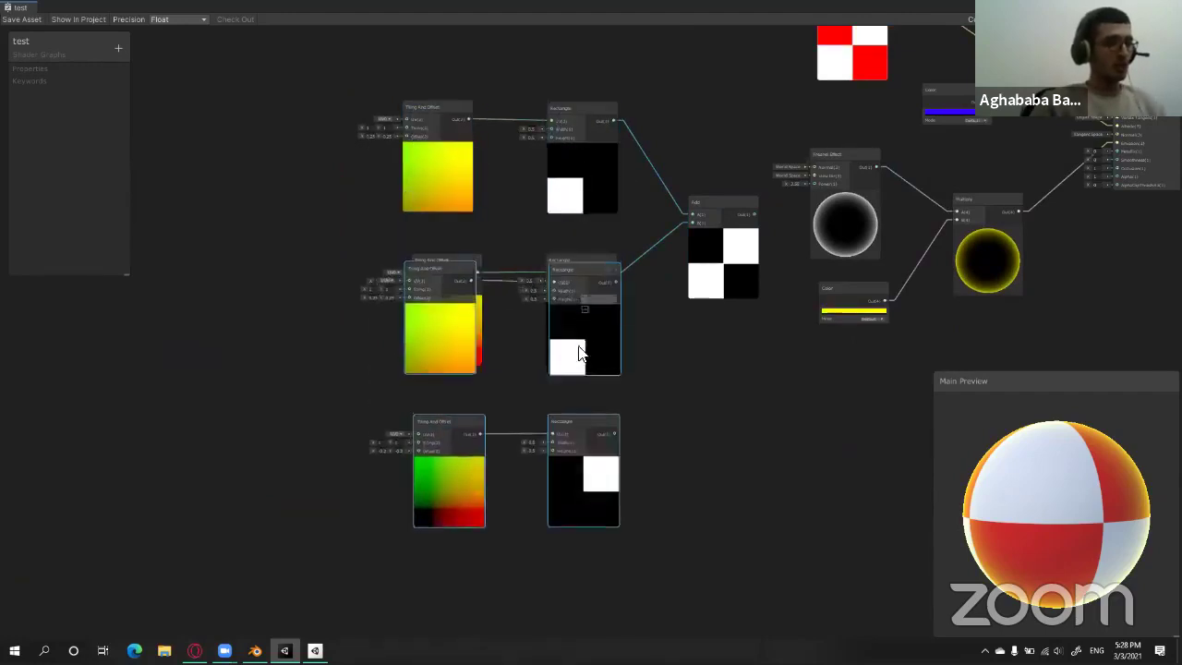
left_click_drag(582, 155, 578, 414)
middle_click_drag(726, 400, 756, 336)
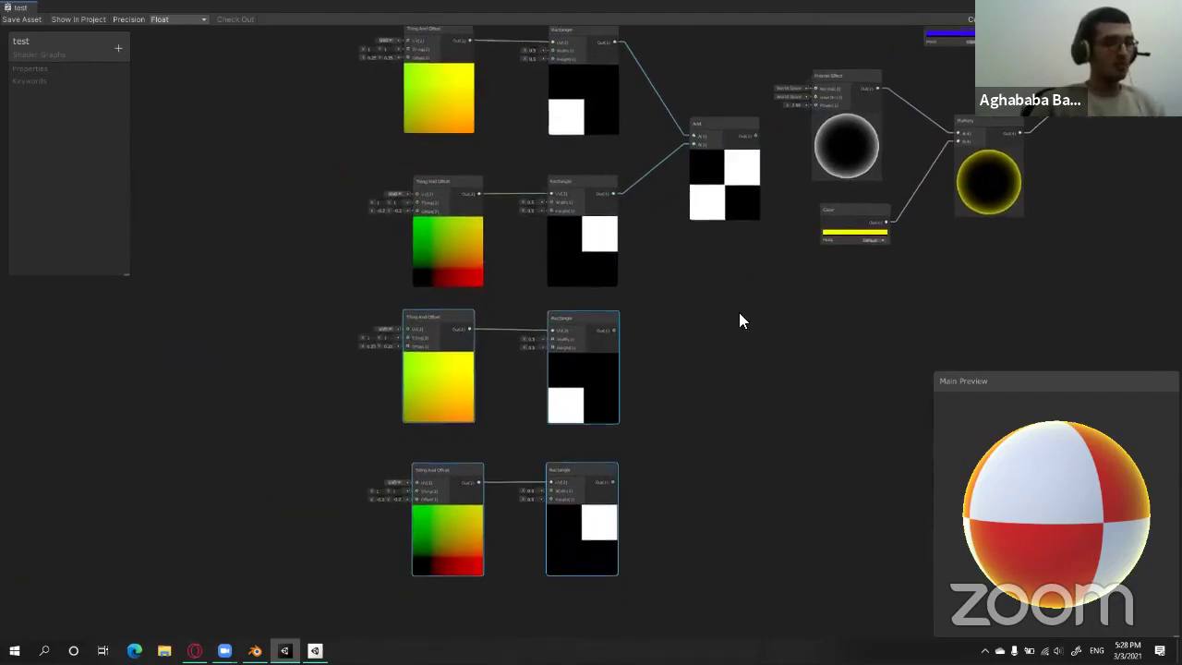
Make an offset value negative on one of the duplicated Tiling And Offset nodes.
scroll(656, 314, "up", 2)
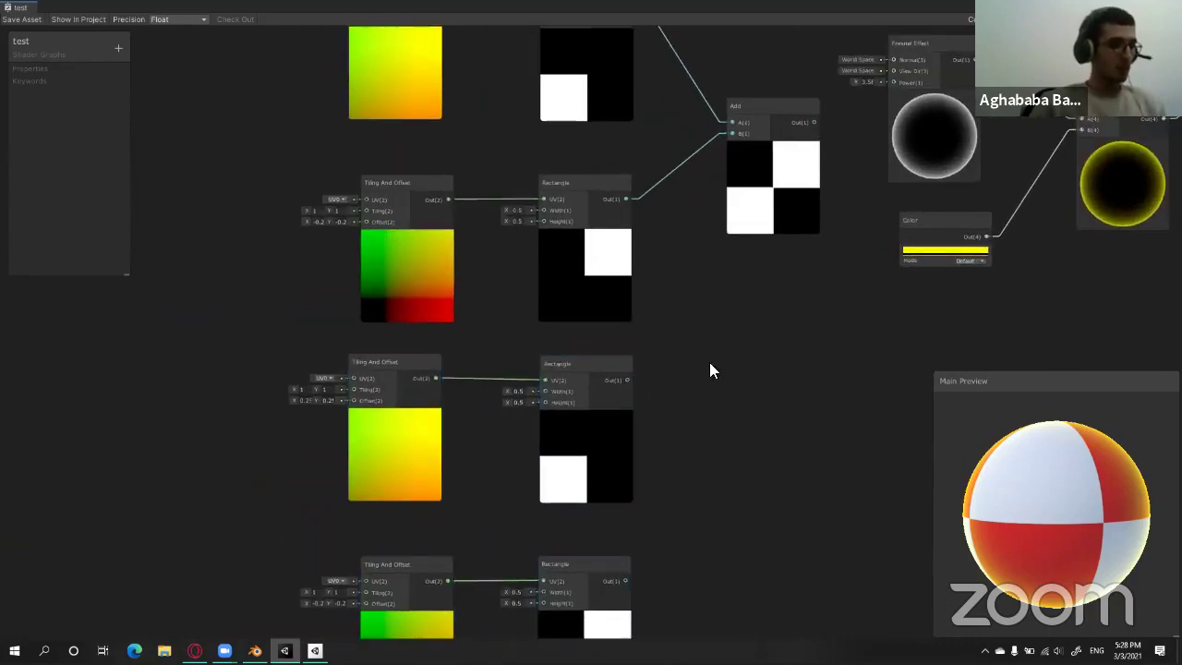
middle_click_drag(709, 369, 722, 301)
scroll(362, 275, "up", 2)
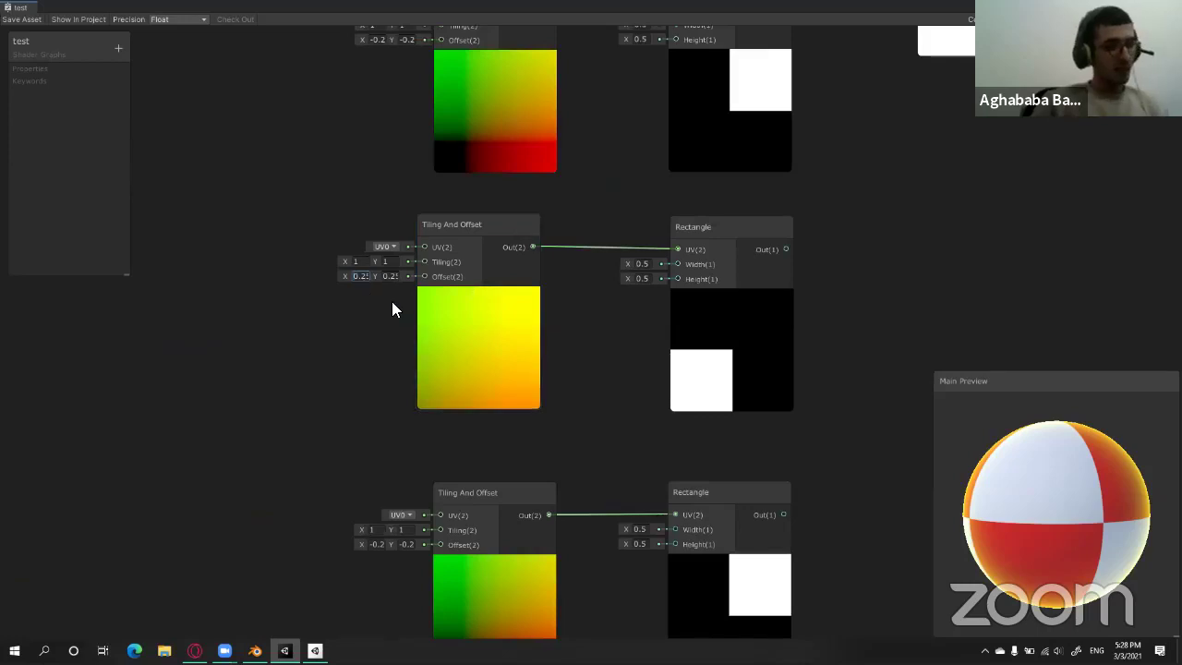
type("-")
key("Return")
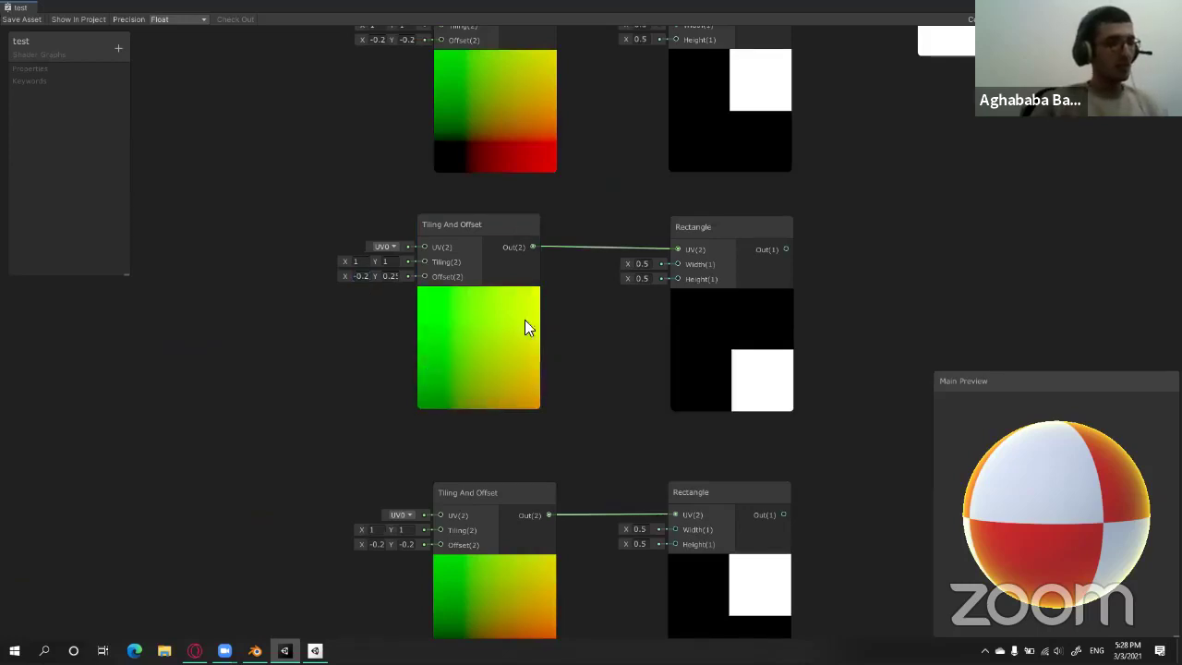
scroll(524, 320, "down", 3)
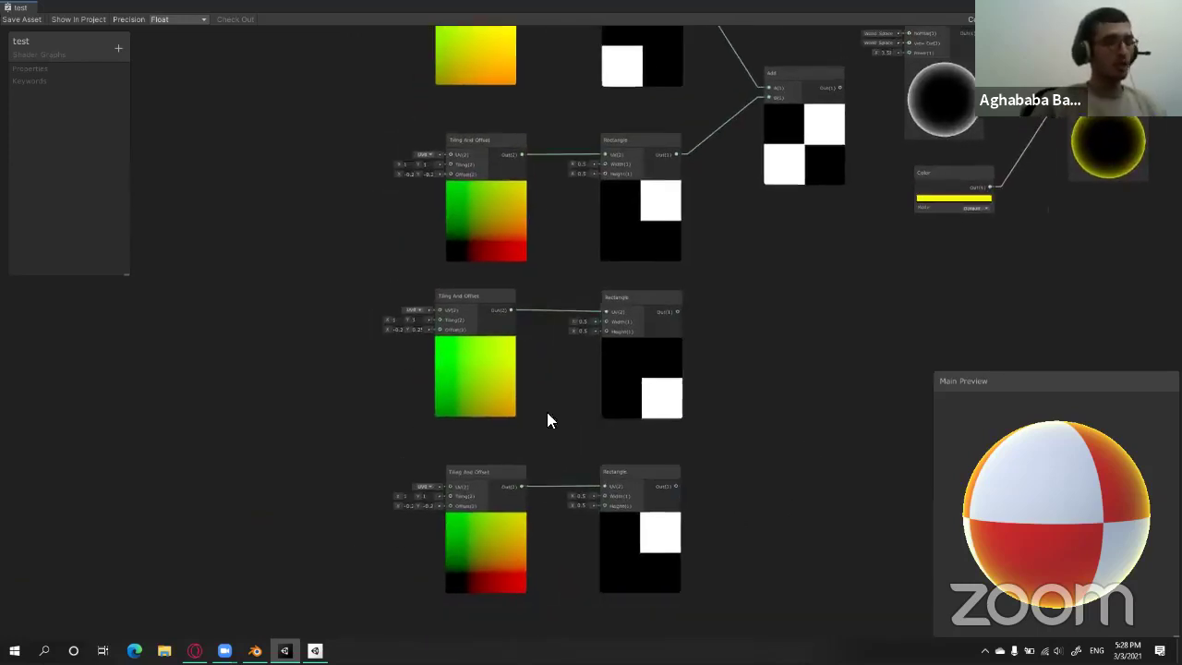
scroll(476, 428, "up", 3)
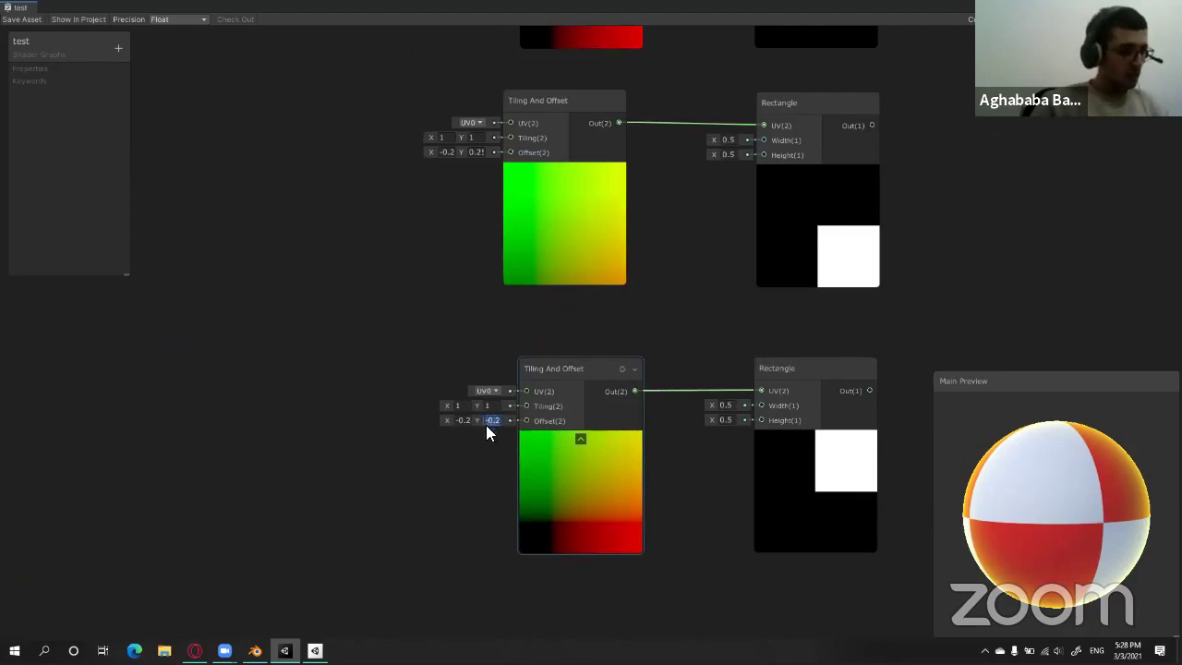
Enter 0.2 as the bottom Tiling And Offset's Offset X.
left_click(461, 421)
type("0.2")
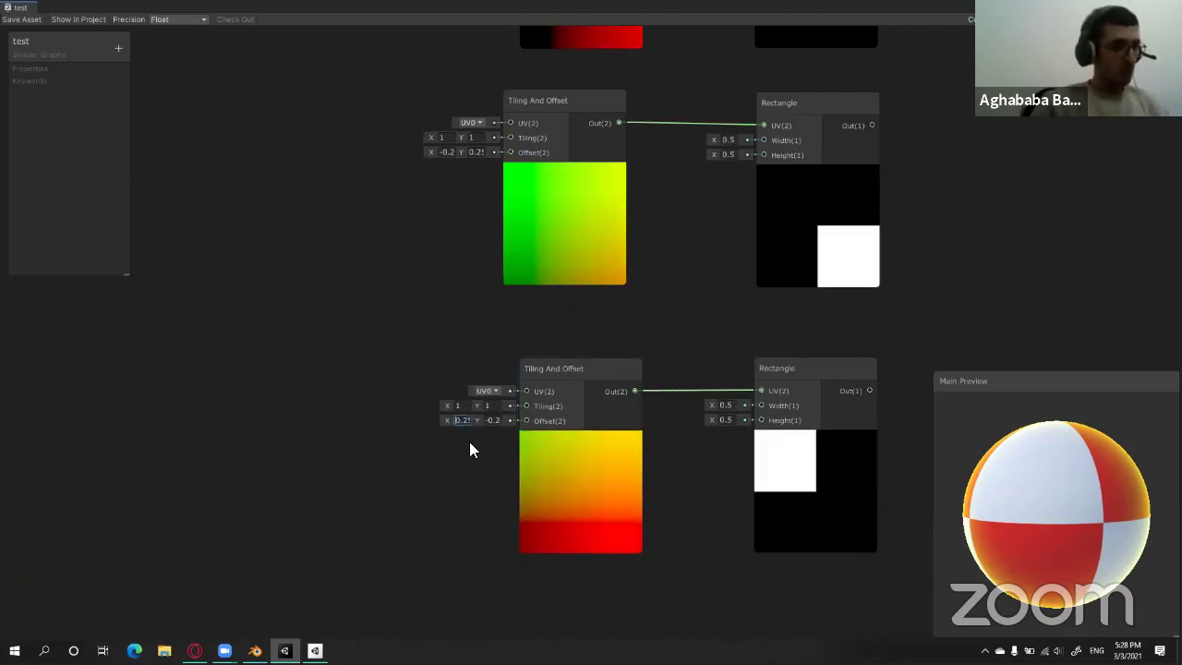
scroll(517, 443, "down", 3)
scroll(520, 385, "up", 2)
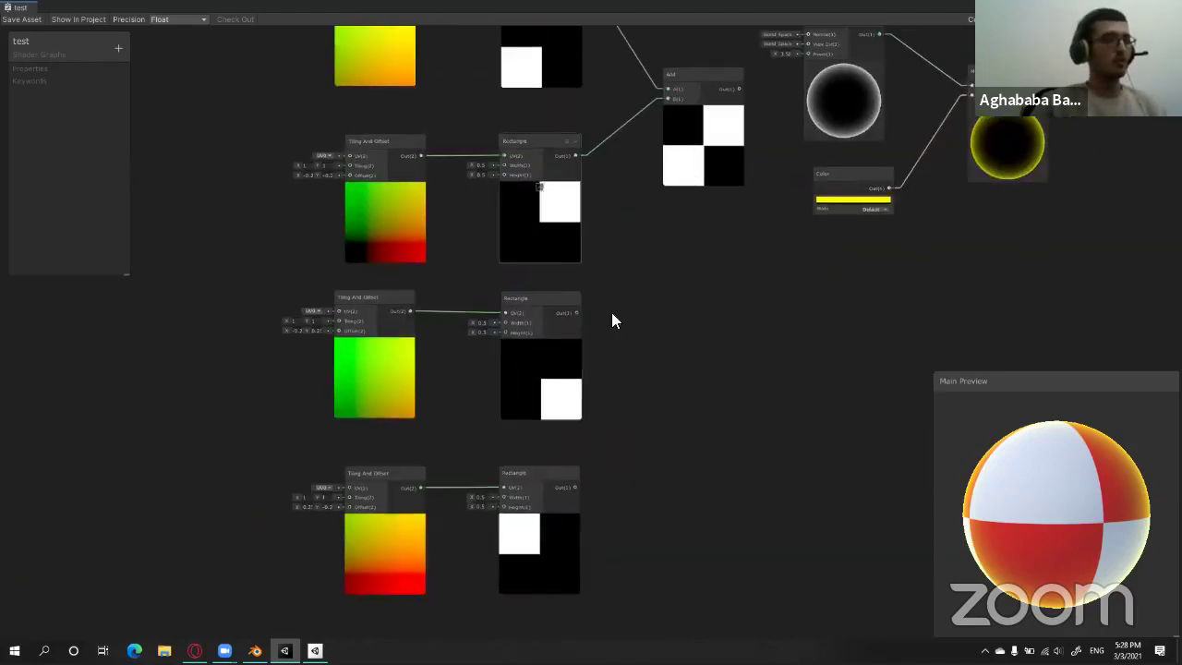
middle_click_drag(611, 312, 541, 396)
middle_click_drag(550, 514, 526, 447)
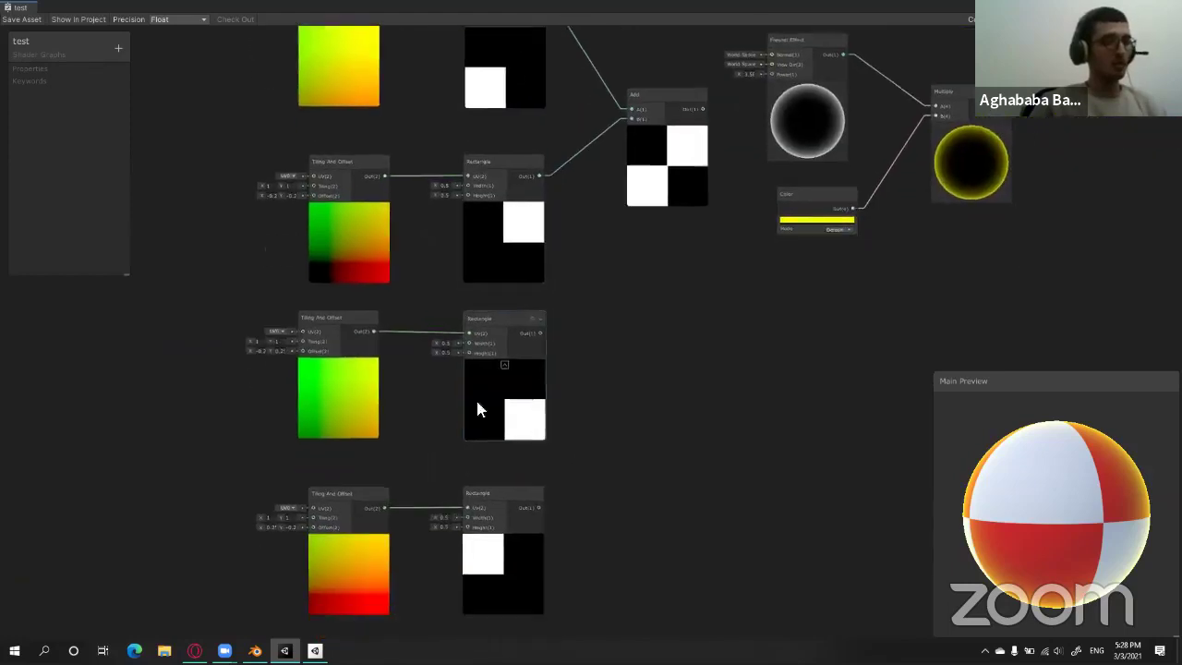
Add a second Add node fed by the third and fourth Rectangle outputs into A and B.
right_click(656, 314)
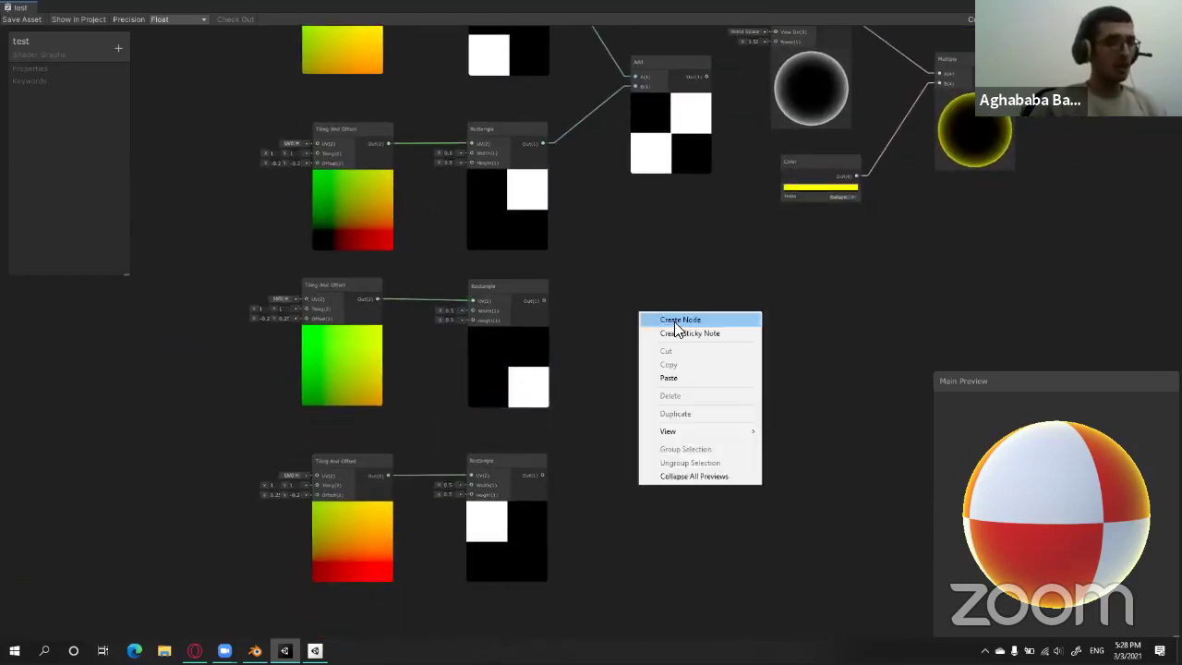
left_click(674, 320)
type("add")
left_click(646, 344)
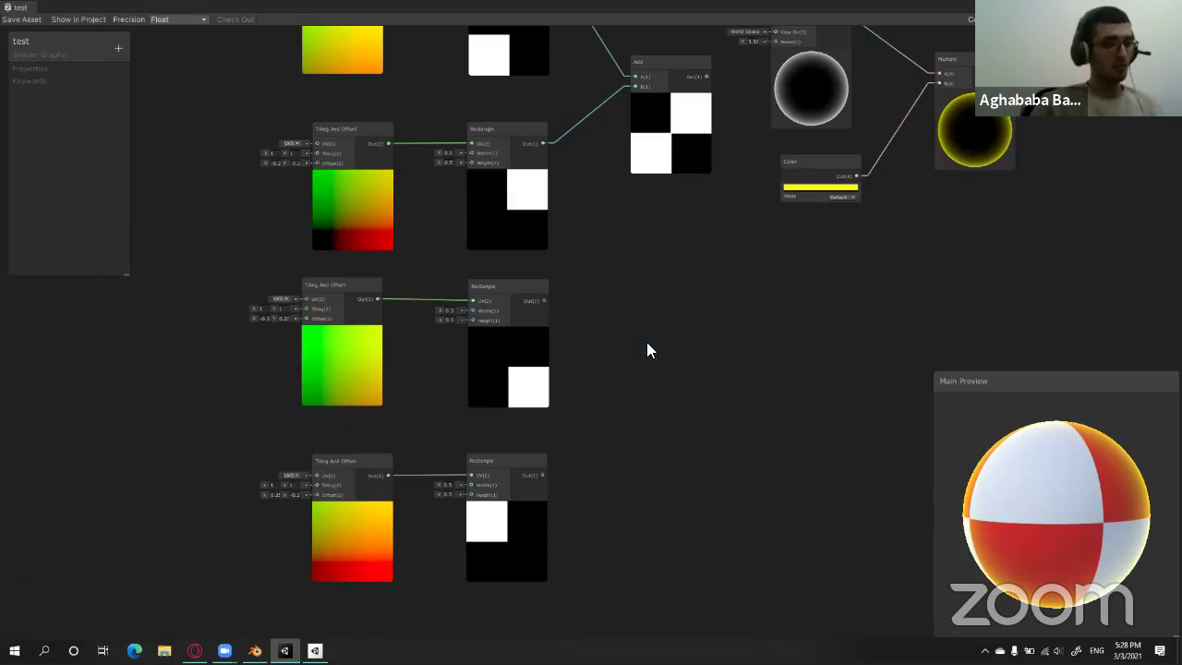
scroll(552, 418, "up", 3)
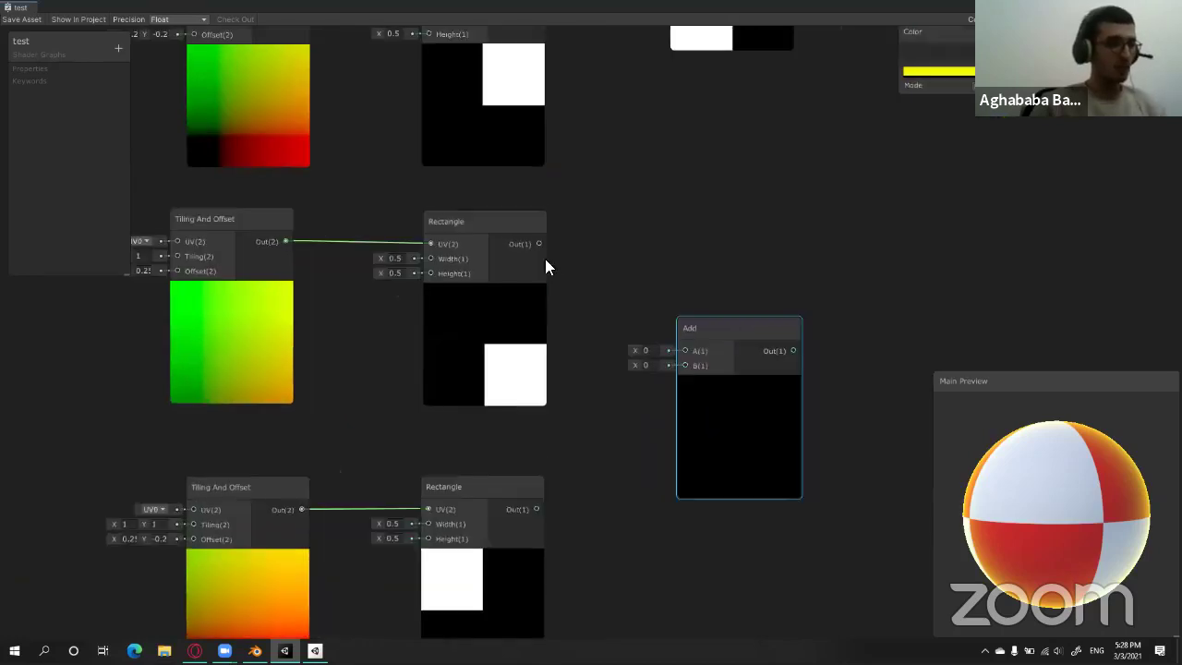
left_click_drag(539, 243, 685, 351)
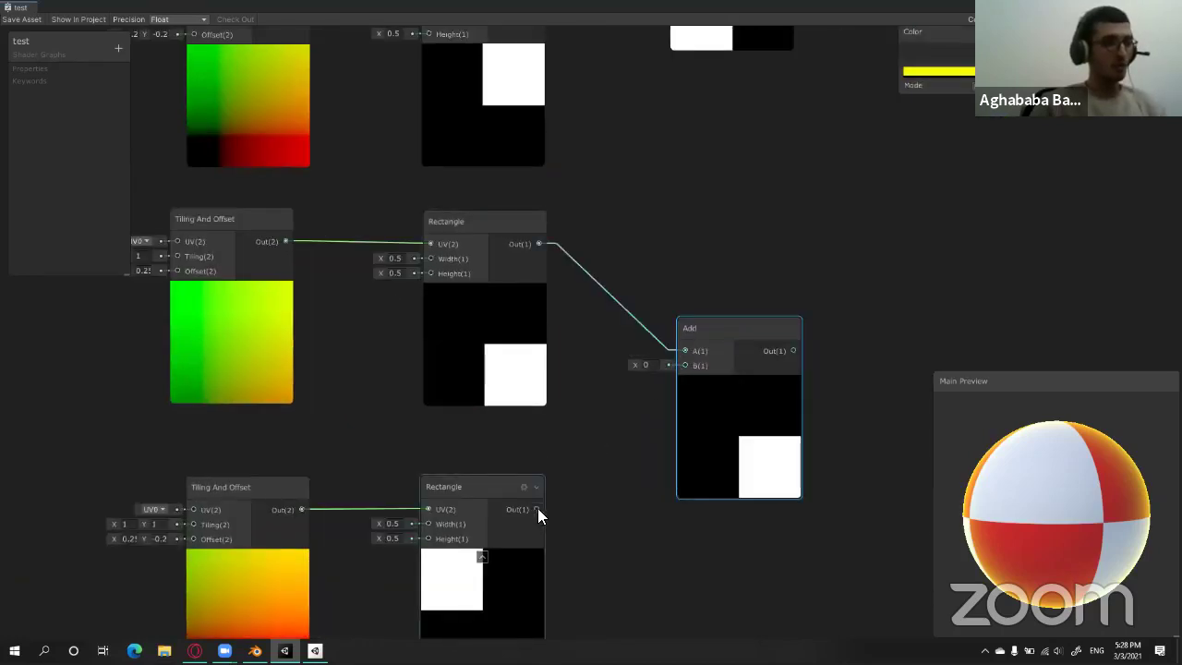
left_click_drag(538, 509, 685, 366)
scroll(781, 257, "down", 2)
Box-select the Fresnel, Color and Multiply nodes and move them up the graph.
middle_click_drag(781, 257, 621, 337)
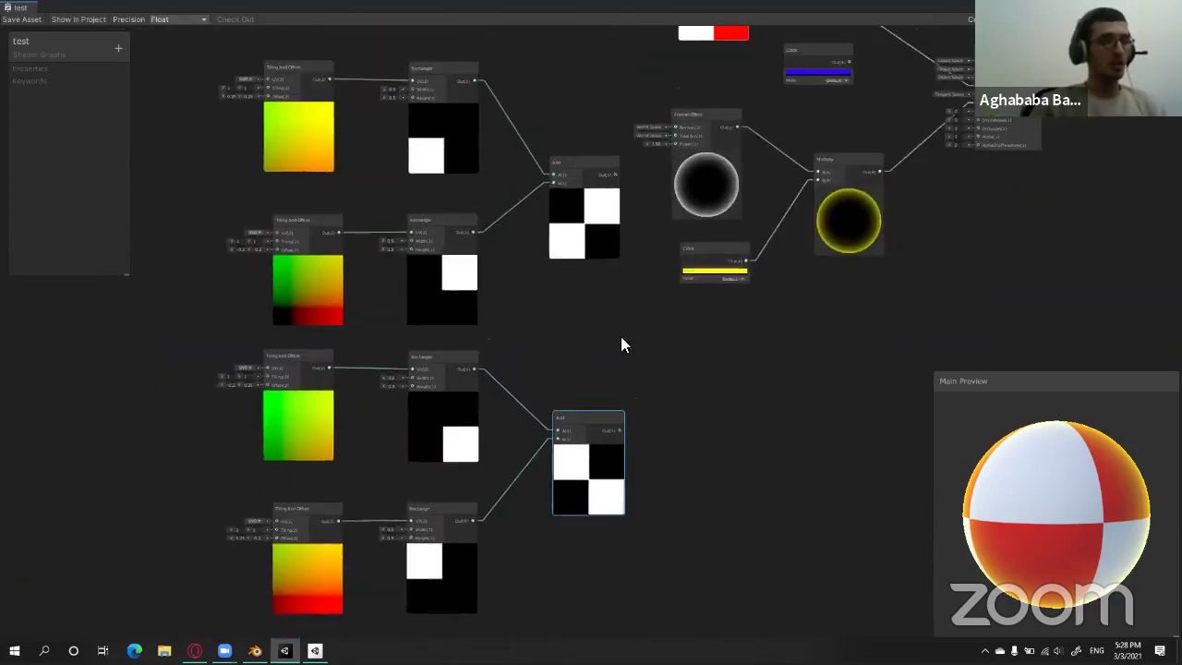
left_click_drag(630, 125, 835, 321)
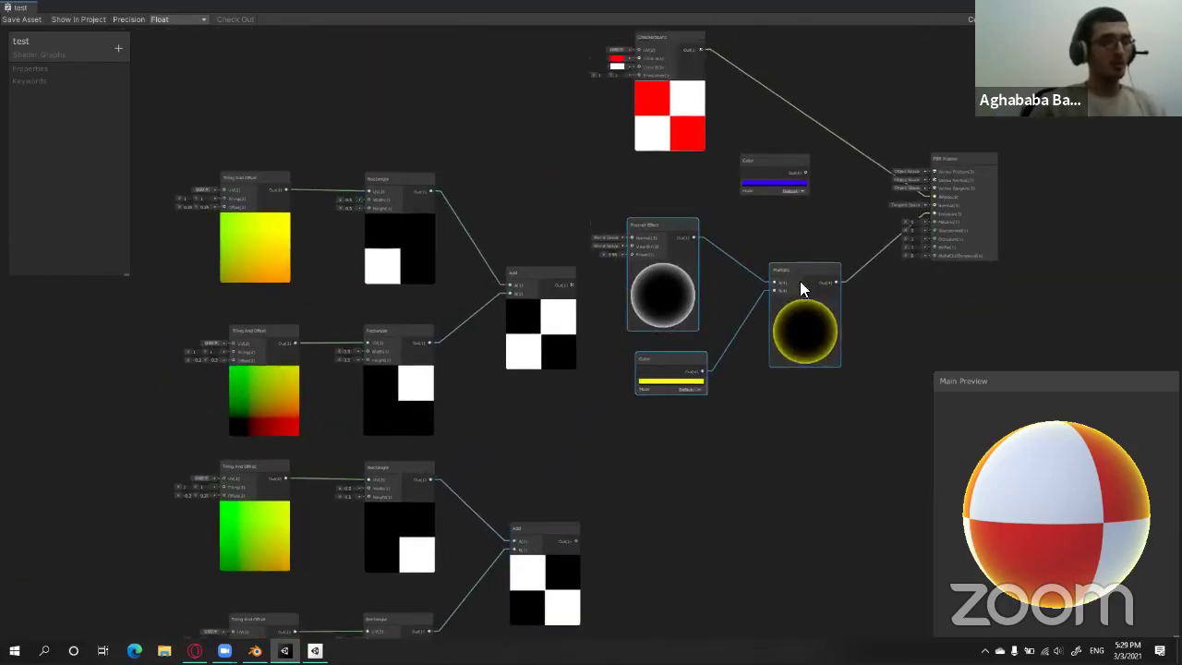
left_click_drag(800, 281, 514, 57)
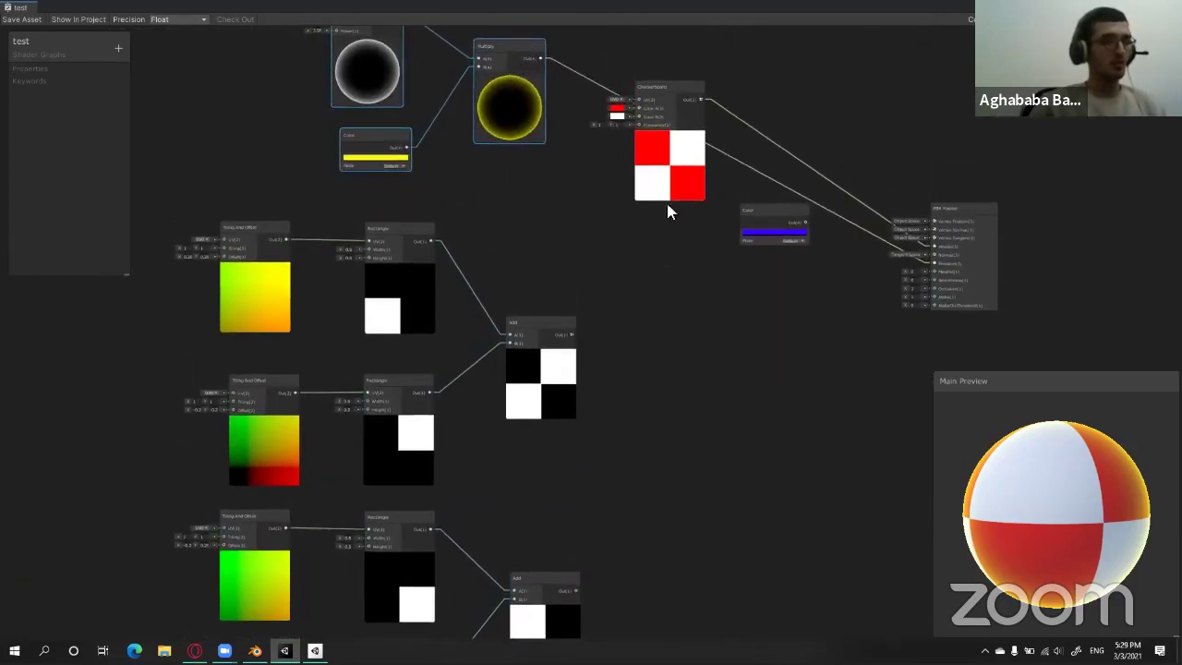
scroll(666, 376, "up", 3)
Reposition the two Add nodes and sum their outputs in a new third Add node.
left_click_drag(543, 70, 578, 169)
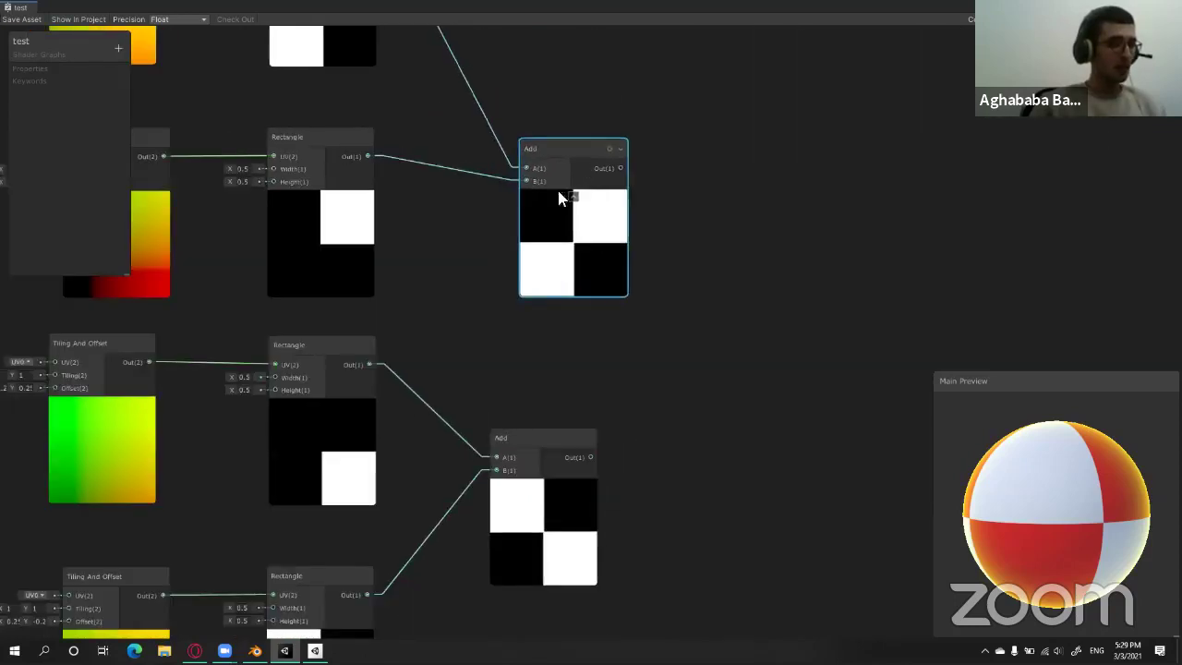
left_click_drag(545, 445, 592, 377)
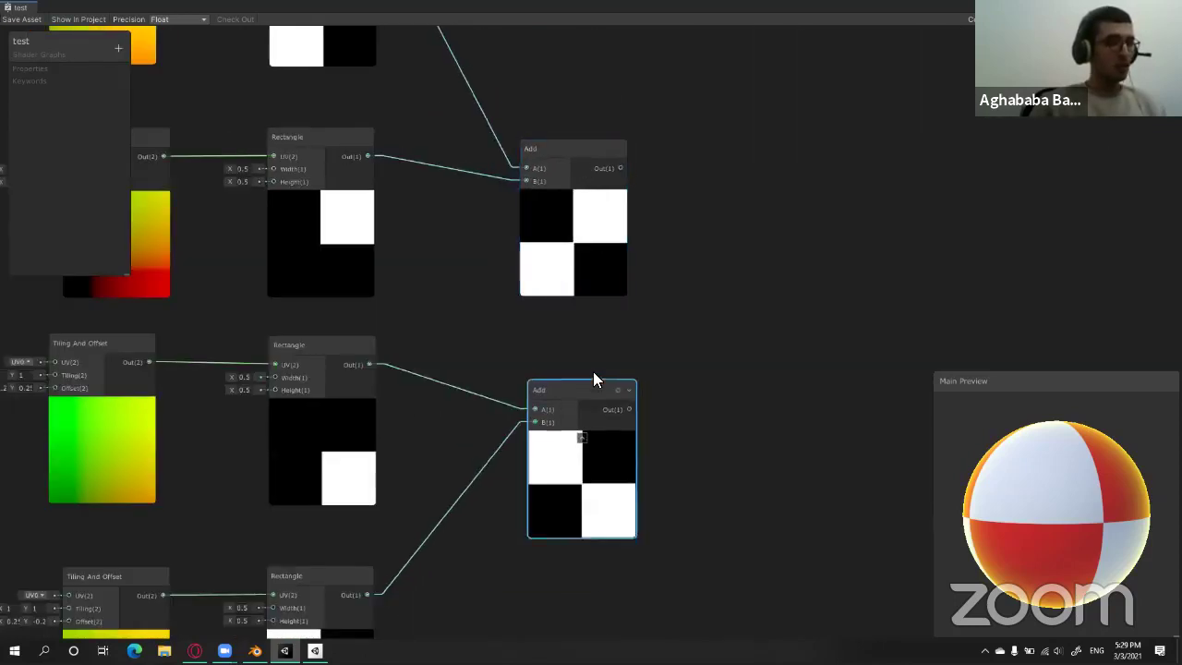
right_click(733, 242)
left_click(756, 245)
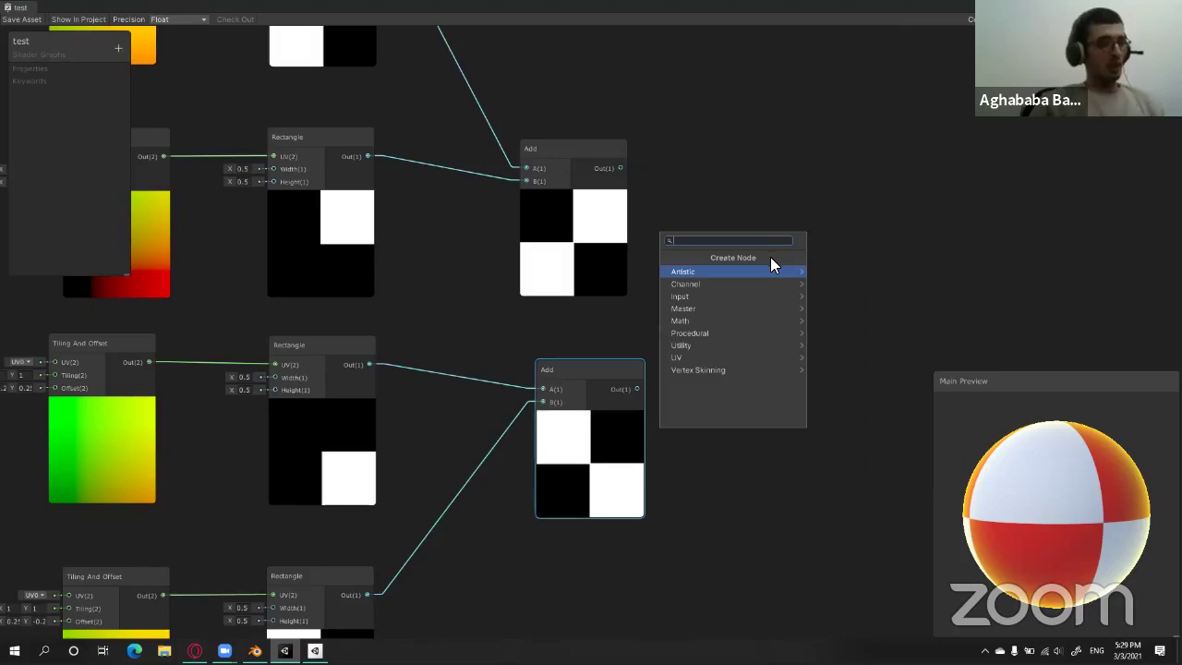
type("add")
left_click(749, 271)
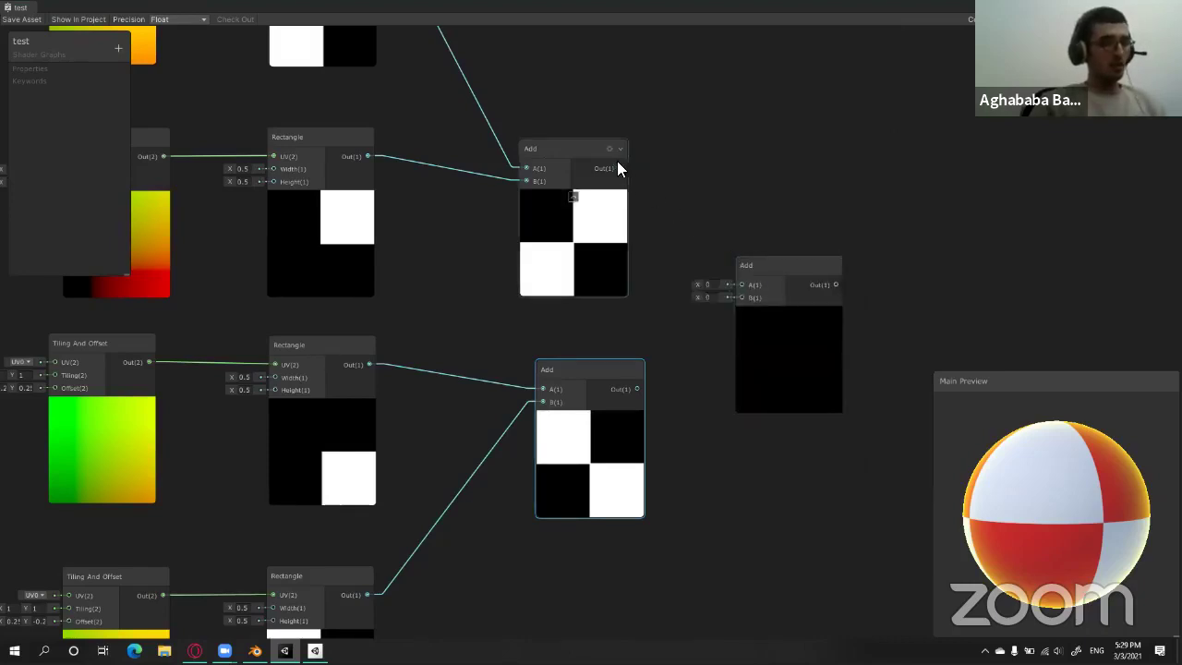
left_click_drag(620, 168, 741, 286)
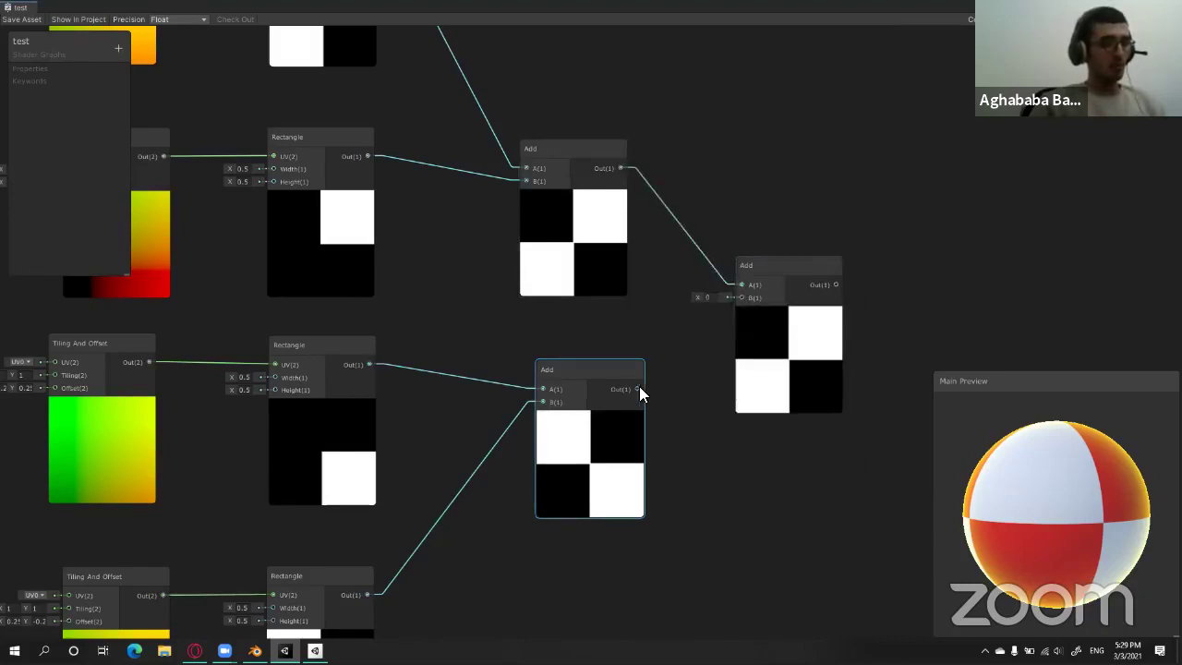
left_click_drag(637, 389, 741, 297)
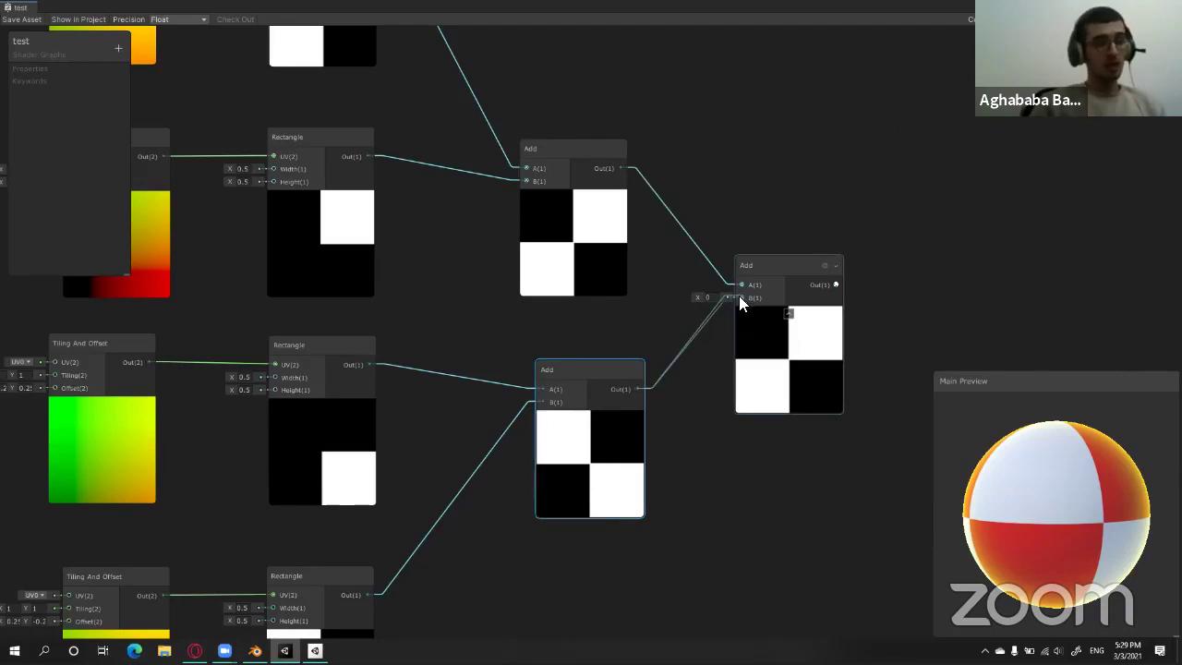
Move the final Add node and shift the two first-stage Add nodes to the right.
left_click_drag(825, 265, 869, 265)
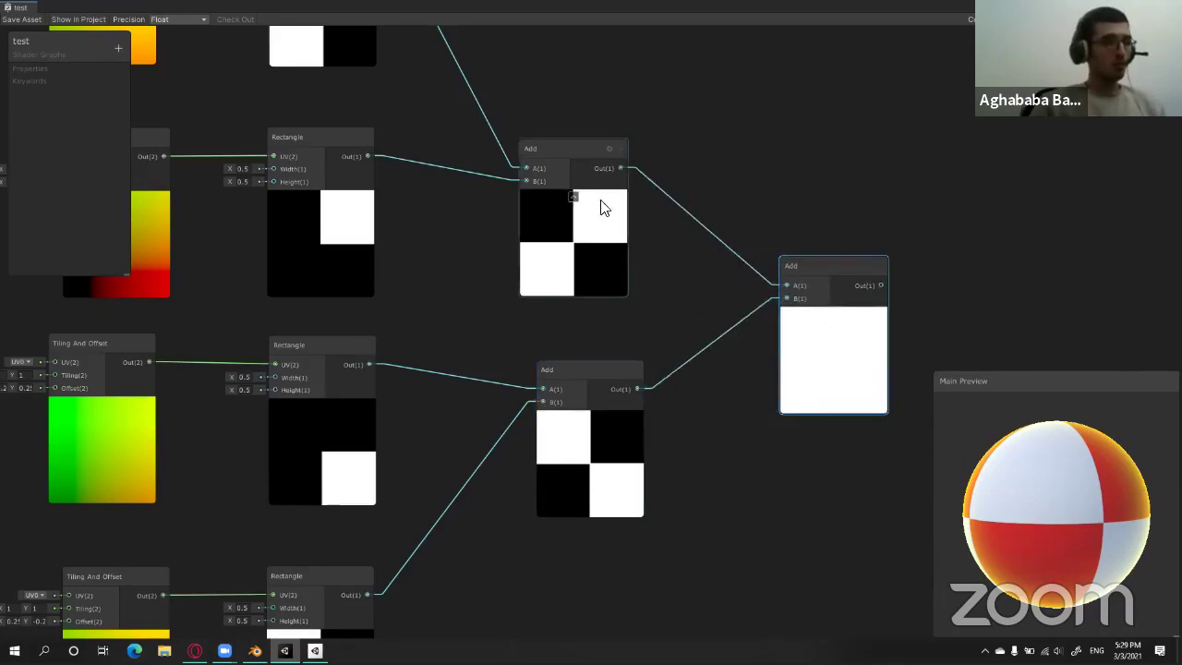
scroll(647, 269, "down", 2)
scroll(680, 428, "down", 2)
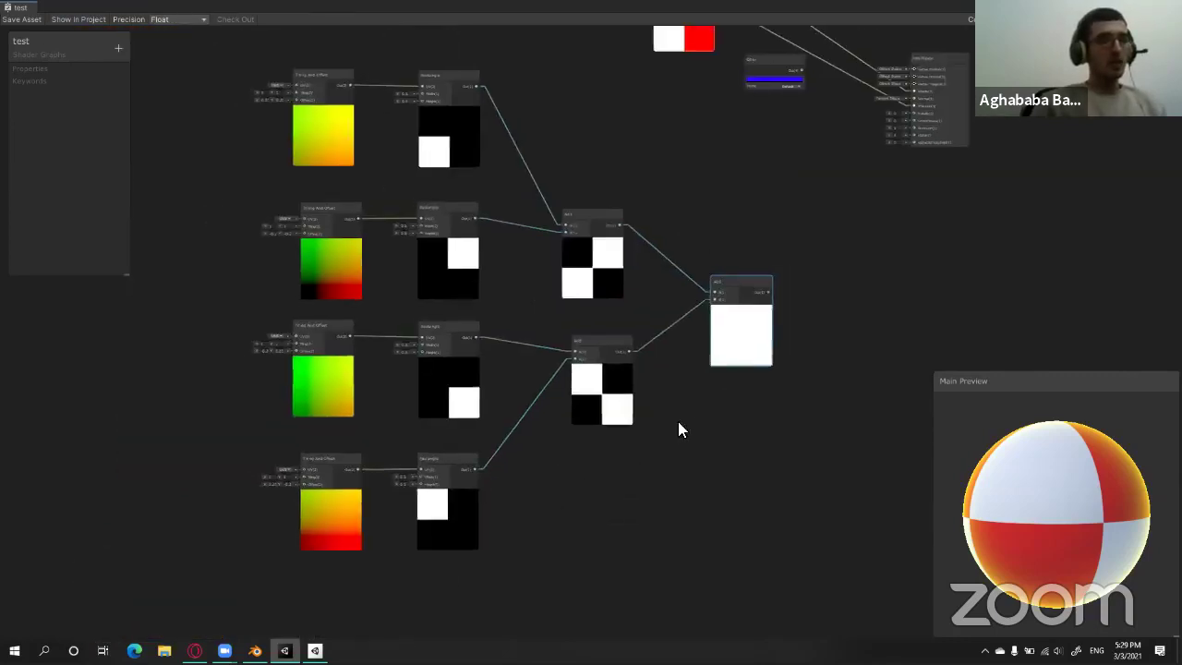
scroll(628, 121, "up", 2)
scroll(641, 232, "up", 3)
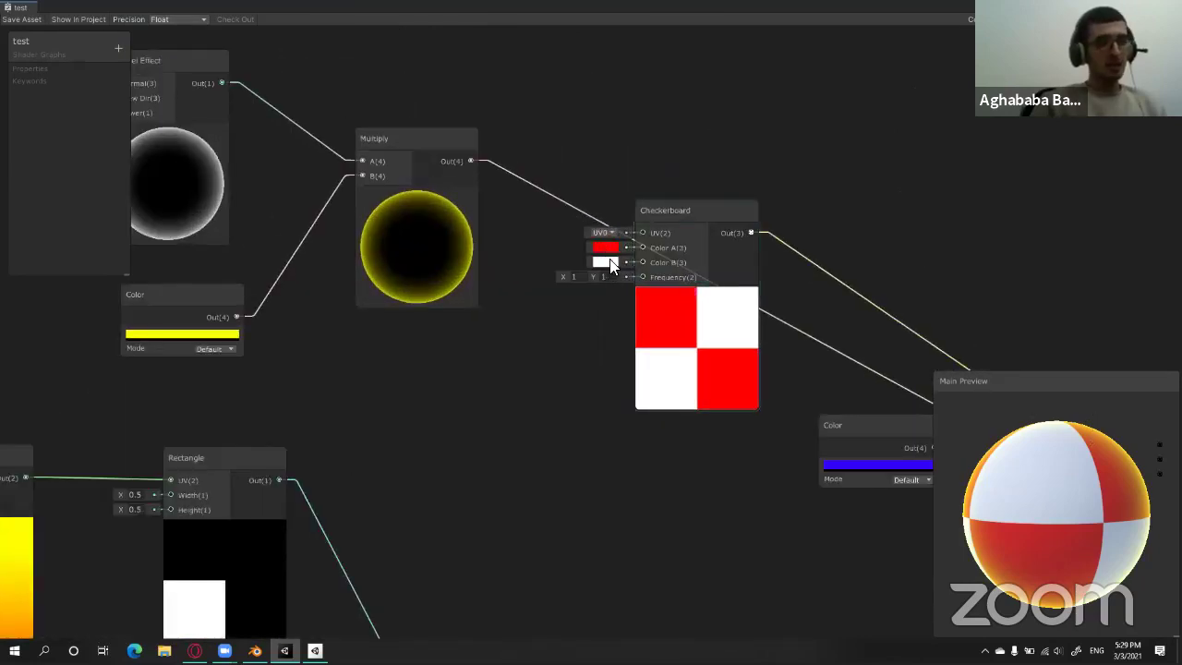
scroll(646, 163, "down", 3)
scroll(667, 393, "up", 1)
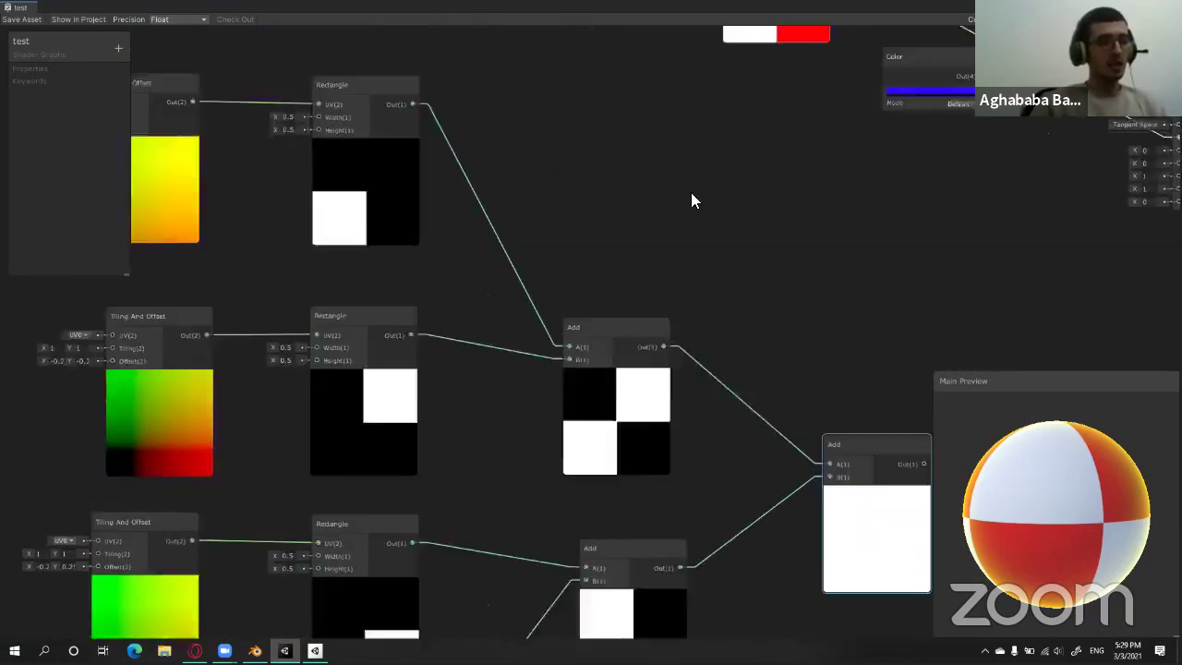
middle_click_drag(667, 393, 645, 242)
scroll(609, 306, "down", 2)
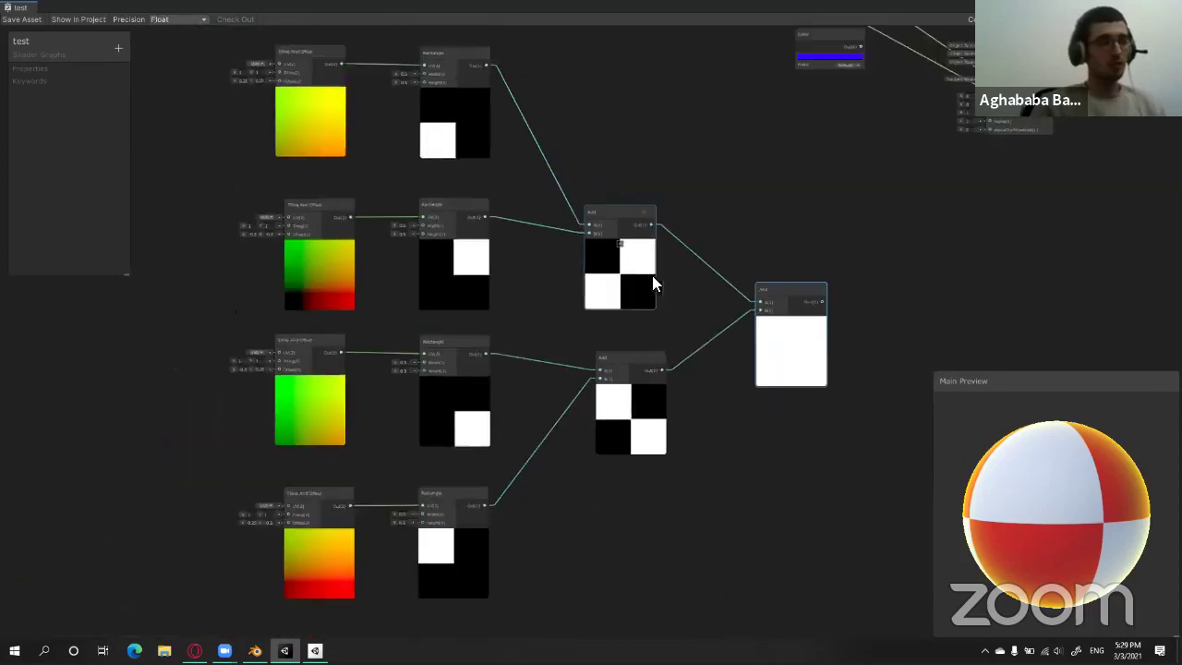
middle_click_drag(707, 262, 781, 327)
mouse_move(741, 537)
left_mouse_down()
mouse_move(681, 273)
mouse_move(743, 277)
mouse_move(759, 303)
left_mouse_up()
left_click(741, 299)
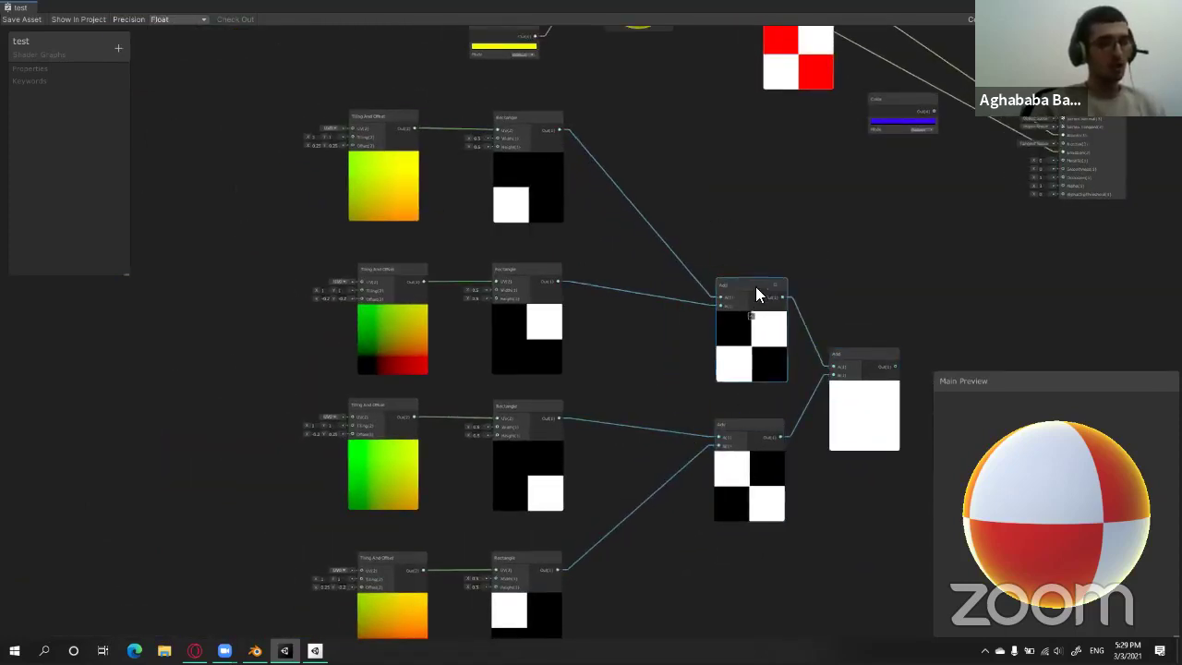
Pan to the Rectangle nodes and select each of the four in turn.
middle_click_drag(729, 222, 778, 175)
left_click(600, 158)
left_click(564, 277)
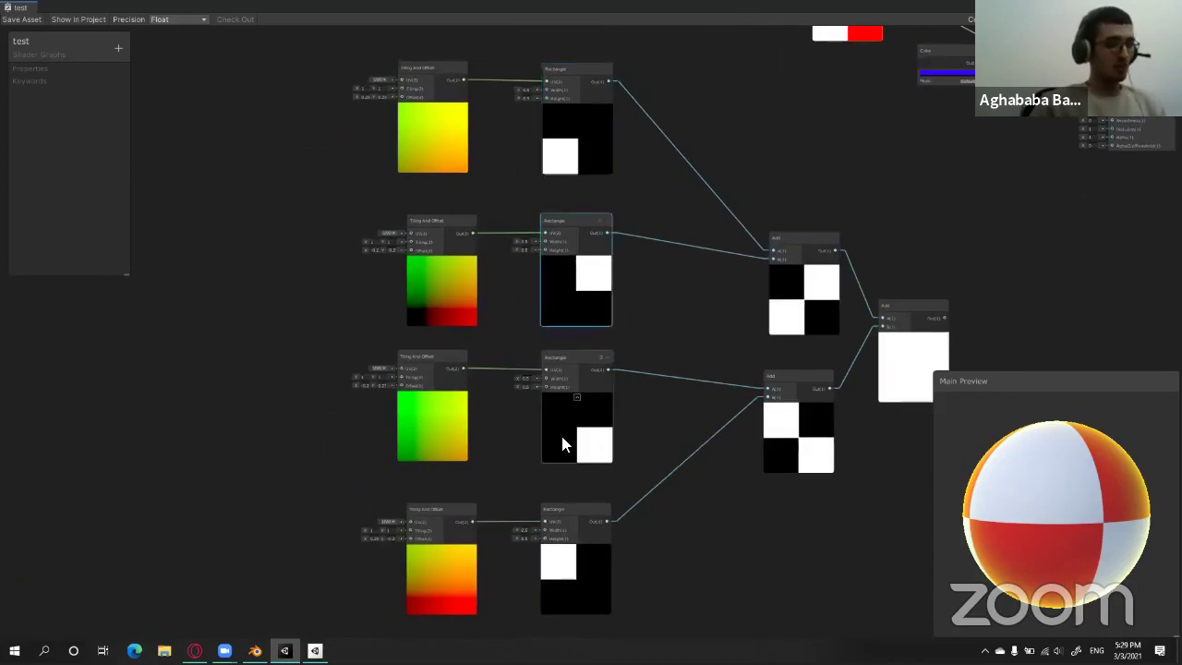
left_click(565, 443)
left_click(572, 565)
Add a Color node through the node search and set it to full red.
scroll(612, 174, "up", 3)
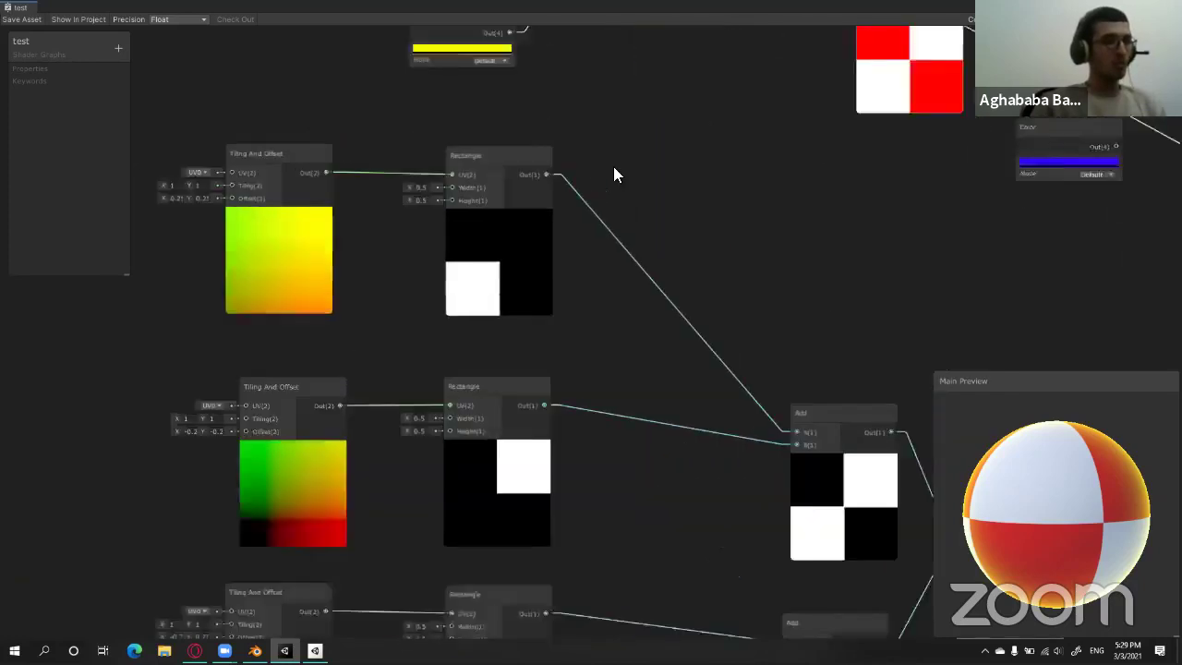
scroll(673, 155, "up", 1)
right_click(673, 155)
key("Escape")
key("space")
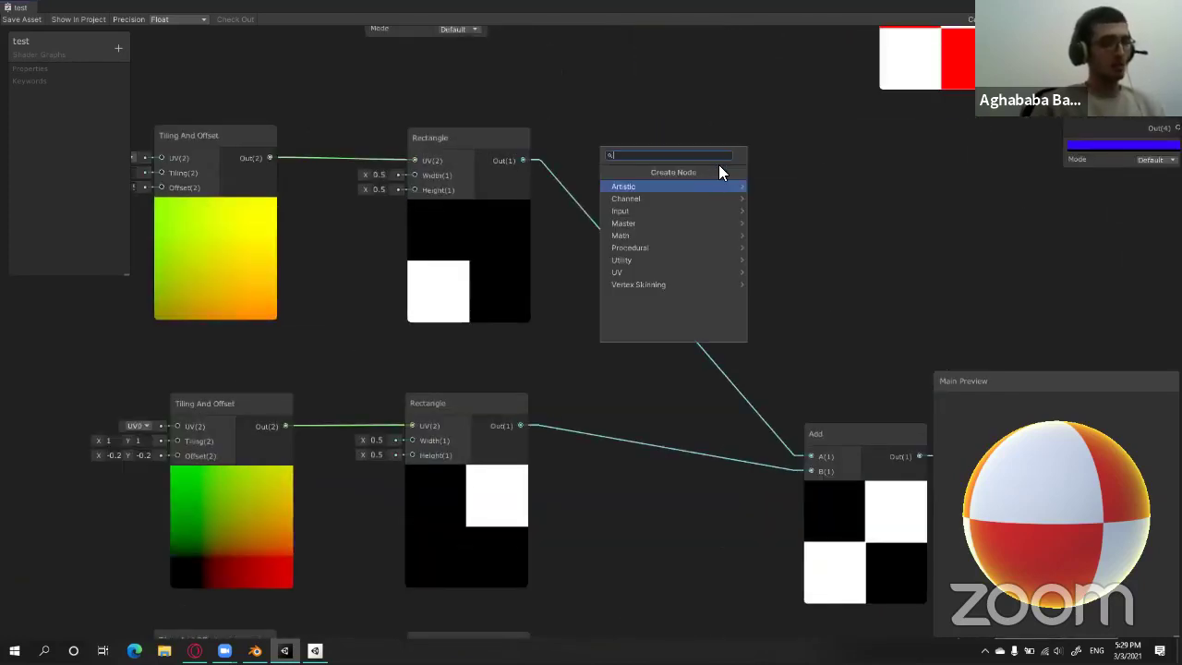
type("col")
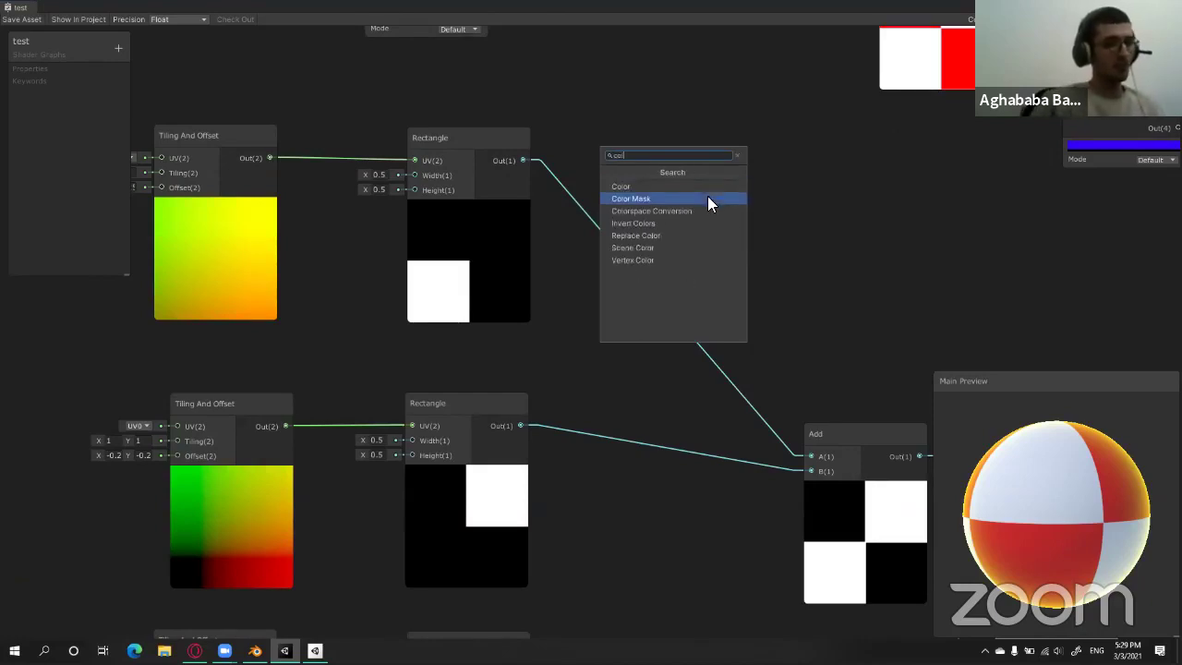
left_click(704, 185)
left_click(737, 222)
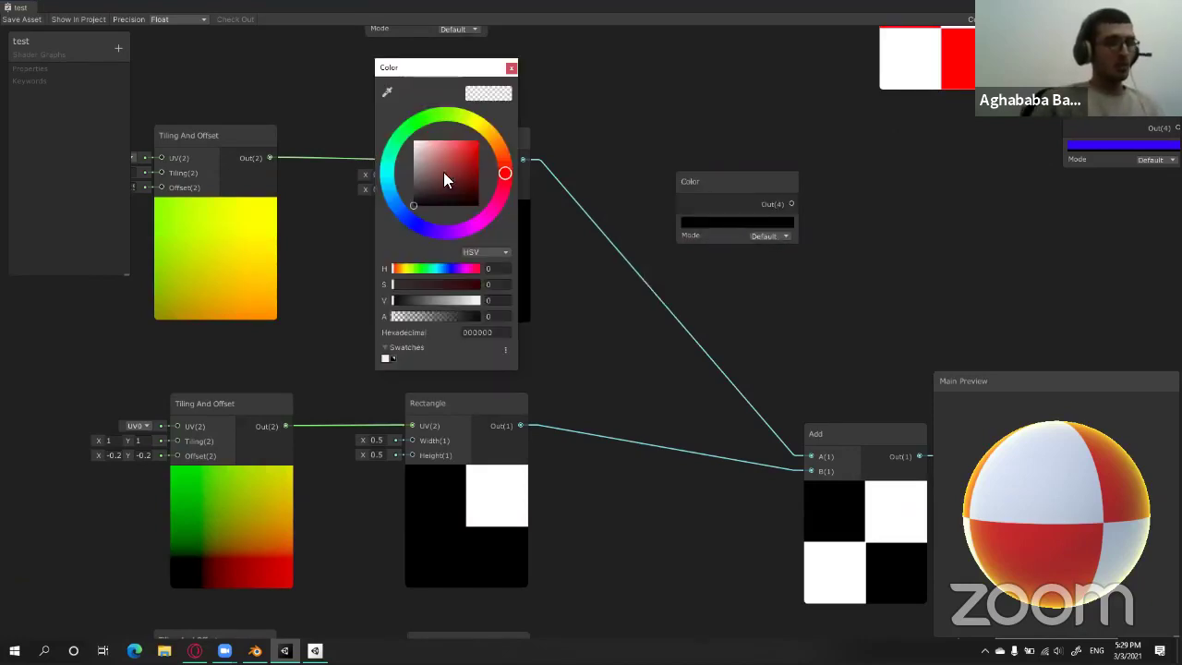
left_click_drag(443, 172, 480, 138)
left_click(732, 142)
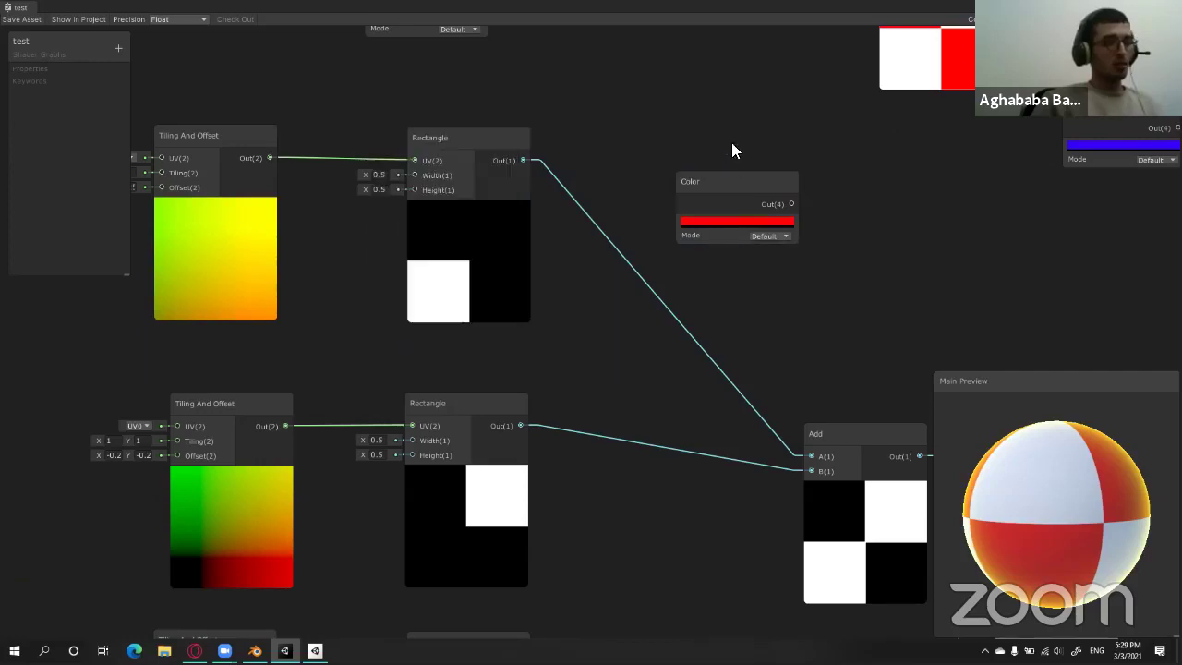
Move the Color node between the Rectangles and change its colour to magenta.
left_click_drag(744, 185, 594, 338)
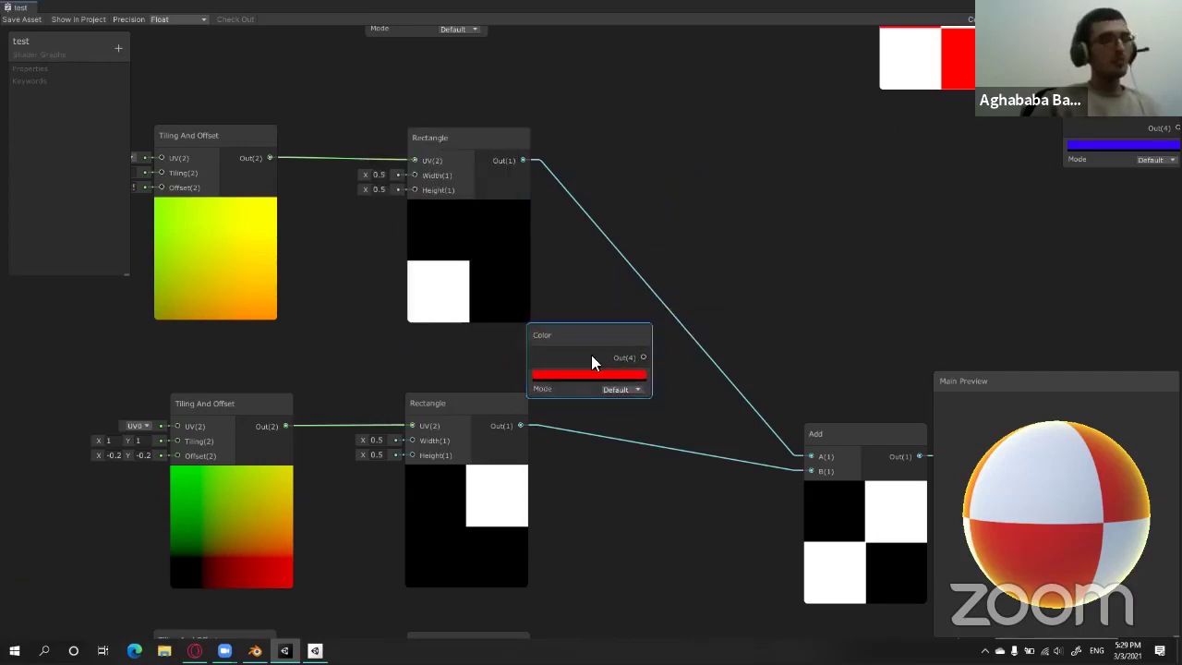
left_click(595, 371)
left_click(491, 215)
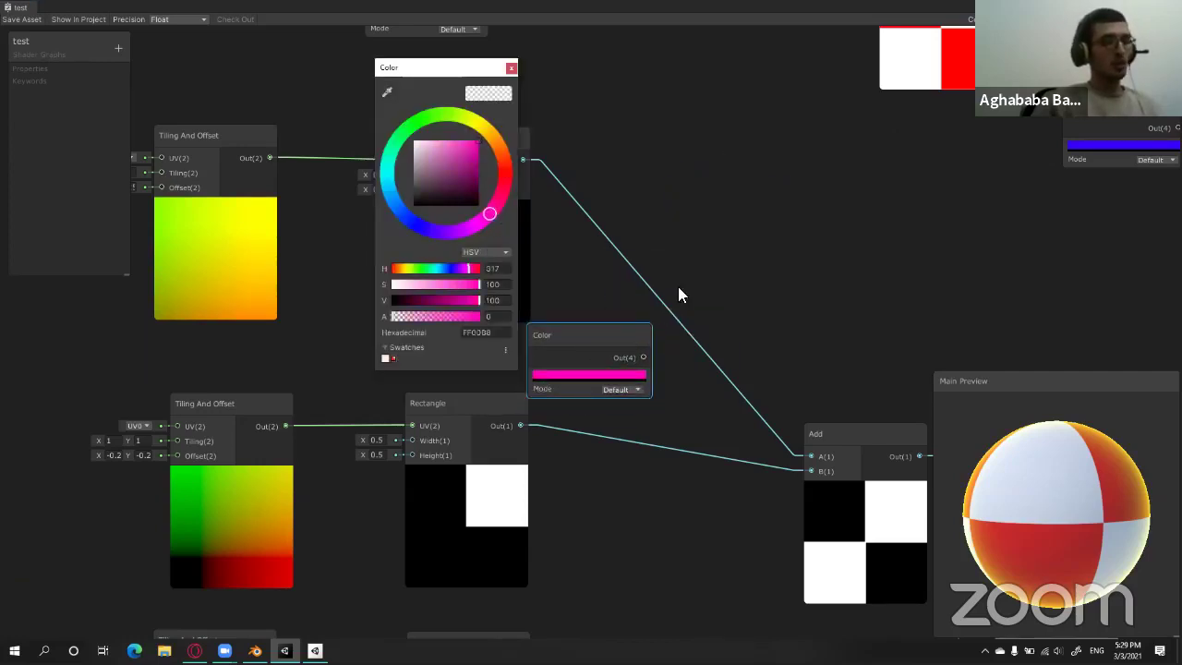
left_click(675, 191)
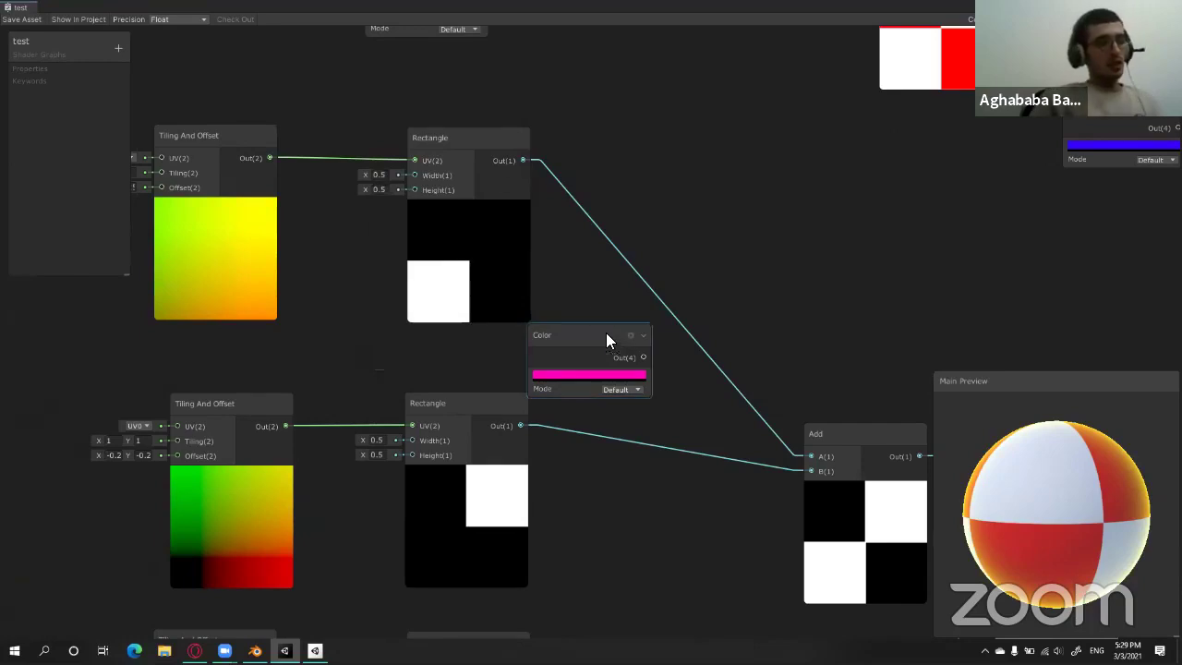
left_click_drag(606, 332, 616, 319)
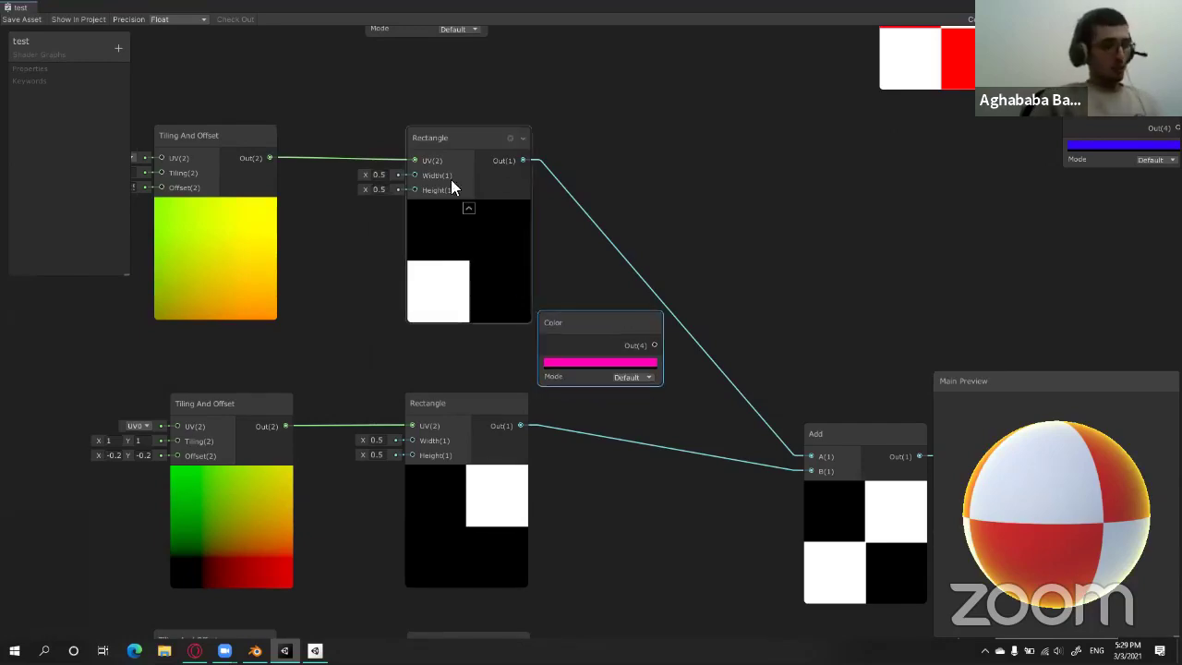
right_click(675, 165)
left_click(908, 196)
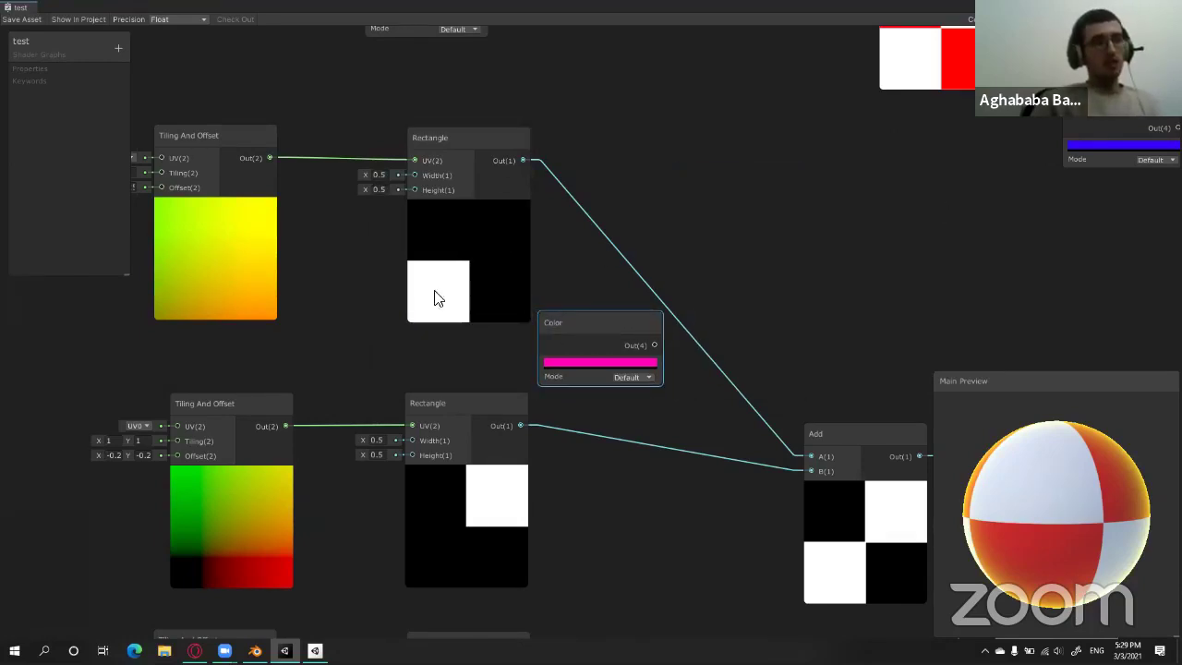
scroll(726, 397, "down", 3)
scroll(478, 233, "up", 3)
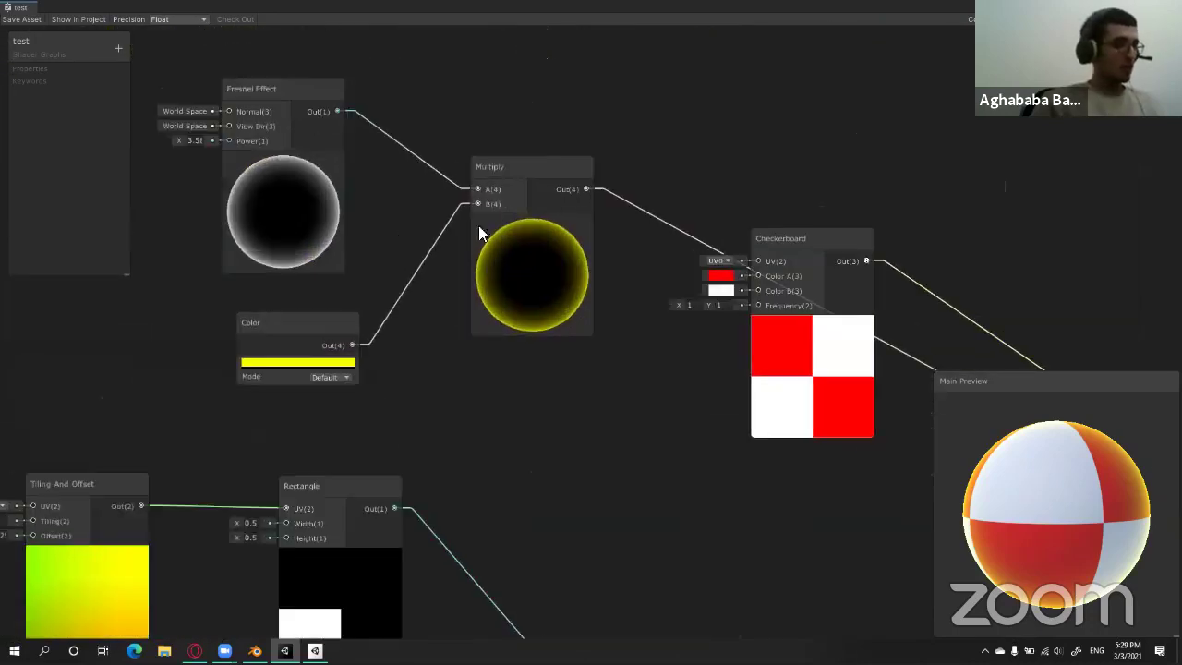
middle_click_drag(606, 483, 607, 277)
Add a Multiply node with the top Rectangle in A and the magenta Color in B.
right_click(601, 277)
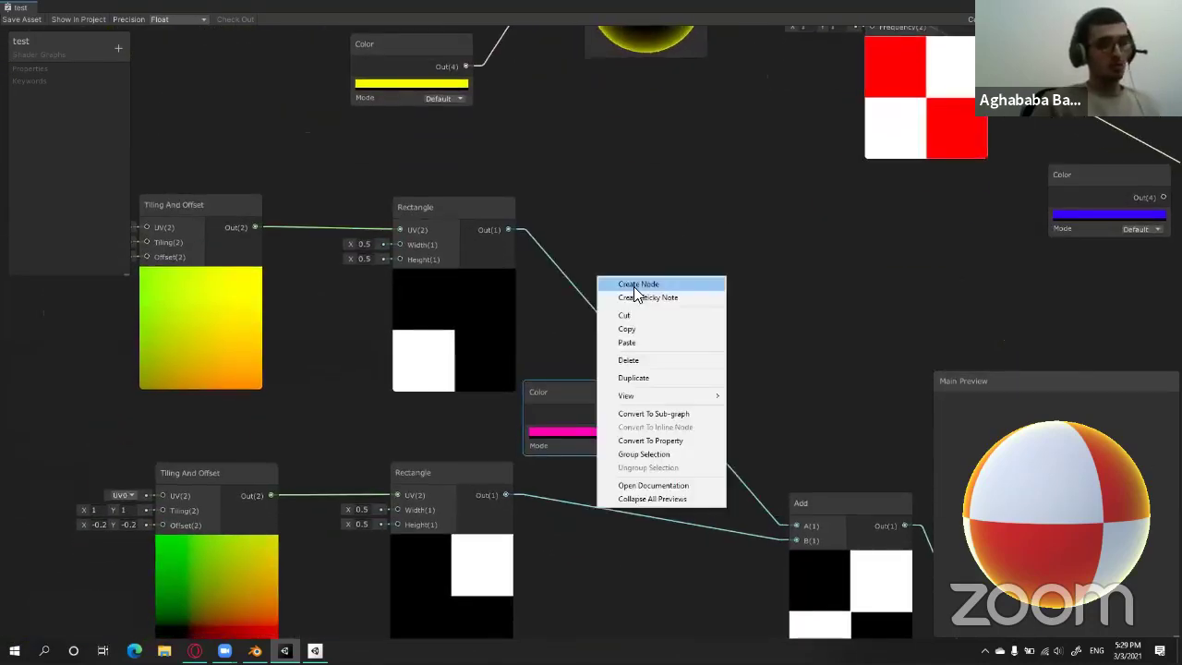
left_click(633, 286)
type("mu")
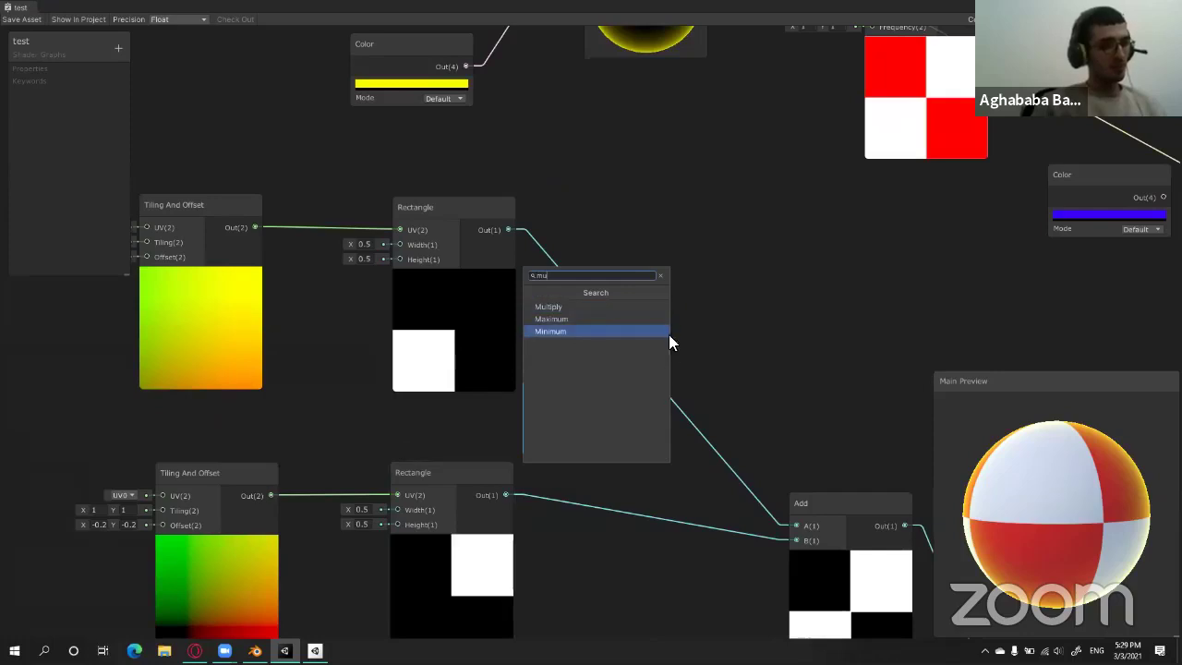
left_click(609, 307)
left_click_drag(657, 295, 733, 183)
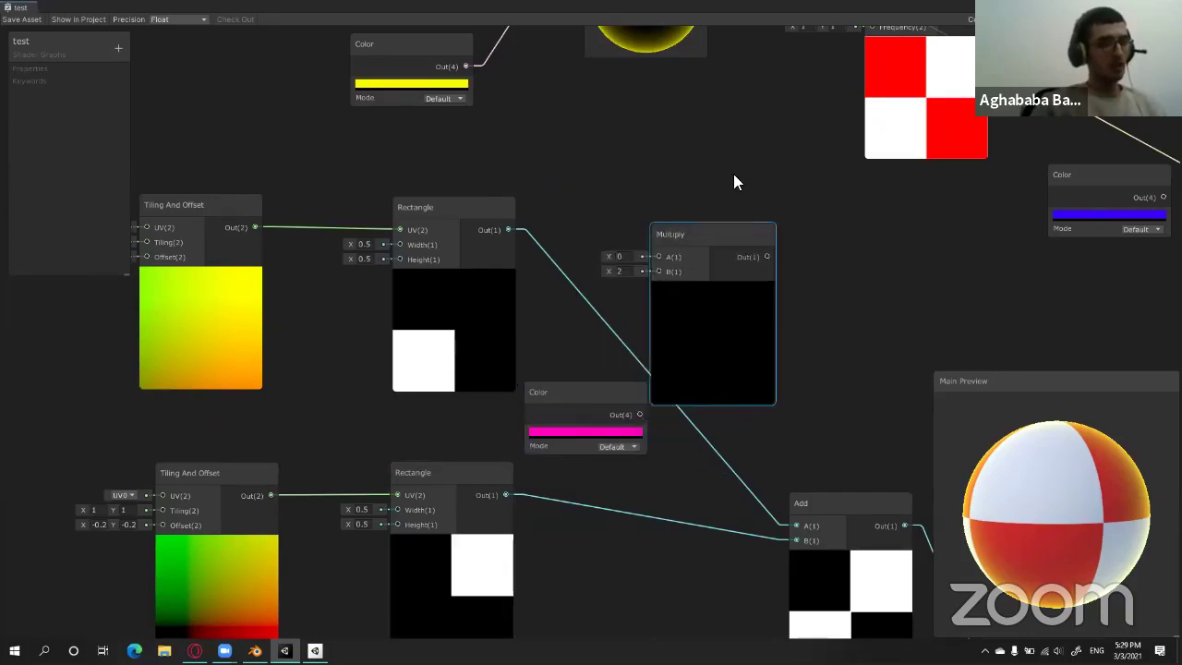
left_click_drag(509, 229, 674, 201)
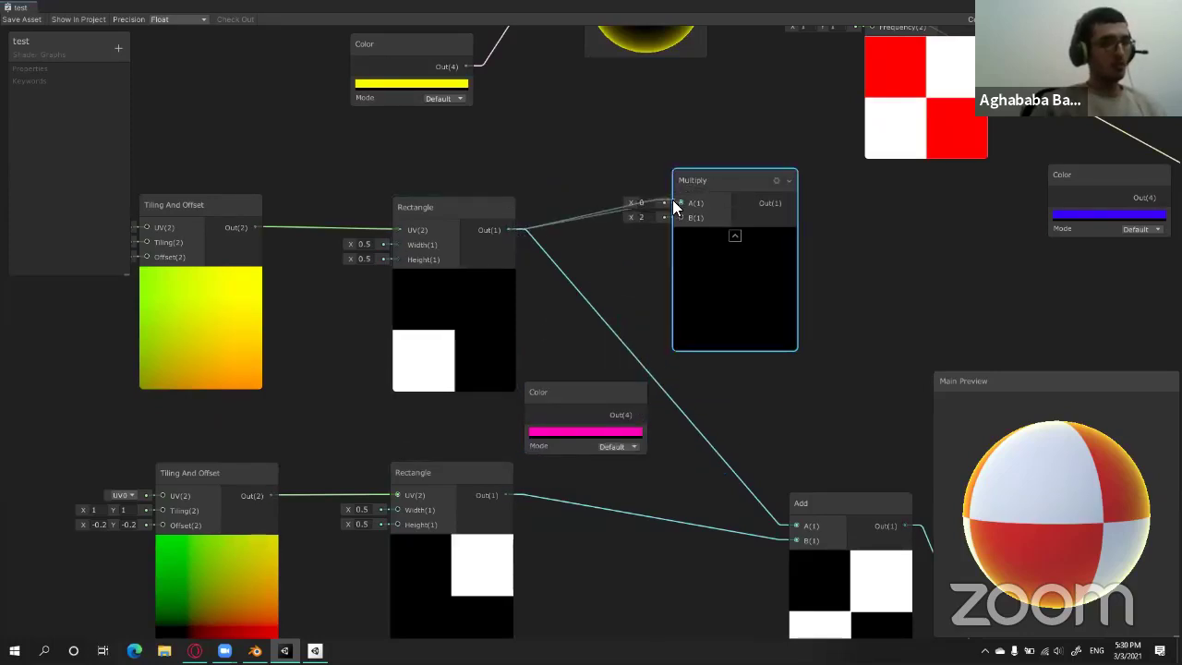
left_click_drag(641, 414, 681, 216)
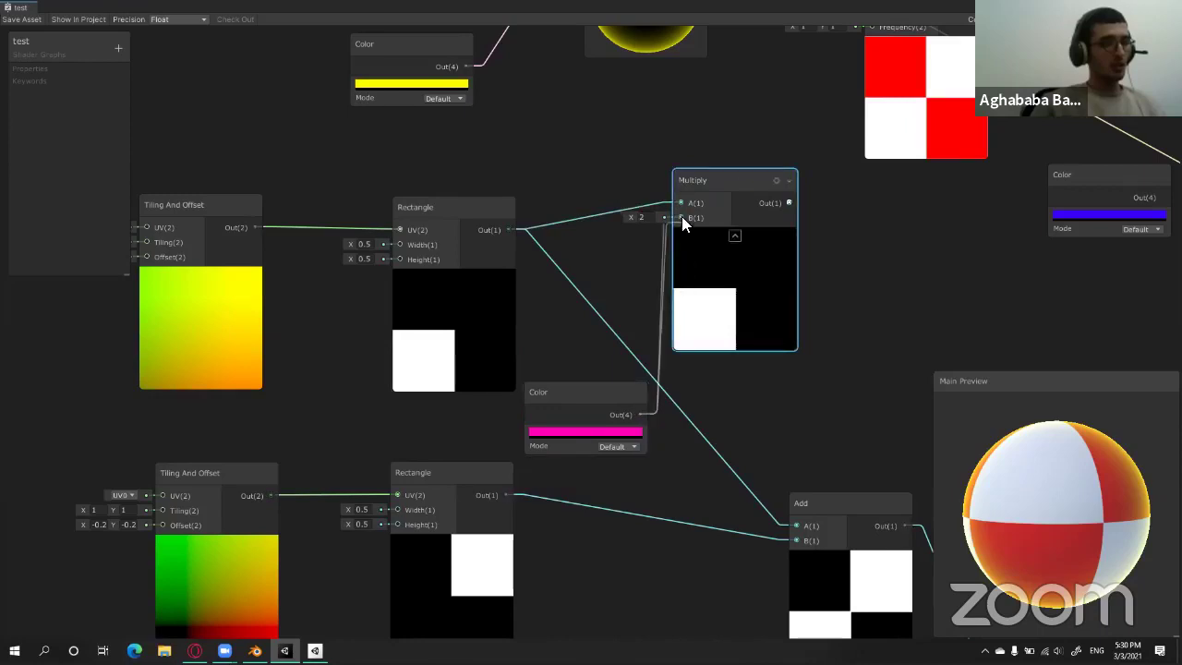
Place the magenta Color node above the Multiply and try other hues in its picker.
scroll(713, 382, "down", 3)
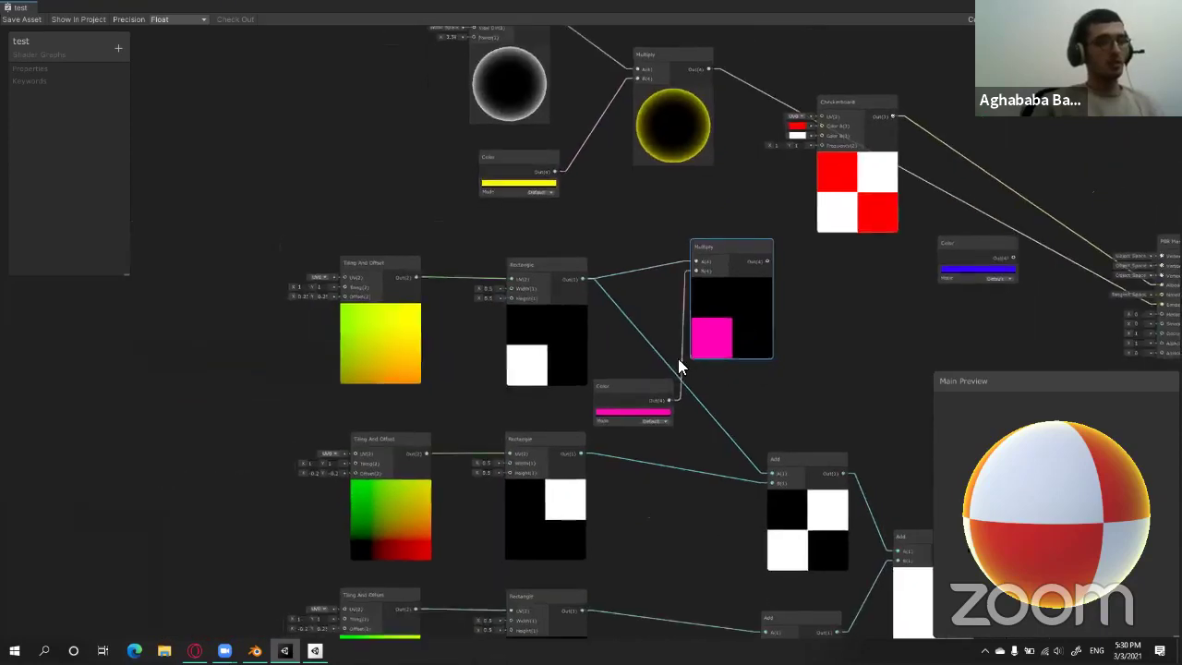
left_click_drag(661, 370, 662, 190)
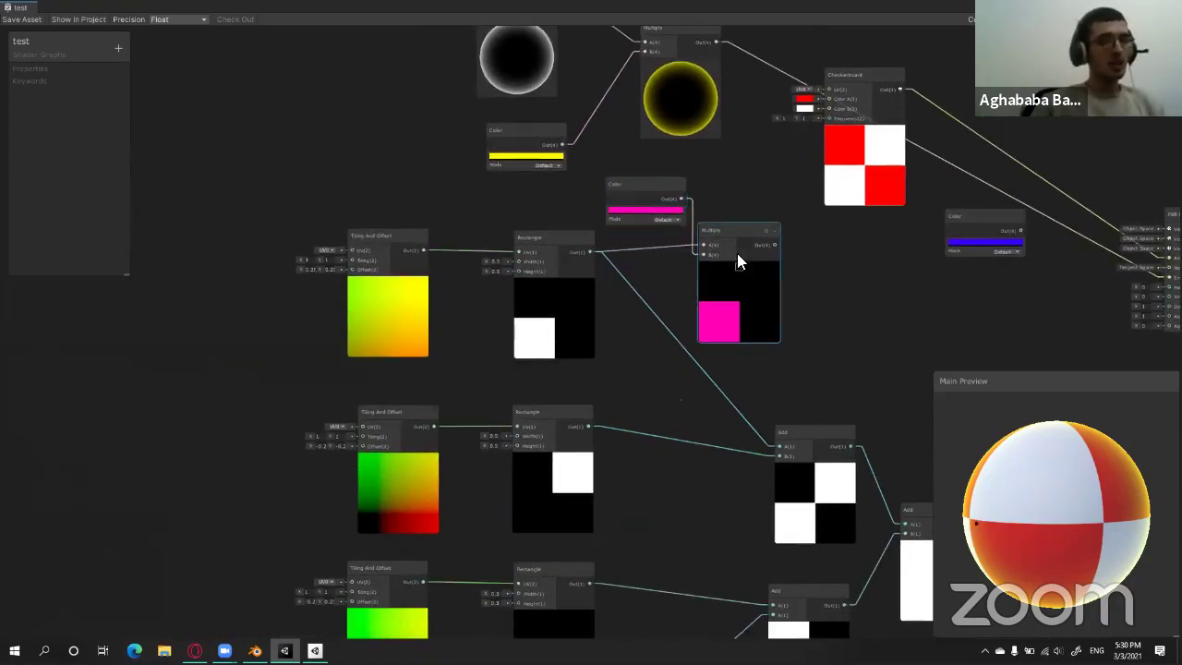
left_click_drag(736, 263, 737, 265)
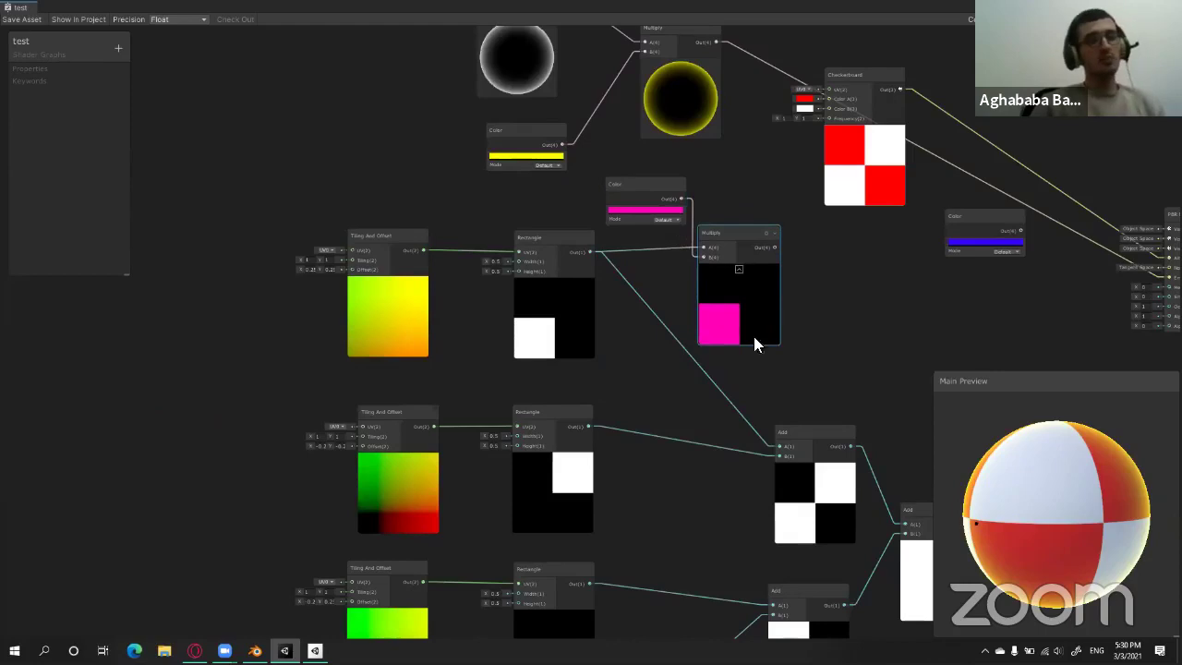
left_click(670, 214)
left_click_drag(490, 216, 489, 217)
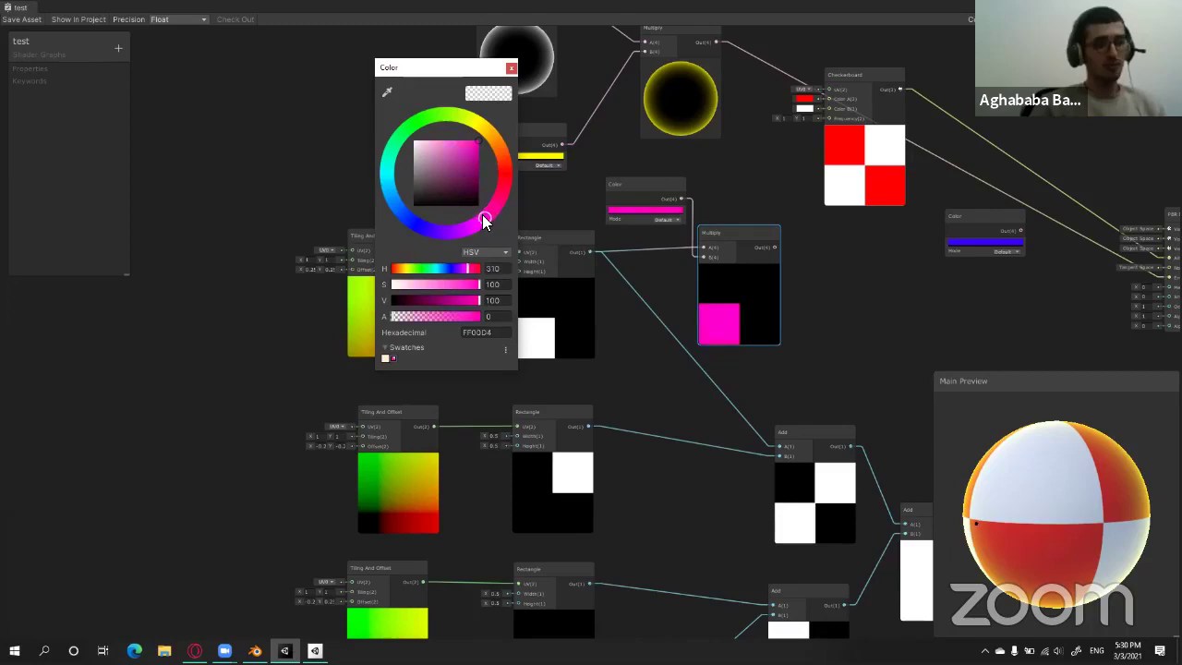
left_click(852, 307)
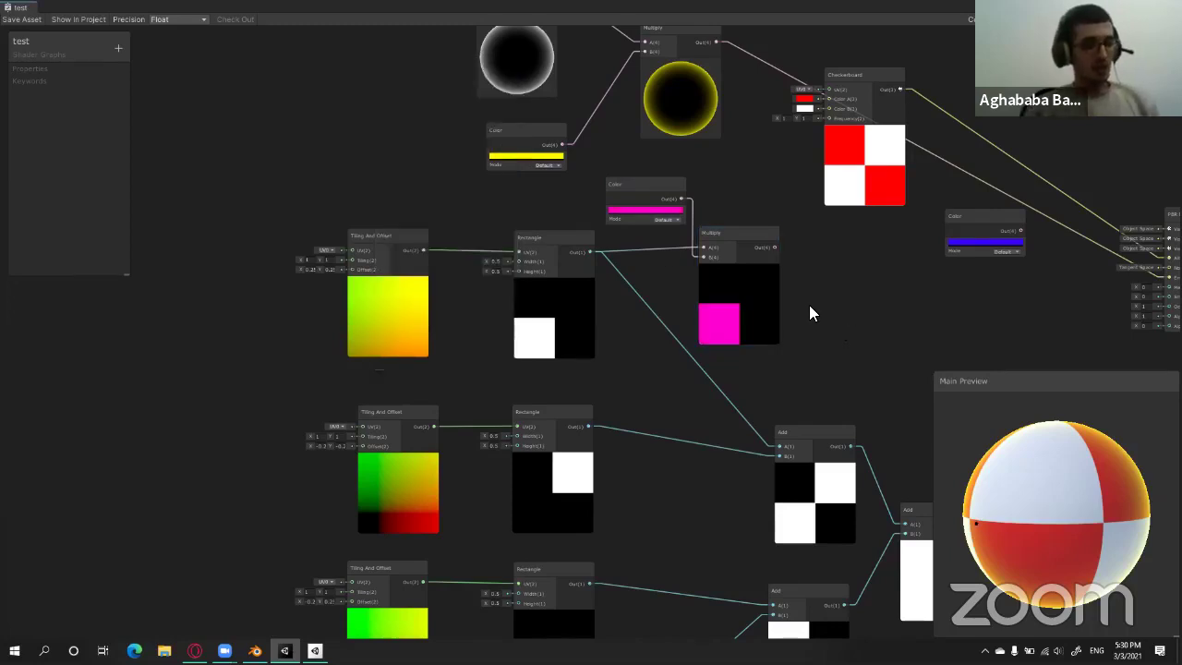
Duplicate the Color and Multiply pair and shift all Tiling And Offset and Rectangle nodes left.
middle_click_drag(709, 199, 729, 84)
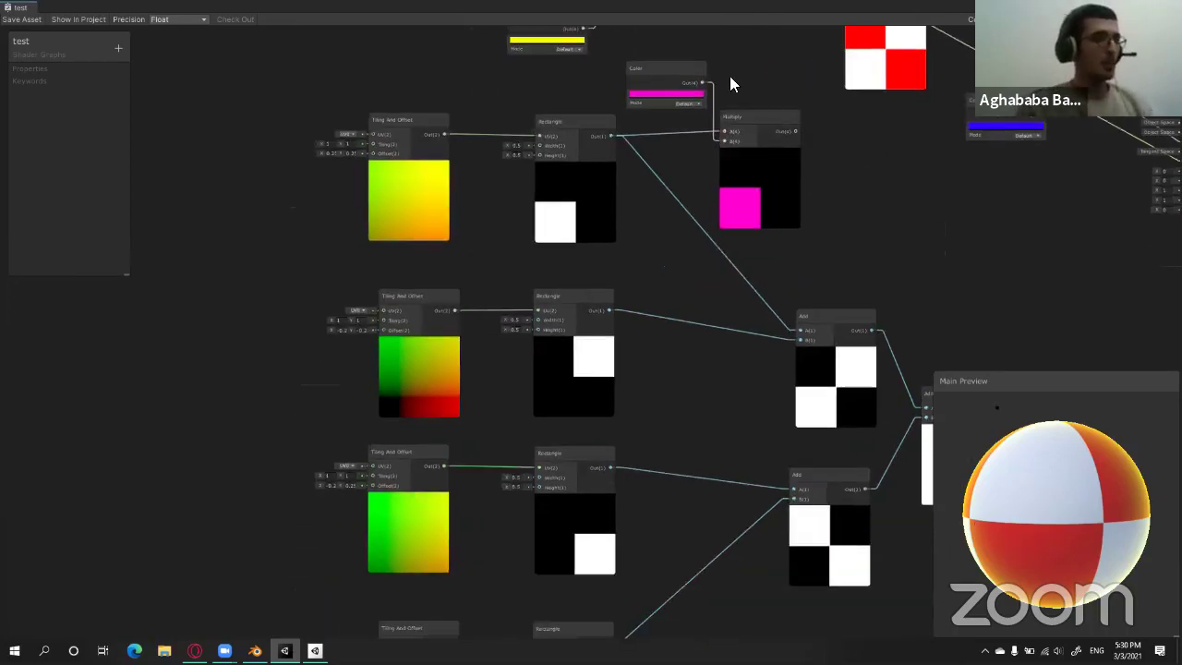
left_click_drag(763, 138, 739, 354)
key("ctrl+d")
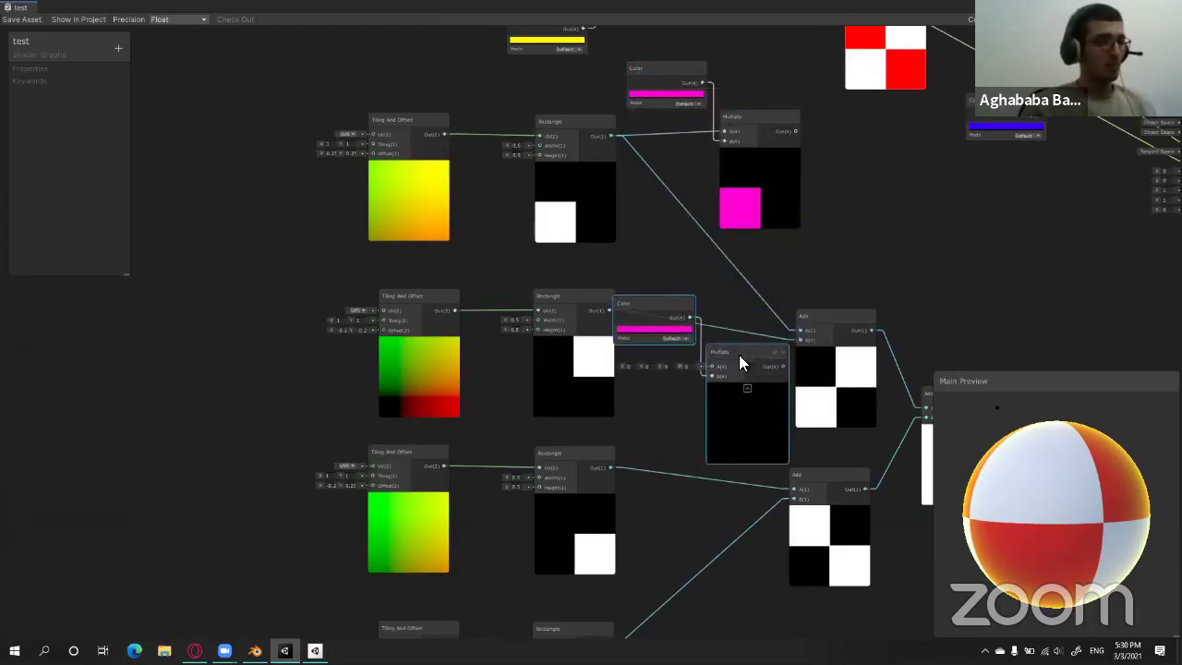
middle_click_drag(314, 147, 395, 153)
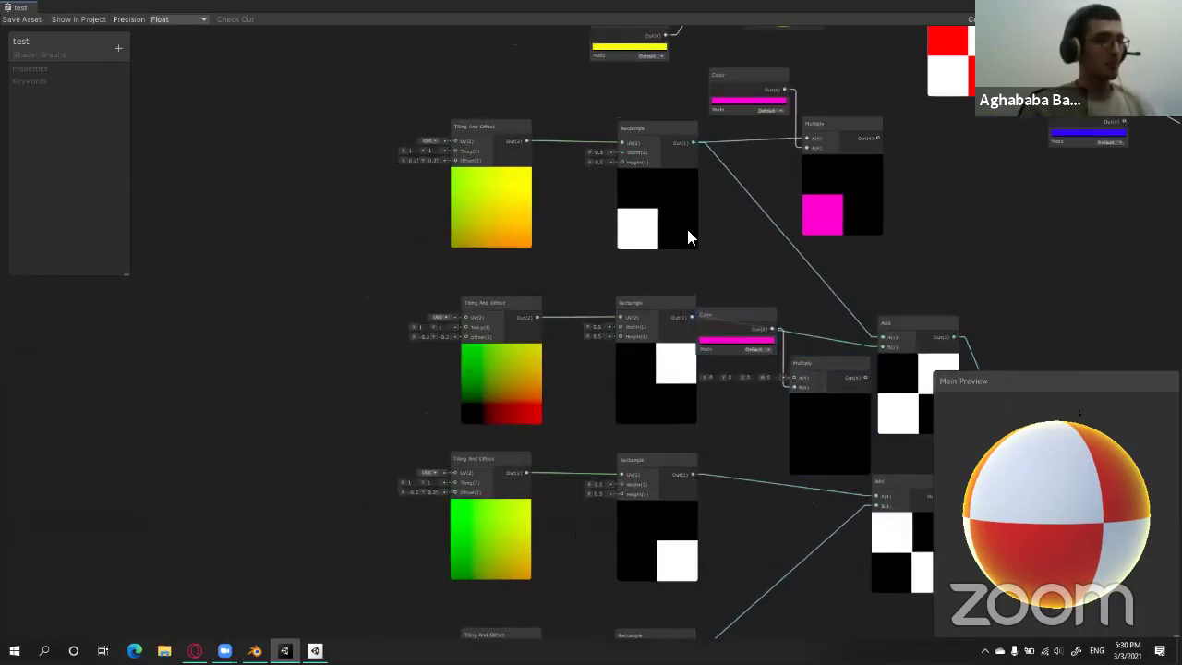
left_click_drag(369, 120, 666, 143)
scroll(394, 157, "down", 2)
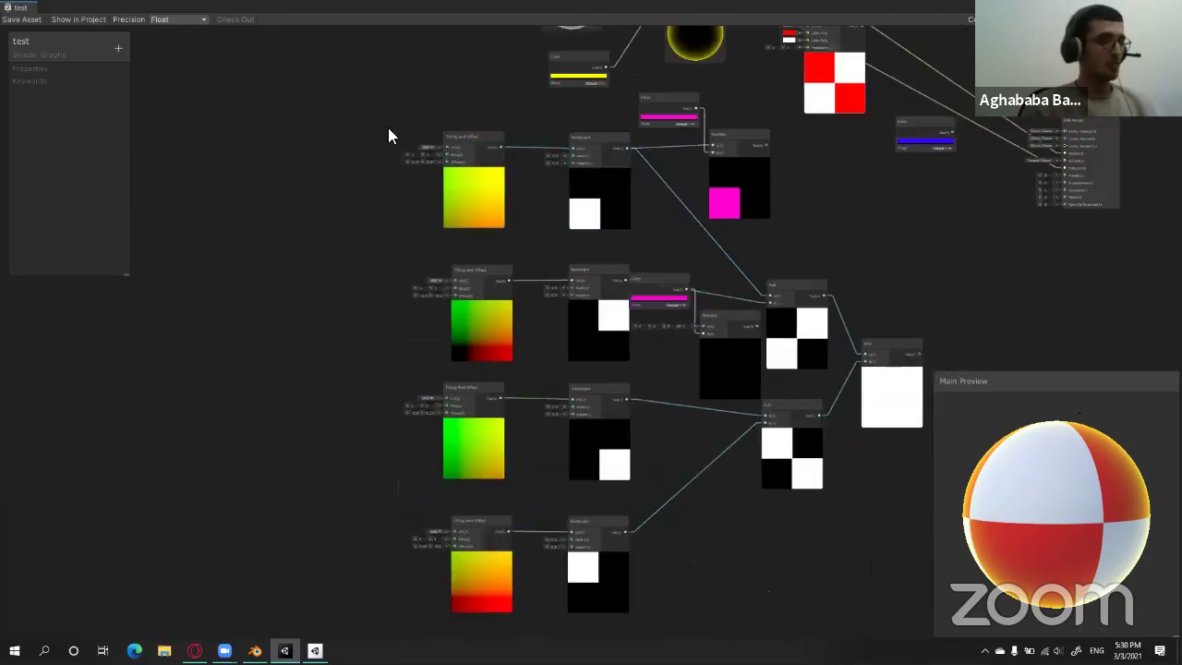
left_click_drag(565, 540, 601, 562)
left_click_drag(615, 154, 408, 136)
left_click(694, 202)
Arrange each Color node beside its Multiply and shift the copied pair left.
left_click_drag(670, 96, 647, 163)
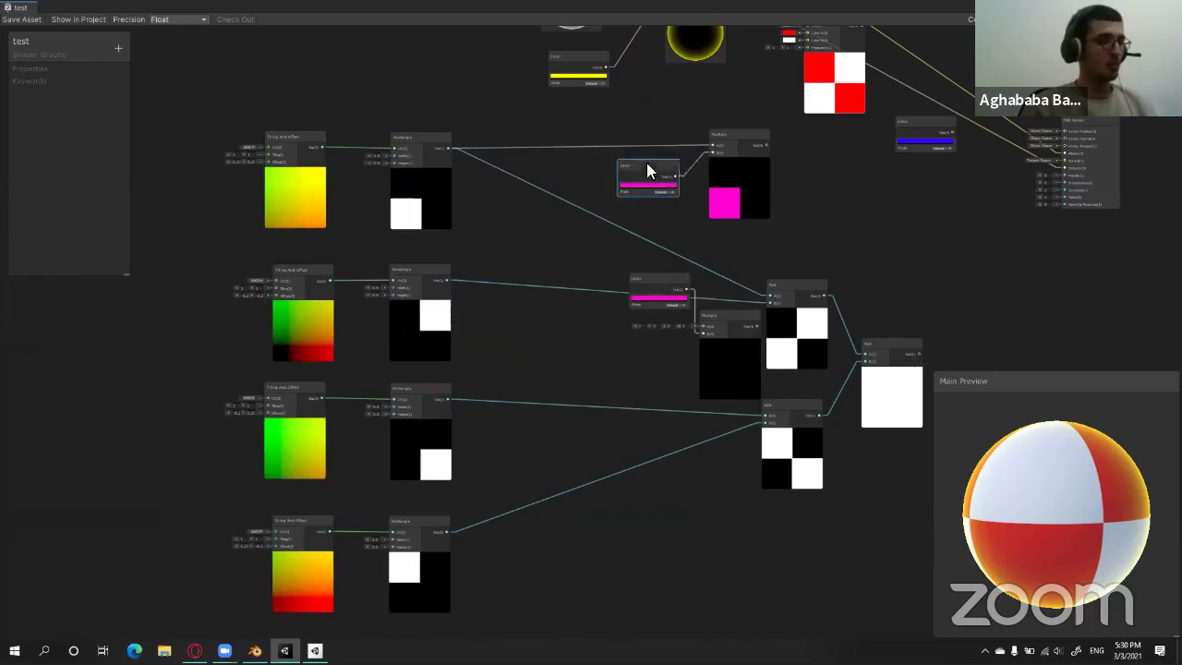
scroll(767, 251, "up", 2)
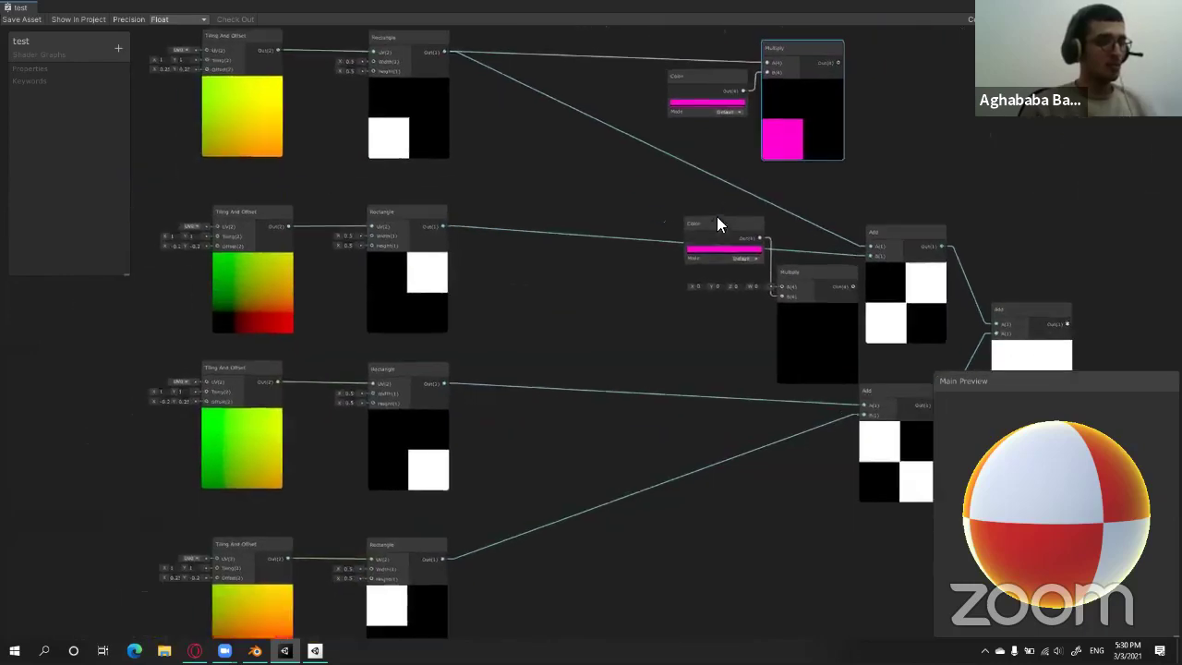
left_click_drag(702, 222, 683, 282)
left_click(807, 277, "shift")
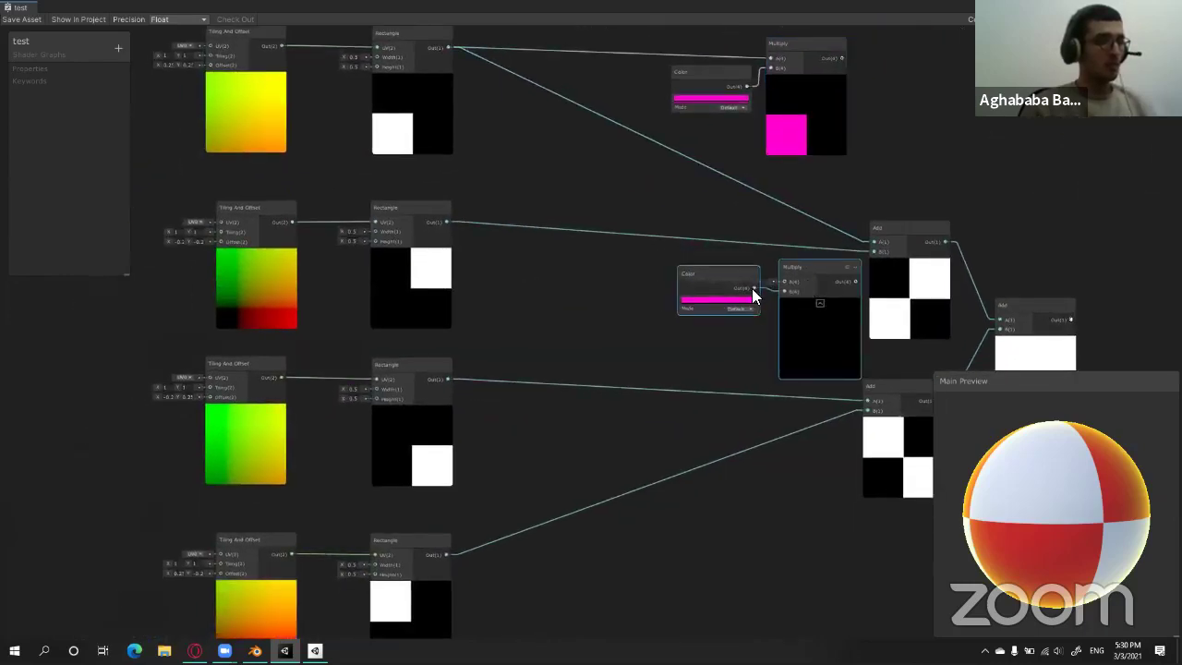
left_click_drag(801, 287, 707, 283)
left_click(809, 290)
scroll(648, 313, "up", 2)
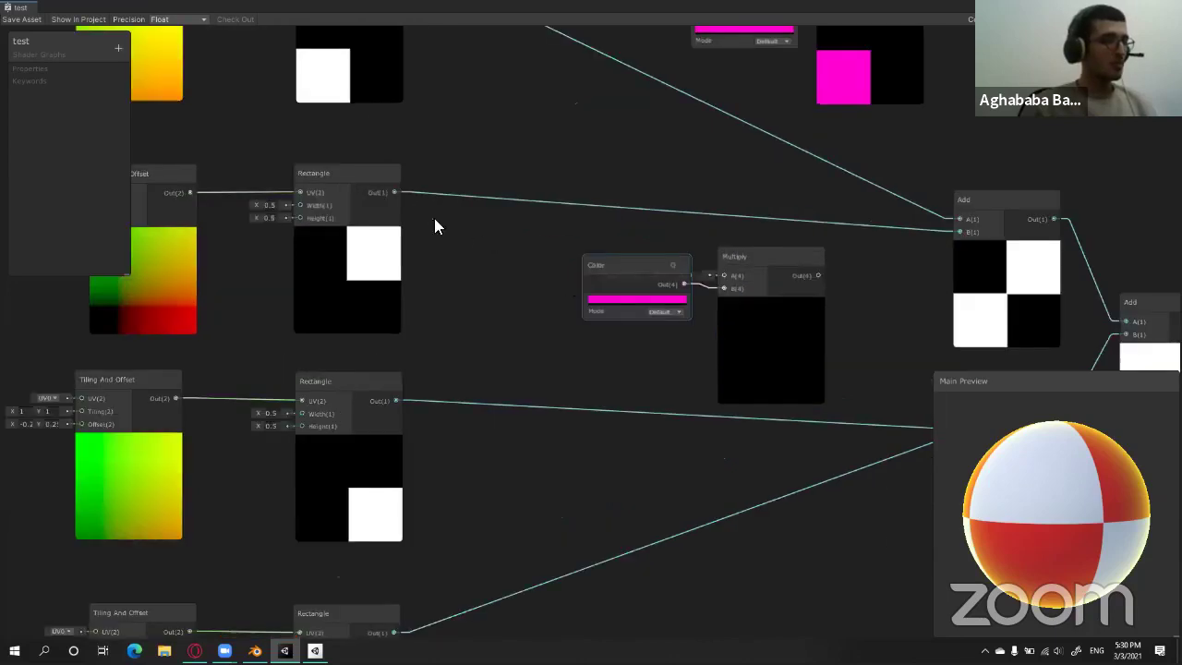
Wire the second Rectangle into the copied Multiply and set its Color to purple.
left_click_drag(392, 192, 723, 275)
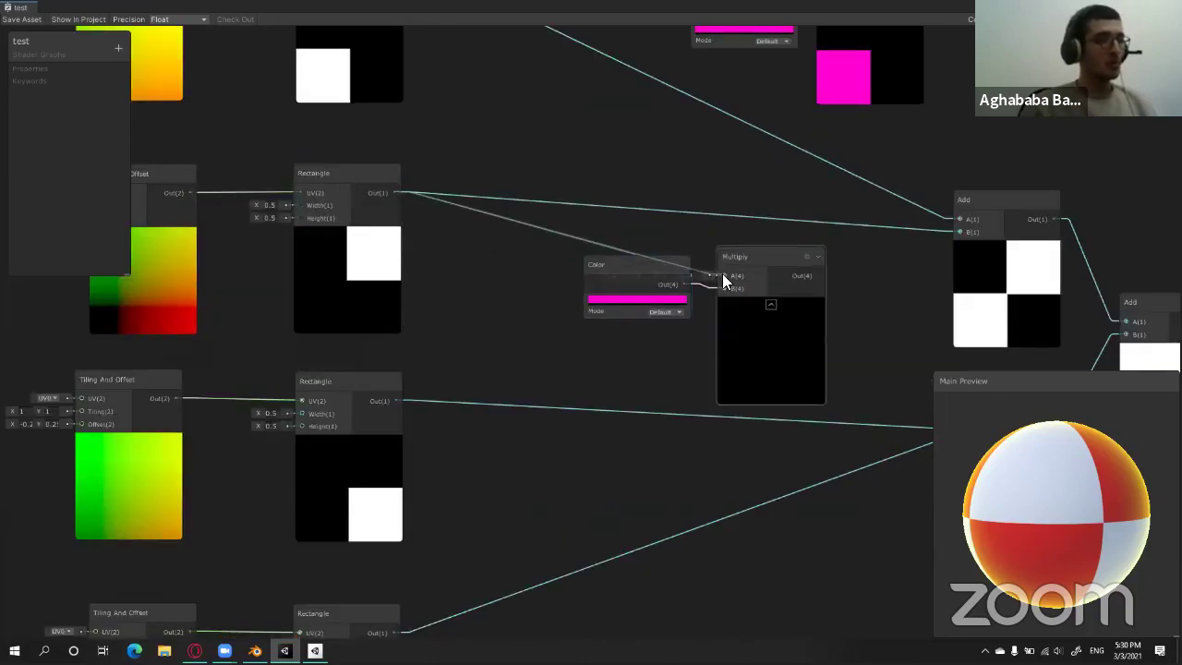
left_click(656, 301)
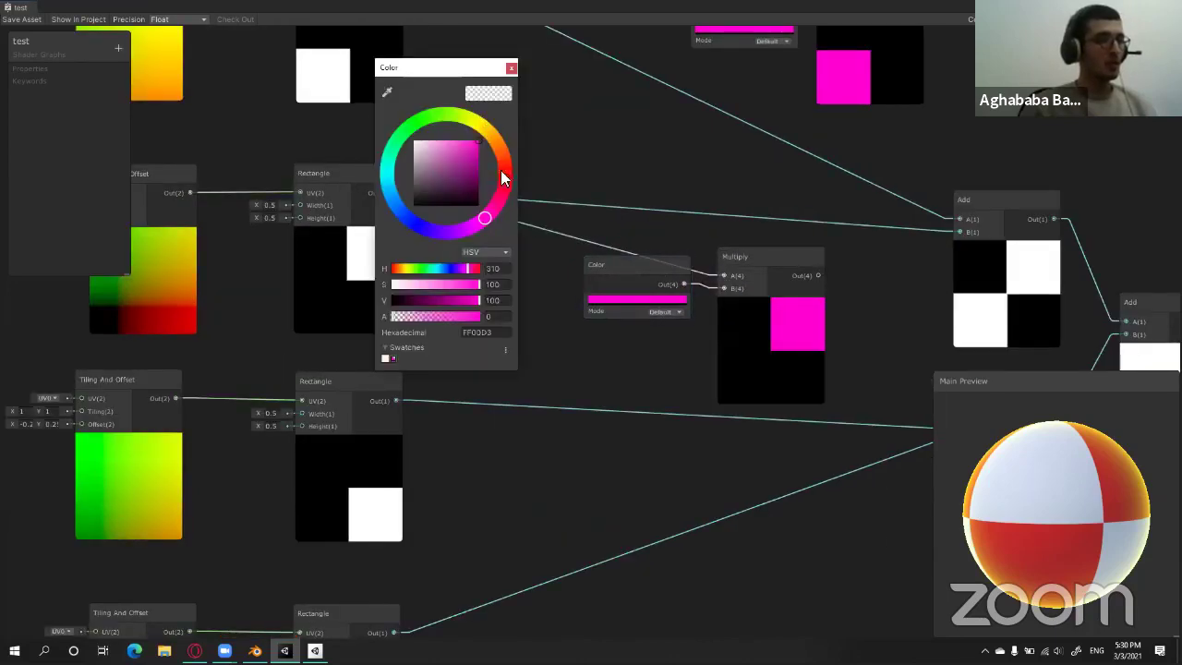
left_click_drag(460, 231, 440, 236)
left_click(720, 180)
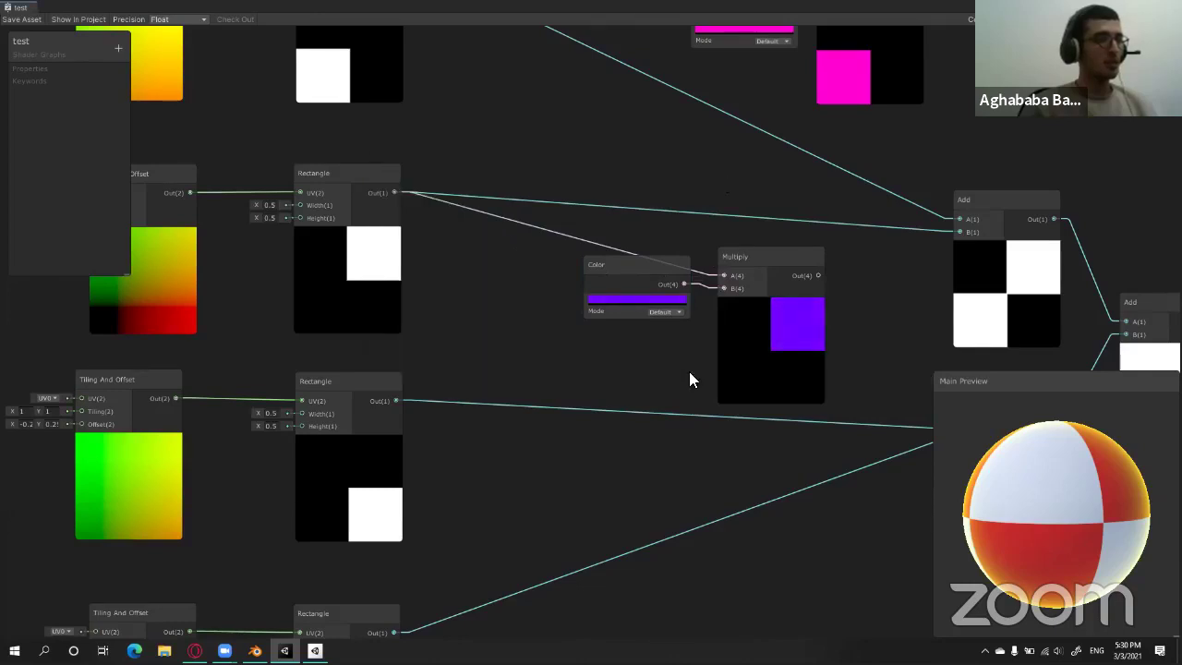
scroll(688, 372, "down", 2)
middle_click_drag(679, 172, 683, 135)
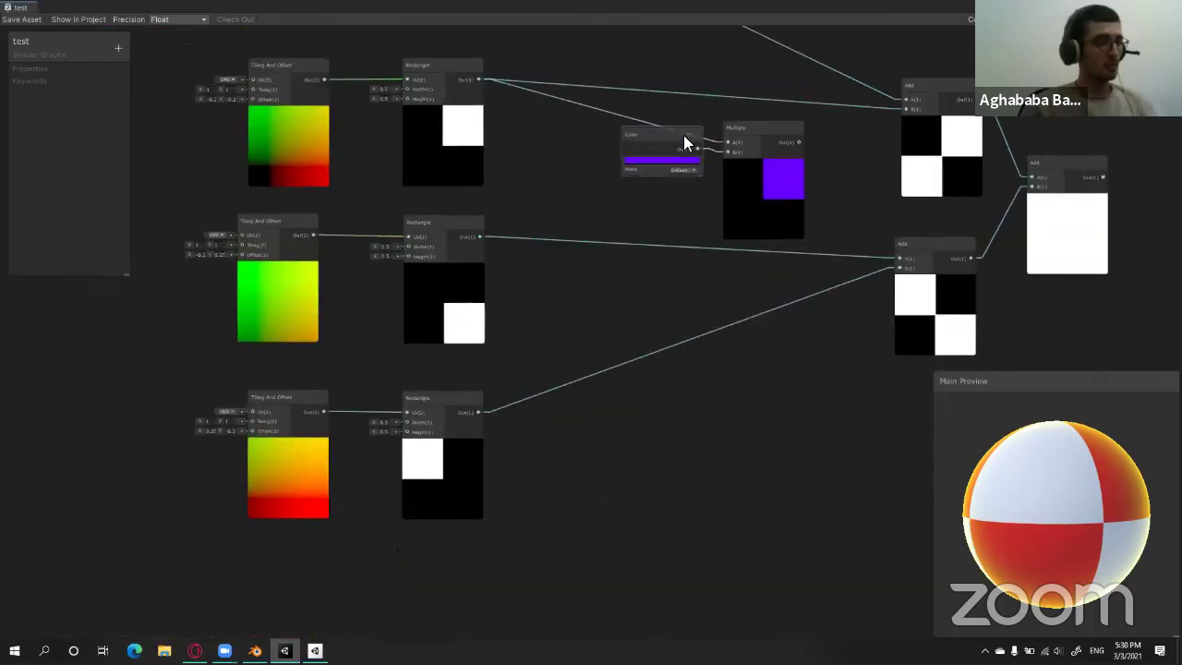
left_click(770, 131)
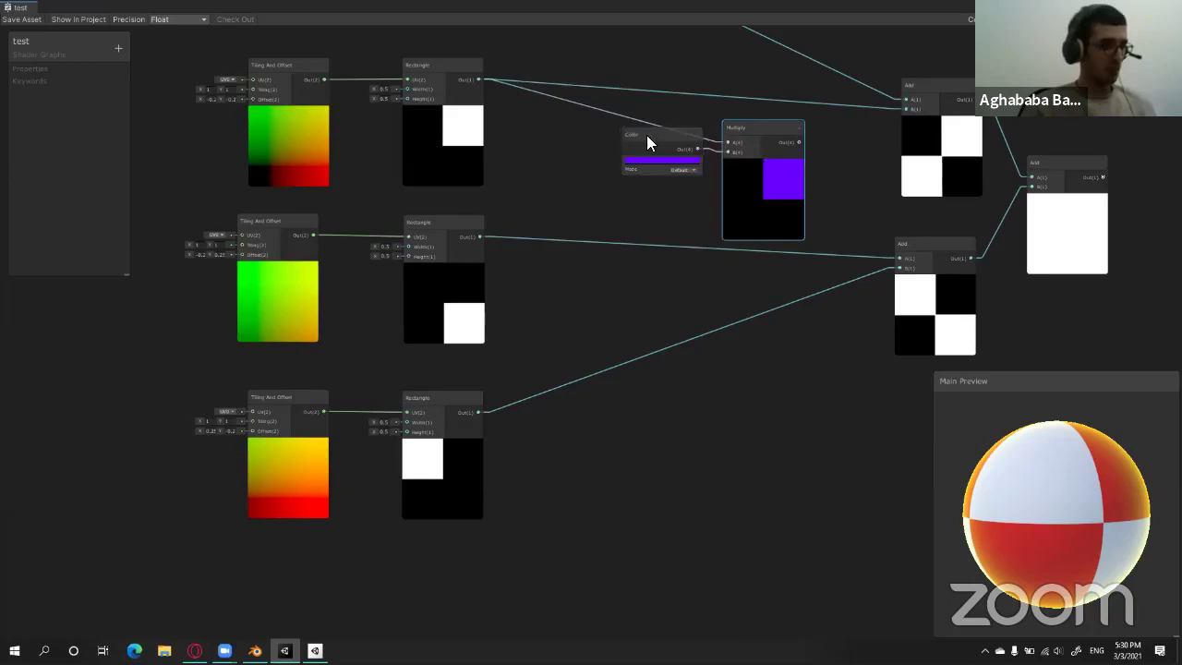
left_click(656, 138)
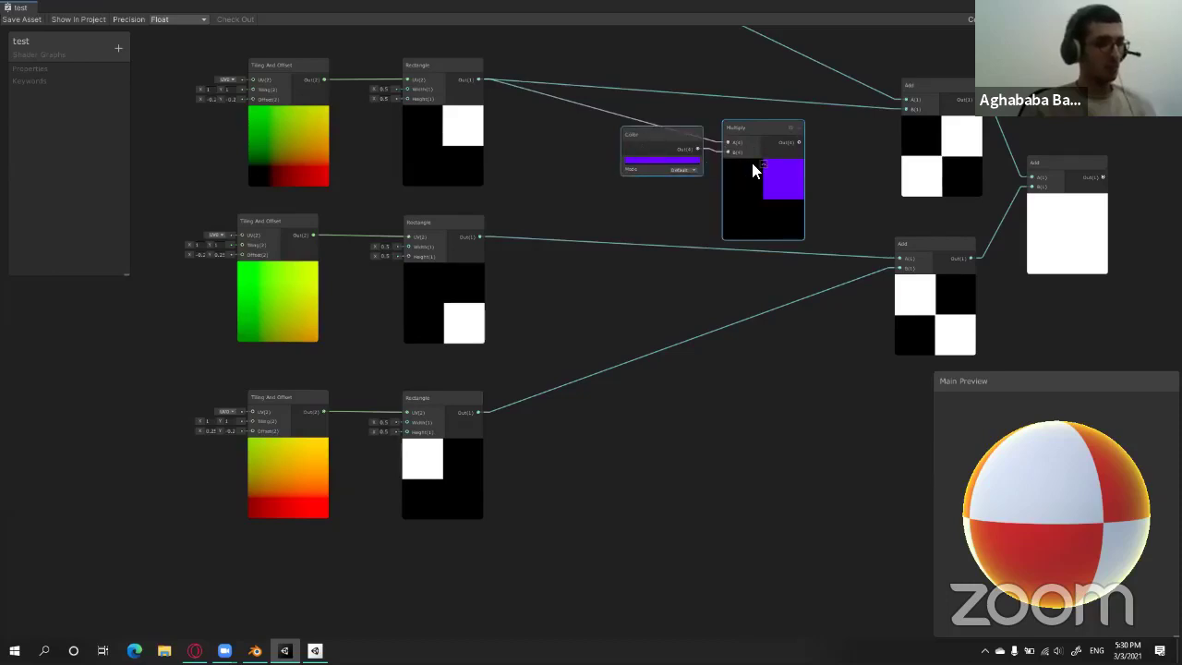
Duplicate the purple Color–Multiply pair and position the copy beside the lower Rectangle.
key("ctrl+d")
left_click_drag(747, 188, 723, 379)
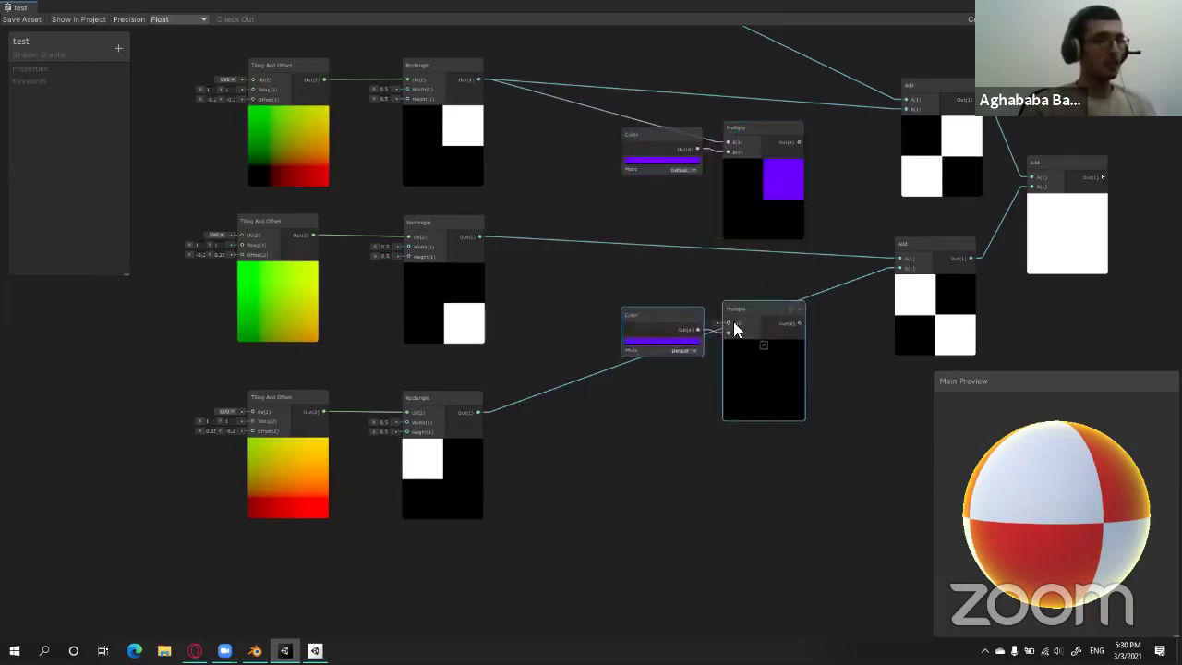
left_click(744, 380)
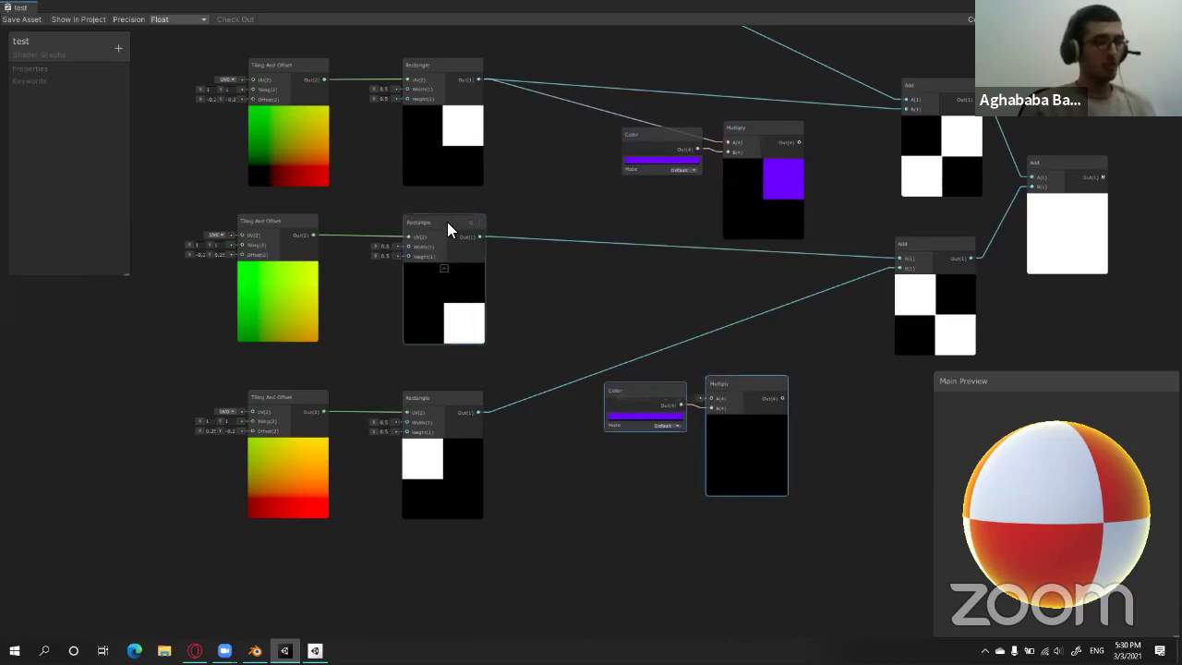
left_click(651, 337)
left_click(651, 390)
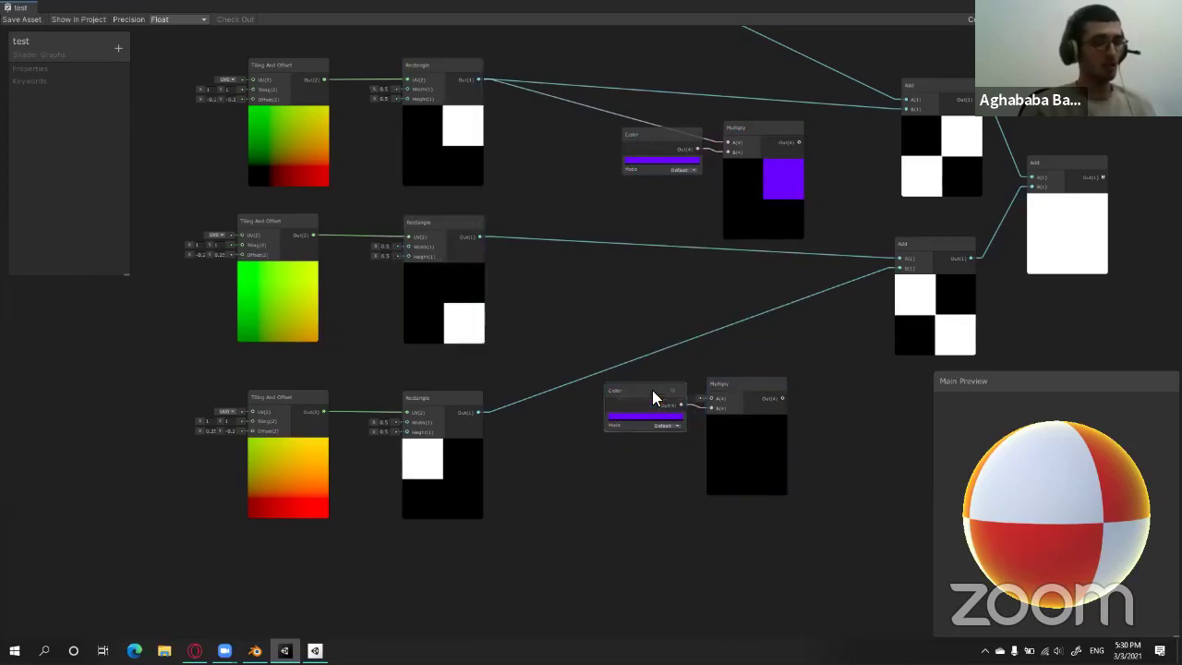
left_click(753, 380, "shift")
left_click_drag(741, 385, 746, 286)
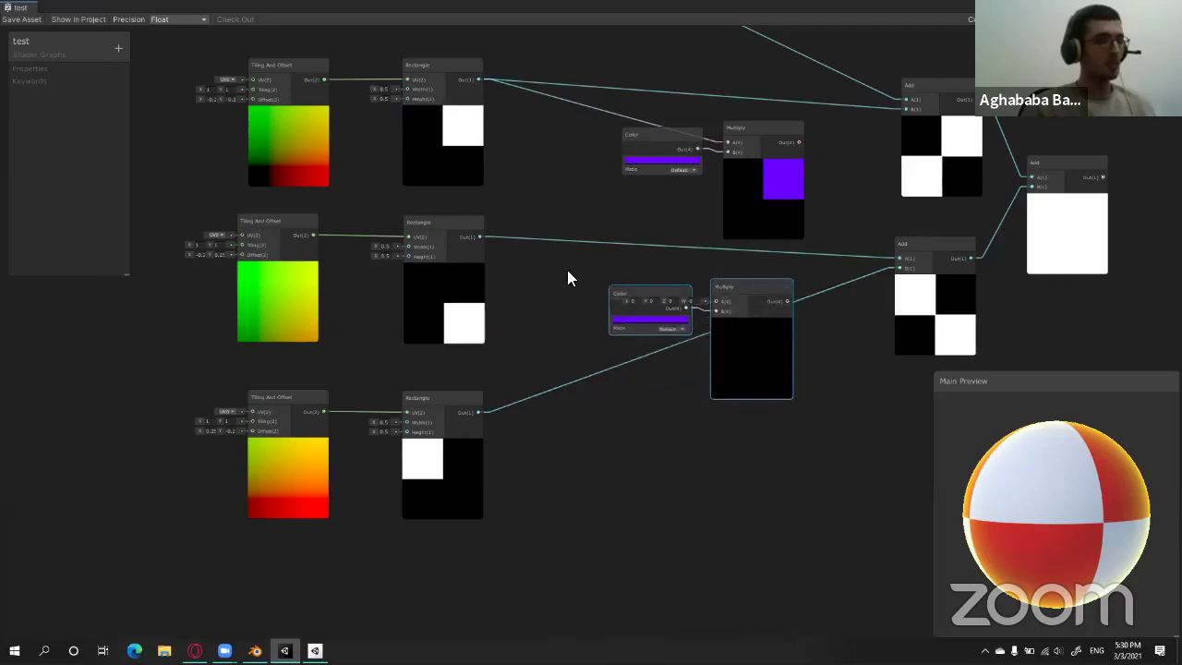
Change the middle Color to blue and wire the middle Rectangle into its Multiply.
left_click(567, 274)
left_click(635, 322)
left_click_drag(409, 223, 402, 214)
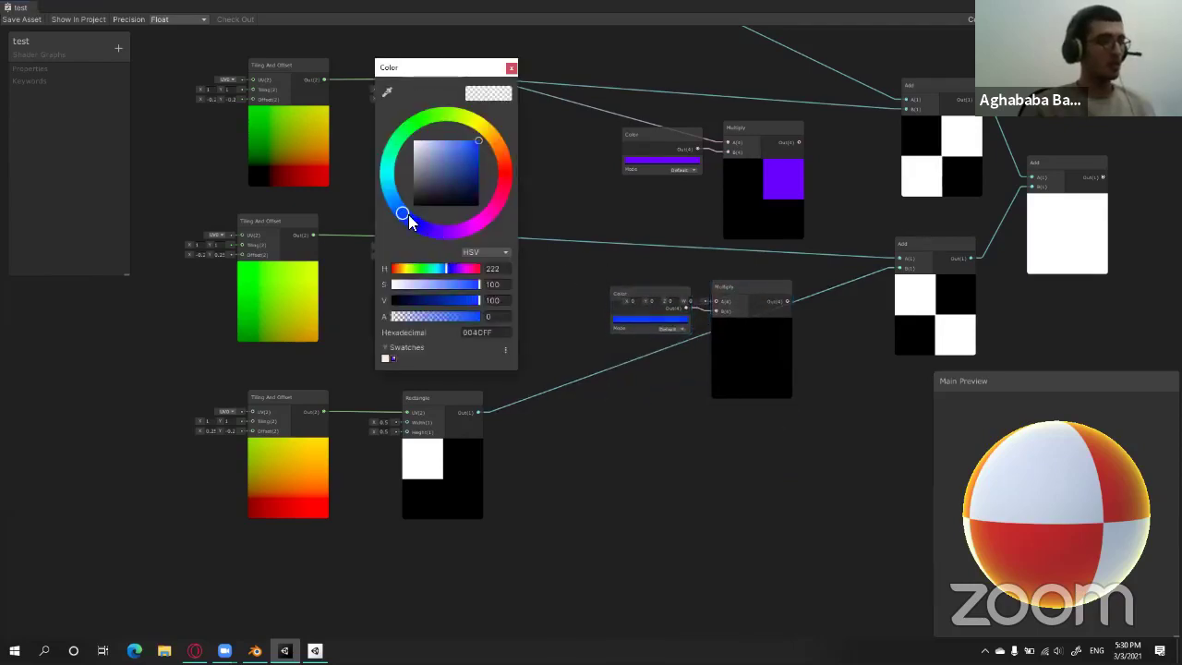
left_click(526, 271)
left_click_drag(482, 236, 715, 301)
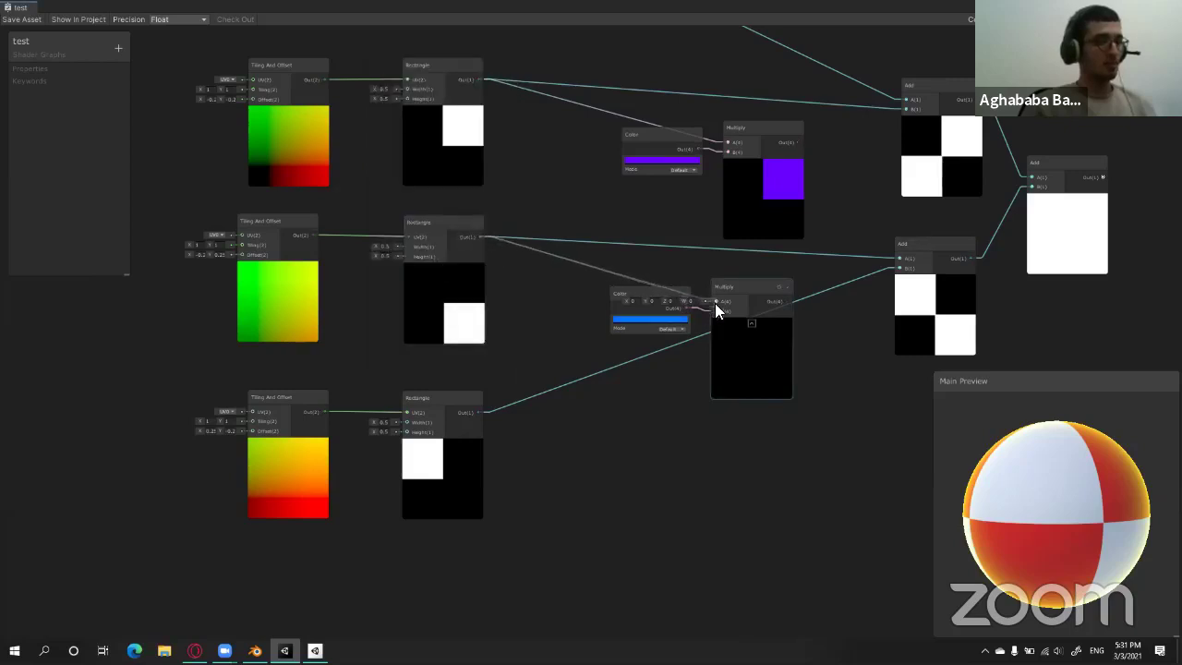
Duplicate the blue pair, set the copy to cyan, and wire its Multiply into the lower Add.
left_click(655, 301)
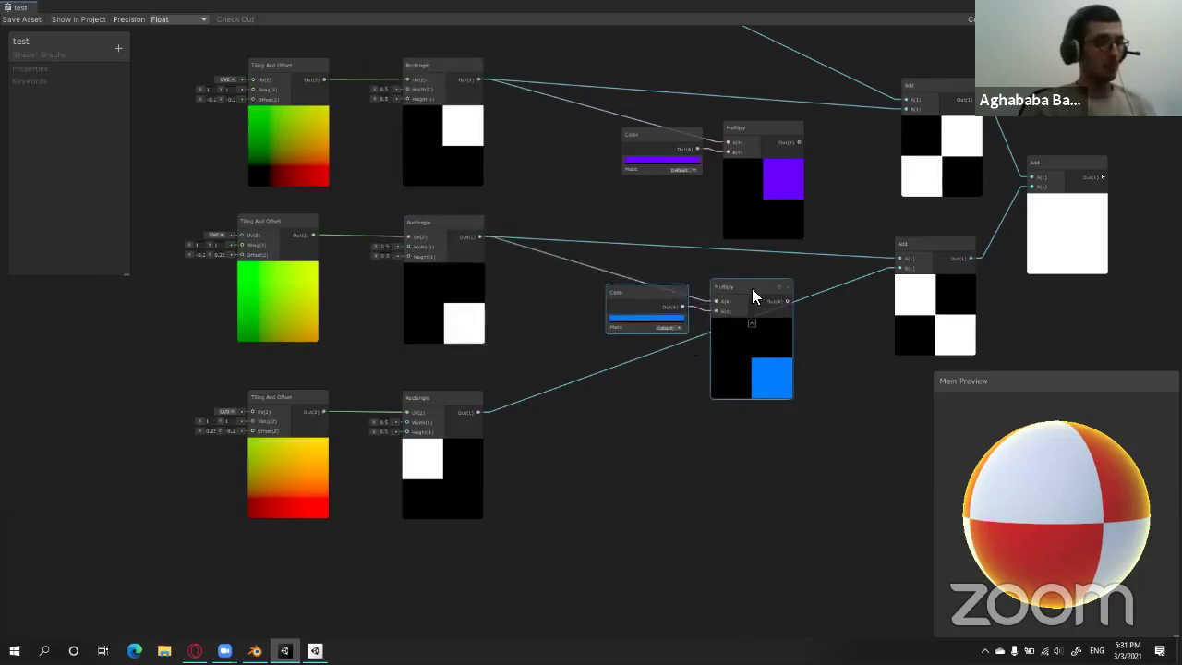
key("ctrl+d")
mouse_move(755, 301)
left_mouse_down()
mouse_move(702, 457)
mouse_move(628, 490)
left_mouse_up()
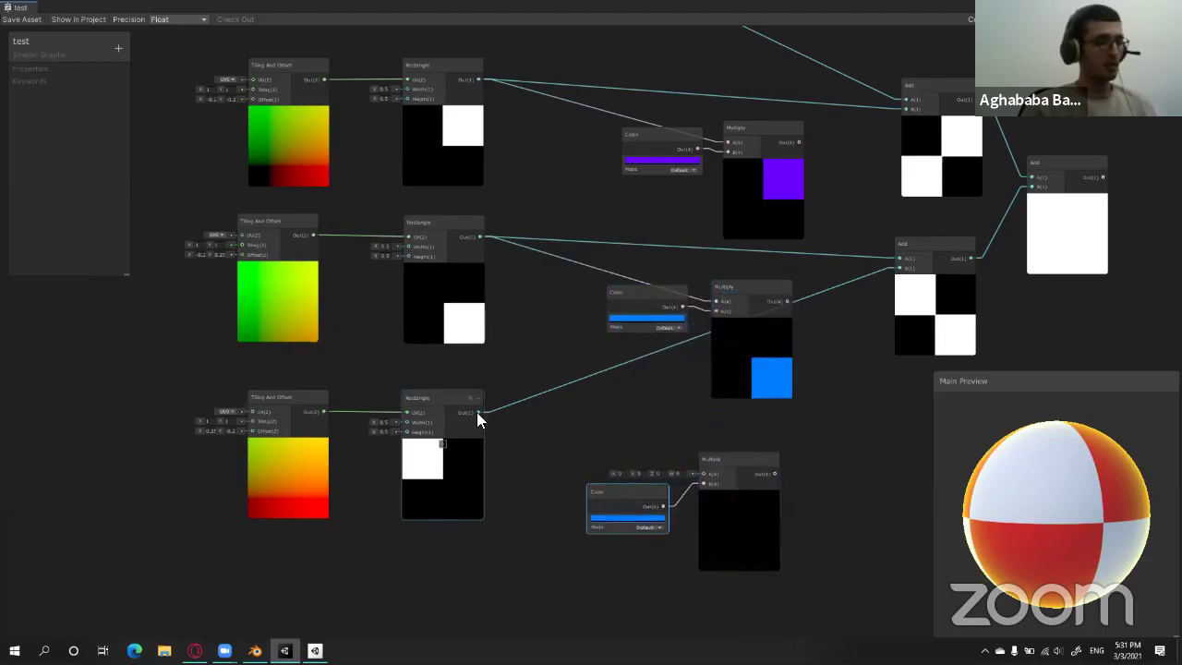
left_click_drag(479, 410, 703, 473)
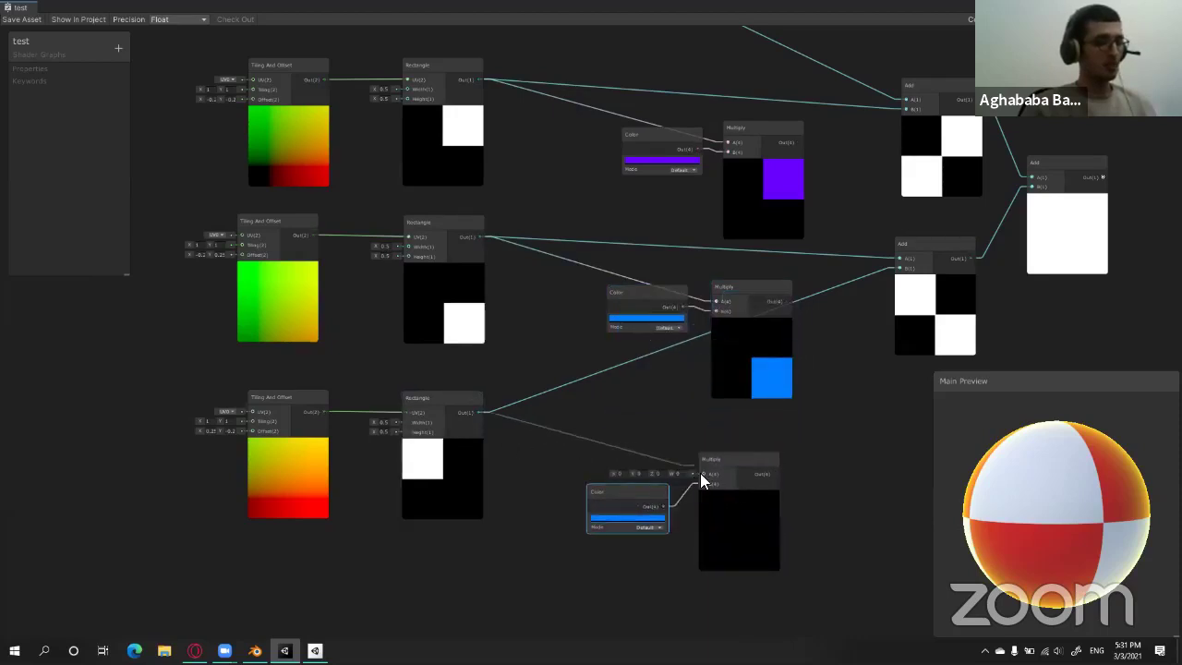
left_click(635, 517)
left_click(386, 175)
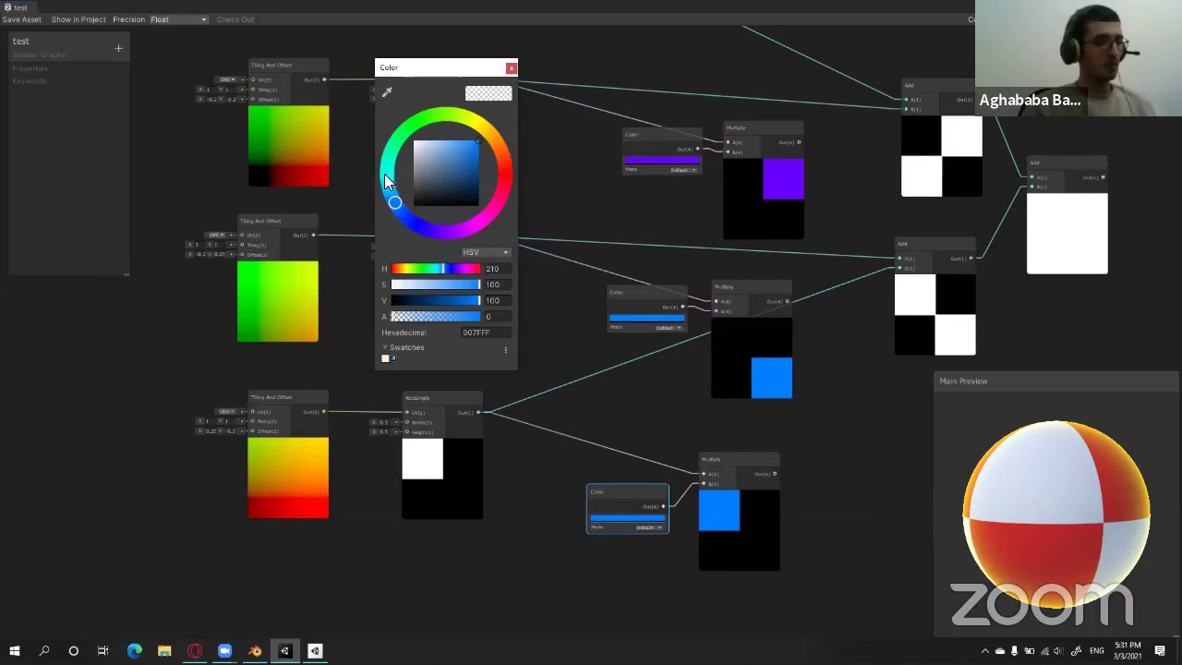
left_click(770, 421)
scroll(661, 452, "down", 3)
scroll(686, 430, "up", 2)
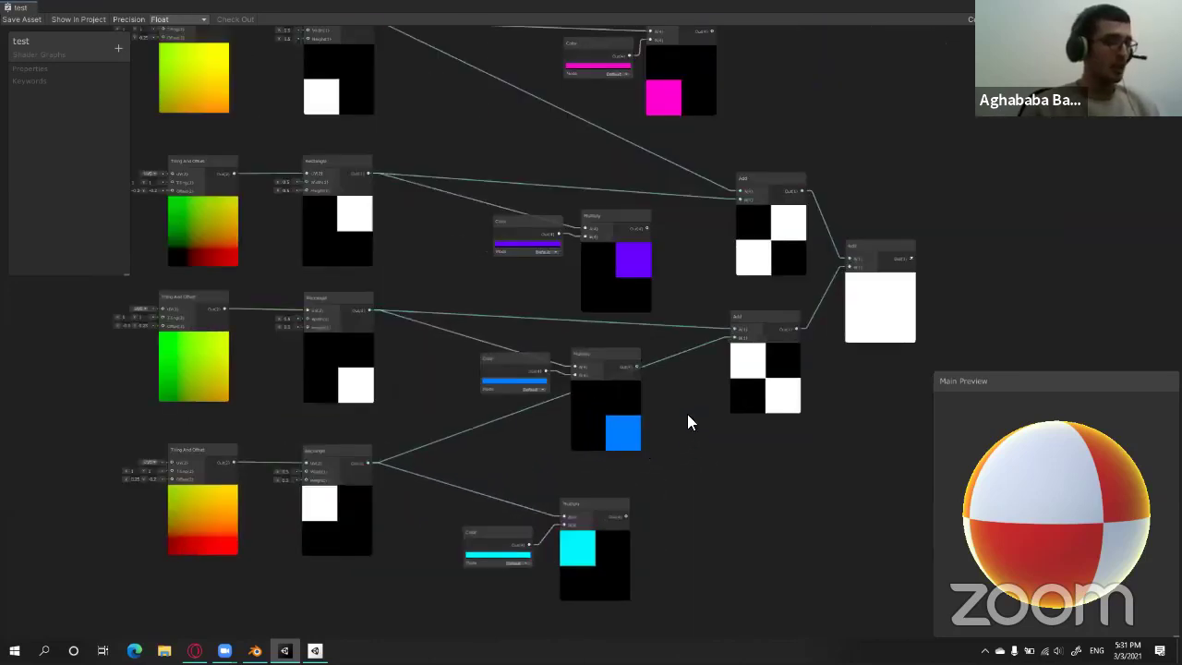
scroll(687, 423, "up", 1)
scroll(668, 414, "up", 1)
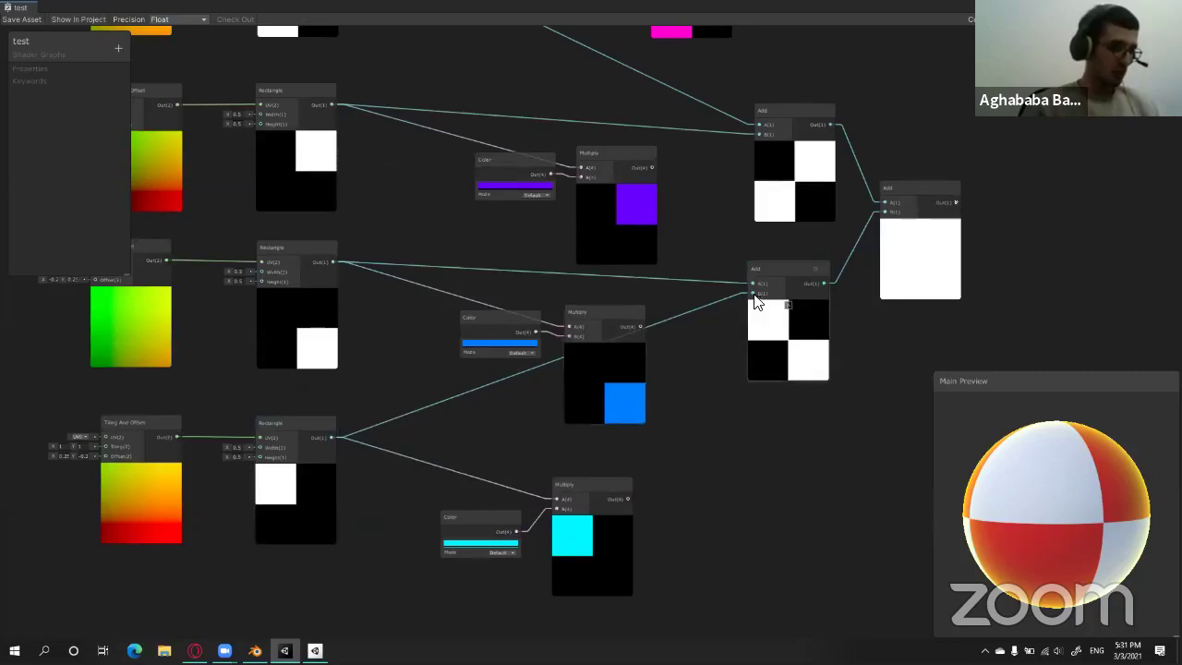
left_click_drag(628, 499, 754, 293)
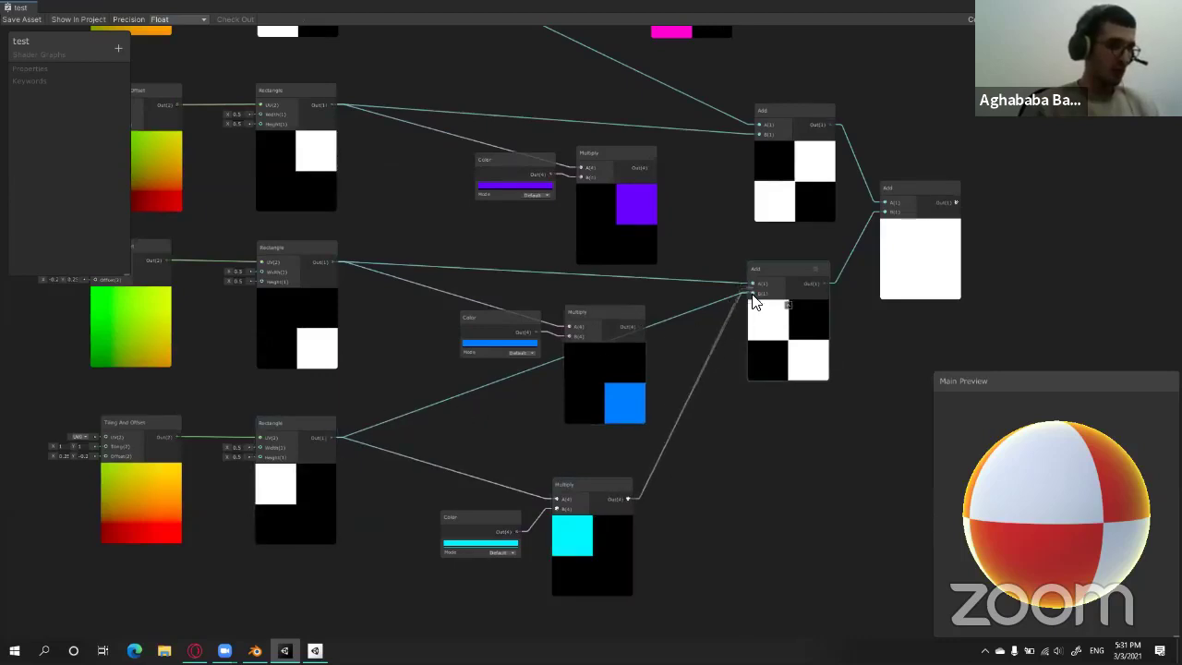
Connect the blue Multiply to the lower Add, and the magenta and purple Multiplies to the upper Add's A and B.
left_click_drag(640, 327, 762, 289)
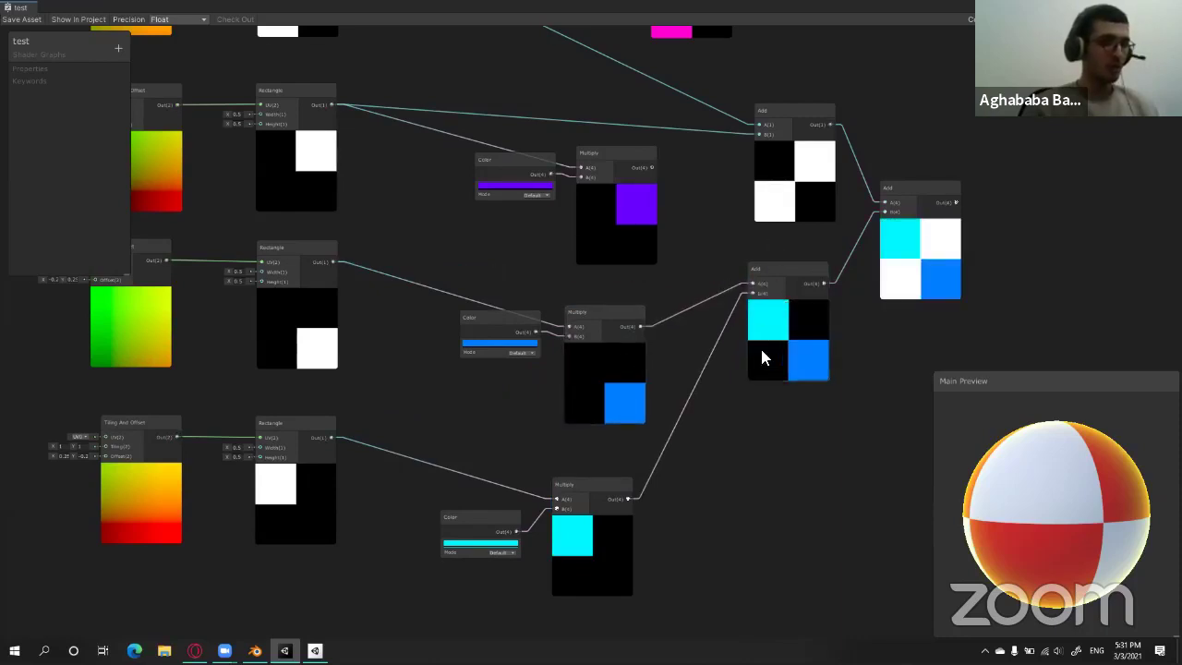
scroll(730, 323, "up", 3)
scroll(689, 330, "down", 3)
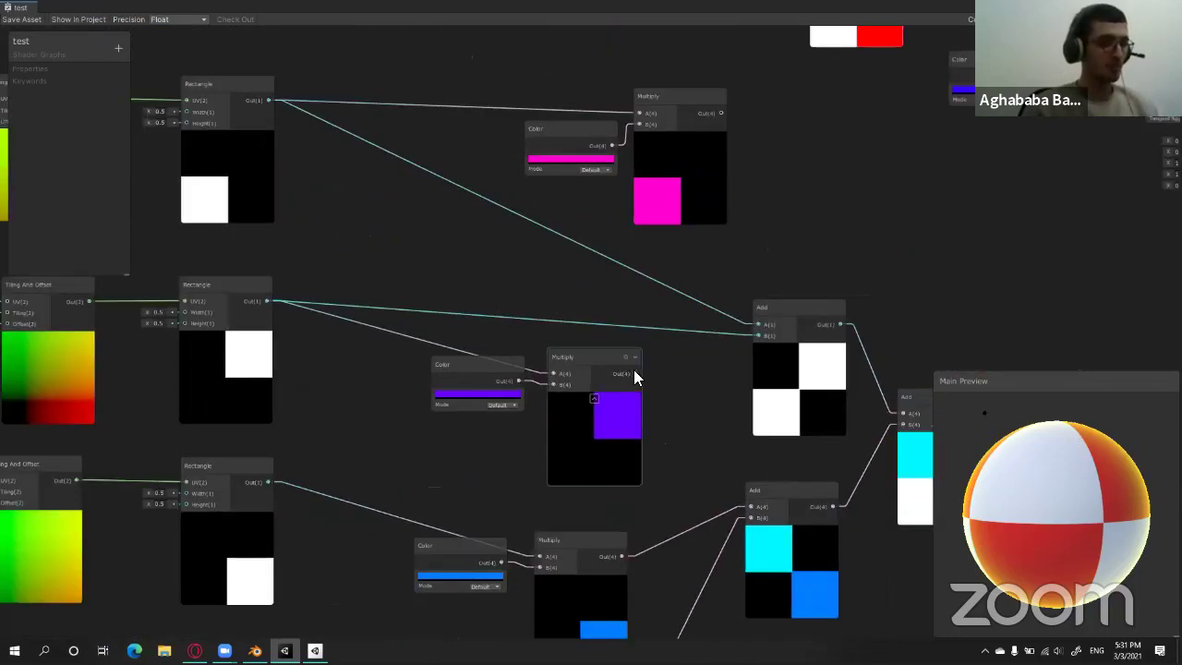
left_click_drag(637, 373, 756, 334)
left_click_drag(721, 113, 755, 324)
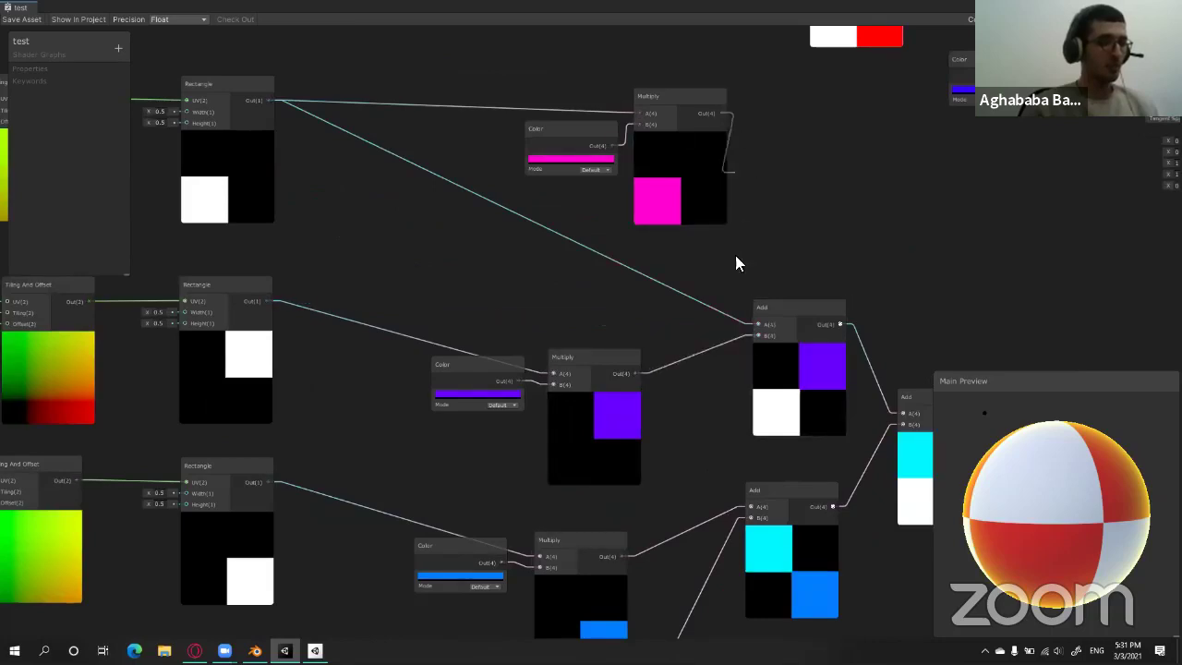
Rearrange the final and lower Add nodes and select the PBR Master node.
scroll(855, 298, "down", 3)
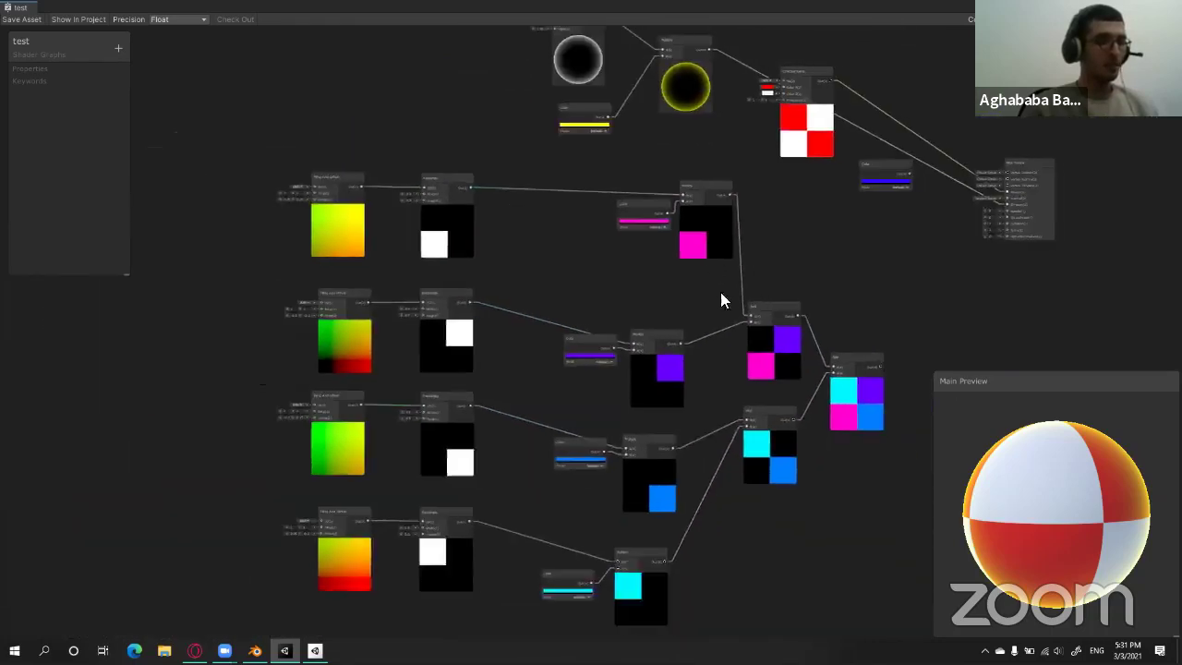
scroll(736, 427, "up", 5)
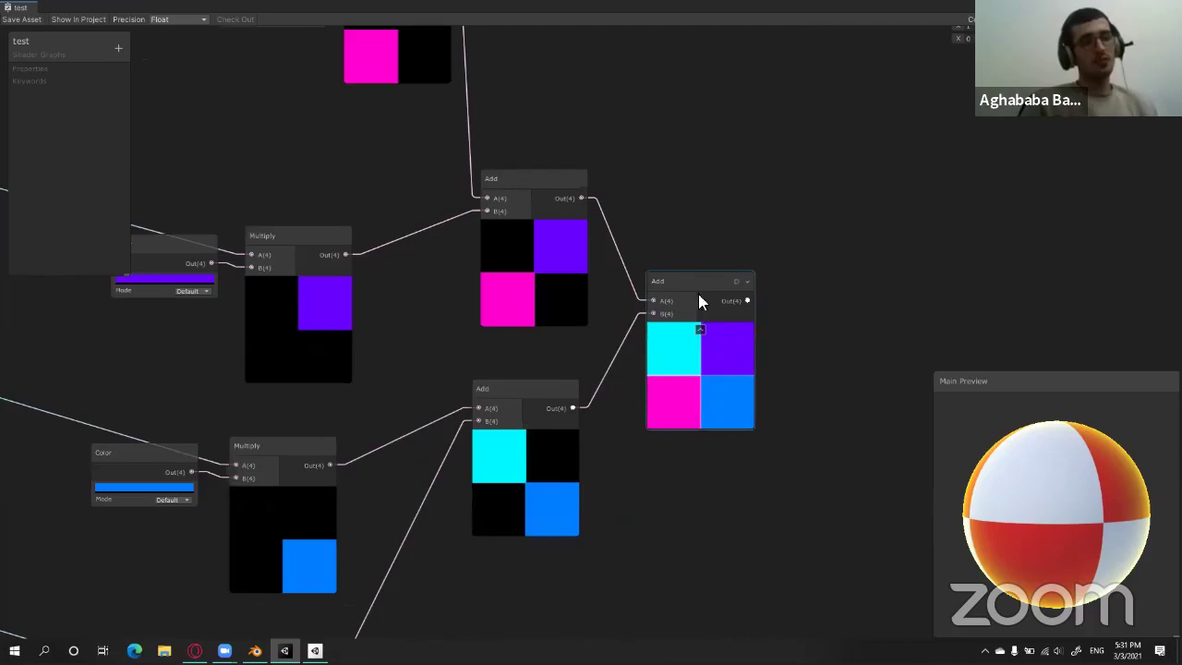
left_click_drag(702, 277, 768, 238)
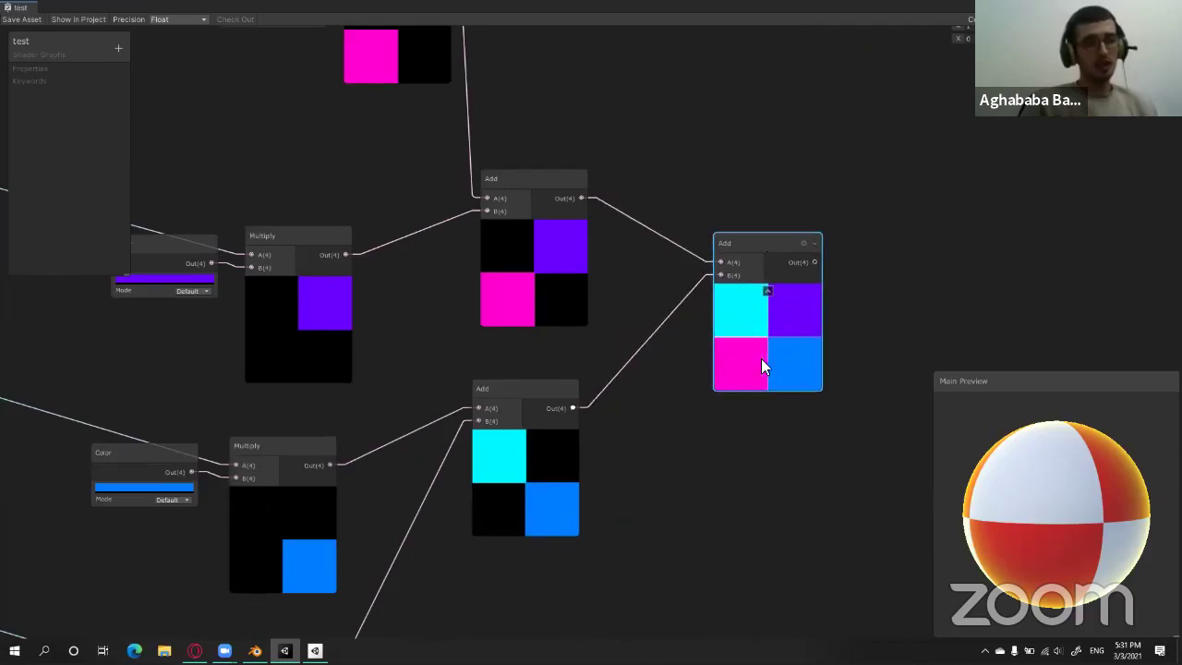
left_click_drag(530, 395, 556, 397)
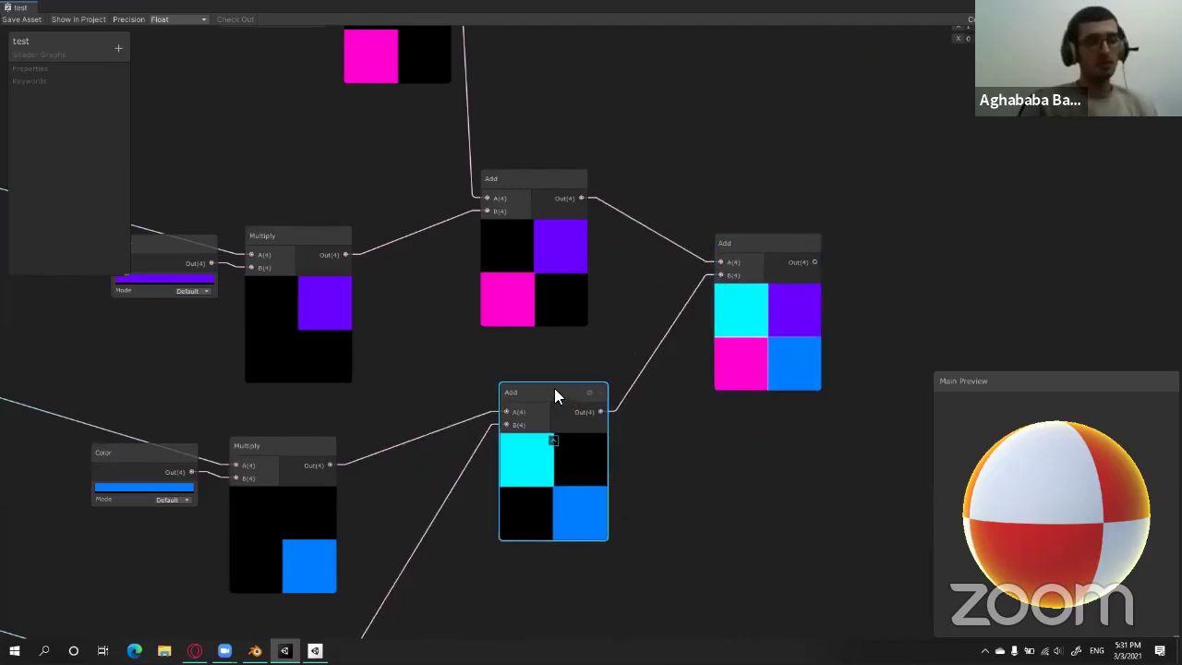
scroll(765, 314, "down", 3)
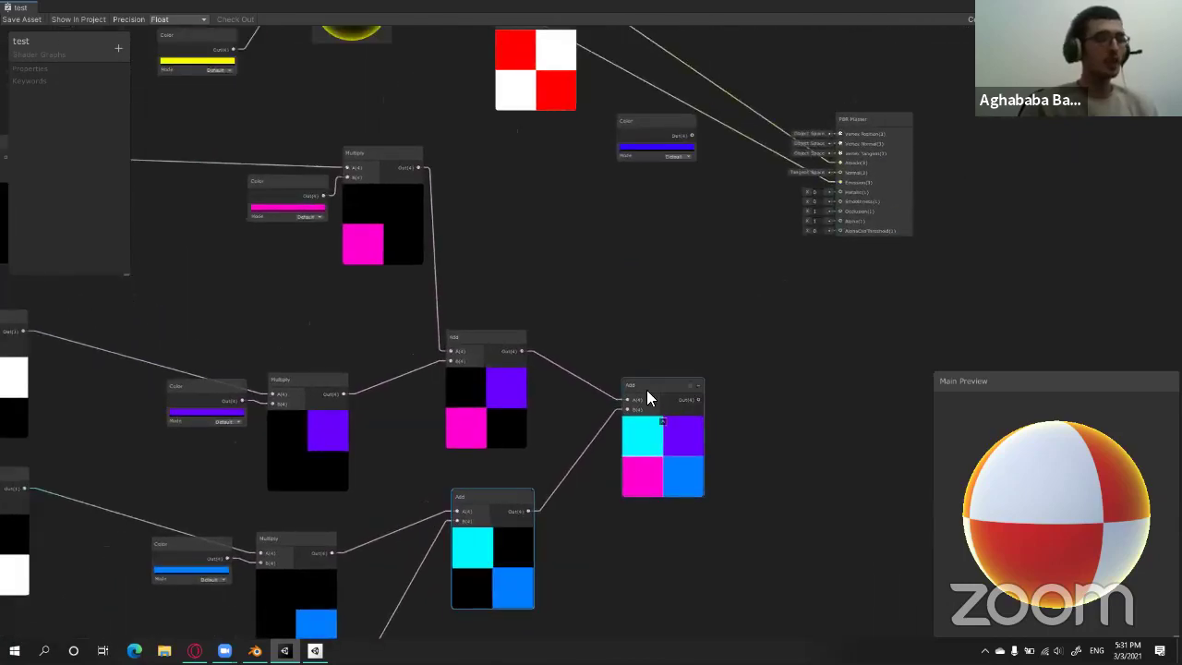
left_click_drag(648, 397, 671, 310)
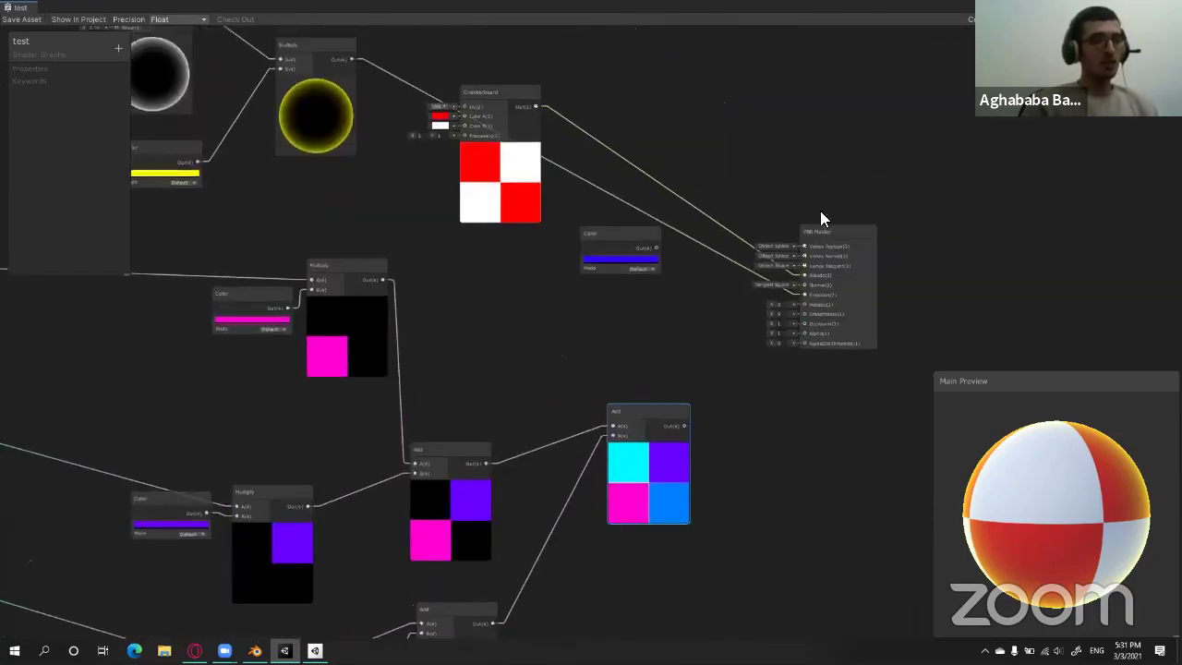
scroll(868, 213, "up", 3)
left_click(867, 213)
scroll(721, 432, "up", 1)
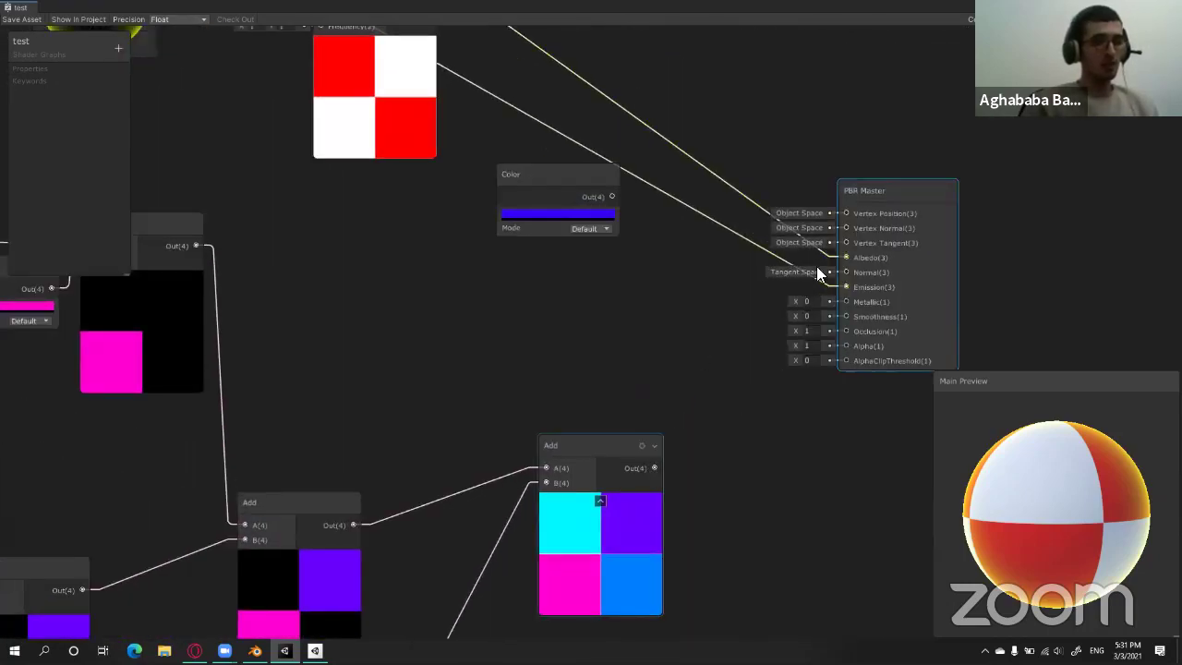
Feed the final Add into PBR Master Emission, check the preview, save, and restore the docked window.
left_click_drag(657, 466, 844, 259)
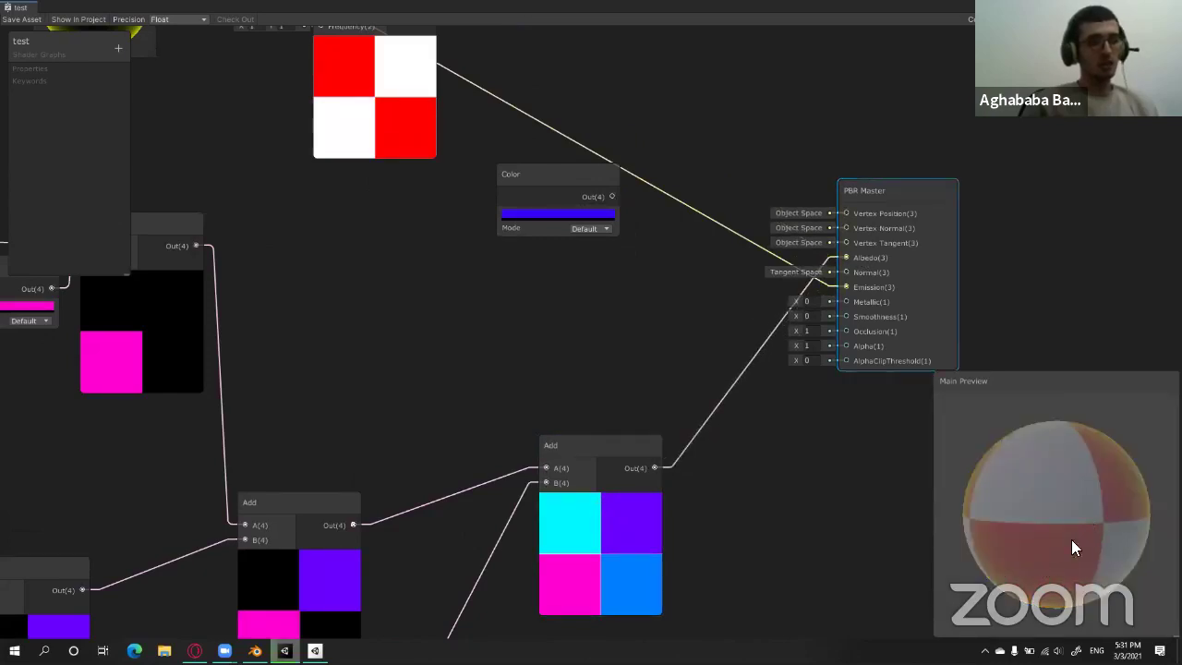
left_click_drag(1093, 509, 1078, 513)
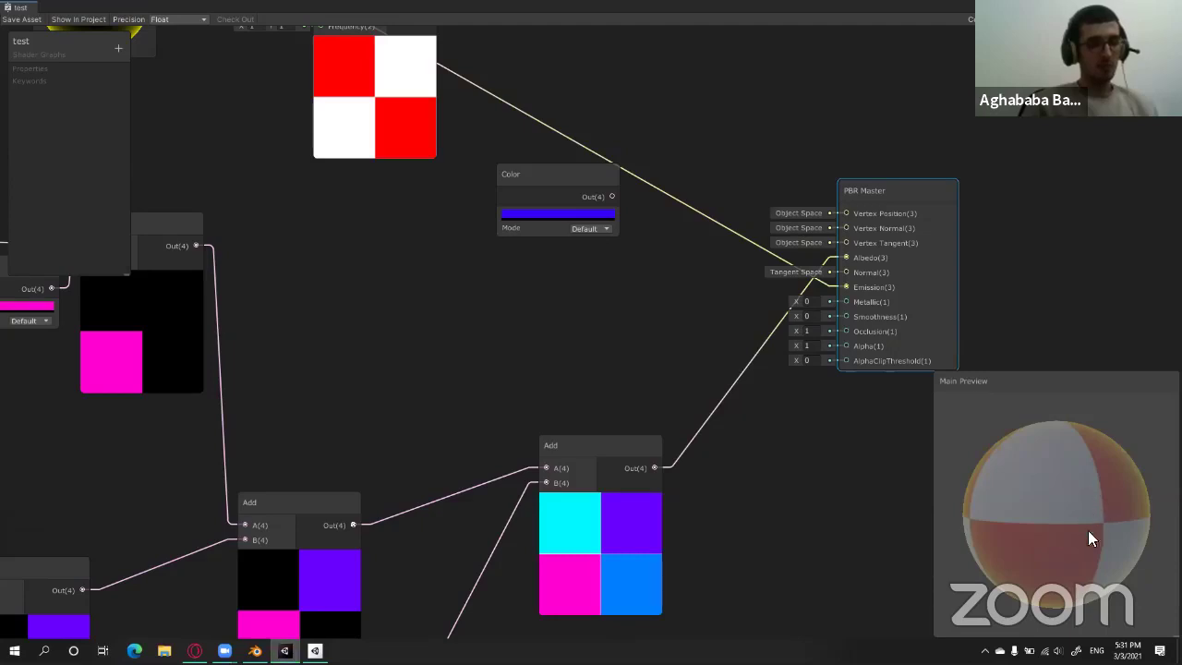
left_click_drag(1027, 500, 1002, 485)
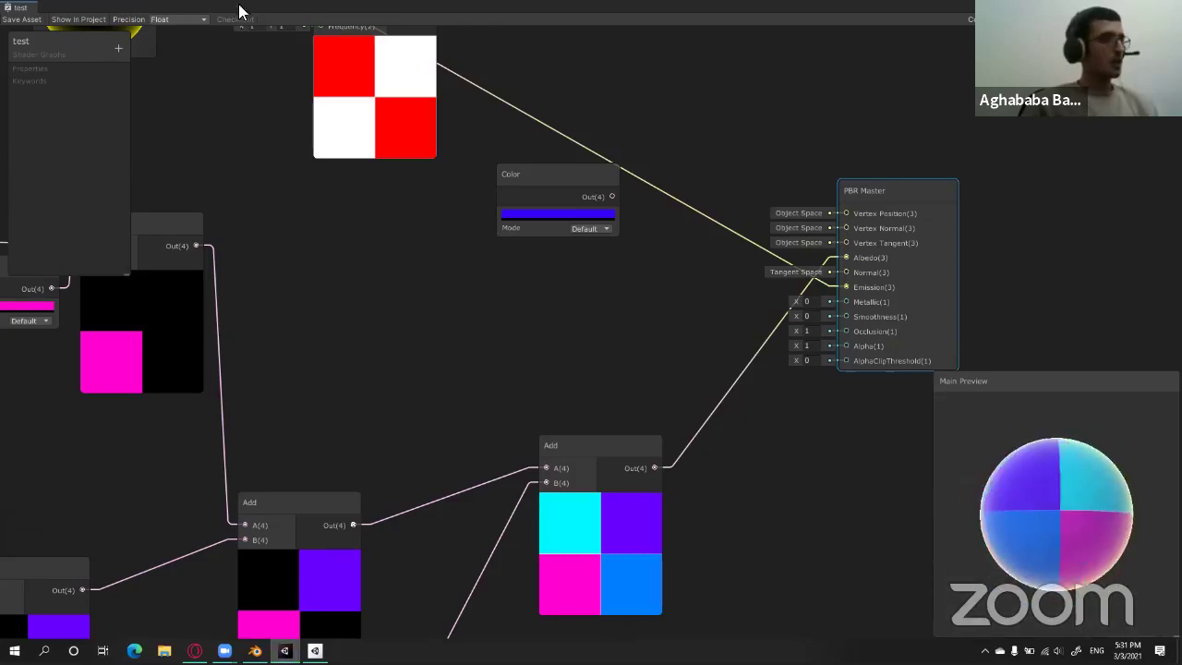
left_click(37, 20)
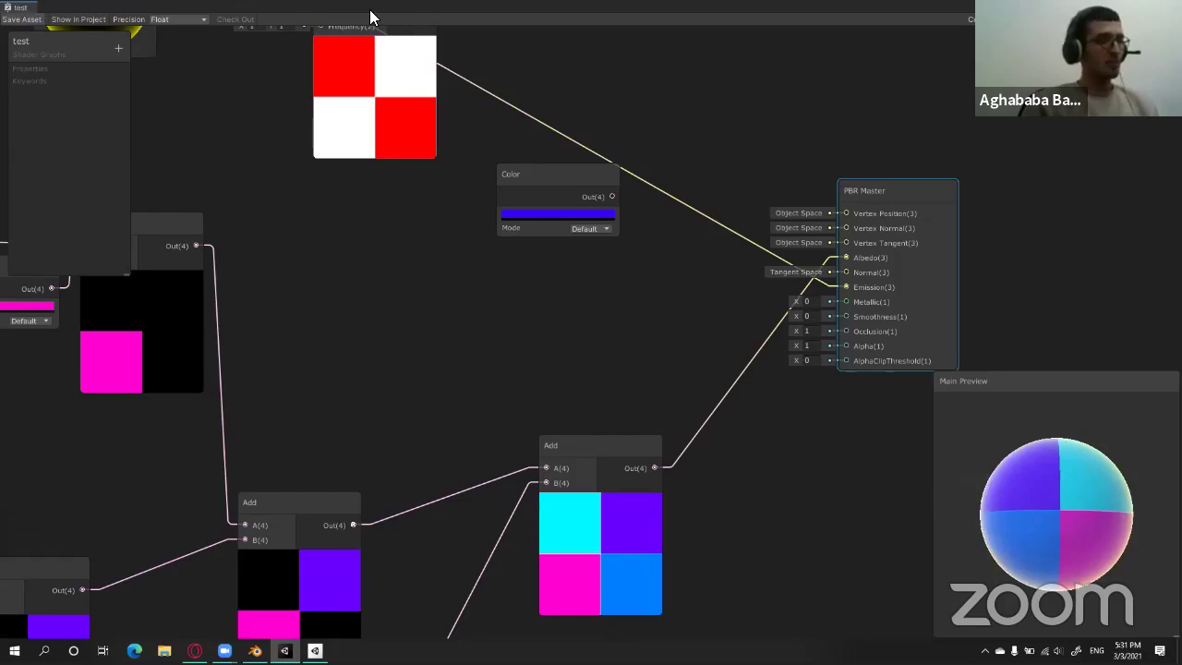
key("shift+space")
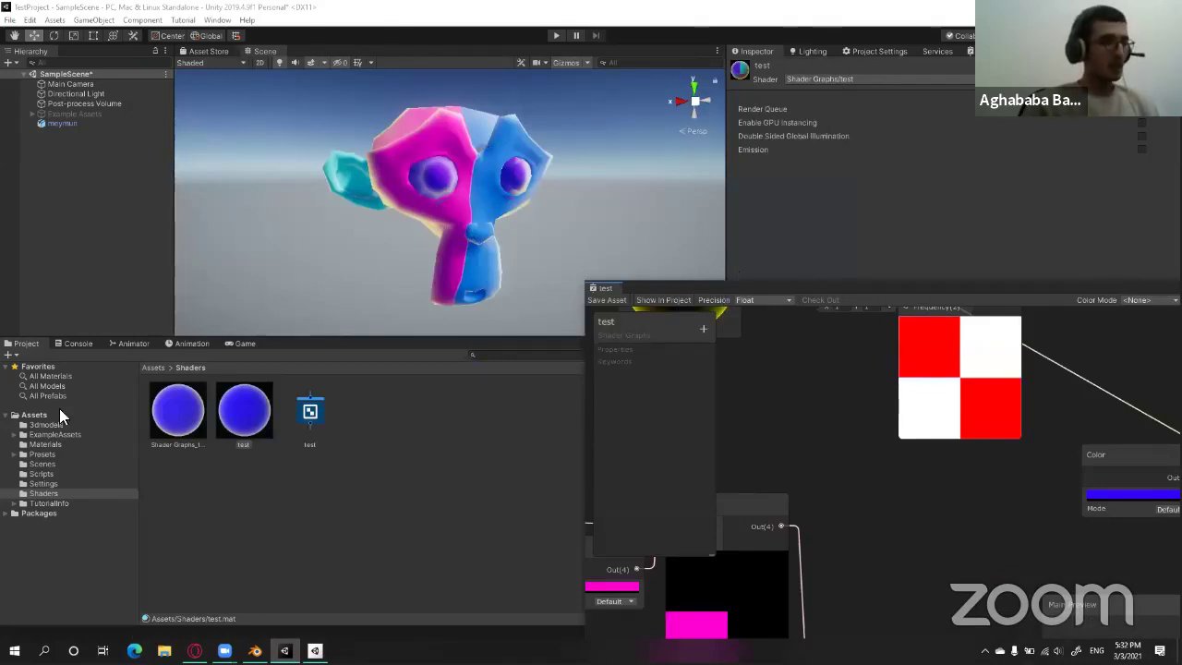
Compare the Shader Graphs_test and test materials by selecting each in turn.
left_click(188, 421)
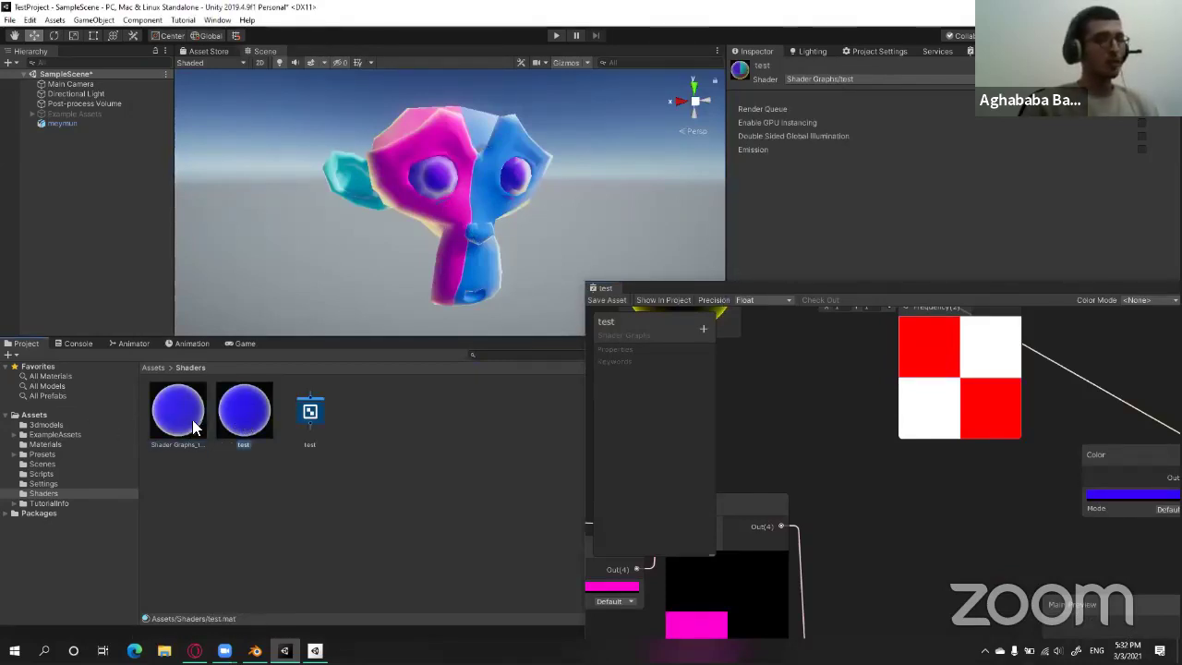
left_click(245, 423)
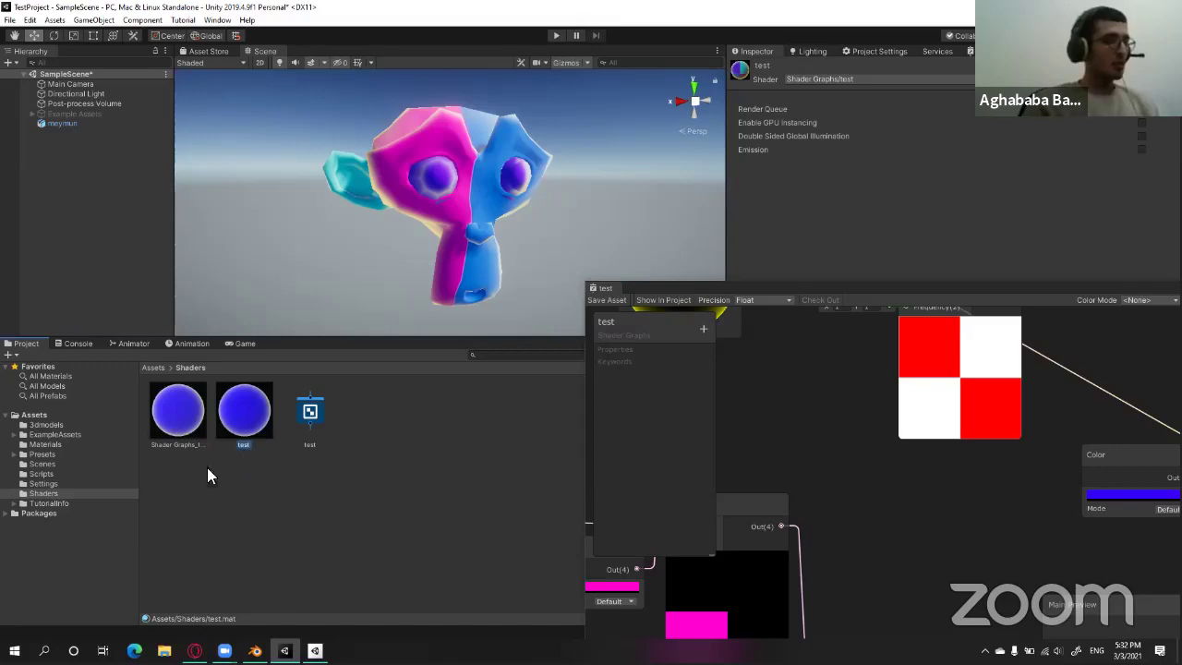
left_click(176, 411)
left_click(238, 419)
left_click(176, 420)
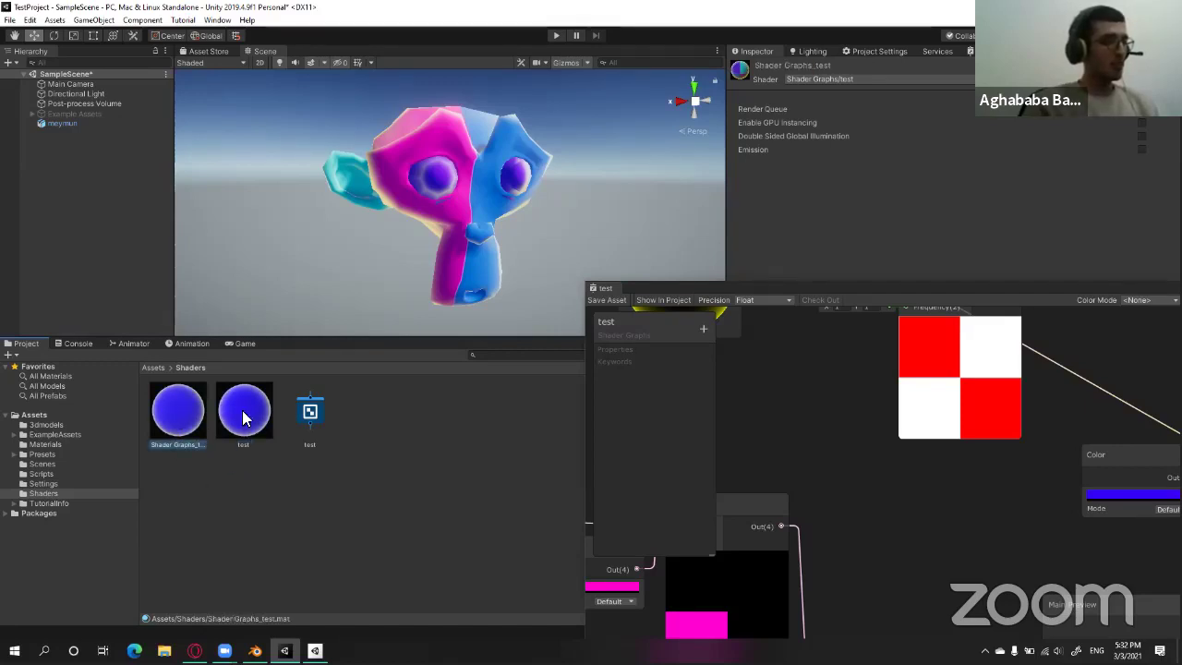
left_click(244, 415)
left_click(177, 415)
left_click(244, 418)
left_click(185, 420)
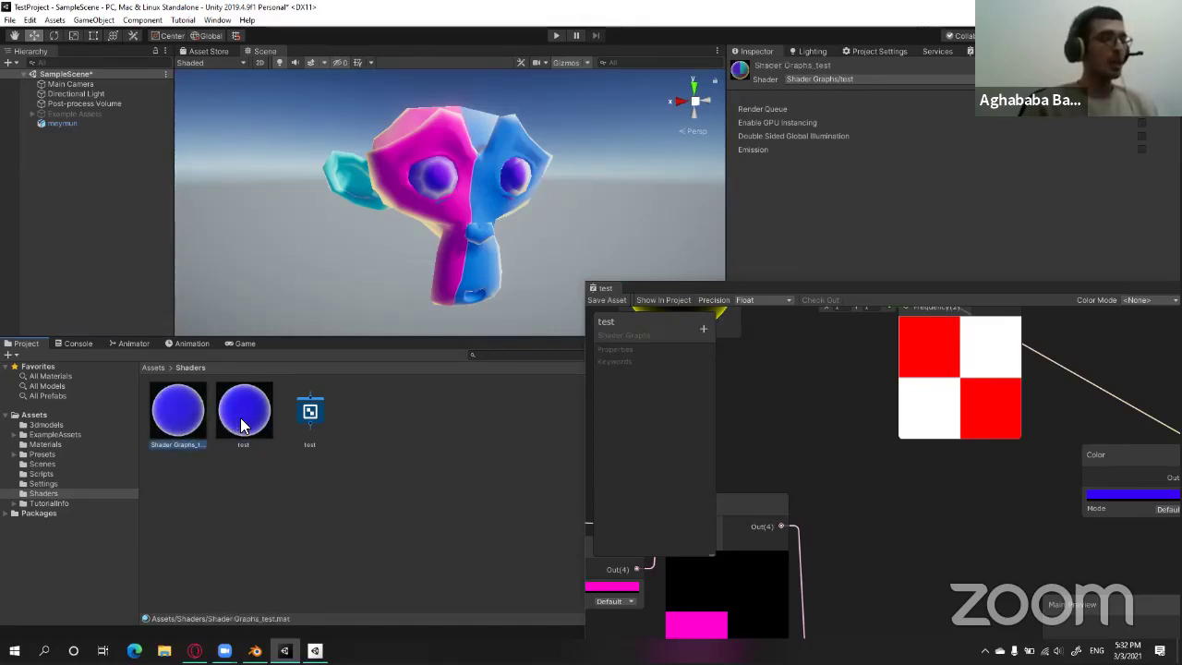
left_click(243, 423)
Duplicate the meymun monkey, shift the copy along X, and move the Shader Graph window up.
left_click(496, 184)
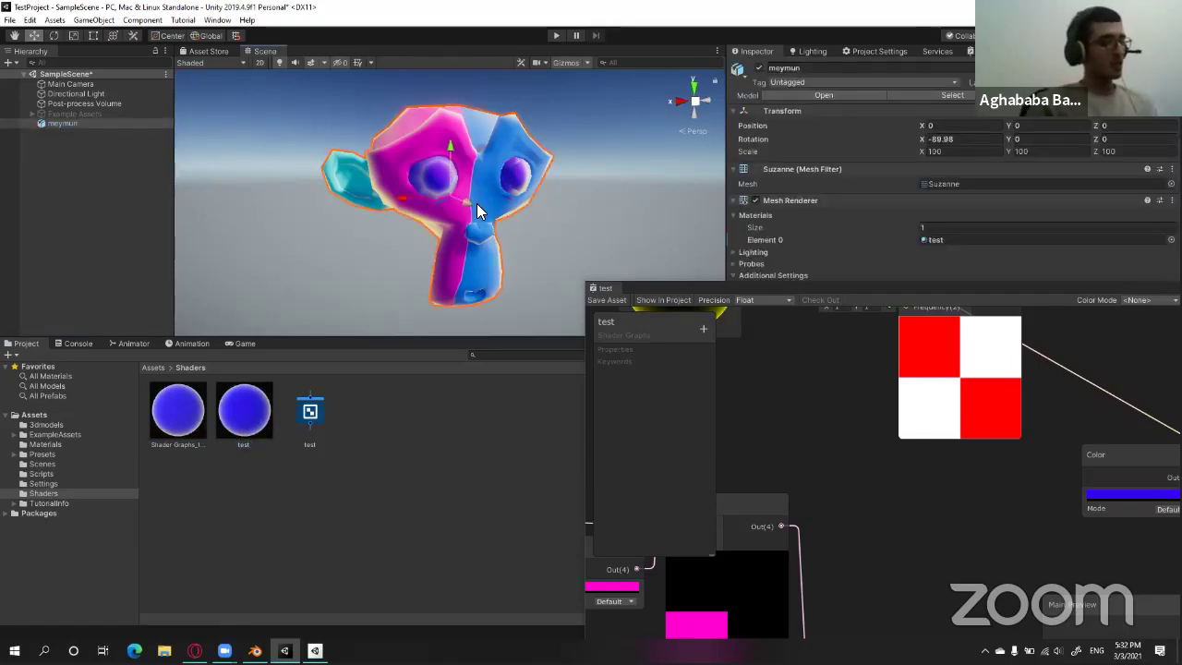
left_click(82, 115)
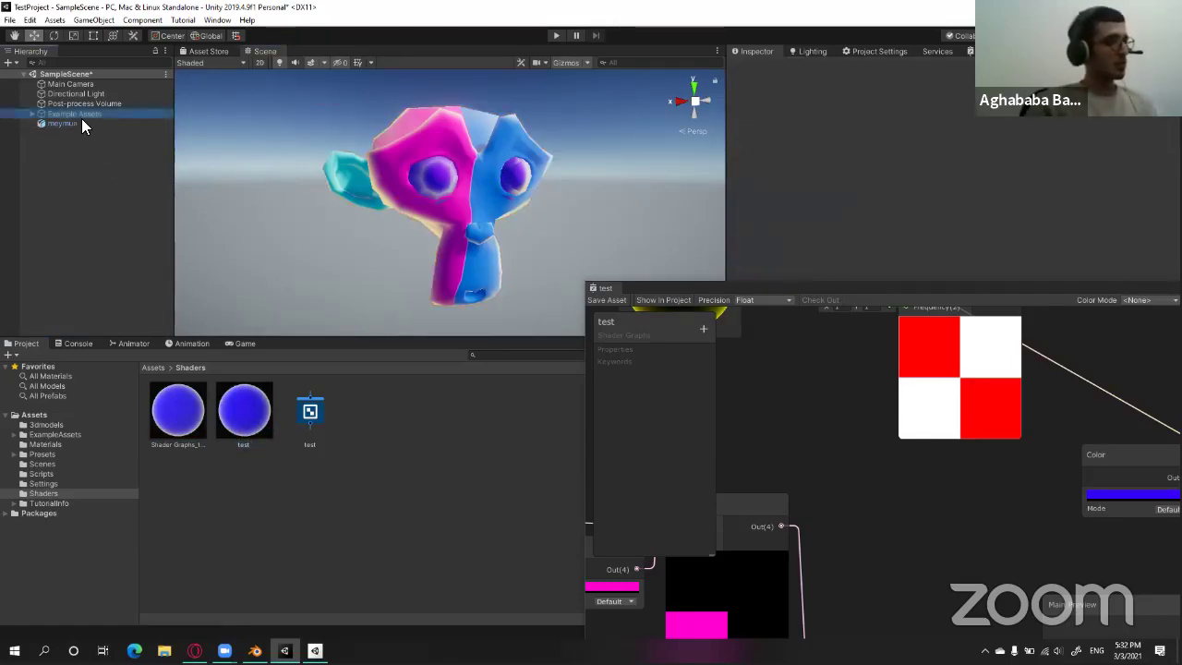
left_click(79, 124)
key("ctrl+d")
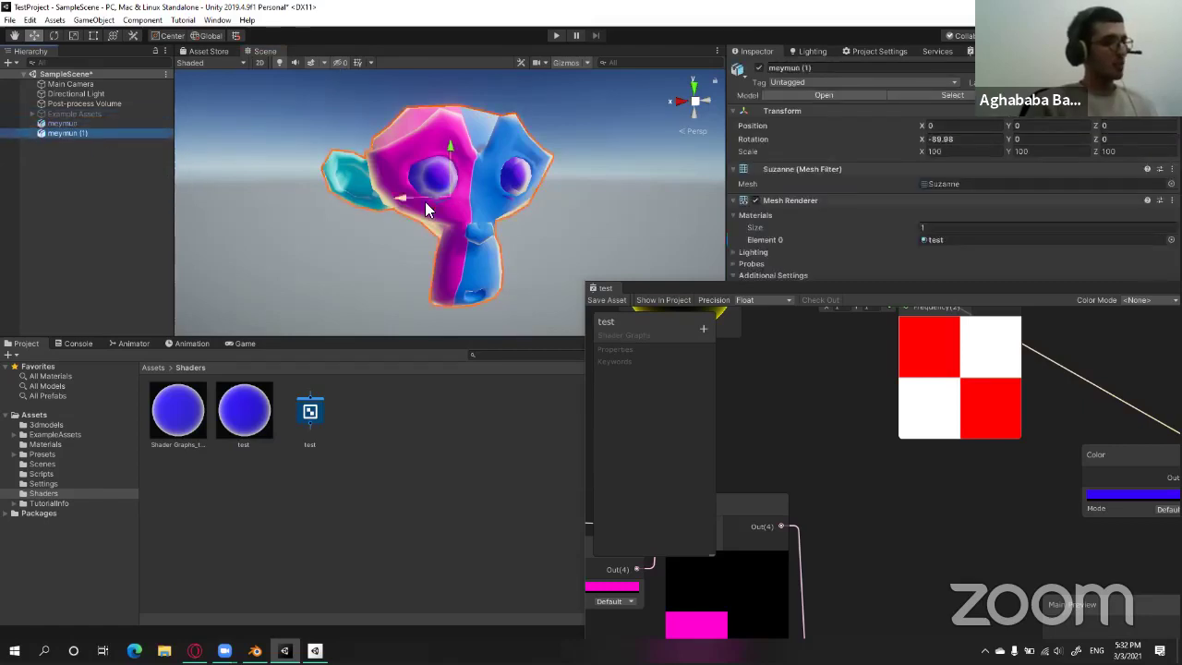
left_click_drag(425, 211, 373, 242, "alt")
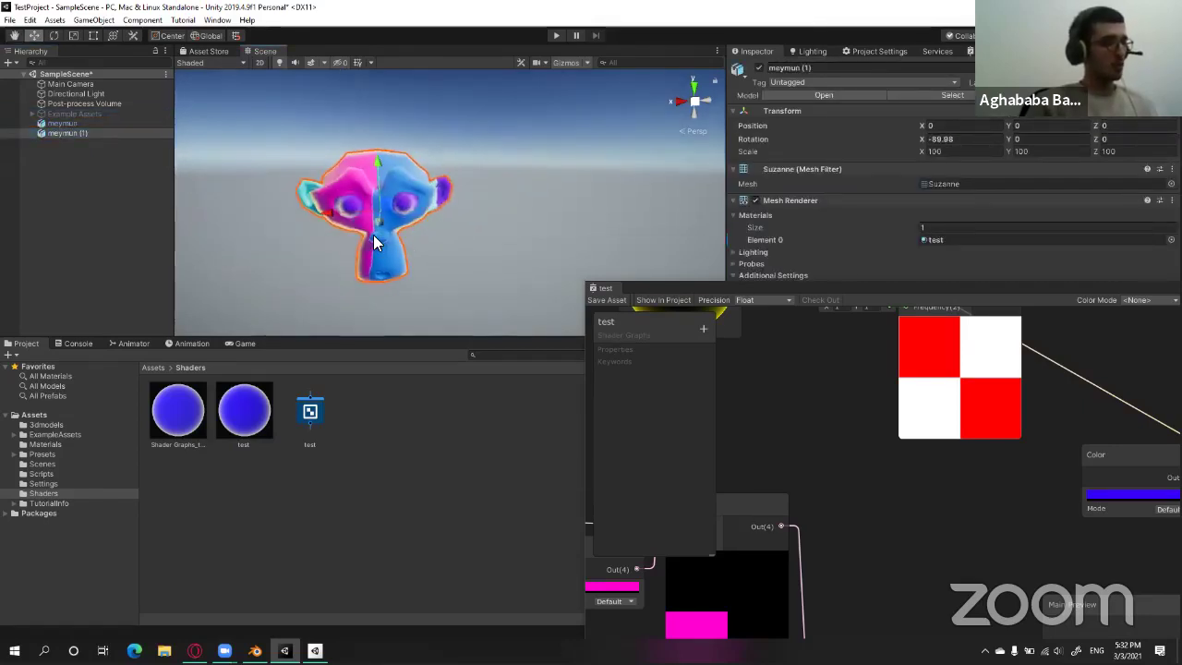
mouse_move(319, 214)
left_mouse_down()
mouse_move(451, 212)
mouse_move(472, 227)
mouse_move(433, 234)
left_mouse_up()
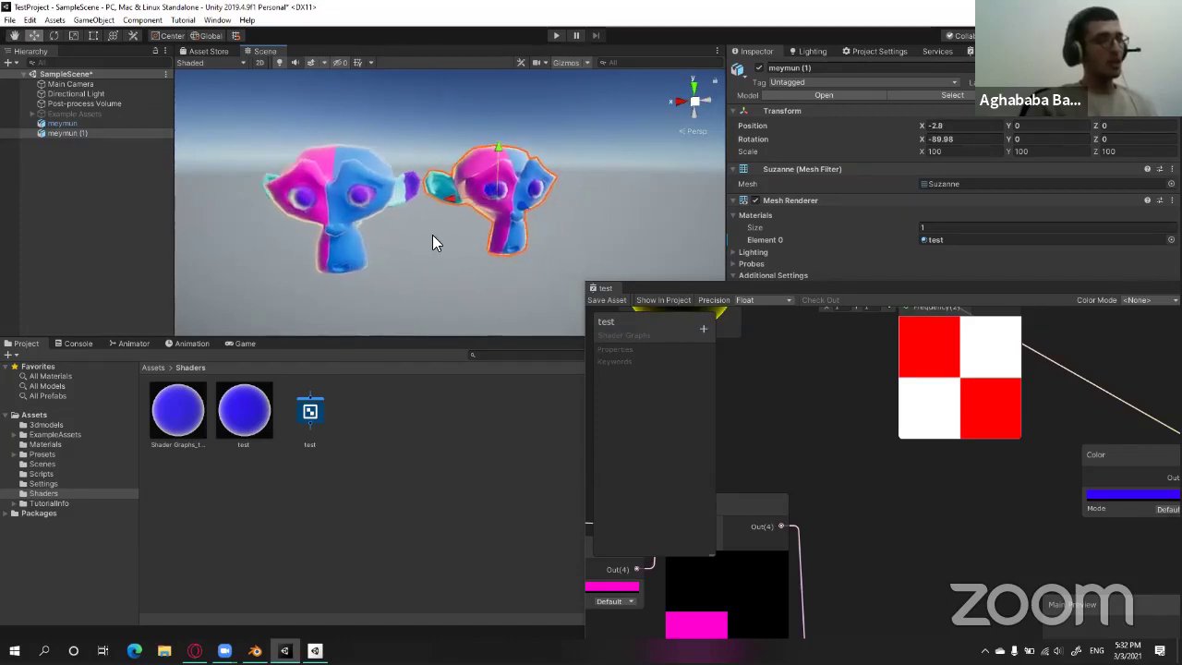
left_click(432, 234)
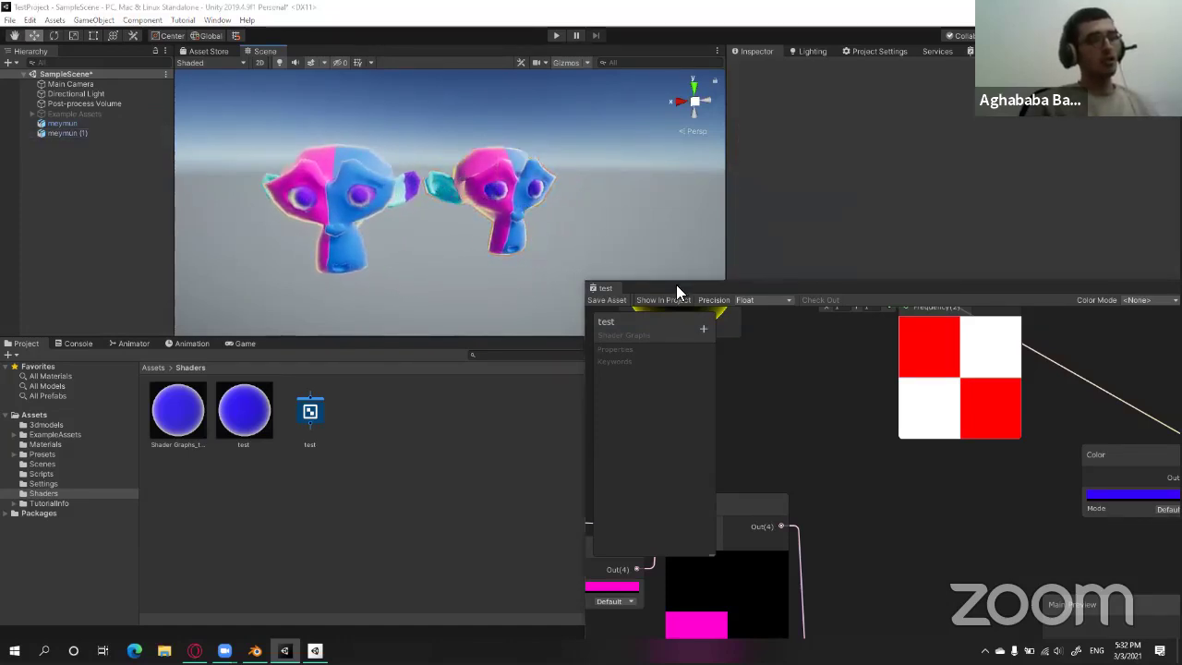
left_click_drag(676, 286, 546, 213)
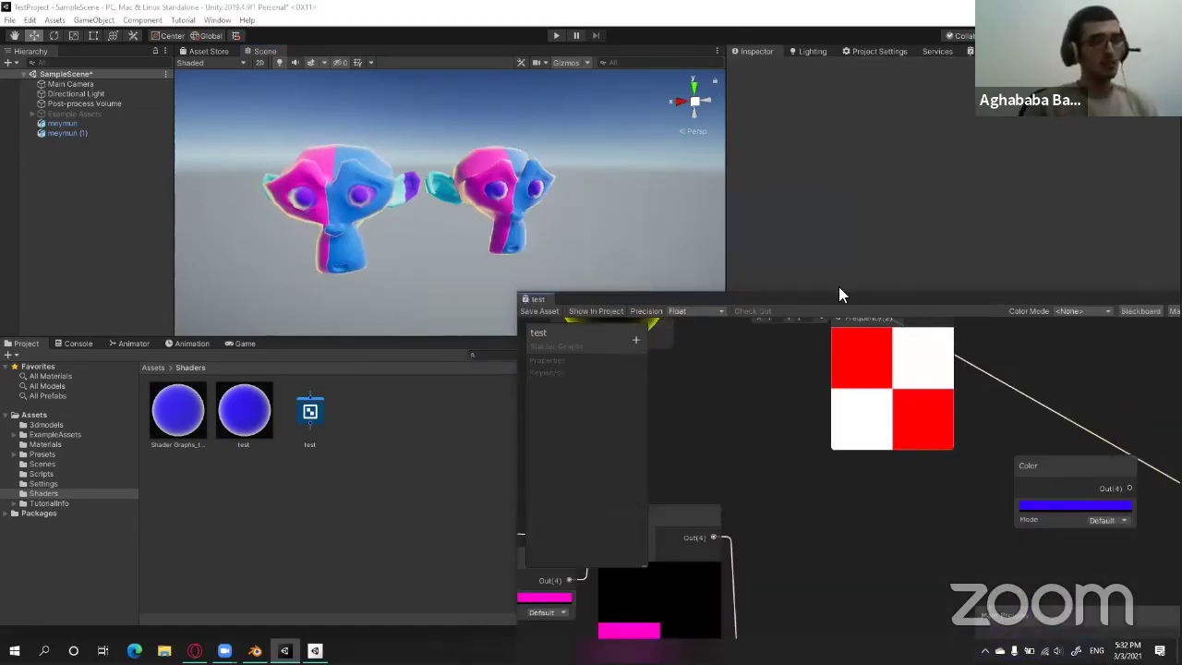
left_click_drag(866, 300, 910, 86)
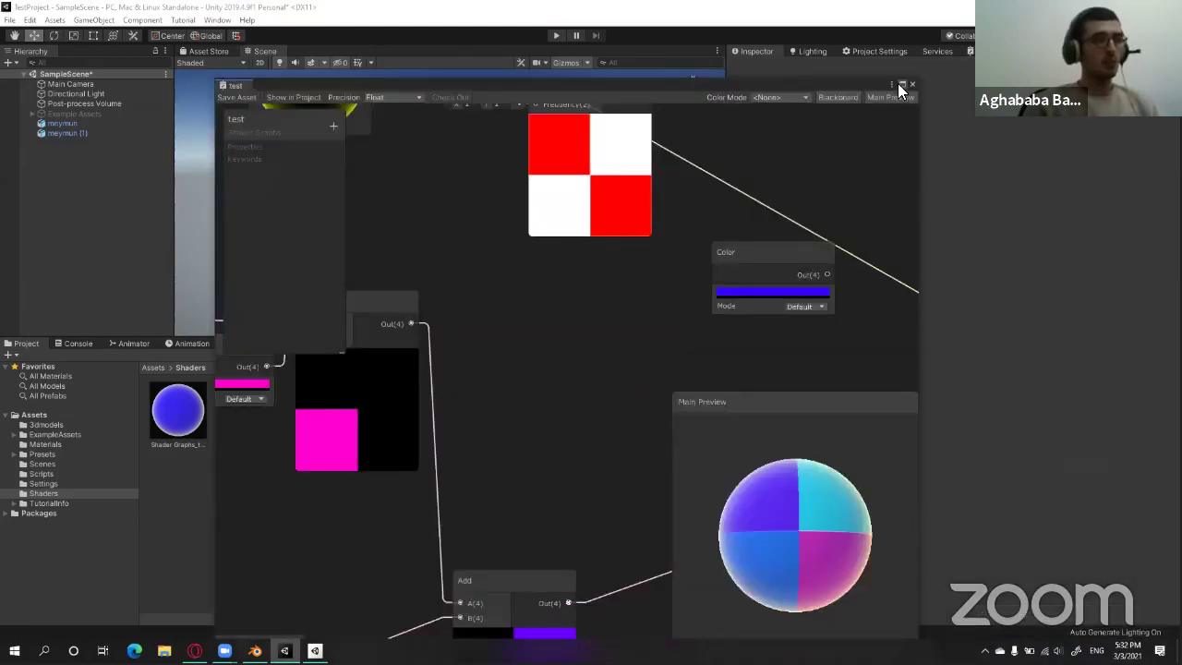
double_click(905, 86)
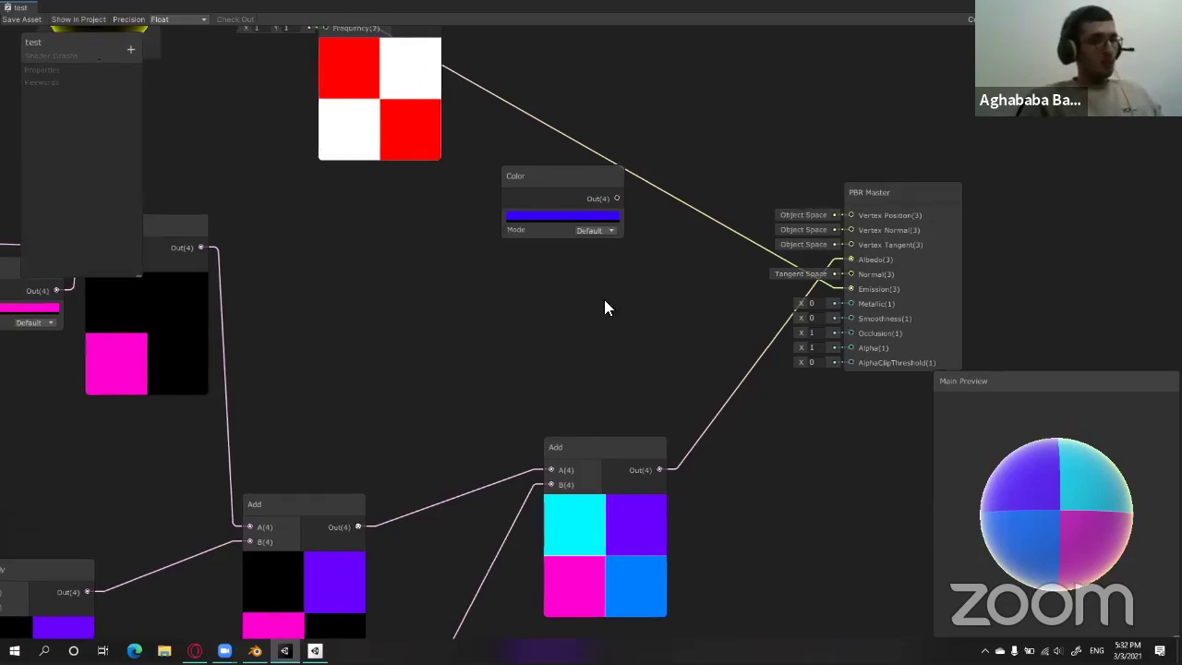
scroll(609, 301, "down", 3)
scroll(528, 289, "down", 2)
scroll(528, 289, "down", 2)
middle_click_drag(383, 142, 523, 168)
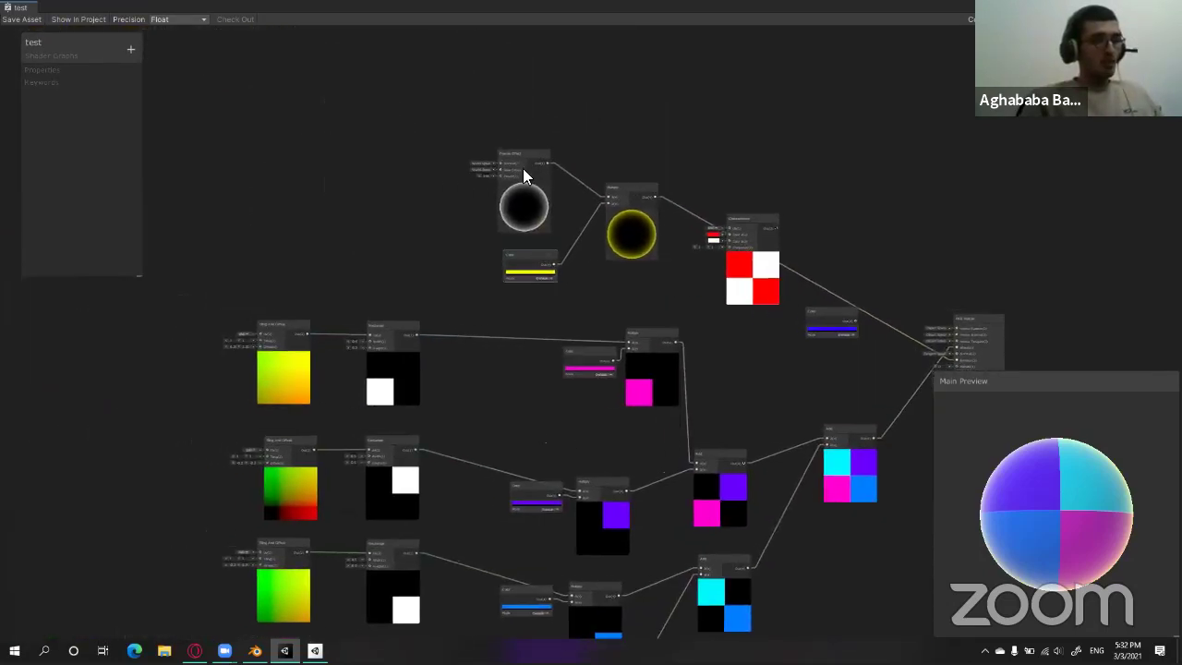
left_click(522, 168)
left_click(584, 351)
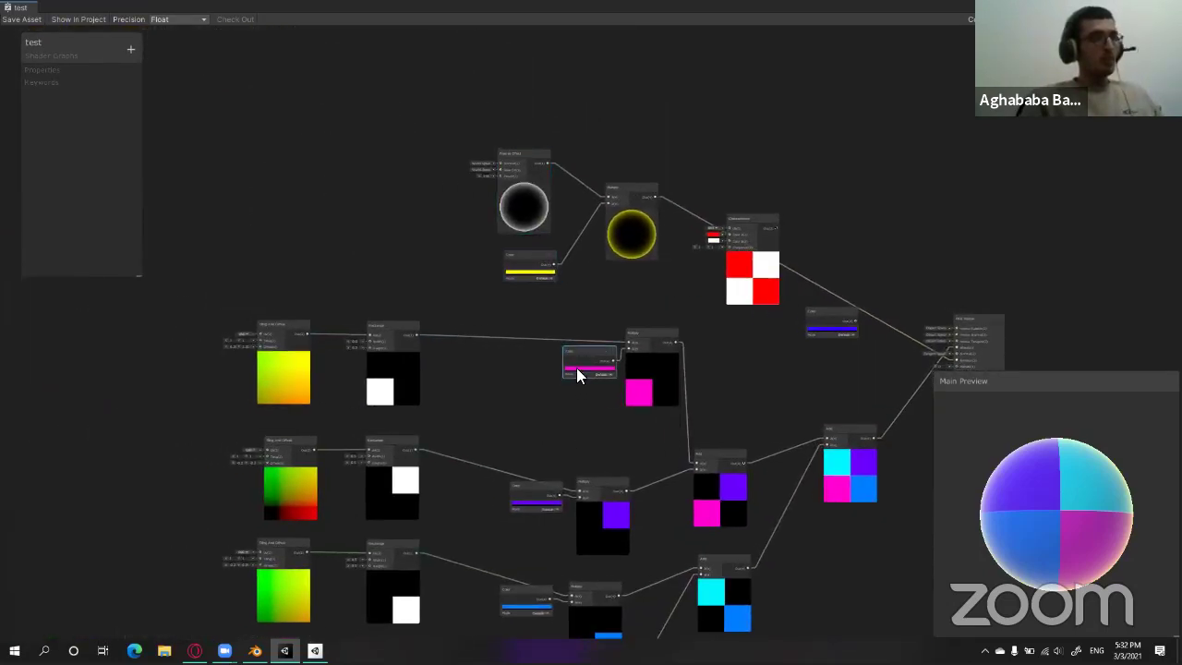
key("shift+space")
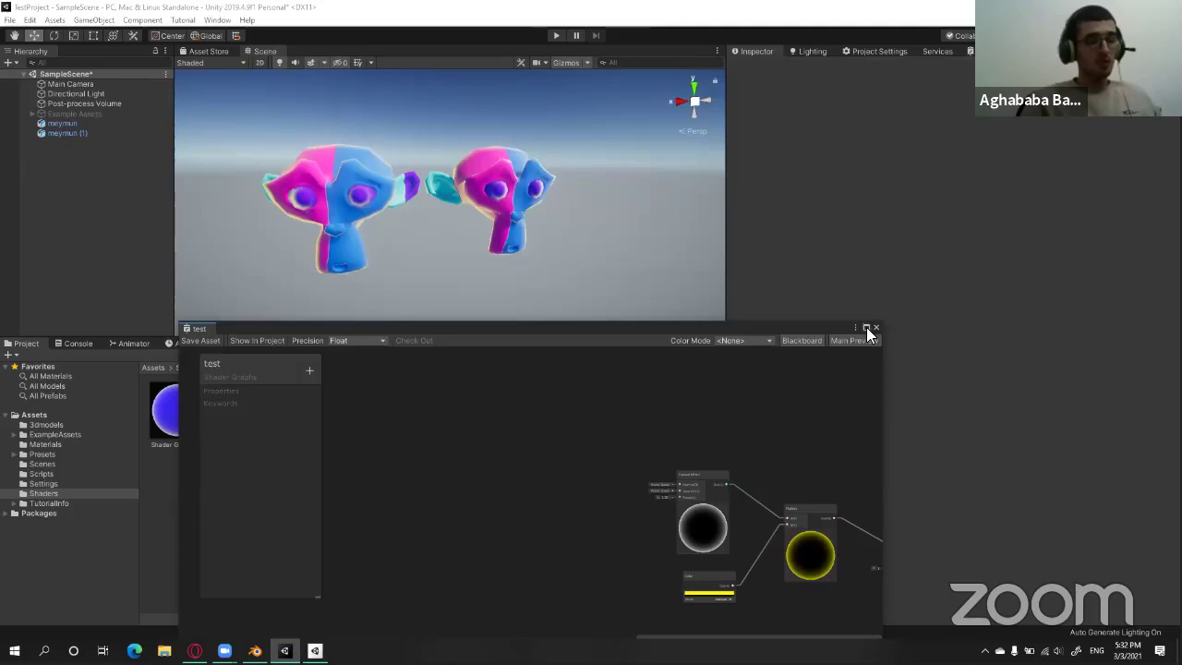
left_click(866, 327)
middle_click_drag(634, 267, 694, 245)
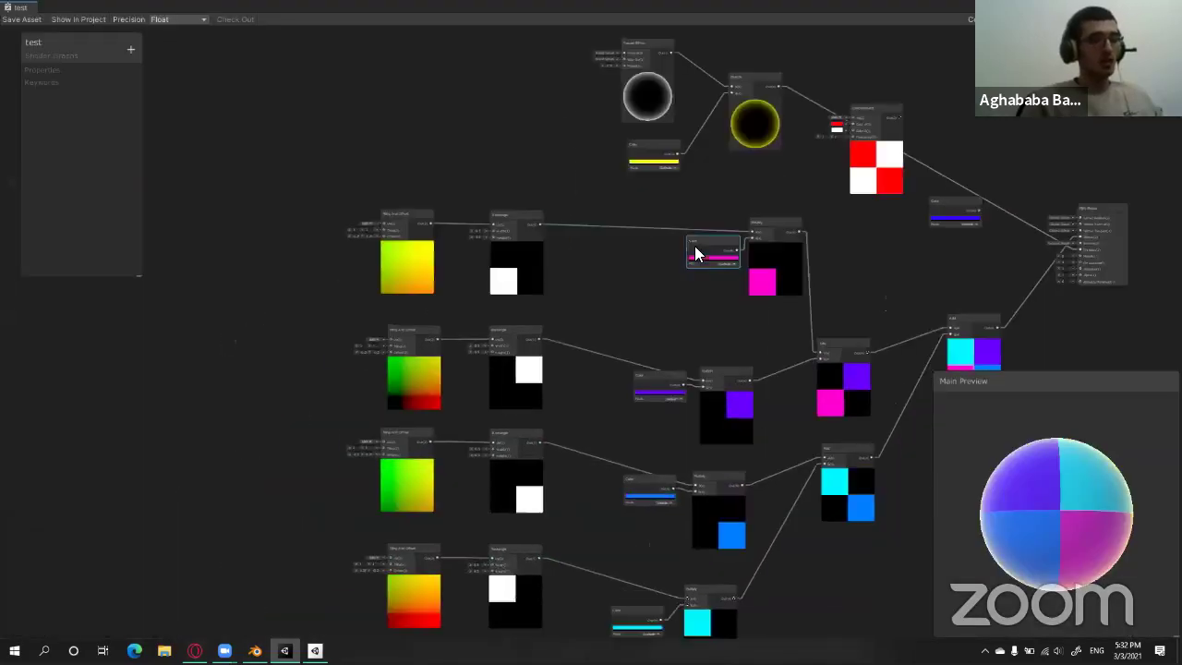
scroll(703, 192, "up", 1)
mouse_move(683, 181)
left_mouse_down()
mouse_move(794, 222)
mouse_move(702, 196)
left_mouse_up()
scroll(653, 191, "up", 2)
scroll(653, 203, "up", 1)
middle_click_drag(646, 101, 642, 227)
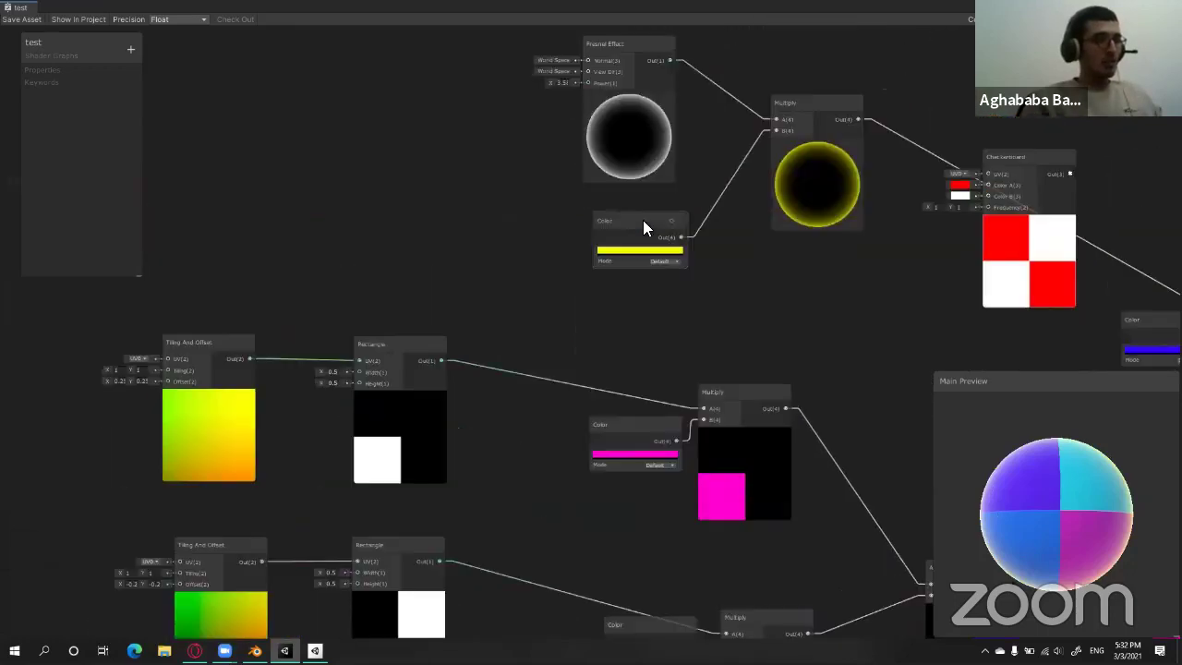
middle_click_drag(618, 367, 724, 126)
left_click(645, 269)
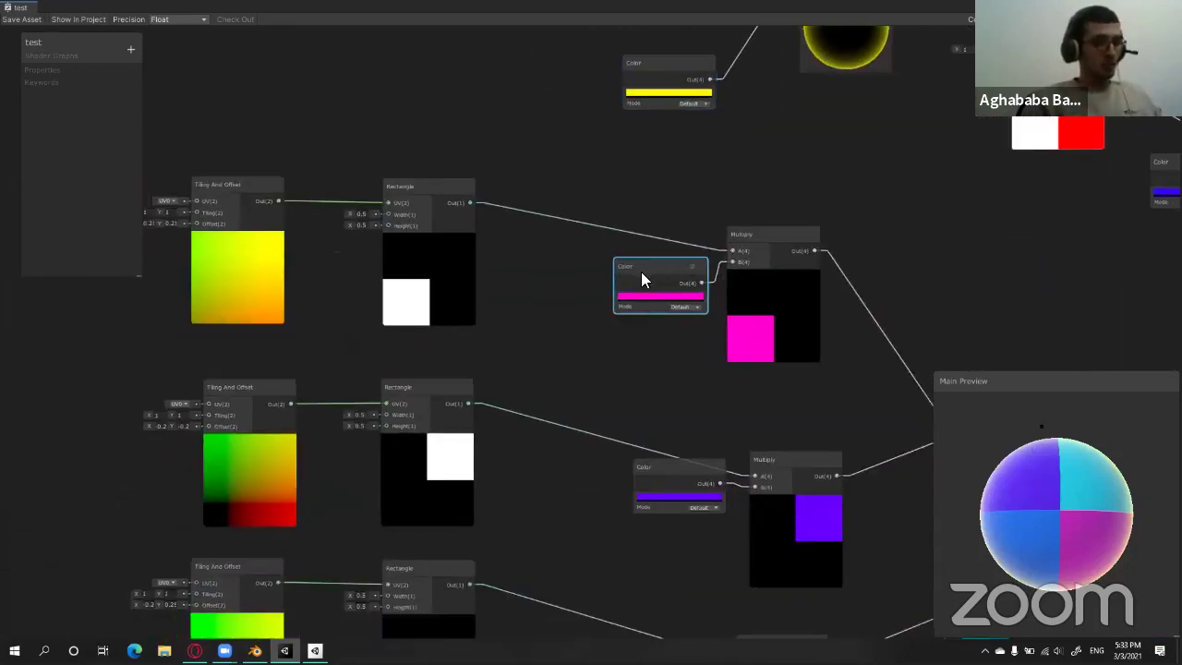
Convert the magenta Color node to a property, deleting a stray extra property node.
right_click(645, 268)
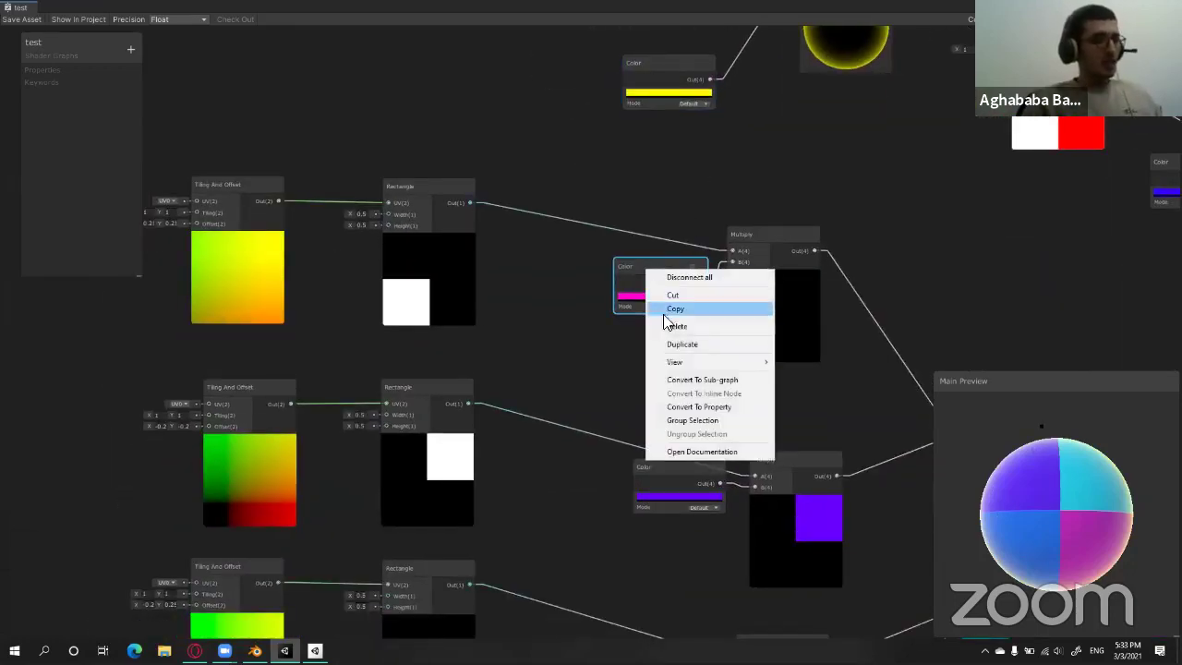
left_click(703, 411)
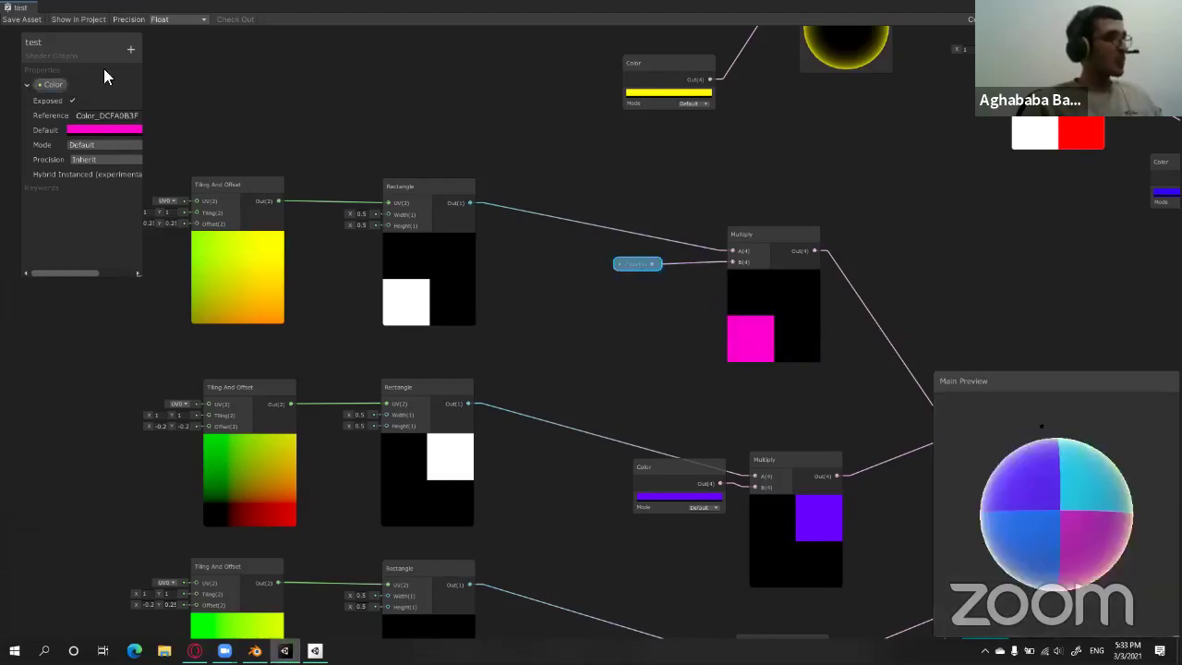
left_click(131, 50)
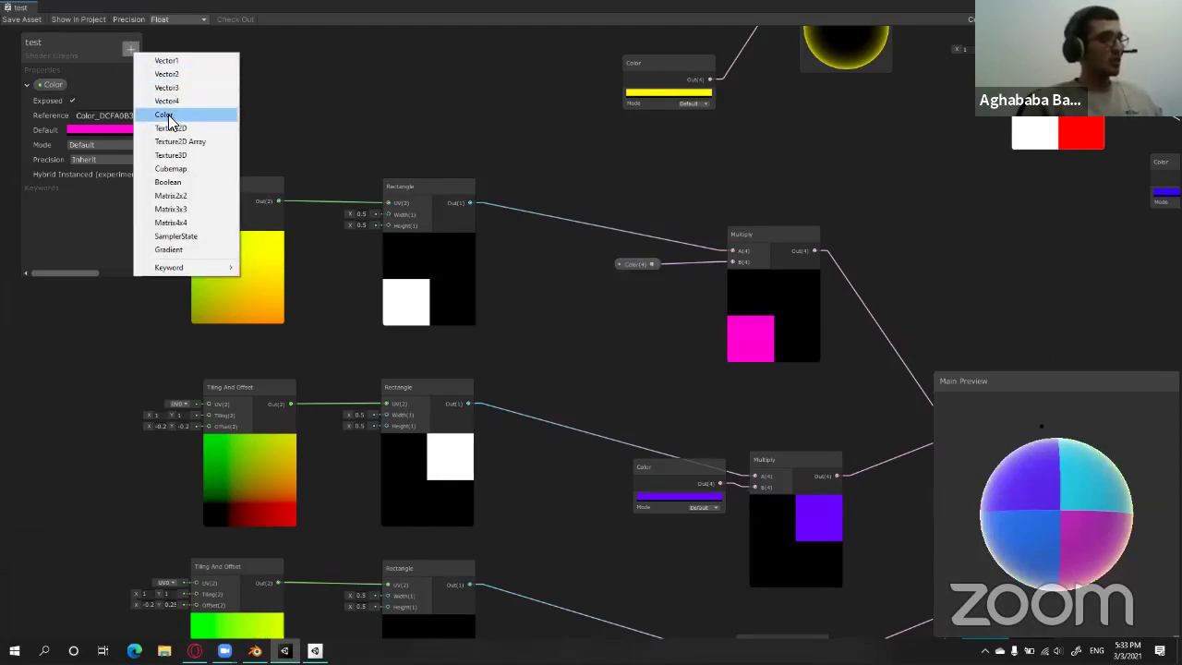
left_click(68, 207)
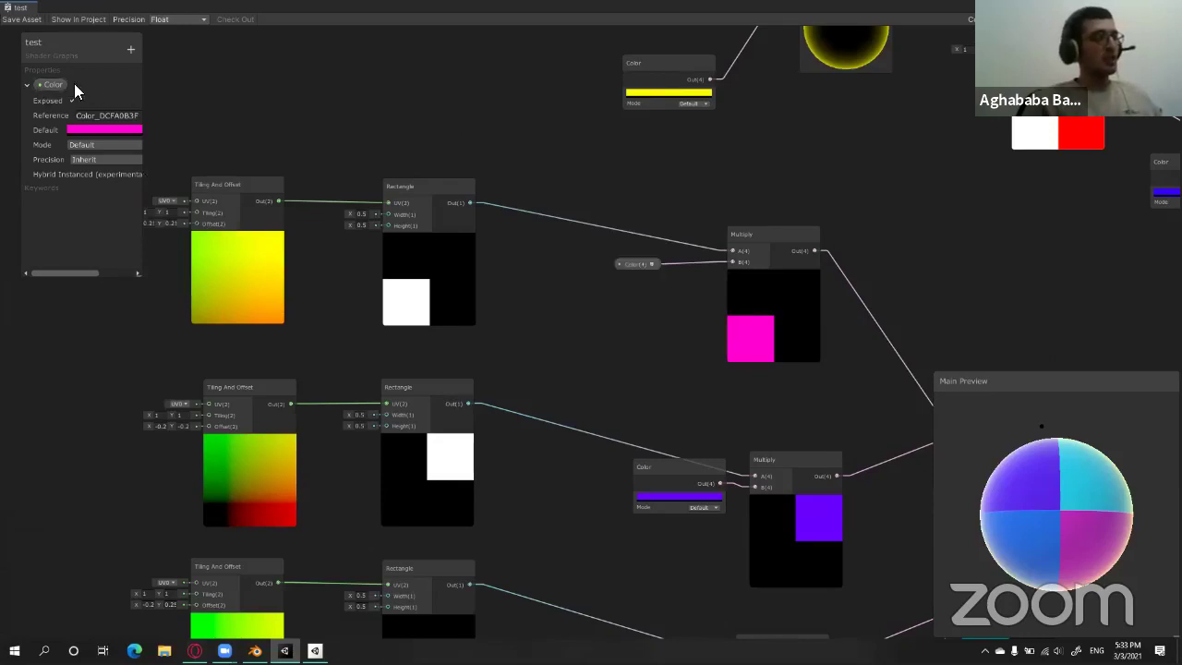
left_click_drag(45, 85, 325, 86)
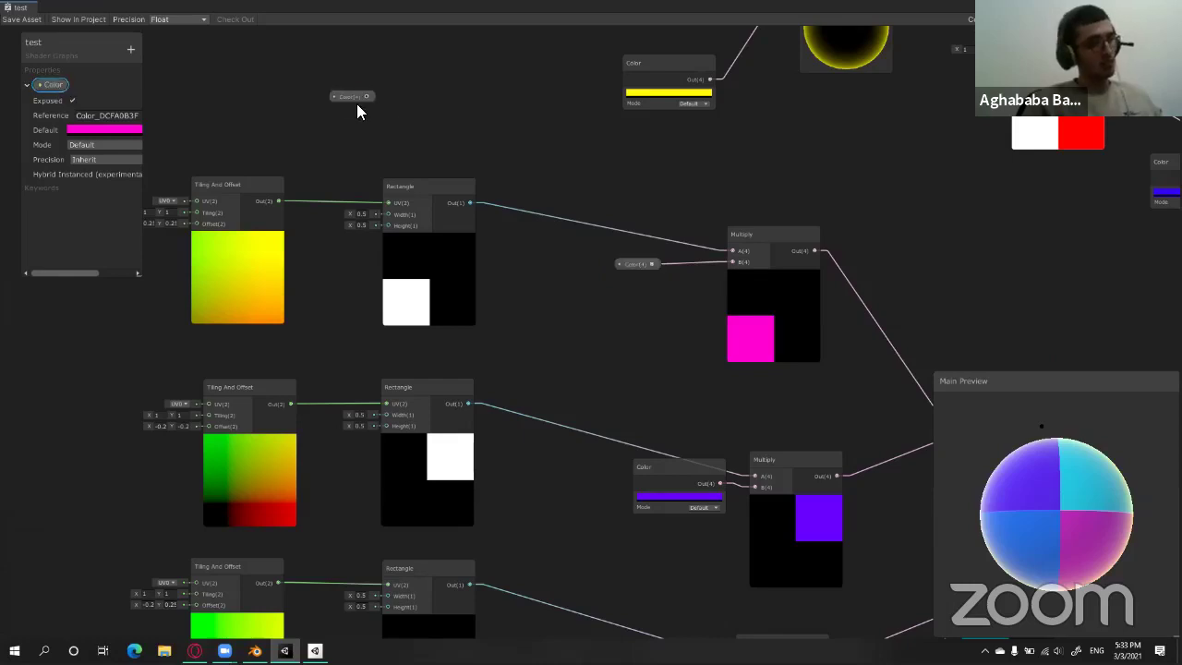
left_click_drag(358, 103, 388, 108)
key("Delete")
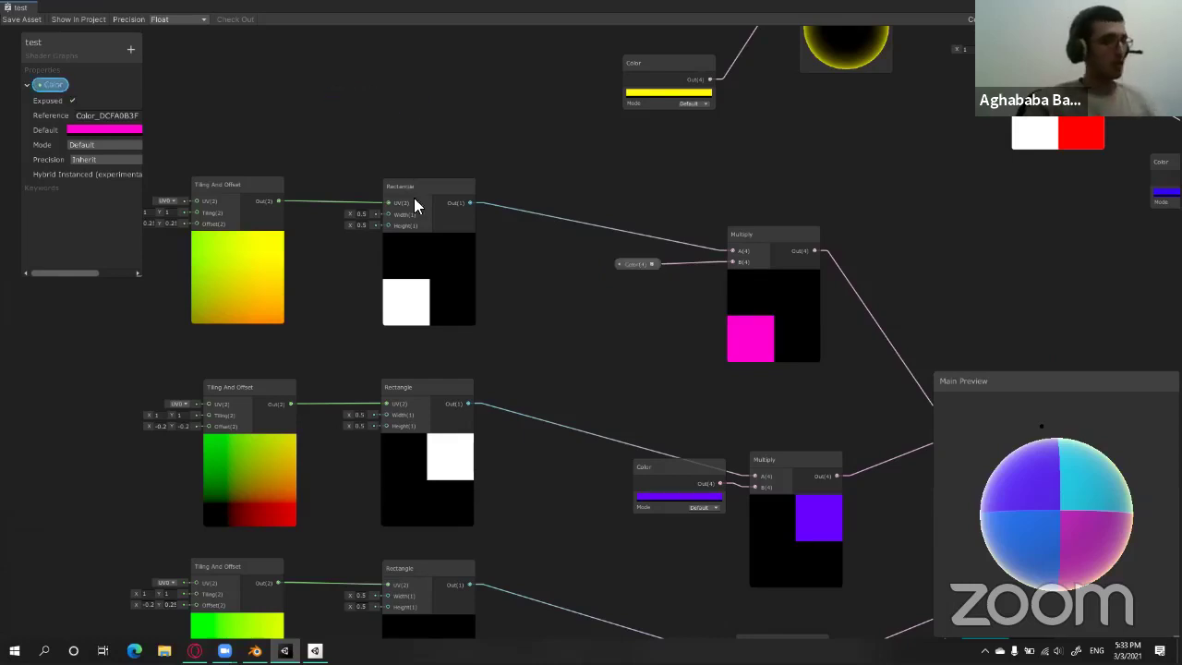
Convert the purple, blue and cyan Color nodes into properties.
scroll(414, 198, "down", 3)
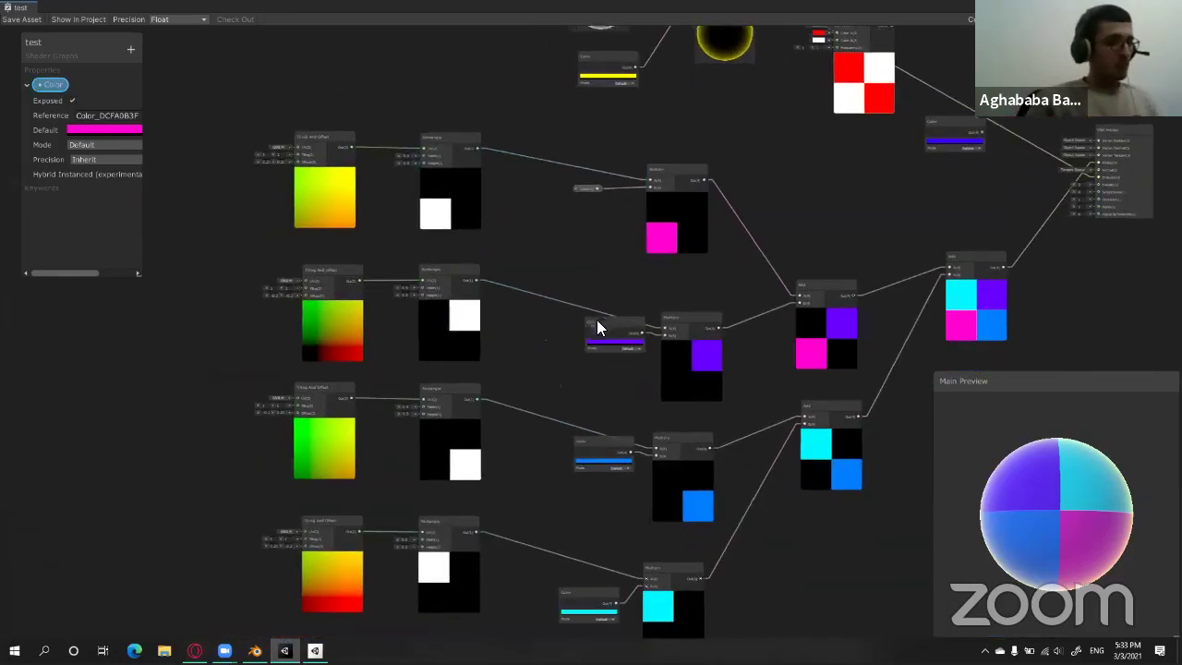
right_click(595, 322)
left_click(611, 458)
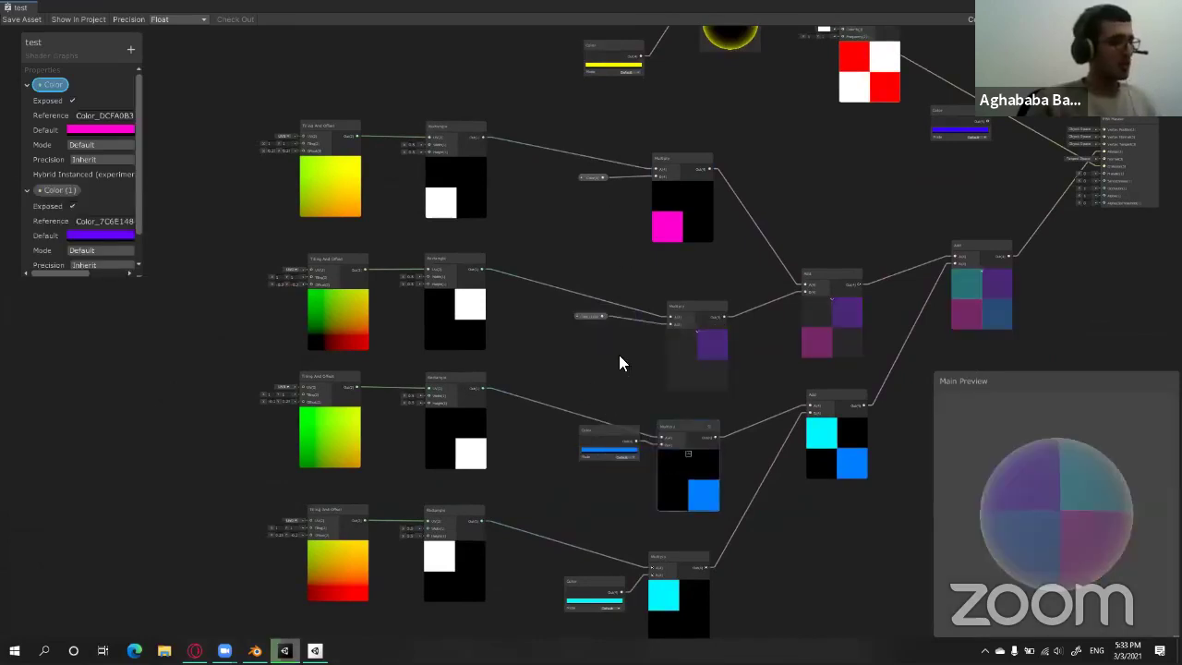
right_click(594, 436)
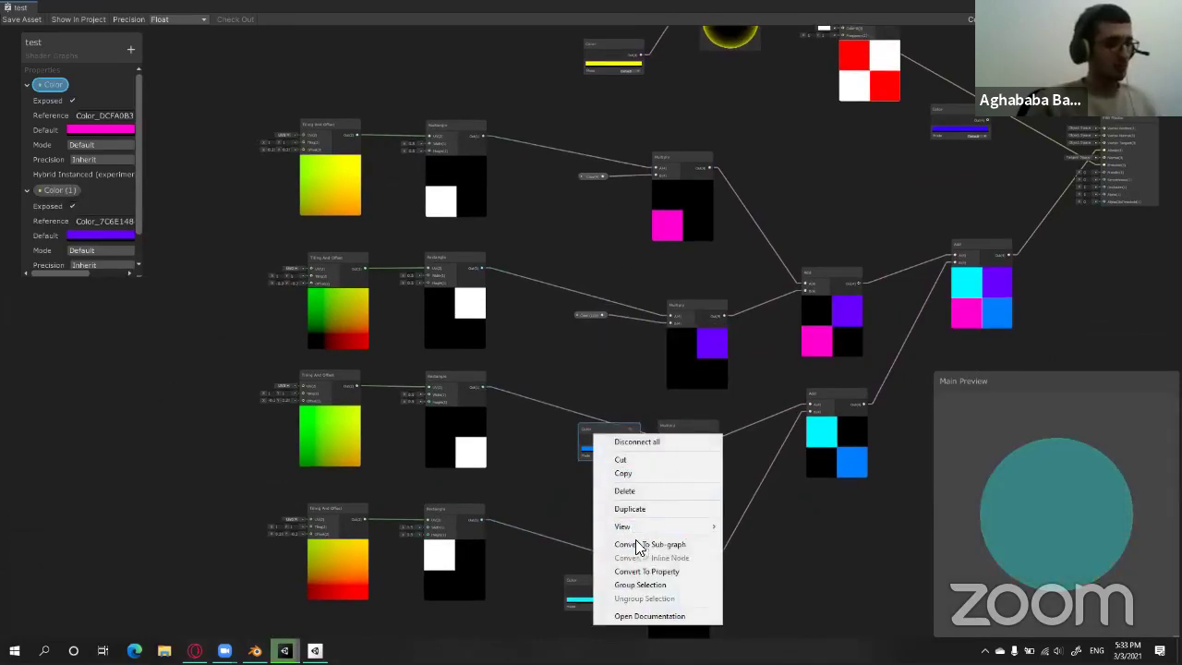
left_click(637, 571)
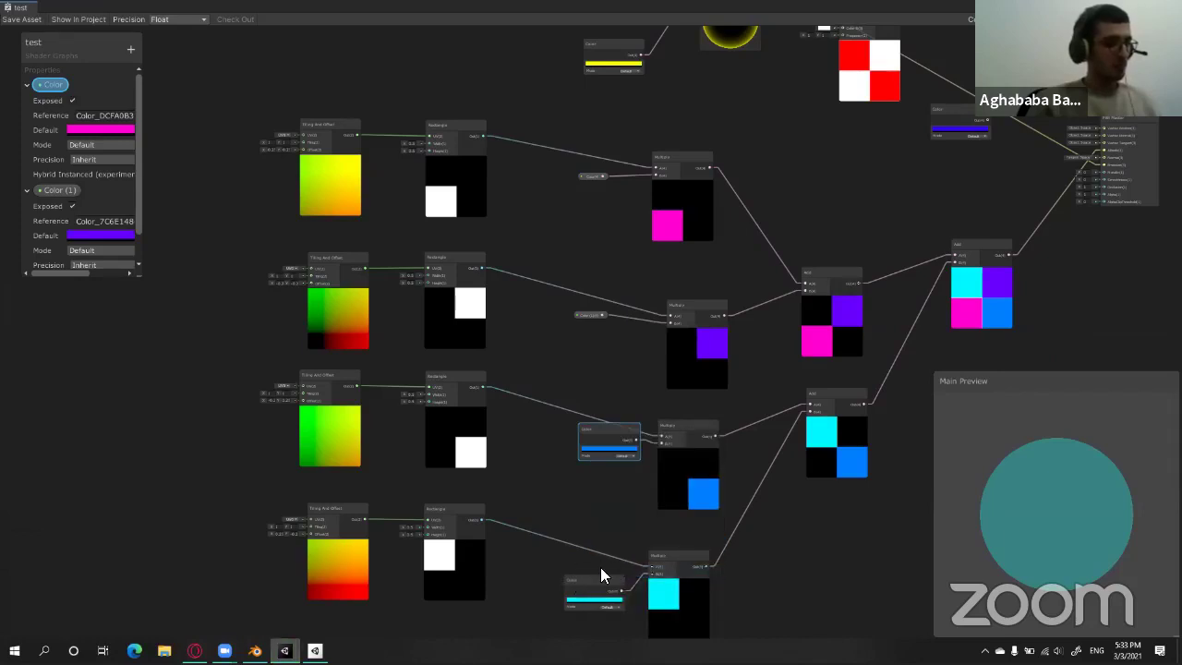
right_click(583, 586)
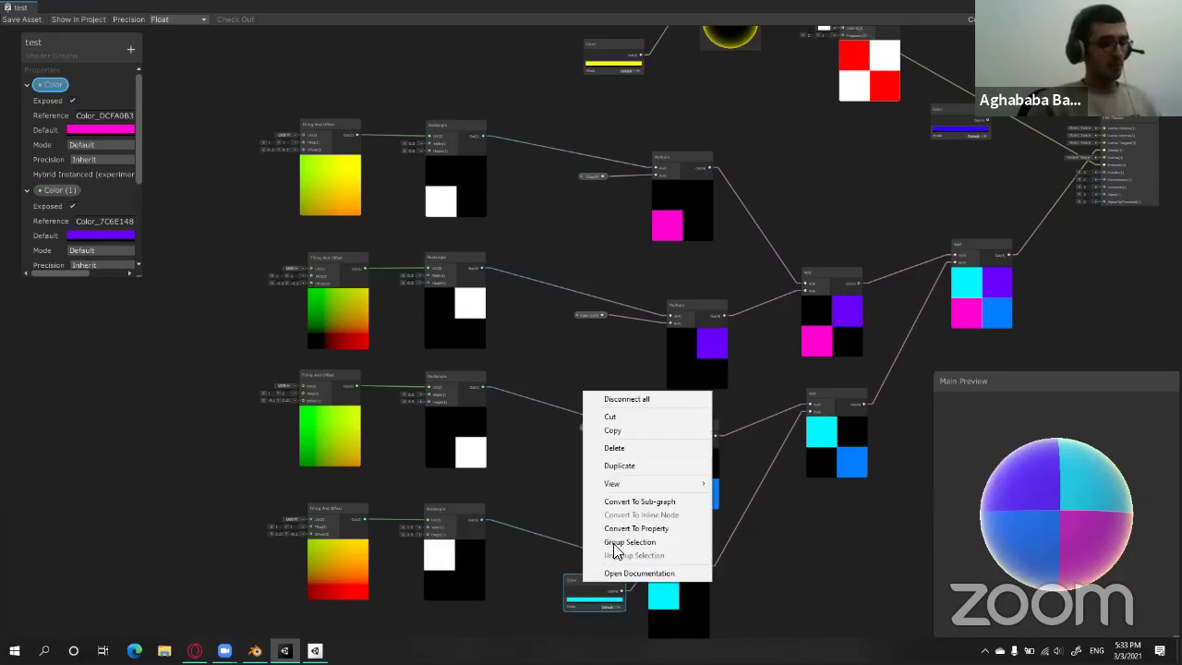
left_click(628, 528)
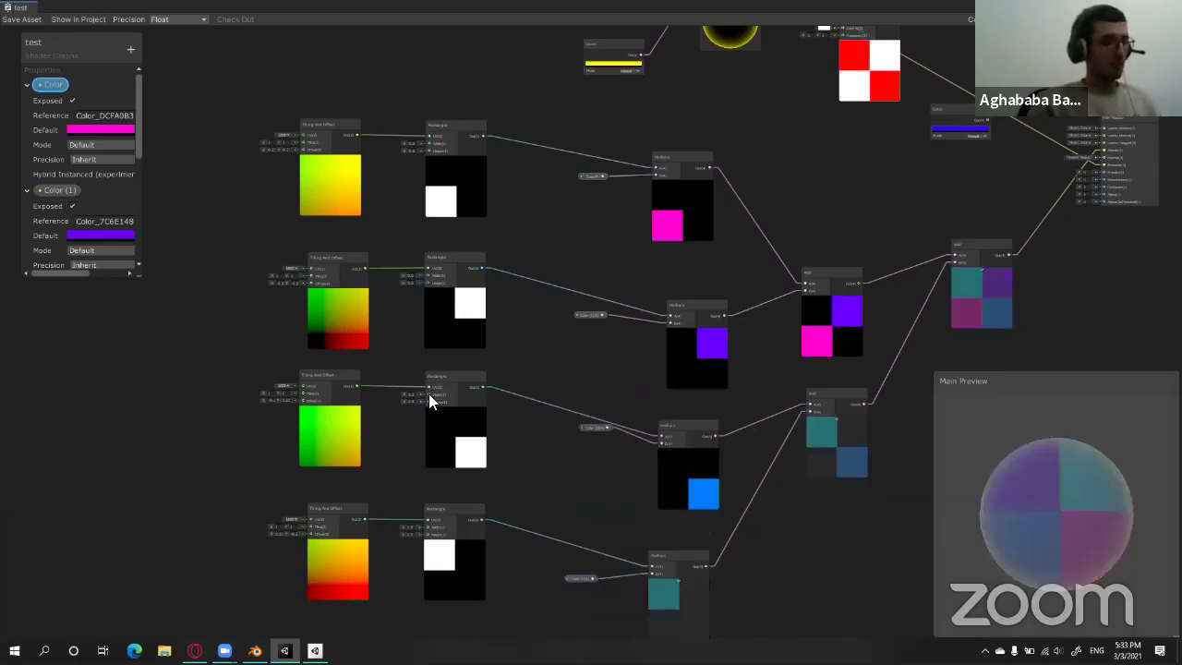
Save the shader graph asset.
scroll(85, 142, "down", 5)
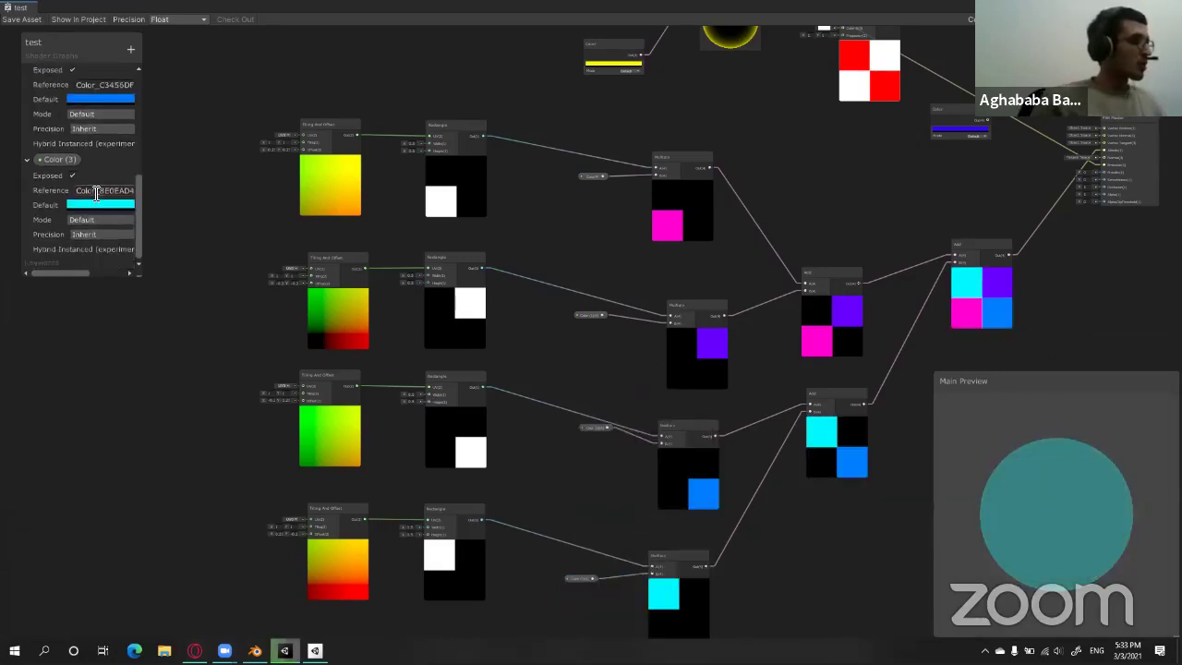
scroll(96, 185, "up", 3)
scroll(99, 155, "up", 2)
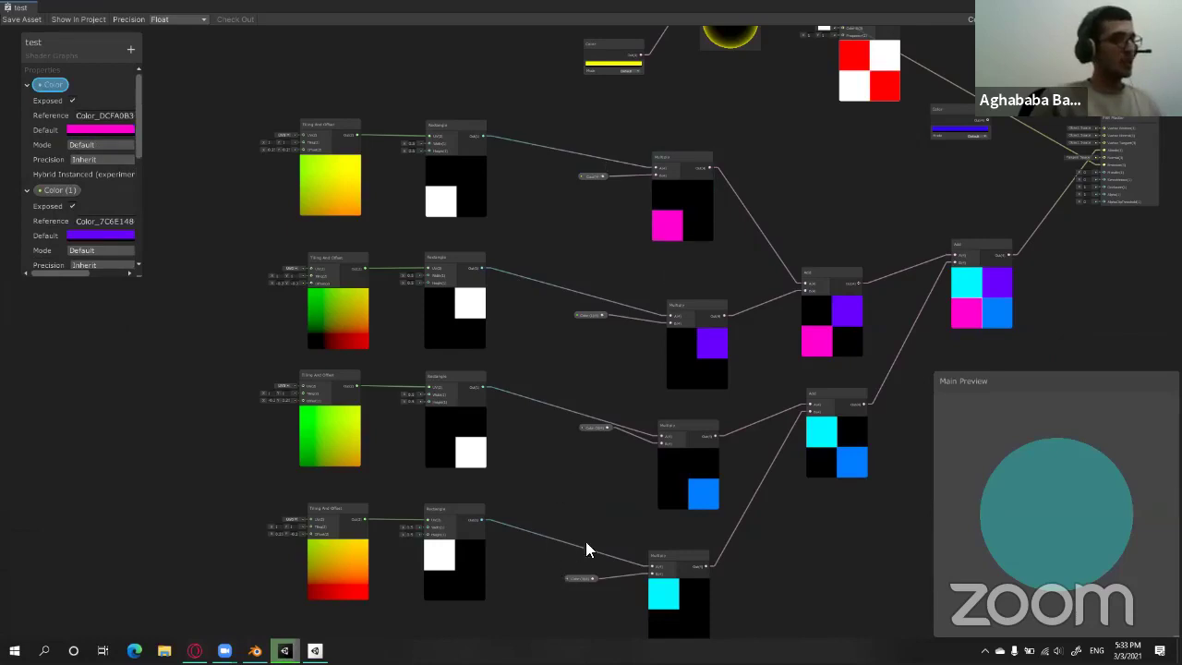
left_click(22, 20)
left_click(23, 20)
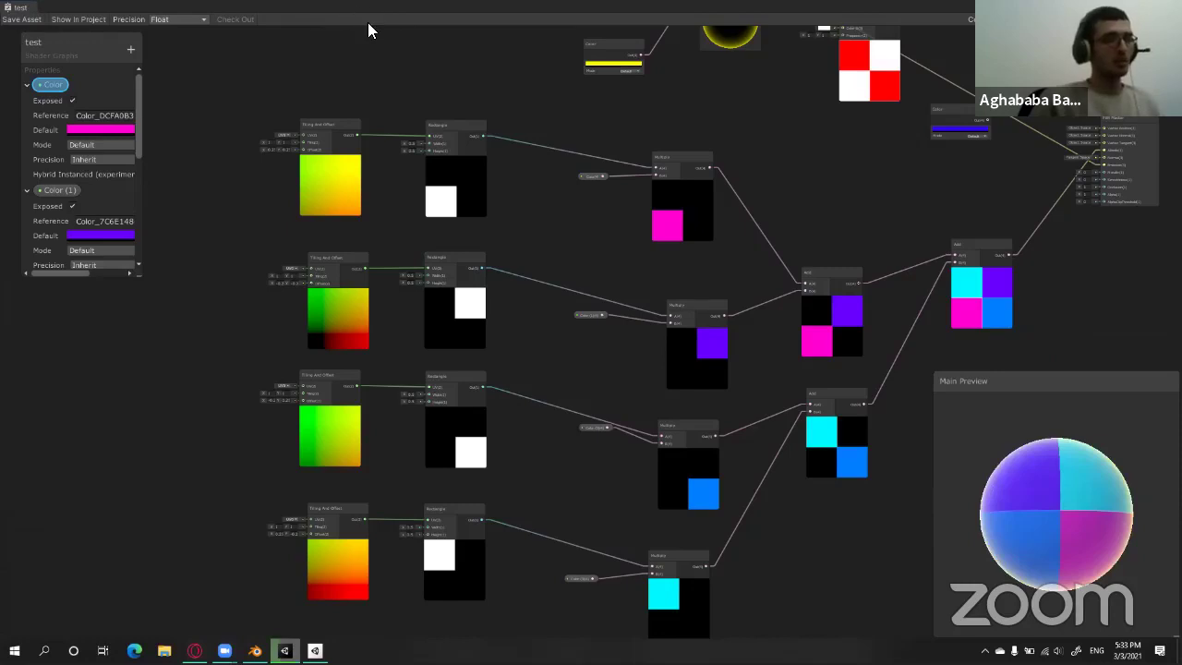
Return the Shader Graph to its docked size and apply the test material to the left monkey.
key("shift+space")
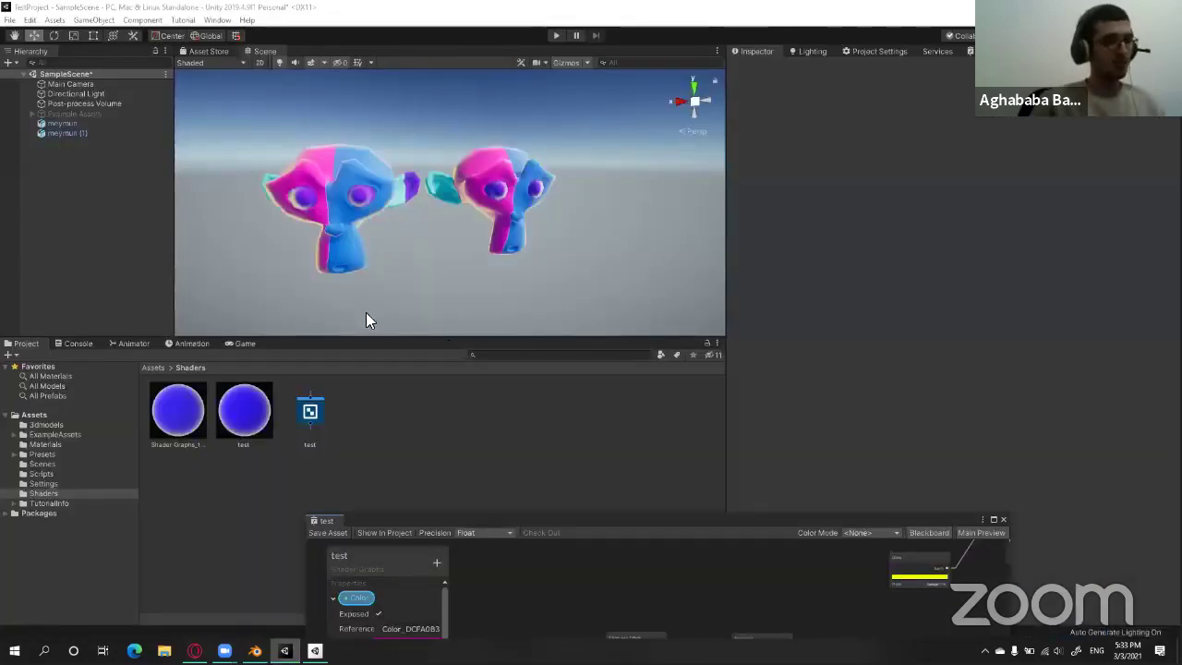
left_click(510, 205)
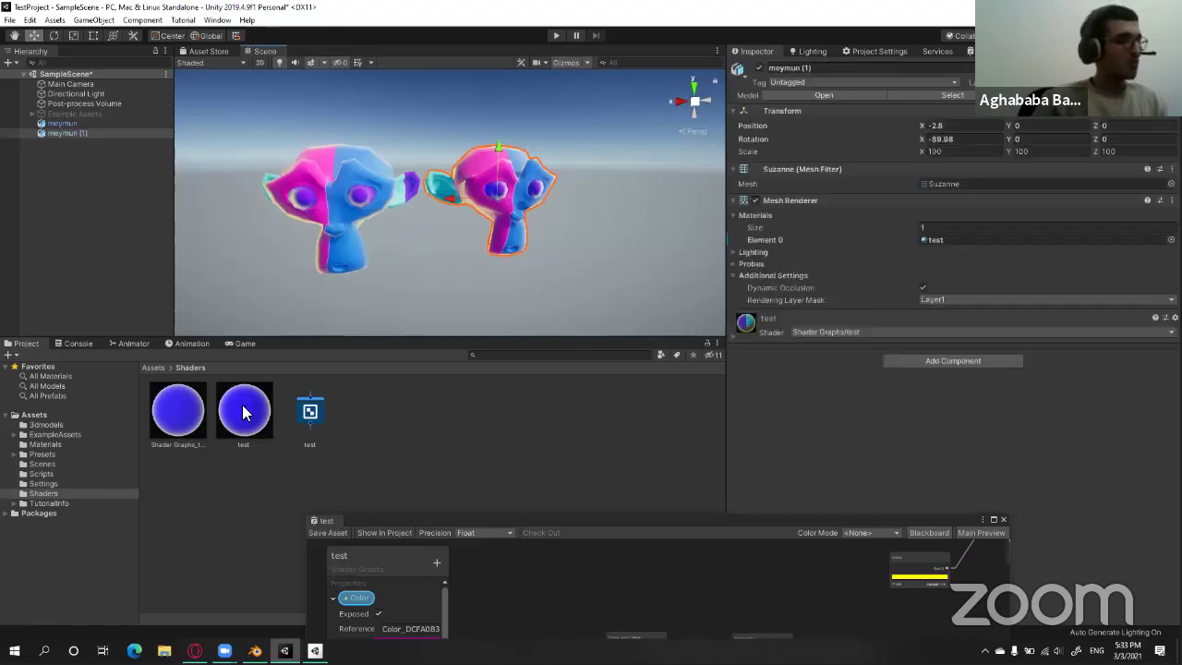
mouse_move(244, 418)
left_mouse_down()
mouse_move(357, 177)
mouse_move(343, 191)
left_mouse_up()
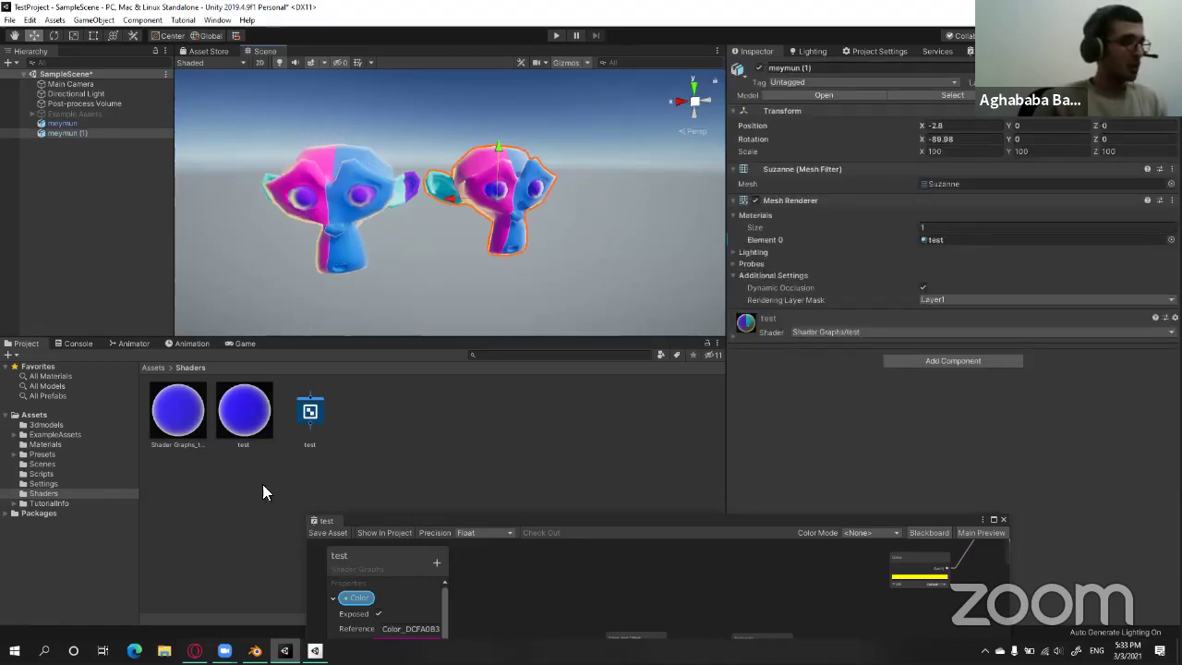
Rename the Shader Graphs_test material to test2 and apply it to the right monkey.
left_click(180, 428)
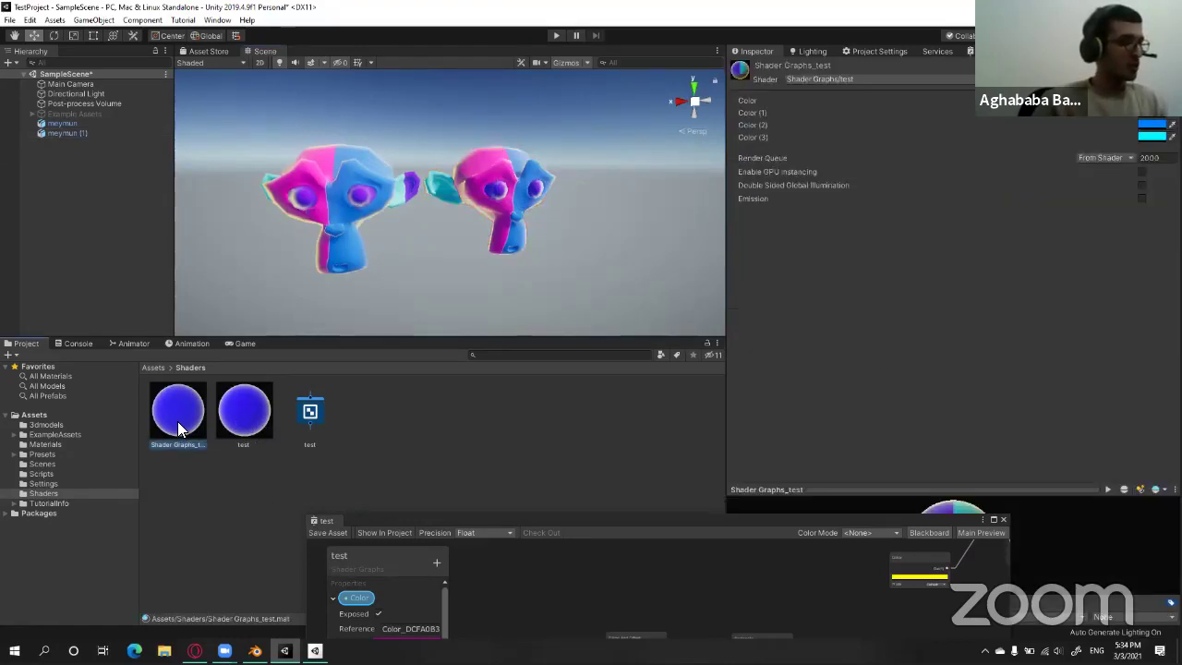
right_click(181, 432)
left_click(179, 427)
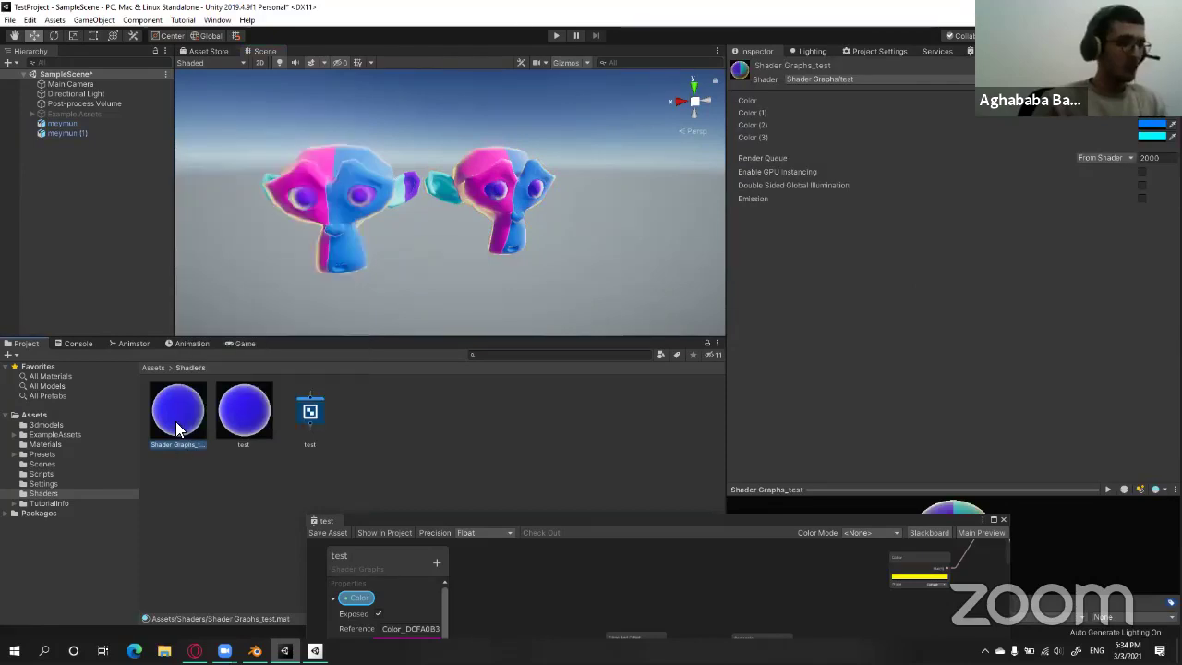
right_click(180, 428)
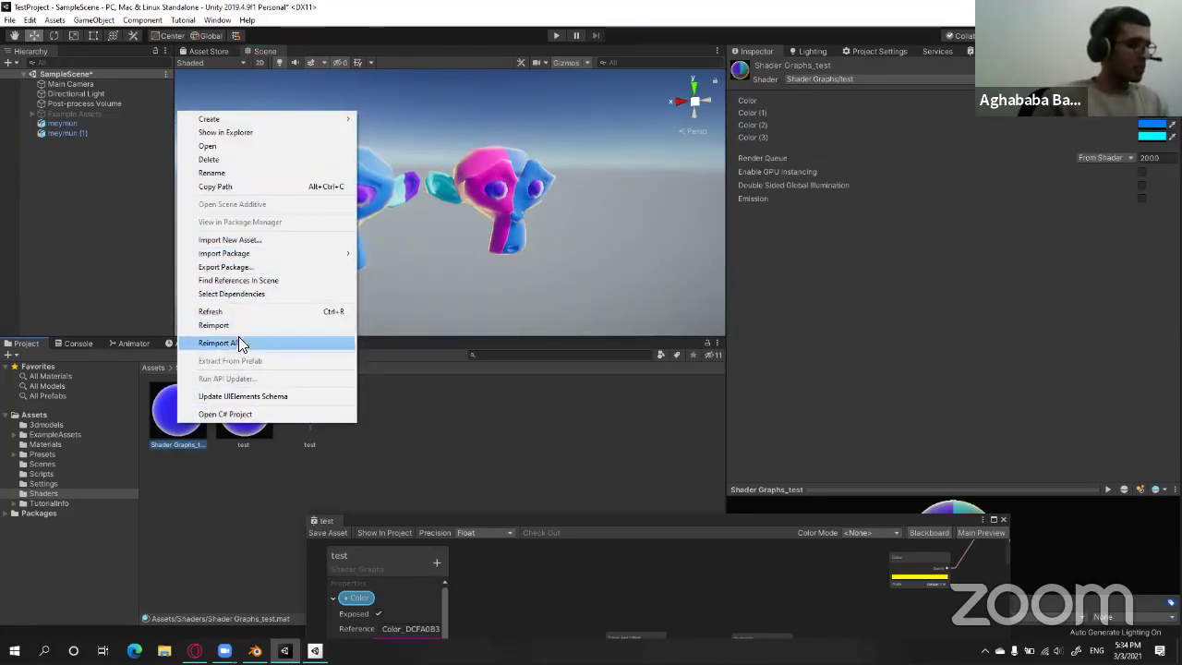
left_click(212, 172)
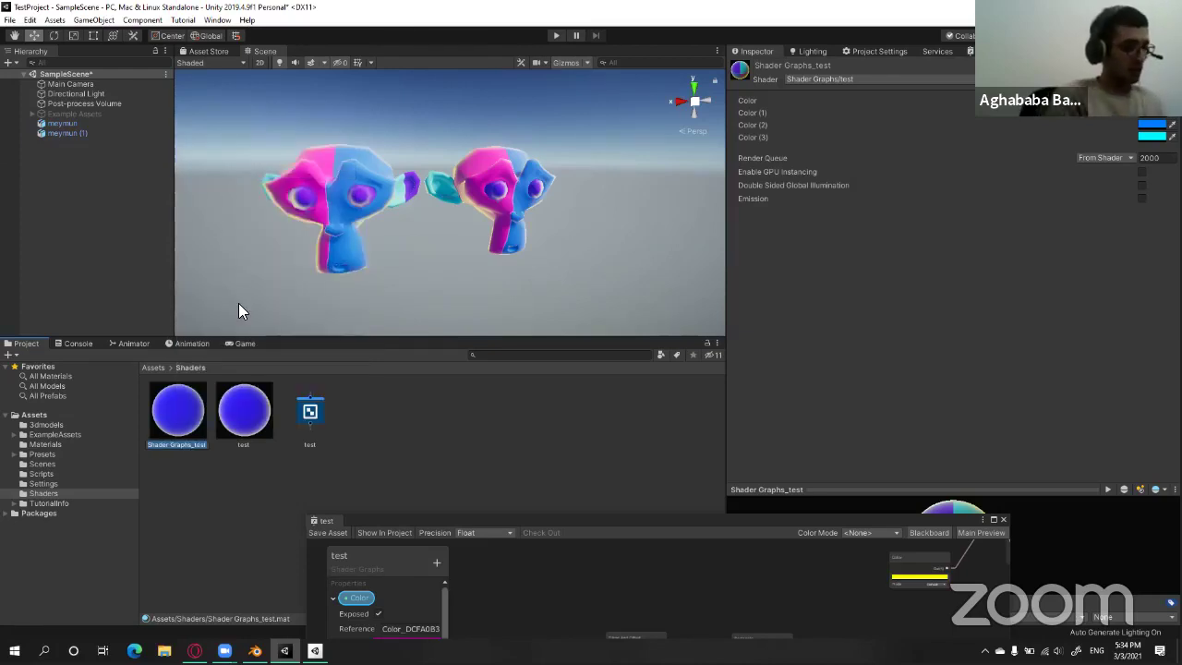
type("test")
type("2")
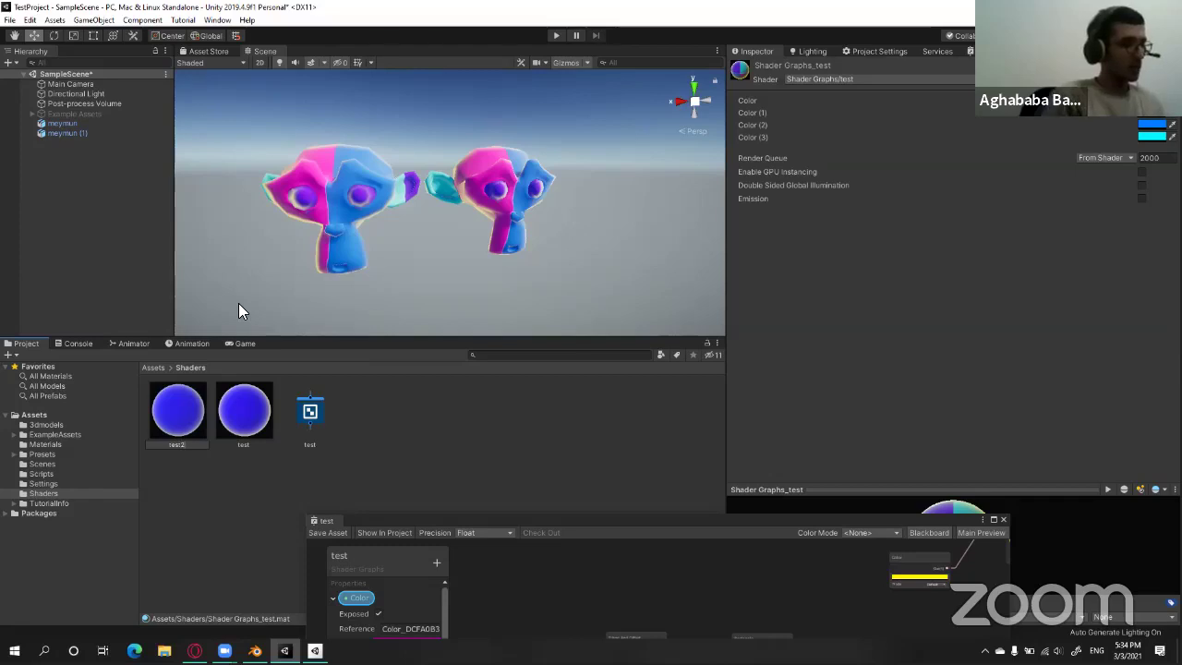
key("Return")
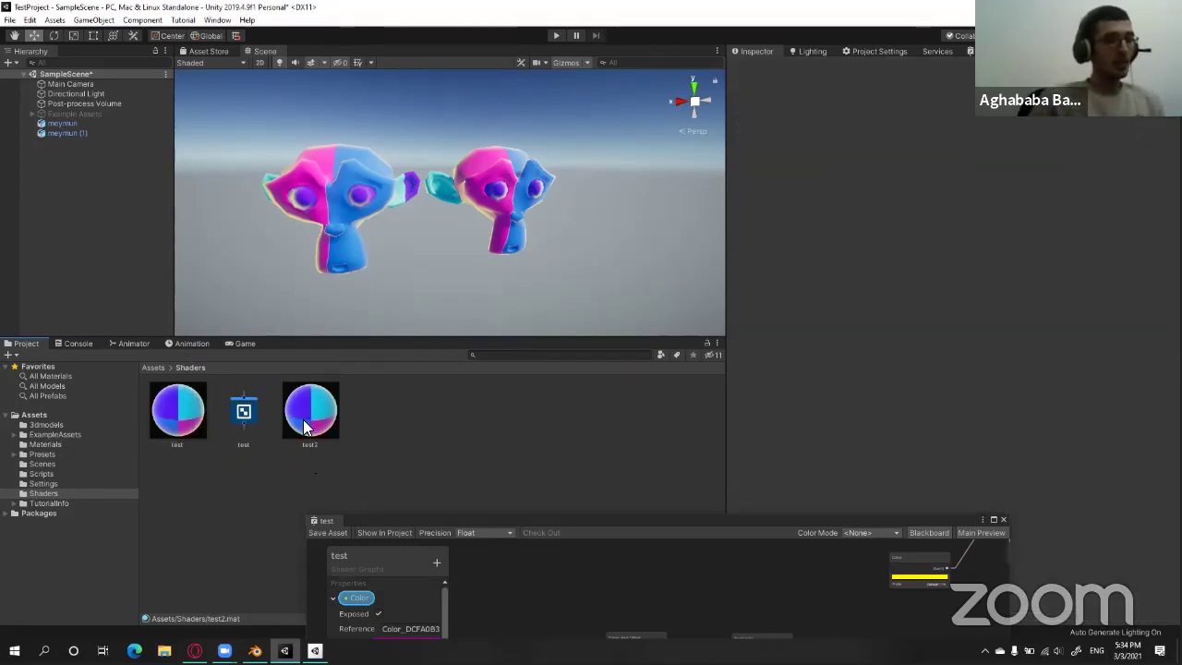
left_click_drag(314, 421, 464, 238)
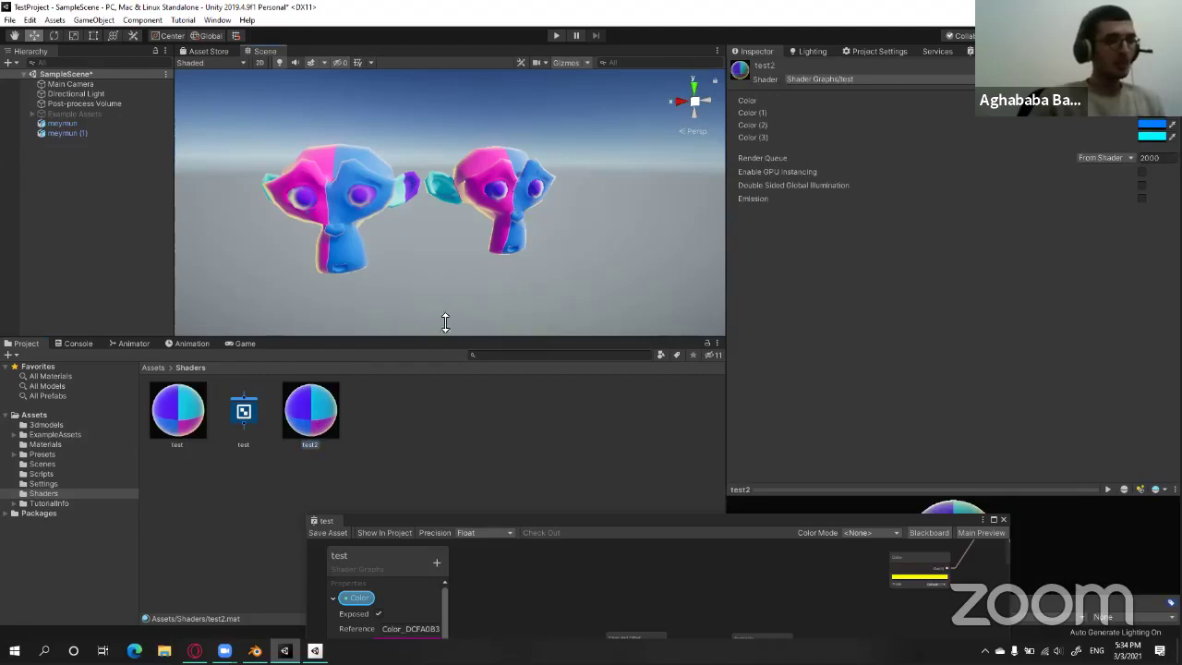
Set the test material's first Color to yellow.
left_click(211, 423)
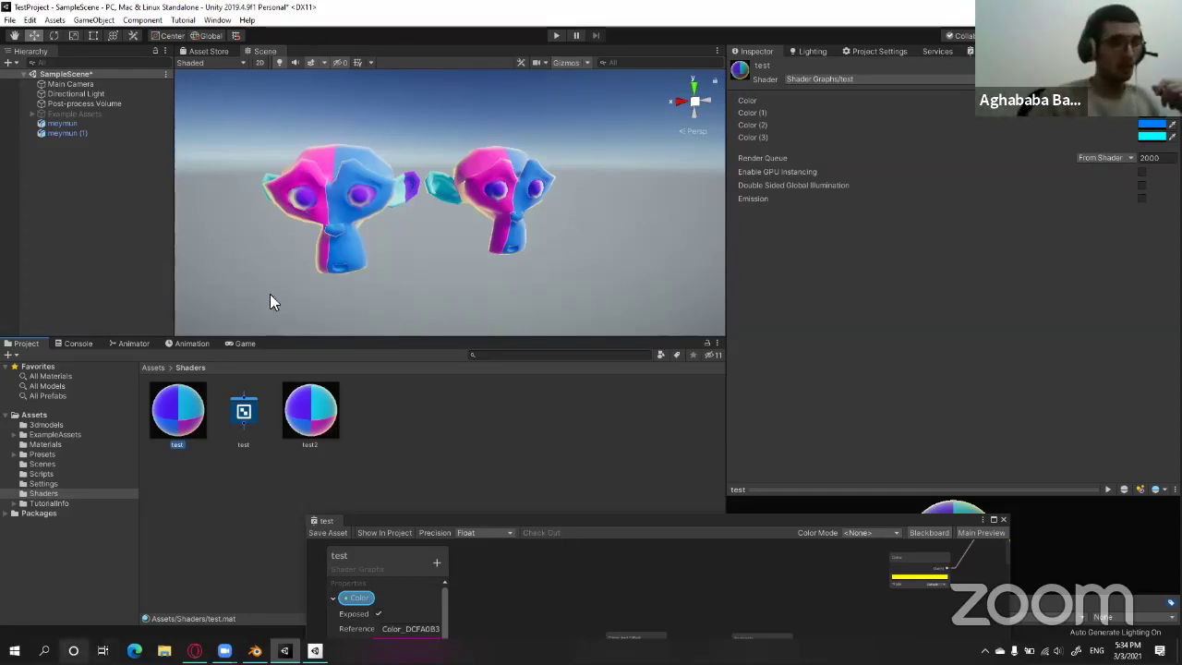
left_click(318, 420)
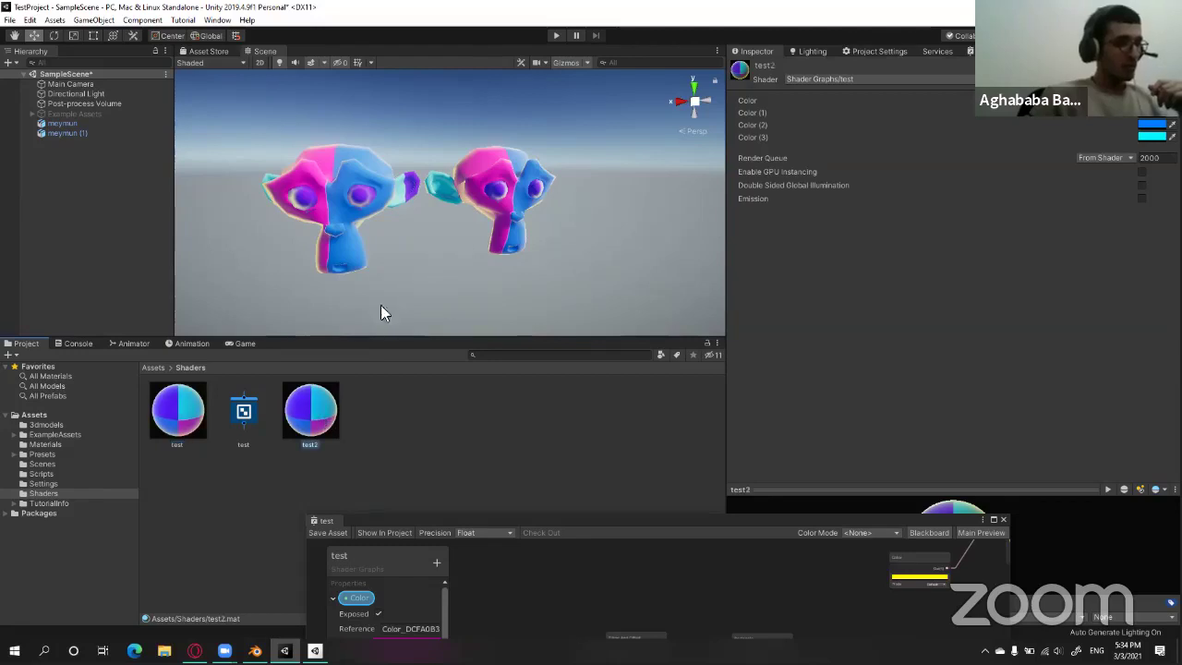
left_click(178, 416)
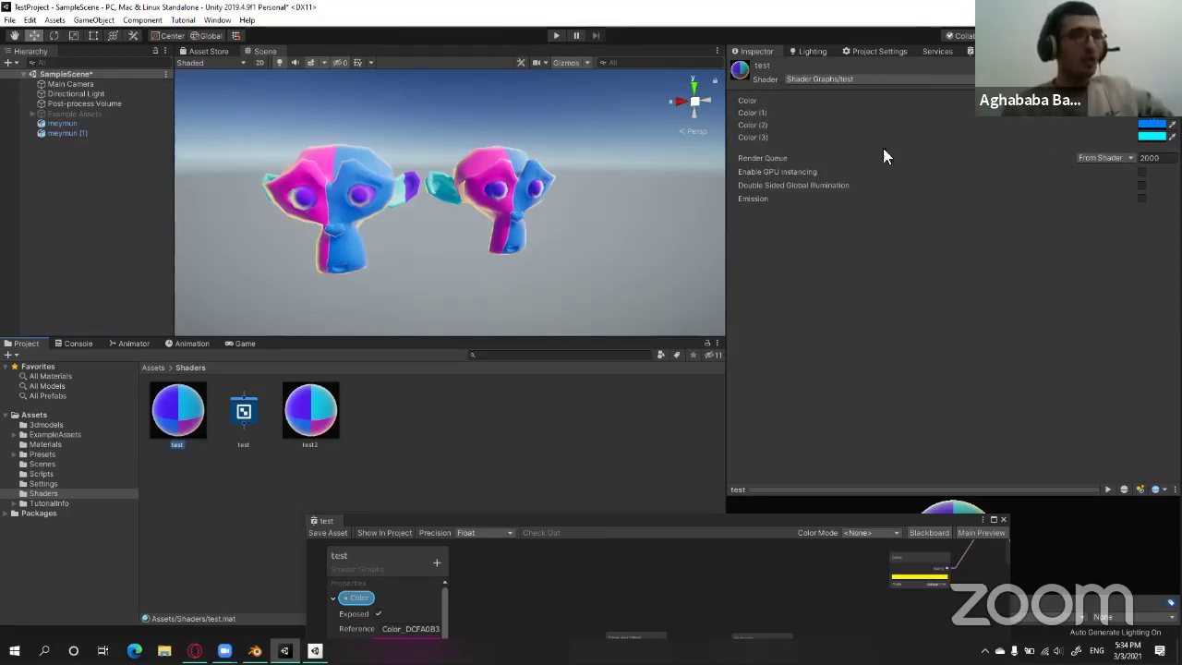
left_click(475, 118)
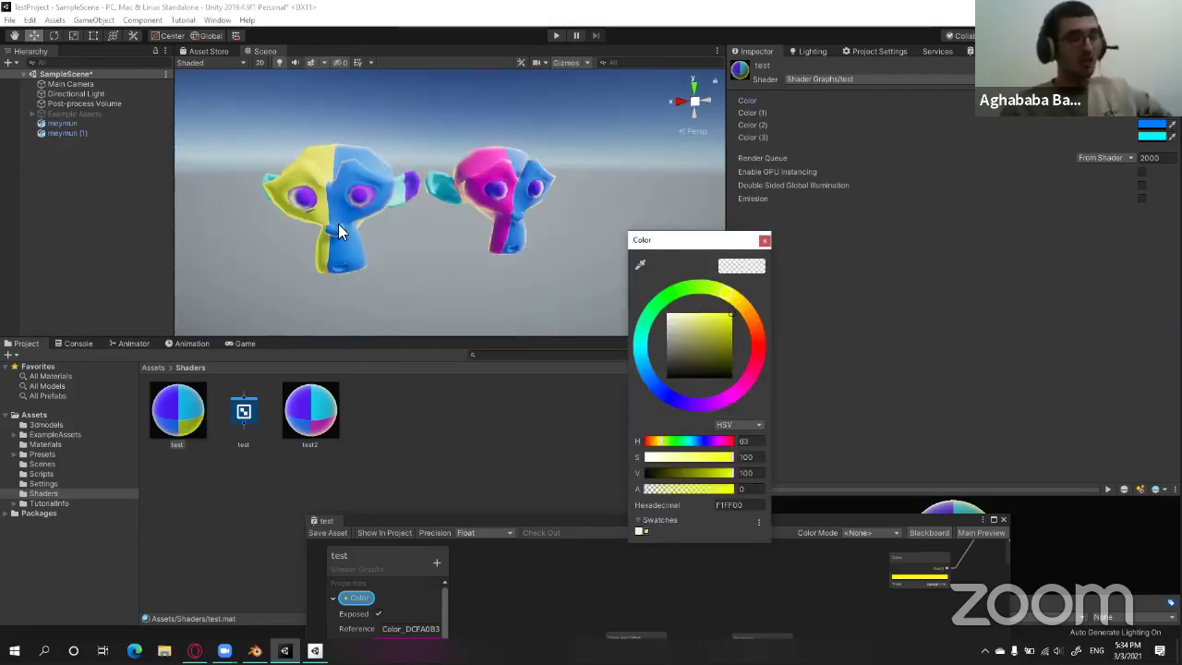
left_click(456, 436)
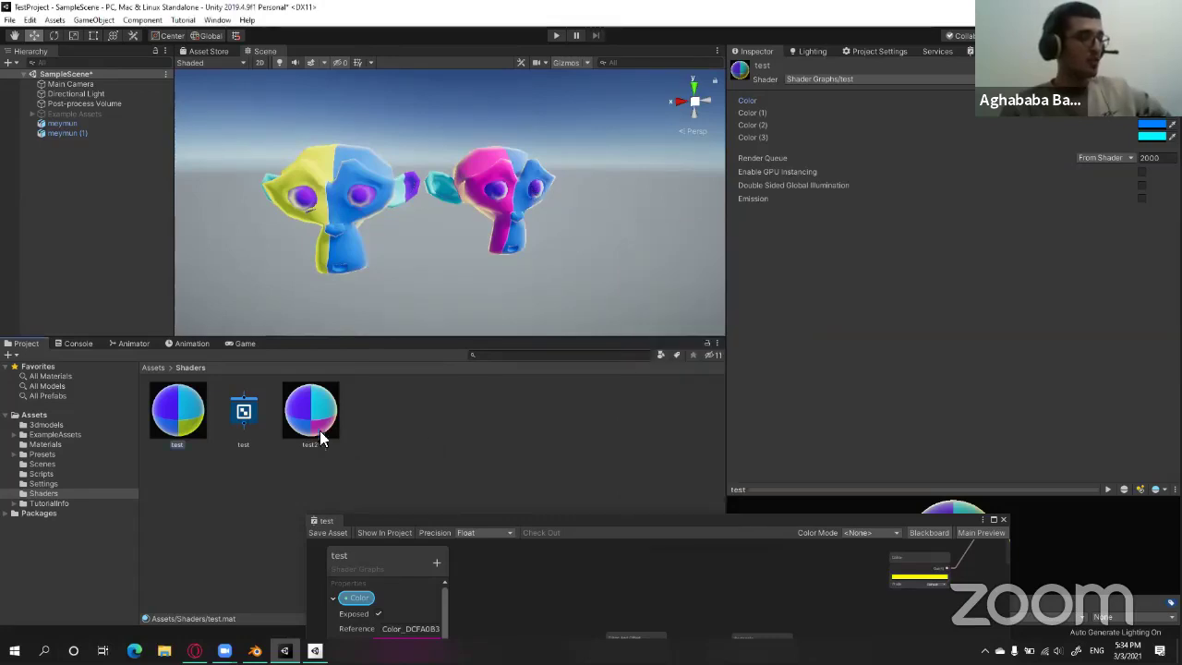
Set test2's first Color to near-black 330D1C and centre the right monkey in view.
left_click(316, 432)
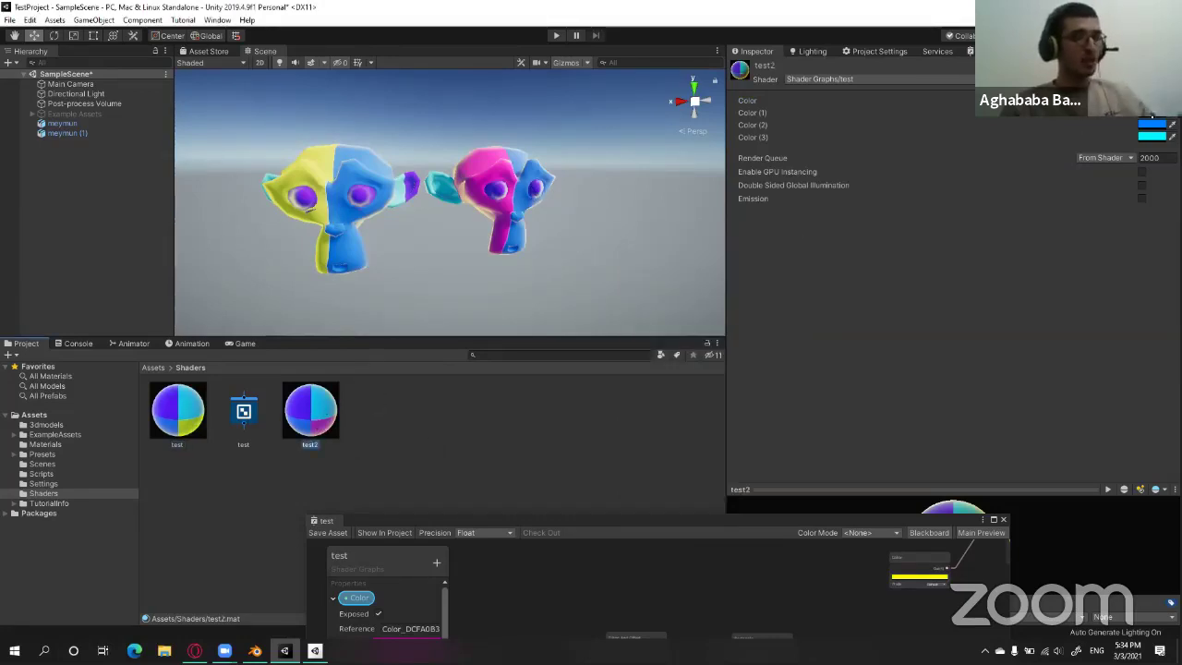
left_click(1135, 102)
left_click_drag(700, 325, 662, 391)
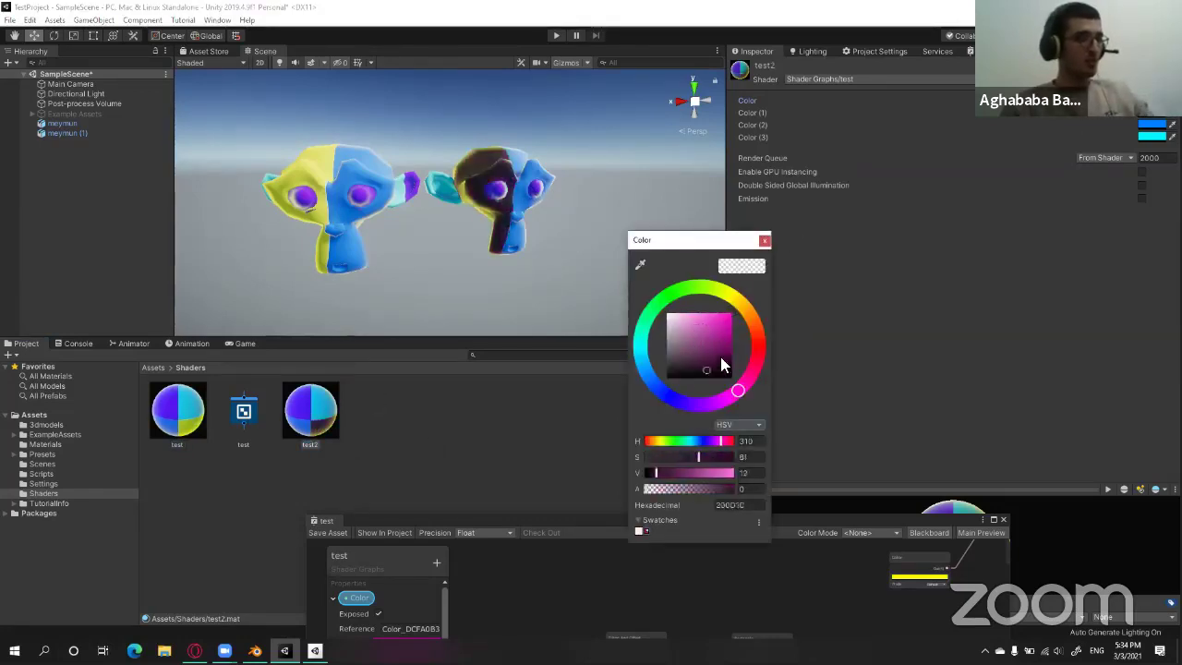
left_click(982, 287)
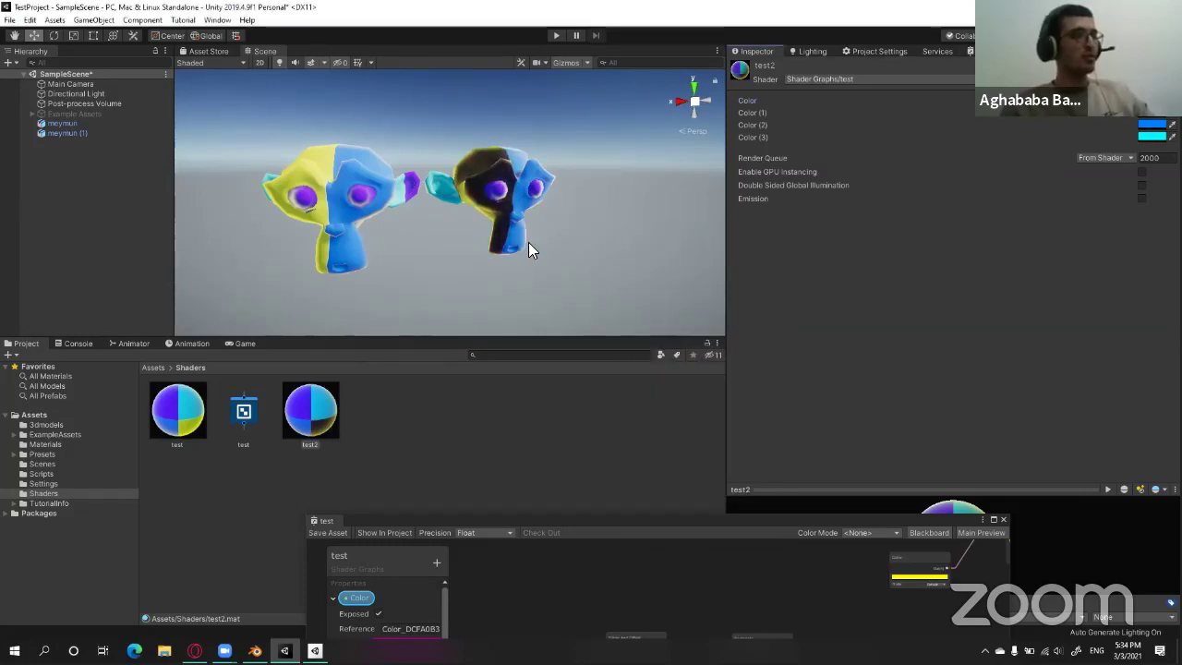
left_click_drag(544, 240, 462, 237)
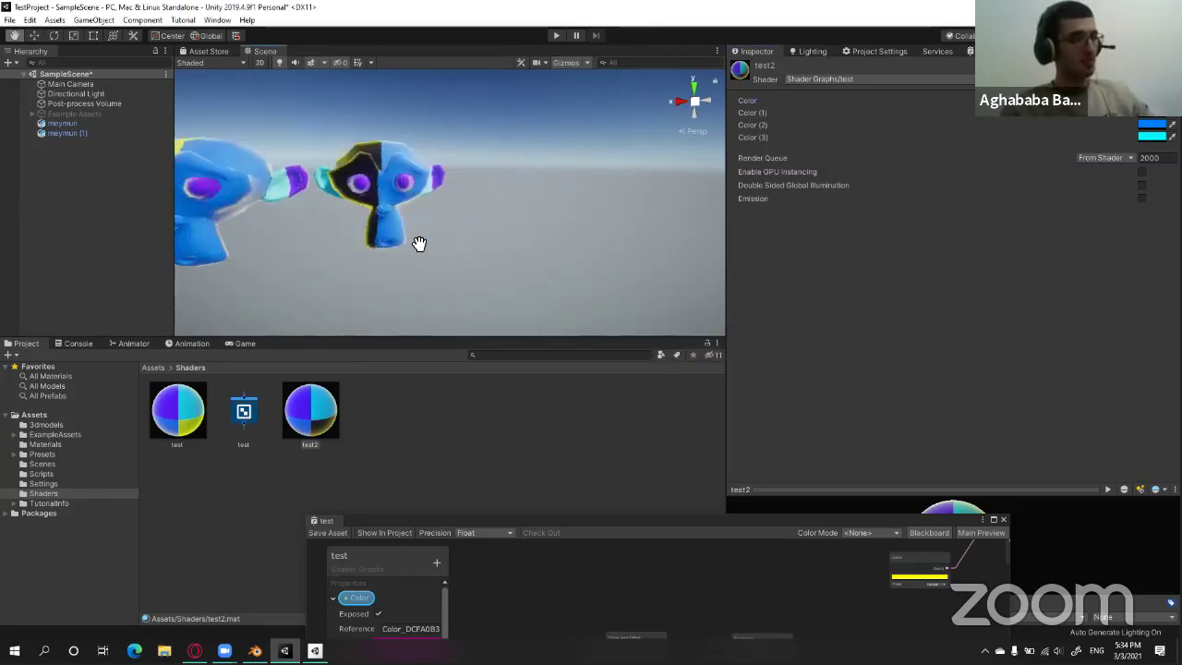
Set test2's first Color to hue 304 with full saturation and value, a bright magenta.
right_click(436, 418)
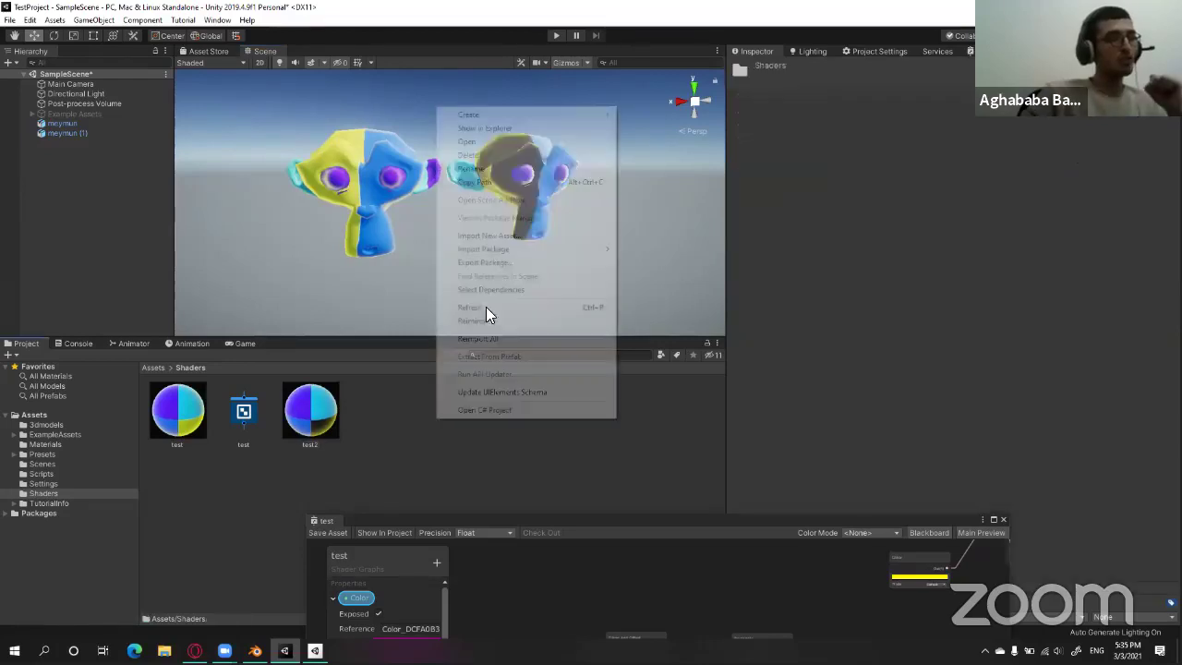
mouse_move(548, 112)
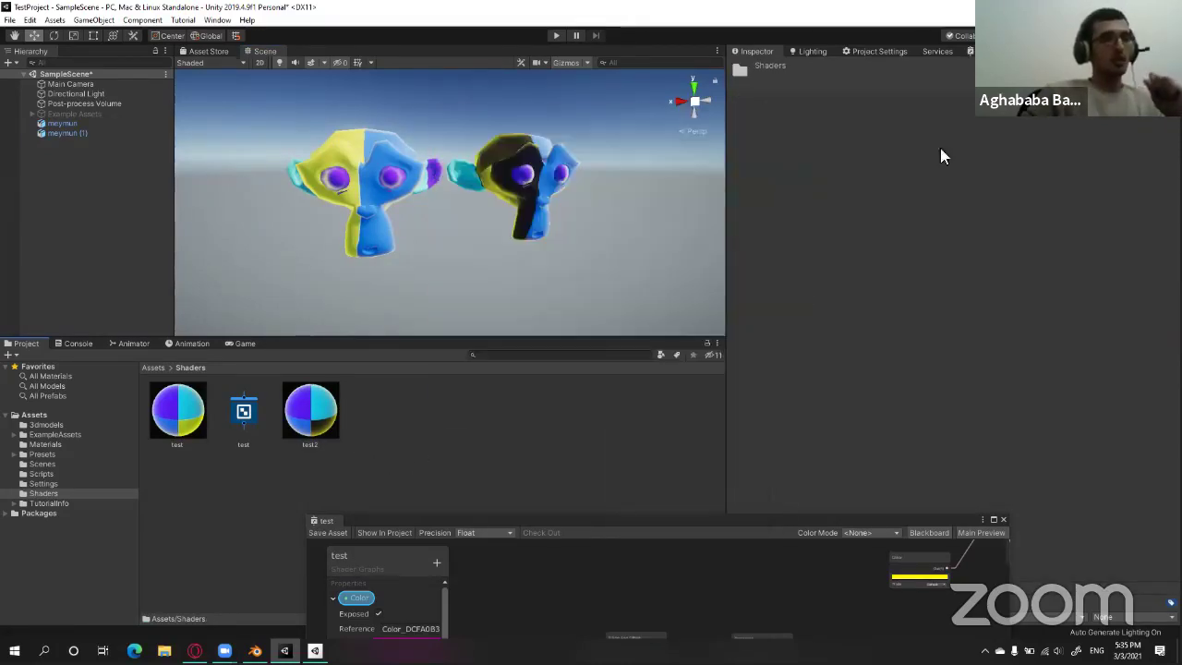
left_click(341, 434)
left_click(312, 411)
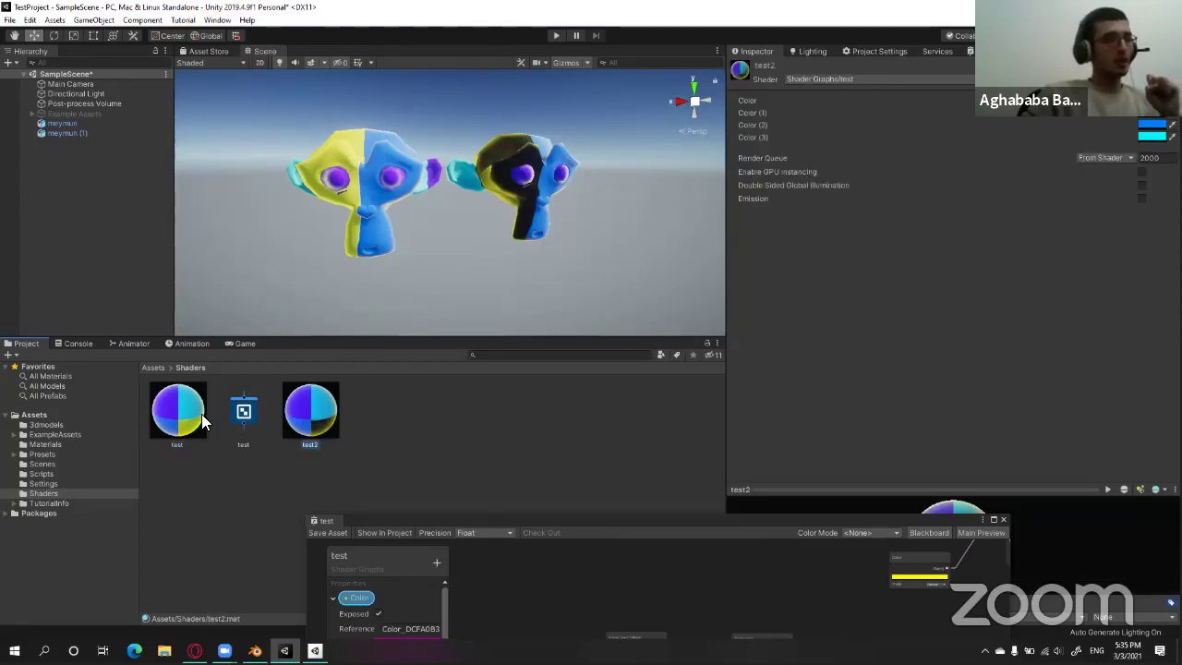
left_click(646, 552)
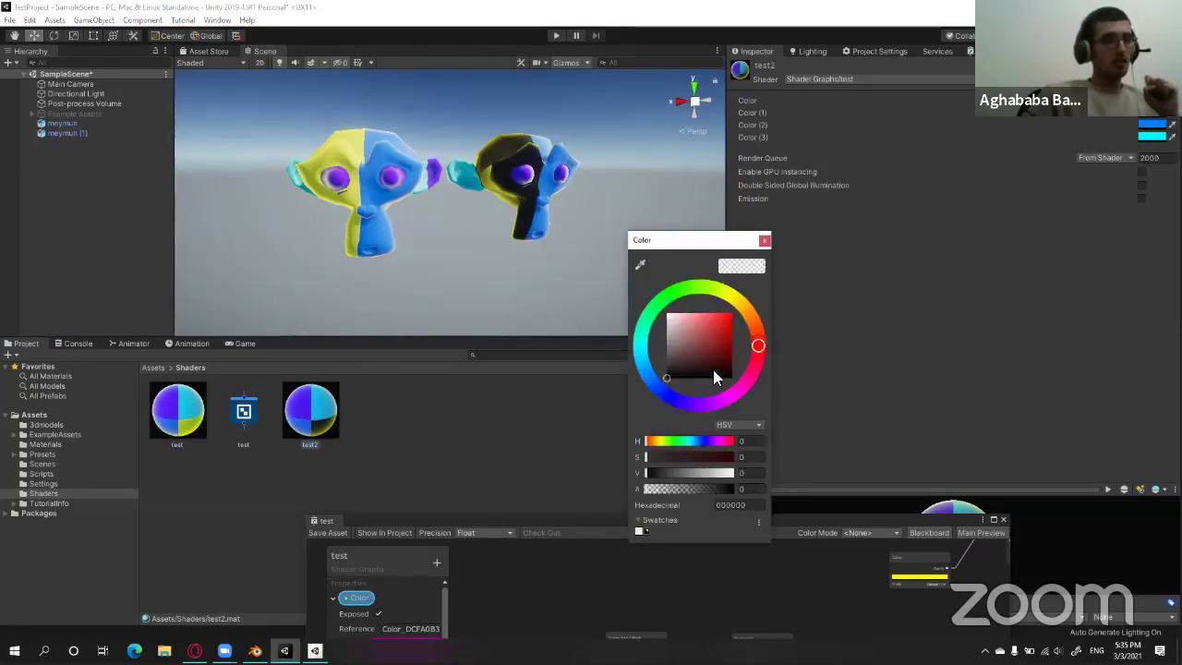
left_click(731, 394)
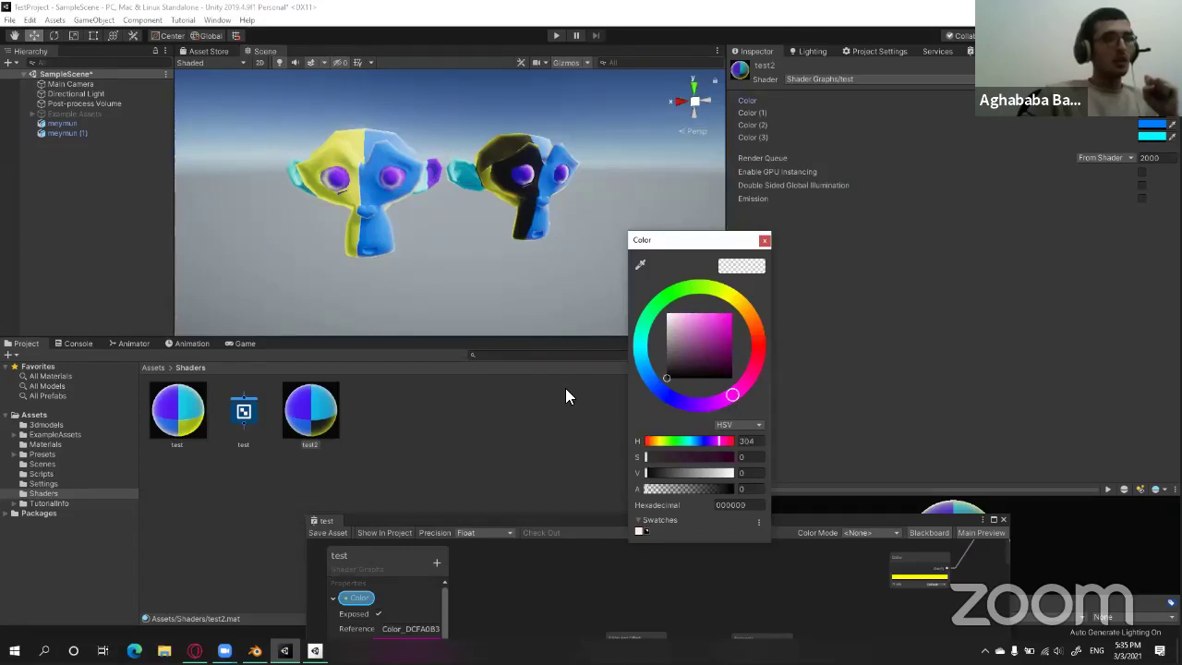
left_click_drag(716, 323, 747, 311)
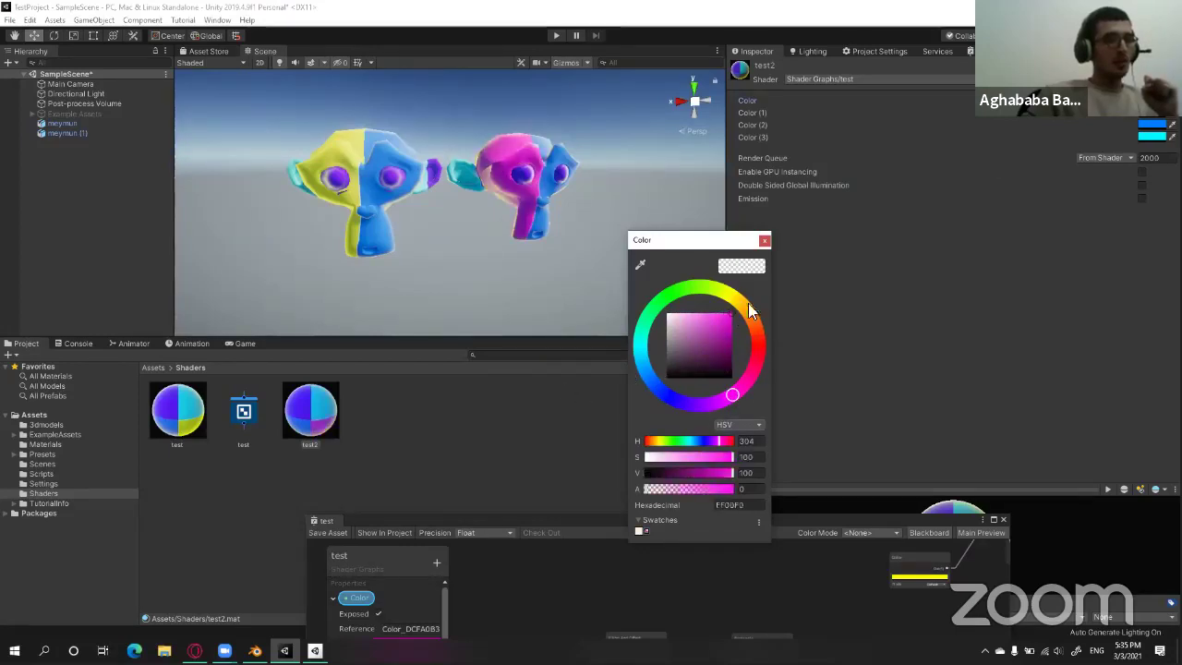
mouse_move(561, 238)
right_mouse_down()
mouse_move(537, 253)
mouse_move(853, 183)
right_mouse_up()
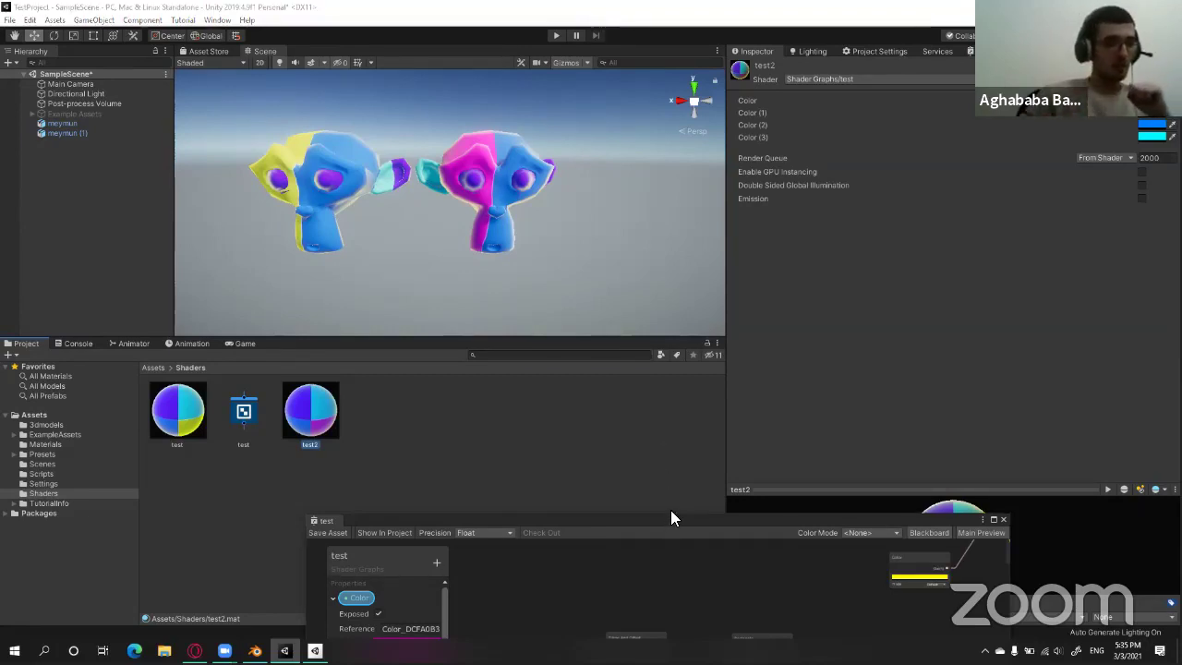
Maximize the test Shader Graph to fill the editor and zoom into the nodes.
left_click_drag(670, 509, 920, 77)
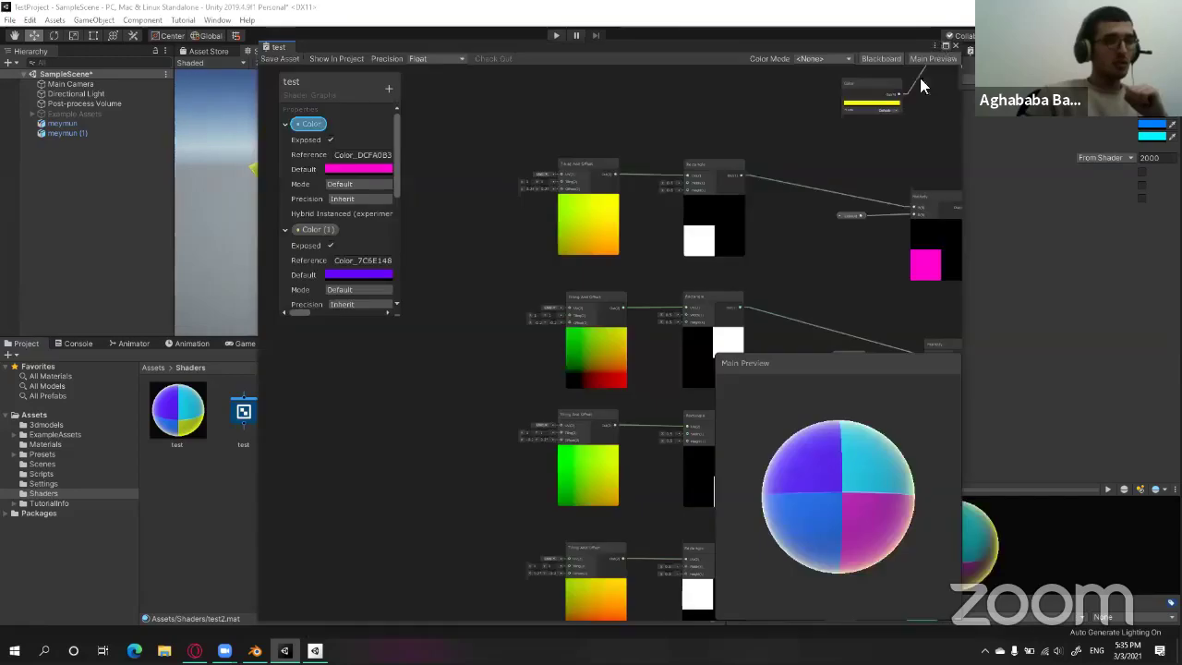
key("shift+space")
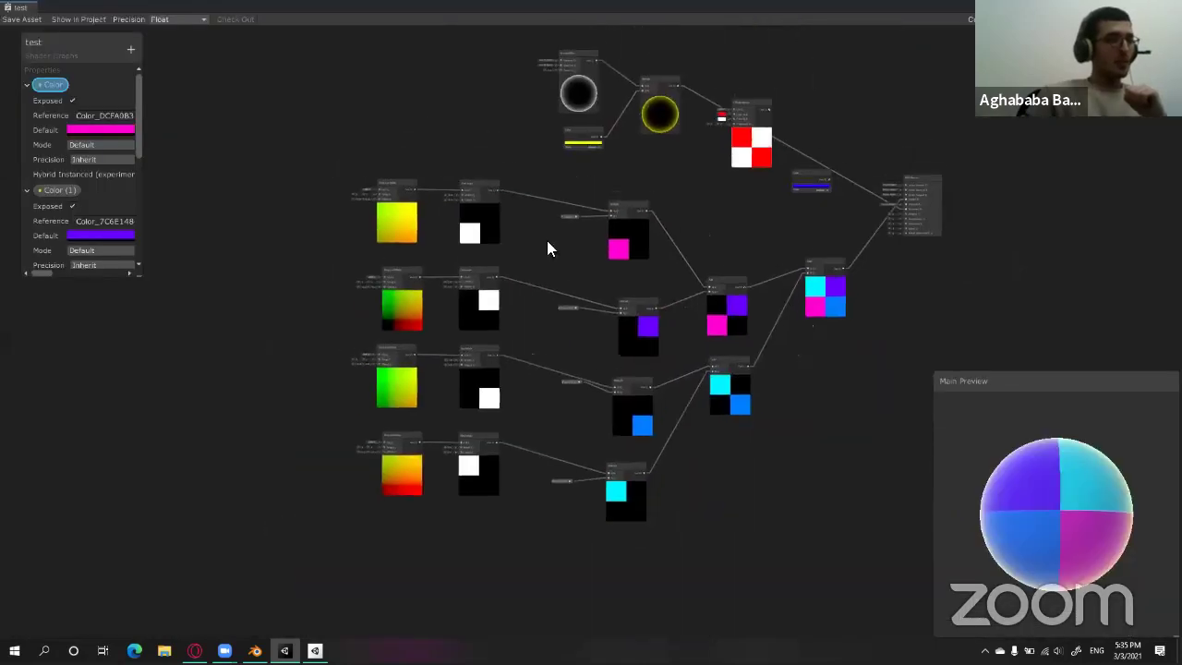
scroll(842, 114, "up", 2)
scroll(368, 274, "up", 2)
scroll(127, 90, "up", 2)
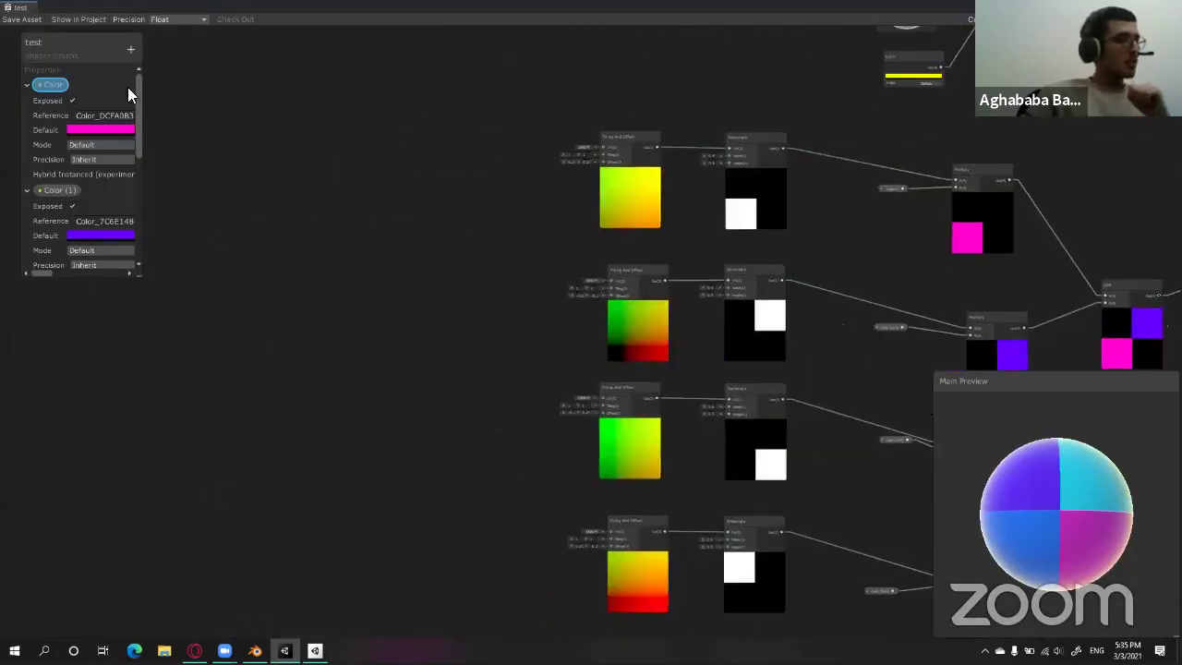
scroll(150, 70, "up", 1)
Show the Blackboard's list of property types that can be added.
right_click(362, 183)
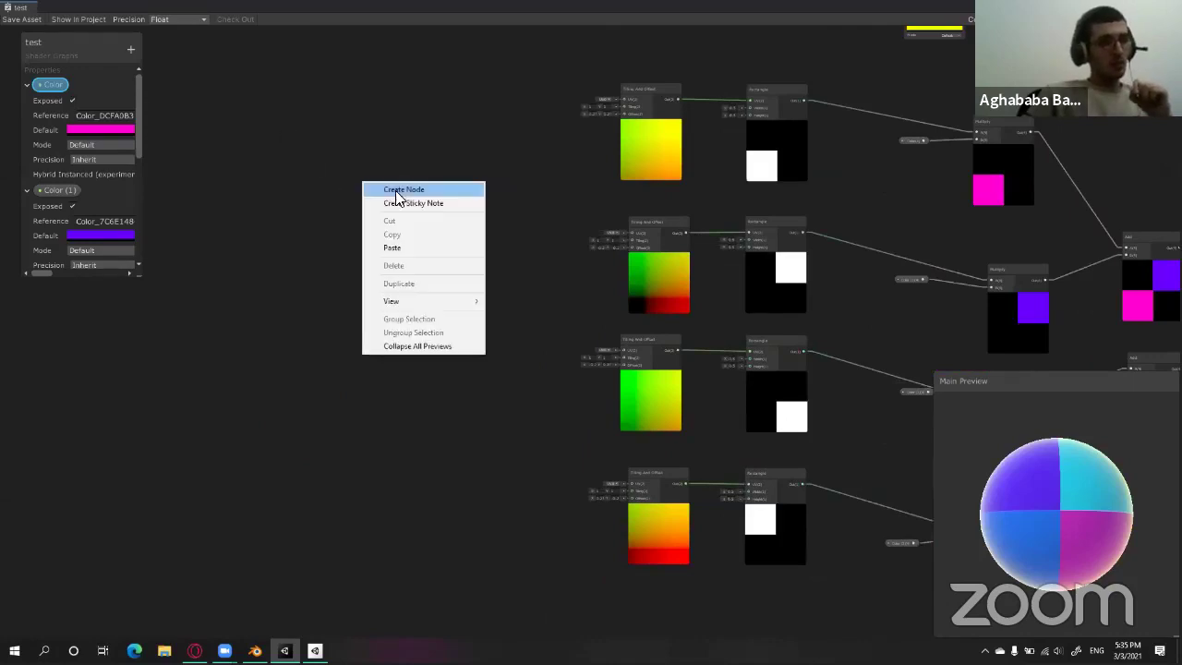
left_click(159, 81)
left_click(131, 49)
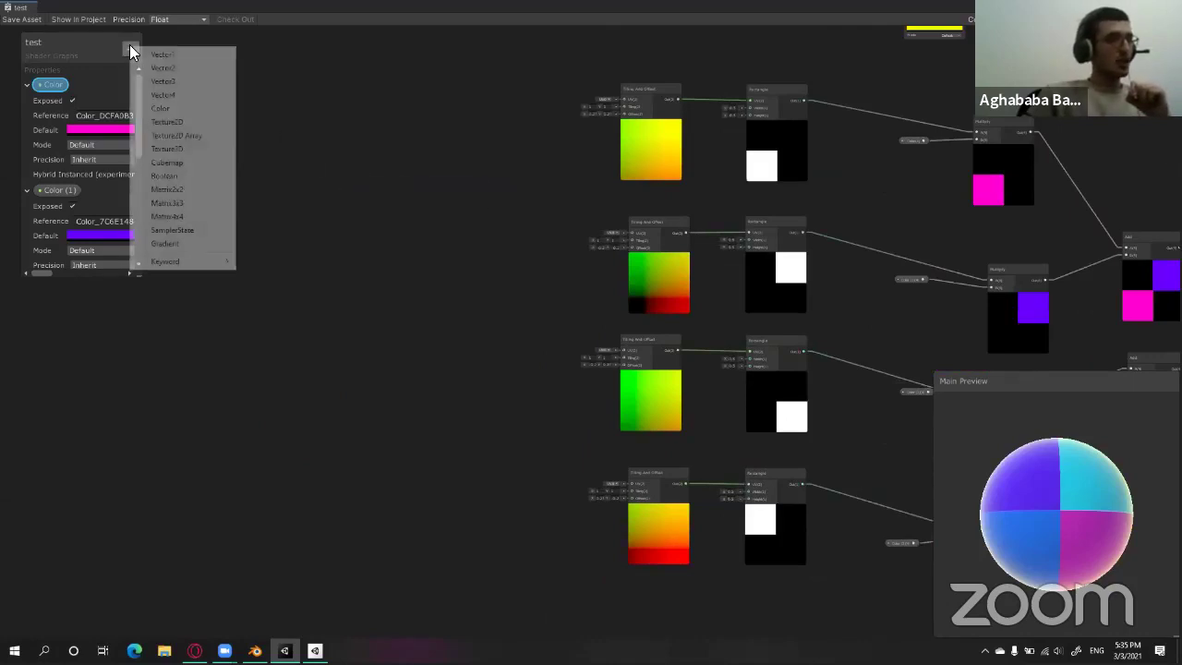
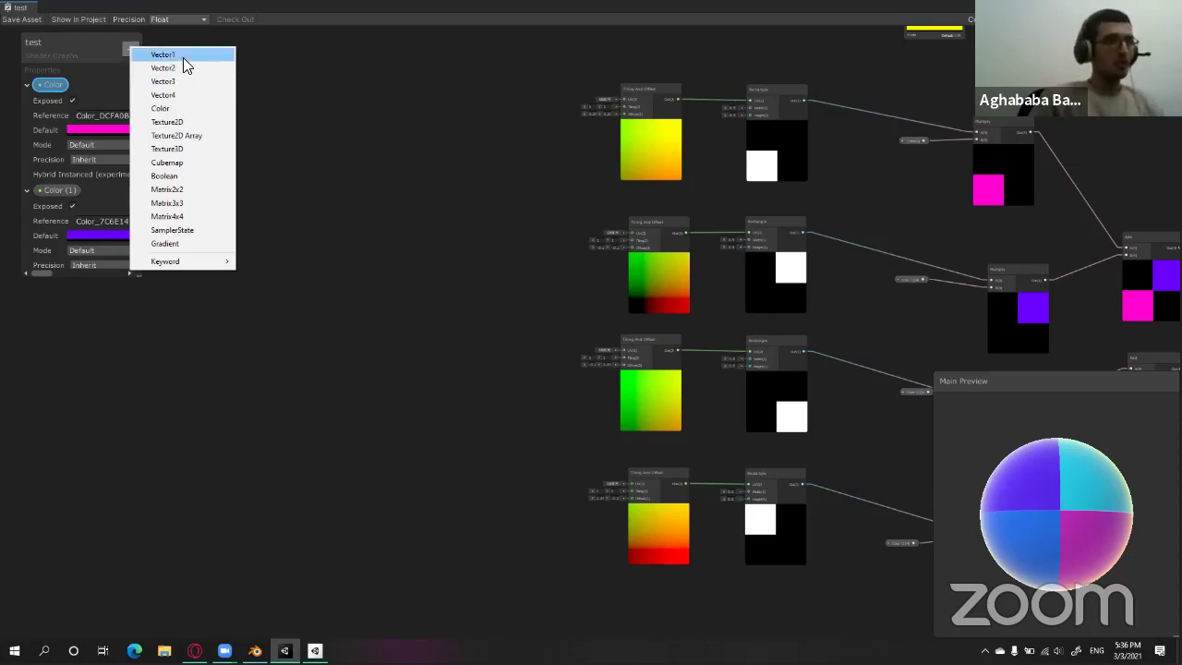
Create a Vector1 property named T with default 1 and place it on the graph.
left_click(182, 57)
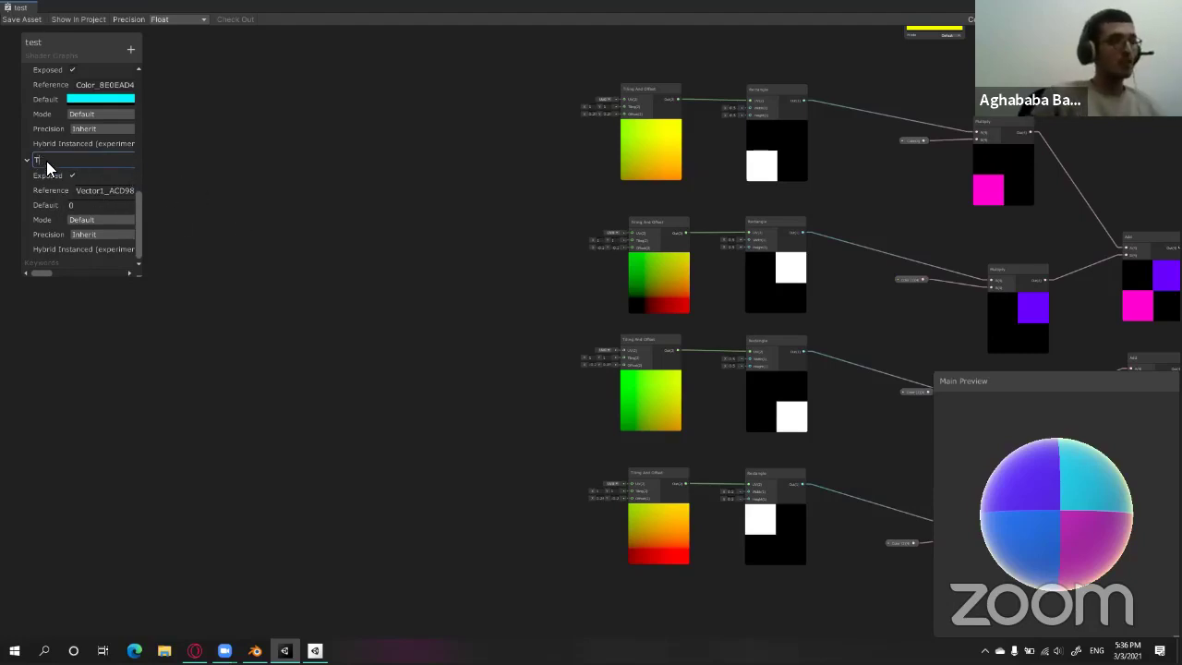
key("Return")
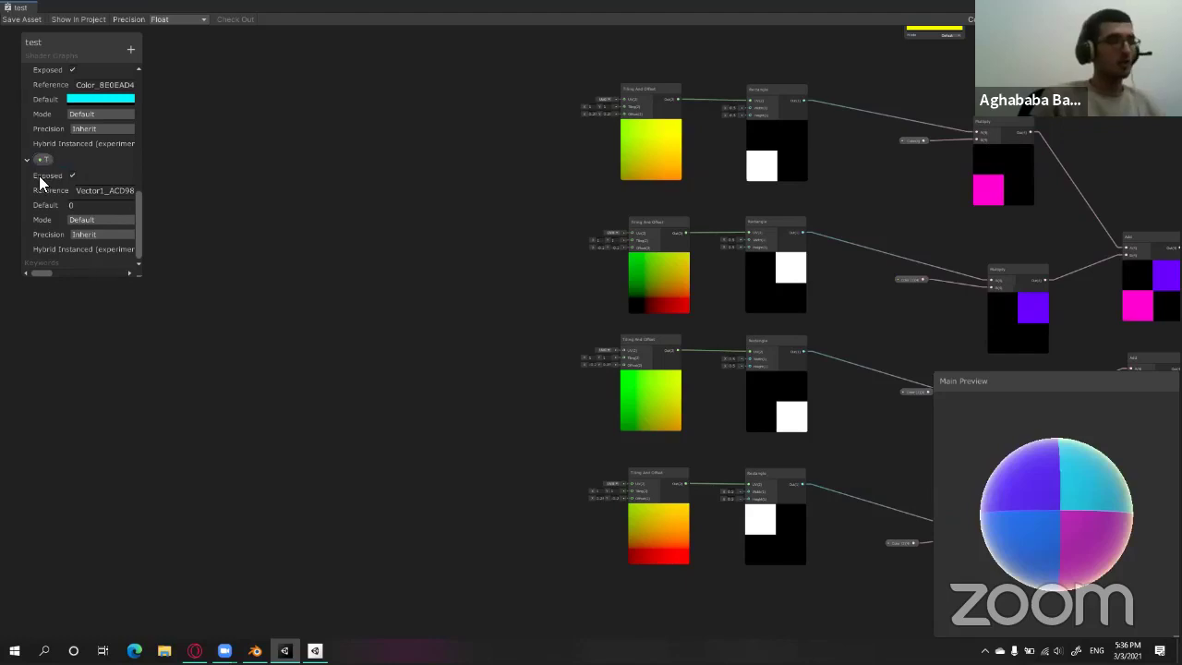
left_click_drag(42, 160, 352, 247)
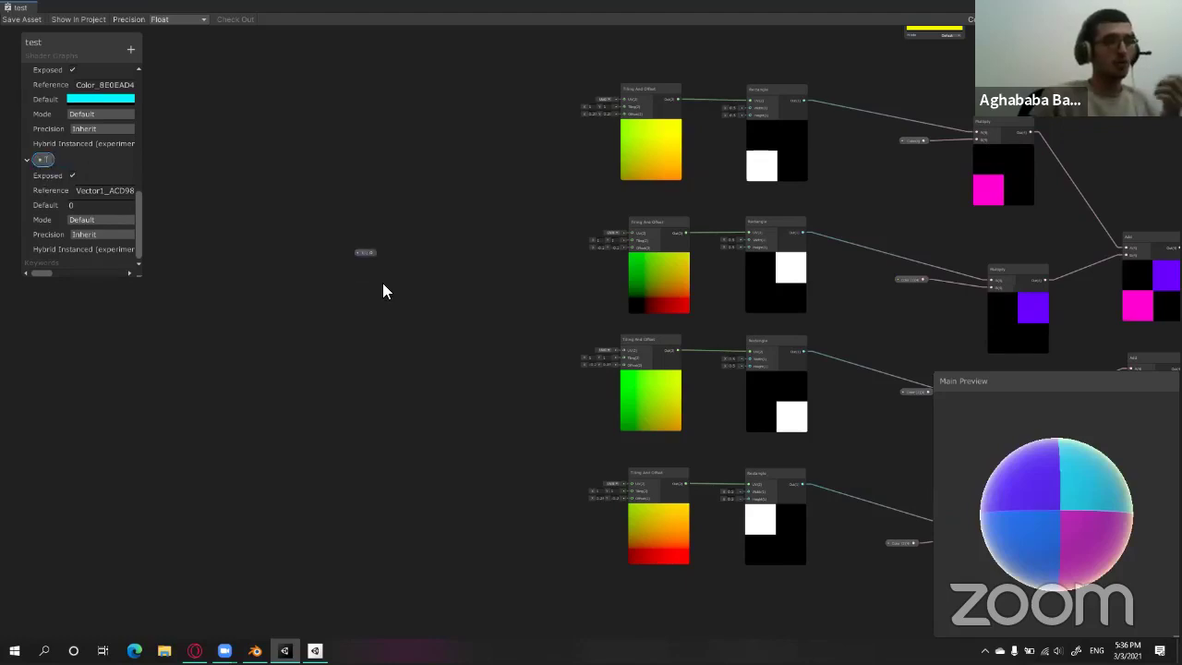
left_click(102, 205)
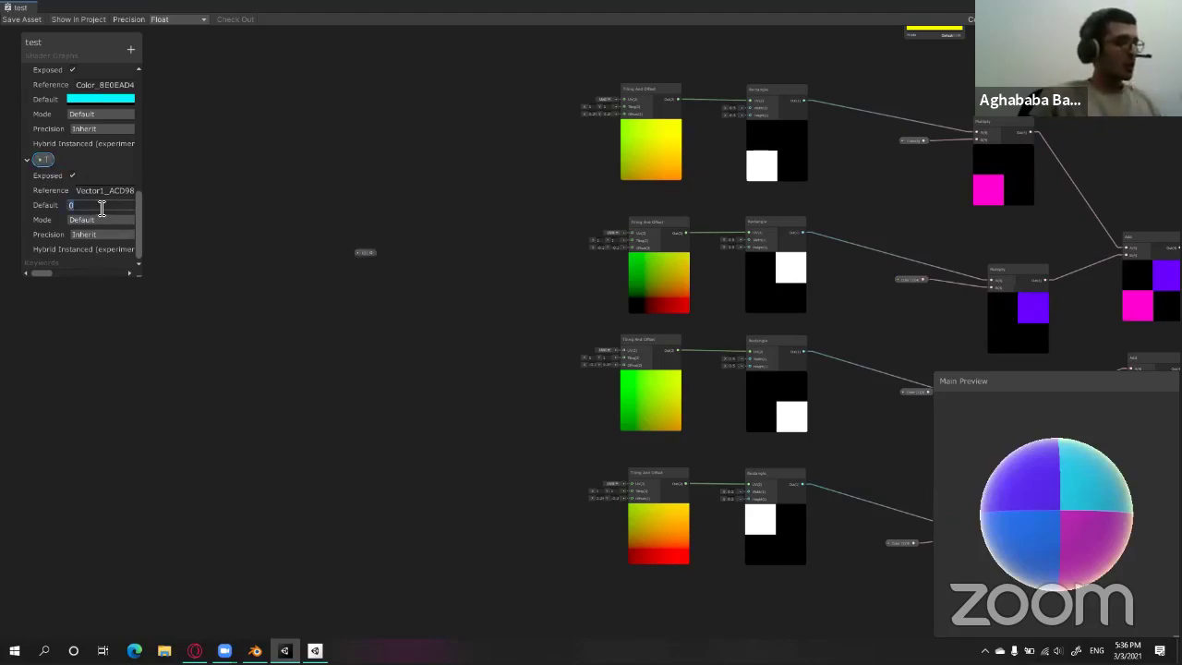
type("1")
left_click(195, 223)
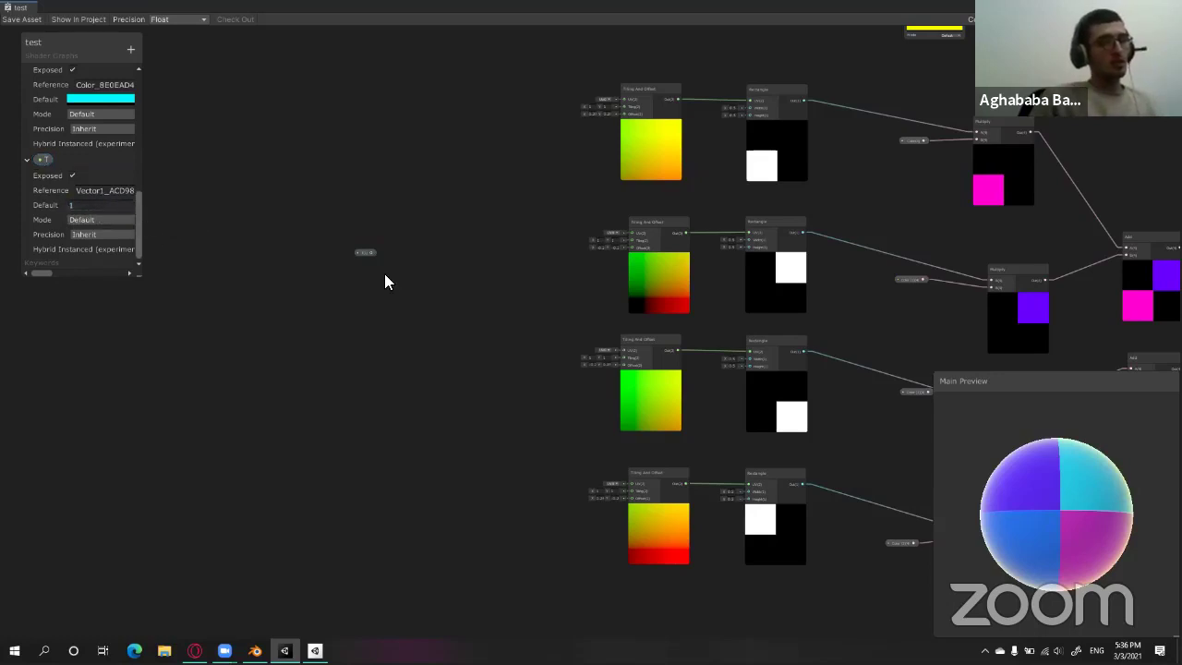
left_click_drag(374, 252, 558, 195)
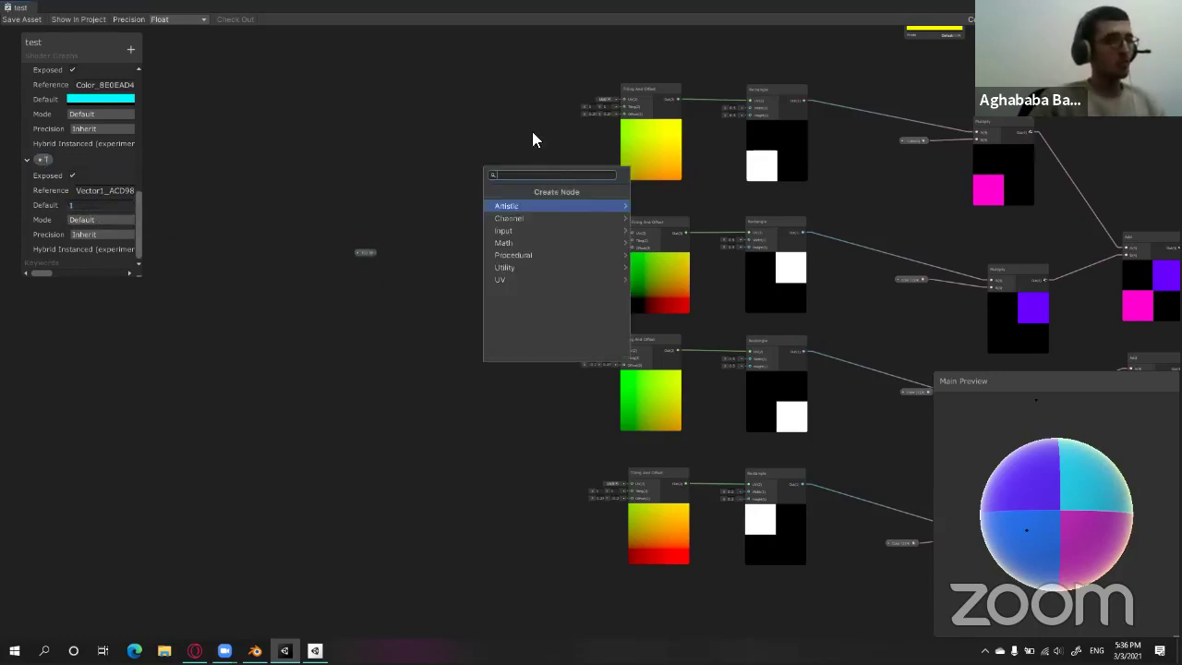
Connect T to the first Tiling And Offset node's Tiling input.
left_click(519, 137)
scroll(519, 137, "up", 3)
scroll(138, 411, "up", 1)
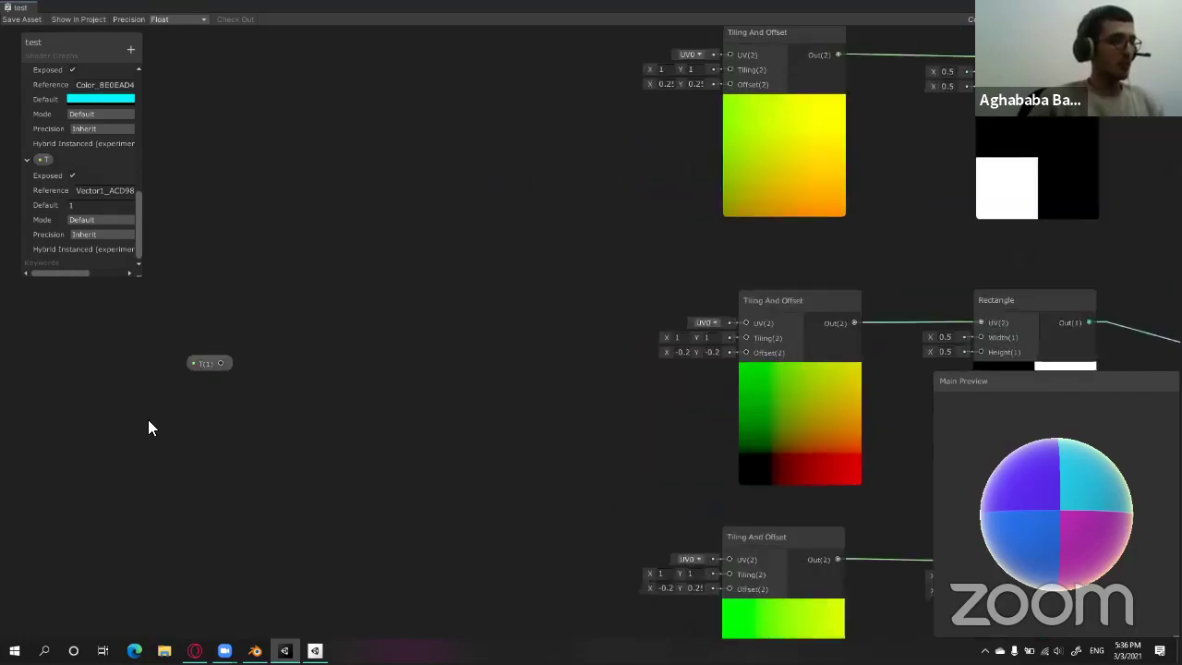
scroll(277, 438, "up", 1)
mouse_move(231, 425)
left_mouse_down()
mouse_move(390, 462)
mouse_move(663, 140)
left_mouse_up()
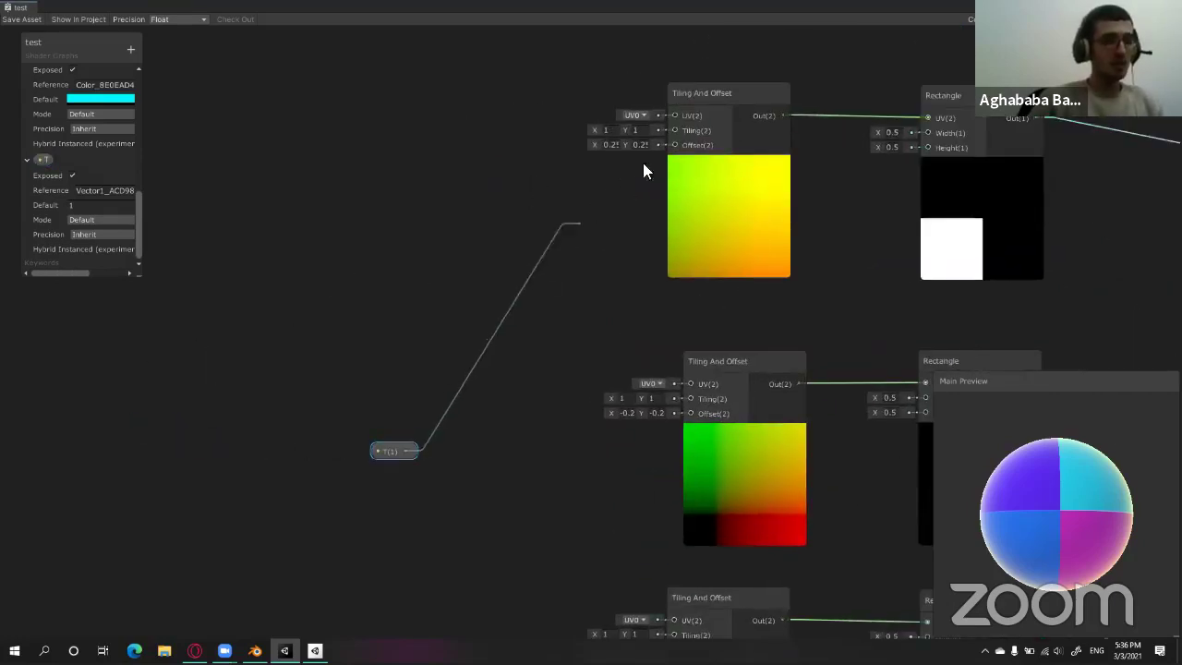
Set the second Tiling And Offset's Tiling X to 1.8, then undo it back to 1.
scroll(474, 324, "down", 5)
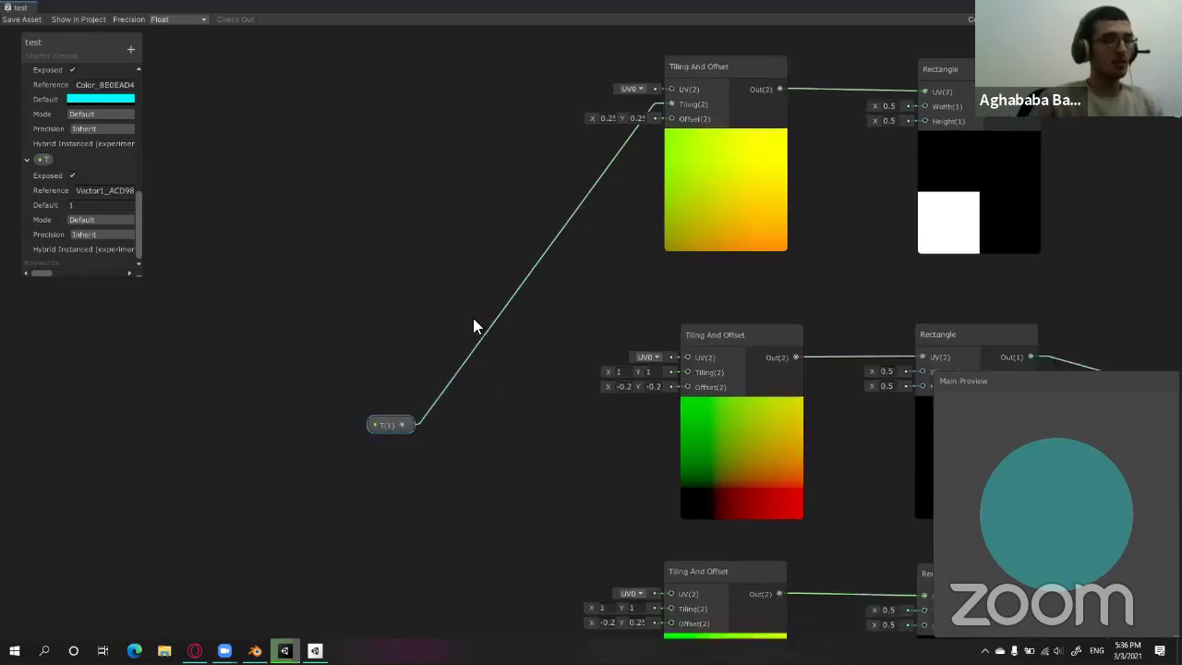
scroll(534, 326, "down", 1)
scroll(495, 332, "down", 1)
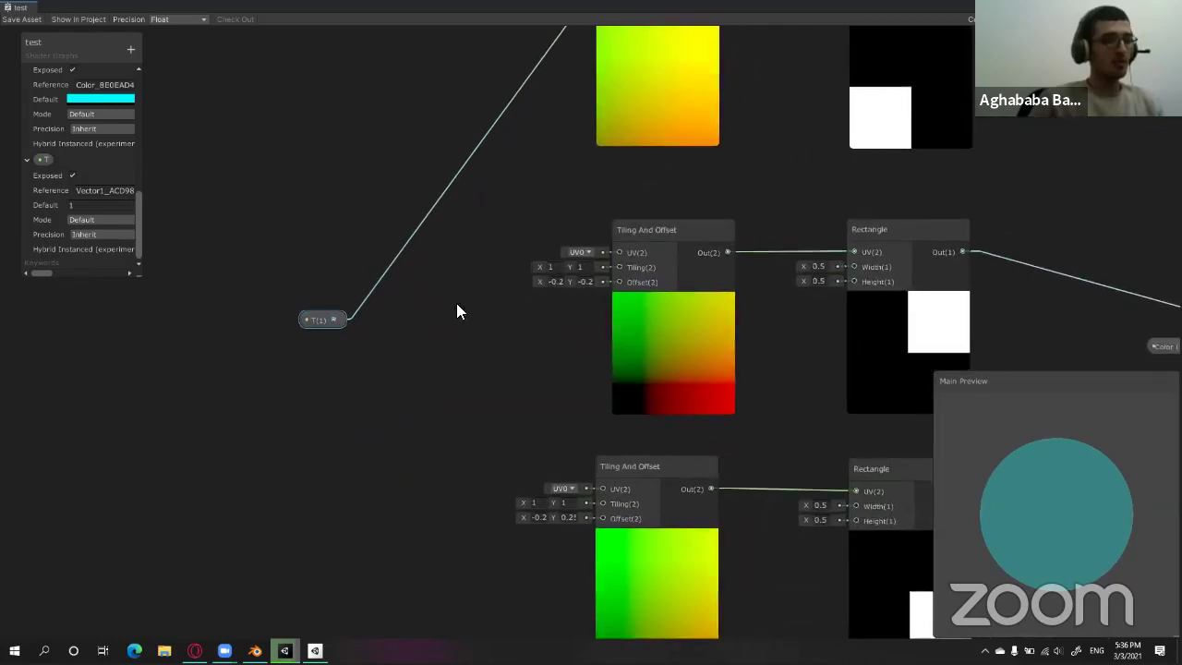
scroll(408, 268, "down", 1)
scroll(314, 277, "down", 2)
scroll(230, 264, "down", 1)
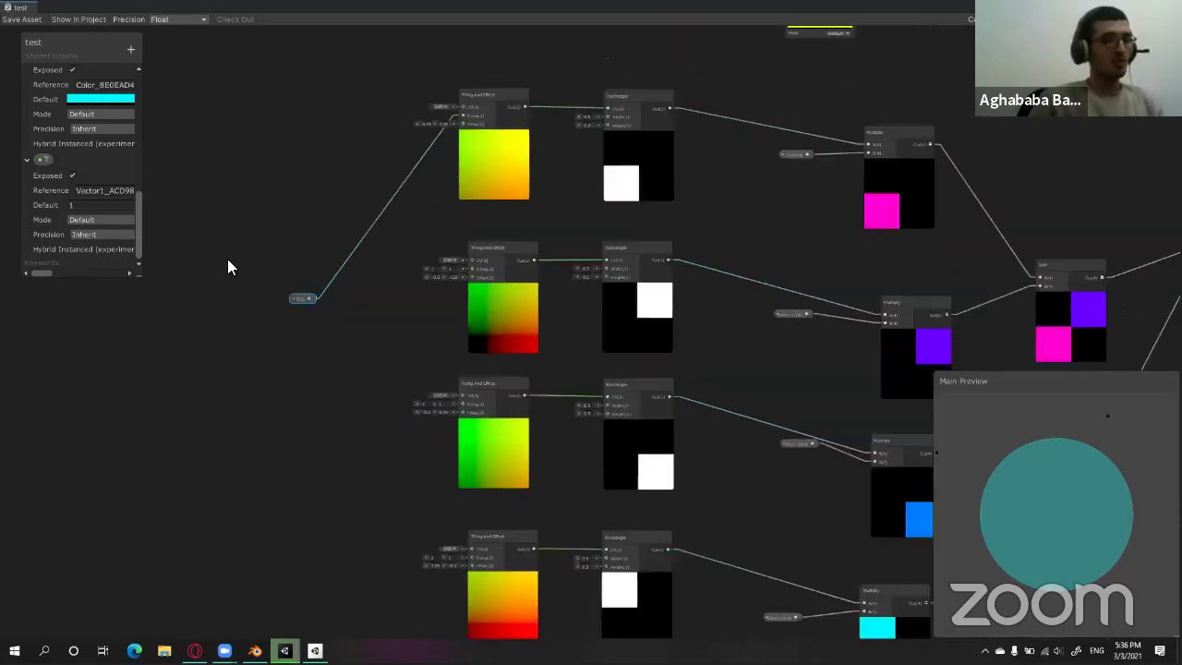
scroll(259, 269, "down", 1)
scroll(361, 324, "up", 1)
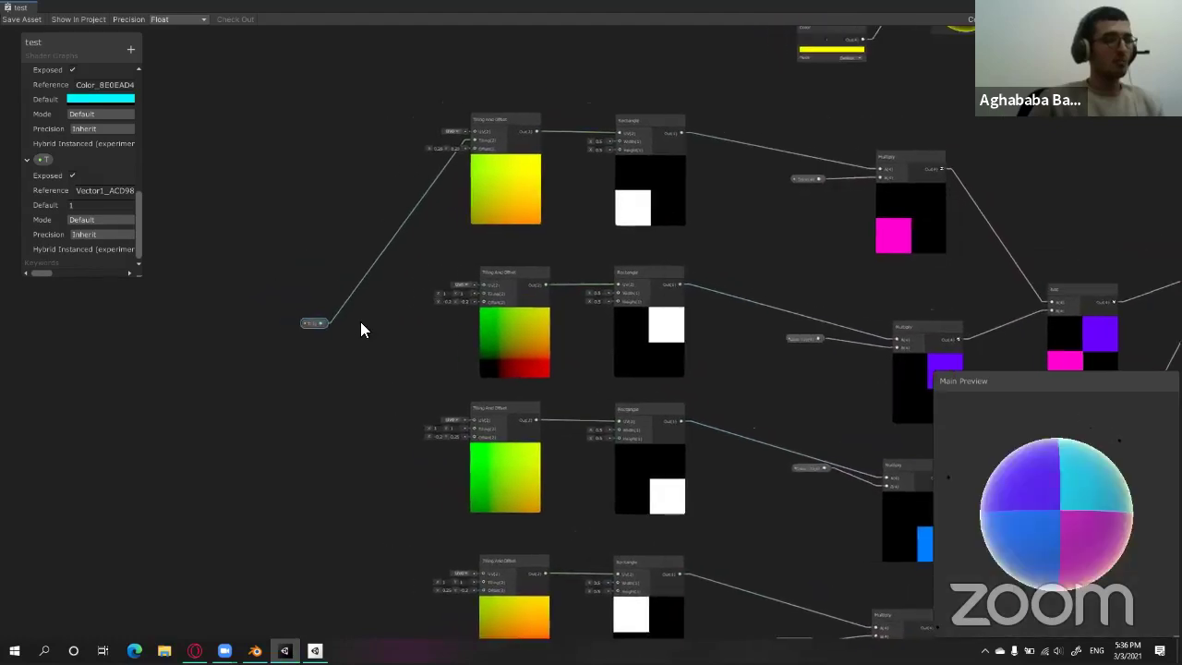
scroll(361, 326, "up", 1)
scroll(363, 332, "up", 1)
scroll(360, 328, "down", 1)
scroll(360, 328, "down", 1)
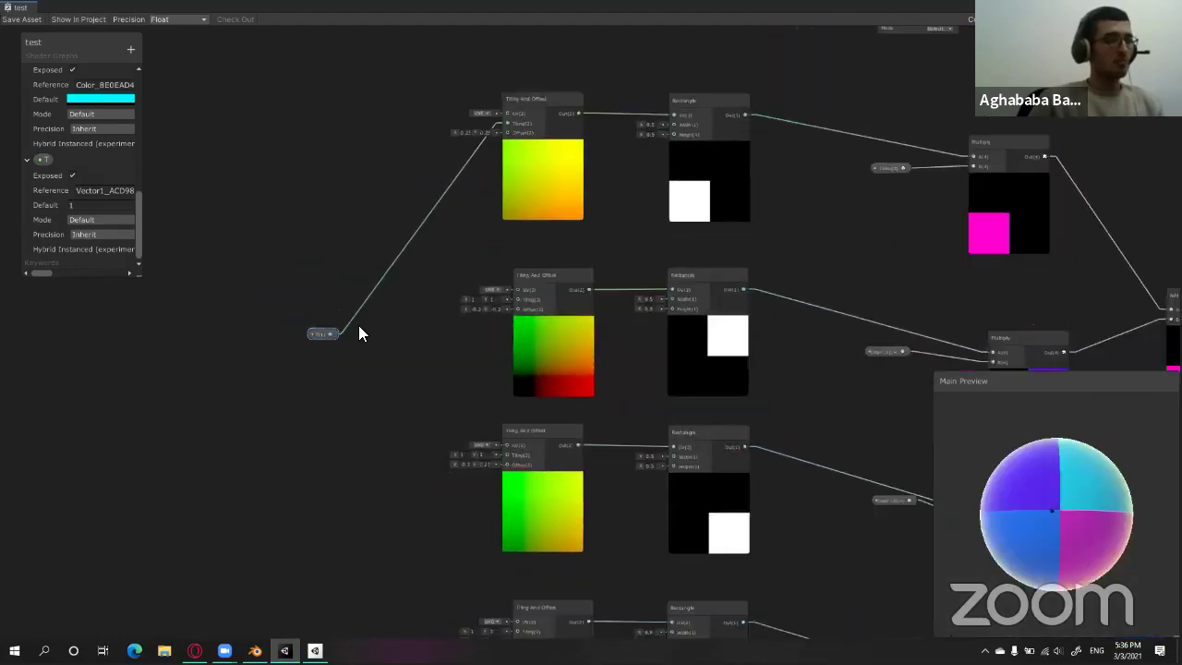
scroll(358, 325, "down", 1)
scroll(362, 315, "down", 1)
scroll(364, 317, "down", 1)
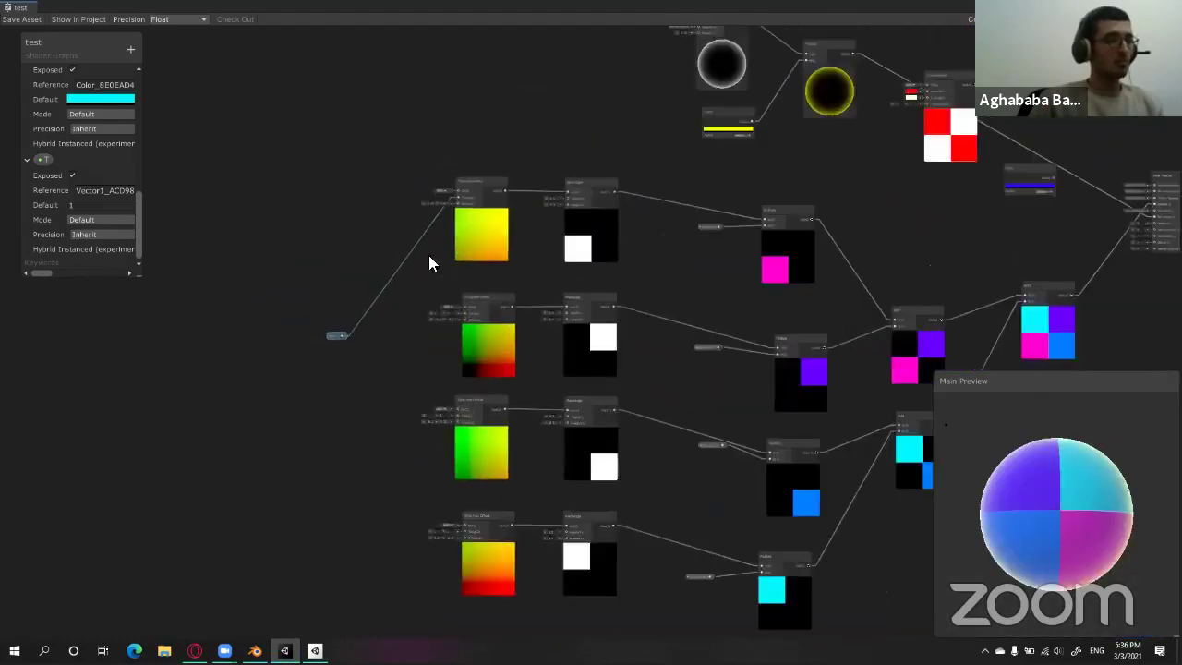
scroll(430, 261, "up", 3)
left_click(515, 305)
type("1.8")
key("Return")
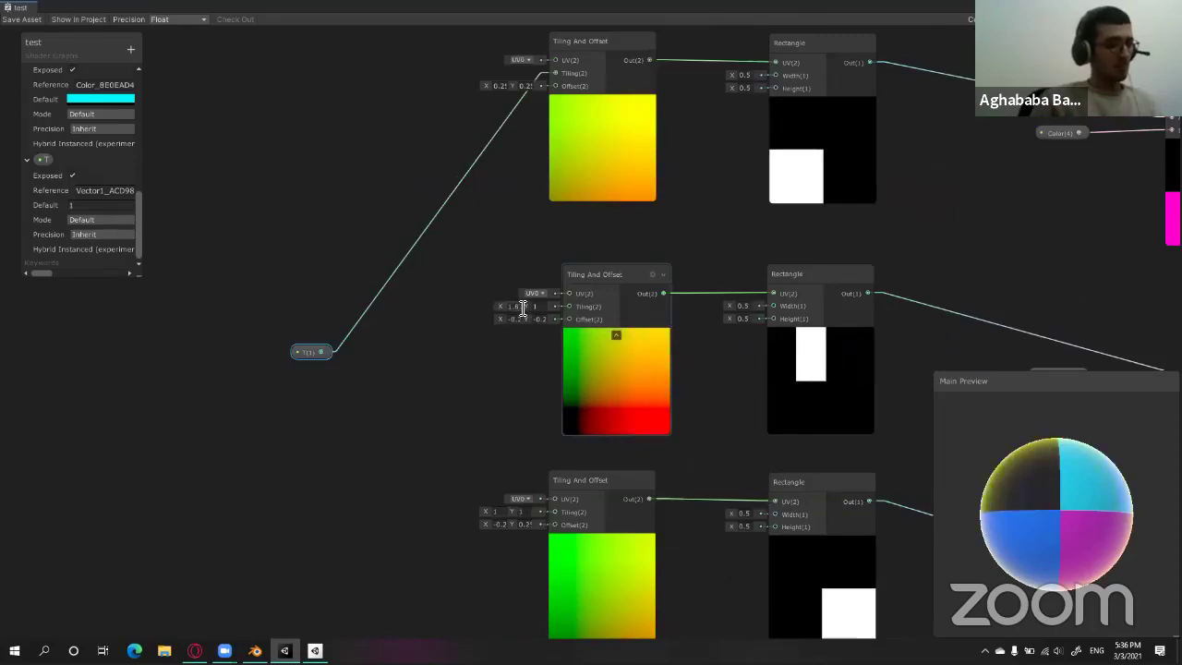
key("ctrl+z")
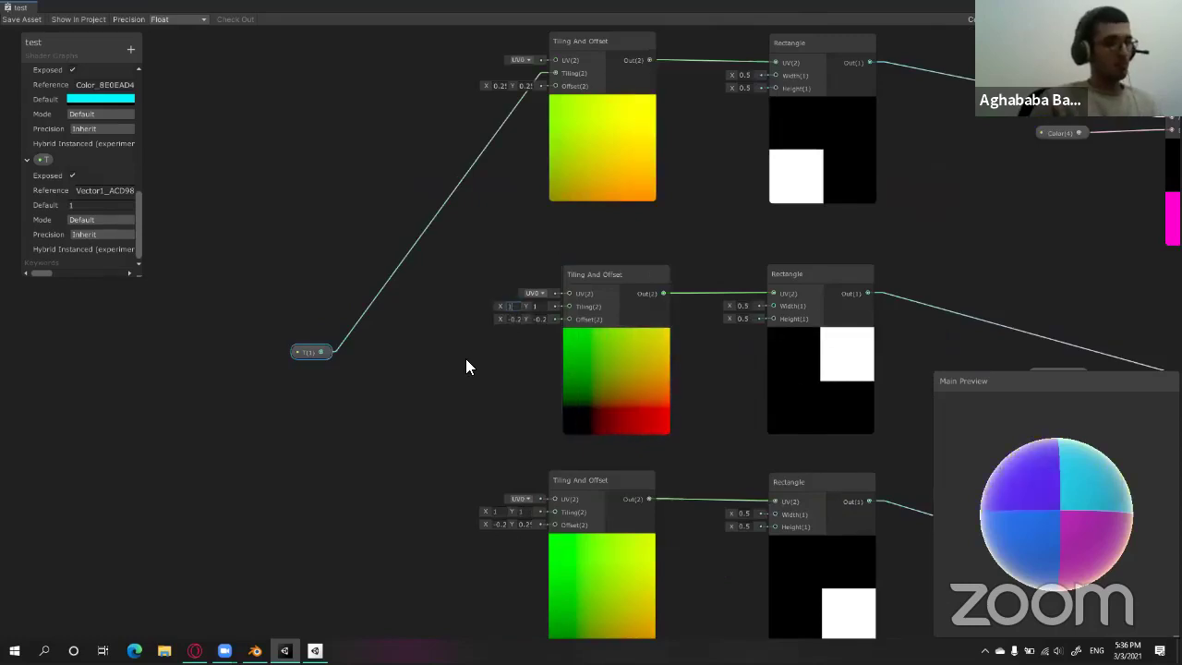
Connect T to the Tiling inputs of the second, third and bottom Tiling And Offset nodes.
left_click_drag(322, 352, 567, 307)
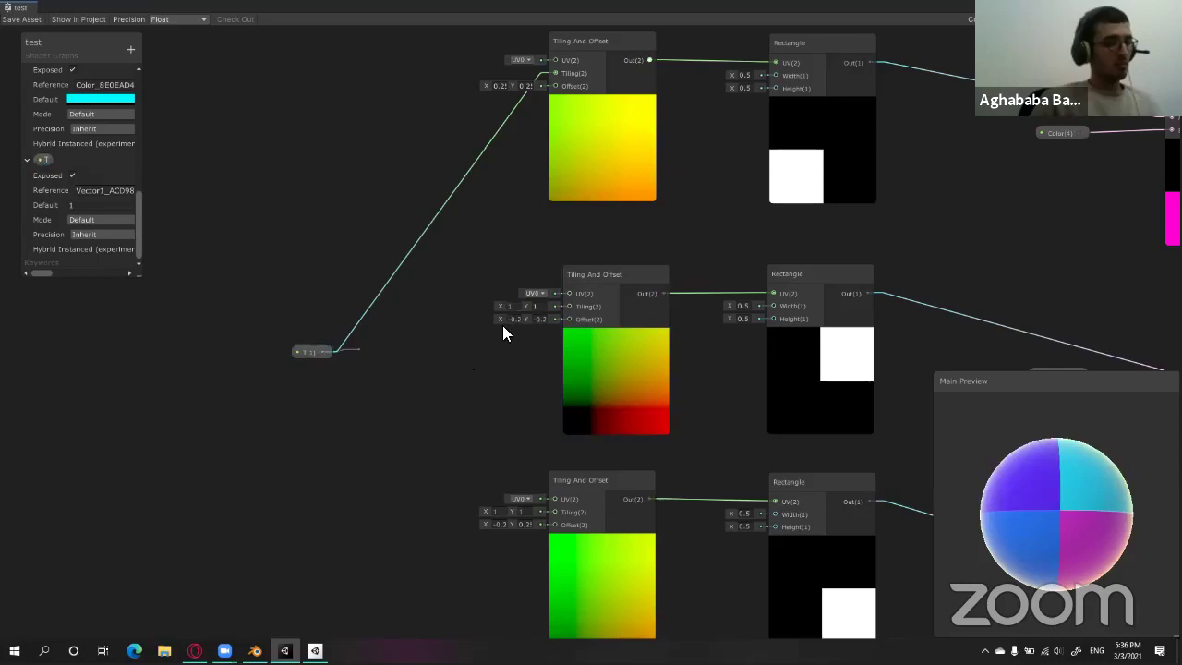
scroll(462, 301, "down", 2)
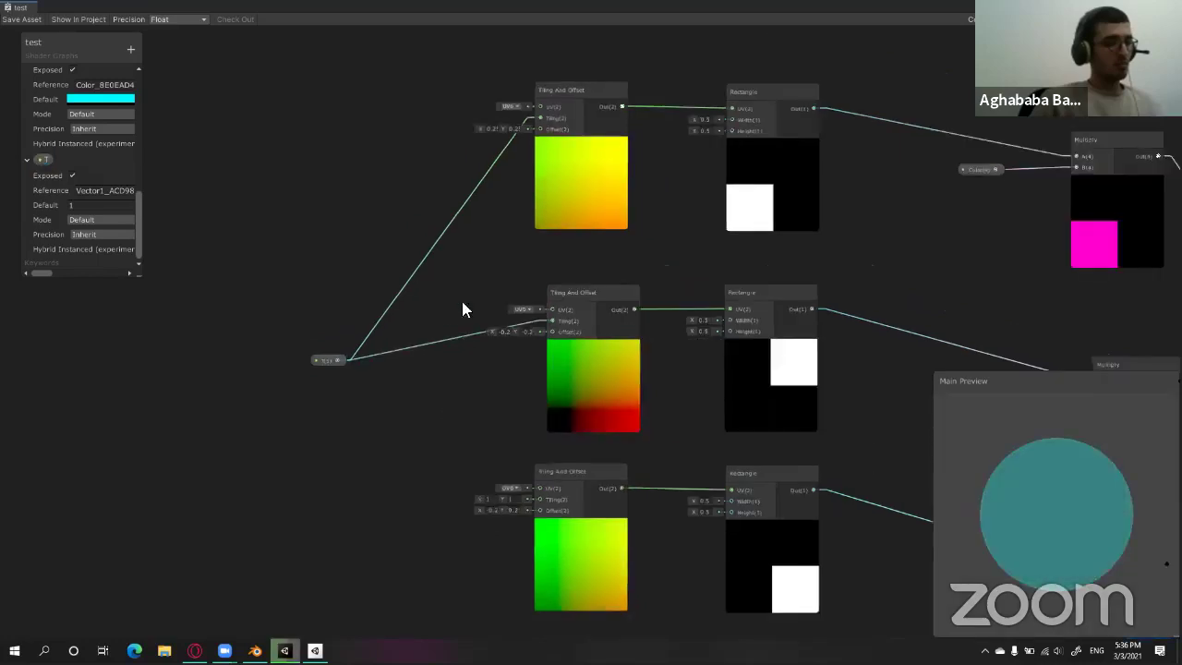
middle_click_drag(351, 218, 392, 251)
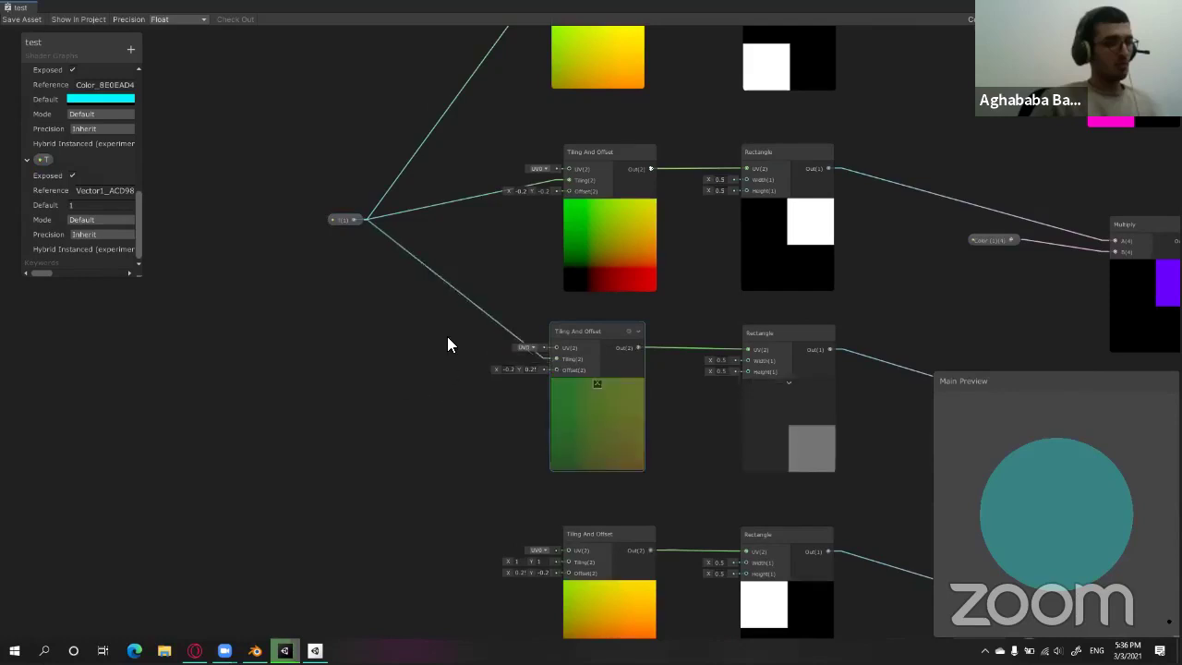
scroll(446, 370, "down", 2)
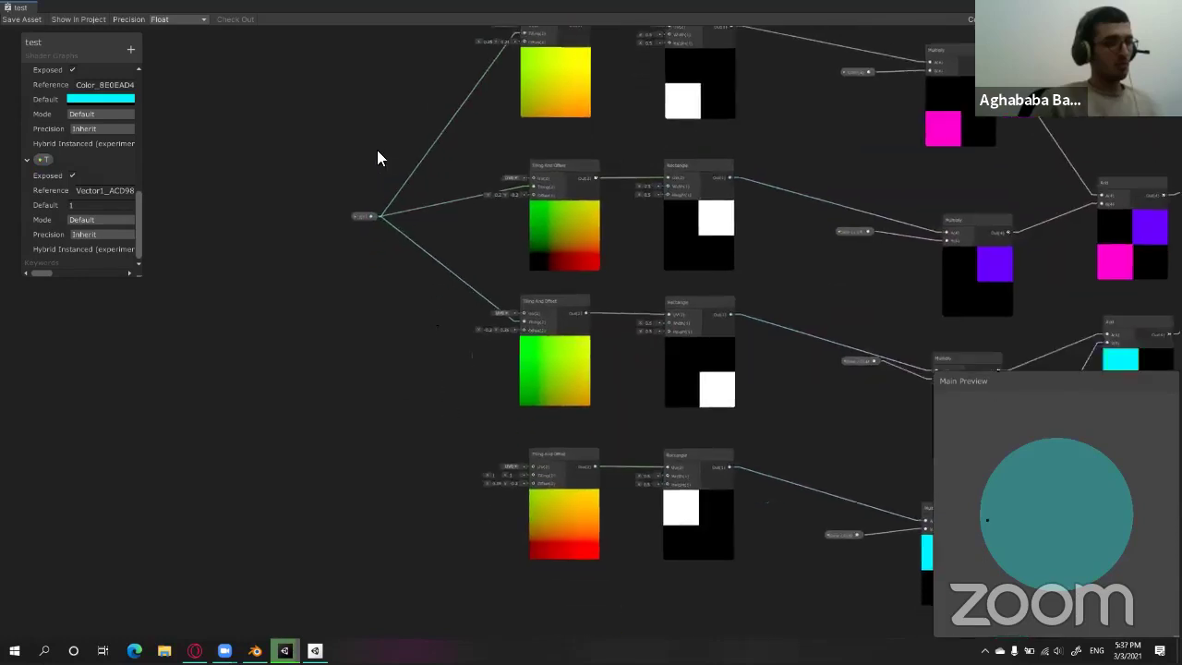
scroll(353, 121, "up", 2)
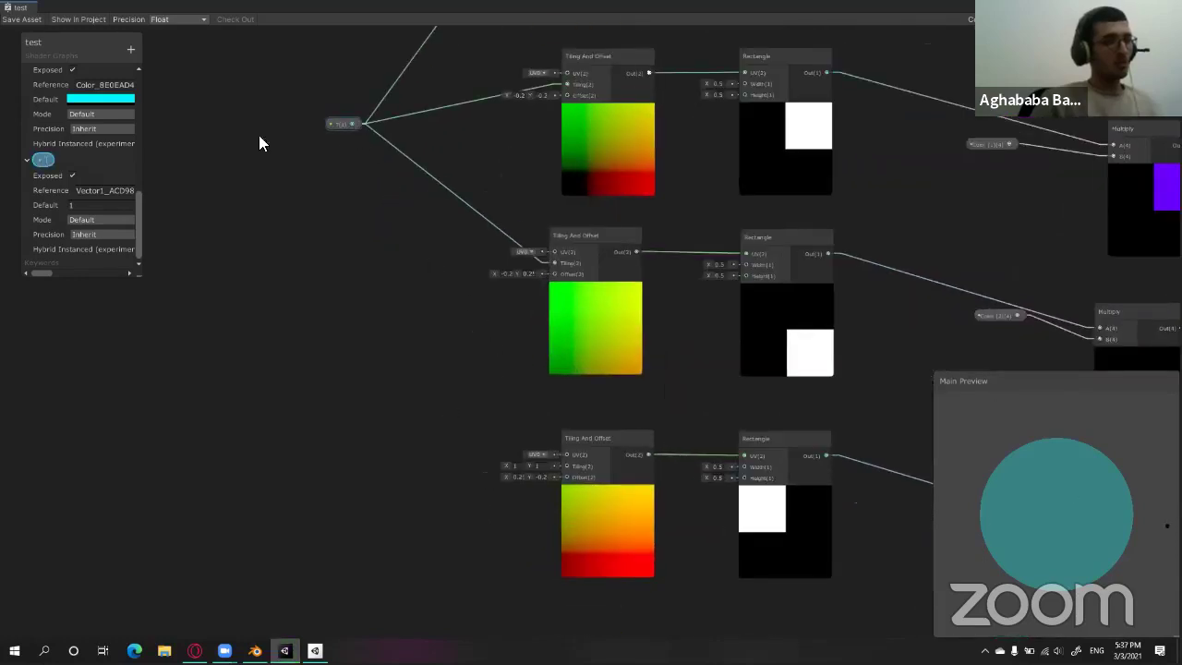
left_click_drag(352, 124, 562, 471)
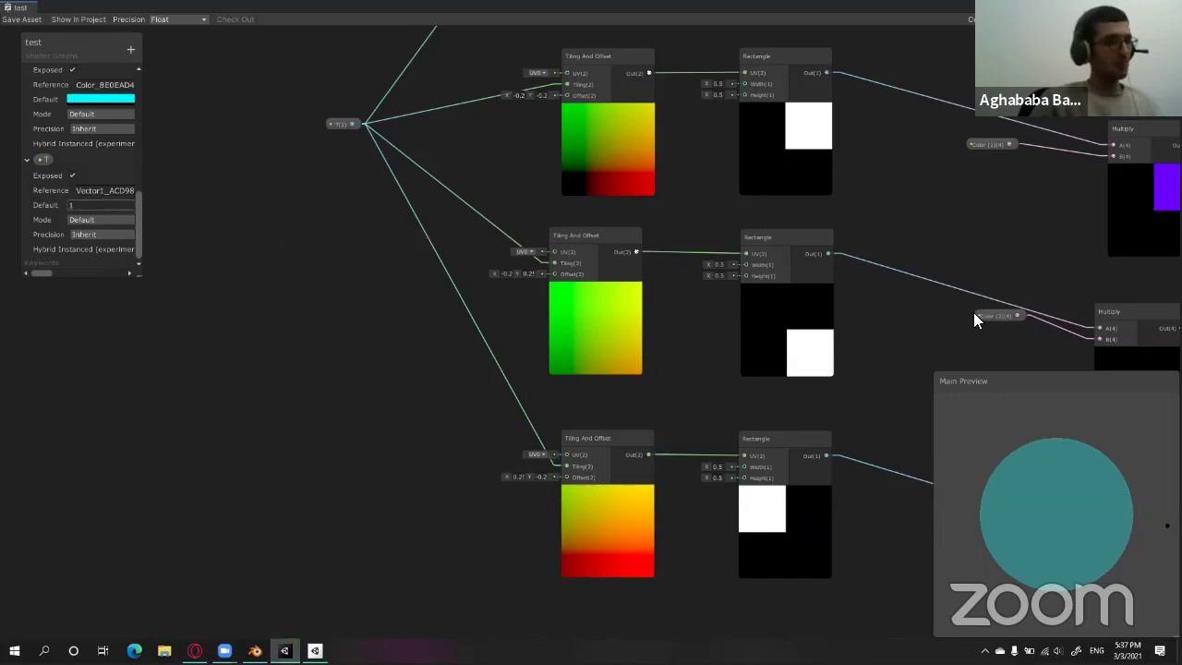
Try a default of 3 for T and inspect the pattern on the preview sphere.
left_click(94, 205)
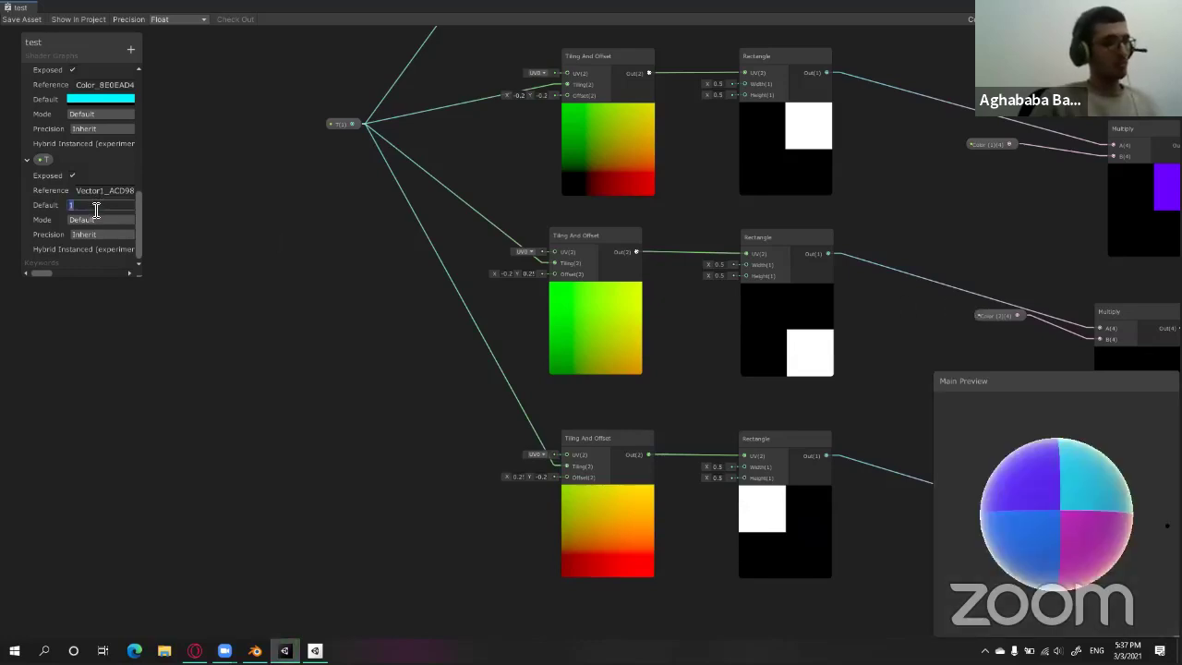
type("3")
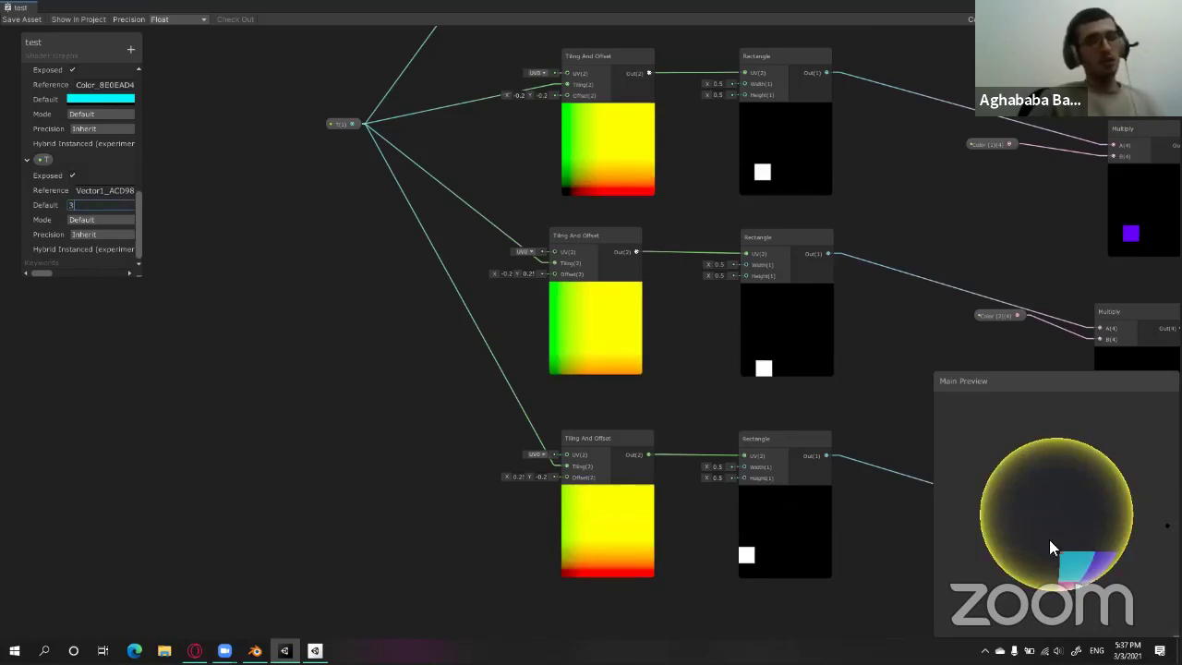
left_click_drag(1049, 539, 1043, 554)
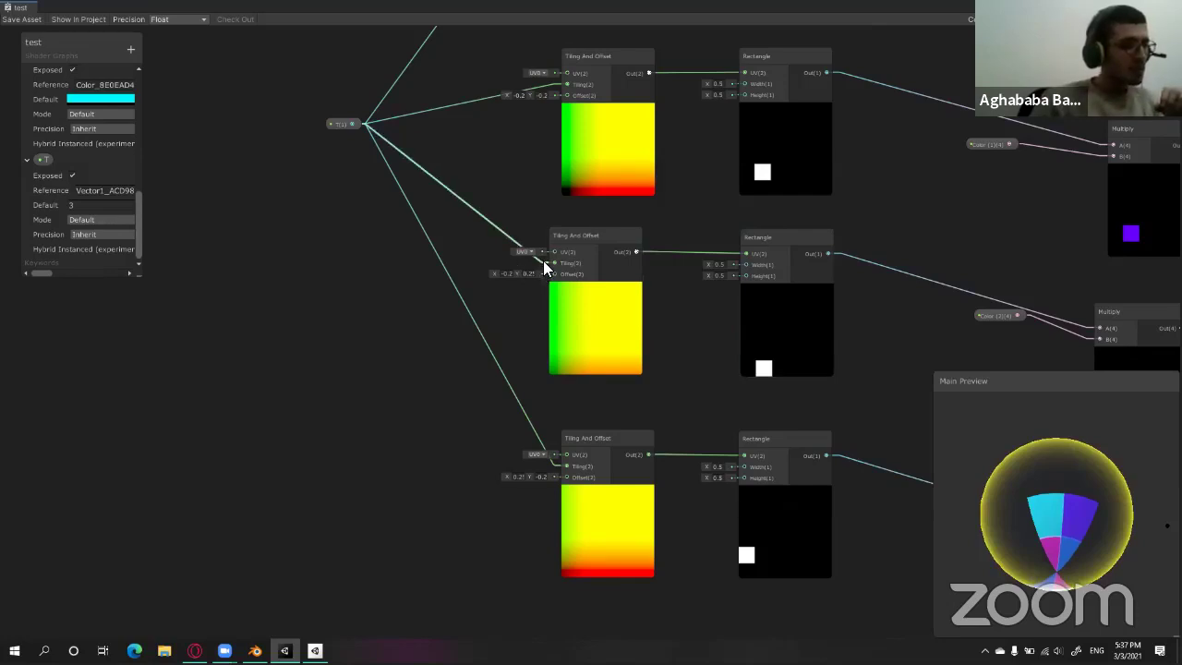
left_click_drag(537, 266, 546, 262)
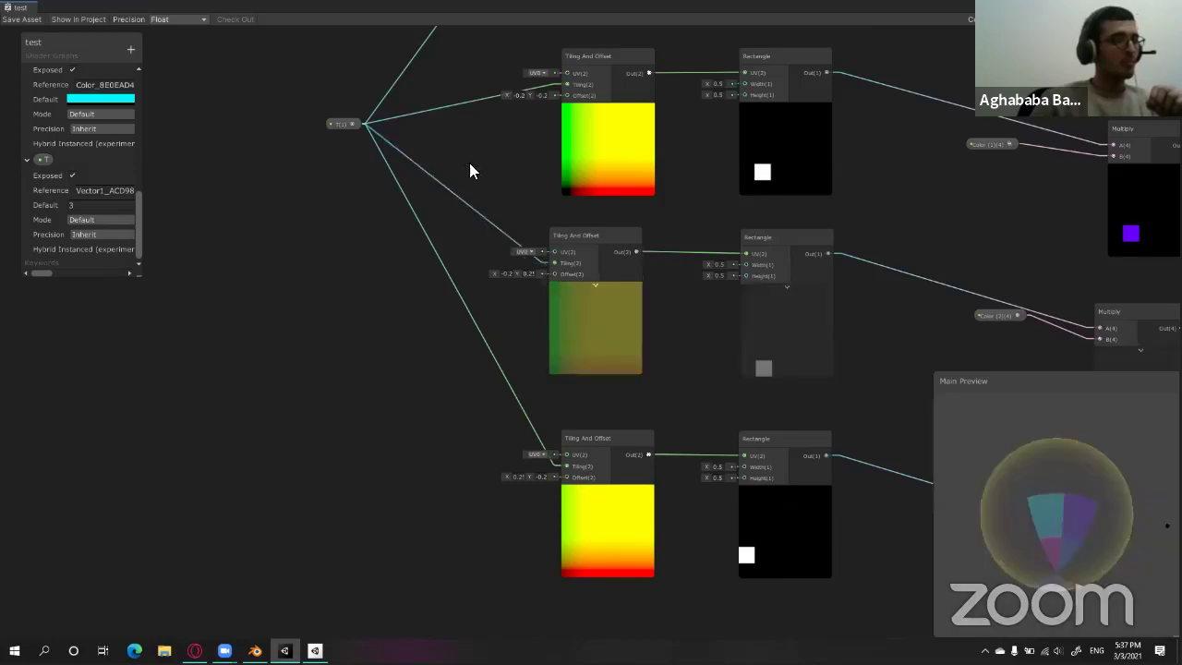
scroll(469, 170, "down", 1)
left_click_drag(371, 39, 390, 81)
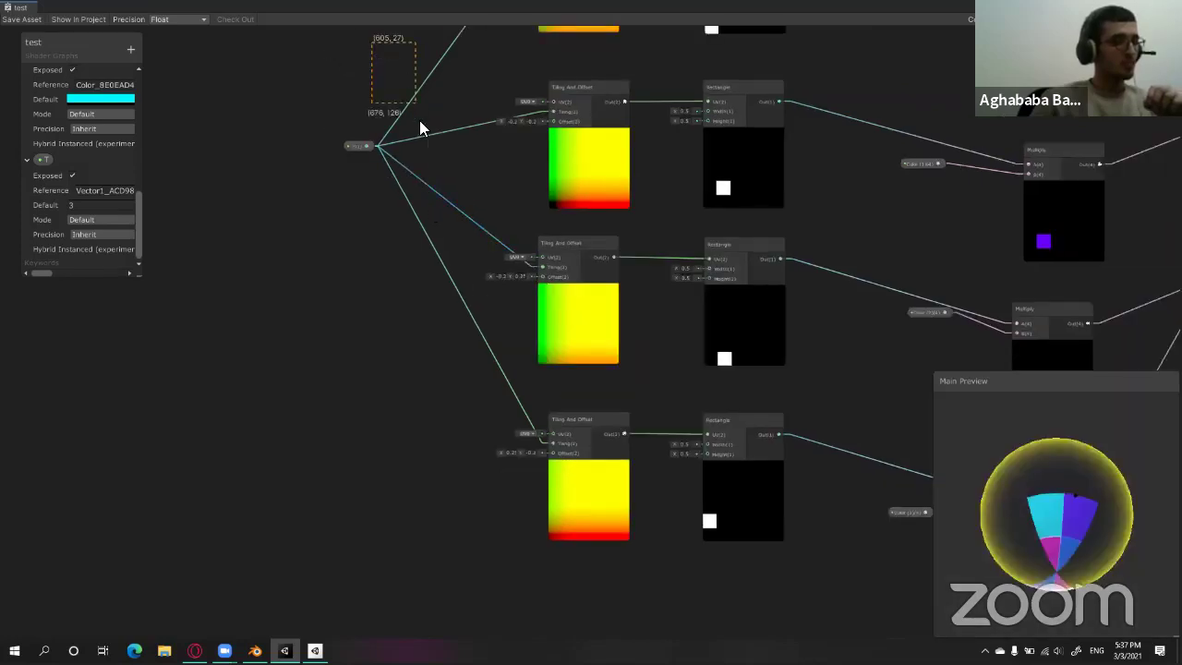
Try T defaults of 0.3 and 0.6, then settle on 1.
left_click(90, 205)
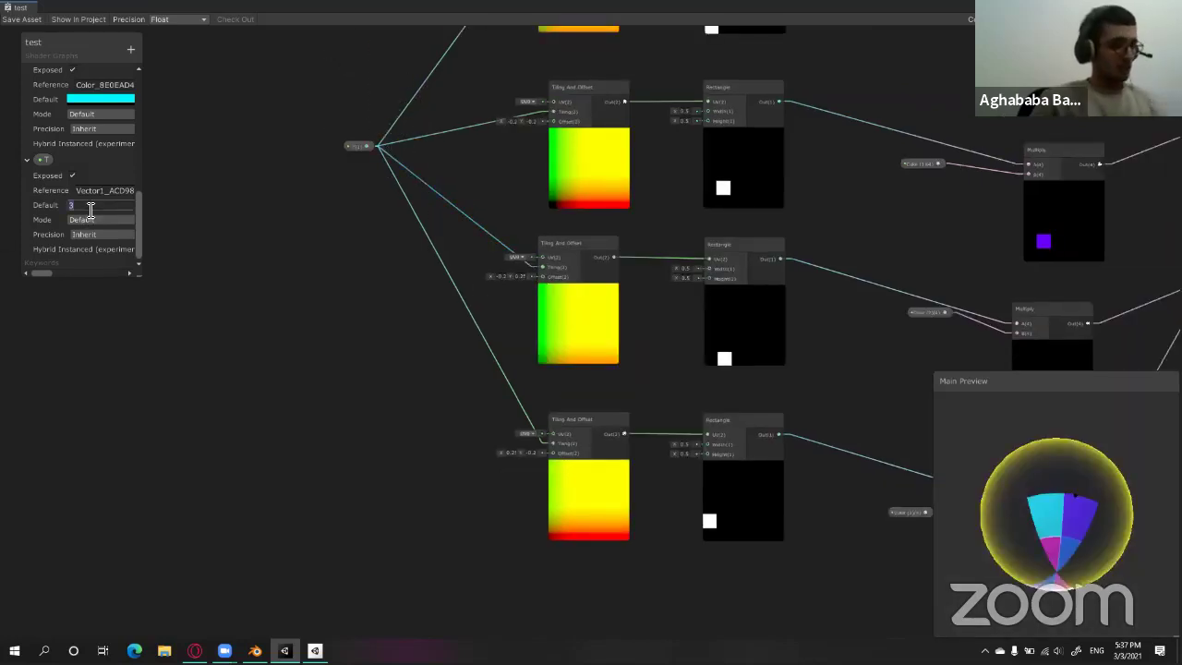
type("0.")
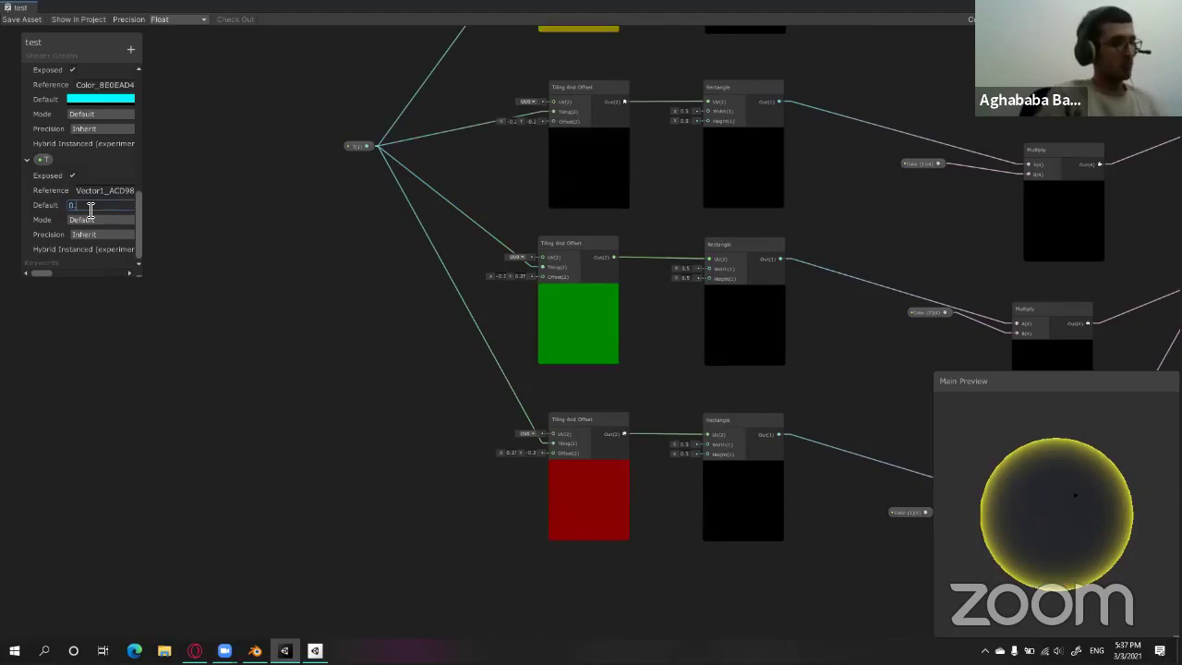
type("3")
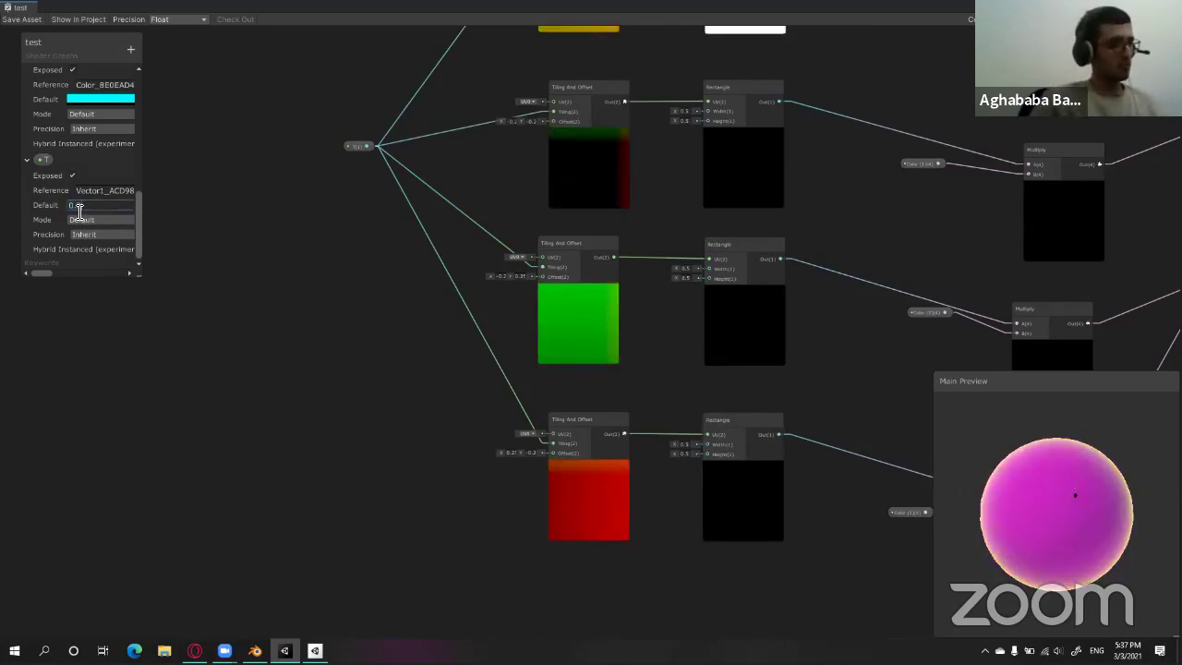
type("0.6")
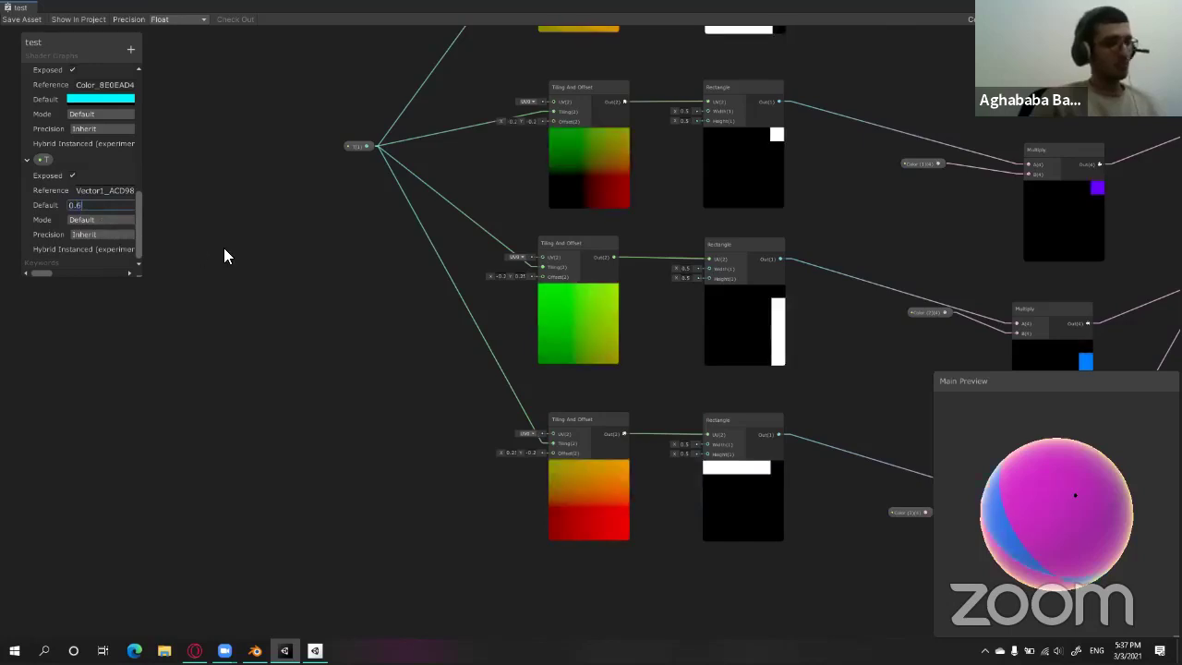
left_click(1105, 520)
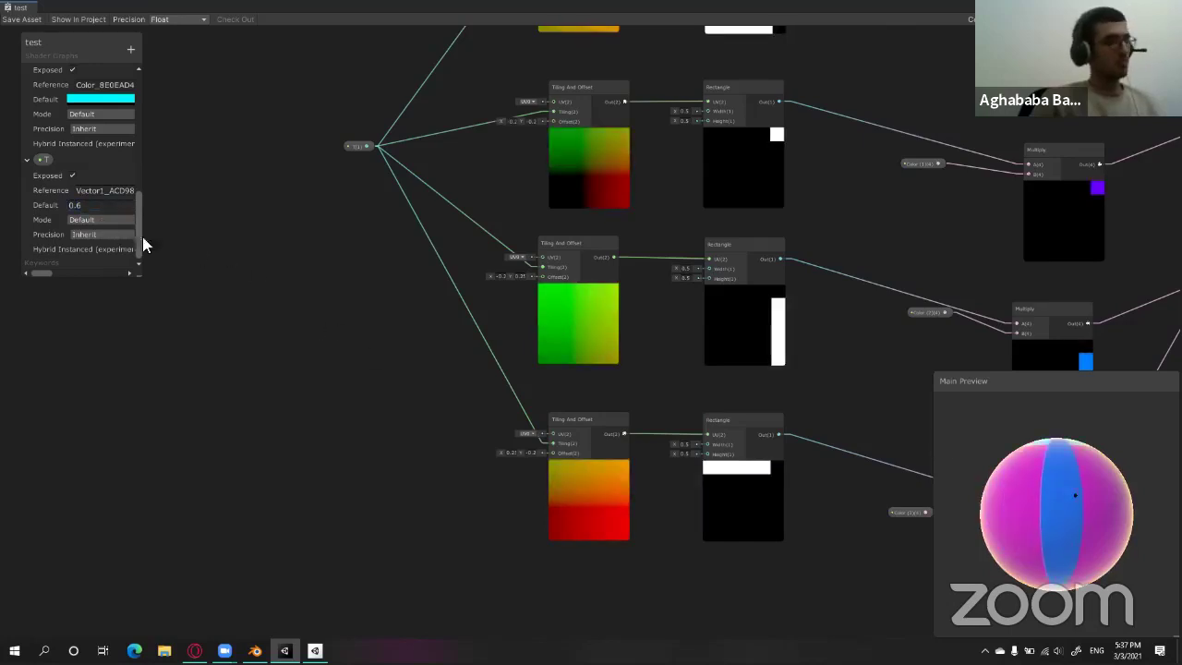
left_click(92, 205)
type("1")
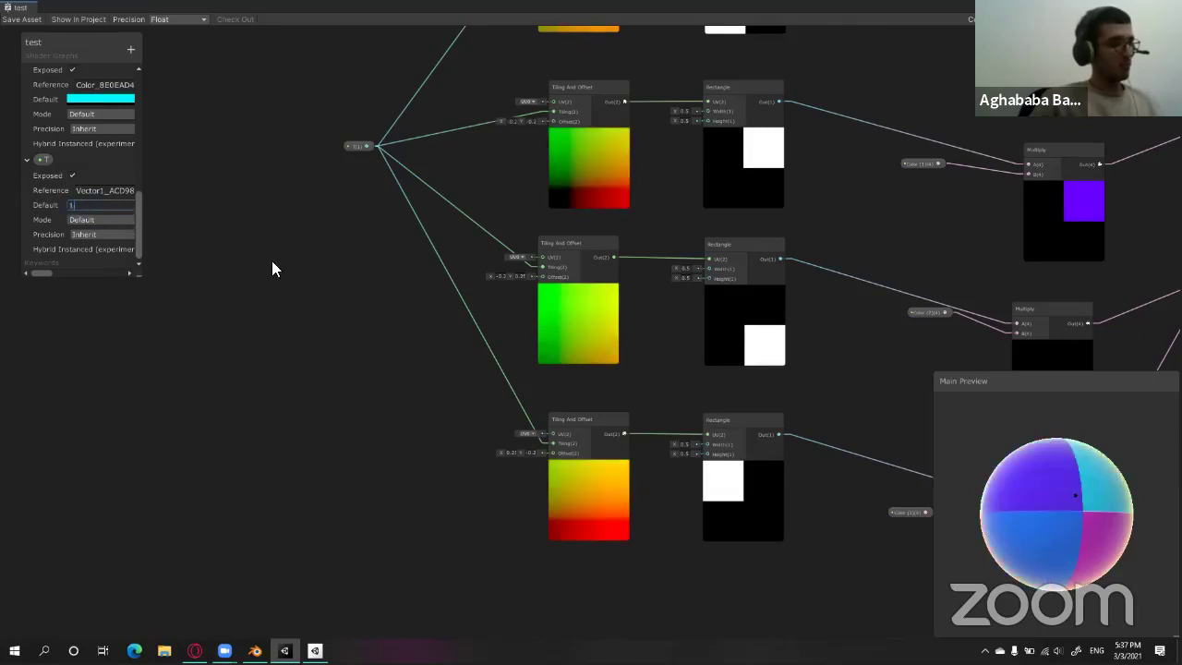
key("Return")
Delete T's wires to the four Tiling And Offset nodes.
scroll(340, 286, "down", 1)
scroll(334, 329, "down", 2)
scroll(349, 323, "up", 1)
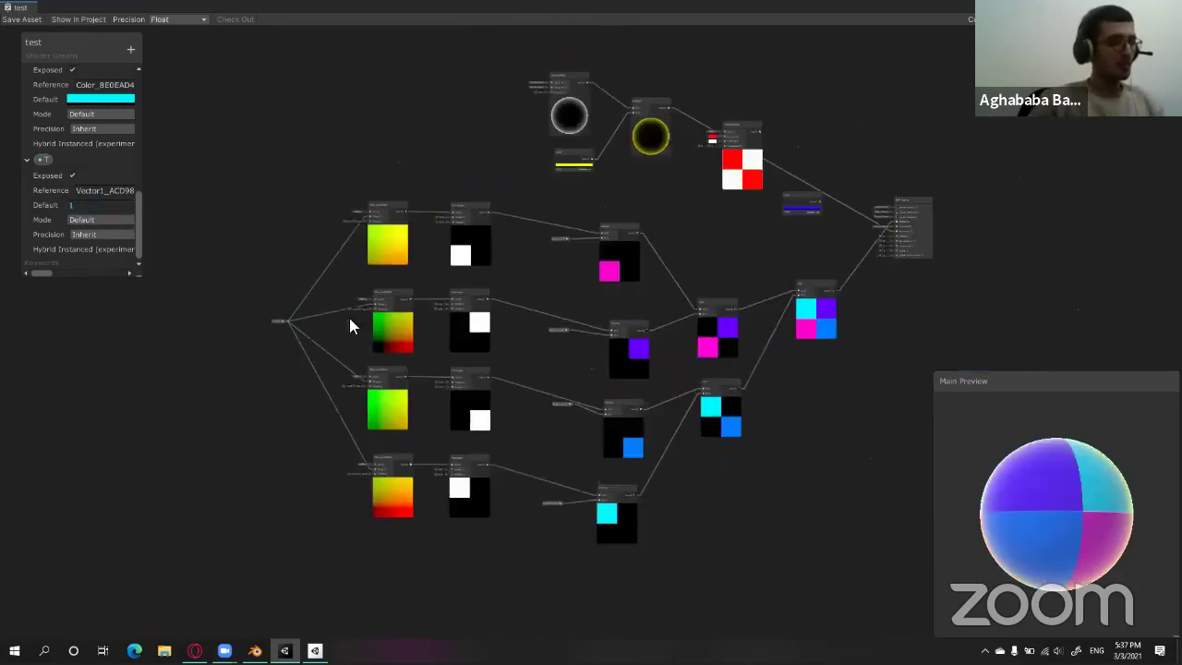
scroll(222, 306, "up", 1)
scroll(250, 334, "up", 2)
left_click(248, 326)
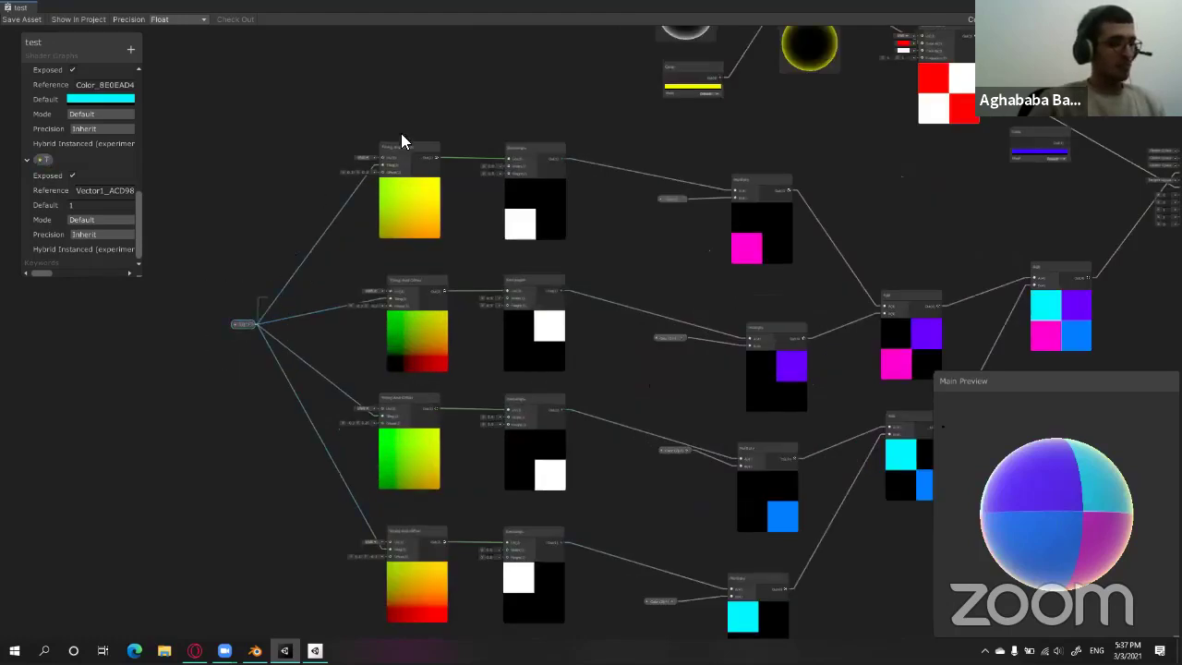
left_click(272, 251)
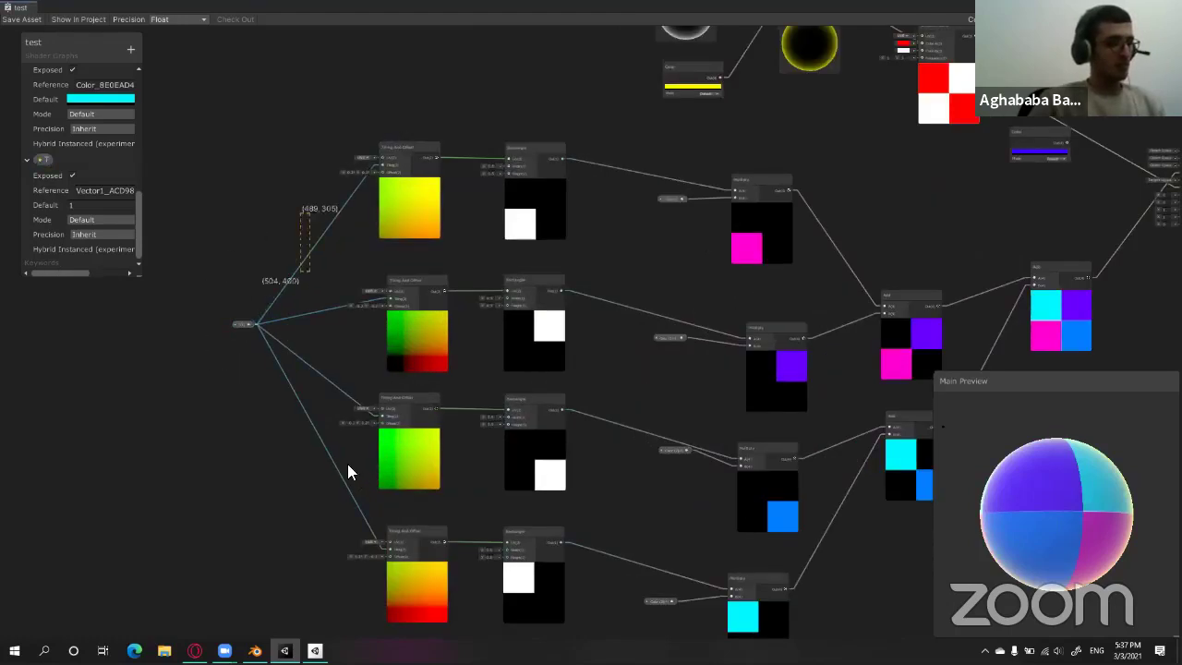
key("Delete")
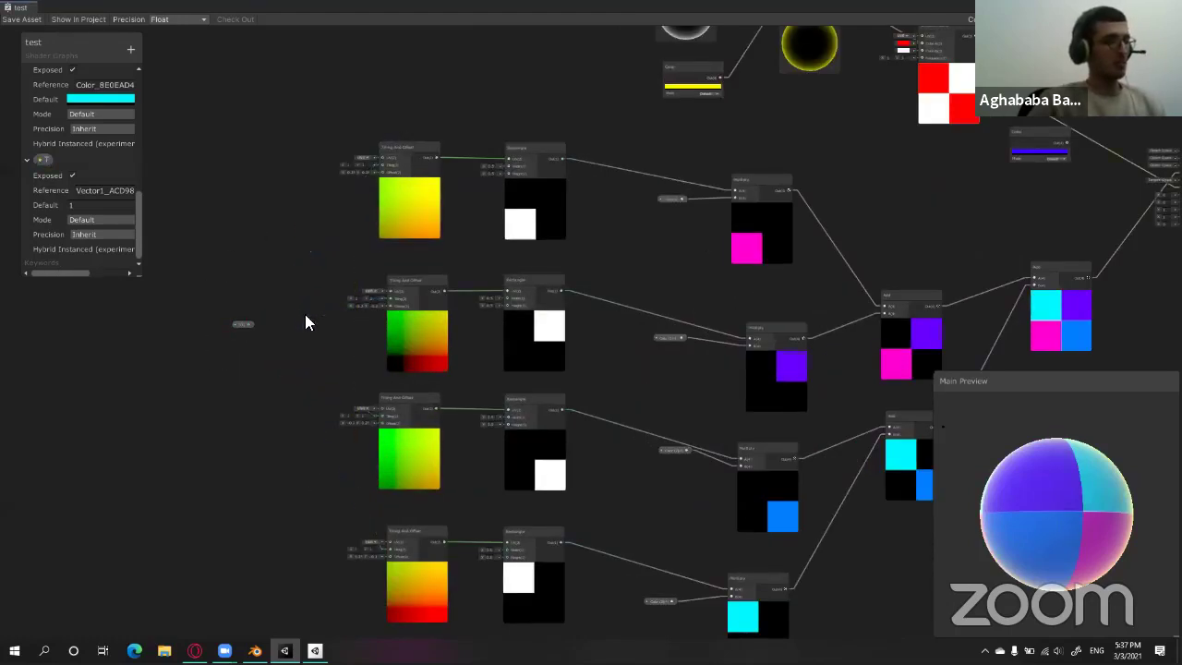
Move the T property node up beside the Fresnel Effect nodes.
scroll(766, 277, "right", 1)
scroll(635, 300, "right", 3)
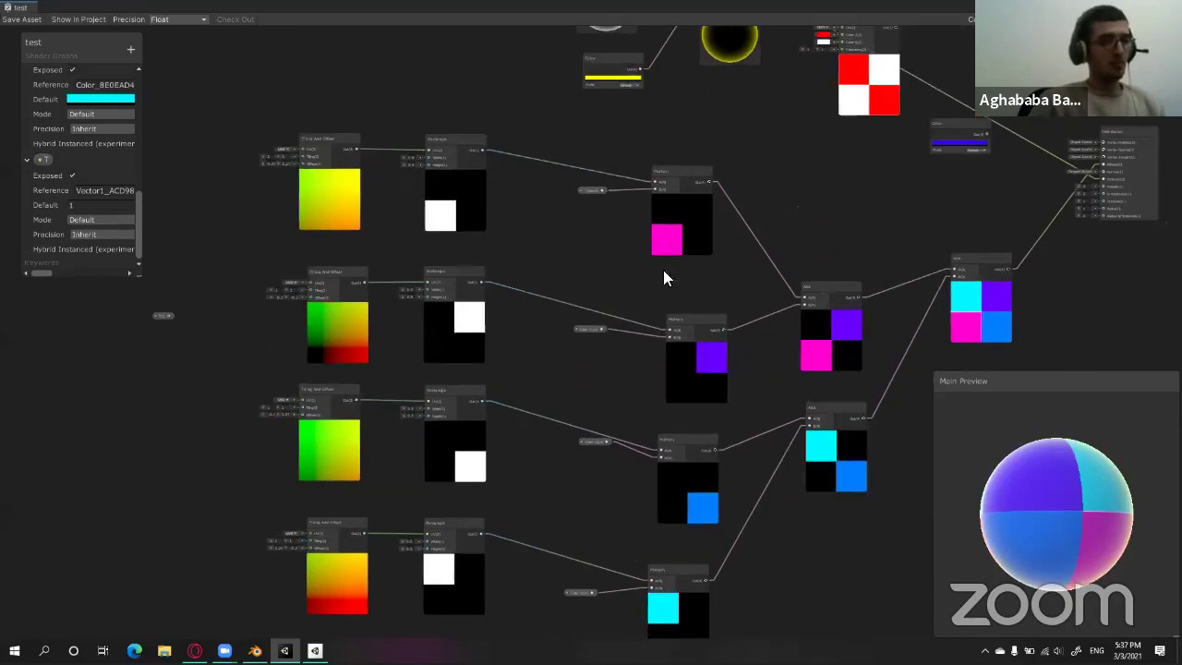
scroll(663, 270, "right", 2)
scroll(805, 264, "right", 4)
scroll(803, 244, "up", 2)
scroll(676, 245, "up", 2)
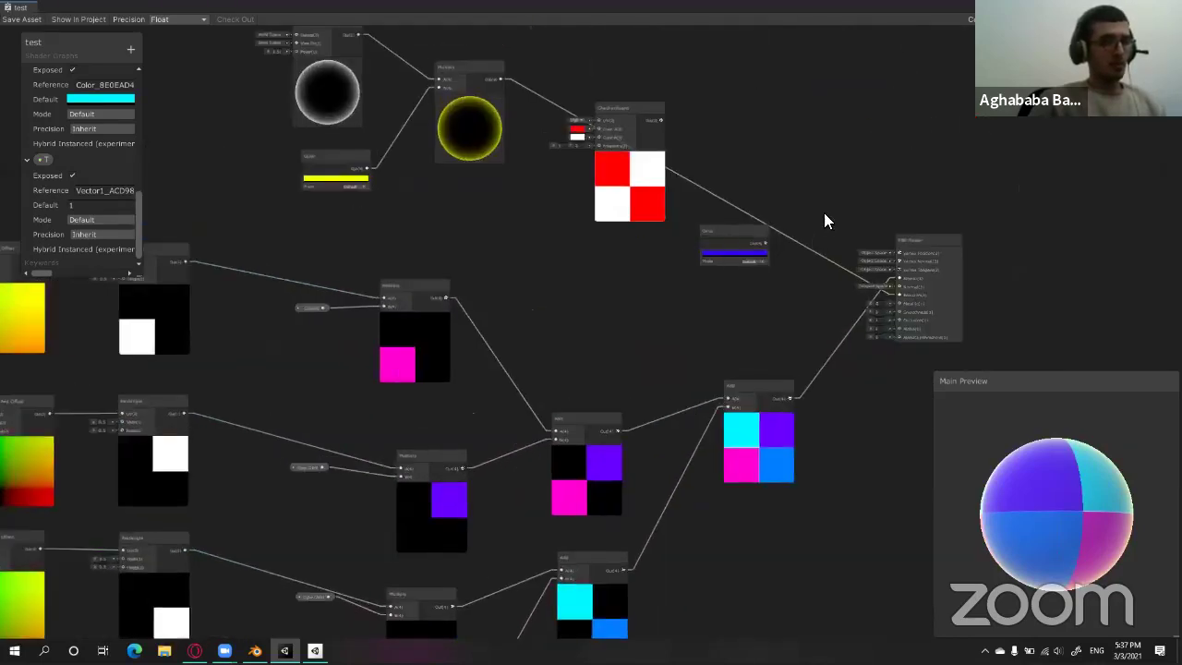
scroll(824, 215, "up", 2)
scroll(838, 196, "up", 2)
scroll(646, 318, "down", 3)
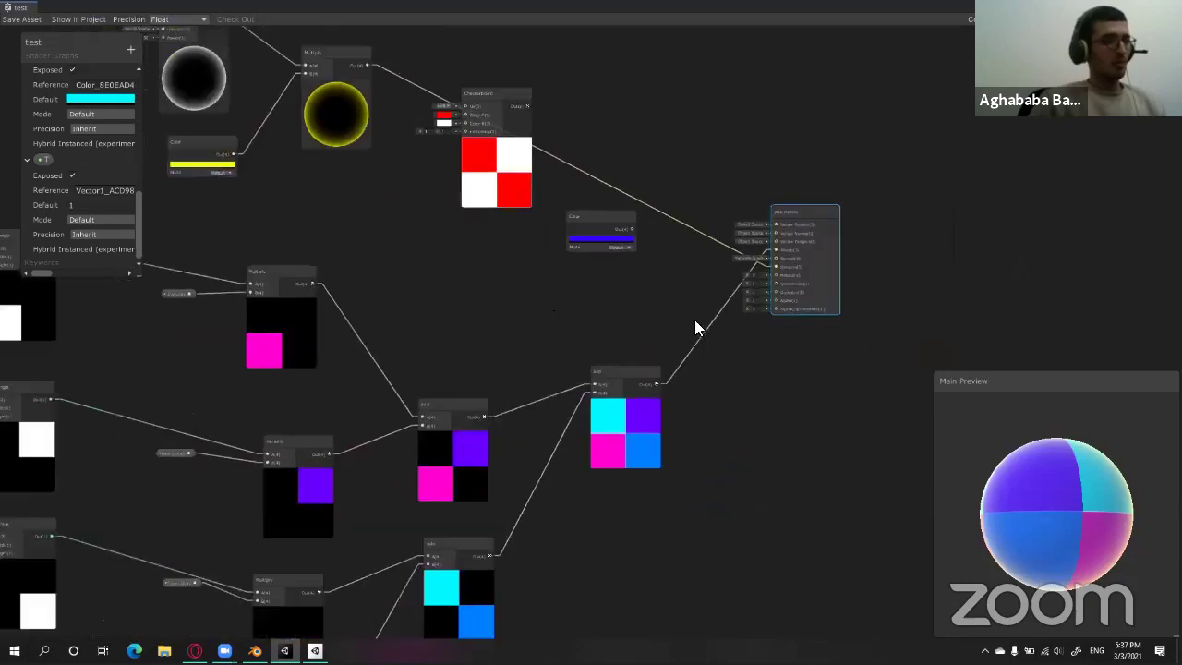
scroll(720, 259, "left", 2)
scroll(753, 196, "left", 2)
scroll(767, 217, "down", 2)
scroll(768, 231, "down", 2)
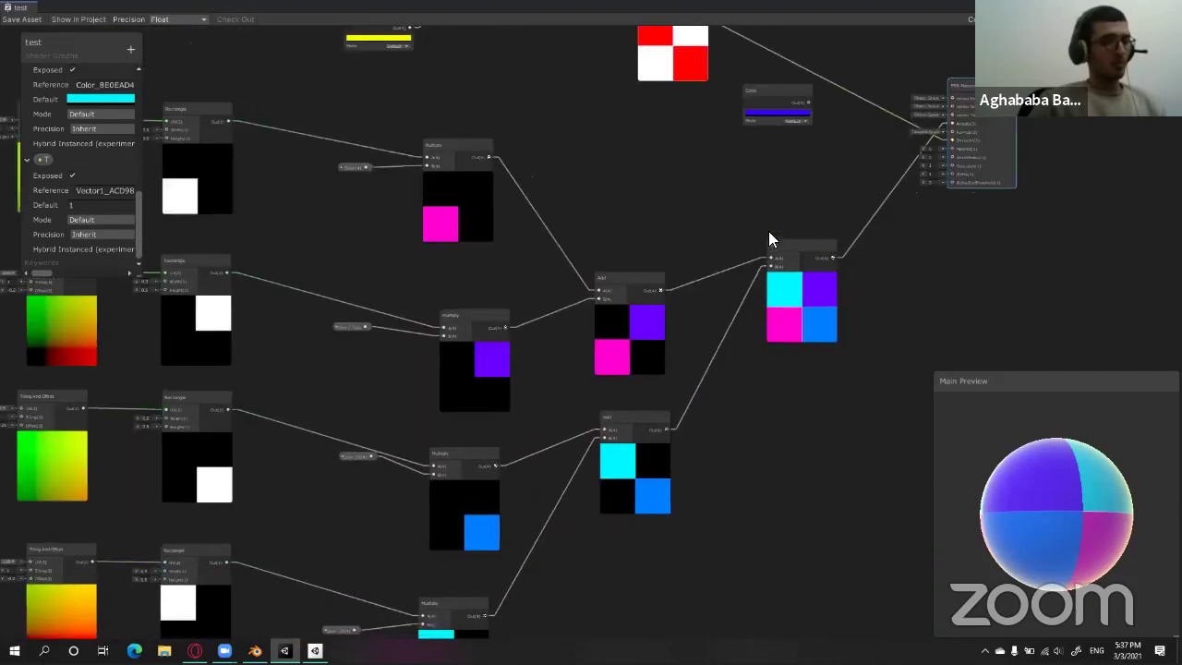
scroll(462, 272, "down", 2)
scroll(266, 277, "left", 3)
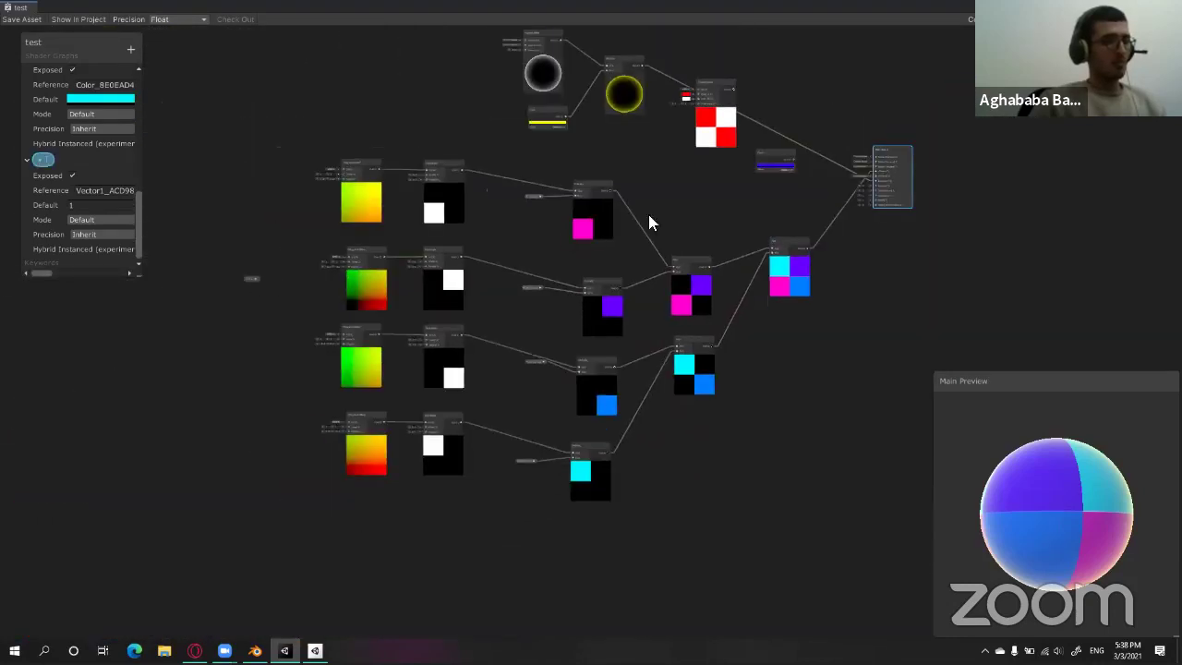
key("space")
left_click(245, 267)
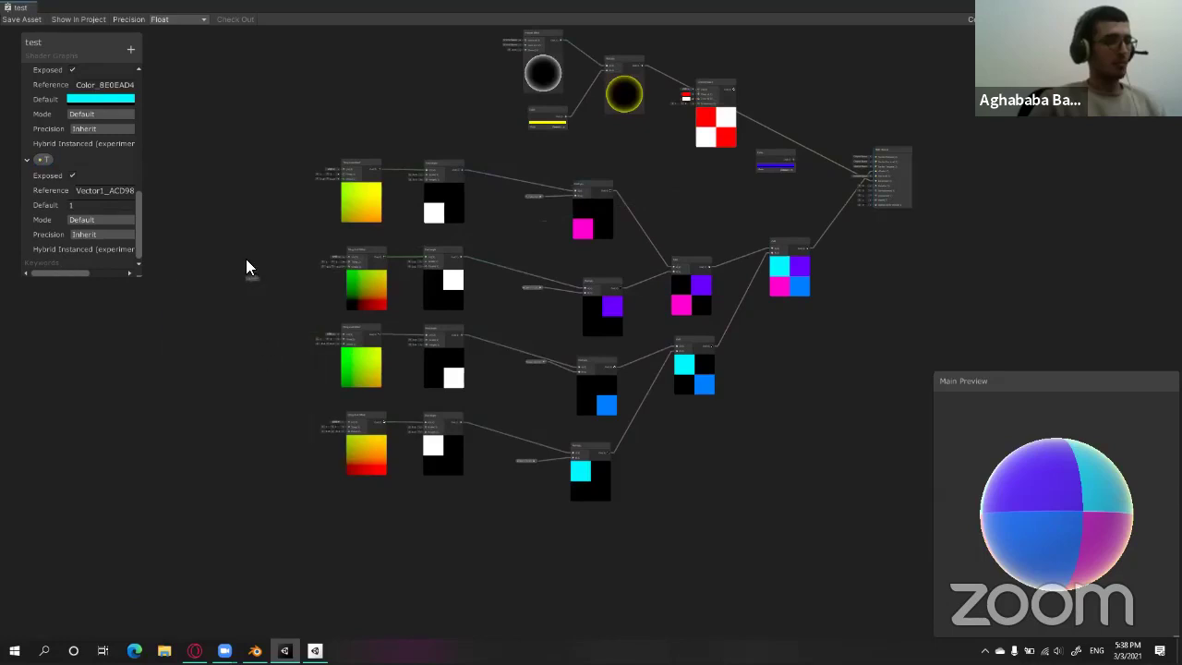
left_click_drag(247, 277, 492, 109)
Select the Fresnel Effect node and toggle the PBR Master's unconnected inputs off and back on.
middle_click_drag(694, 250, 691, 345)
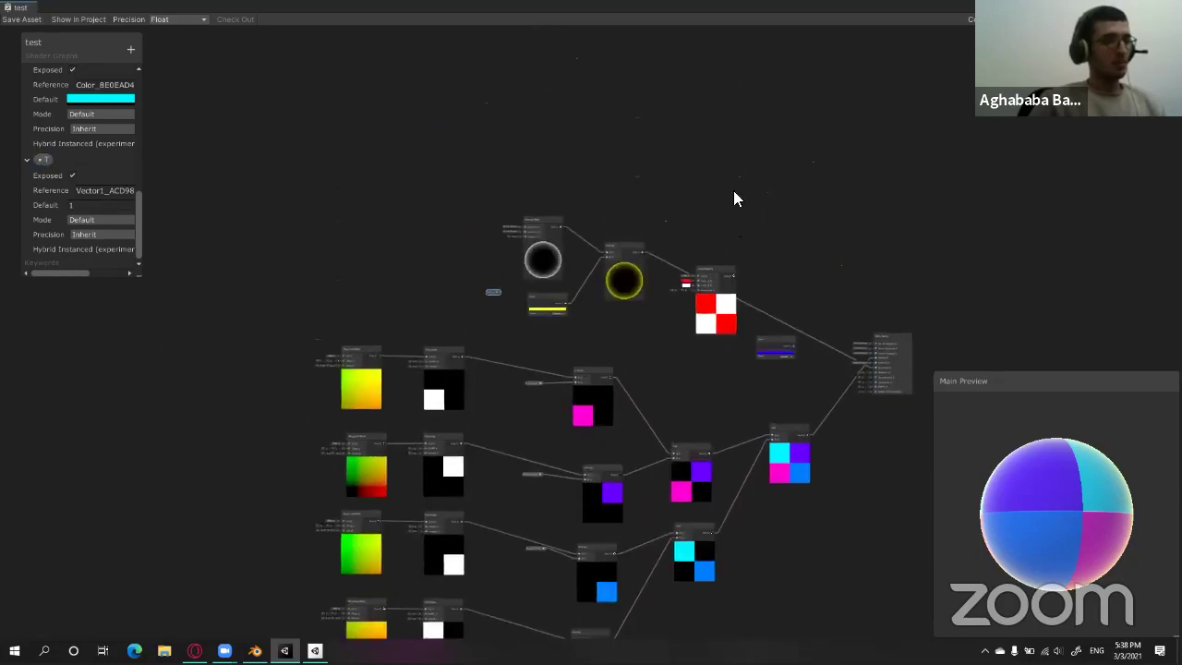
scroll(736, 166, "up", 3)
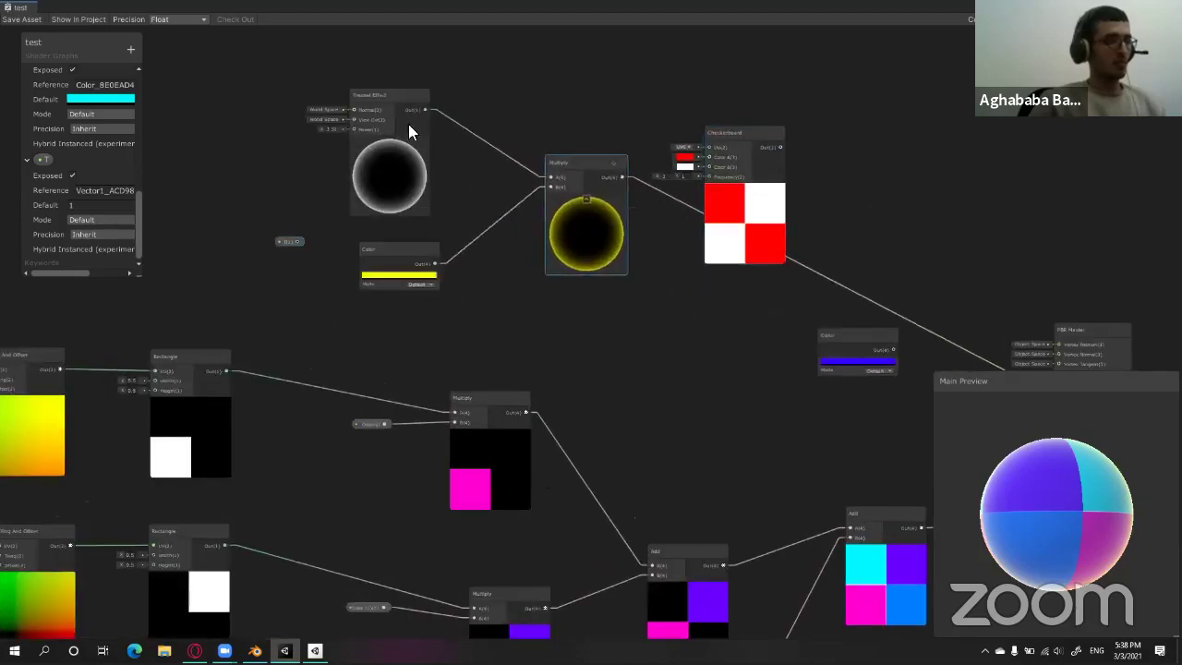
left_click(388, 148)
scroll(657, 258, "down", 3)
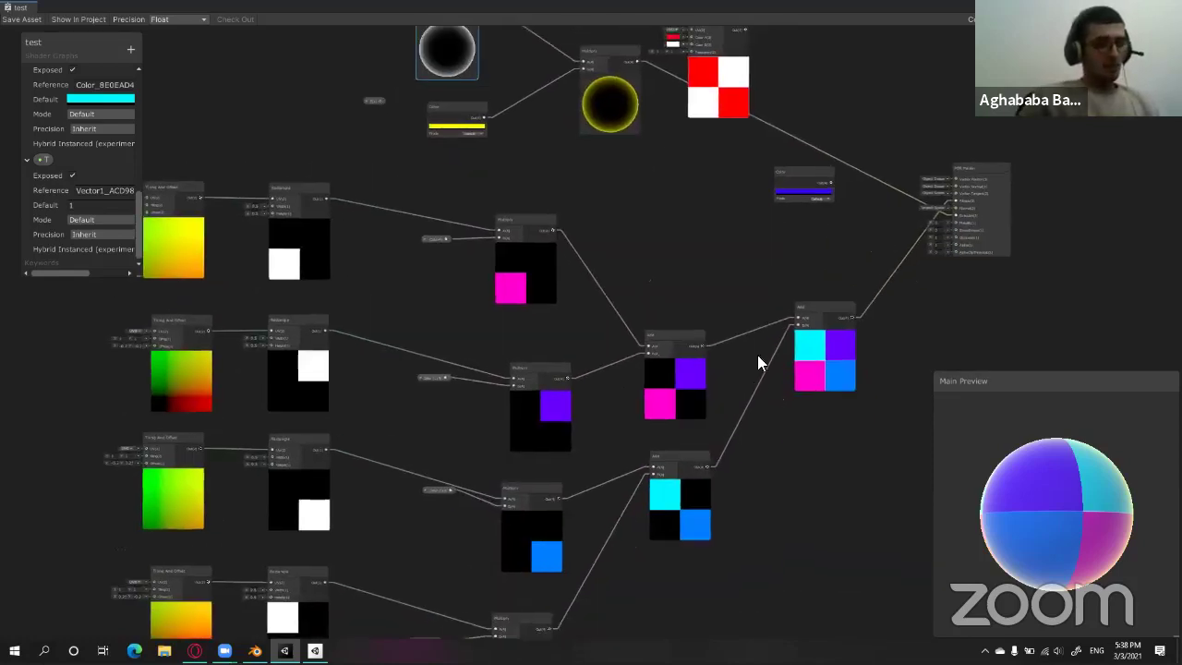
scroll(730, 338, "up", 1)
scroll(770, 226, "up", 3)
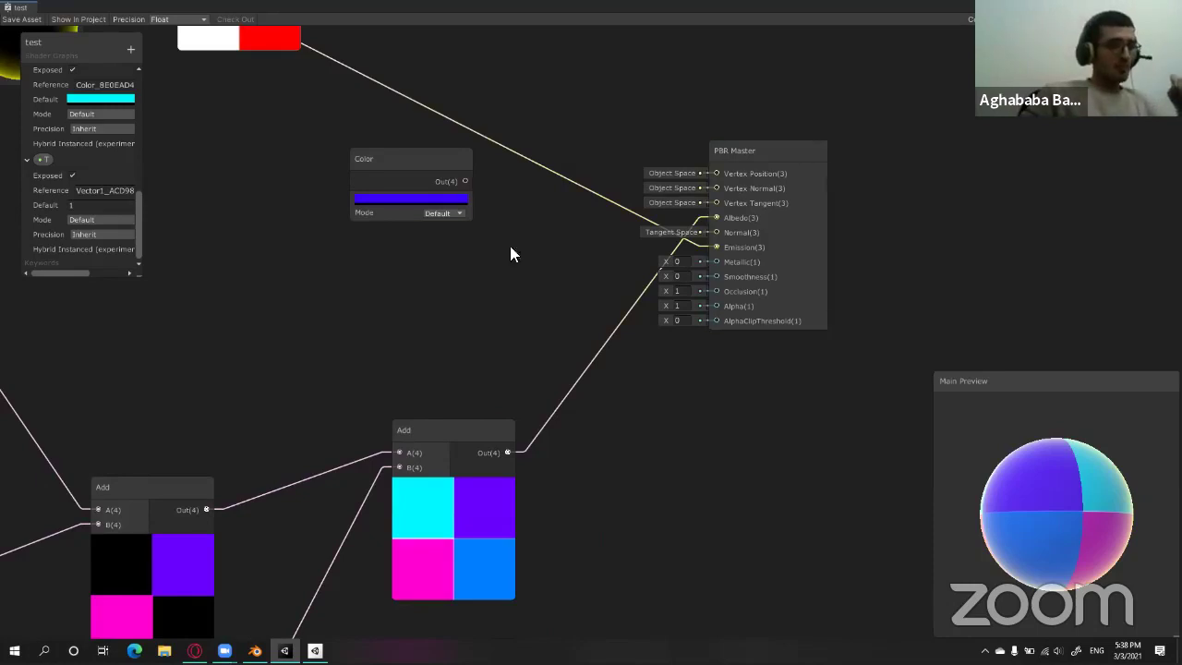
left_click(820, 153)
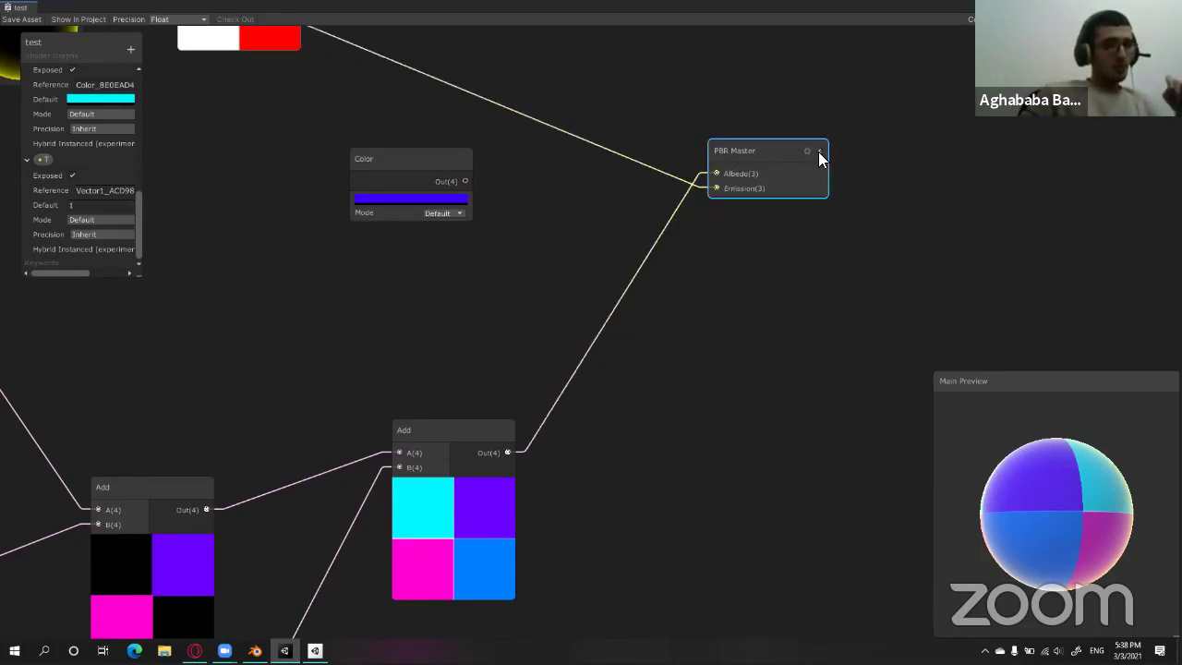
left_click(818, 152)
scroll(644, 351, "down", 3)
scroll(259, 238, "down", 2)
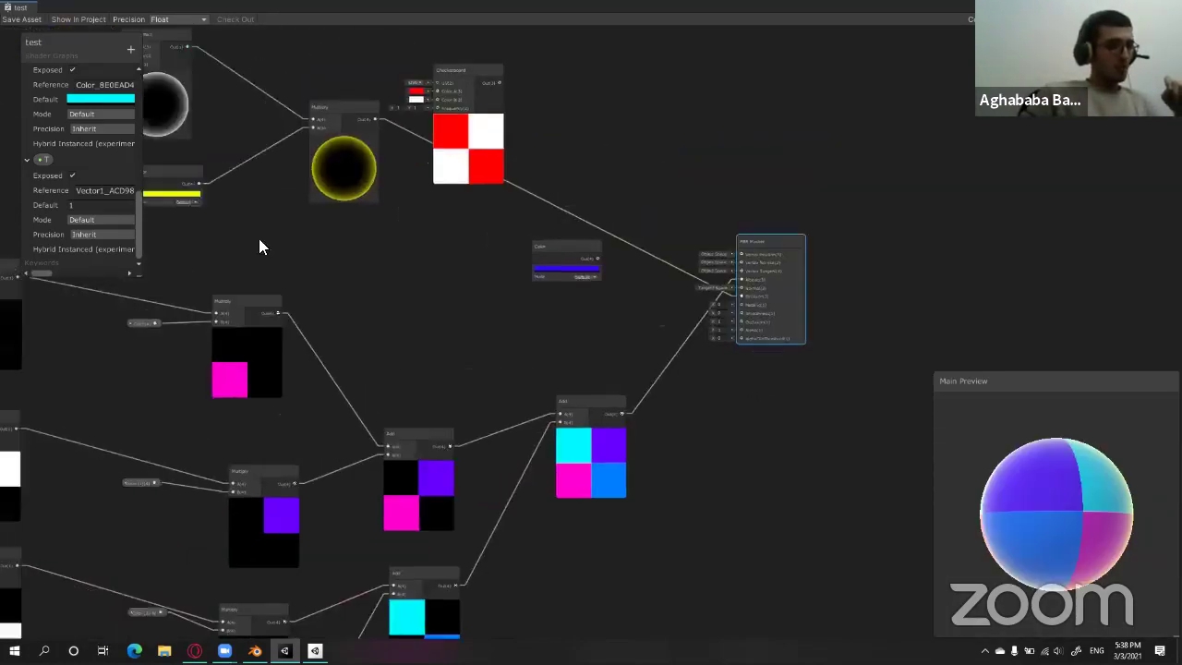
scroll(238, 207, "down", 2)
scroll(748, 366, "down", 1)
scroll(736, 438, "up", 2)
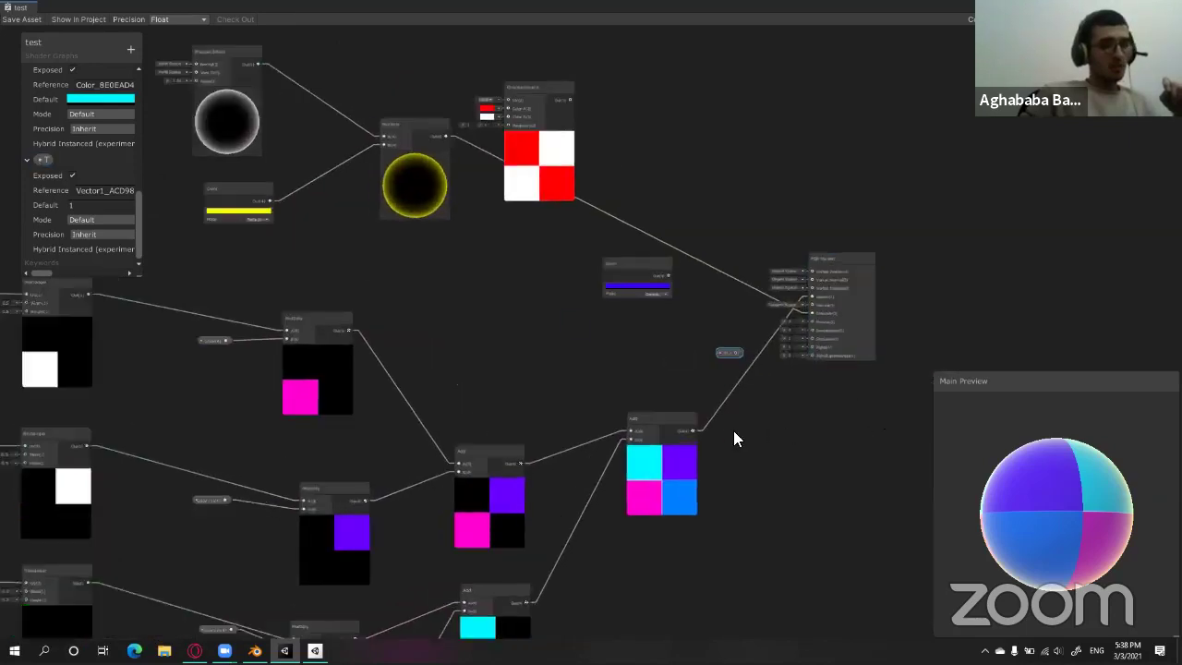
scroll(744, 271, "up", 2)
scroll(737, 166, "up", 2)
left_click(515, 330)
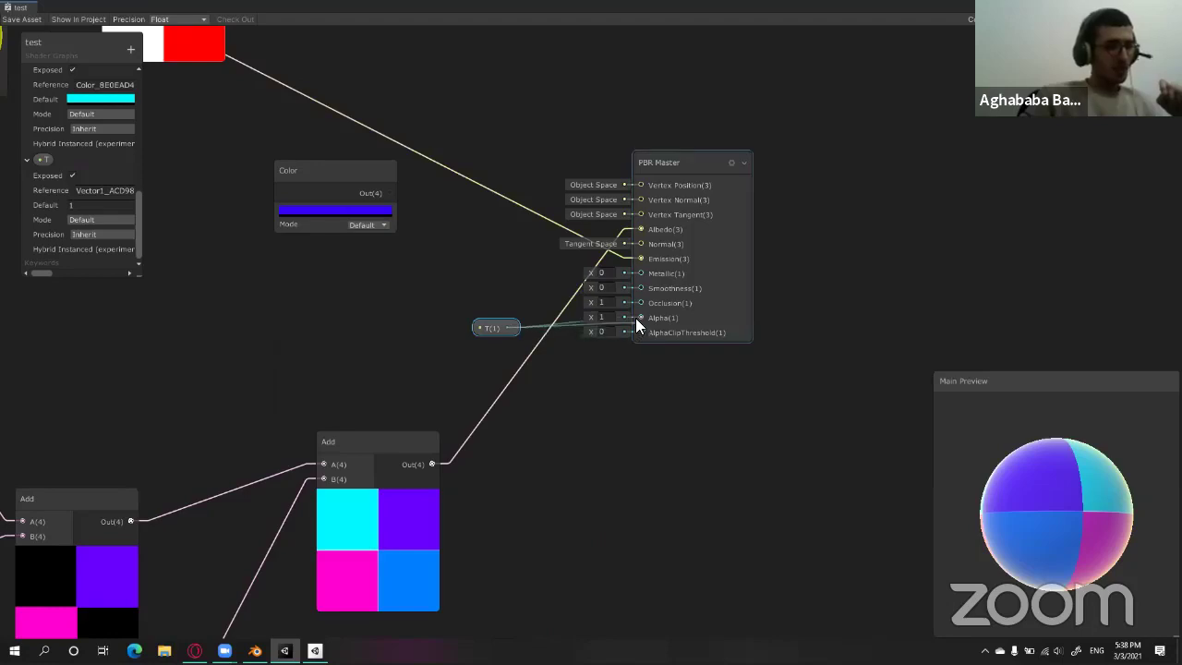
Wire T into PBR Master Smoothness and make T a Slider ranging from 0 to 1.
mouse_move(550, 348)
left_mouse_down()
mouse_move(637, 315)
mouse_move(633, 284)
left_mouse_up()
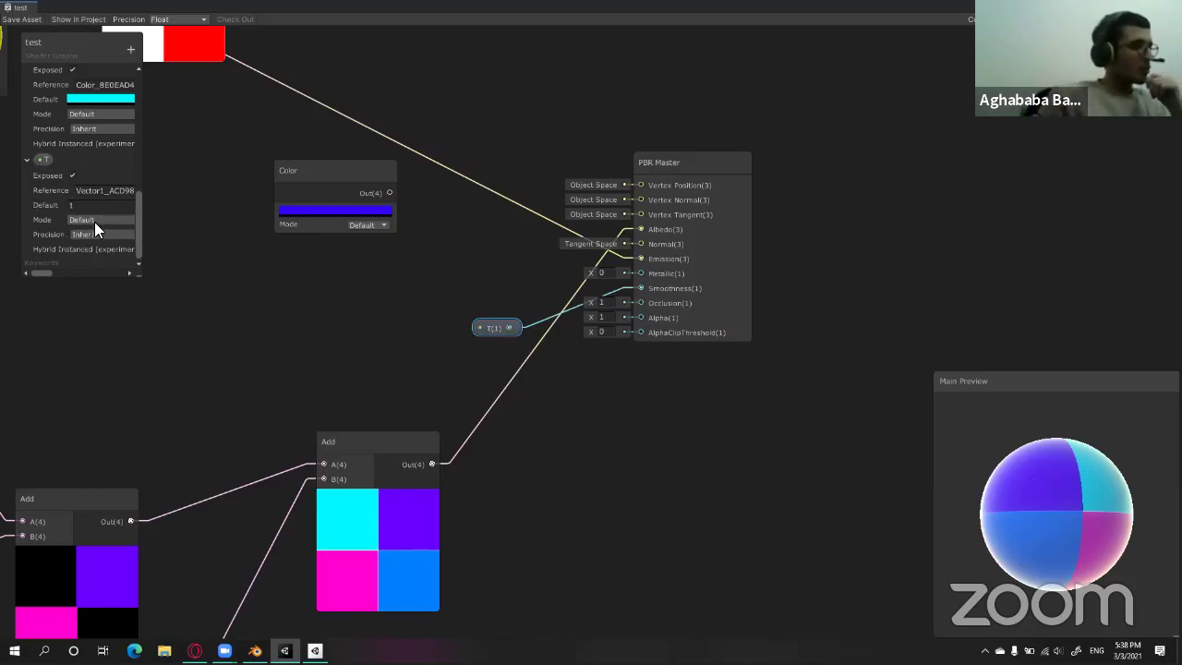
left_click(94, 221)
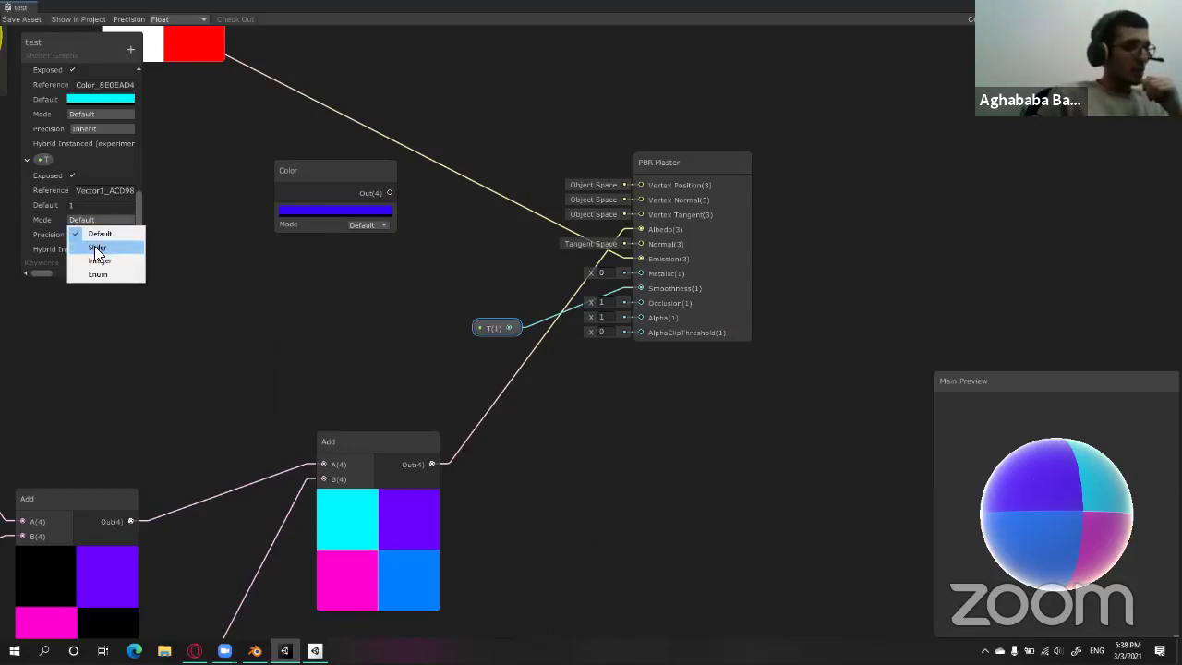
left_click(97, 246)
left_click(84, 191)
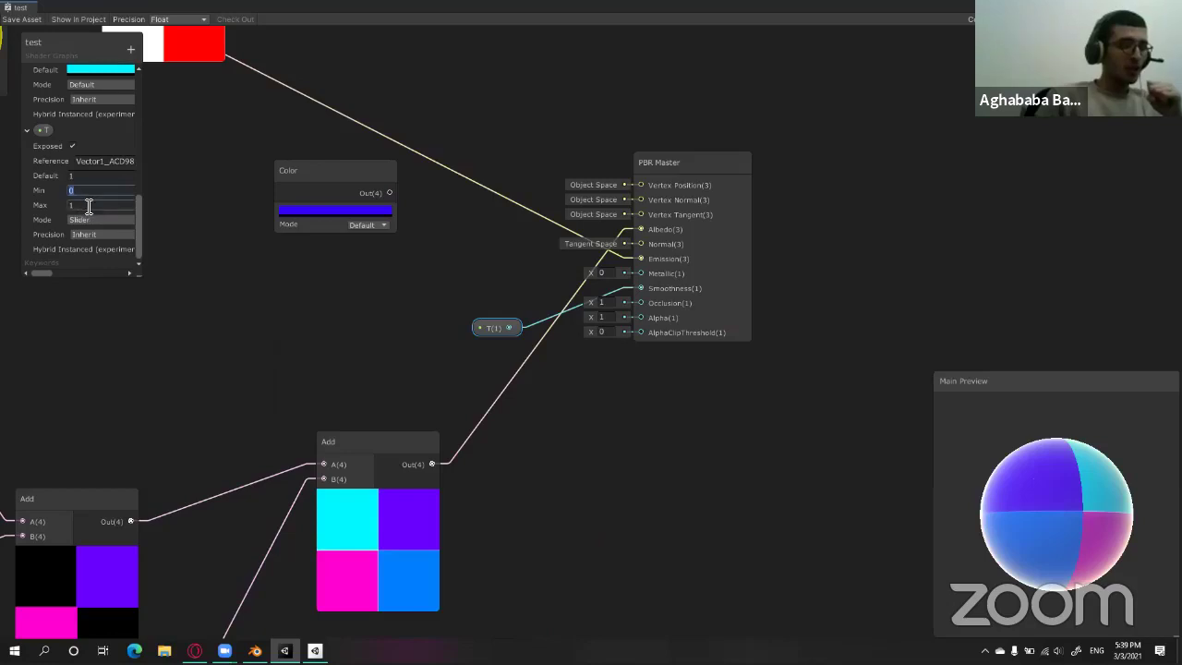
left_click(101, 204)
left_click(183, 198)
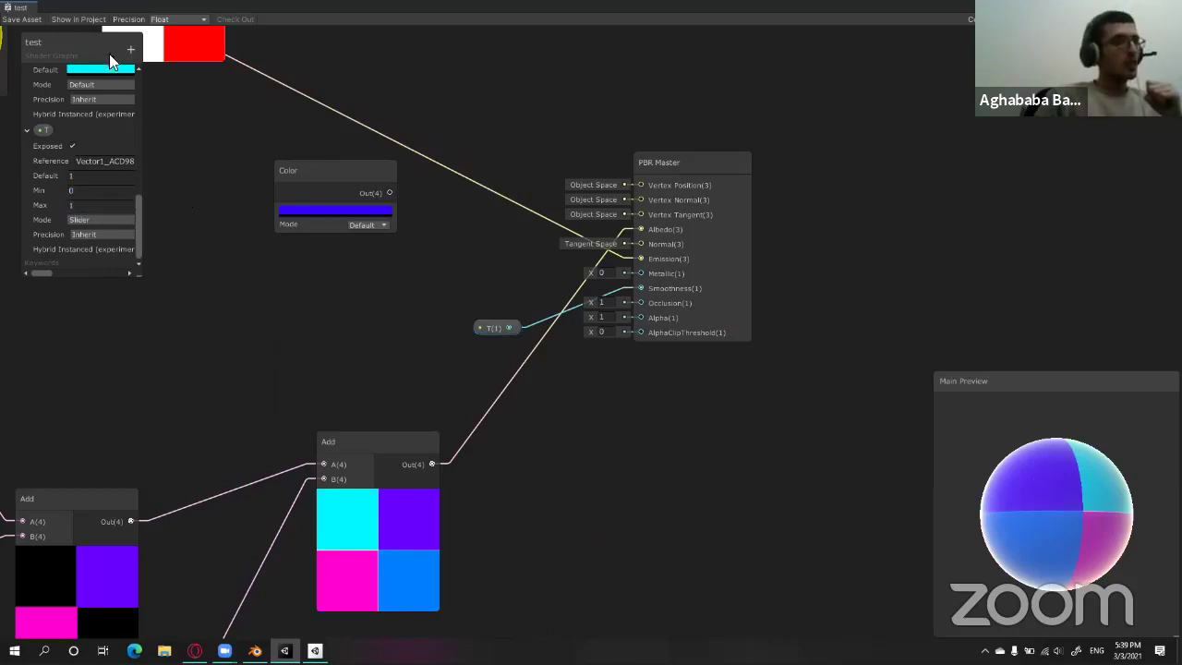
Drag test2's T slider to its limit and through 0.746, 0.81 and 0.841, viewing the monkeys.
double_click(888, 9)
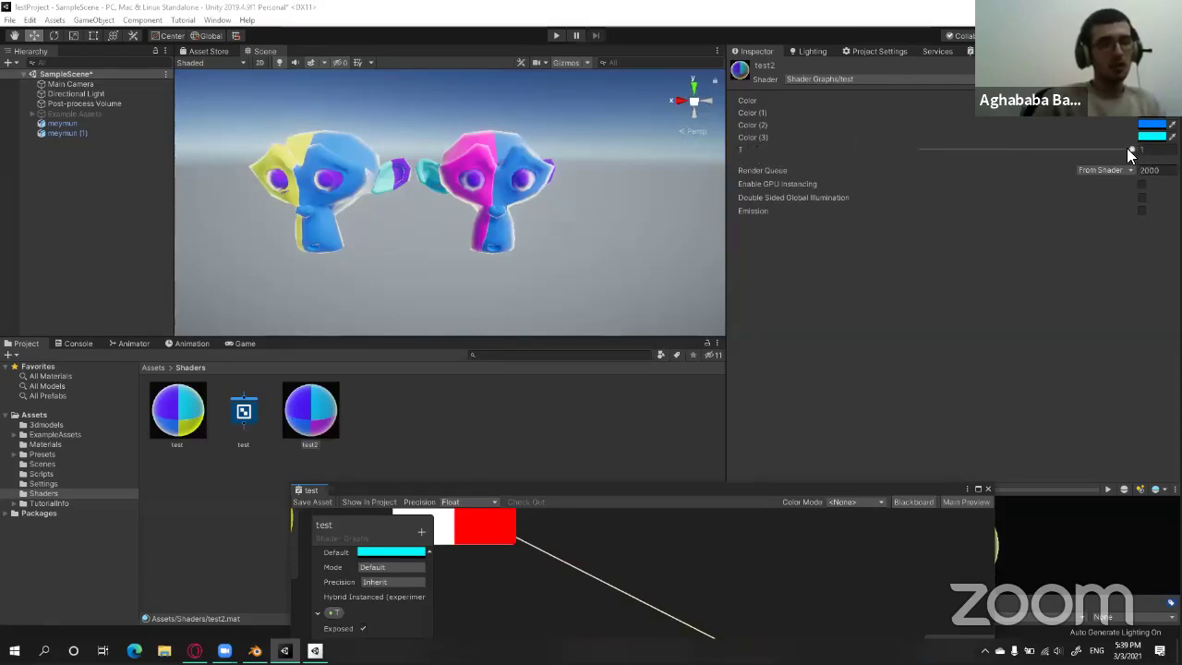
mouse_move(1128, 149)
left_mouse_down()
mouse_move(890, 157)
mouse_move(993, 167)
mouse_move(1063, 157)
left_mouse_up()
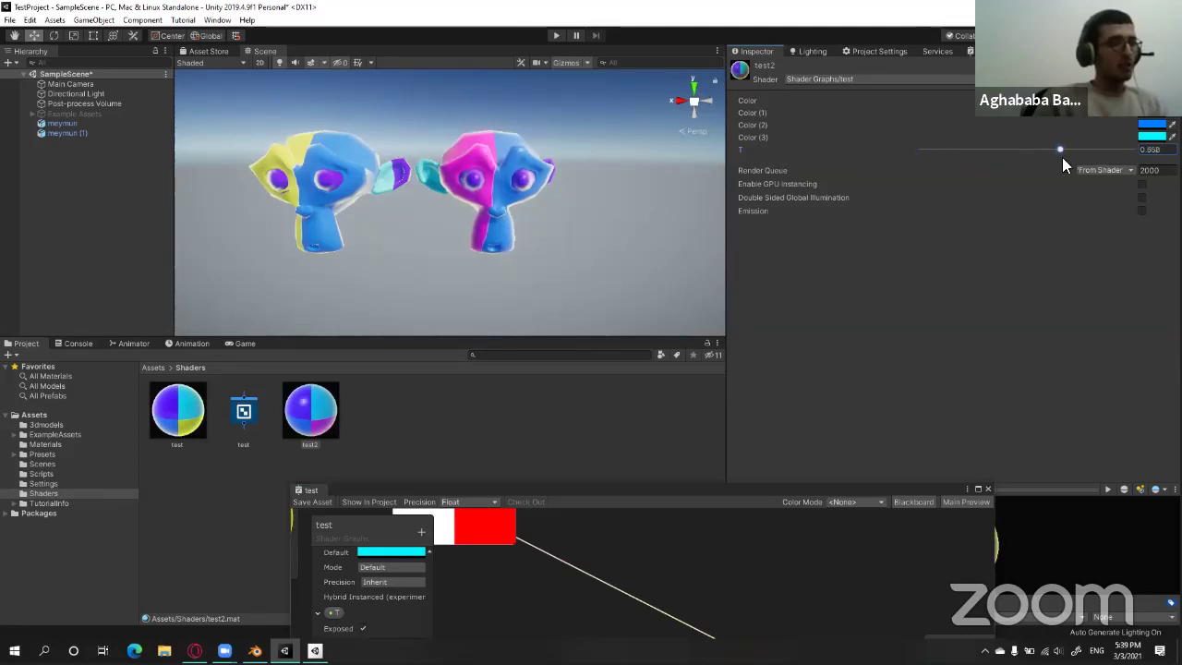
scroll(561, 171, "up", 5)
mouse_move(544, 190)
left_mouse_down("alt")
mouse_move(474, 197)
mouse_move(566, 217)
left_mouse_up("alt")
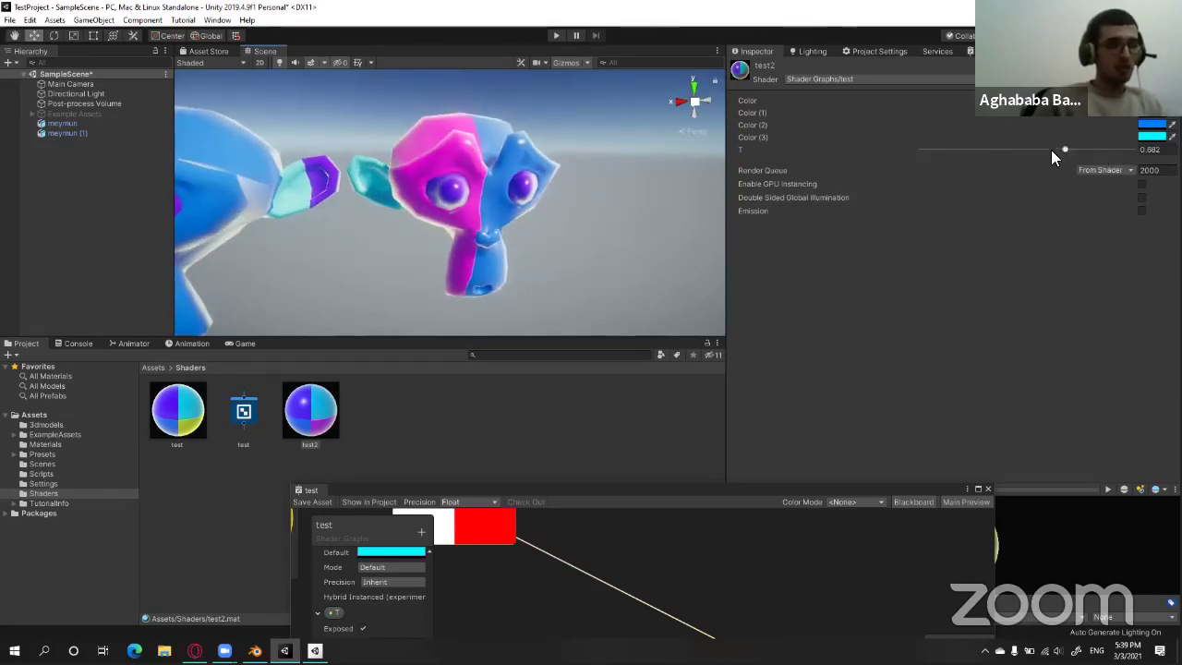
left_click_drag(1063, 149, 1077, 149)
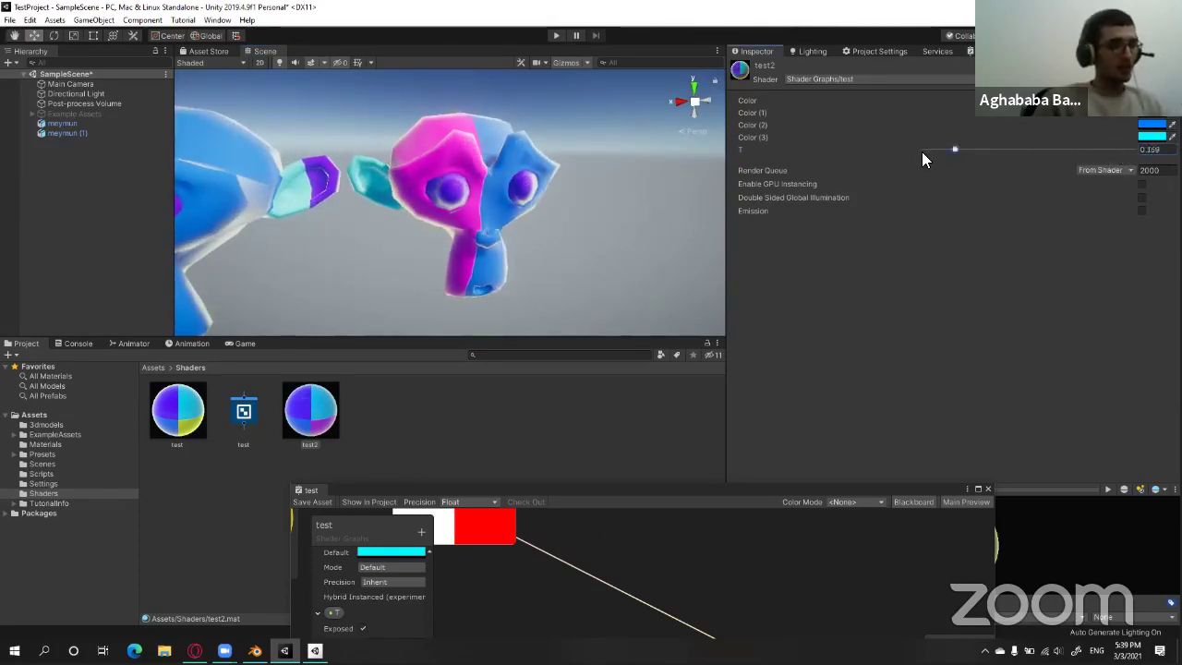
mouse_move(964, 150)
left_mouse_down()
mouse_move(1090, 151)
mouse_move(943, 150)
left_mouse_up()
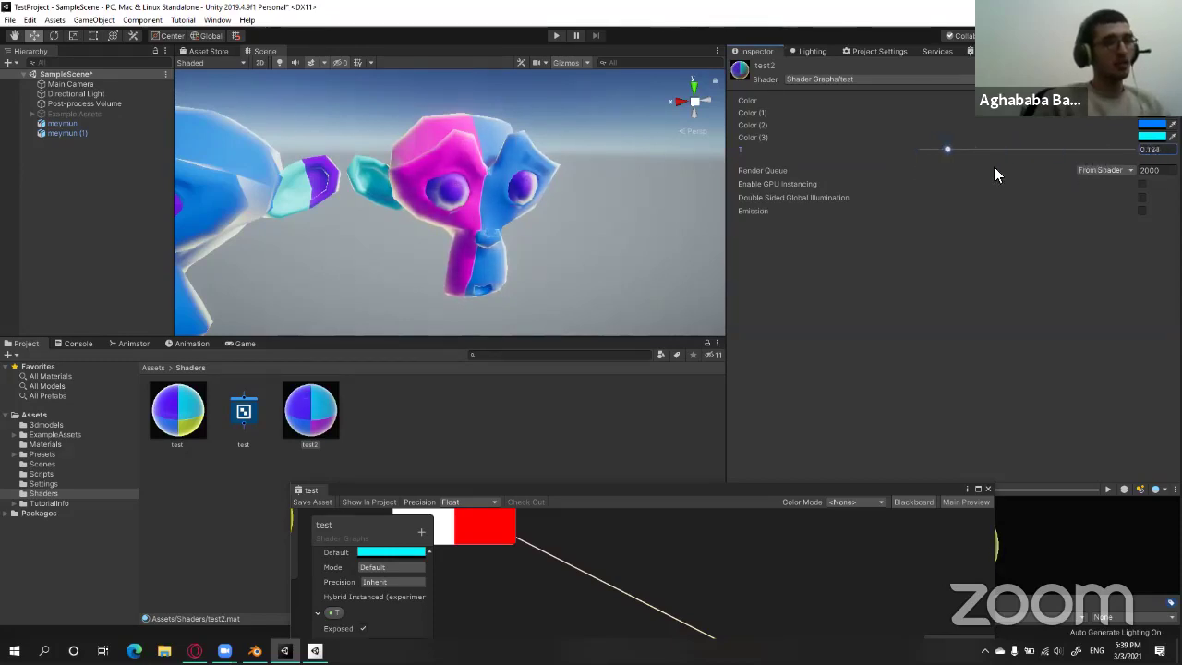
mouse_move(940, 150)
left_mouse_down()
mouse_move(1072, 168)
mouse_move(1005, 181)
left_mouse_up()
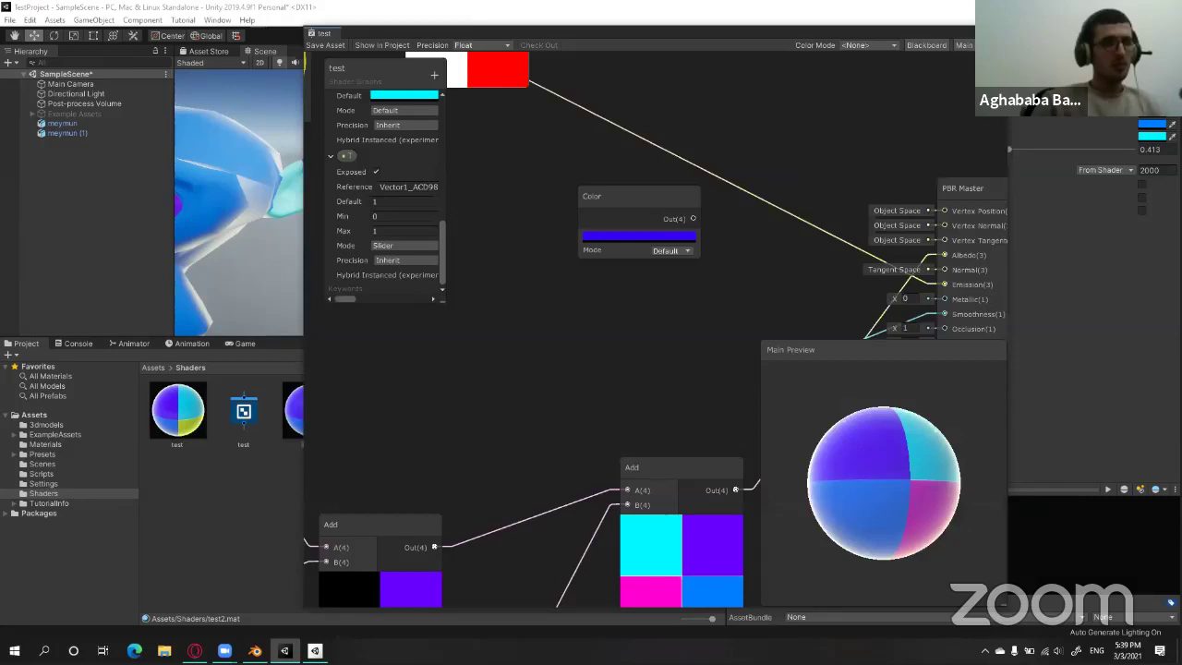
Move T's connection from the PBR Master's Smoothness input to Metallic.
scroll(770, 283, "down", 3)
scroll(876, 373, "down", 2)
scroll(859, 333, "up", 2)
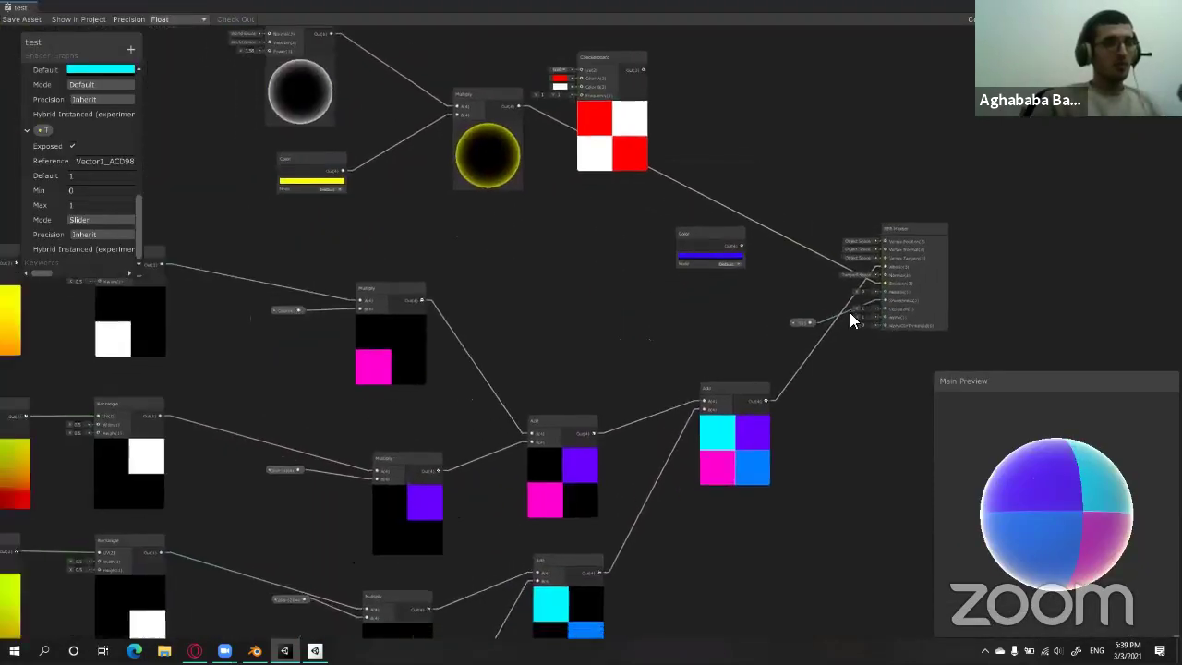
scroll(753, 312, "up", 2)
scroll(698, 300, "up", 1)
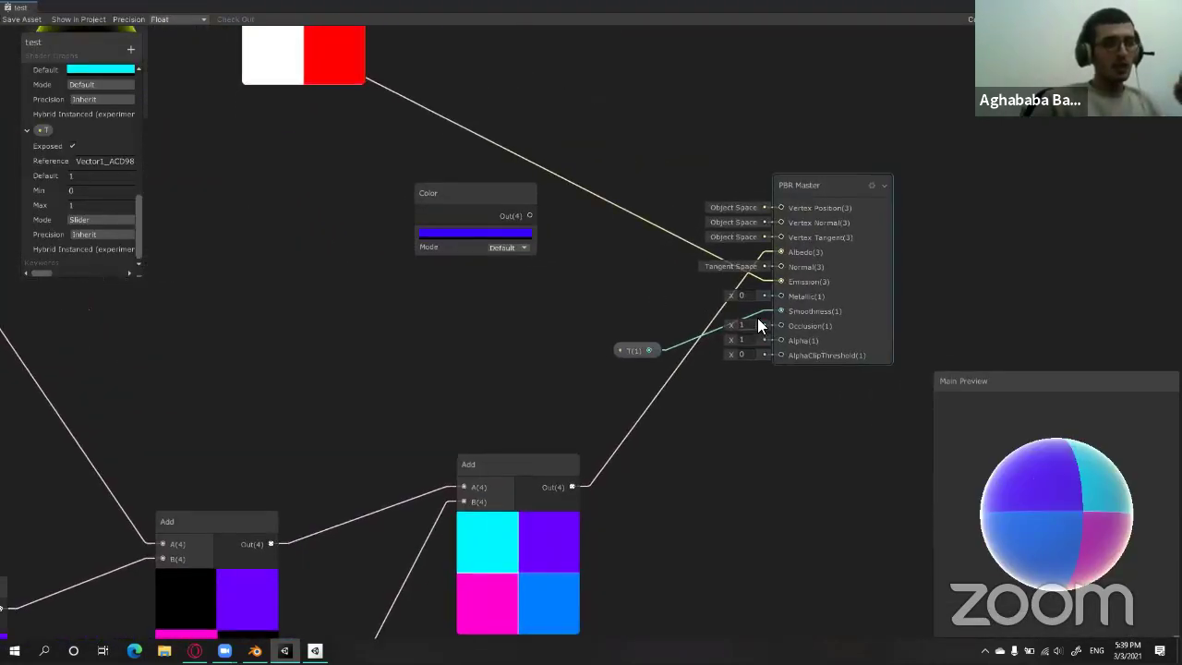
mouse_move(757, 310)
left_mouse_down()
mouse_move(765, 293)
mouse_move(779, 296)
left_mouse_up()
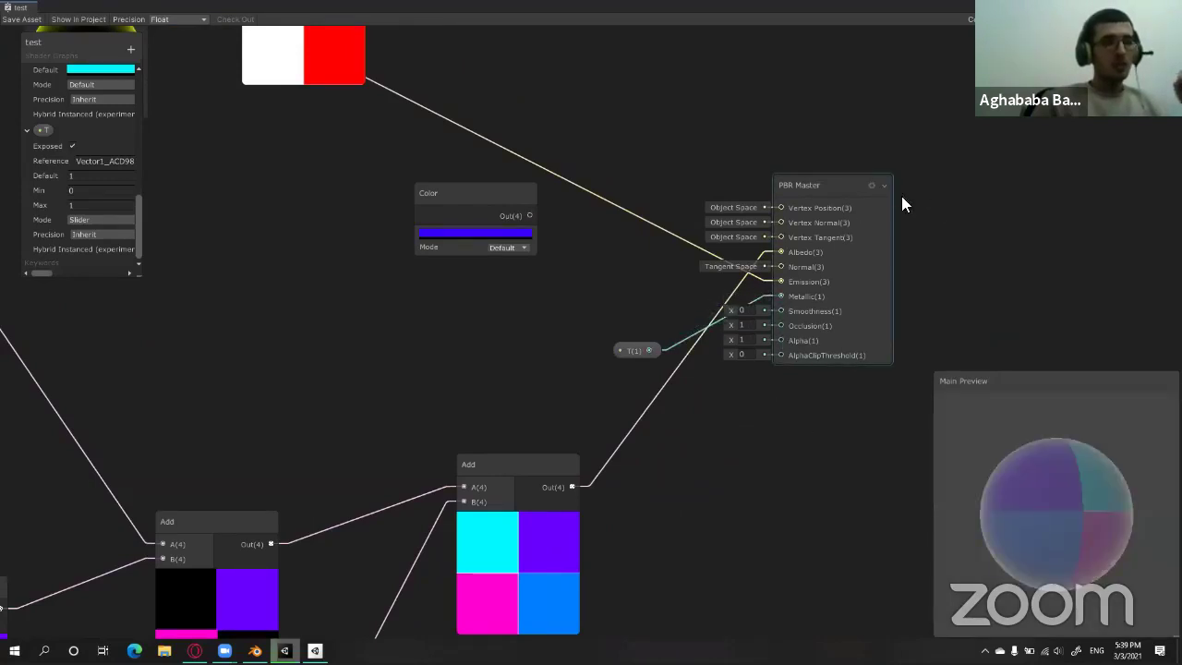
Set the PBR Master's surface type to Transparent.
middle_click_drag(901, 196, 800, 158)
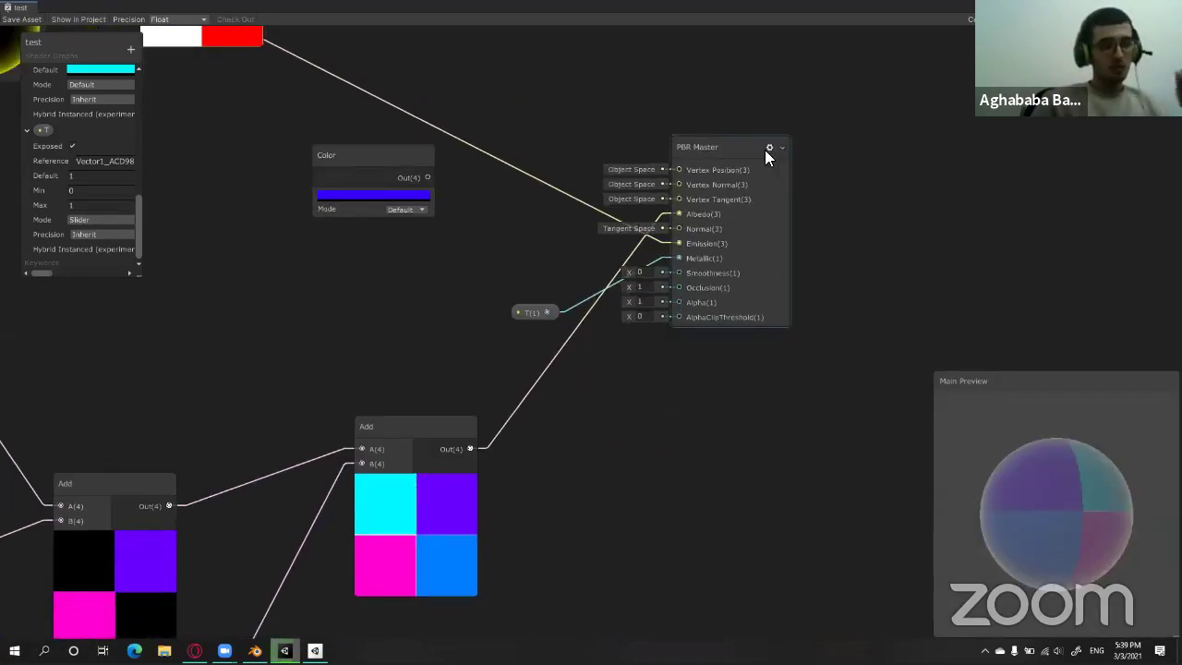
left_click(777, 201)
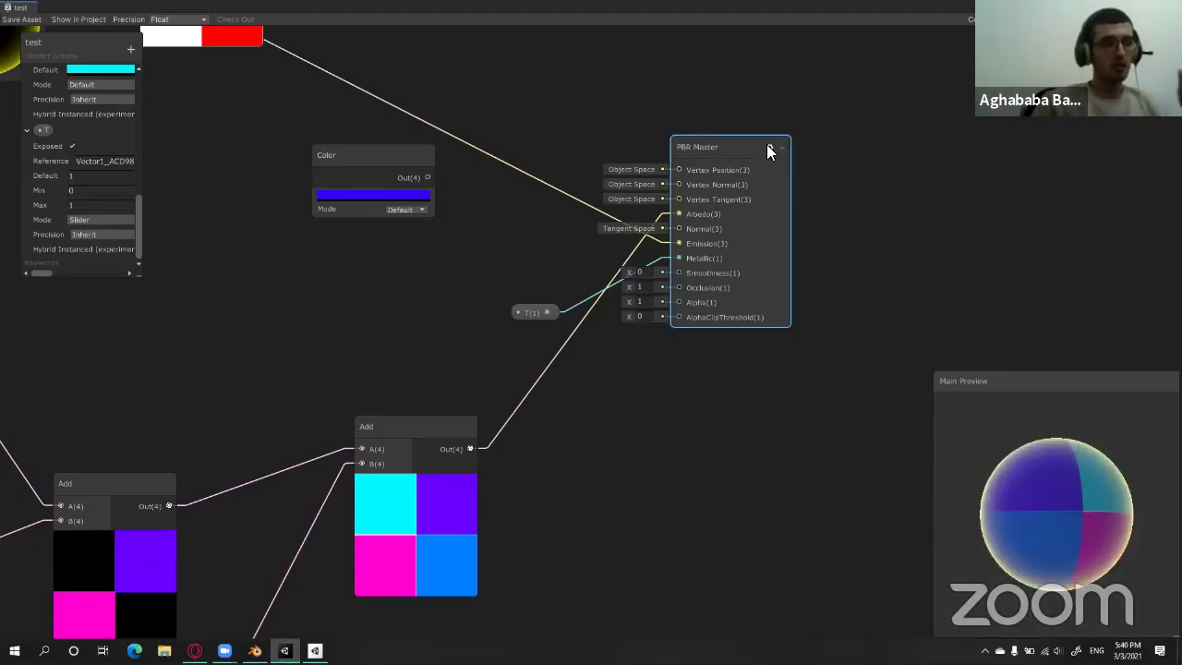
left_click(769, 150)
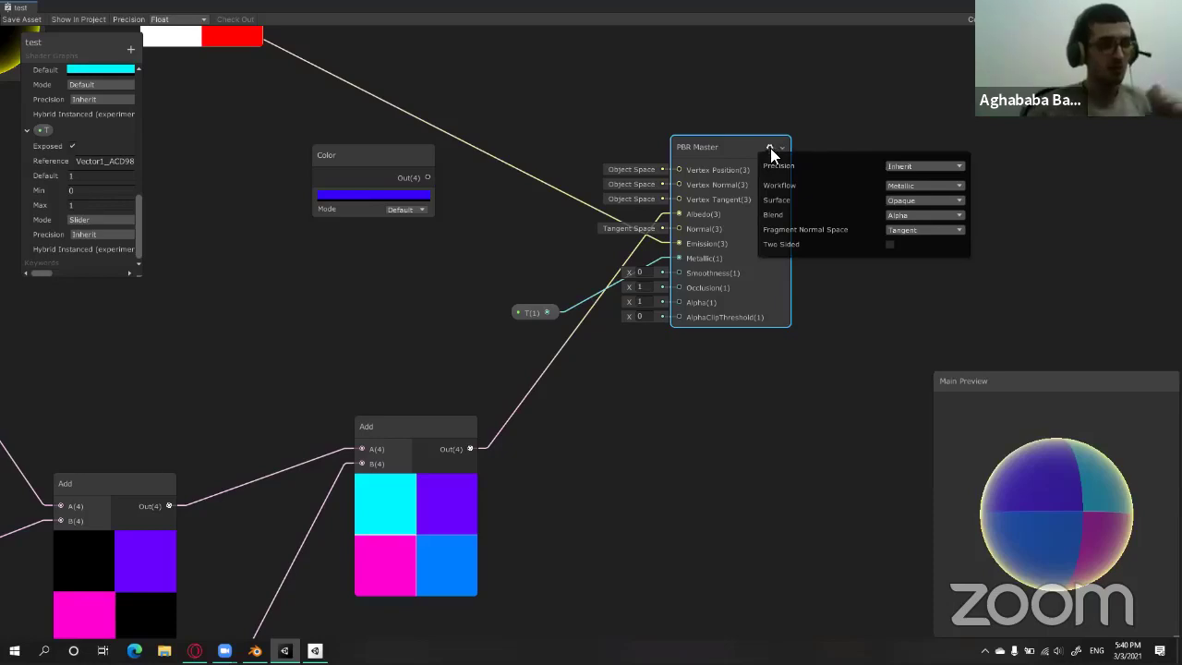
left_click(912, 200)
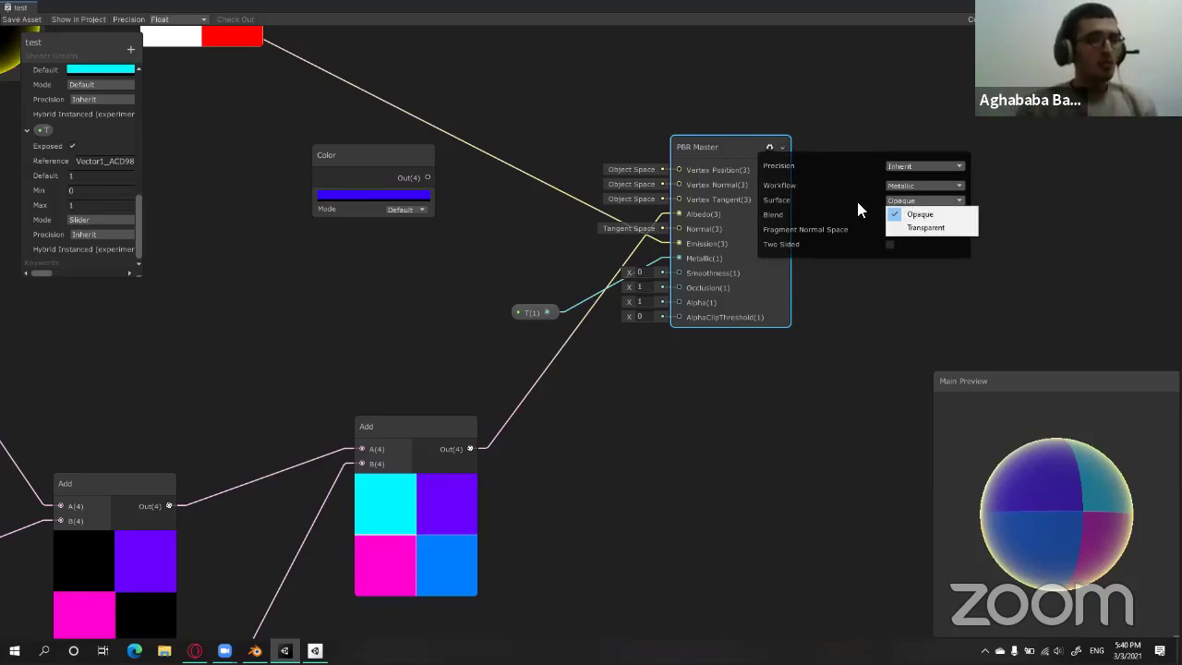
left_click(941, 228)
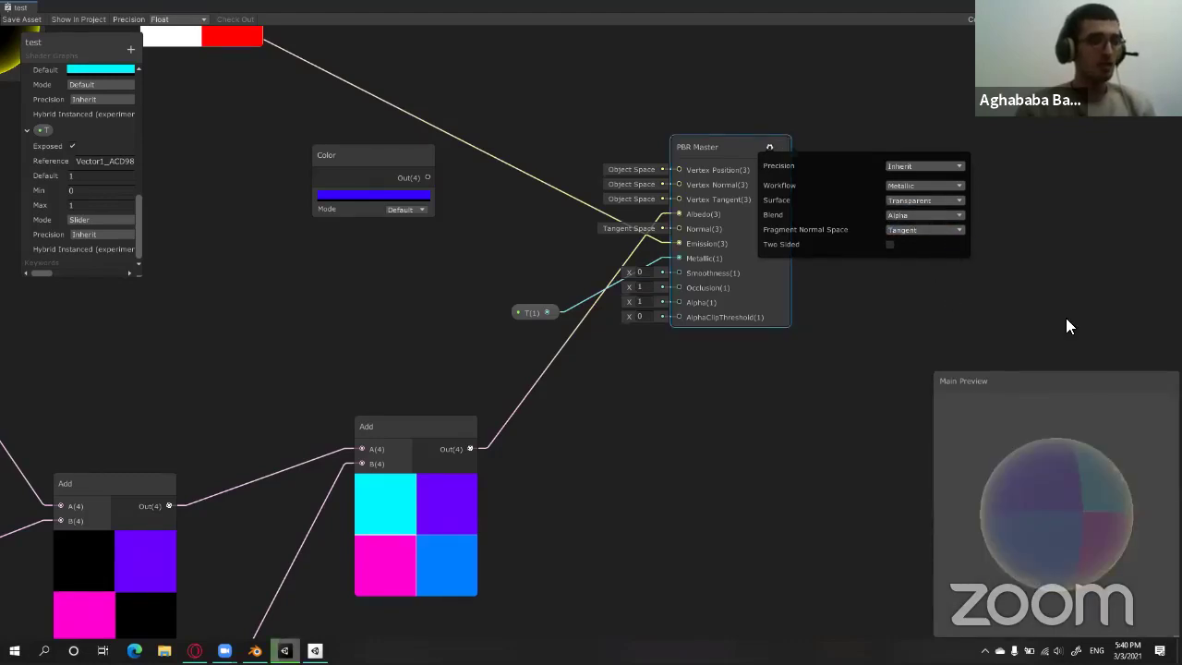
Try a PBR Master Alpha value of 0.8, then set it back to 1.
middle_click_drag(640, 318, 742, 311)
left_click_drag(729, 291, 744, 297)
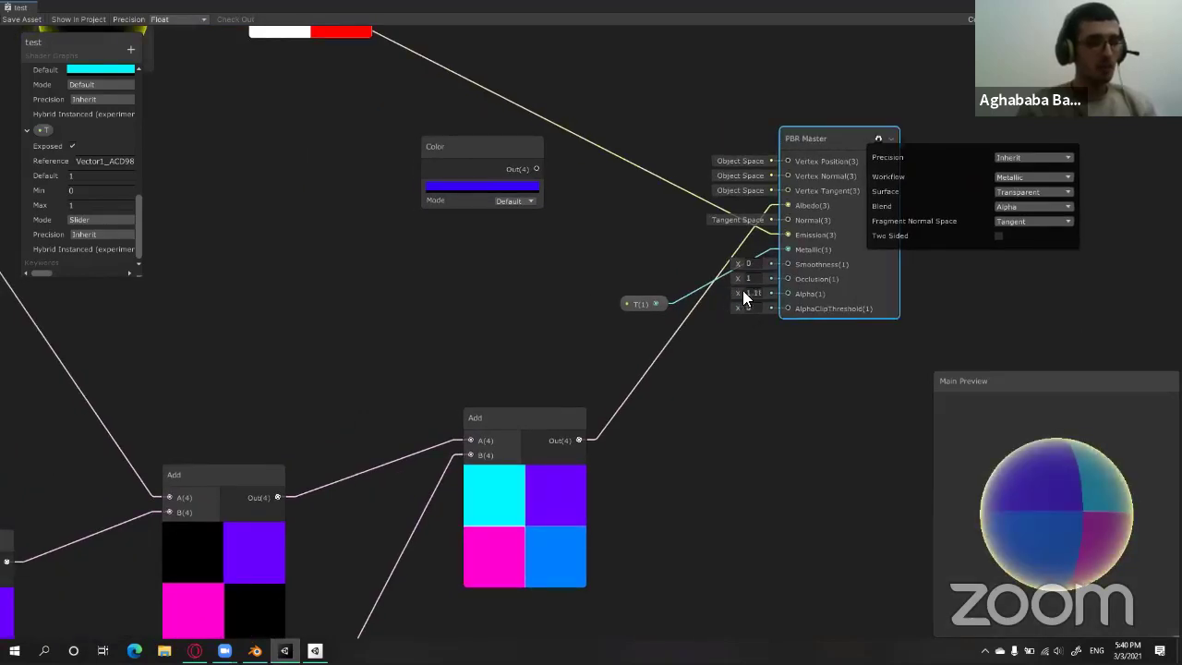
left_click(758, 298)
left_click(759, 380)
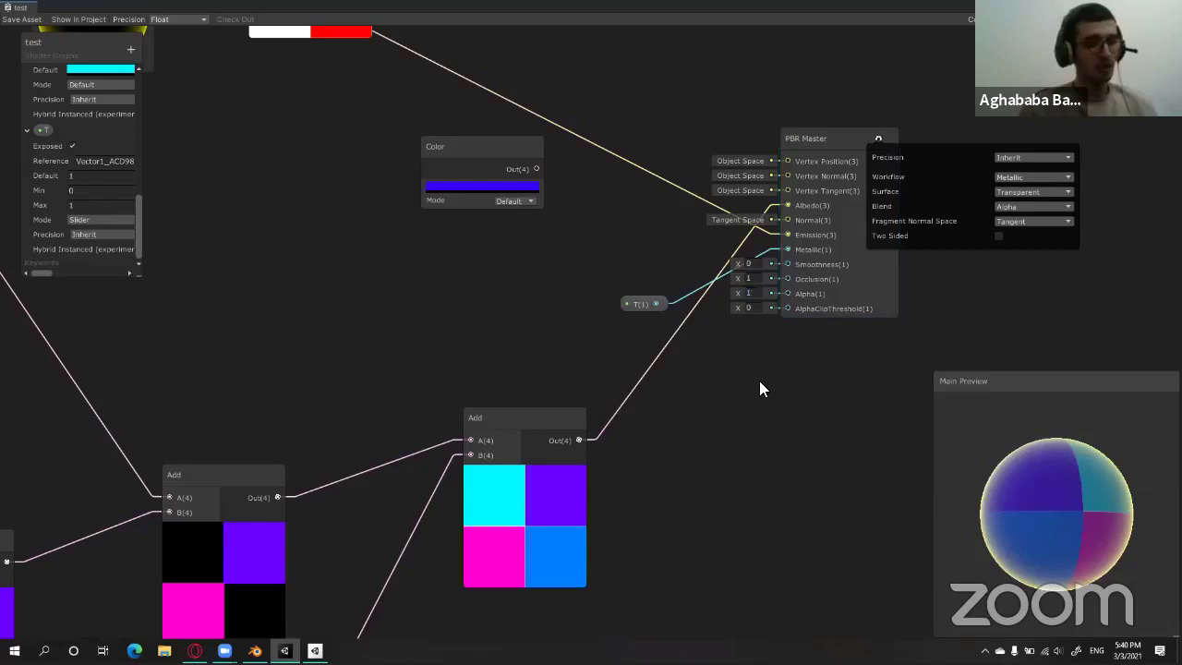
middle_click_drag(759, 381, 799, 358)
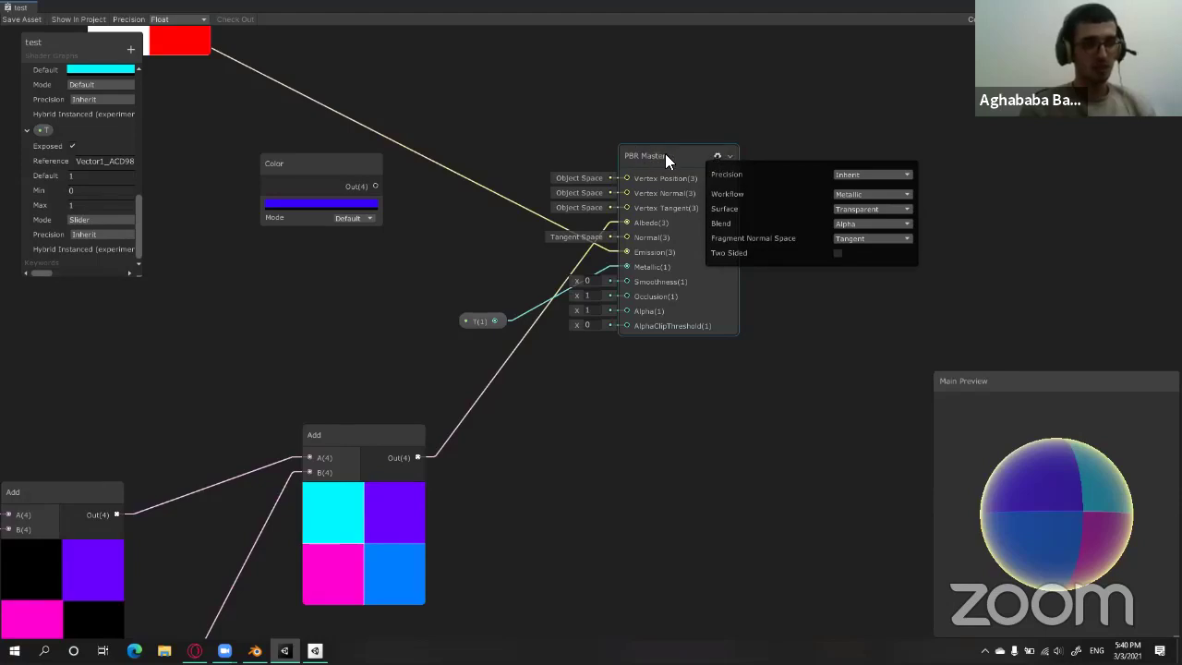
left_click_drag(664, 155, 675, 157)
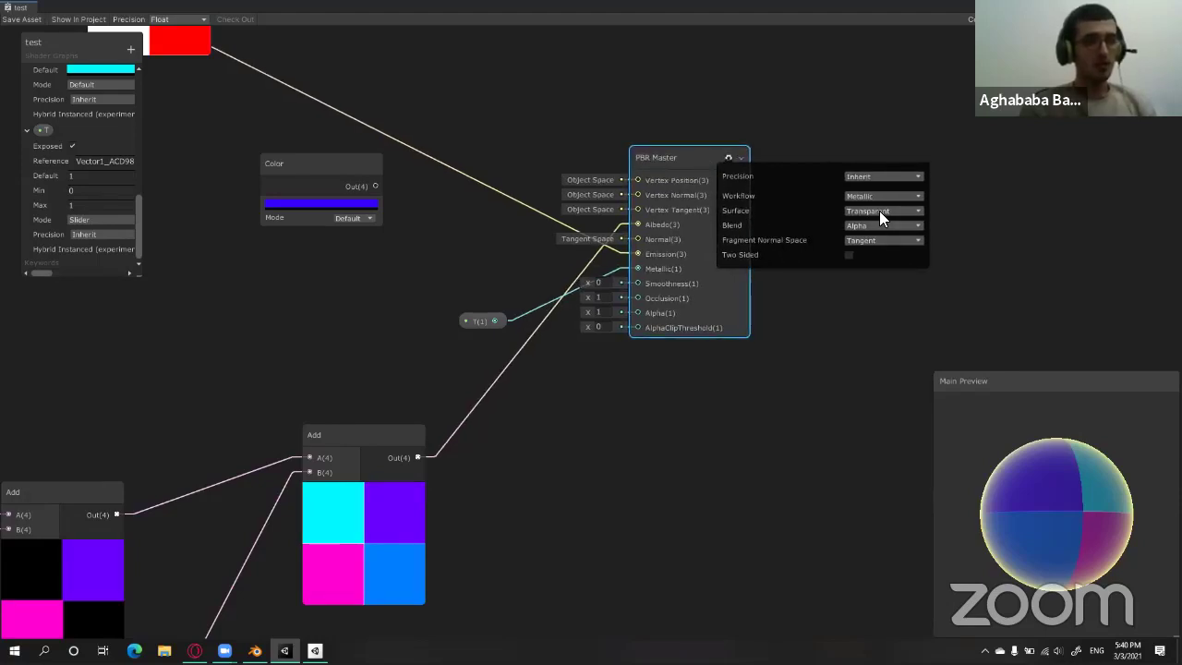
left_click(831, 351)
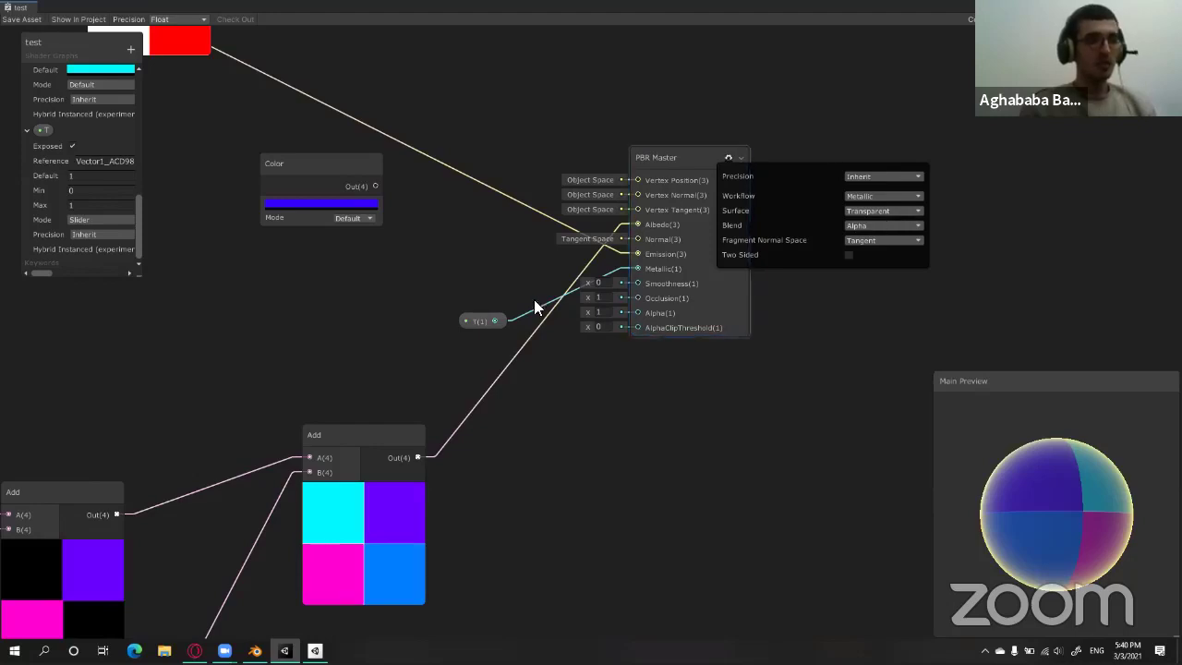
Rewire T from Metallic to Alpha, save the graph, and restore the window size.
mouse_move(495, 321)
left_mouse_down()
mouse_move(504, 292)
mouse_move(467, 312)
left_mouse_up()
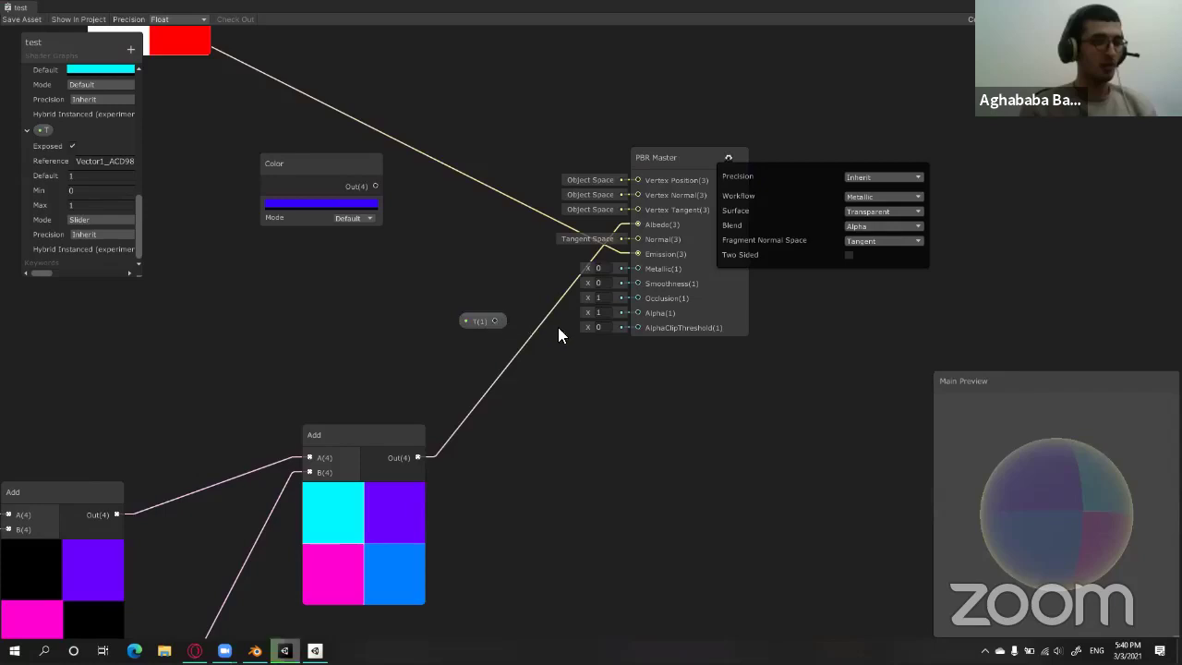
left_click(500, 321)
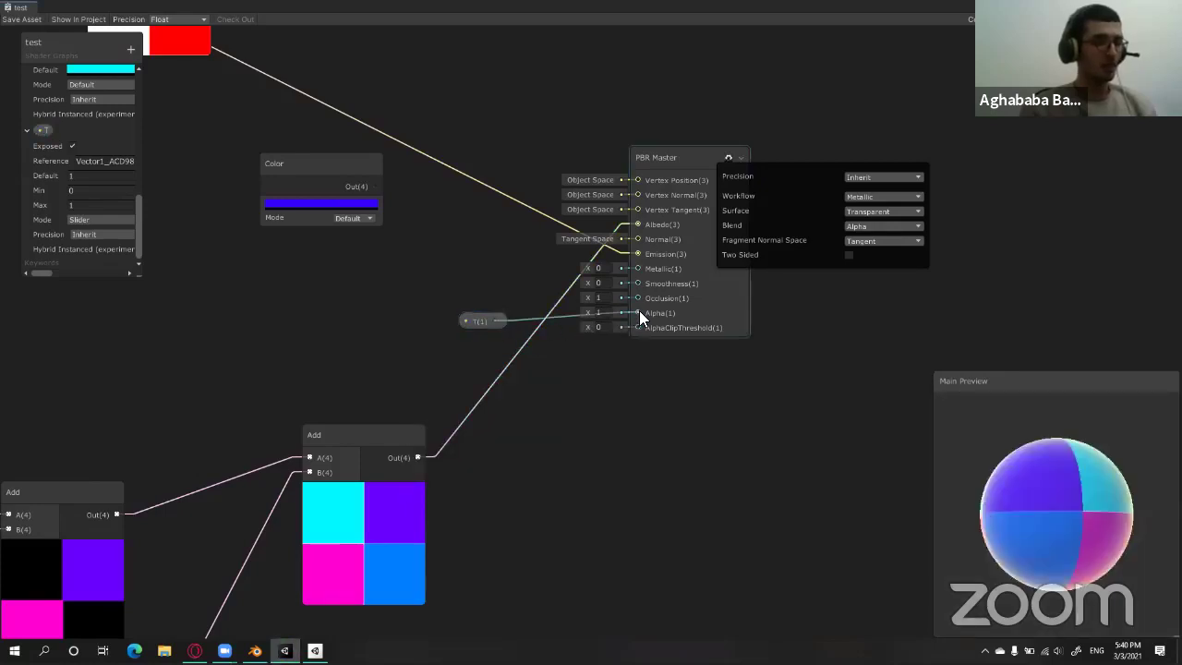
left_click_drag(638, 312, 494, 320)
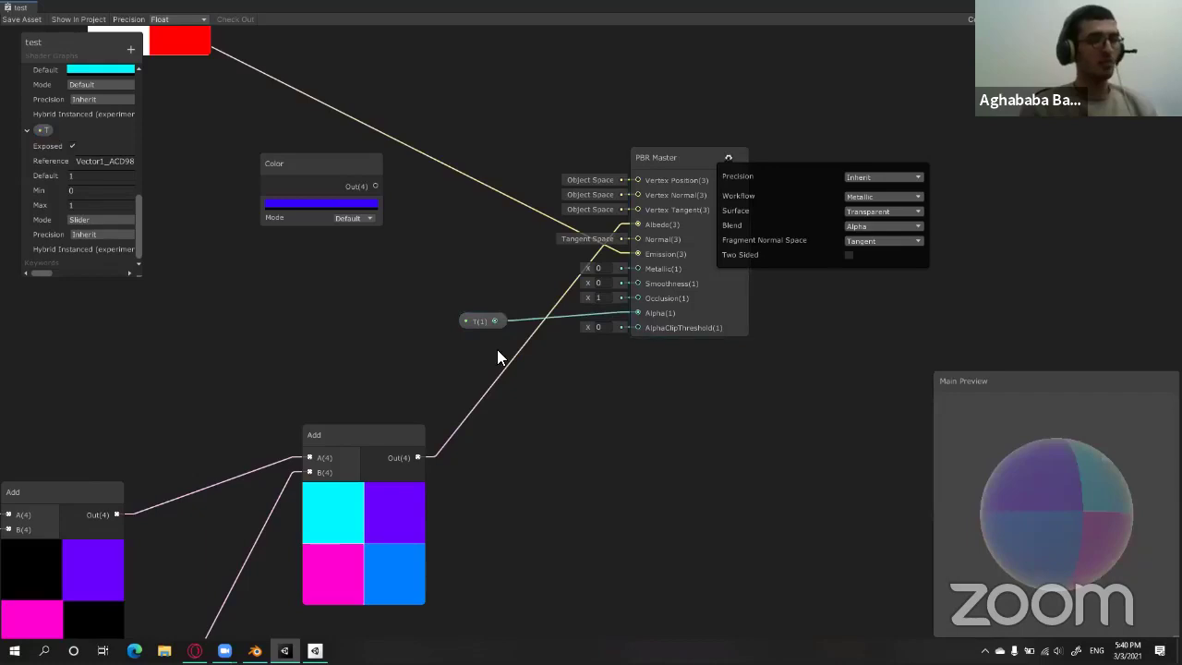
left_click(27, 19)
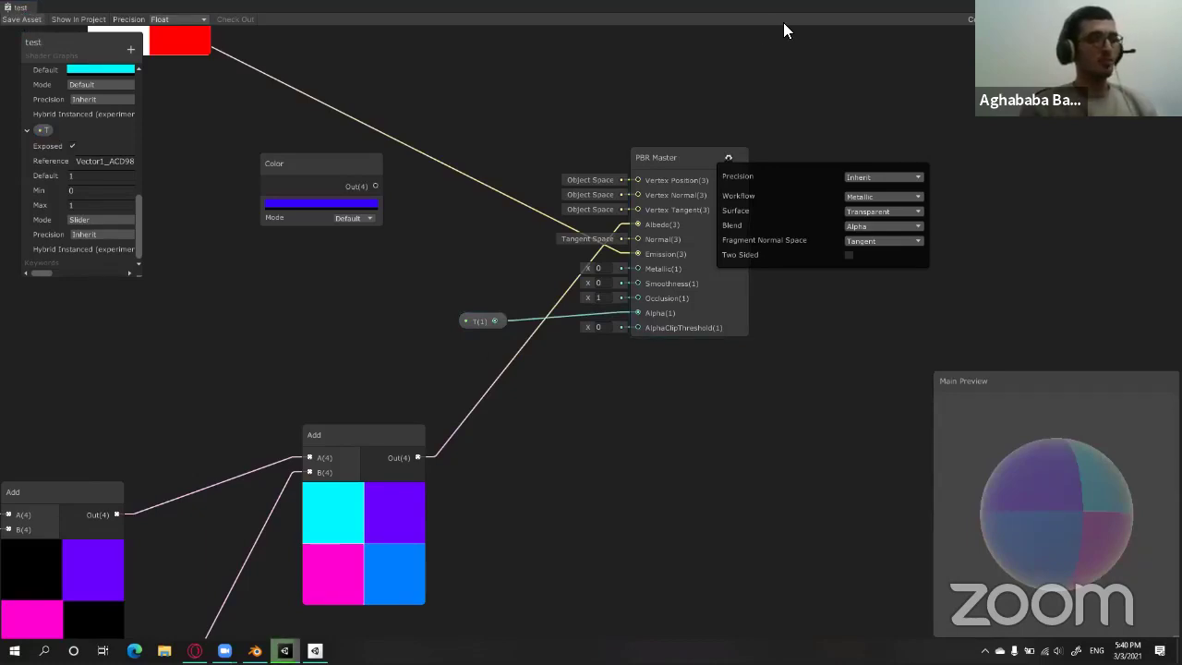
key("shift+space")
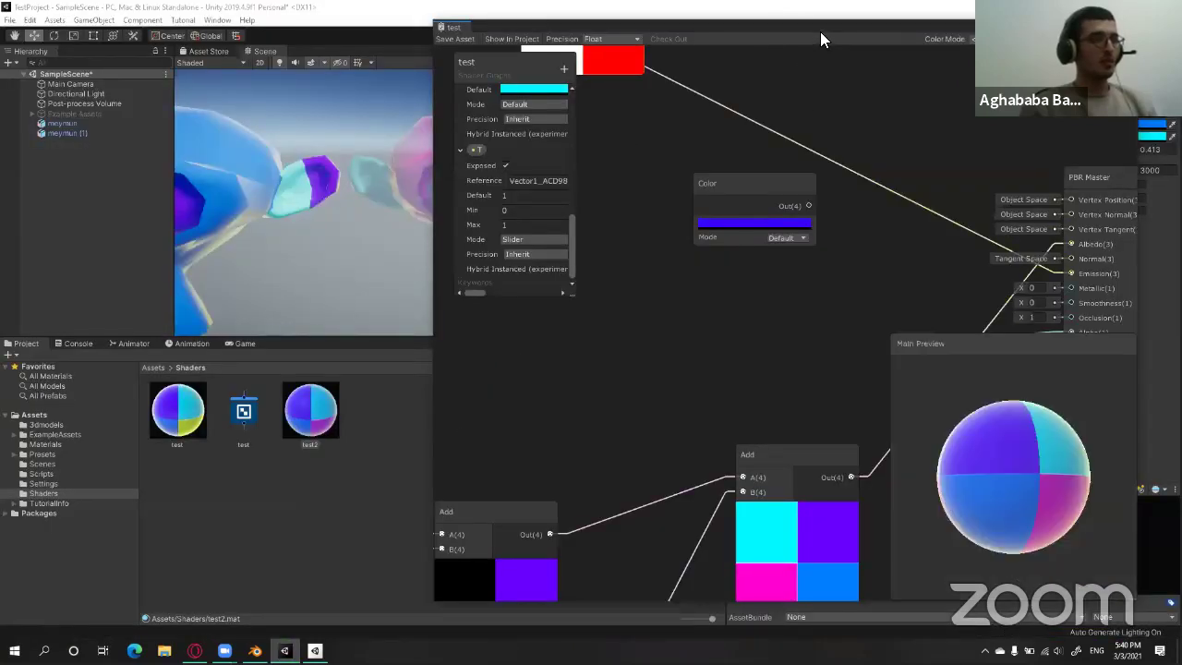
Slide test2's T through 1, 0, 0.32 and 0.81, ending at 1, then enlarge the graph window.
left_click_drag(818, 26, 717, 467)
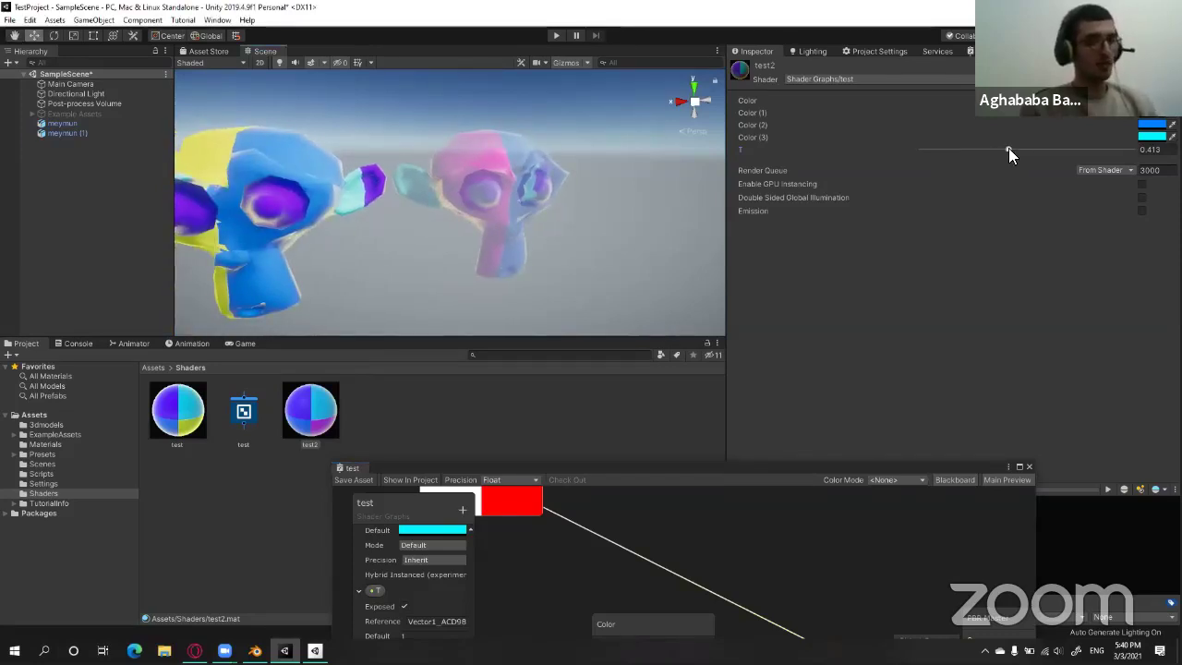
left_click_drag(1009, 149, 1132, 150)
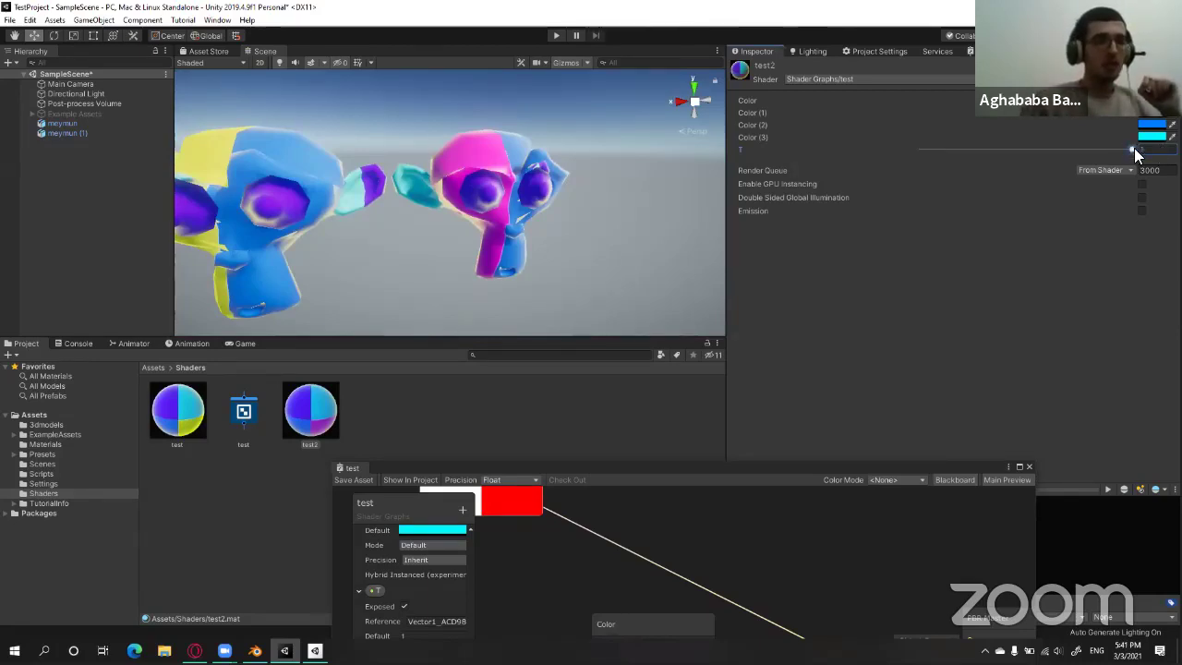
mouse_move(1132, 150)
left_mouse_down()
mouse_move(894, 154)
mouse_move(1132, 149)
left_mouse_up()
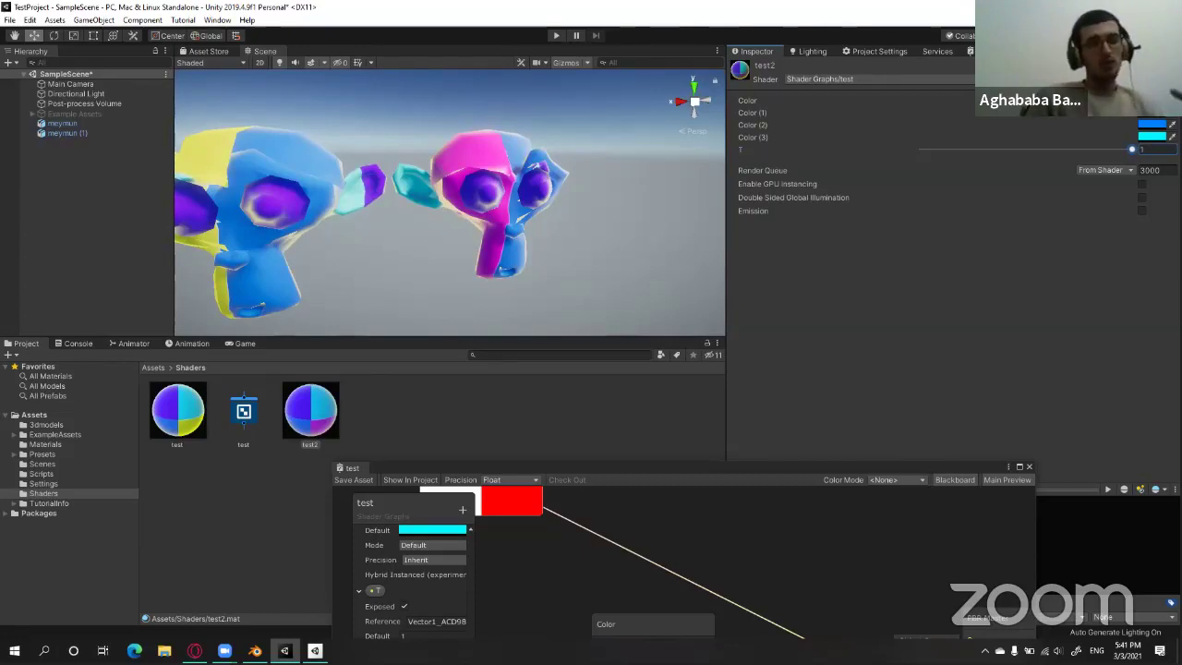
mouse_move(1135, 153)
left_mouse_down()
mouse_move(903, 182)
mouse_move(1139, 173)
left_mouse_up()
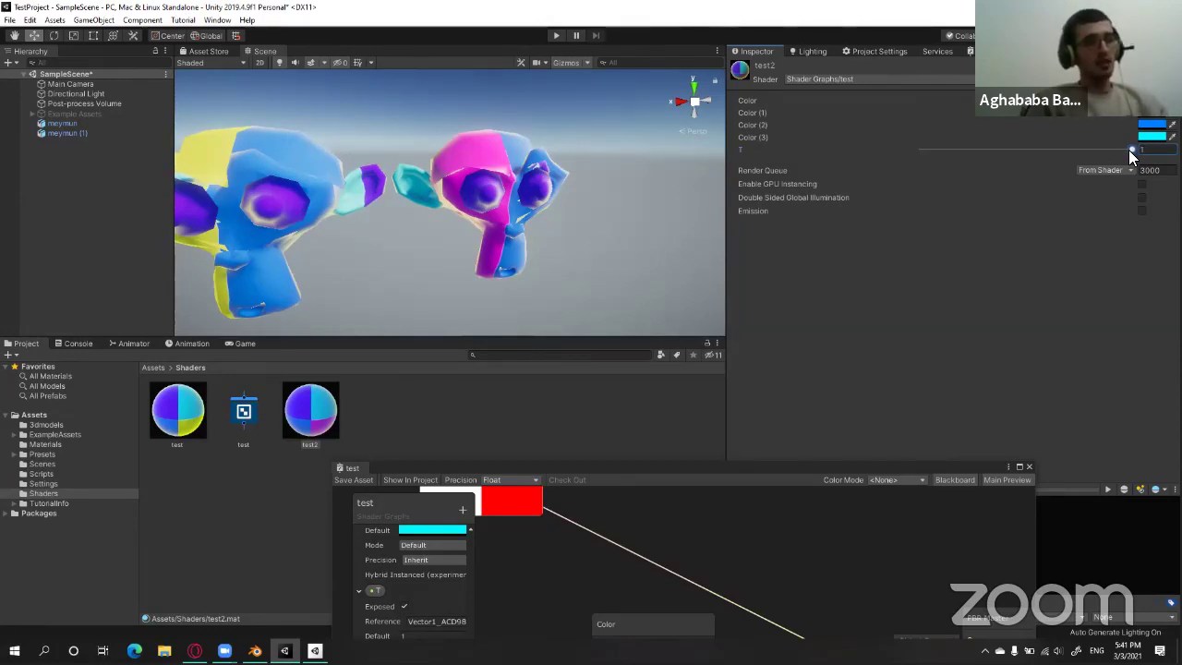
mouse_move(1128, 149)
left_mouse_down()
mouse_move(988, 152)
mouse_move(1130, 164)
left_mouse_up()
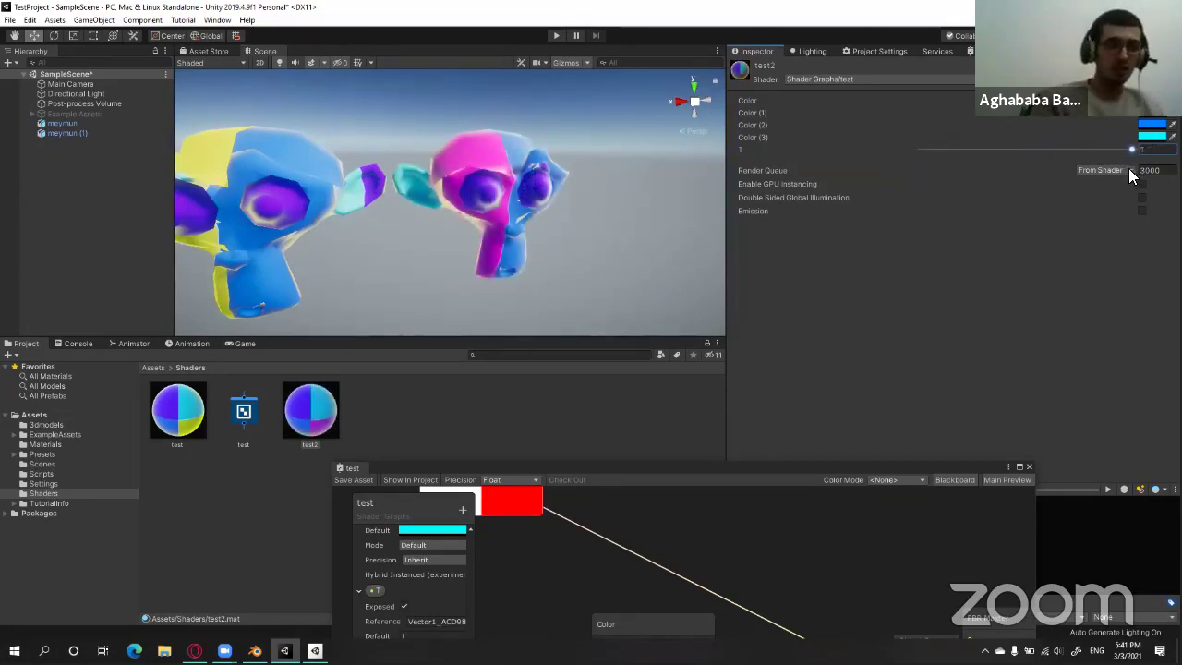
left_click_drag(1132, 164, 1086, 183)
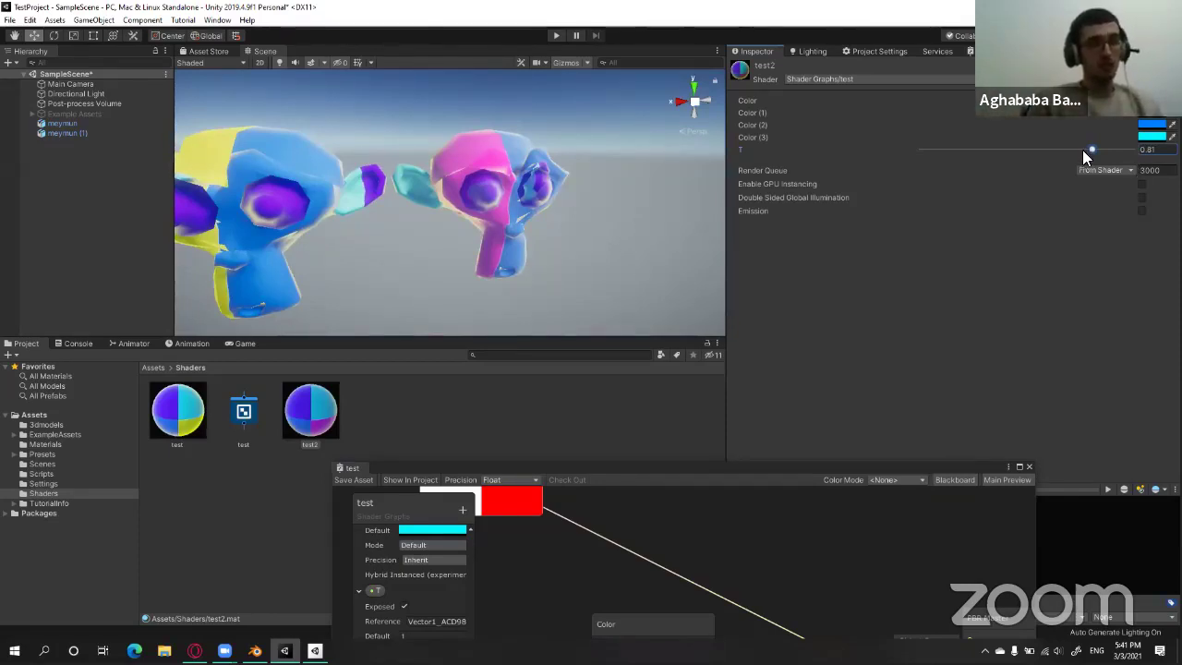
left_click_drag(1091, 149, 1134, 149)
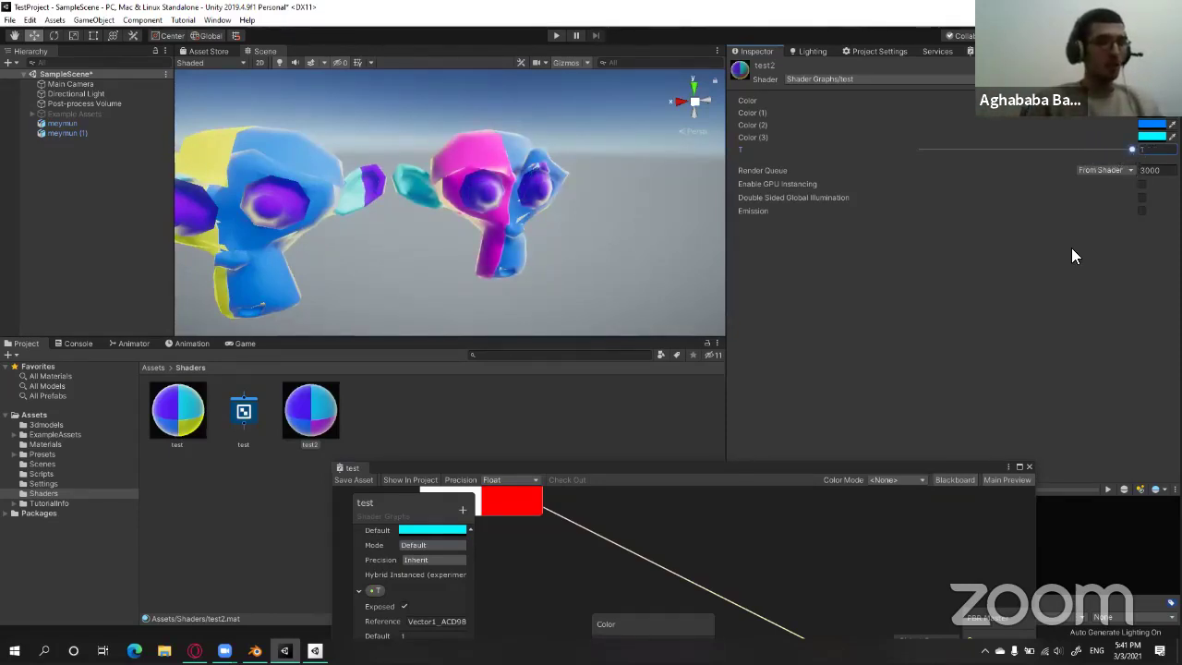
left_click_drag(1008, 462, 1008, 155)
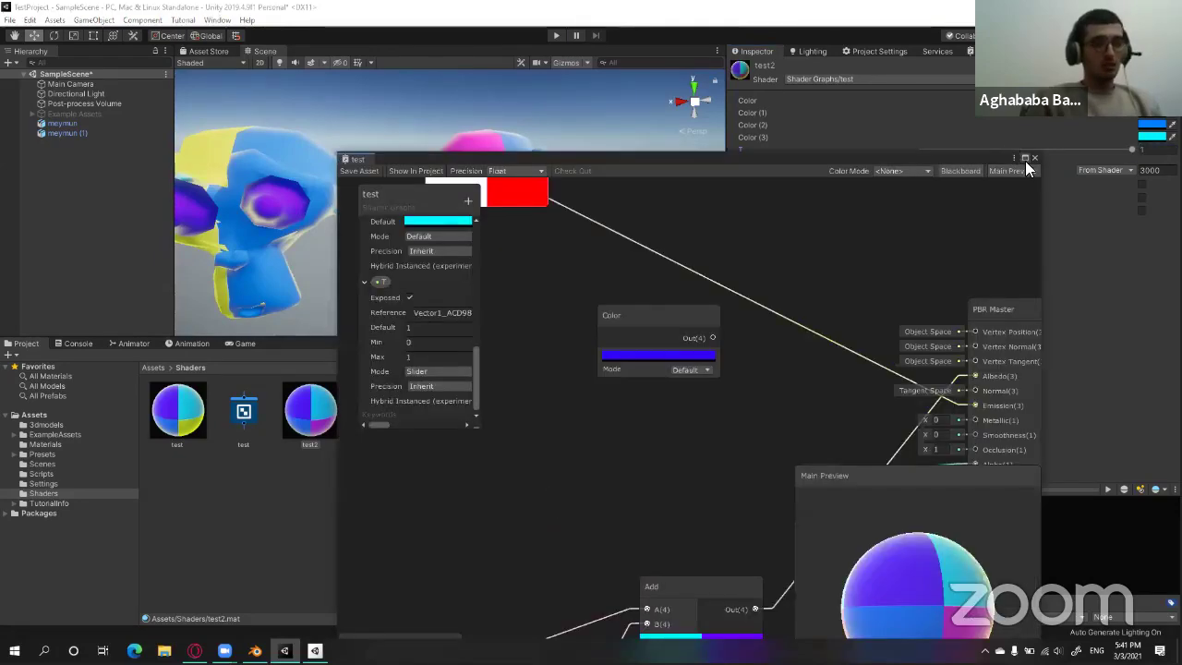
Maximize the graph and move the Checkerboard node closer to the PBR Master.
left_click(1024, 157)
scroll(565, 318, "down", 2)
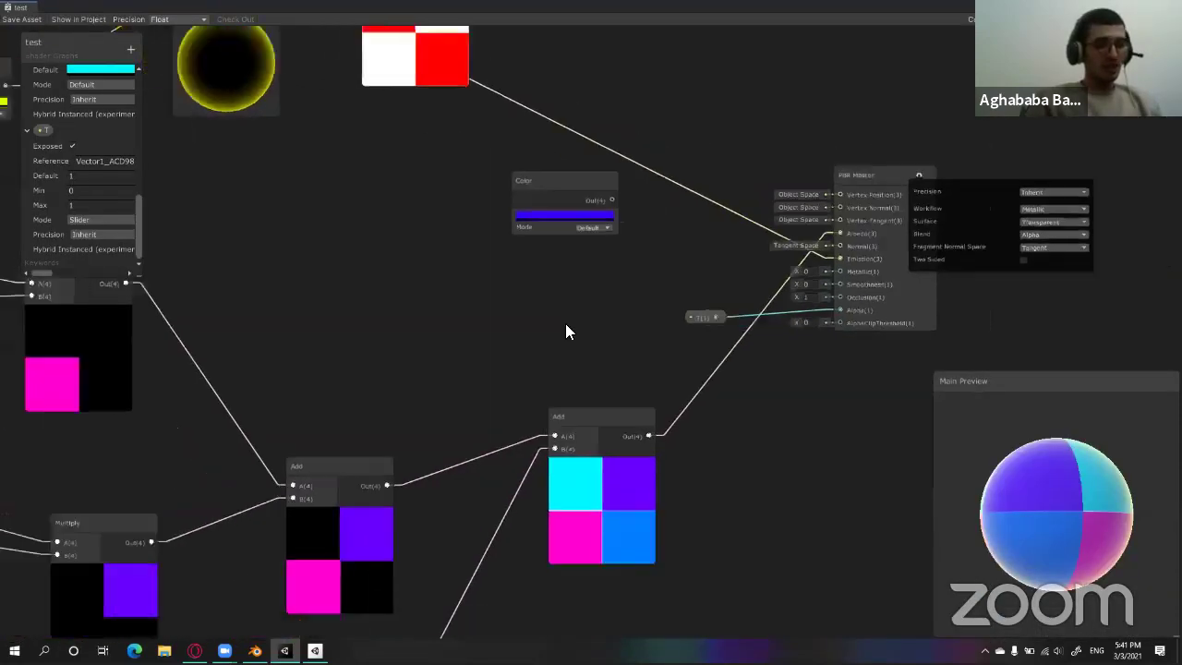
scroll(748, 261, "left", 4)
scroll(748, 259, "left", 8)
scroll(729, 262, "left", 3)
scroll(571, 236, "down", 2)
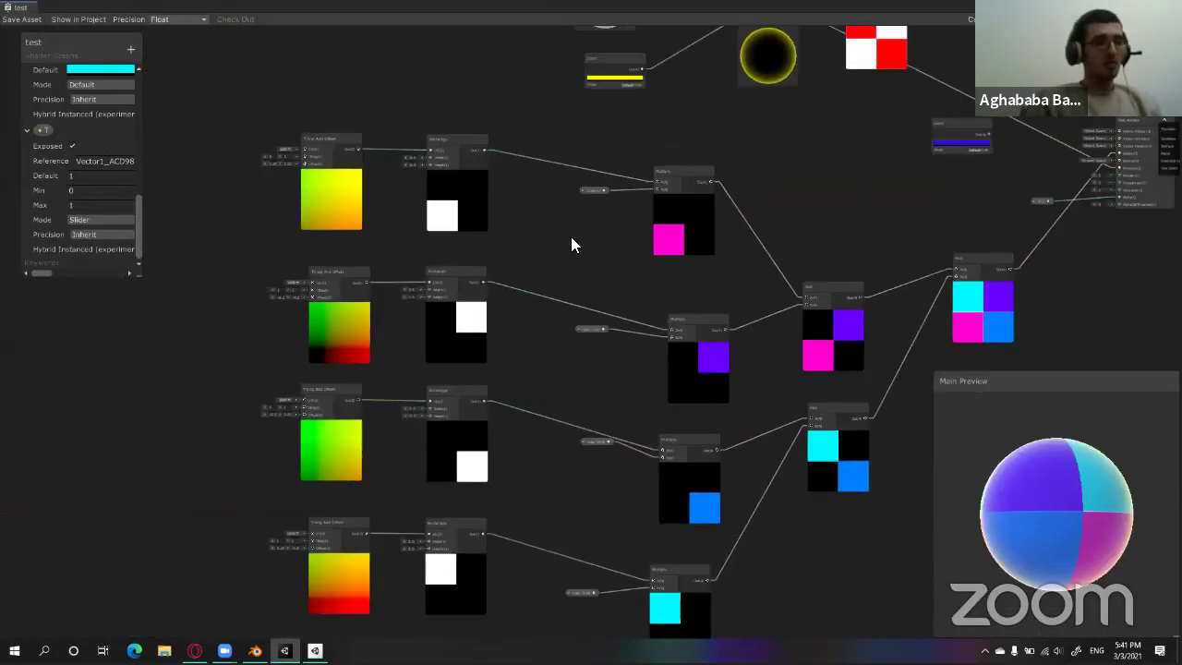
scroll(678, 329, "up", 1)
scroll(666, 218, "up", 3)
scroll(667, 218, "left", 3)
scroll(565, 342, "up", 2)
scroll(906, 371, "right", 3)
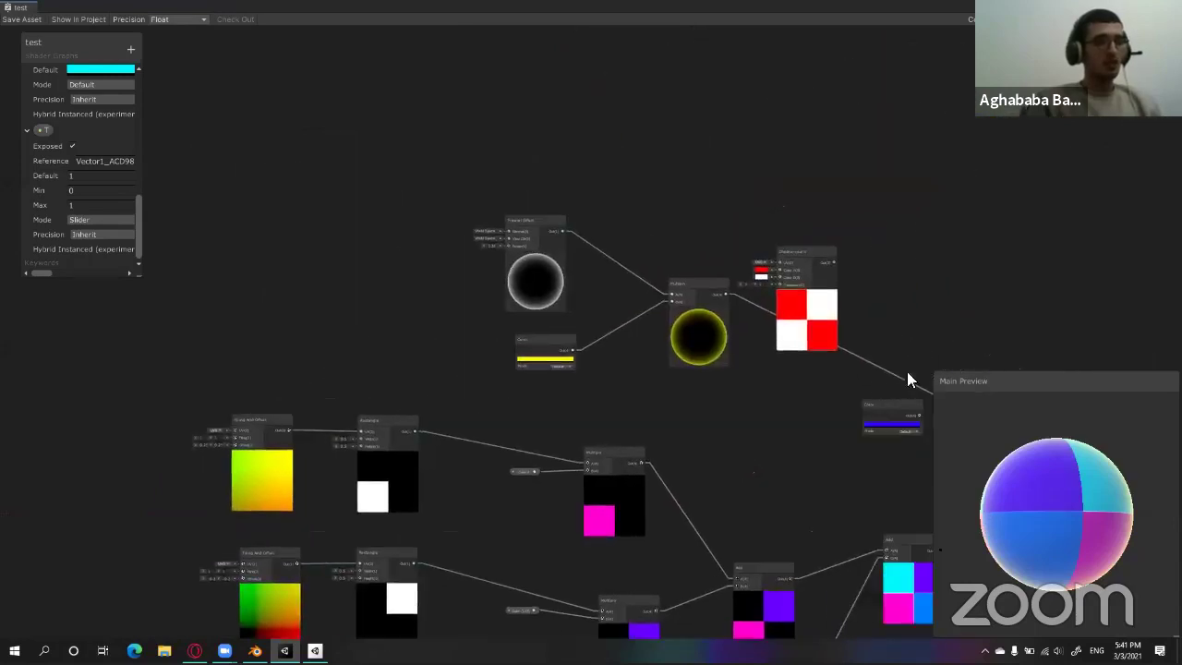
scroll(635, 269, "right", 3)
scroll(591, 222, "up", 3)
left_click_drag(580, 161, 650, 179)
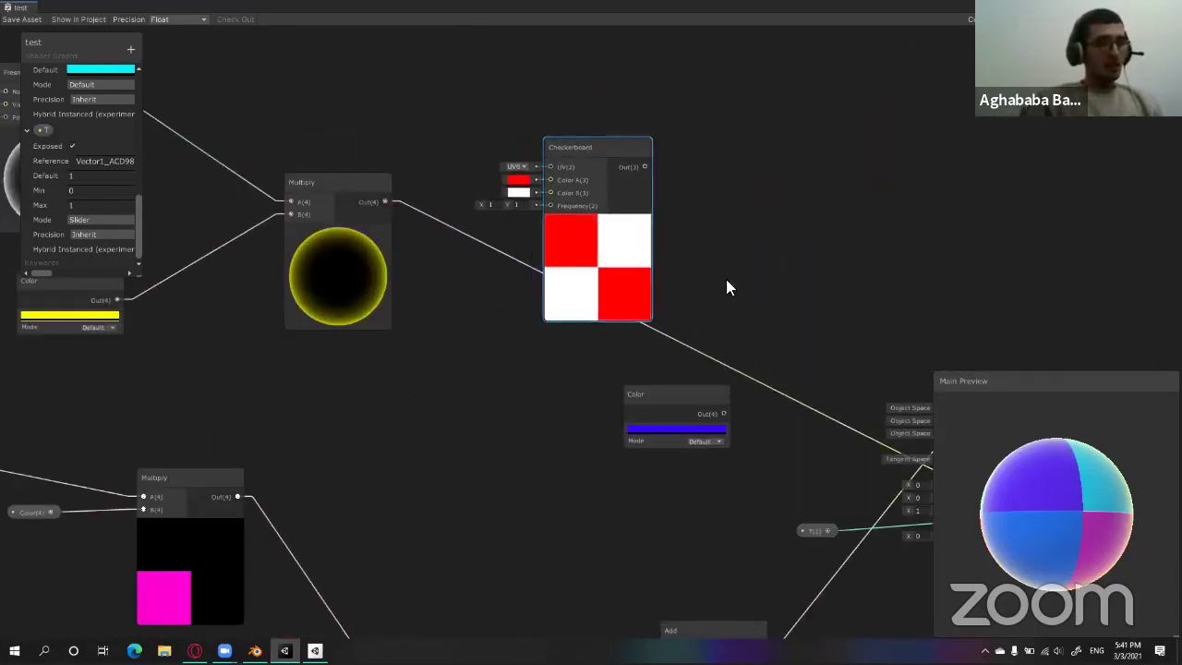
mouse_move(725, 279)
middle_mouse_down()
mouse_move(777, 203)
mouse_move(665, 274)
middle_mouse_up()
left_click_drag(599, 218, 661, 218)
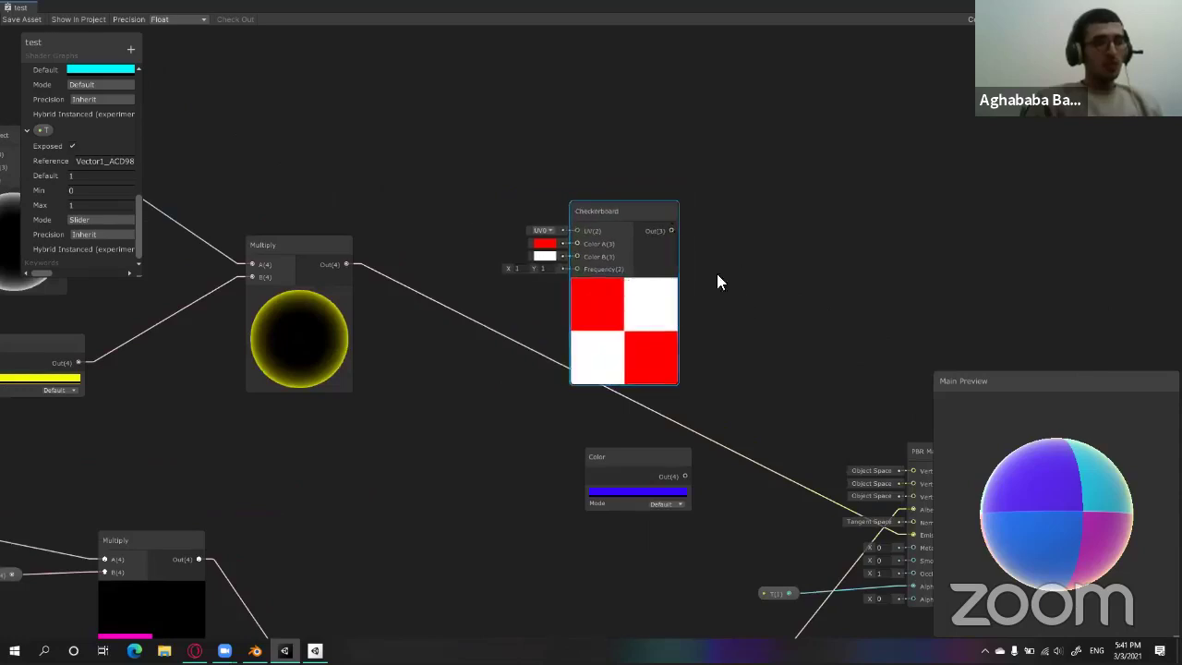
middle_click_drag(717, 274, 553, 118)
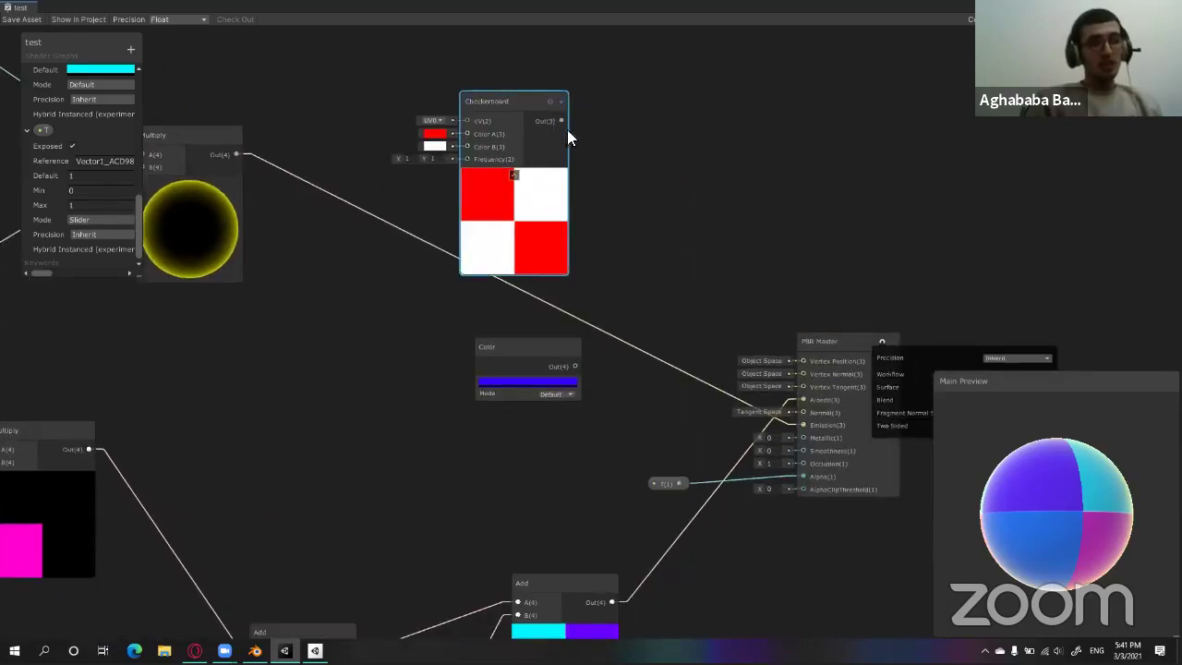
Wire the Checkerboard Out into the PBR Master's Albedo and place the node beside it.
left_click_drag(558, 121, 800, 427)
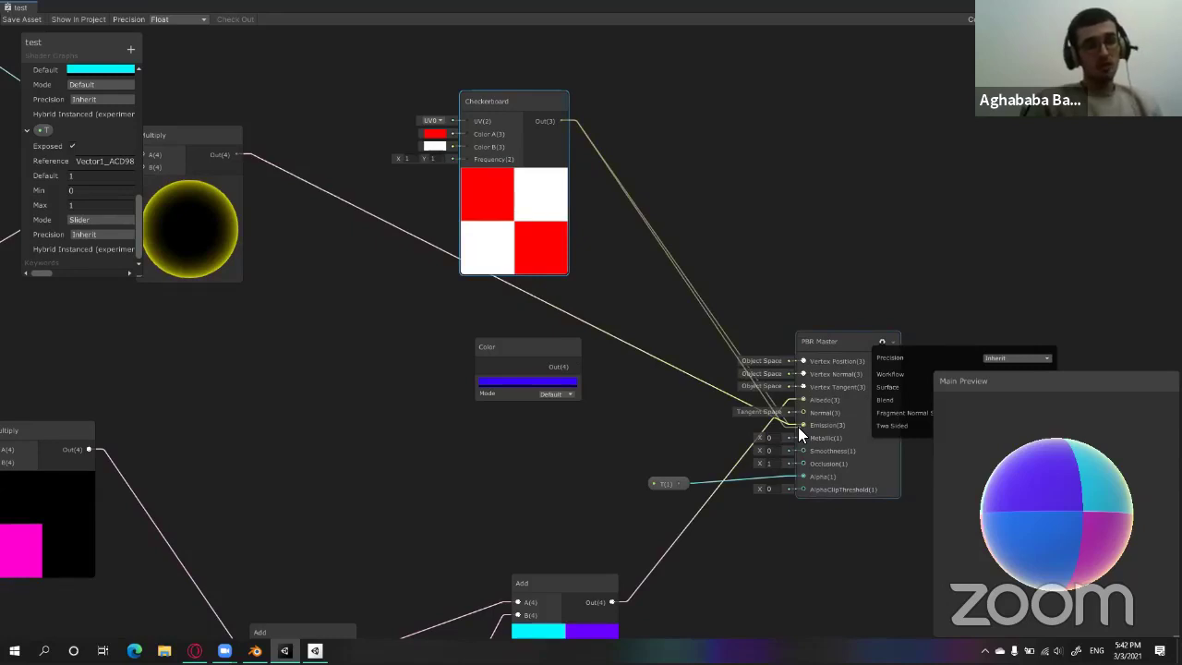
mouse_move(797, 424)
left_mouse_down()
mouse_move(800, 401)
mouse_move(777, 430)
left_mouse_up()
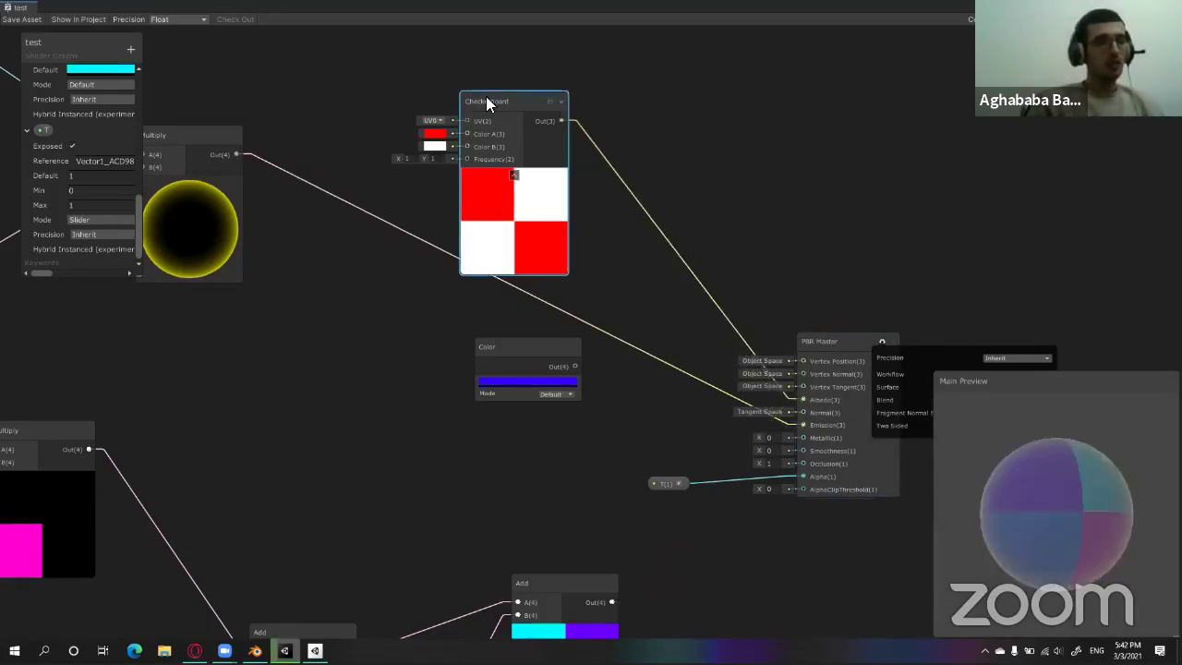
left_click_drag(485, 102, 634, 109)
mouse_move(424, 140)
middle_mouse_down()
mouse_move(481, 209)
mouse_move(543, 209)
middle_mouse_up()
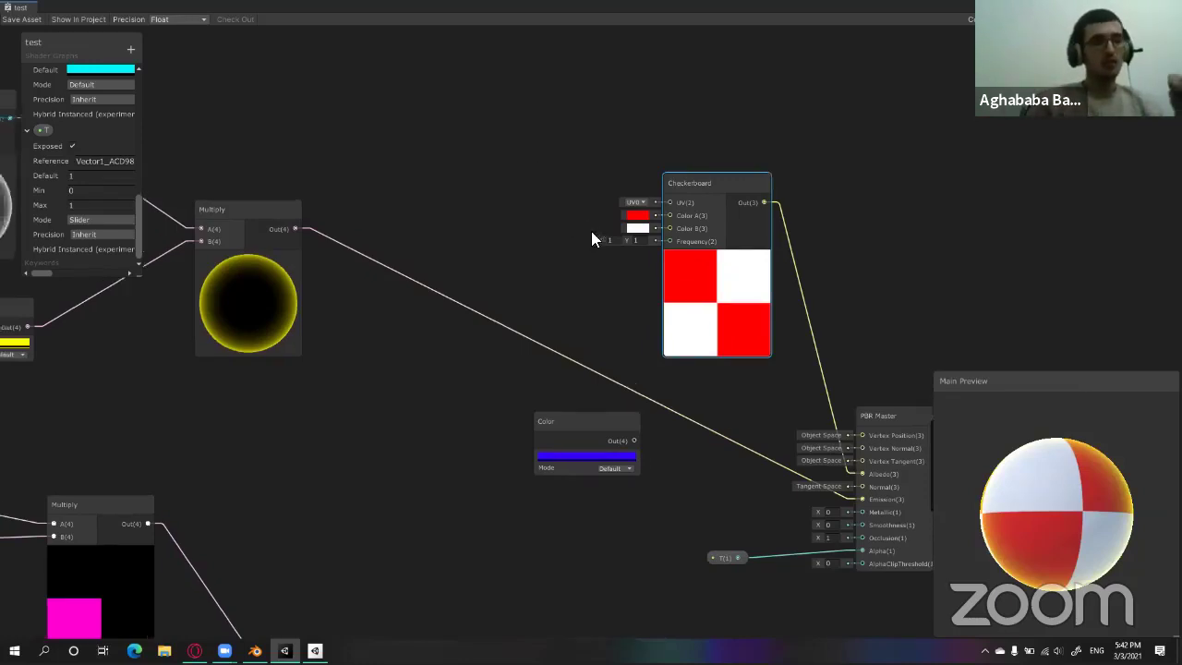
middle_click_drag(549, 189, 668, 238)
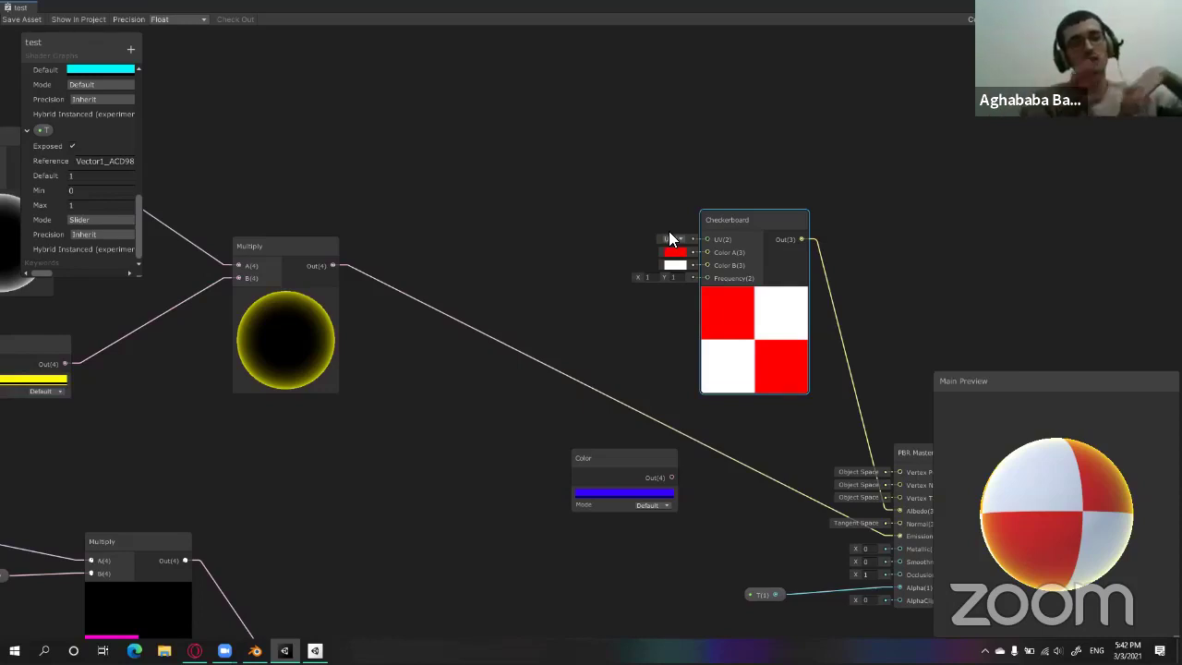
Add a Time node to the graph, left of the Checkerboard.
left_click_drag(728, 219, 761, 158)
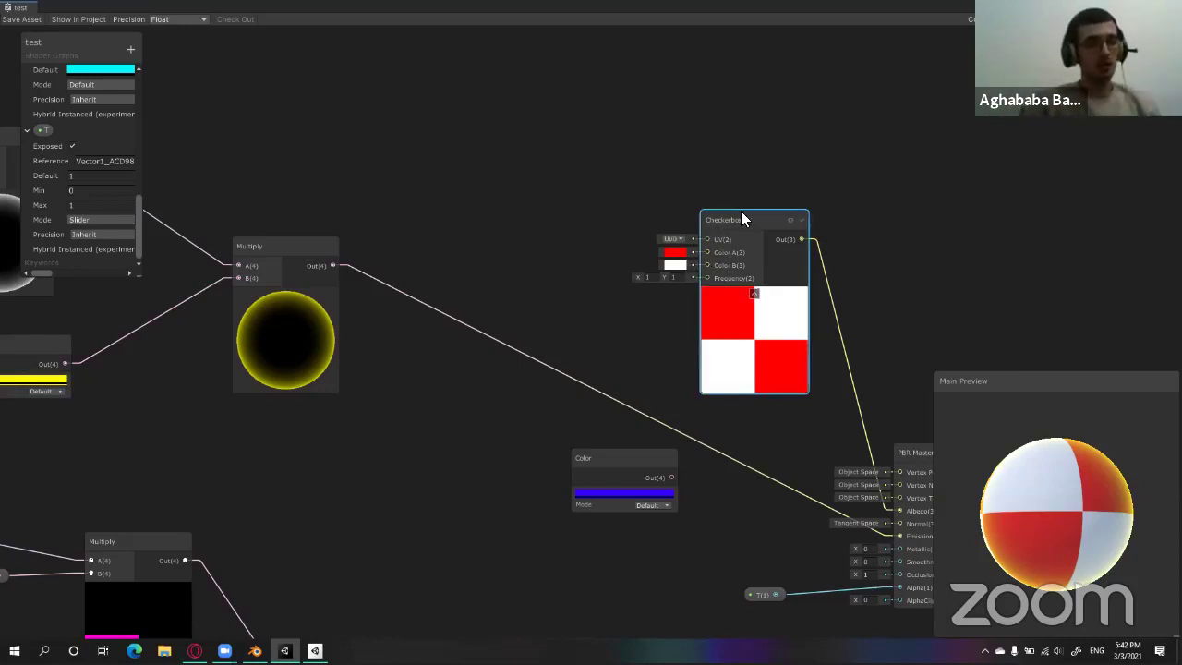
right_click(577, 162)
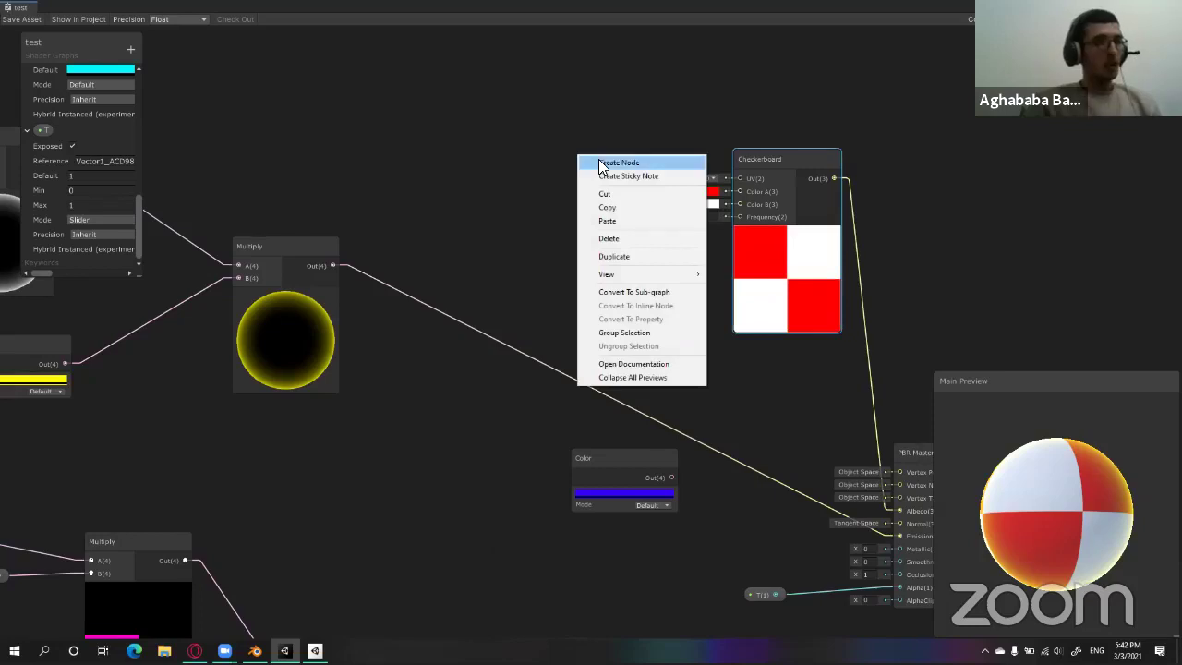
left_click(600, 164)
type("tim")
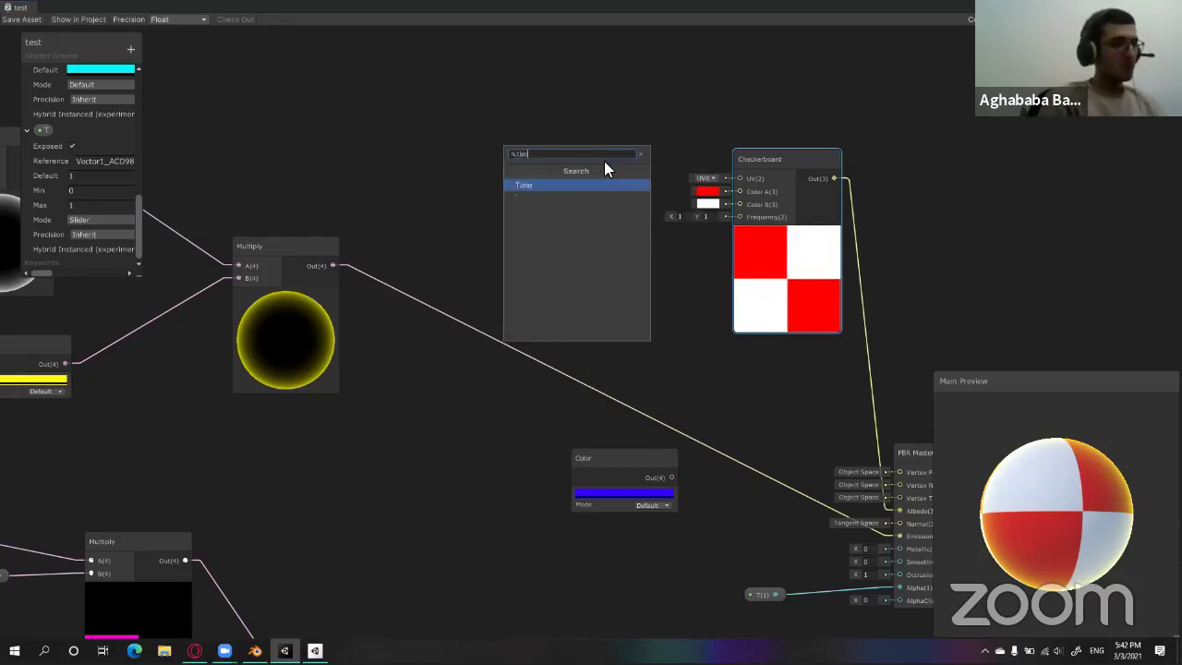
left_click(589, 183)
mouse_move(605, 179)
left_mouse_down()
mouse_move(449, 98)
mouse_move(434, 124)
left_mouse_up()
middle_click_drag(536, 181, 578, 223)
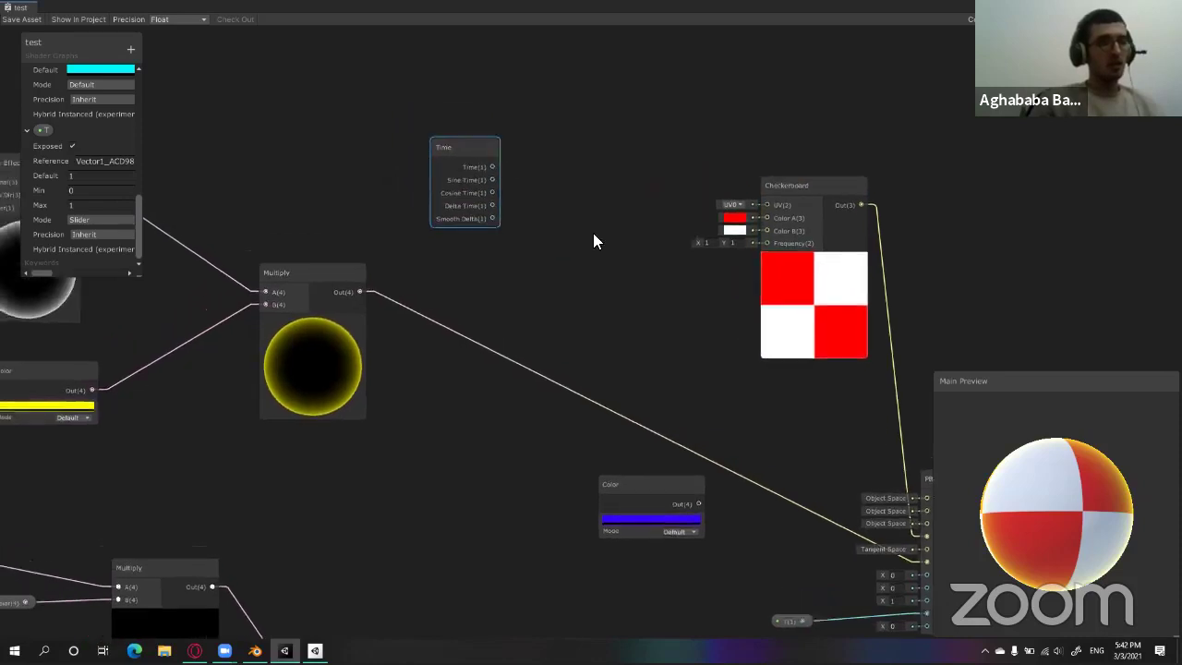
Add a Tiling And Offset node and feed its Out into the Checkerboard's UV.
right_click(559, 158)
left_click(574, 164)
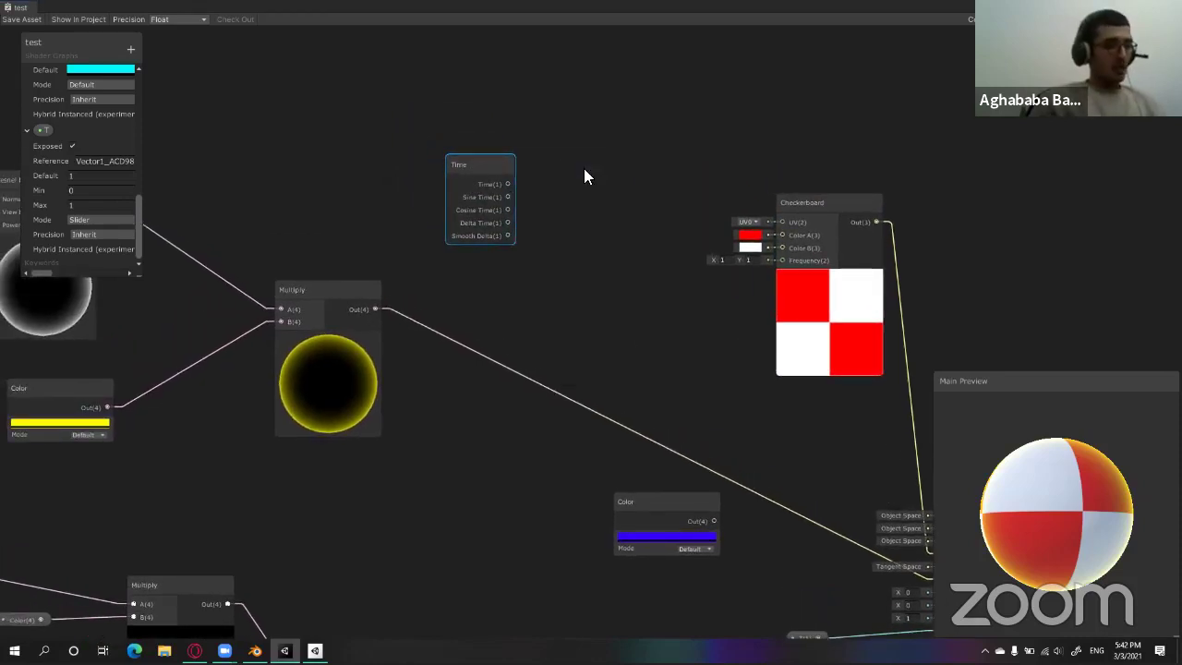
type("ti")
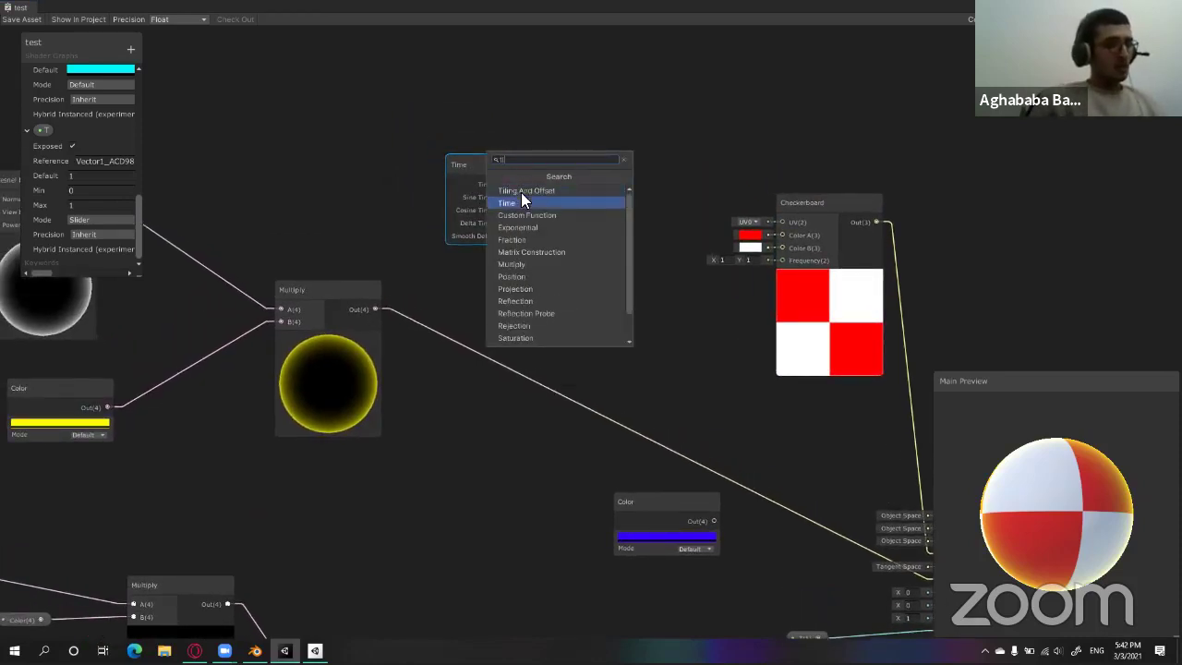
left_click(531, 190)
left_click_drag(637, 185, 678, 172)
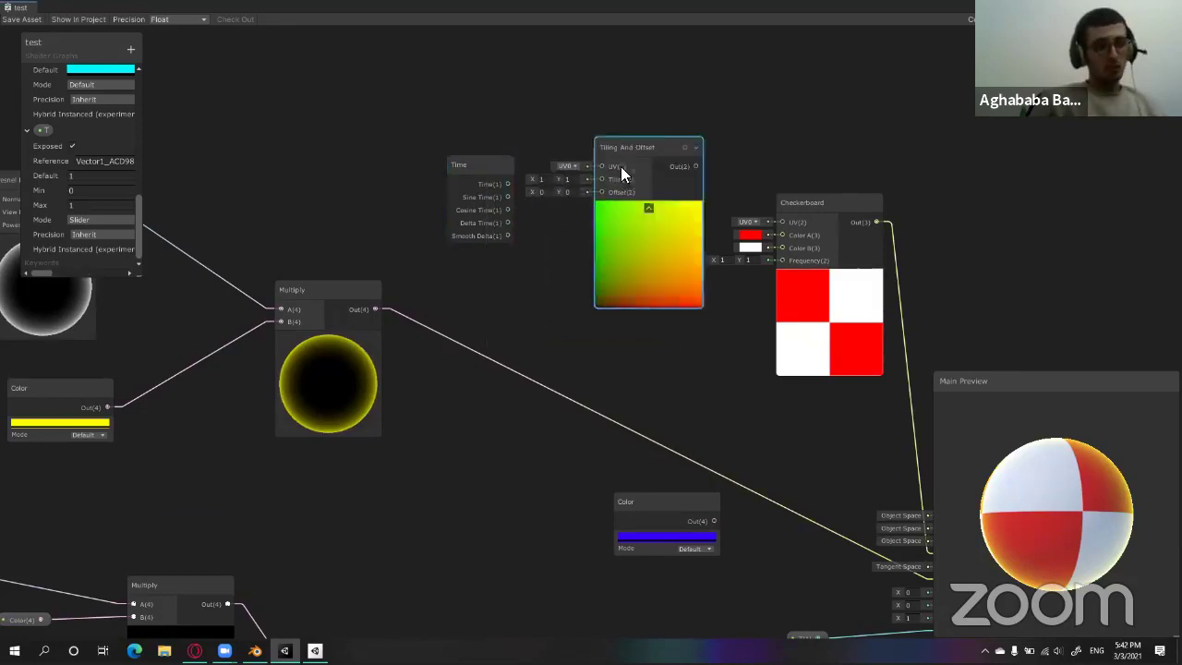
left_click_drag(836, 207, 850, 198)
scroll(646, 194, "up", 1)
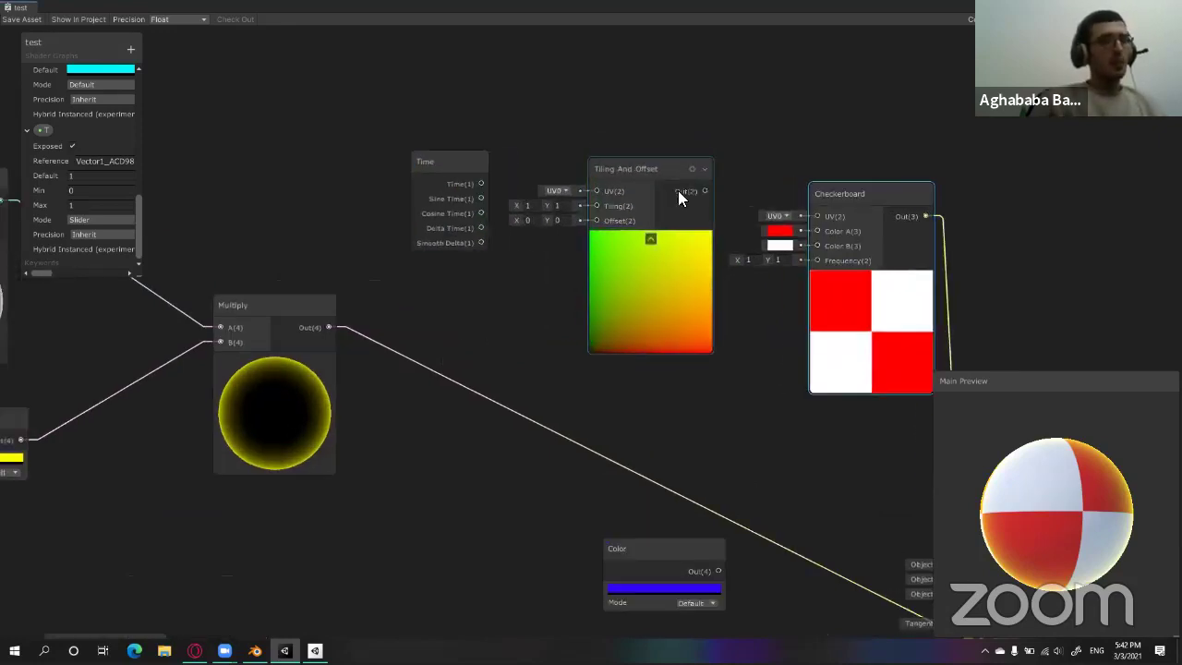
left_click_drag(702, 190, 807, 210)
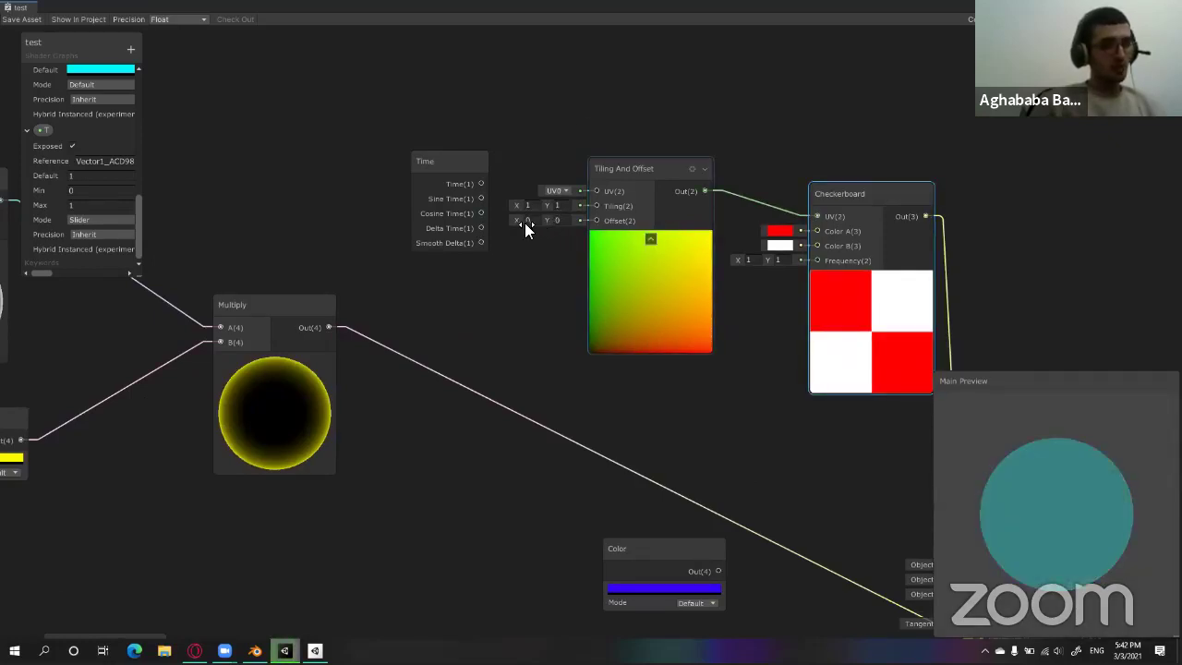
Drive the Tiling And Offset's Offset with Time's Sine Time output.
left_click_drag(546, 221, 562, 222)
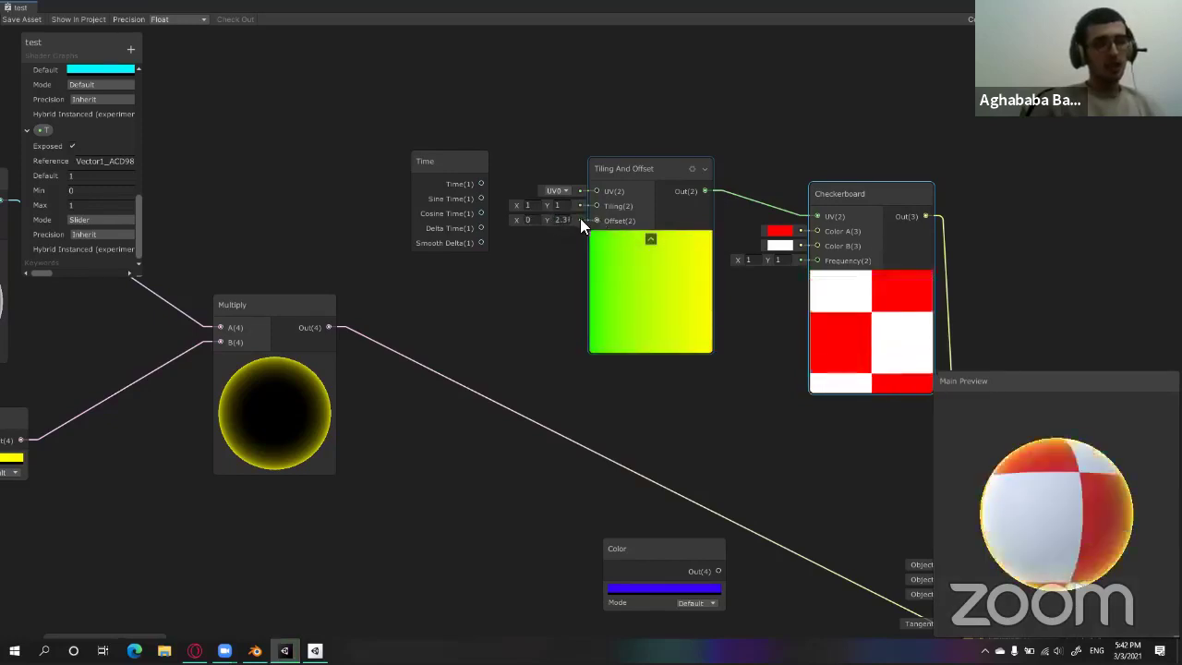
left_click_drag(443, 168, 380, 164)
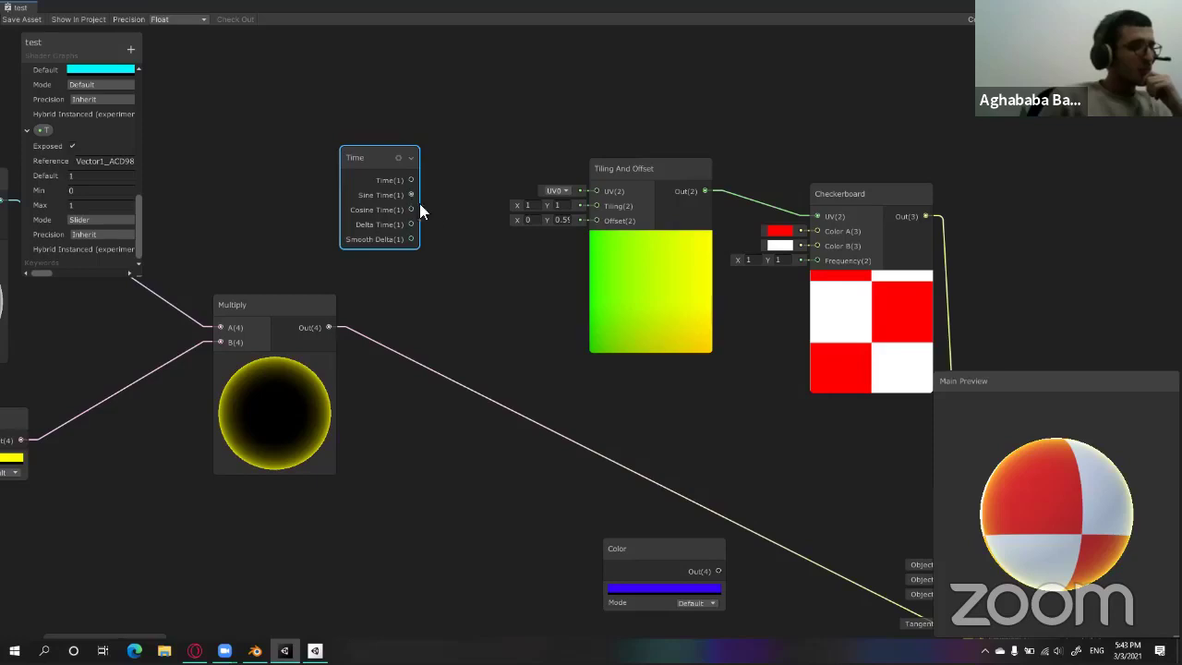
left_click_drag(412, 195, 569, 212)
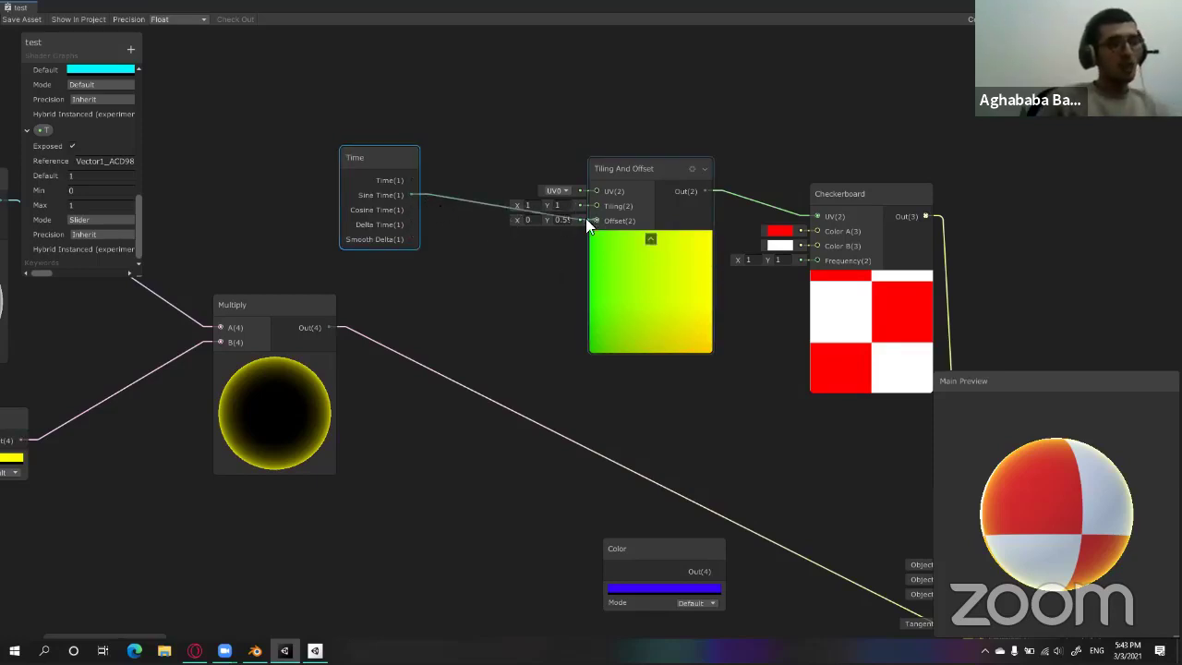
left_click_drag(596, 222, 591, 218)
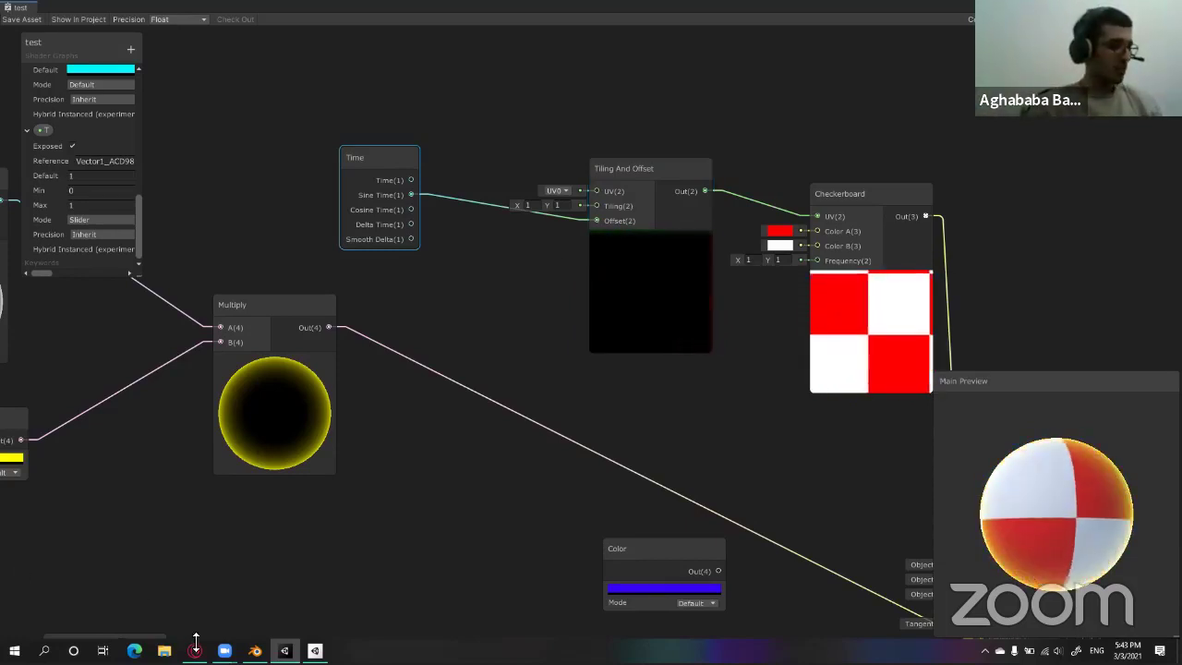
Google 'sin x' in a new Opera tab to view the sine graph, then return to Shader Graph.
key("alt+Tab")
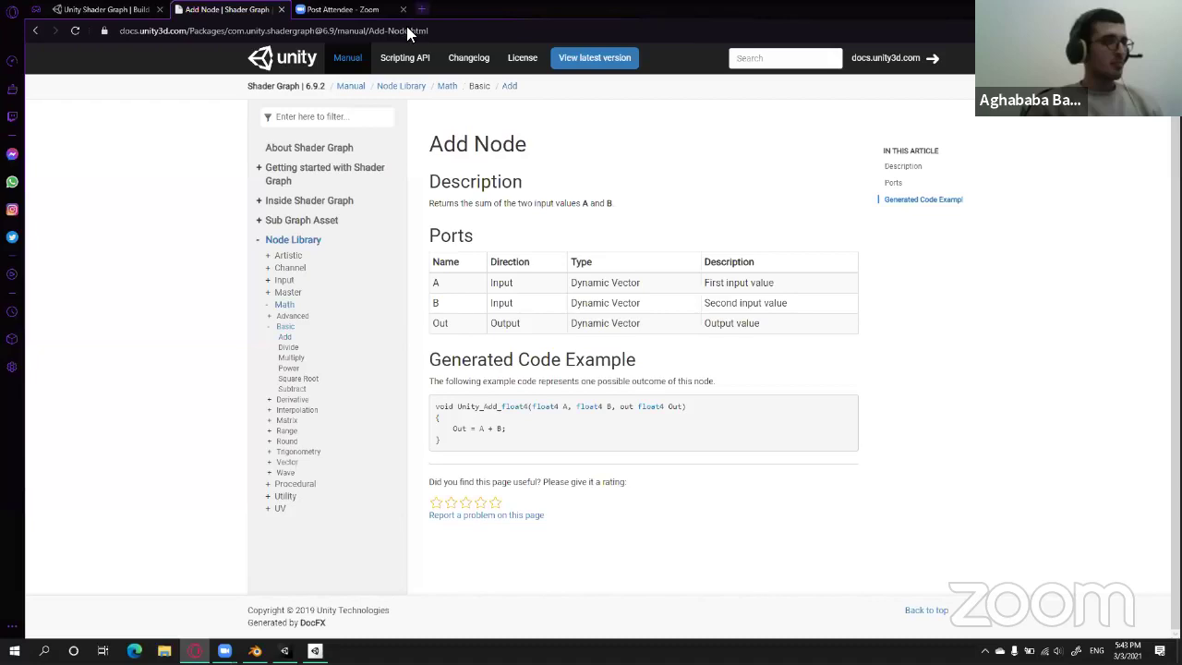
key("ctrl+t")
type("sin x")
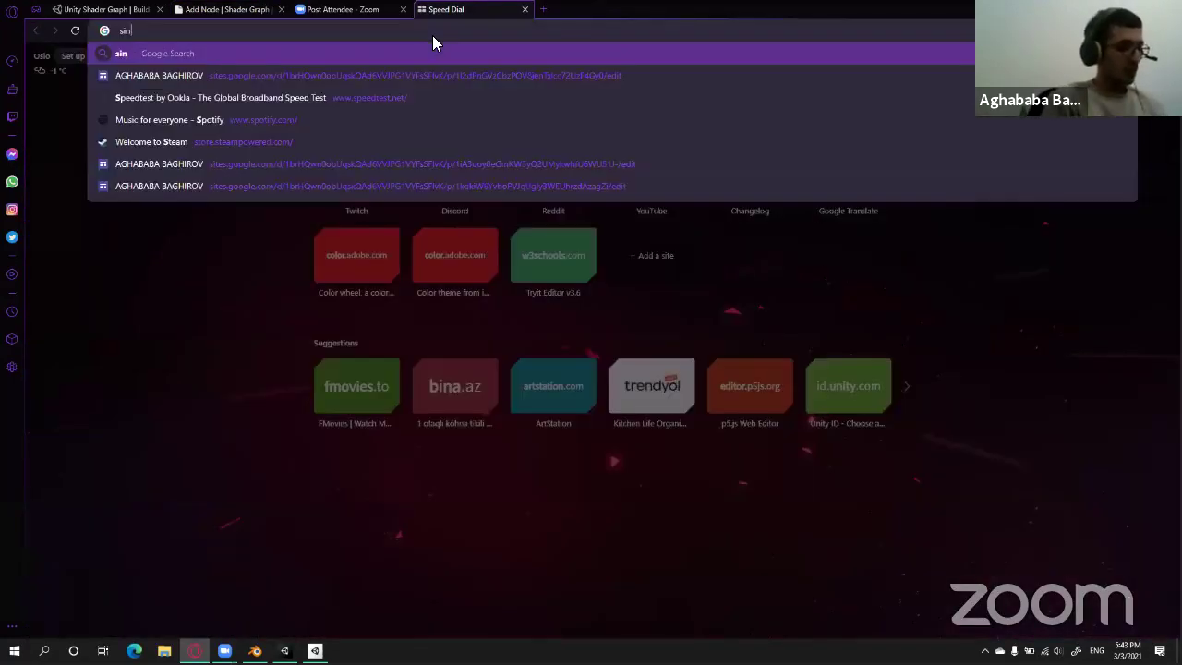
key("Return")
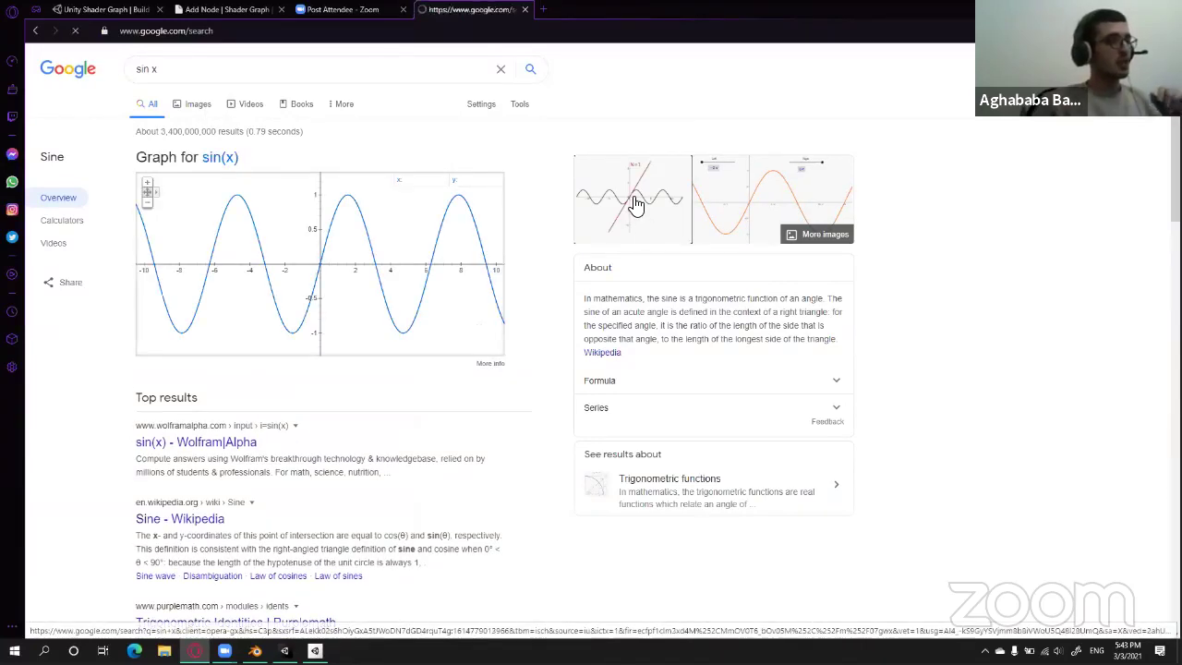
left_click(35, 35)
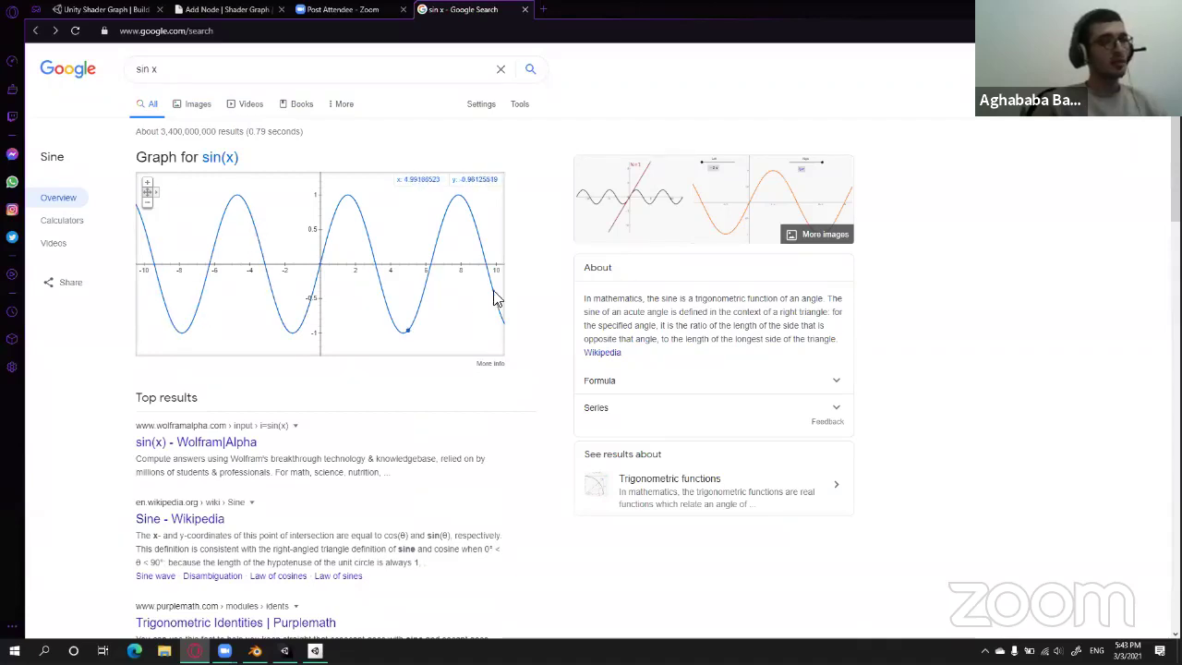
key("alt+Tab")
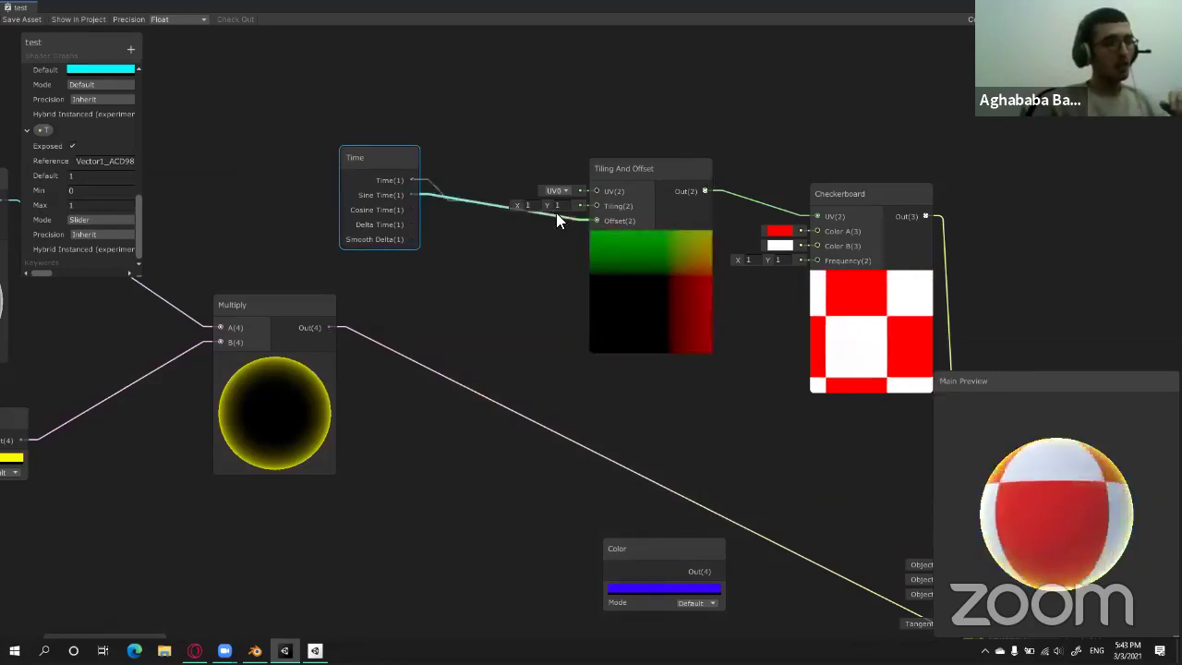
Feed Time's output into the Offset and delete the Sine Time connection.
left_click_drag(412, 180, 597, 206)
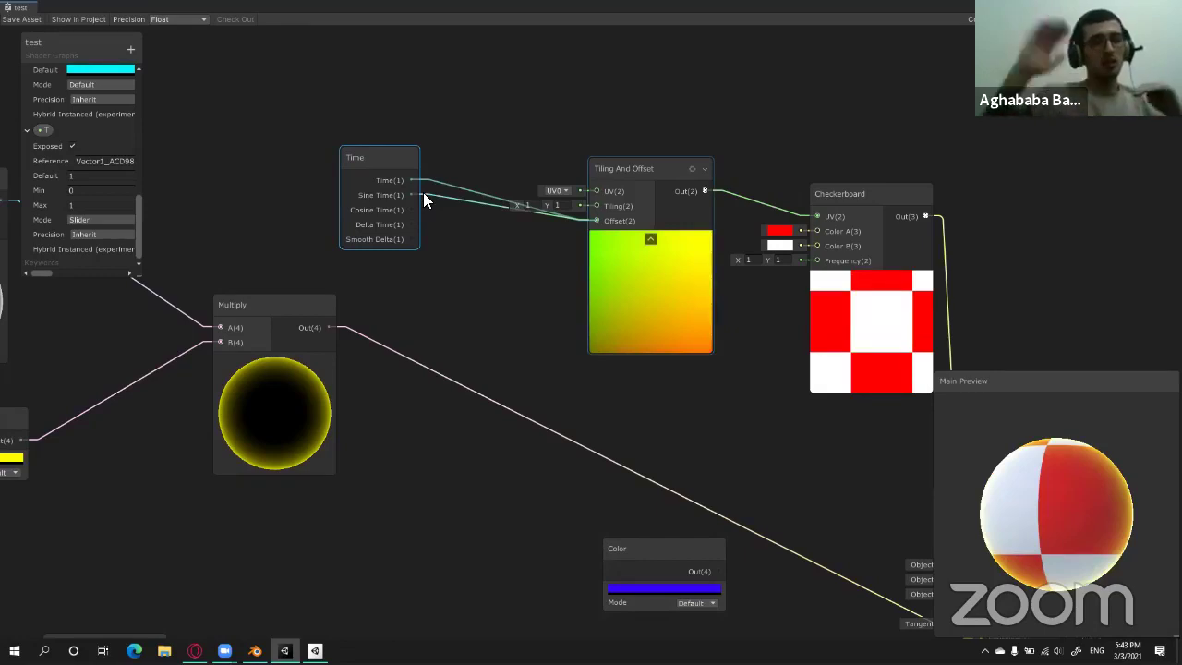
key("Delete")
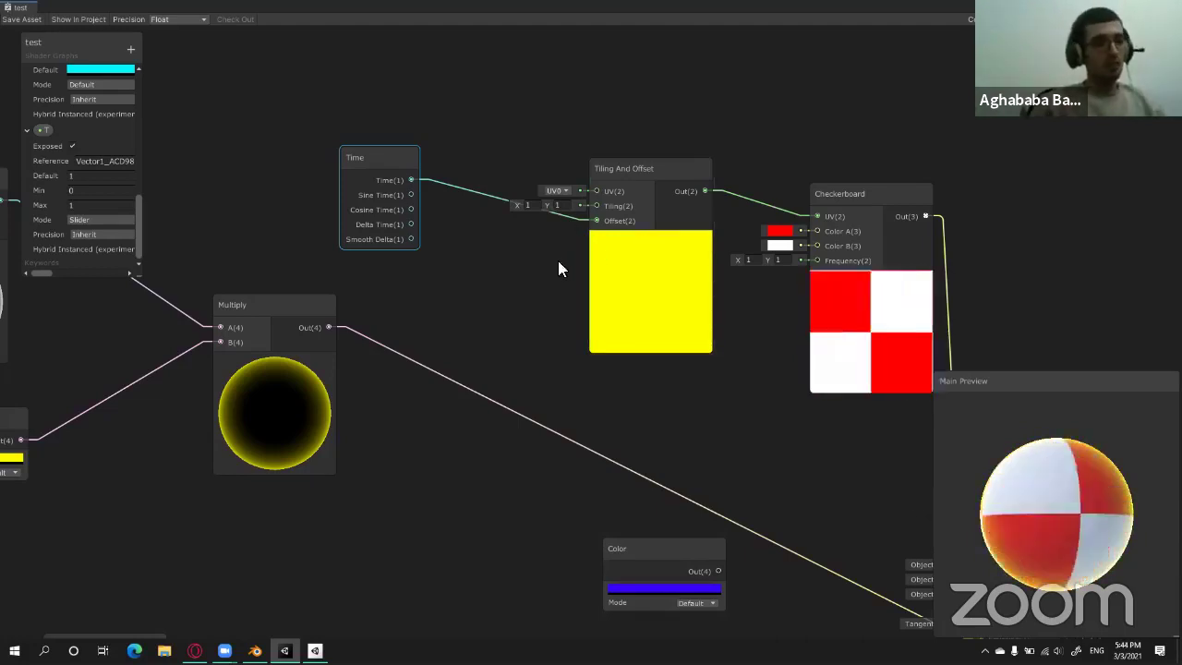
left_click_drag(611, 171, 634, 163)
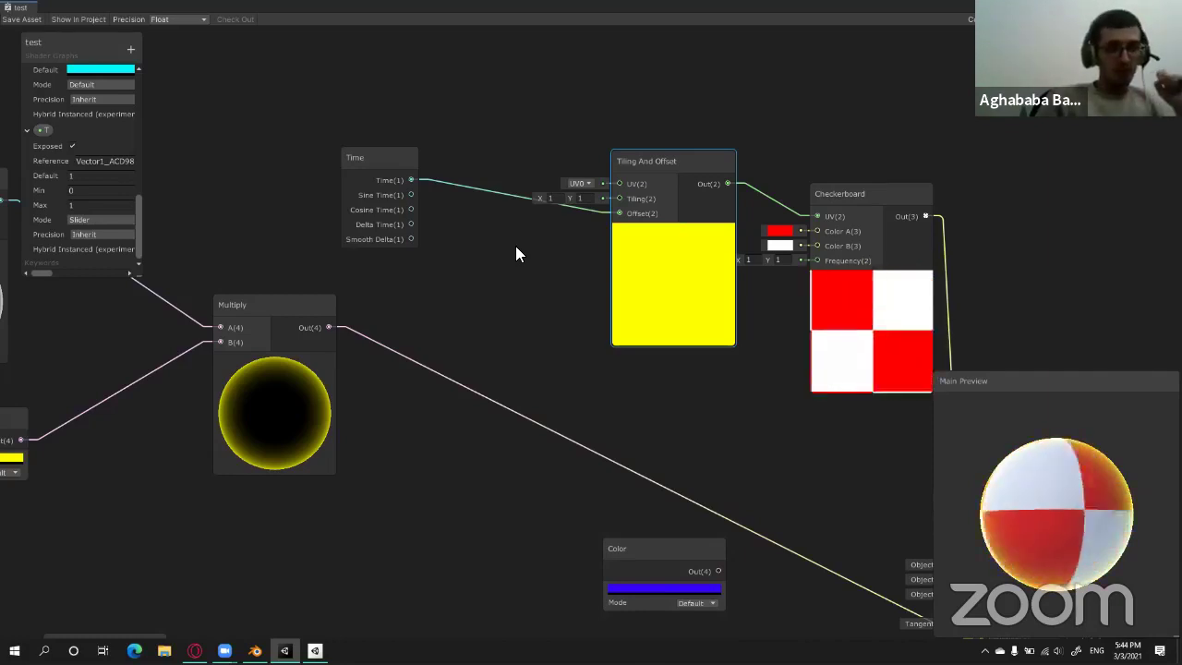
Add a Multiply node and place it between Time and Tiling And Offset.
right_click(515, 245)
left_click(549, 247)
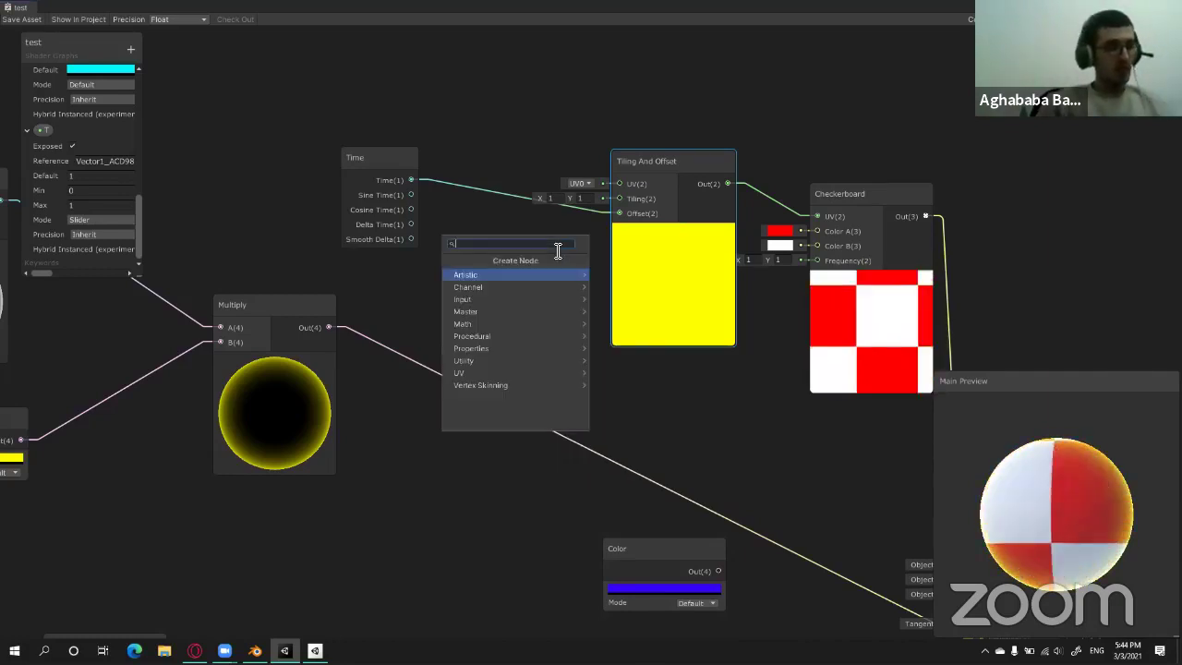
type("mul")
left_click(504, 273)
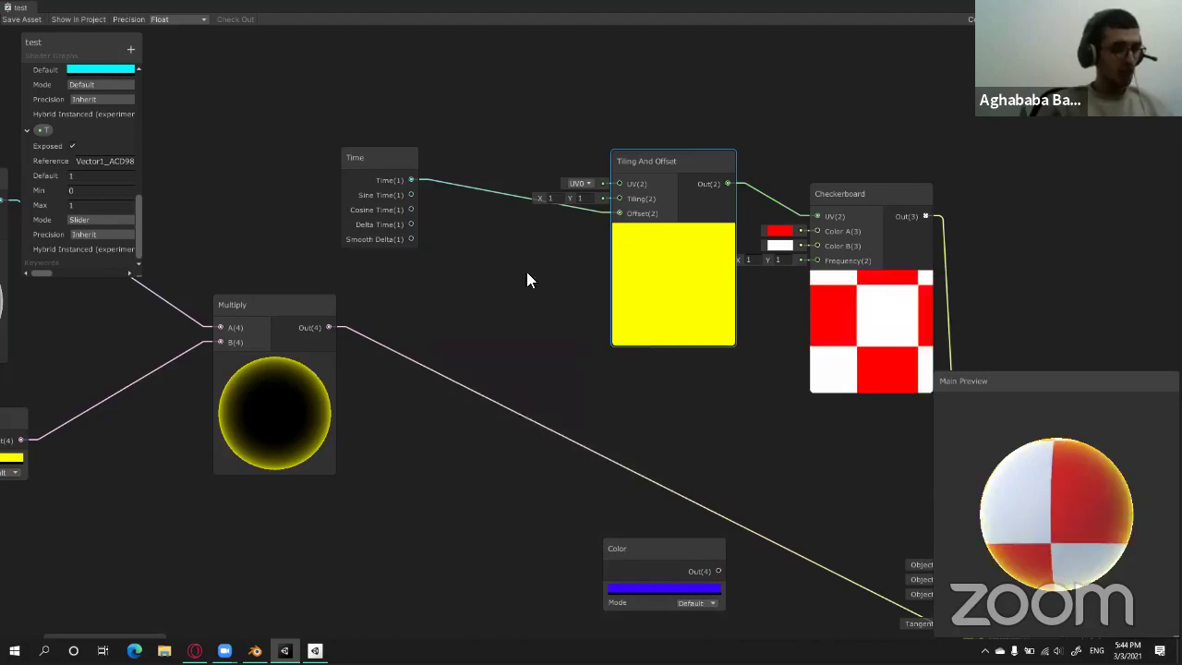
middle_click_drag(460, 238, 569, 279)
left_click_drag(483, 203, 409, 173)
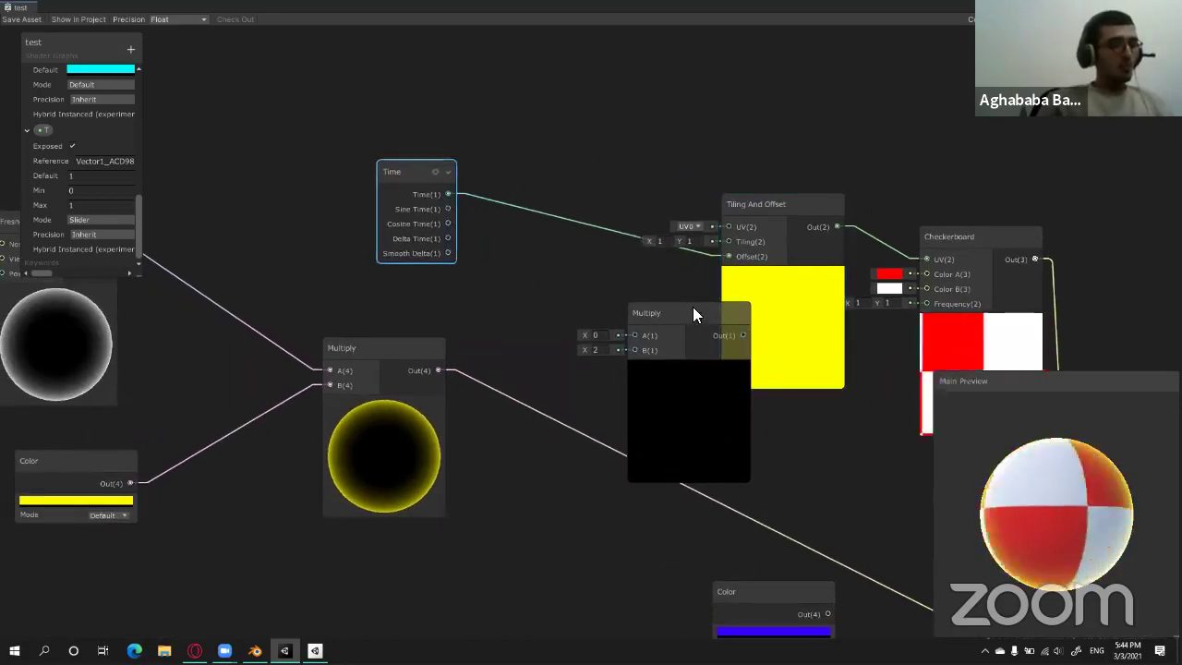
mouse_move(695, 314)
left_mouse_down()
mouse_move(666, 289)
mouse_move(606, 179)
left_mouse_up()
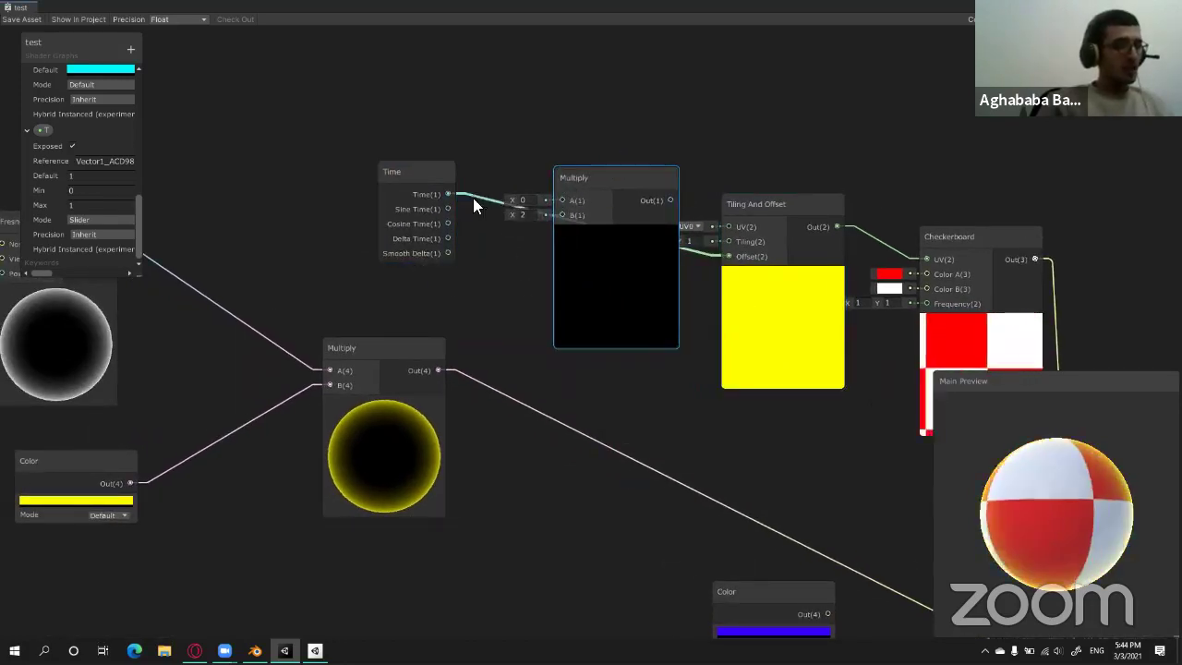
Connect Time into the Multiply's A input and set its B value to 0.1.
left_click_drag(554, 202, 596, 237)
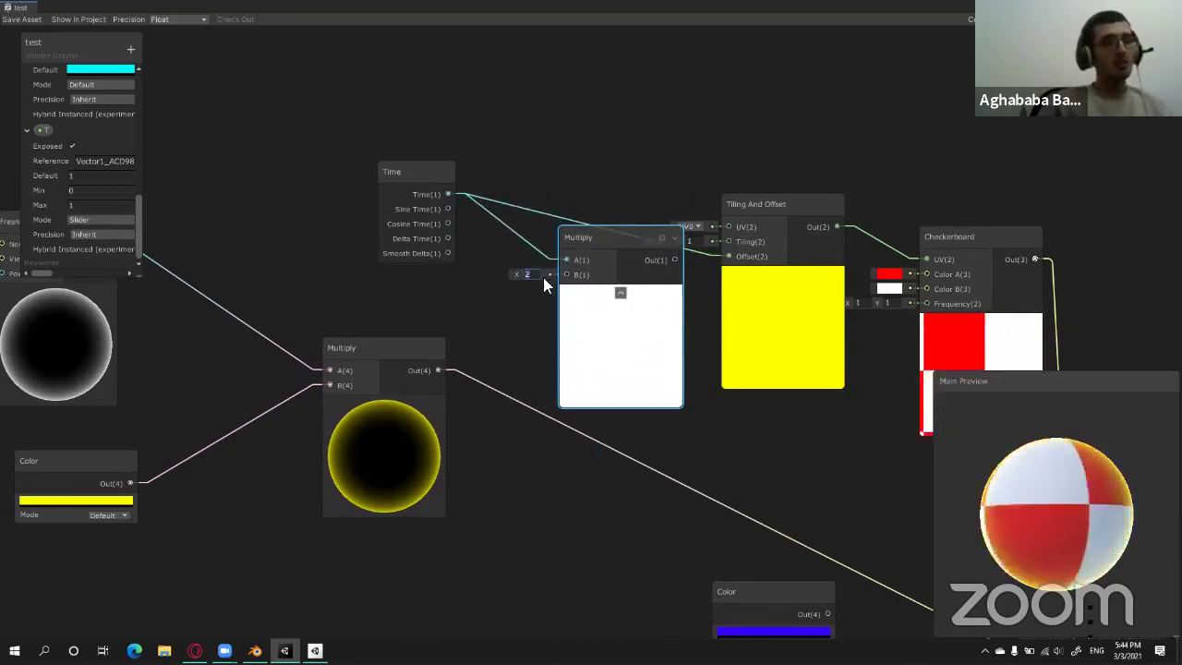
left_click(543, 277)
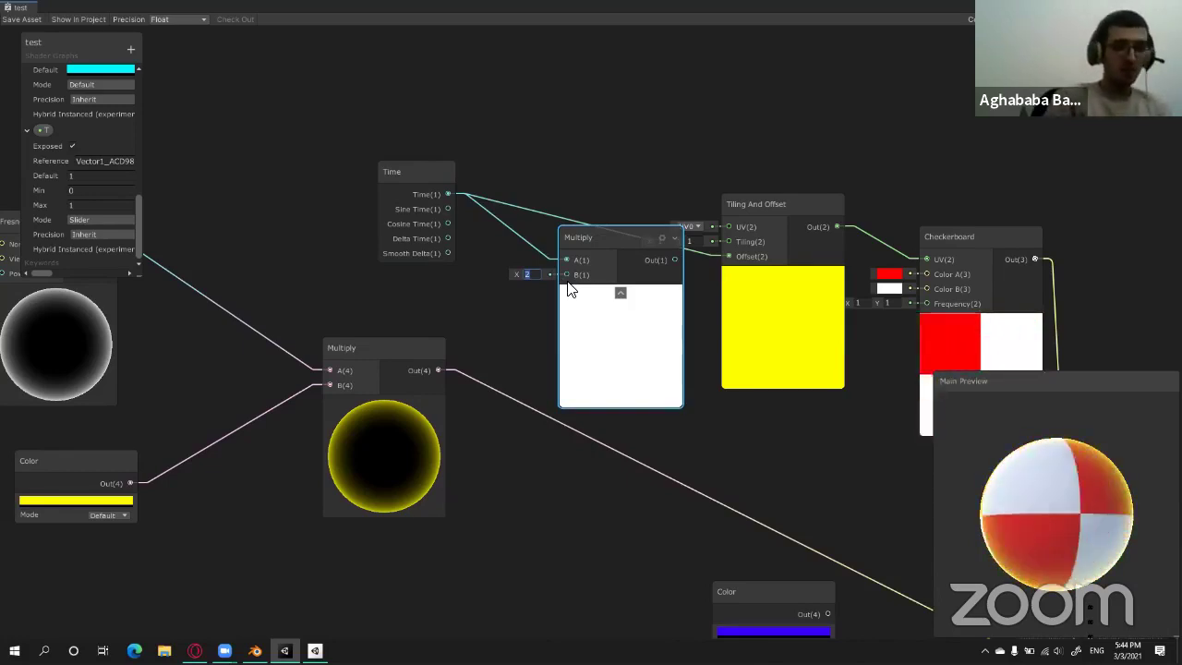
type("0")
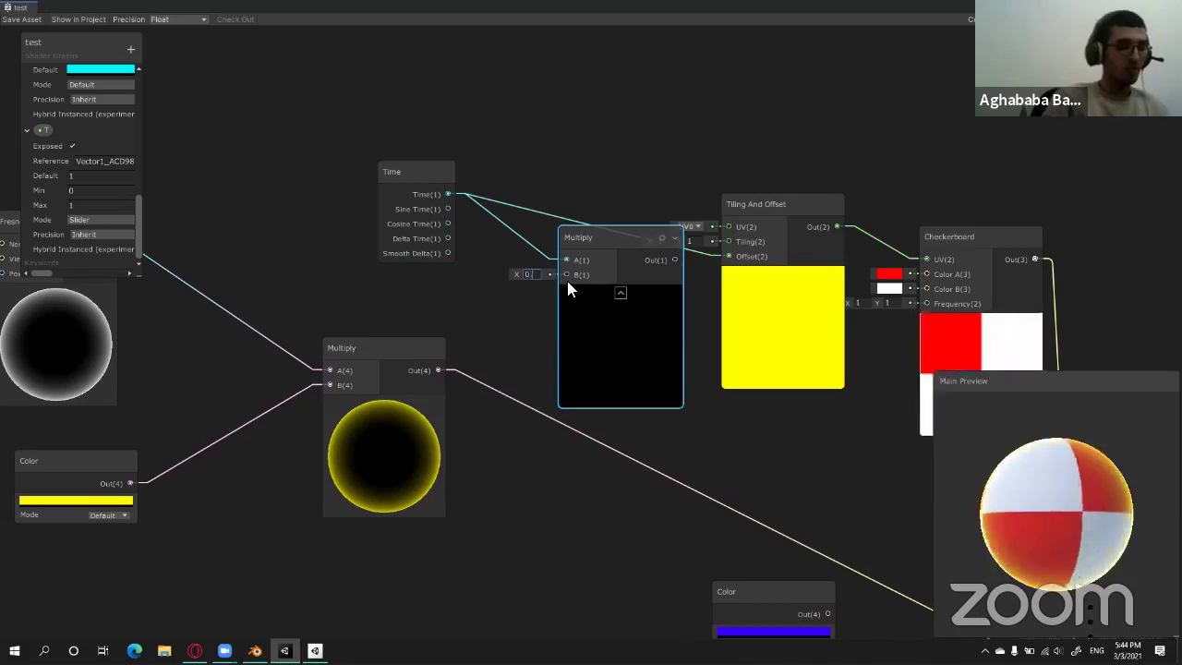
type(".3")
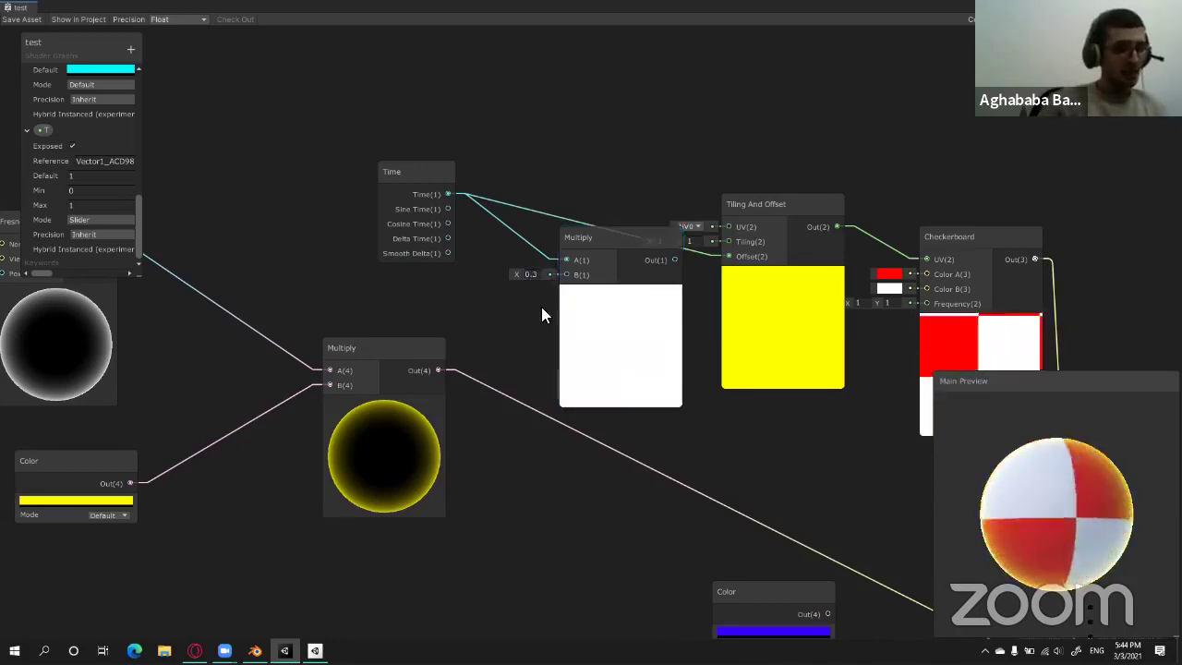
mouse_move(618, 240)
left_mouse_down()
mouse_move(587, 259)
mouse_move(725, 258)
left_mouse_up()
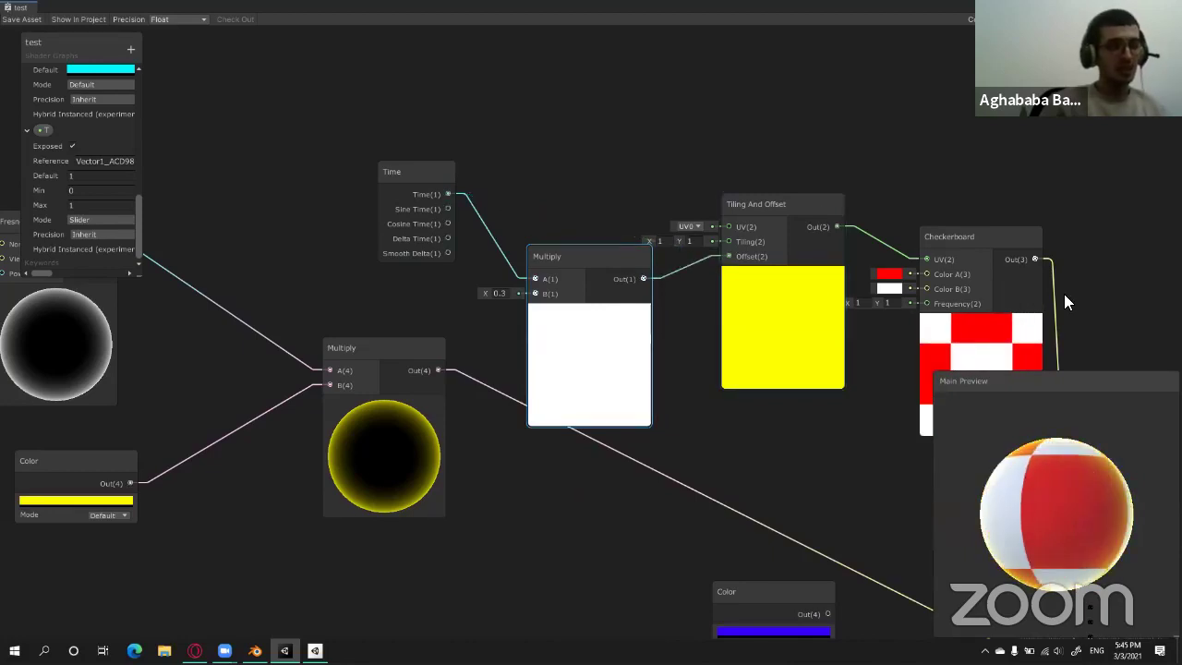
left_click(506, 294)
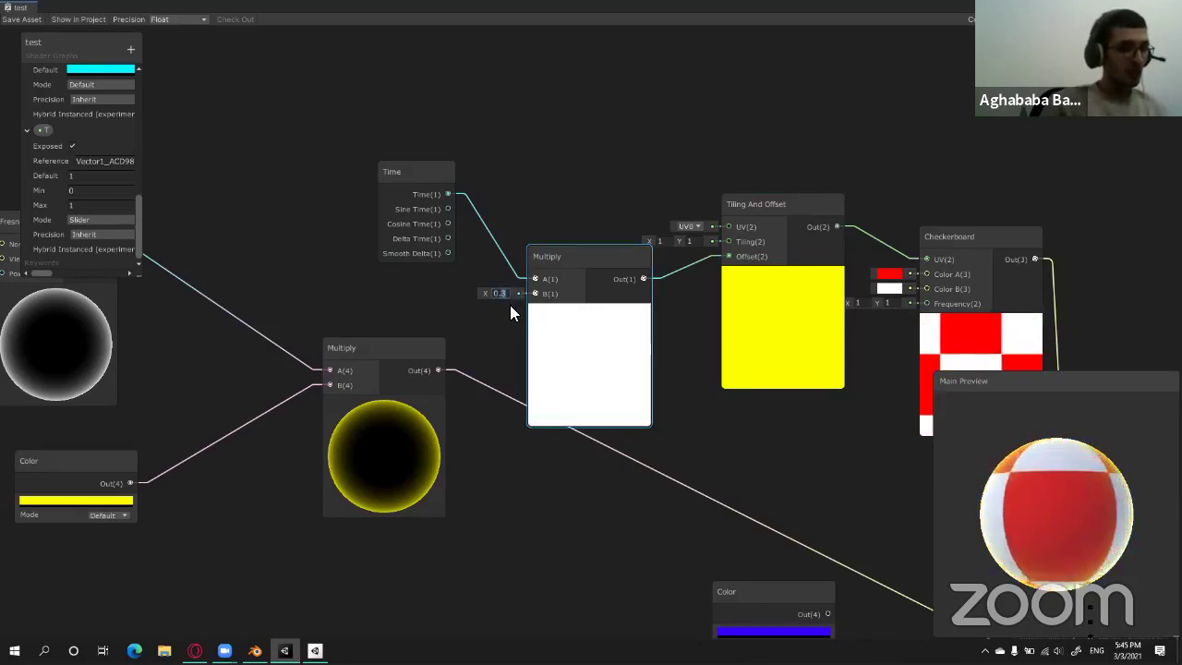
type("0.1")
left_click(504, 327)
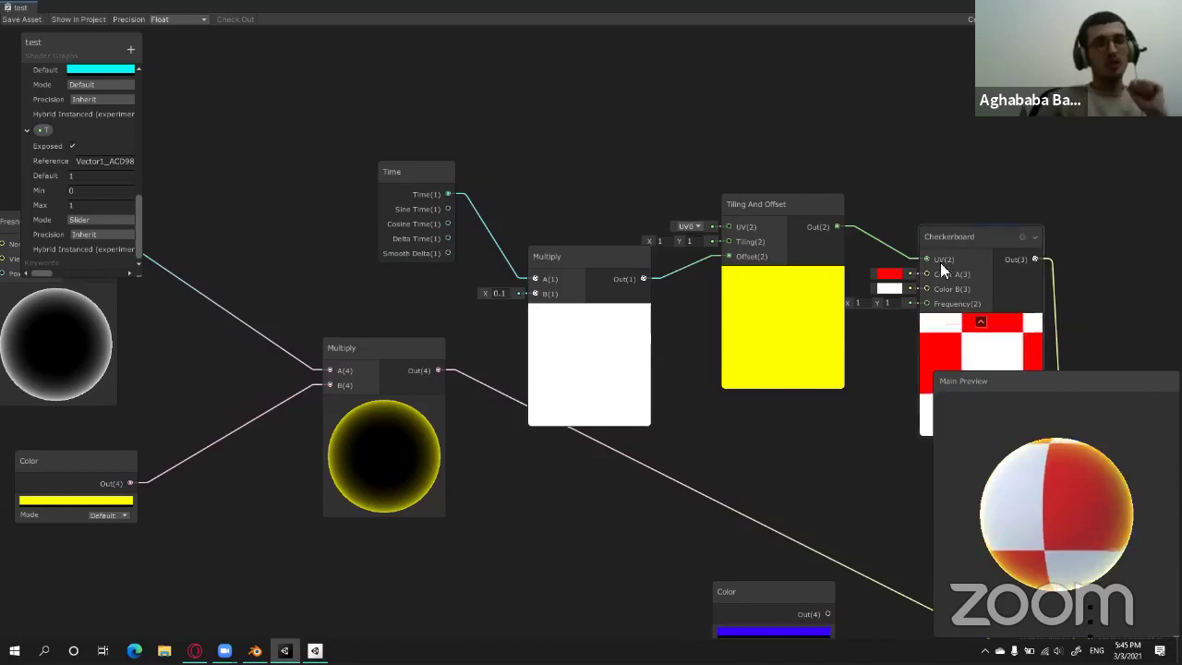
Set the Tiling And Offset's Tiling to 5 by 5.
middle_click_drag(940, 262, 744, 152)
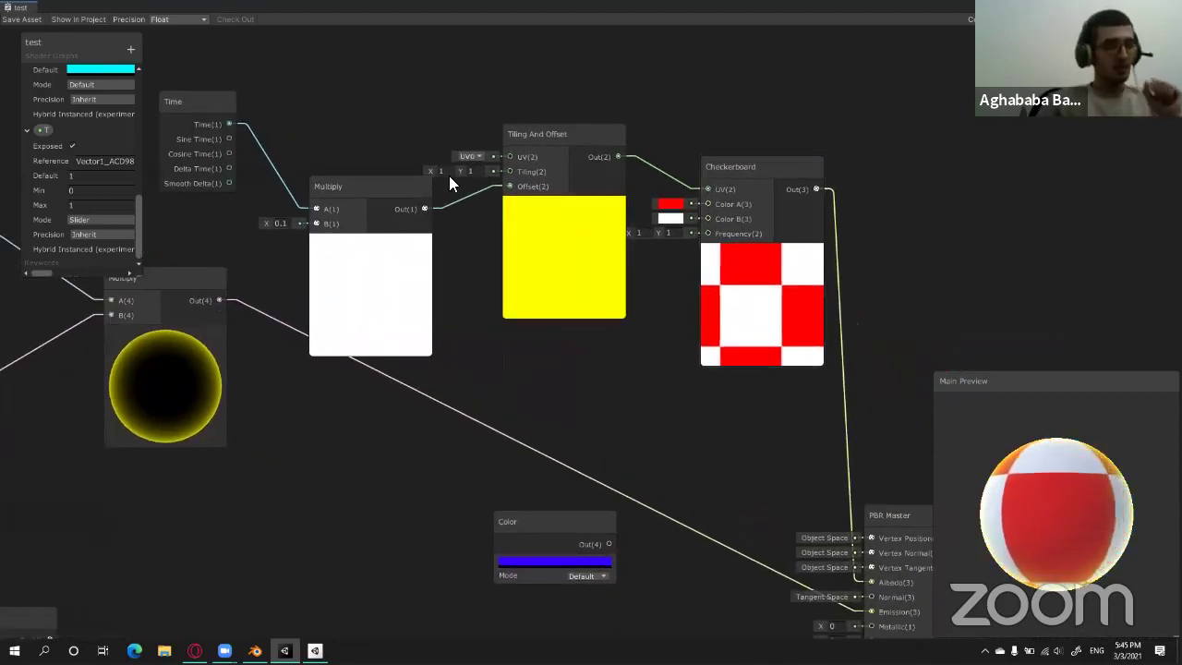
left_click(447, 172)
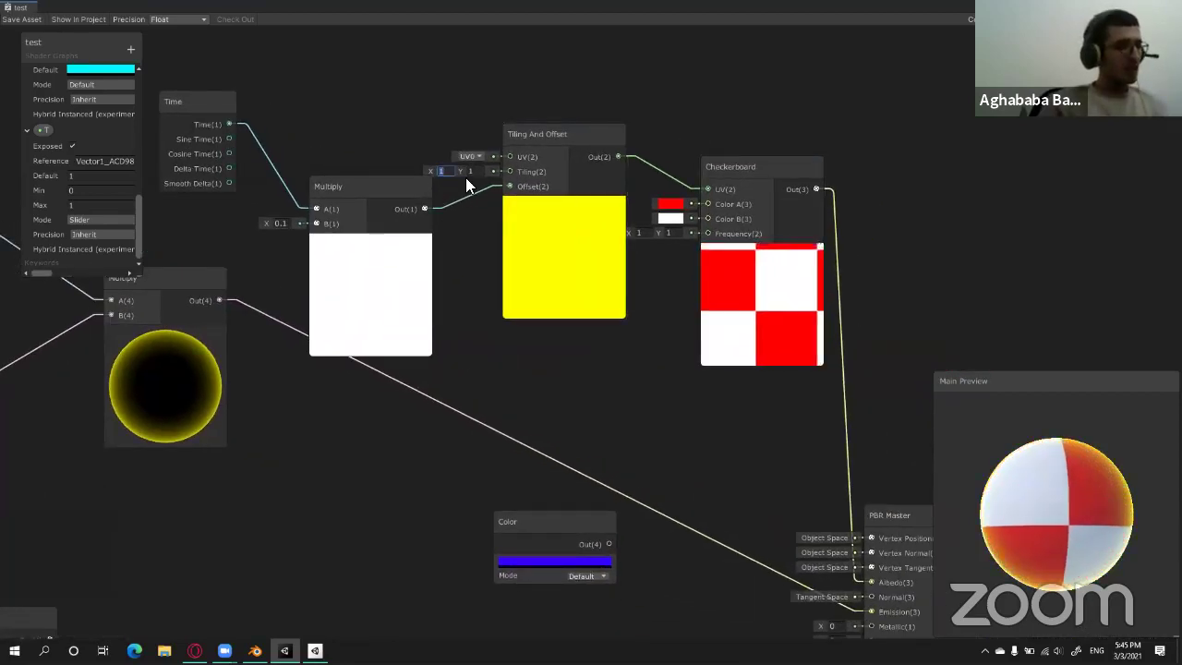
type("5")
key("Tab")
type("5")
mouse_move(594, 328)
middle_mouse_down()
mouse_move(698, 364)
mouse_move(818, 383)
middle_mouse_up()
left_click(130, 49)
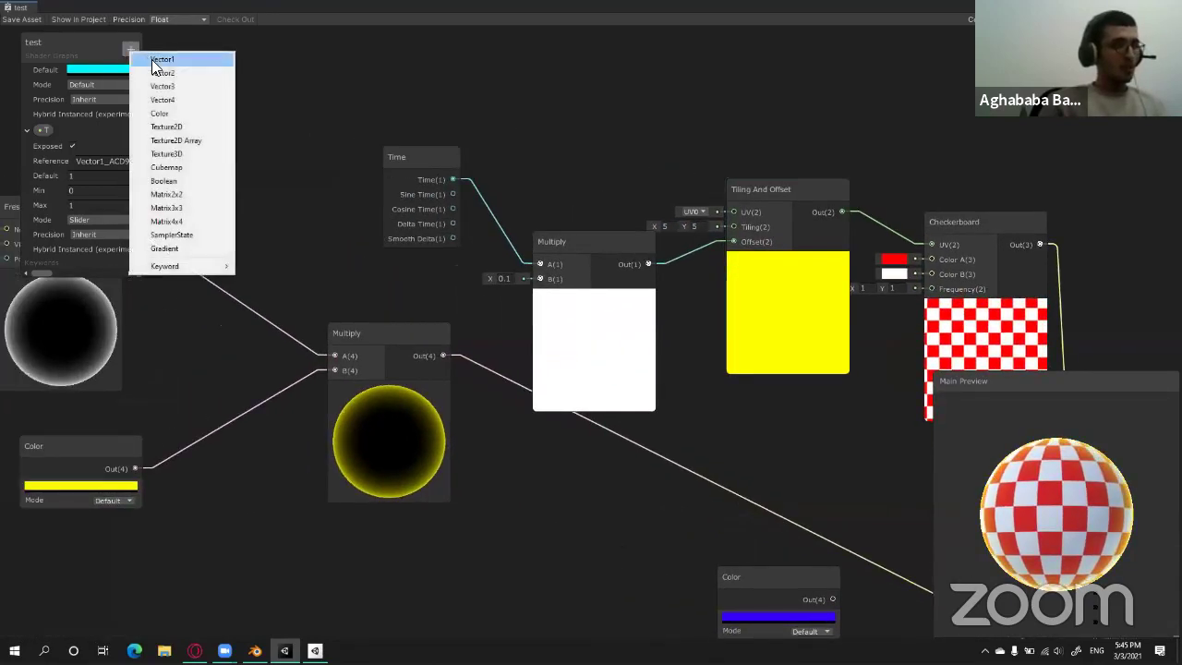
Create a Vector1 property named Speed, drop it onto the graph for Multiply B, and restore the window.
left_click(157, 59)
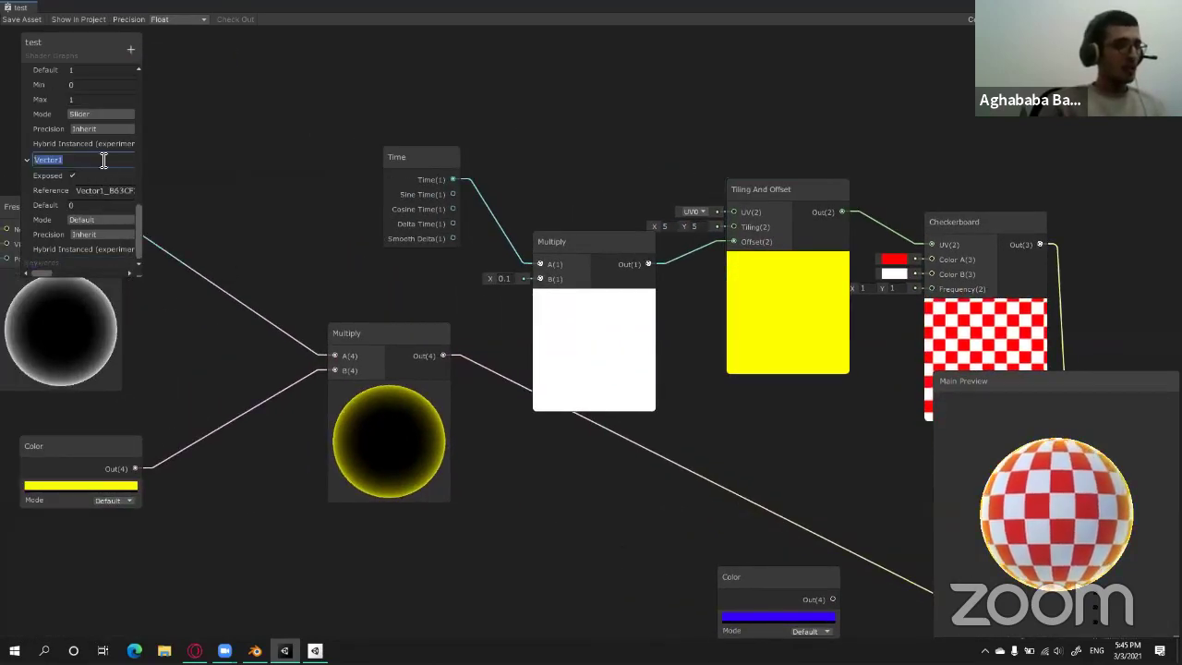
type("S")
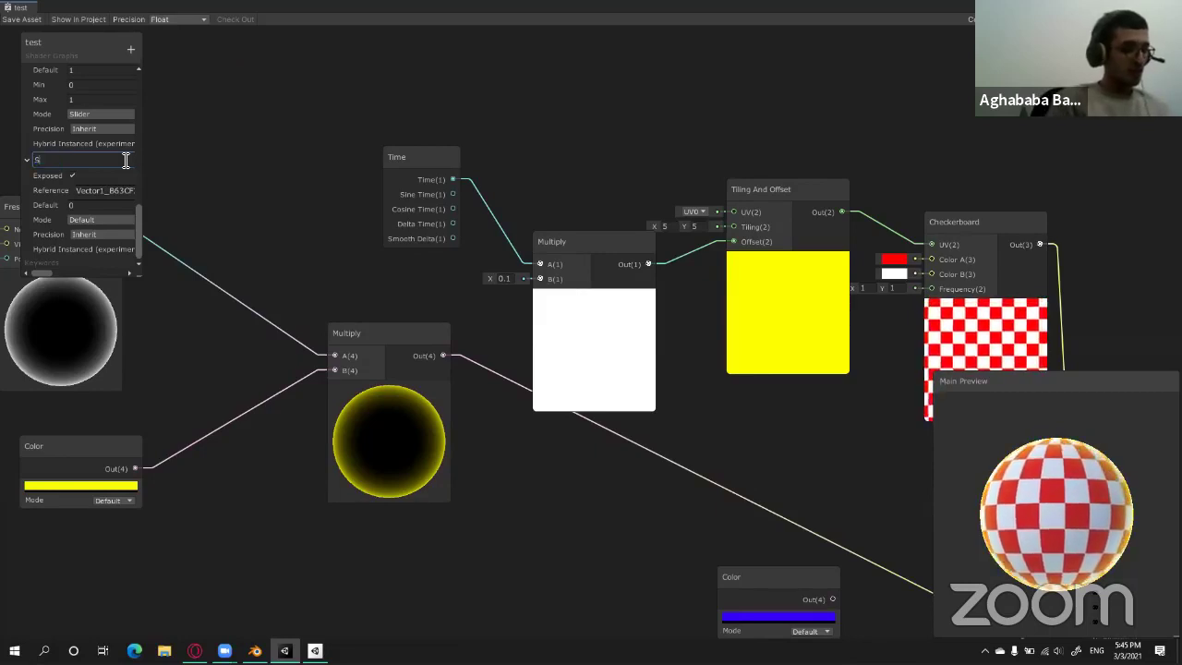
type("peed")
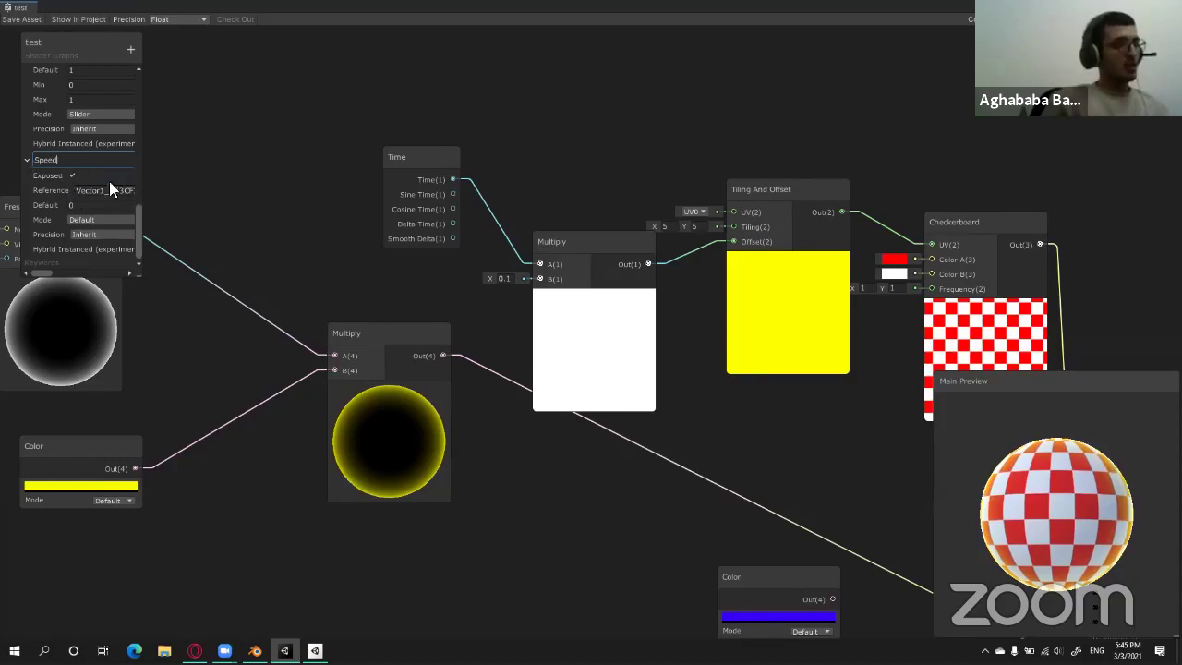
key("Return")
mouse_move(52, 161)
left_mouse_down()
mouse_move(387, 273)
mouse_move(540, 279)
left_mouse_up()
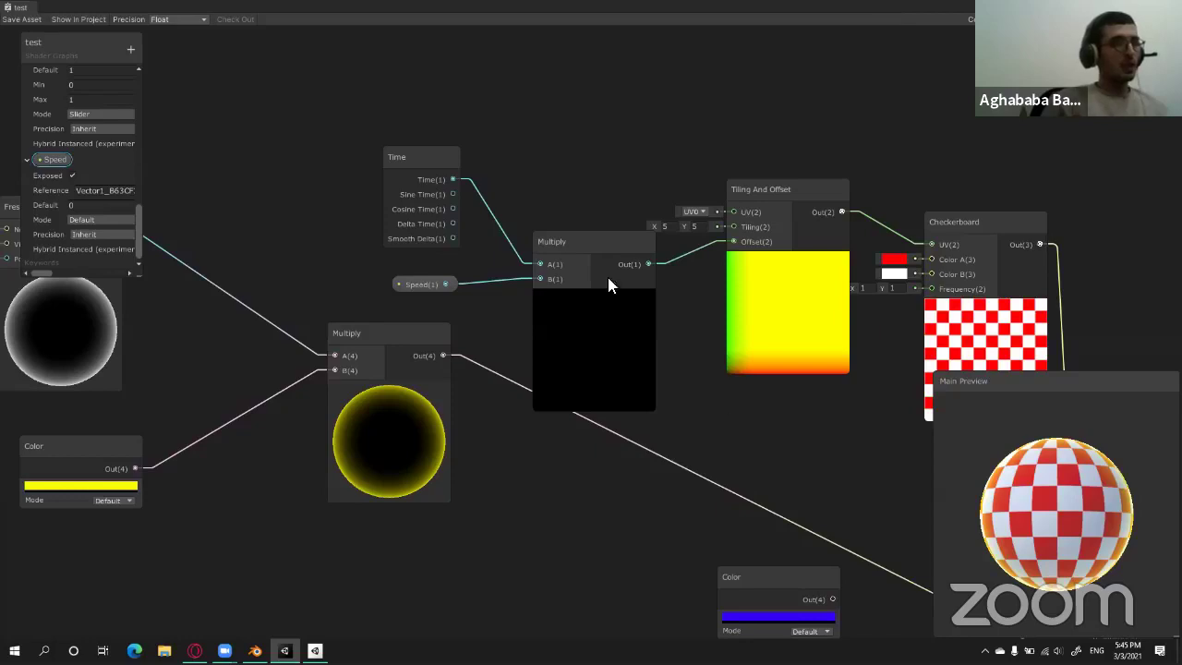
key("shift+space")
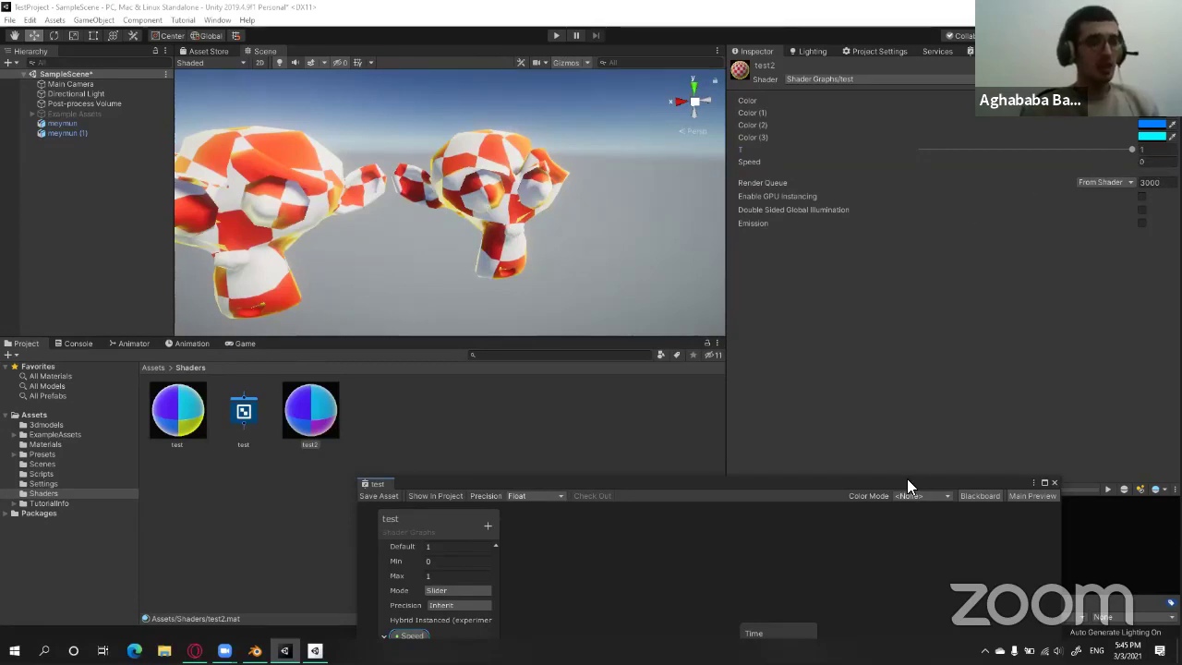
Enlarge and reposition the docked graph window, adjusting the Multiply node.
left_click_drag(890, 480, 806, 178)
mouse_move(539, 404)
middle_mouse_down()
mouse_move(749, 390)
mouse_move(506, 277)
middle_mouse_up()
scroll(506, 277, "up", 2)
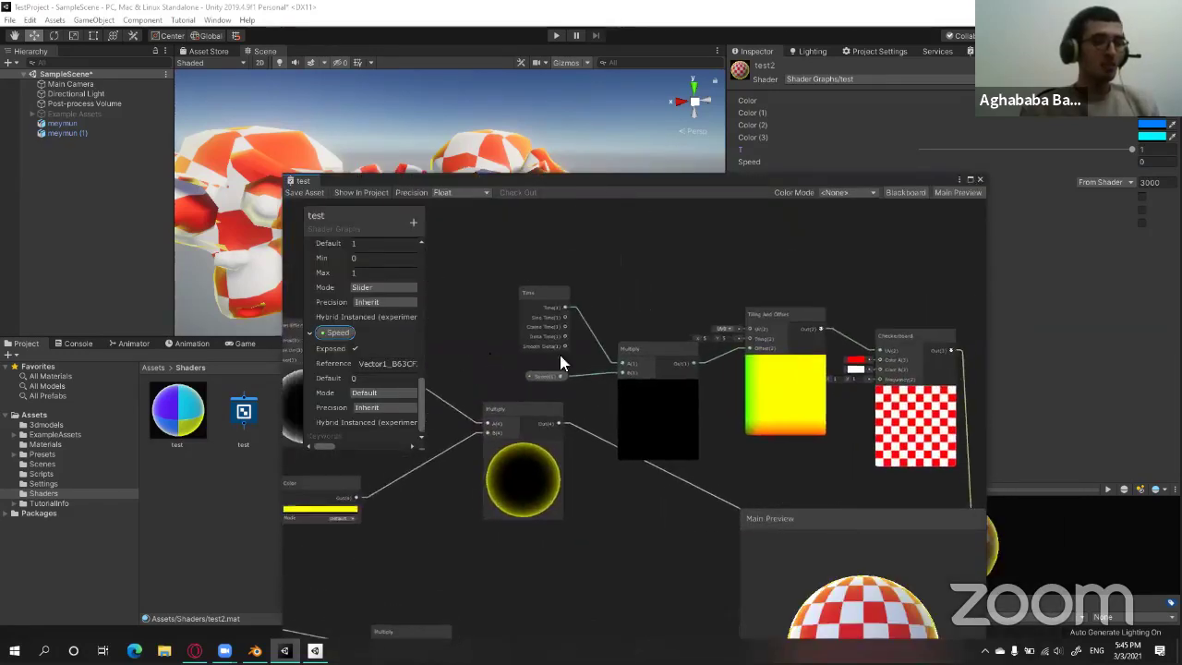
scroll(646, 323, "up", 2)
left_click(679, 342)
left_click_drag(678, 338, 679, 338)
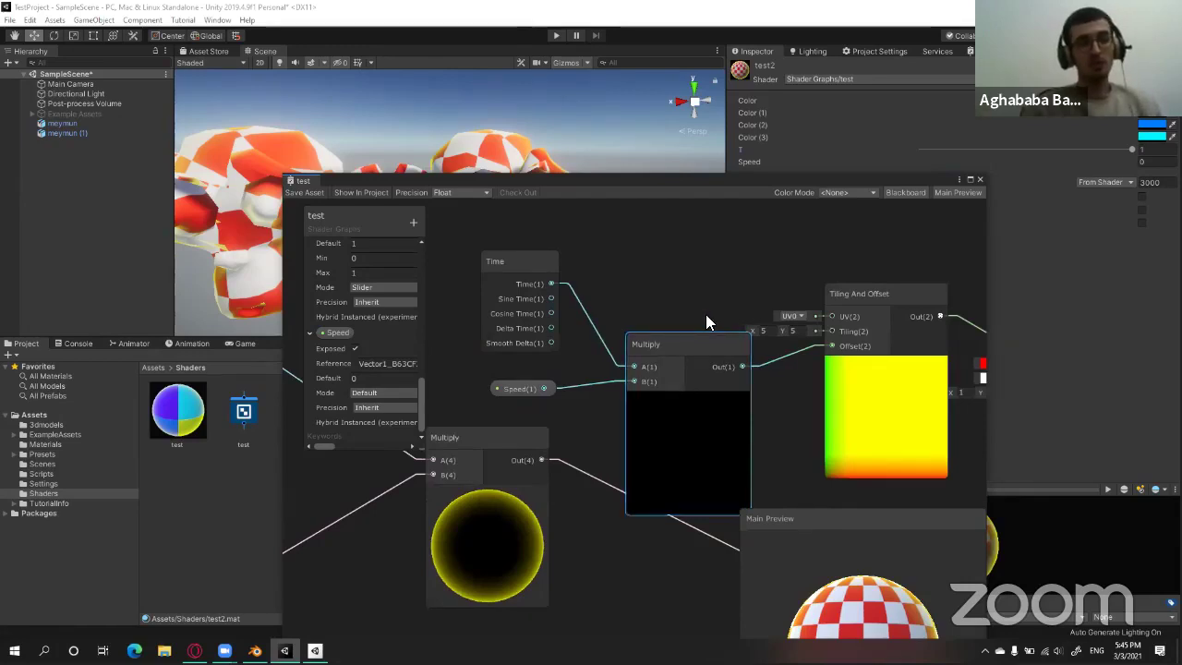
scroll(705, 314, "down", 1)
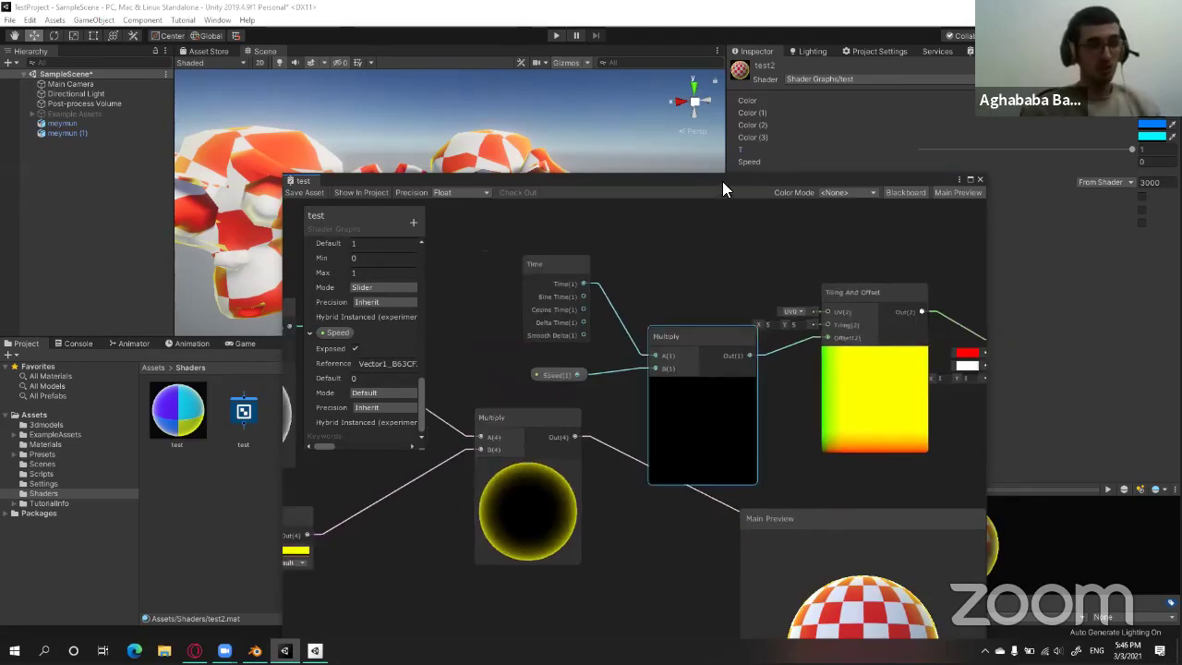
Set the test2 material's Speed to 0.4 and lower T to about 0.425.
left_click(1144, 162)
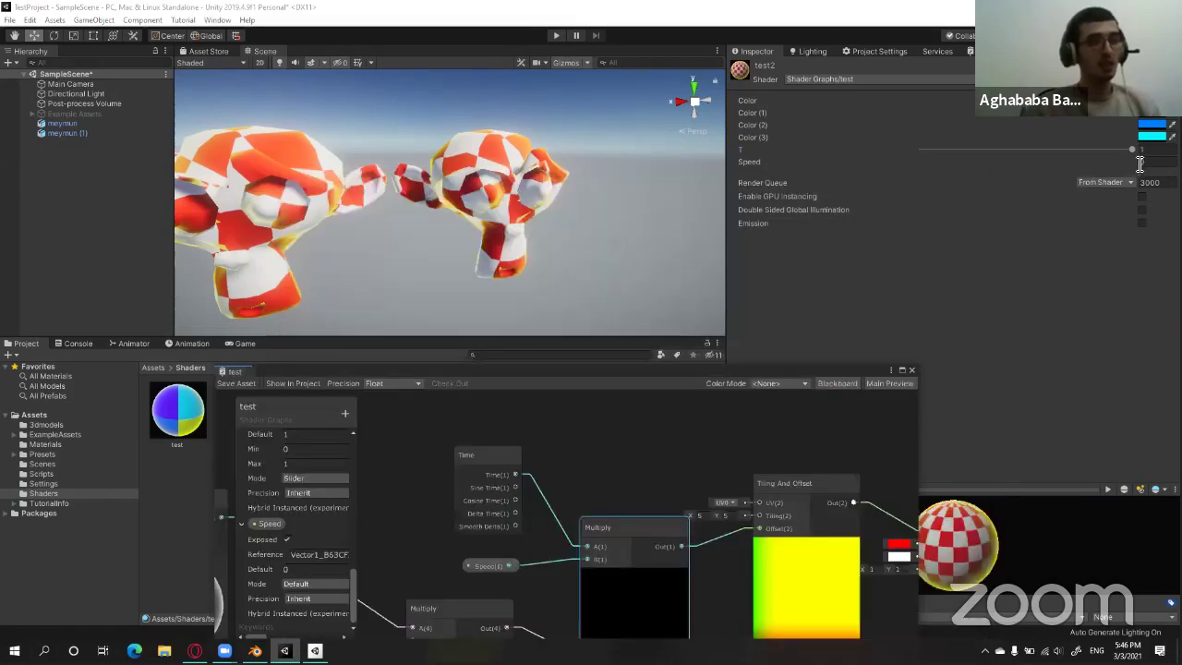
left_click(1148, 163)
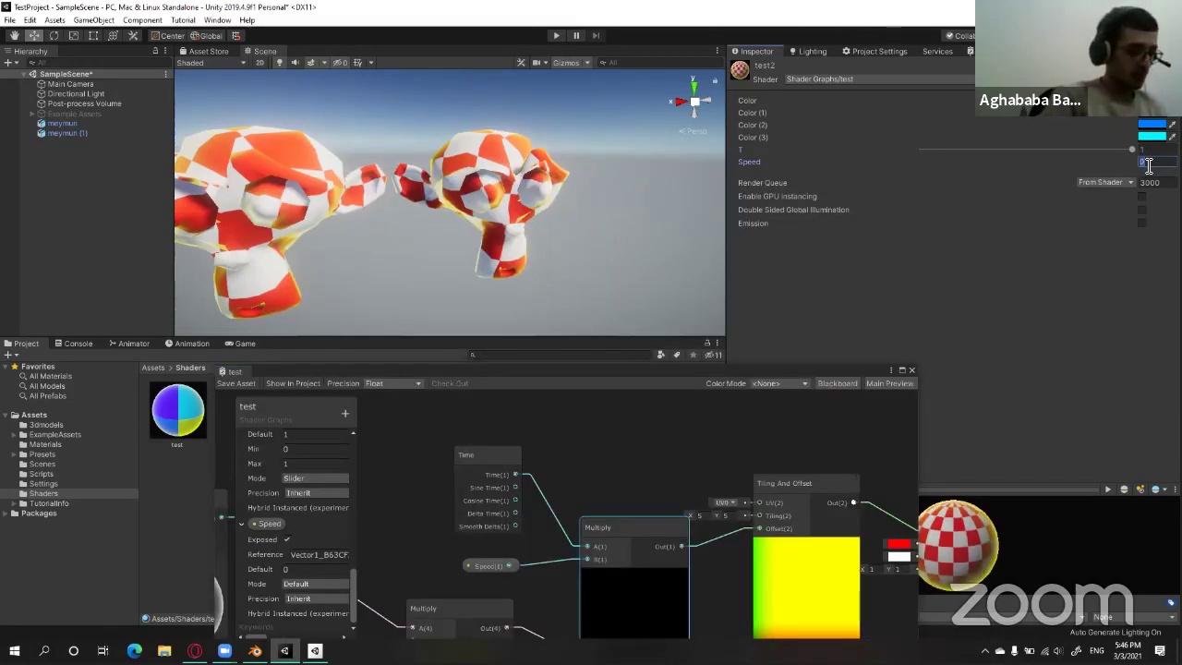
type("0.1")
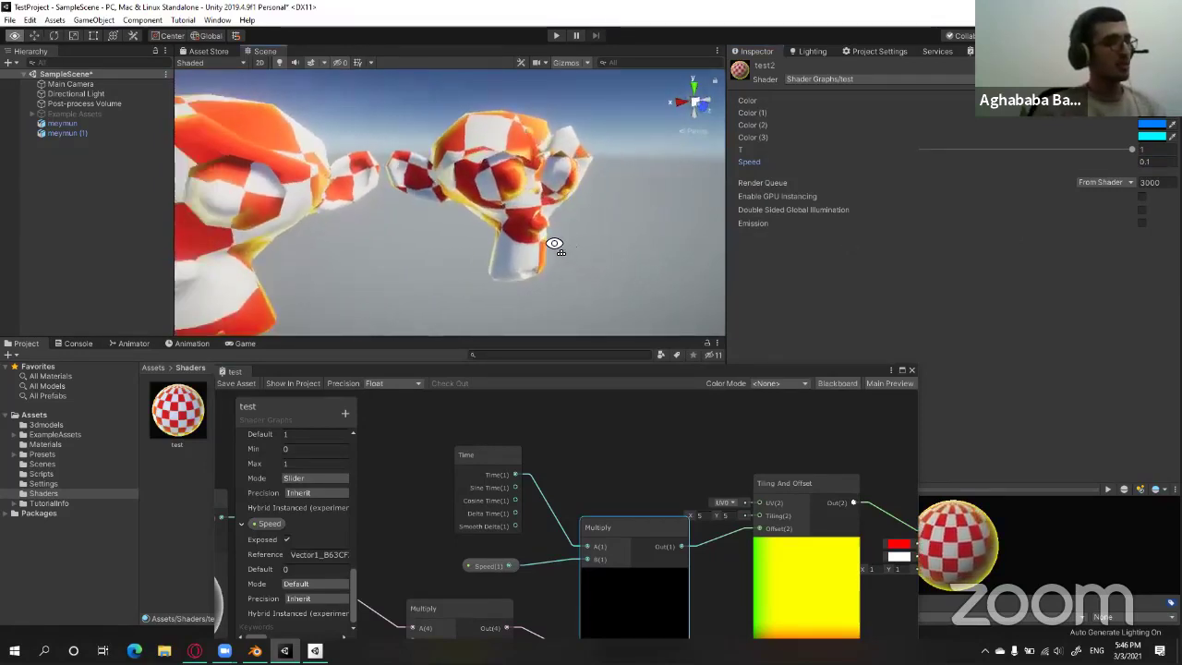
left_click(1156, 163)
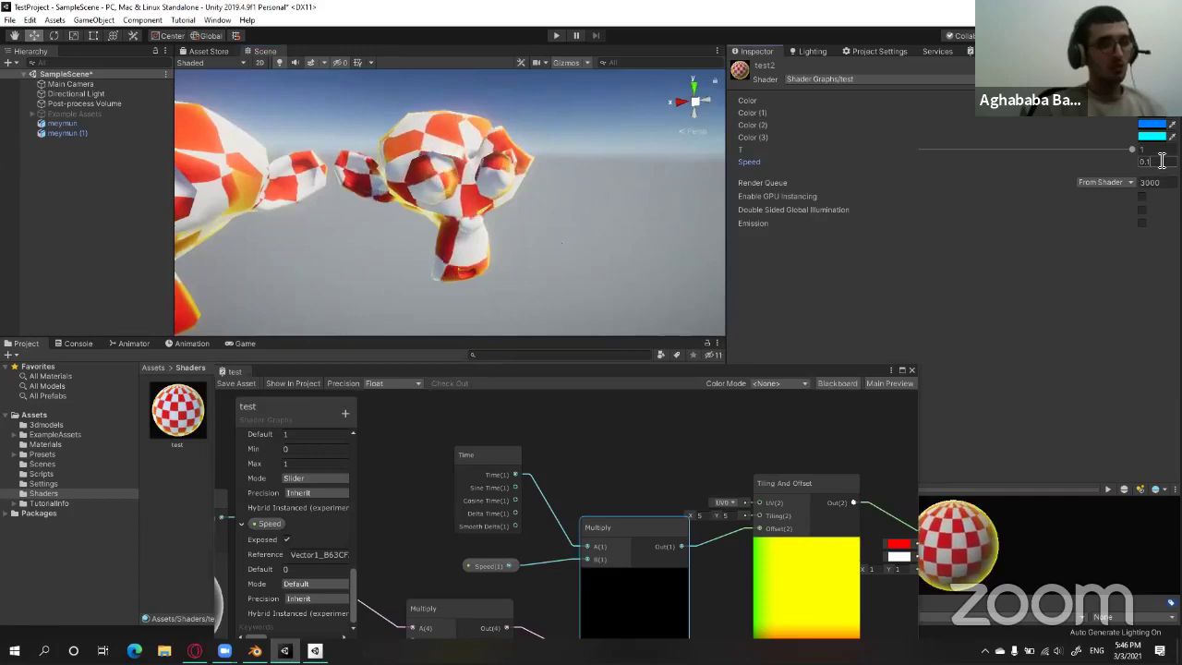
type("3")
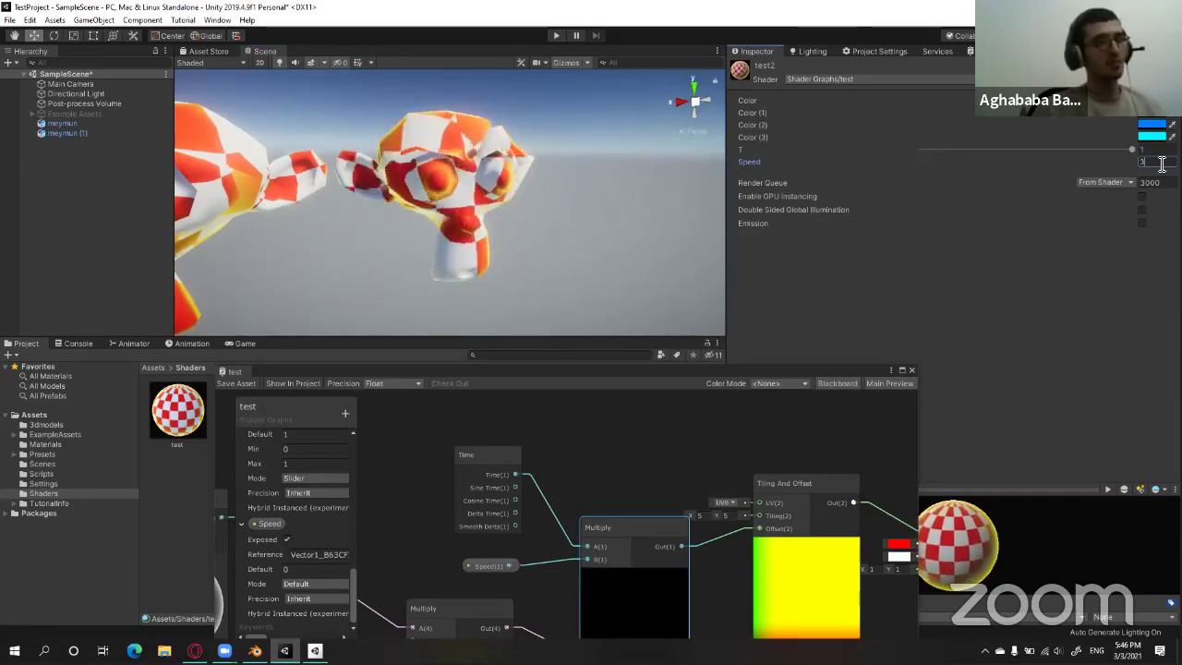
type("0")
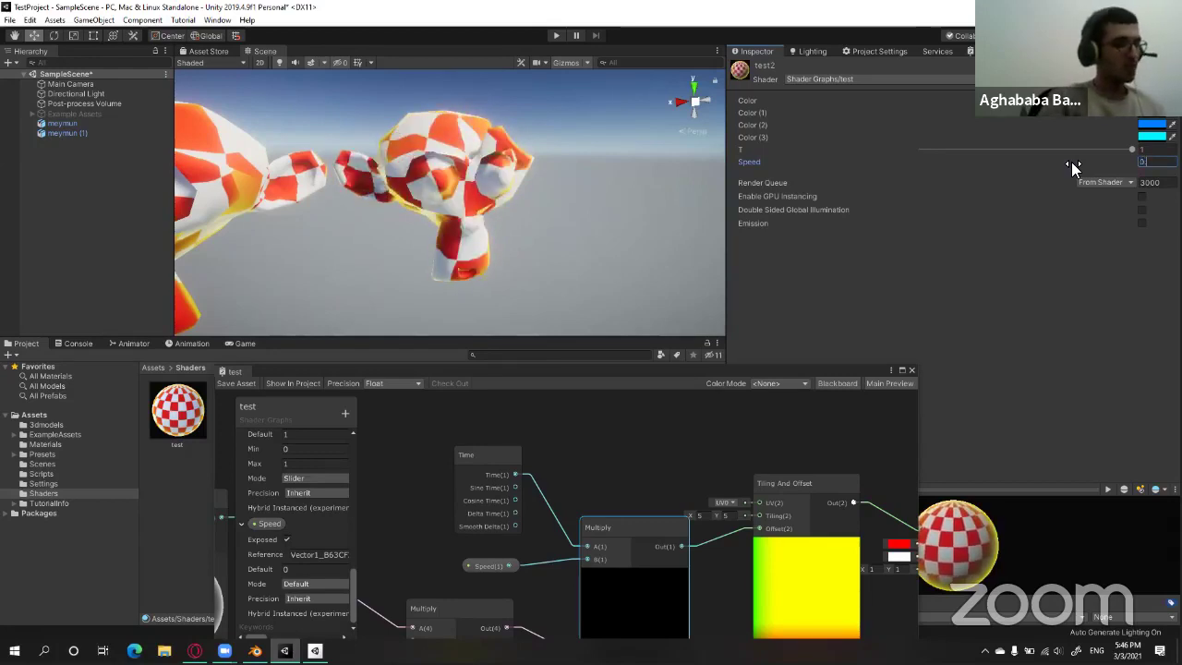
type(".4")
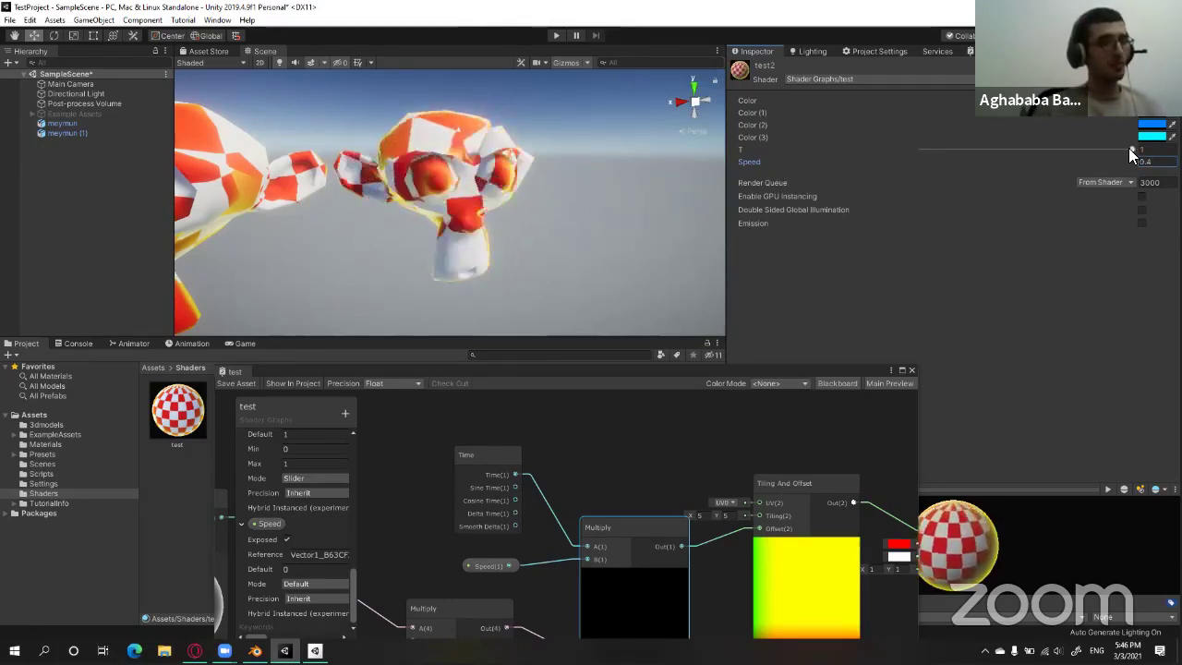
left_click_drag(1131, 148, 1007, 150)
mouse_move(560, 219)
right_mouse_down()
mouse_move(502, 216)
mouse_move(430, 247)
right_mouse_up()
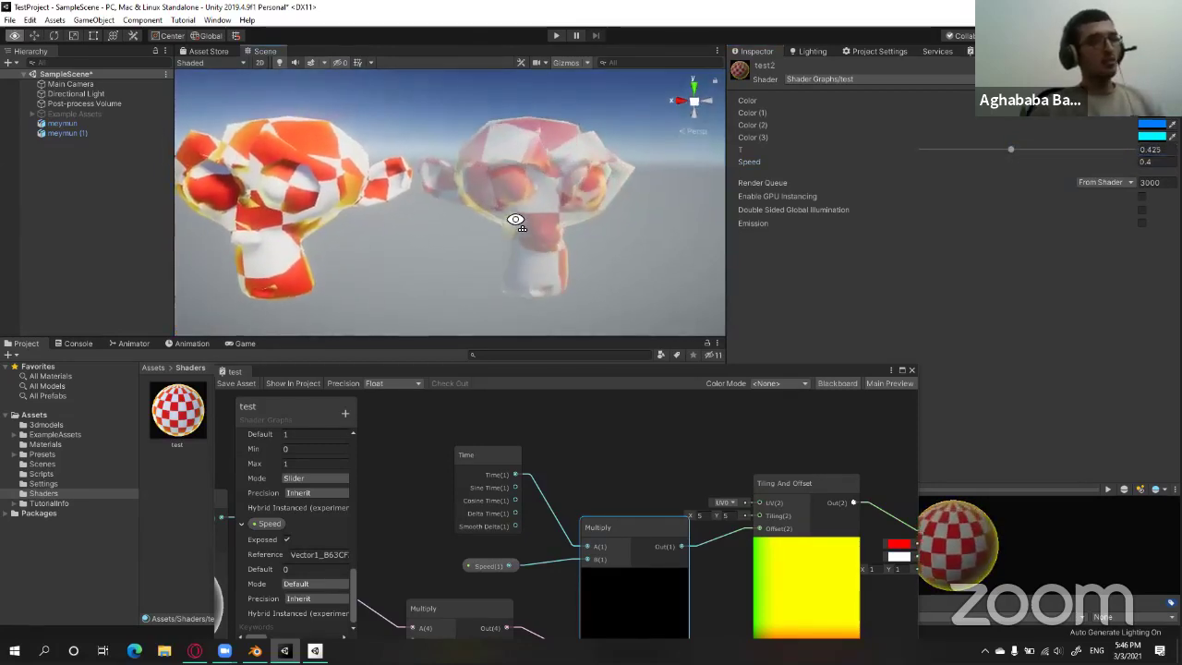
Select the left monkey to show its test material's properties.
left_click(532, 199)
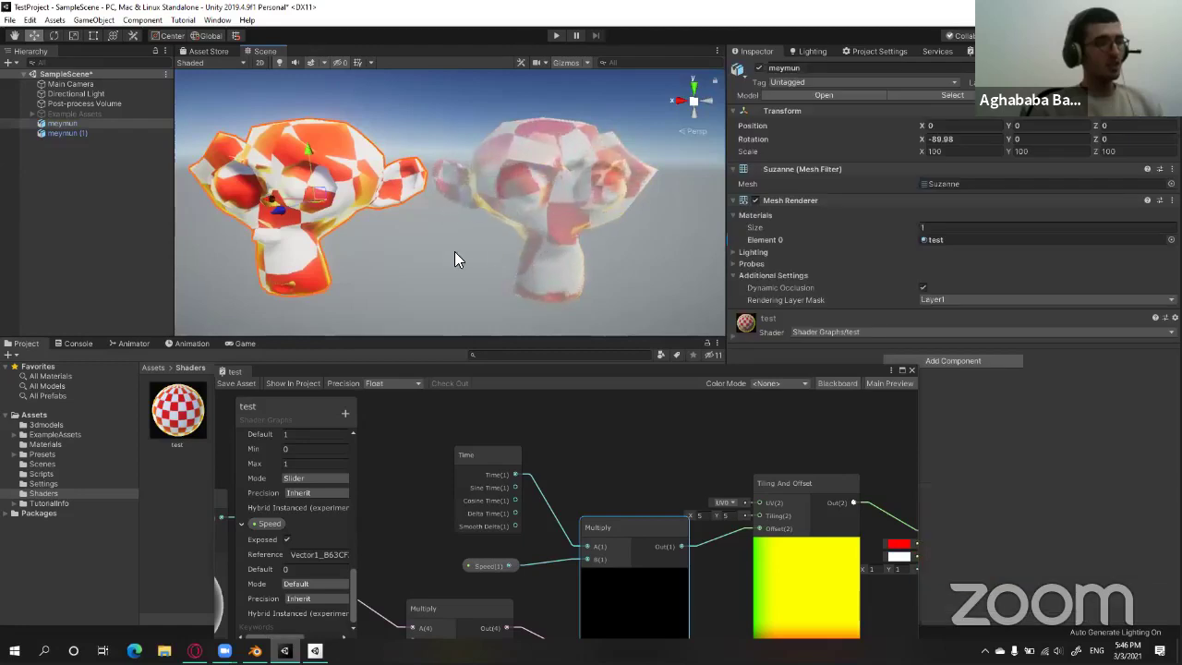
left_click(454, 256)
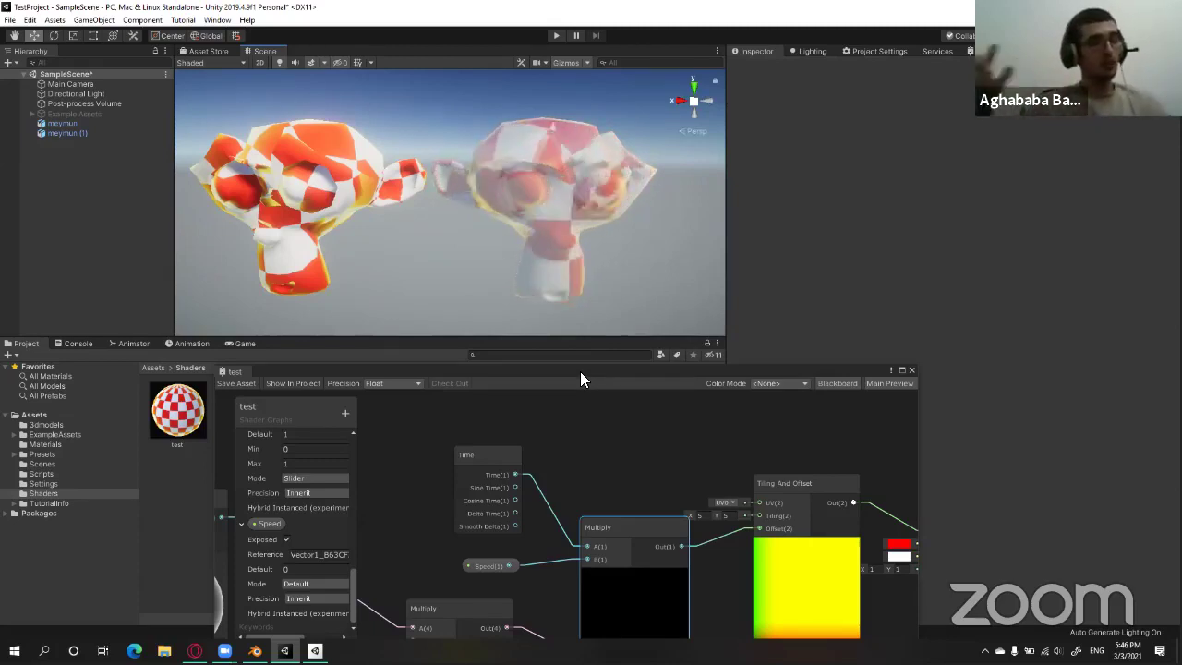
left_click(327, 183)
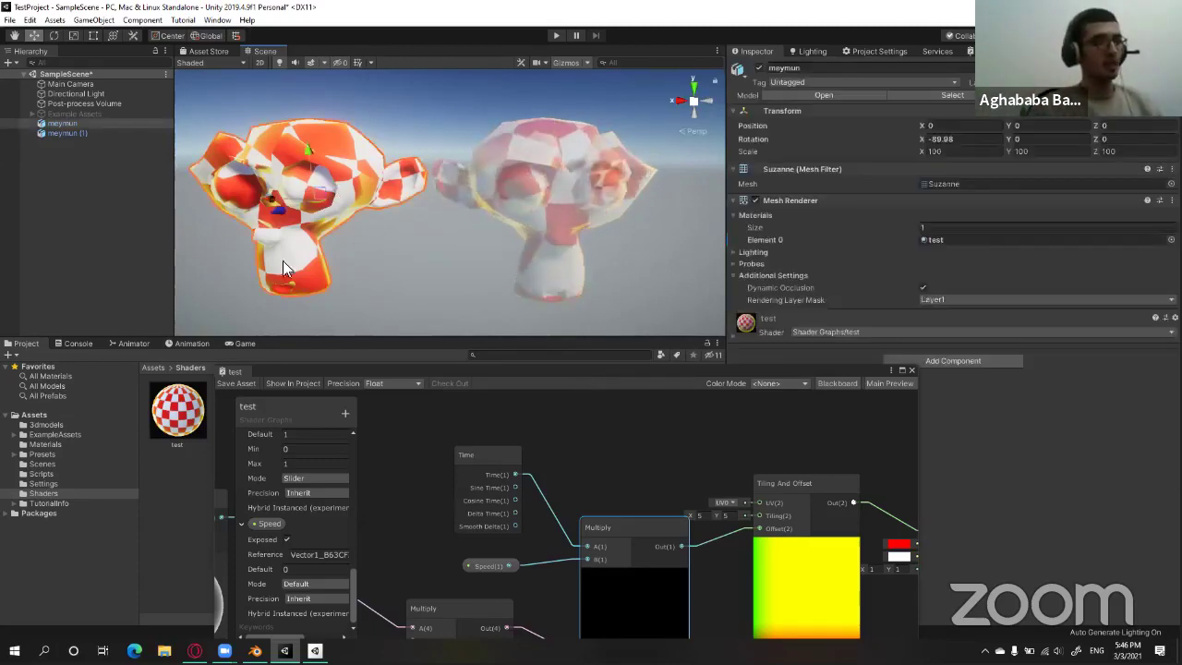
left_click(181, 431)
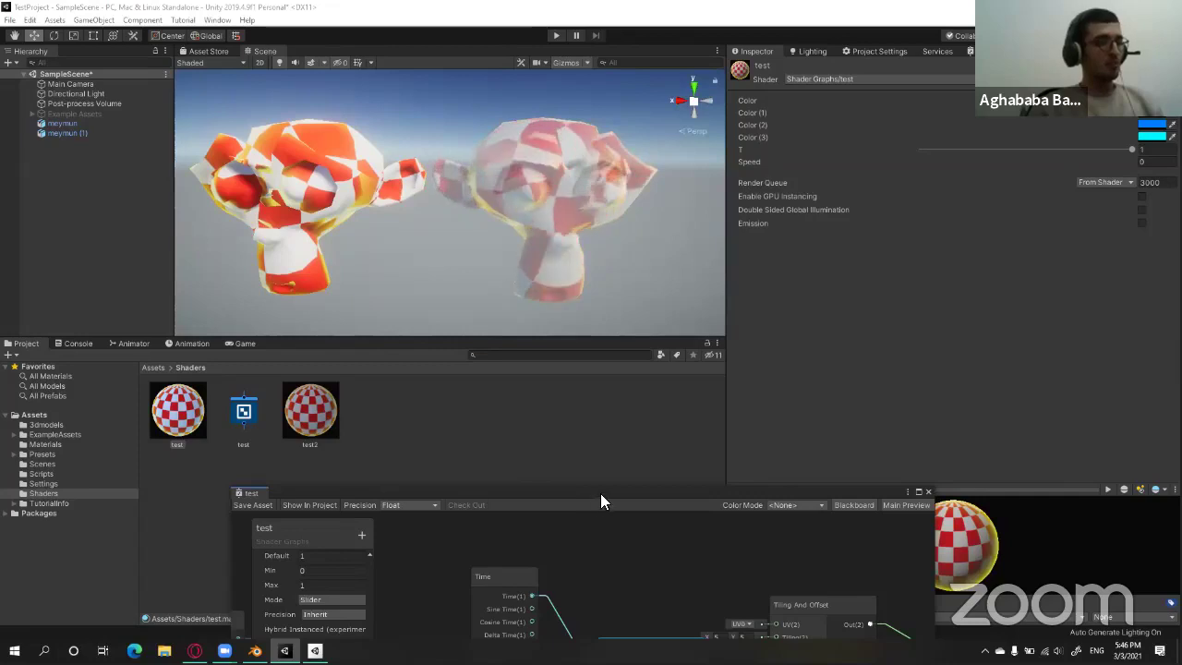
Set the test material's Speed to 2, then enlarge the shader graph window to full screen.
left_click_drag(600, 493, 601, 451)
left_click(1143, 162)
type("4.26")
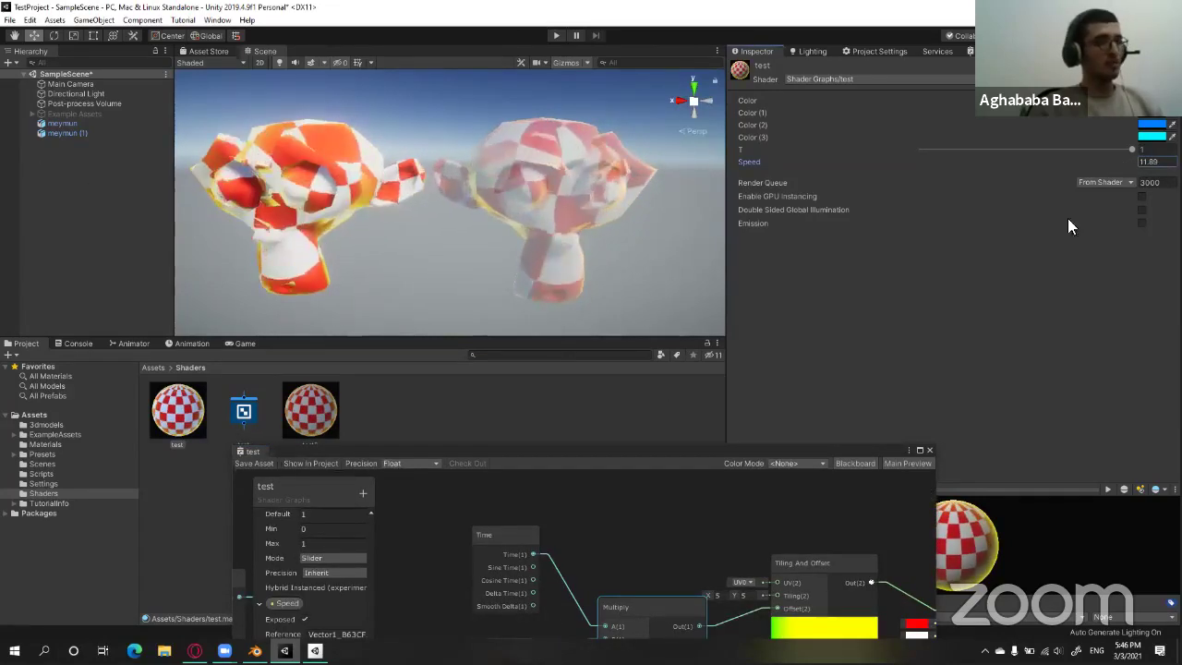
left_click(1151, 161)
type("11.89")
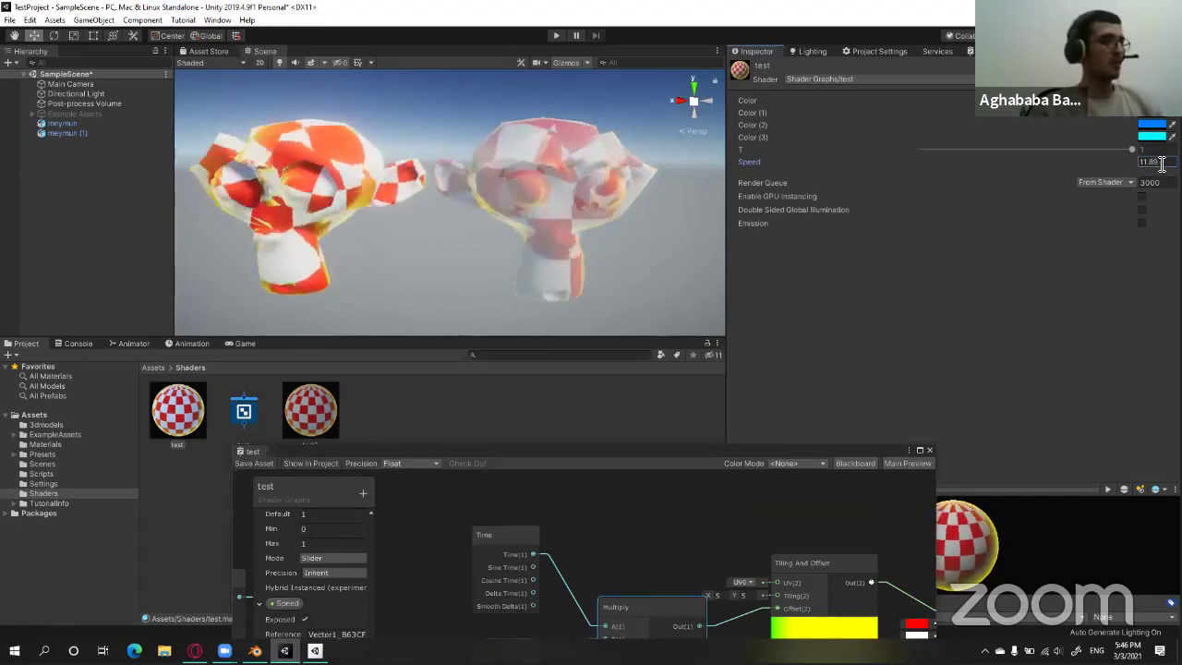
key("BackSpace")
key("BackSpace")
key("BackSpace")
type("2")
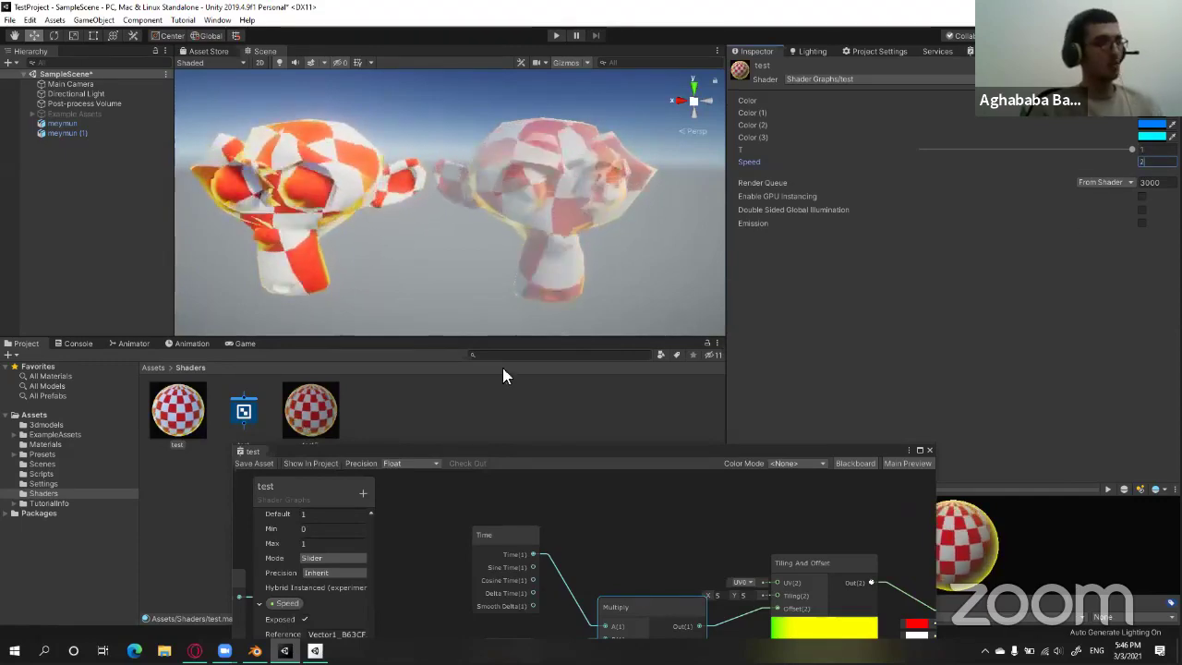
left_click_drag(574, 451, 912, 104)
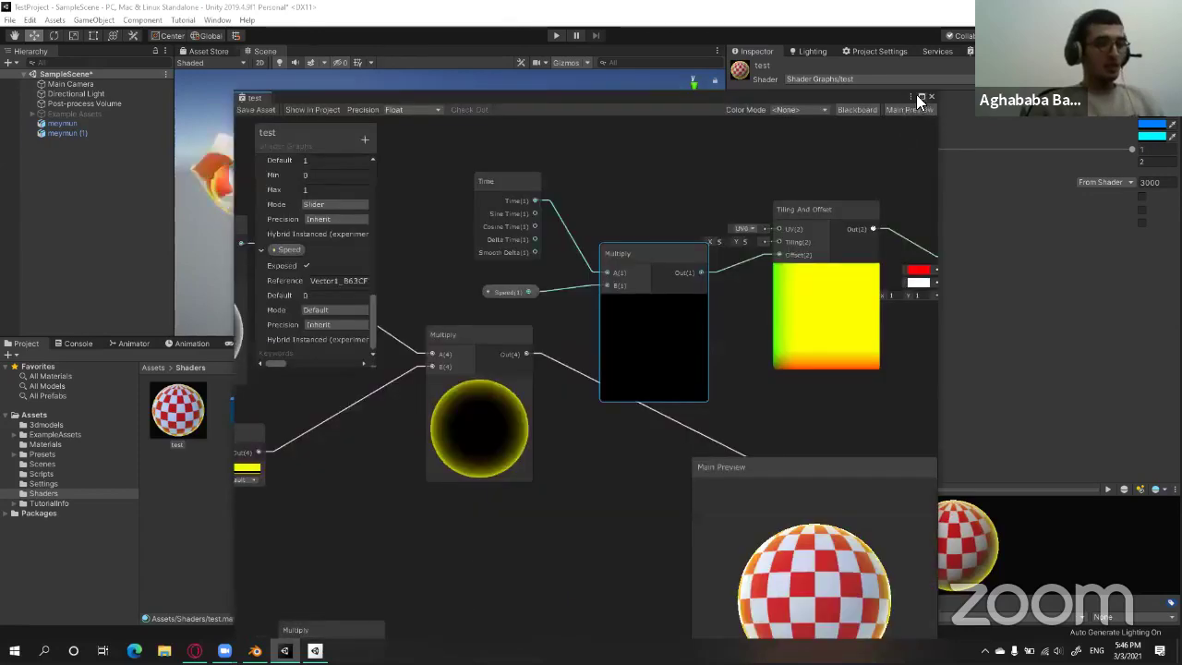
left_click(915, 95)
Zoom out and recenter the graph, then nudge the Checkerboard and pink-and-purple Add nodes.
scroll(692, 333, "down", 3)
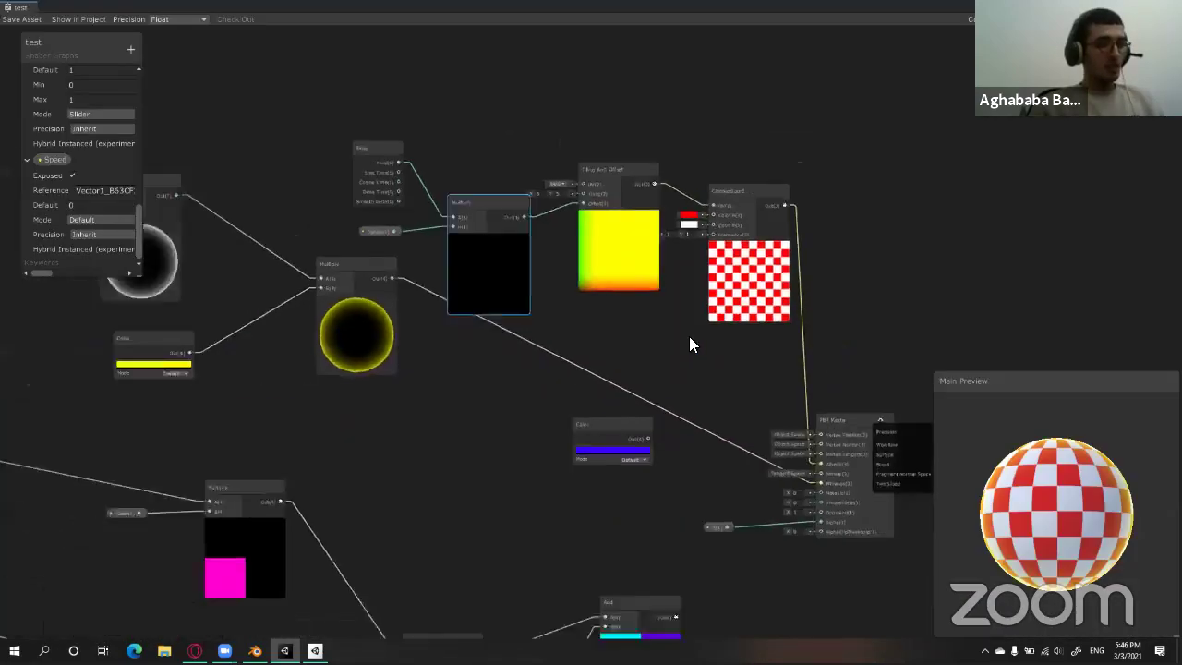
scroll(646, 346, "down", 2)
scroll(646, 305, "down", 3)
scroll(658, 273, "up", 2)
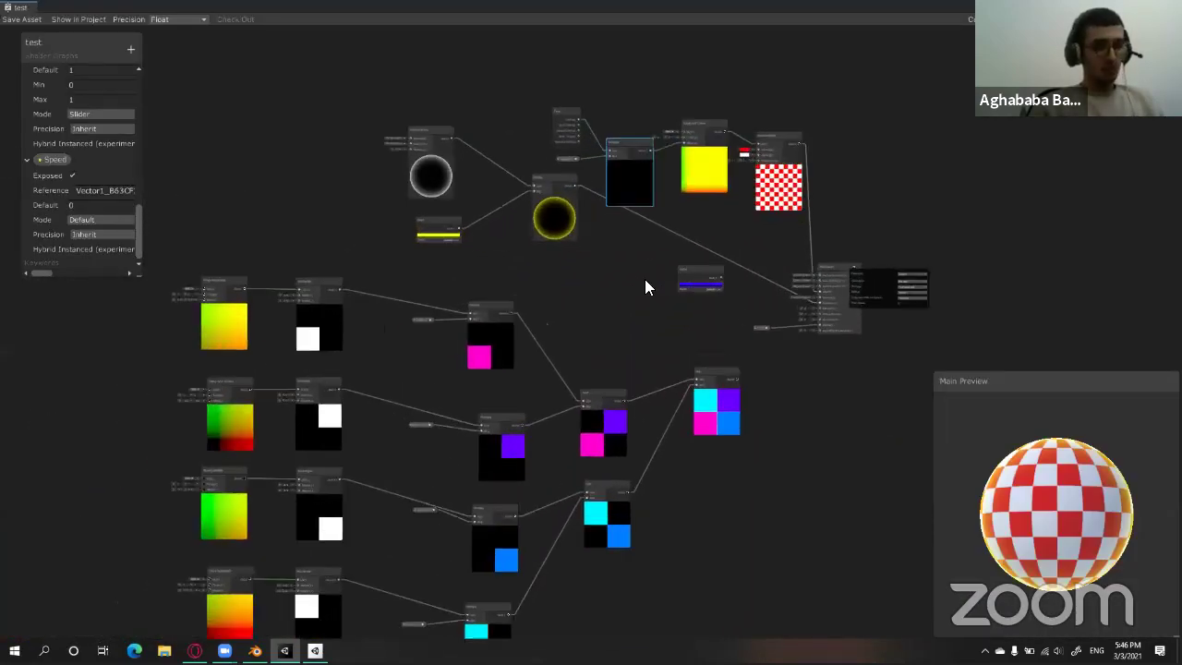
middle_click_drag(665, 250, 672, 242)
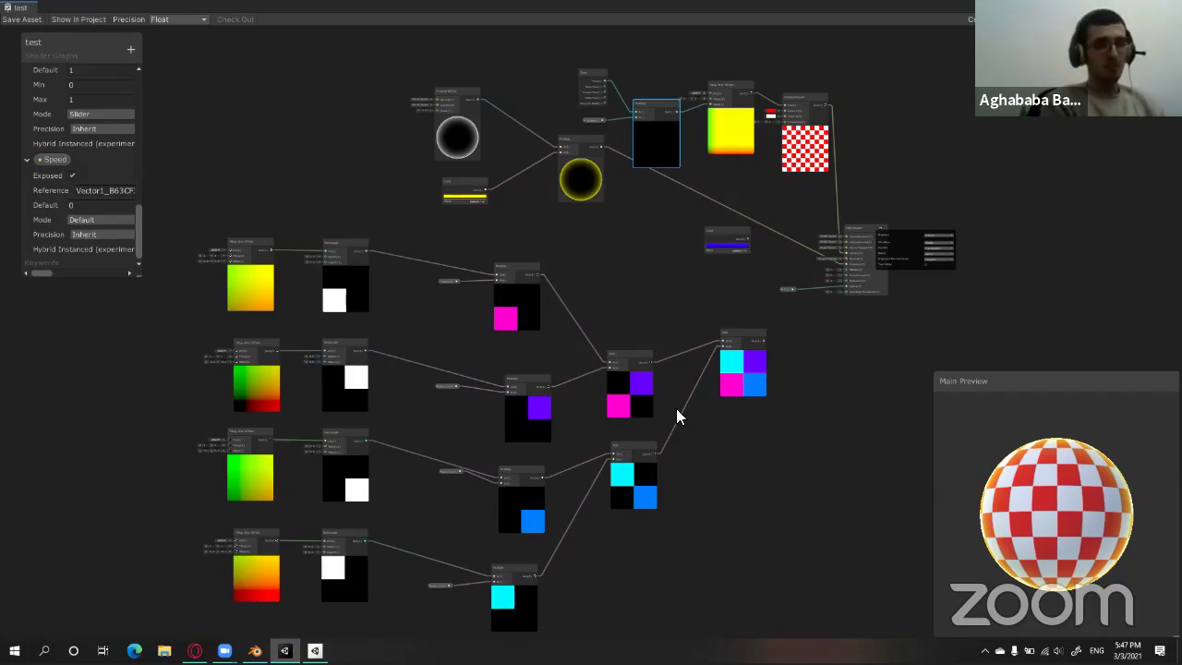
scroll(687, 445, "down", 2)
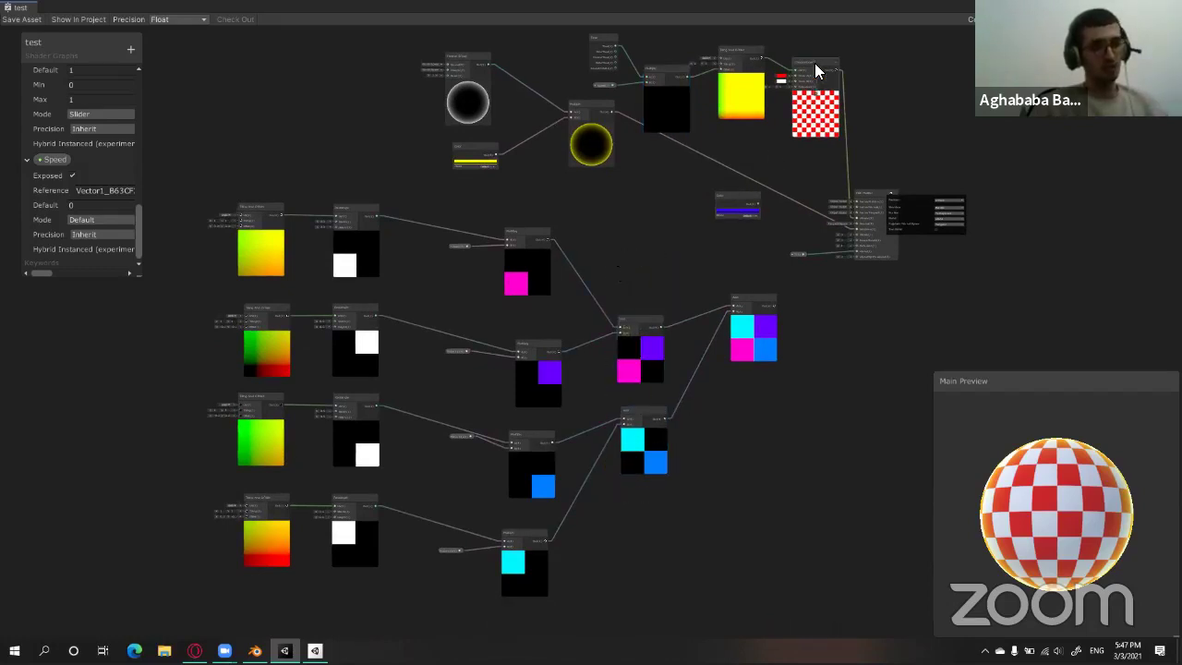
left_click_drag(814, 62, 823, 80)
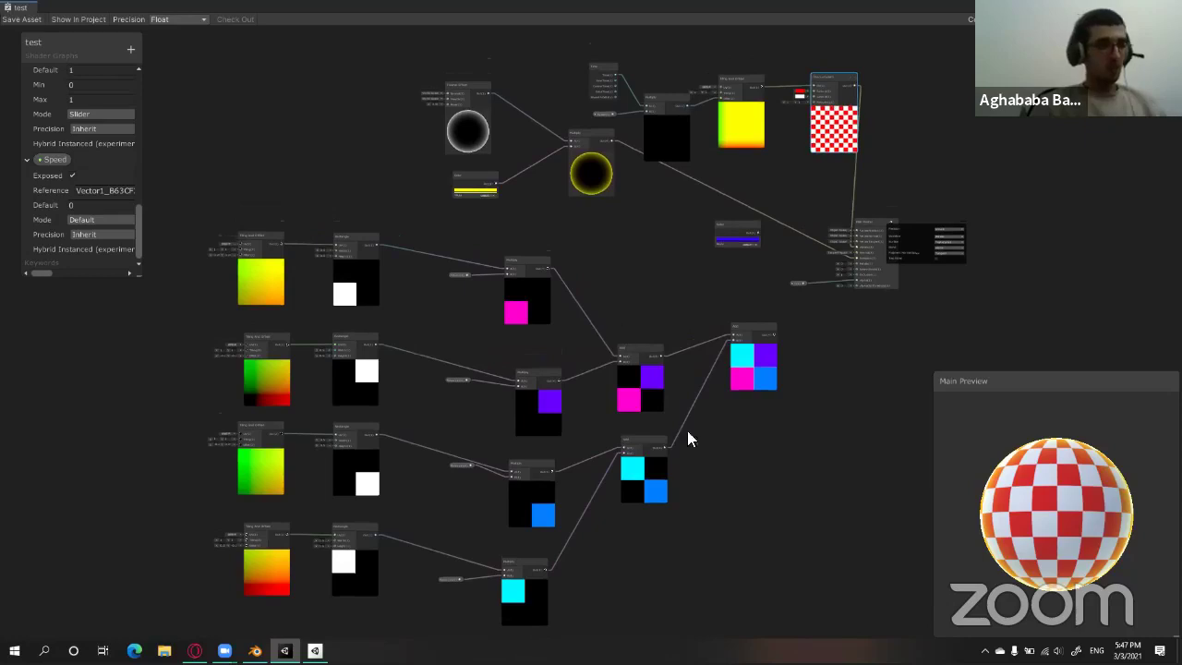
left_click_drag(637, 355, 649, 365)
left_click_drag(625, 316, 750, 475)
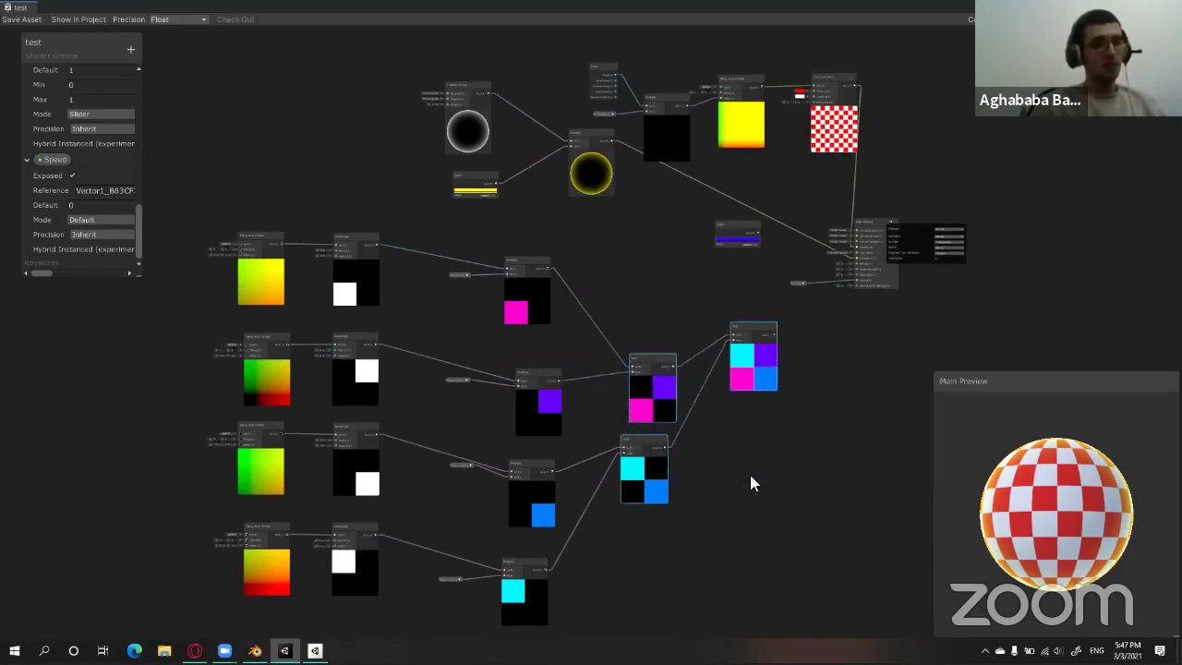
left_click(646, 368)
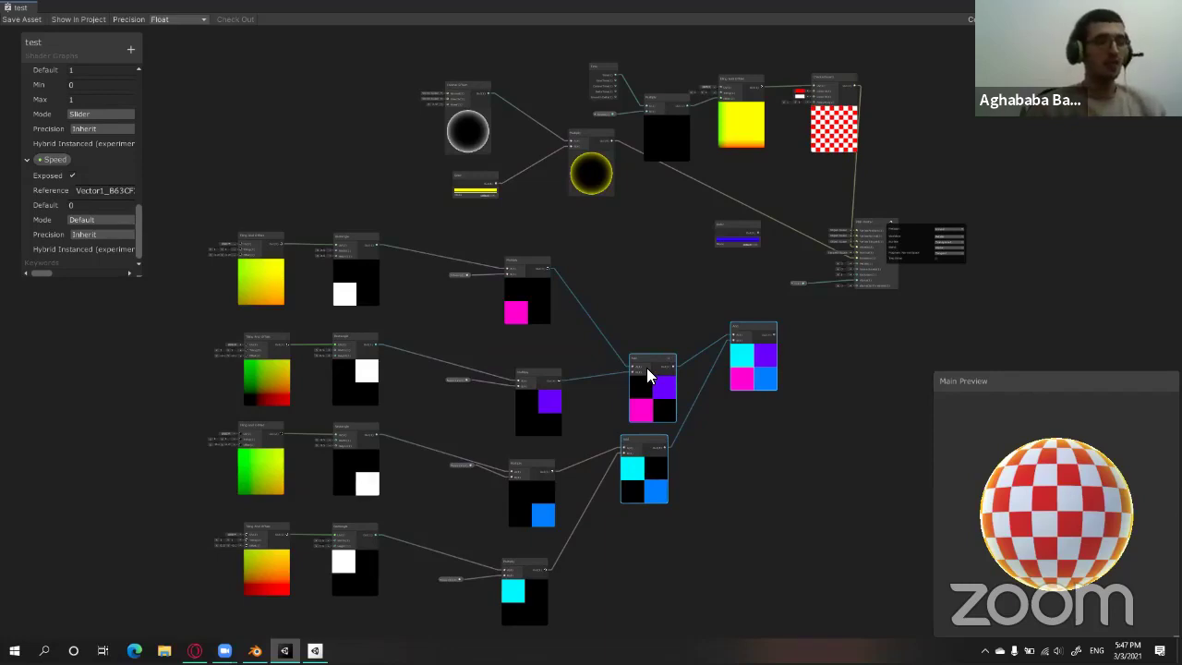